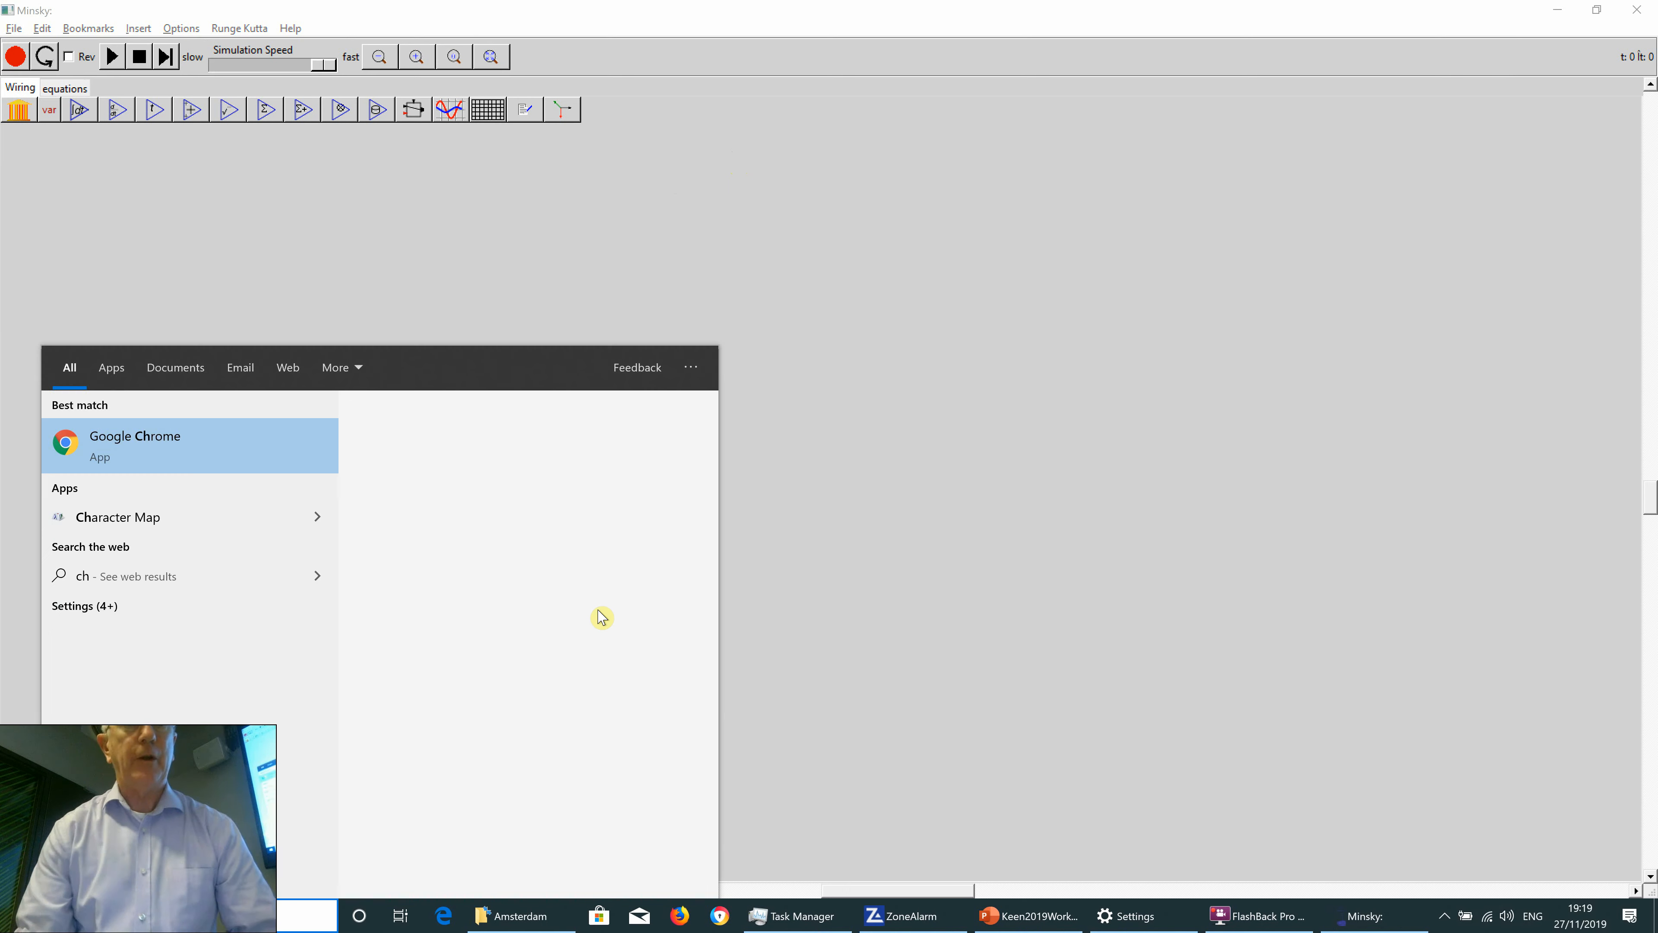
Open Google Chrome, load sourceforge.net/projects/minsky/ and accept the site's privacy notice.
{"action": "key", "text": "Return"}
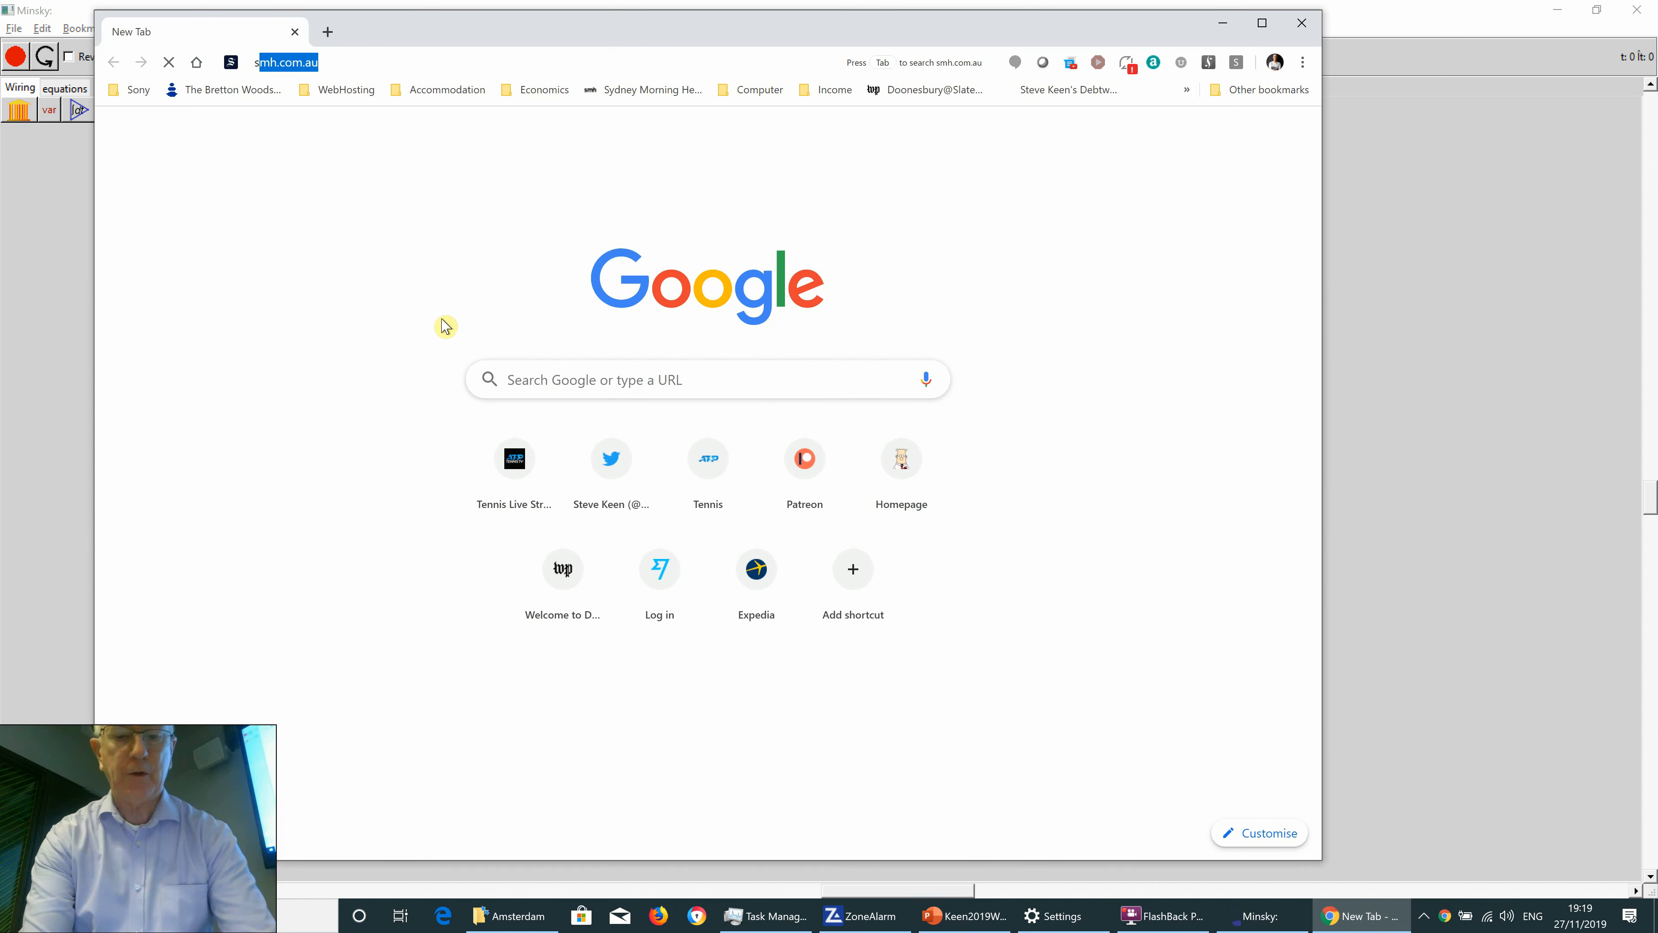
{"action": "type", "text": "sourceforge.net/projects/minsky/"}
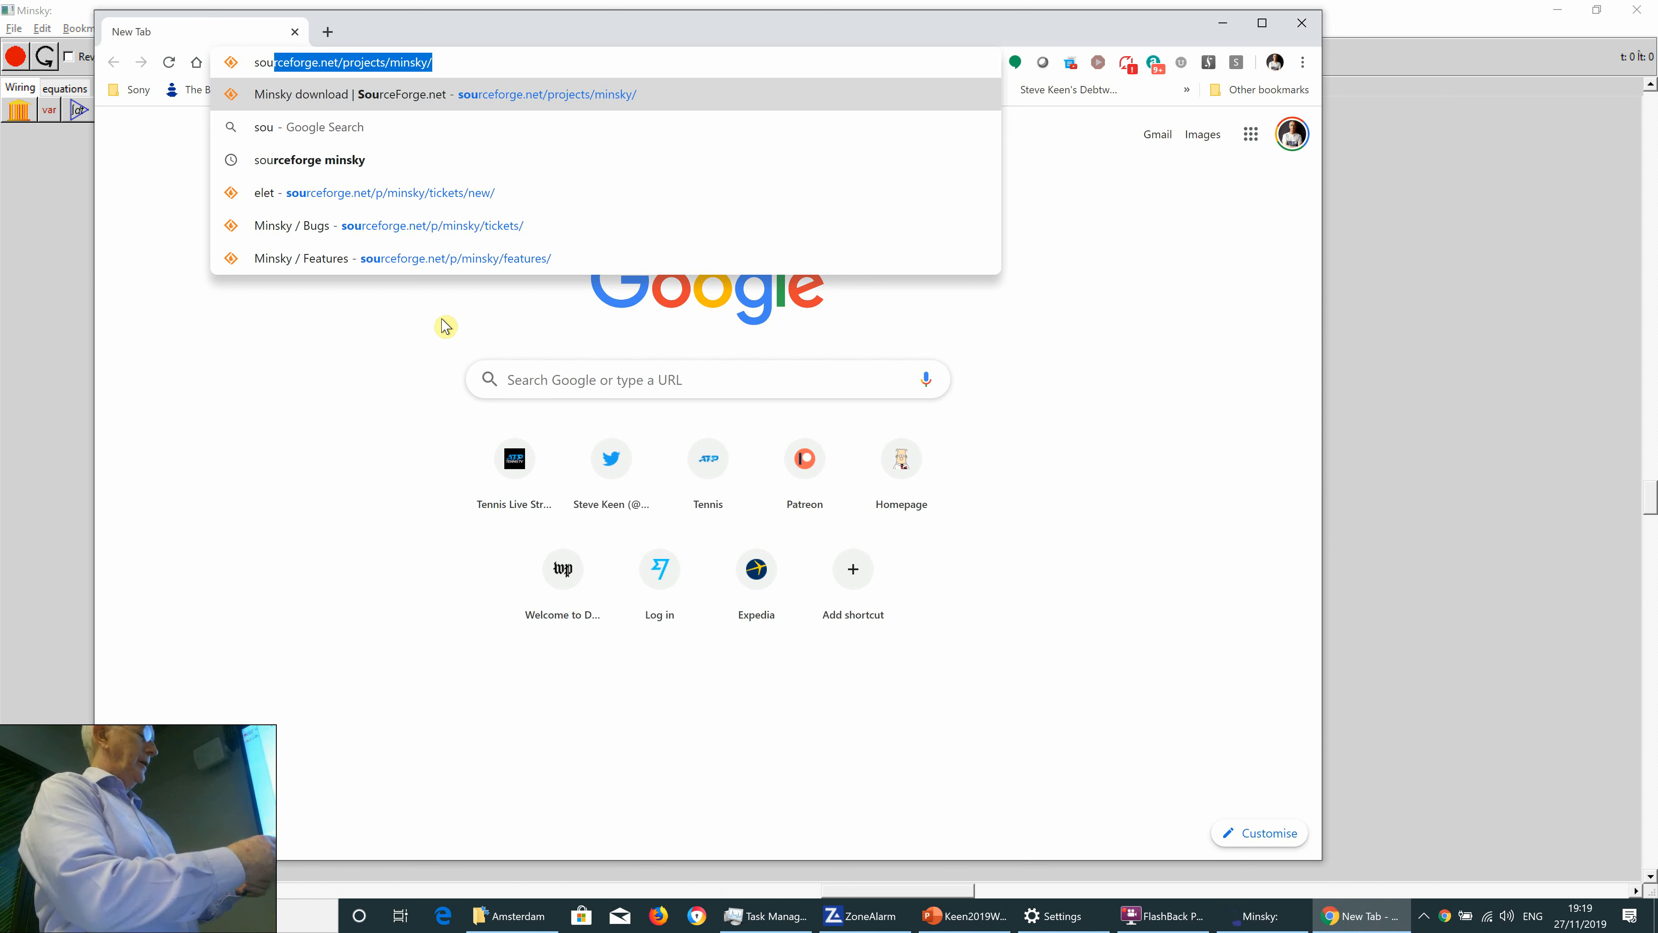
{"action": "key", "text": "Return"}
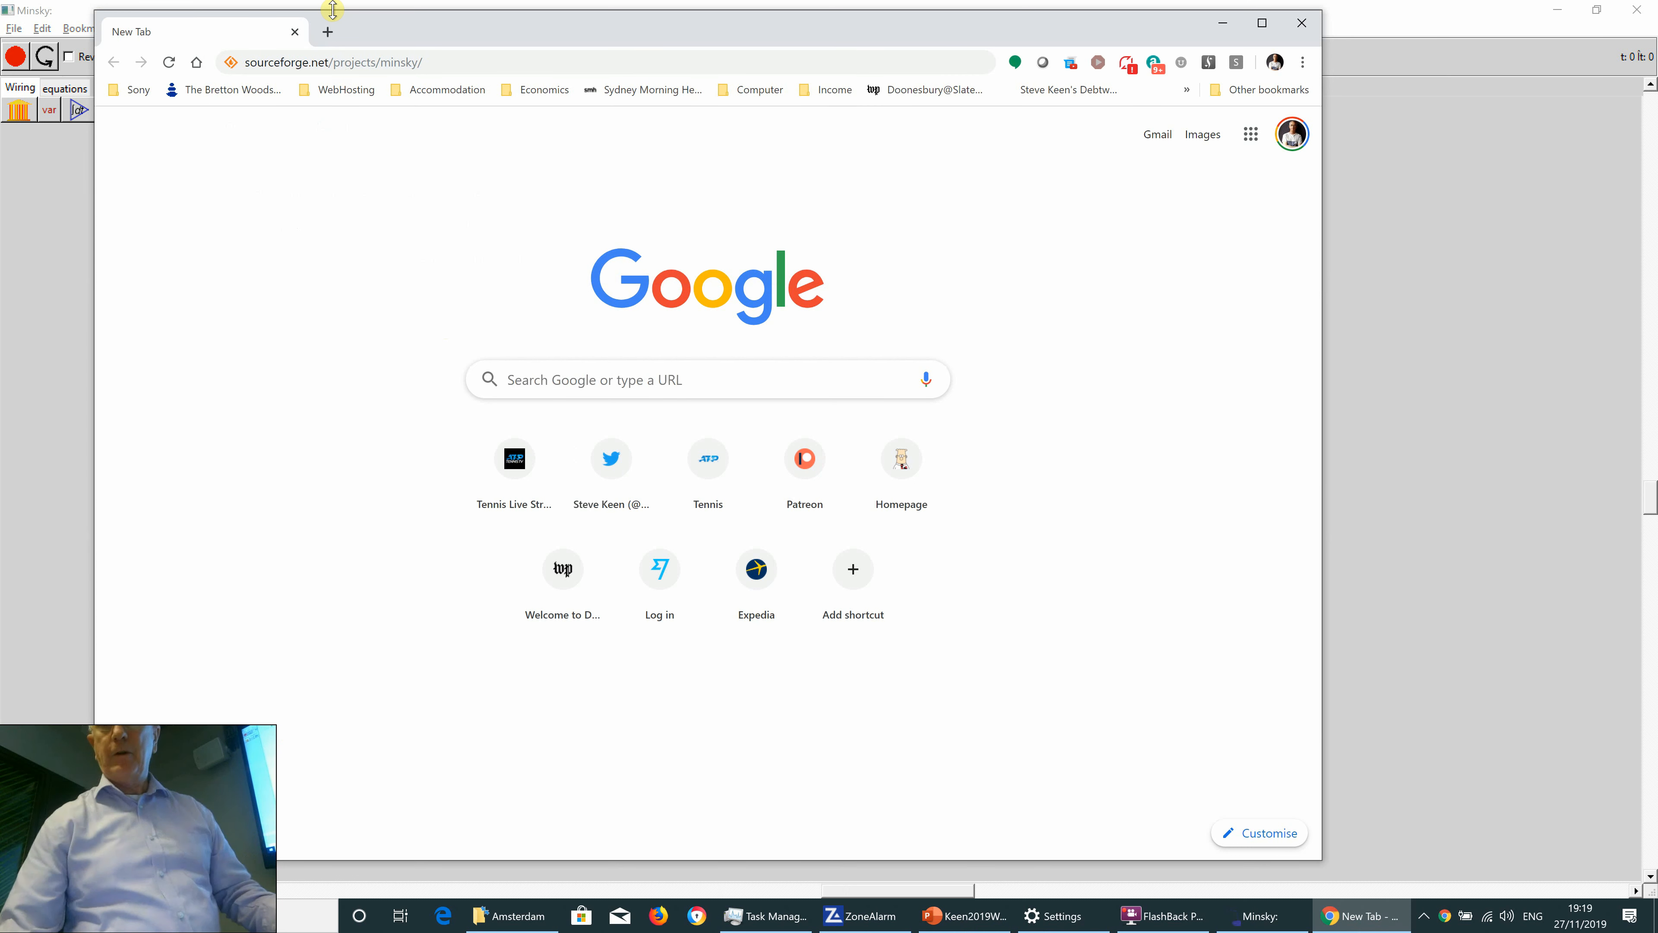
{"action": "left_click", "coordinate": [398, 62]}
{"action": "key", "text": "Return"}
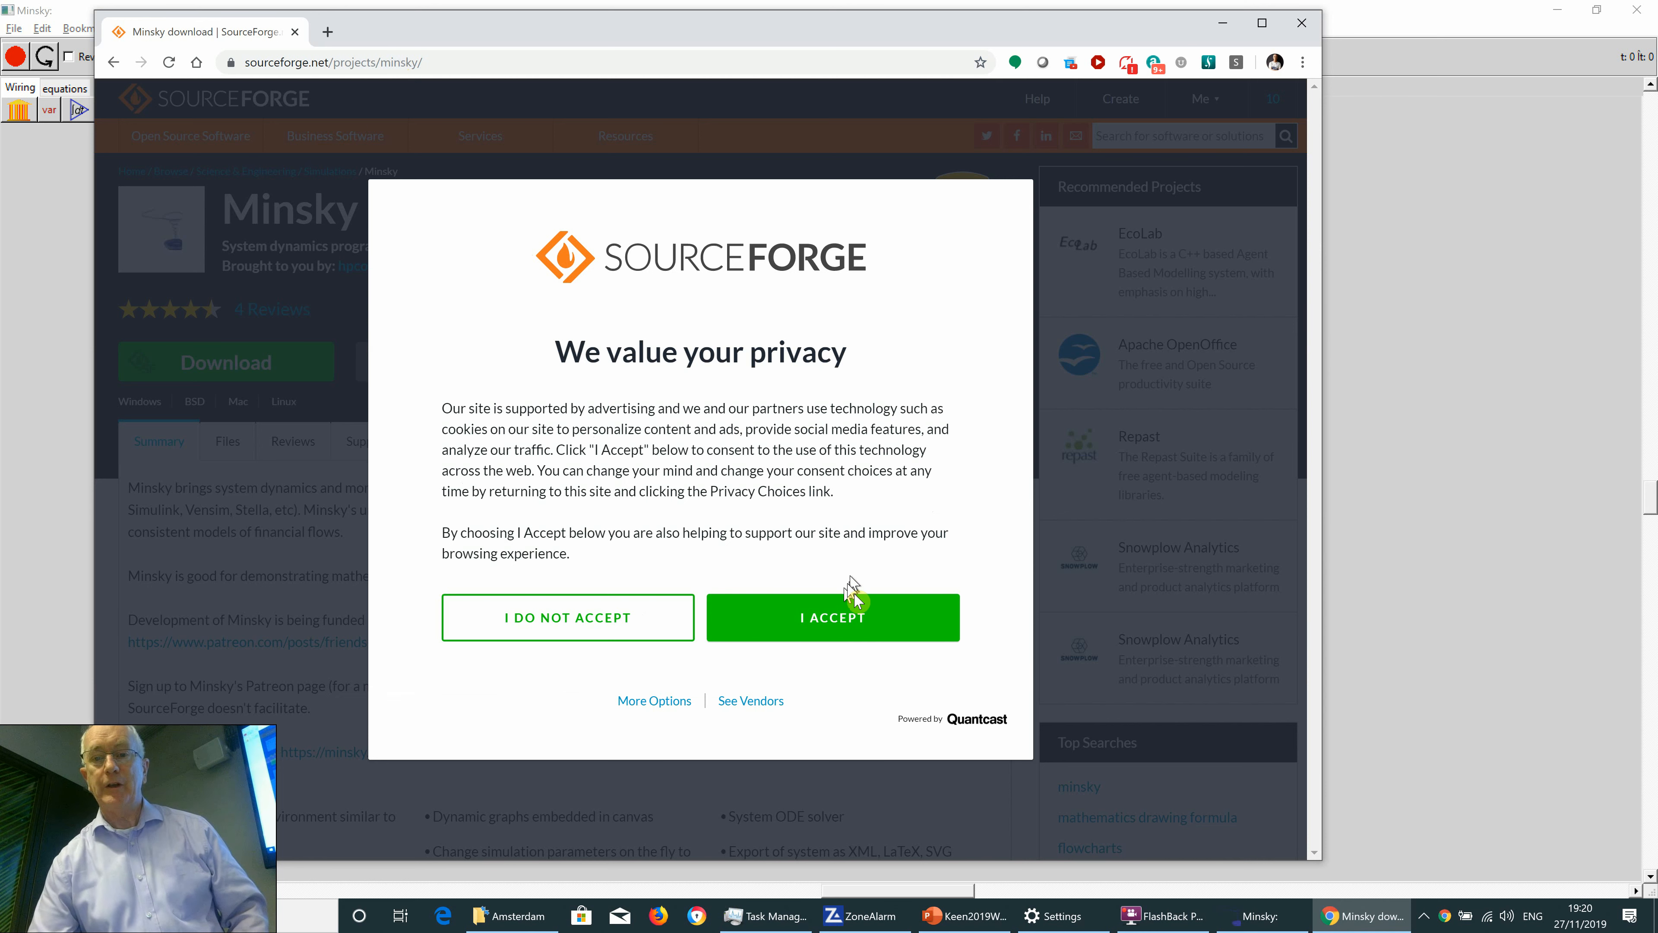
{"action": "left_click", "coordinate": [859, 619]}
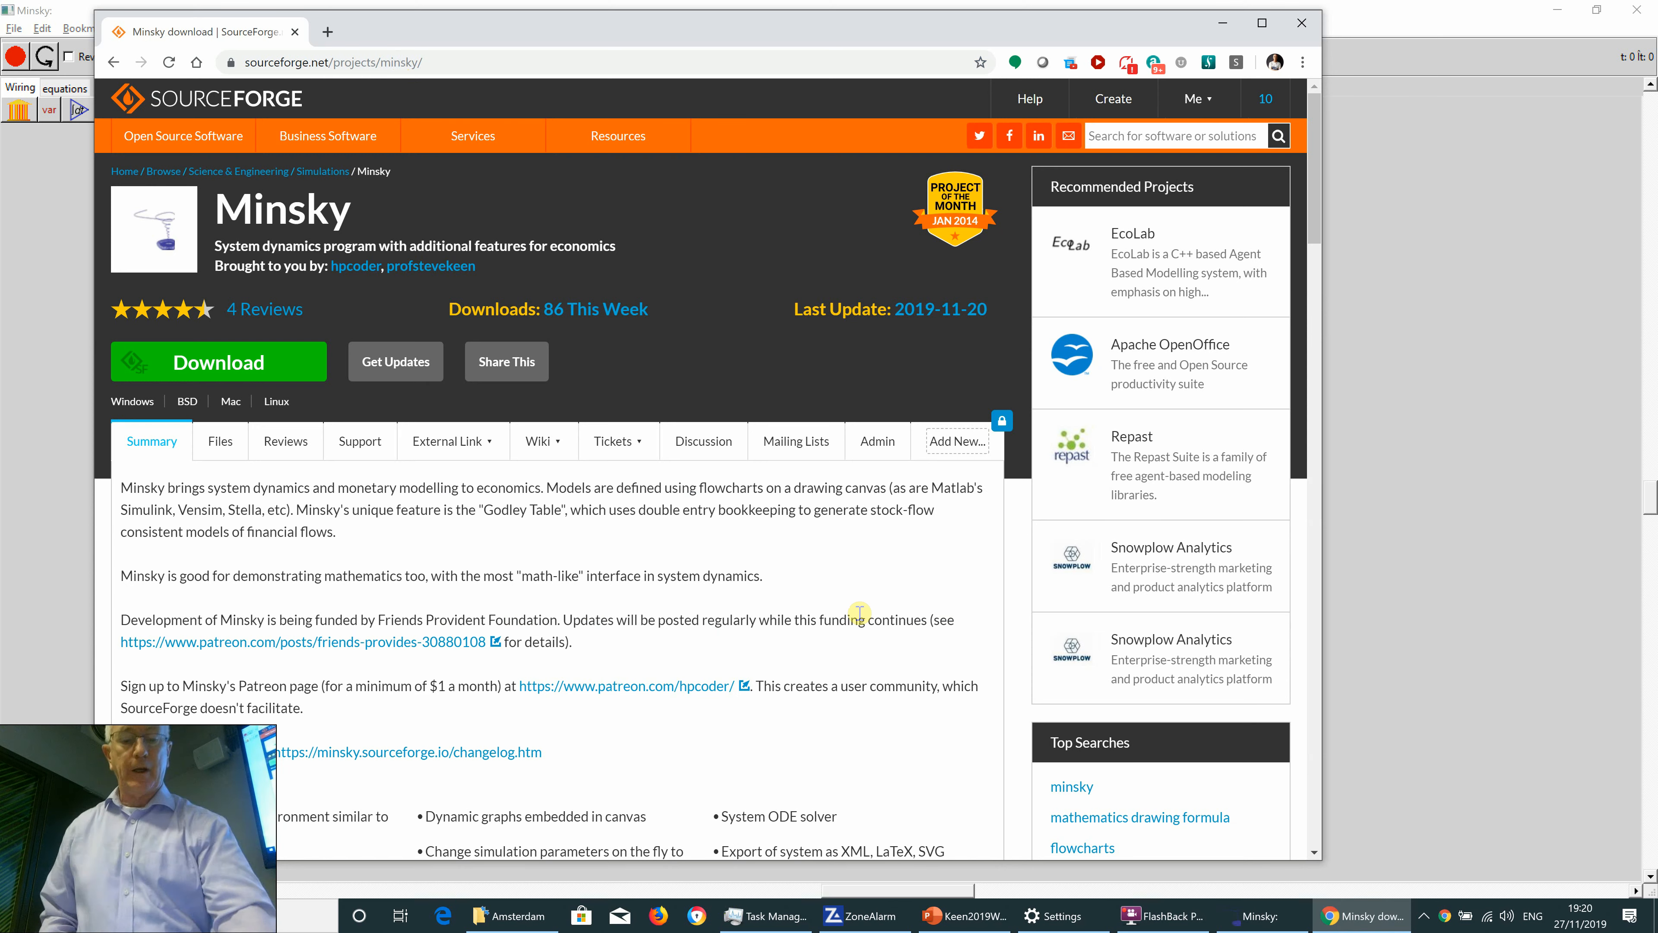
Switch back to Minsky, place a plot on the canvas and enlarge it in an open area.
{"action": "key", "text": "alt+Tab"}
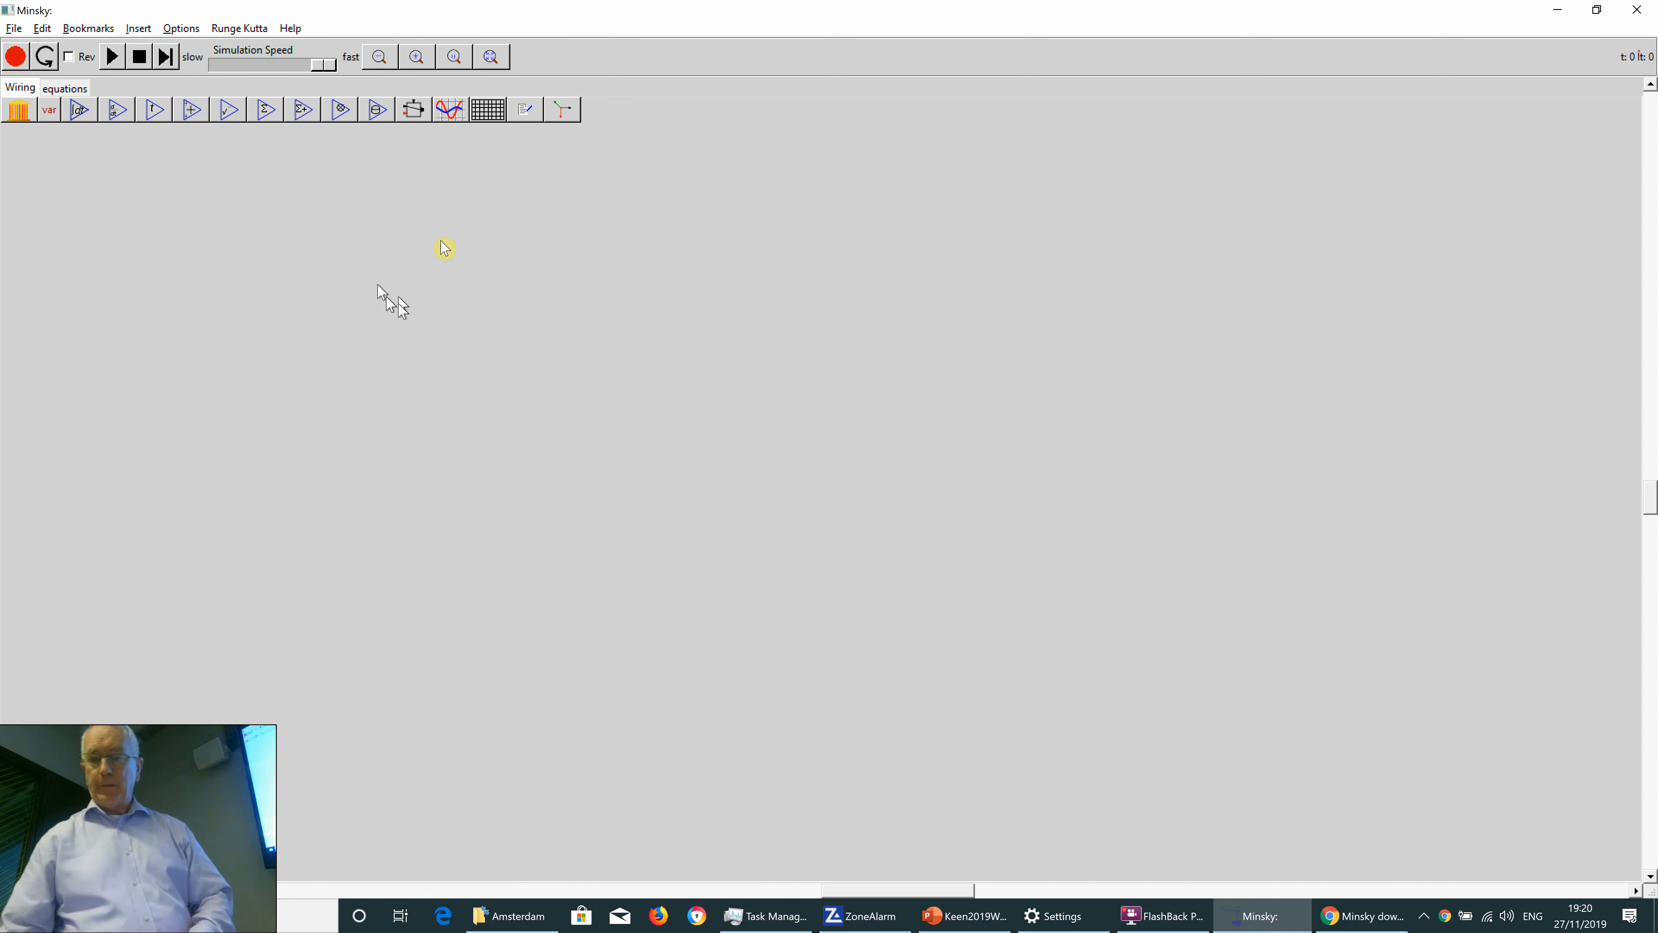
{"action": "left_click", "coordinate": [446, 117]}
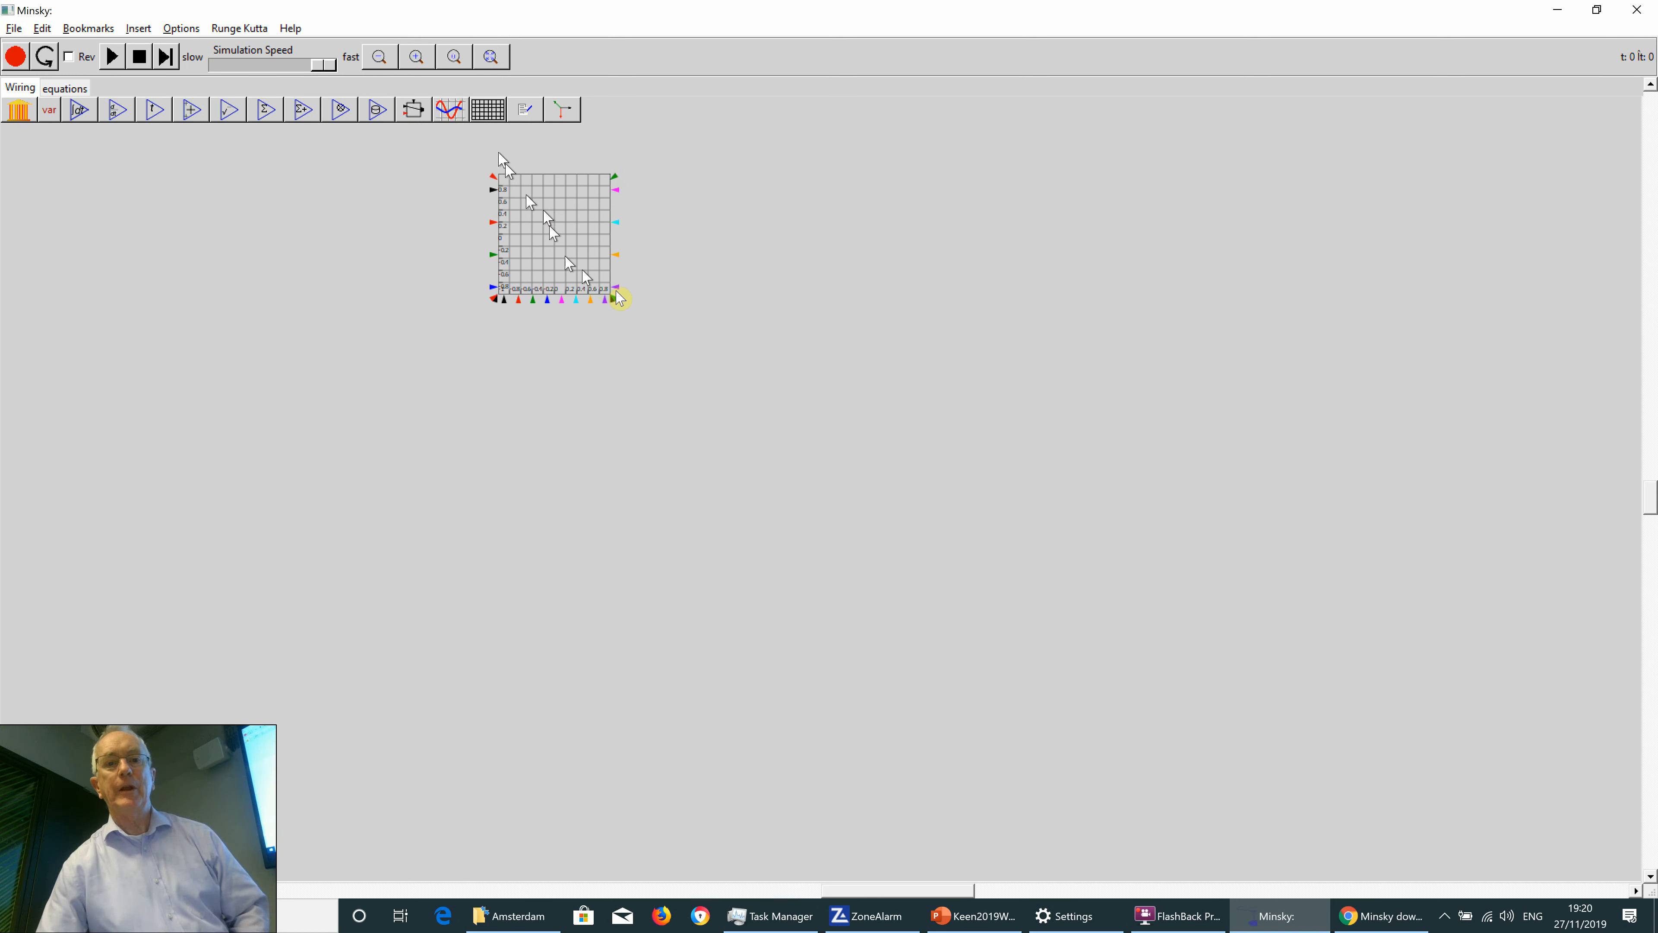
{"action": "left_click", "coordinate": [620, 299]}
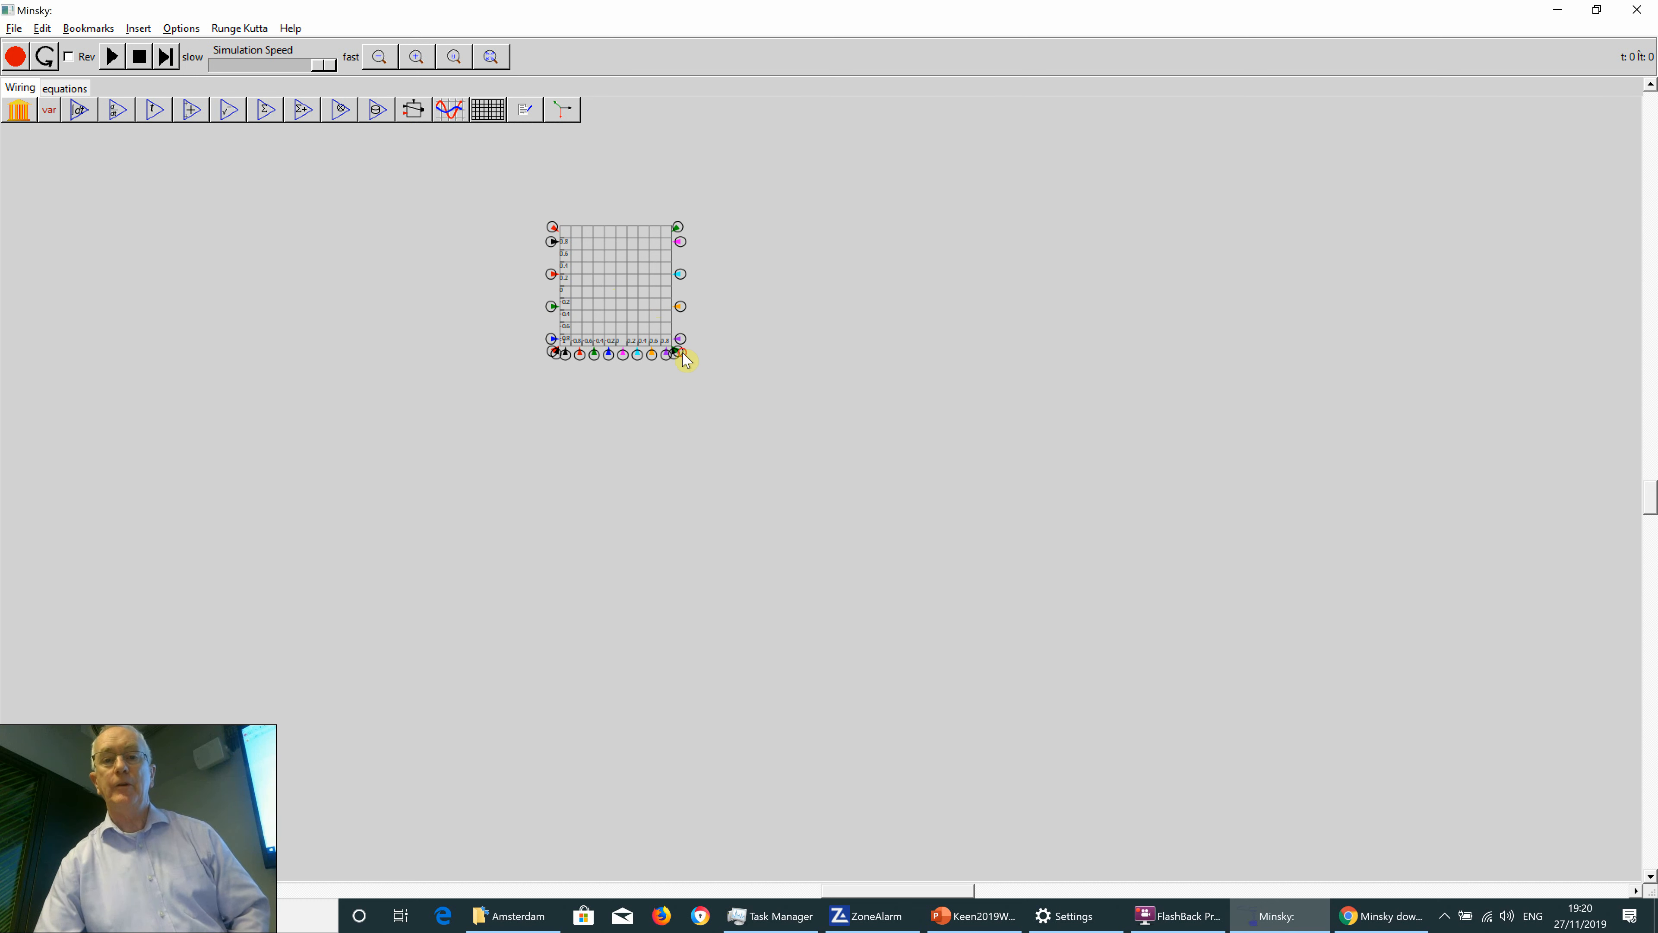
{"action": "left_click_drag", "start_coordinate": [682, 359], "coordinate": [1006, 575]}
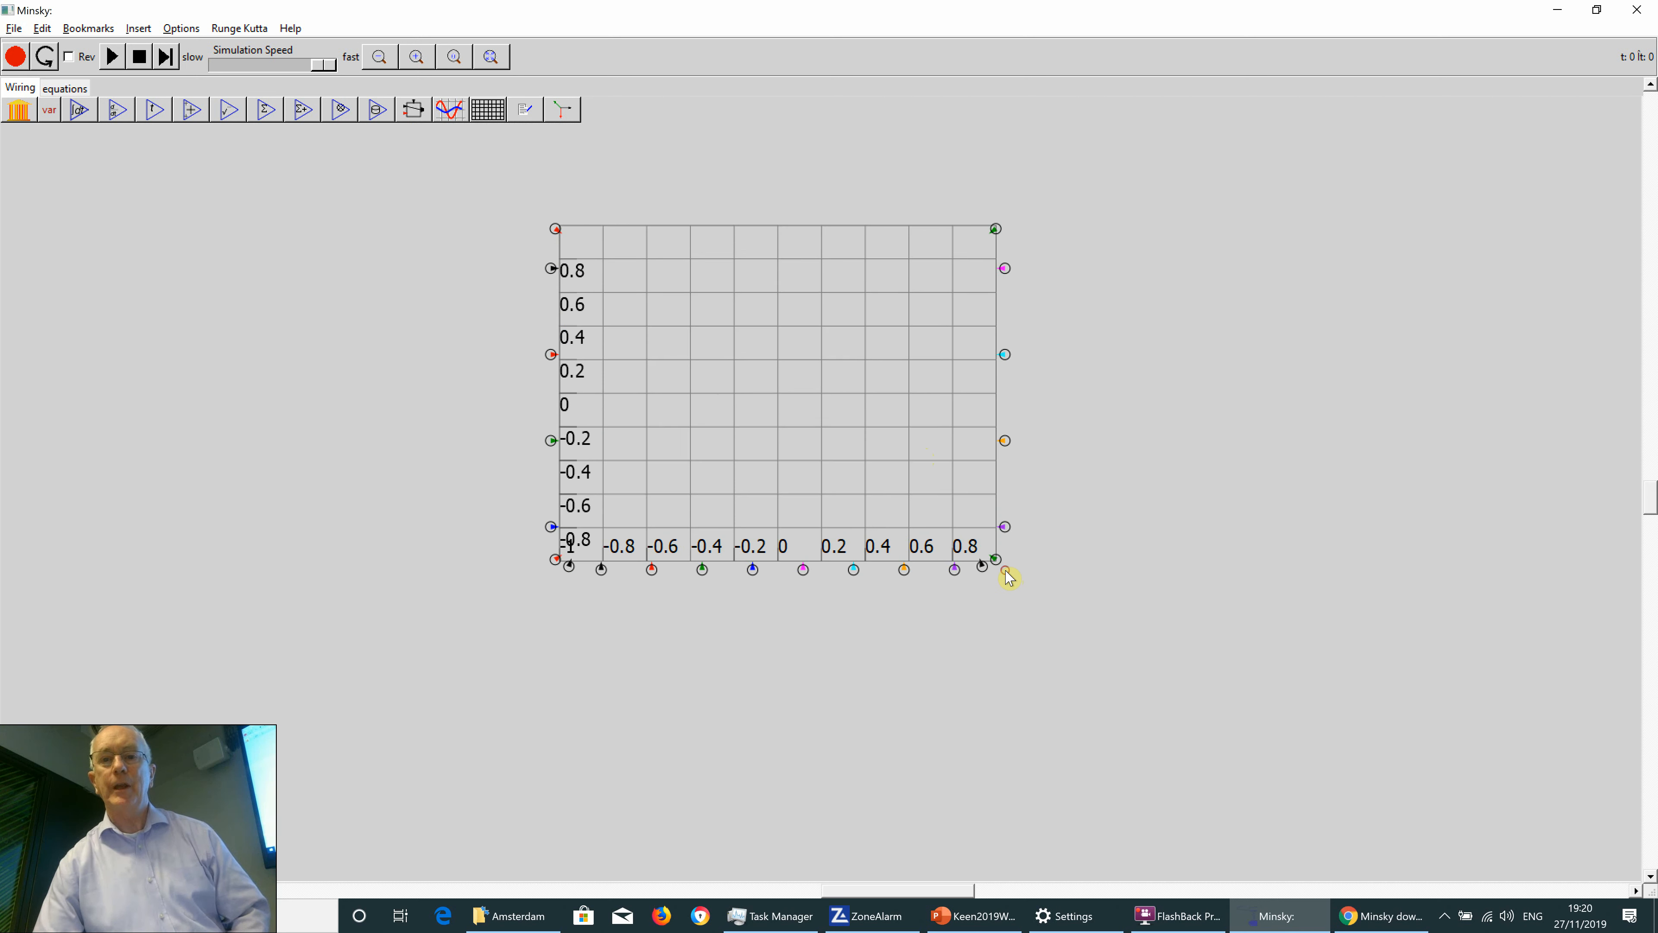
{"action": "left_click_drag", "start_coordinate": [822, 474], "coordinate": [1053, 385]}
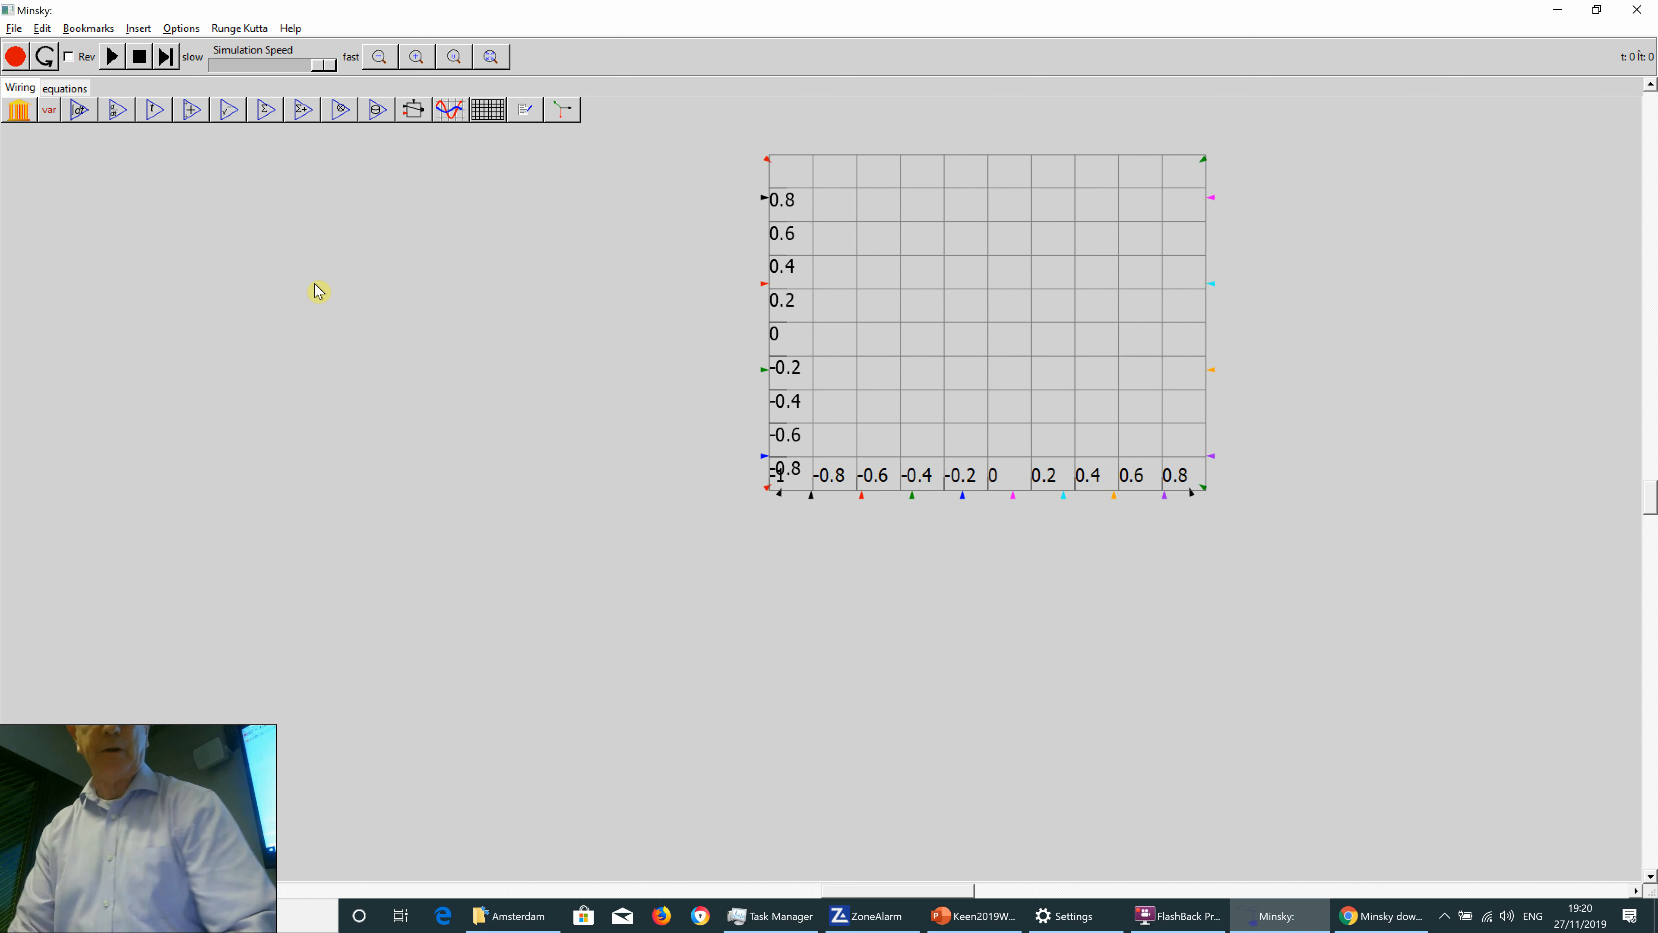
Add a flow variable named a with initial value 10 and slider bounds from 0 to 100.
{"action": "type", "text": "a"}
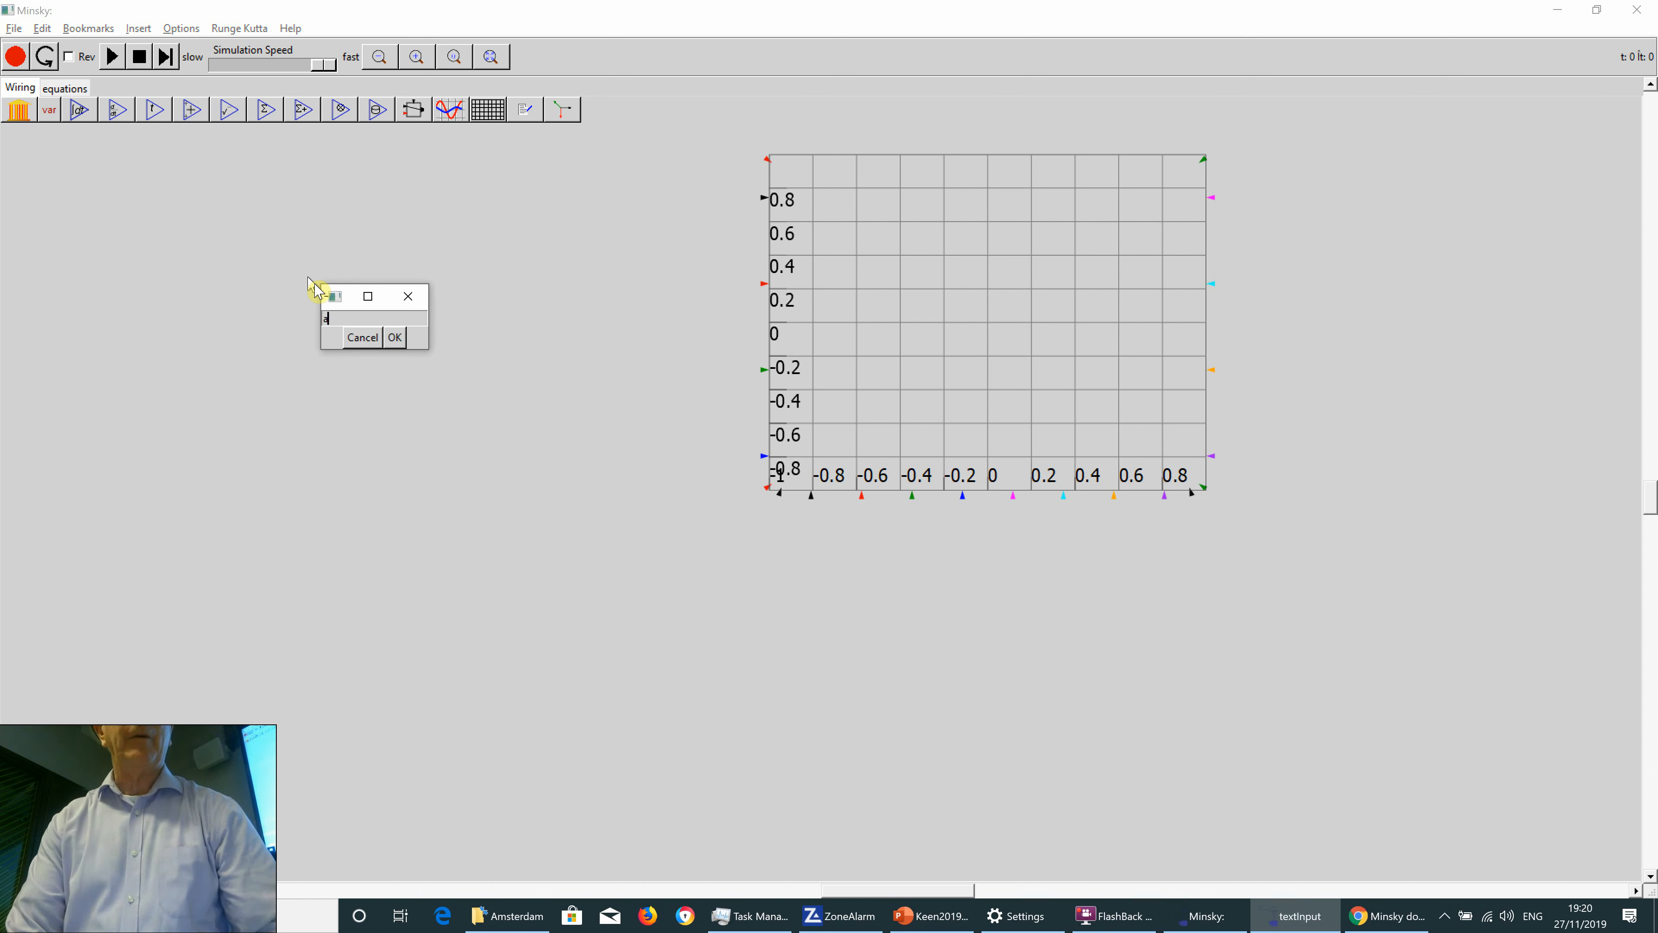
{"action": "key", "text": "Return"}
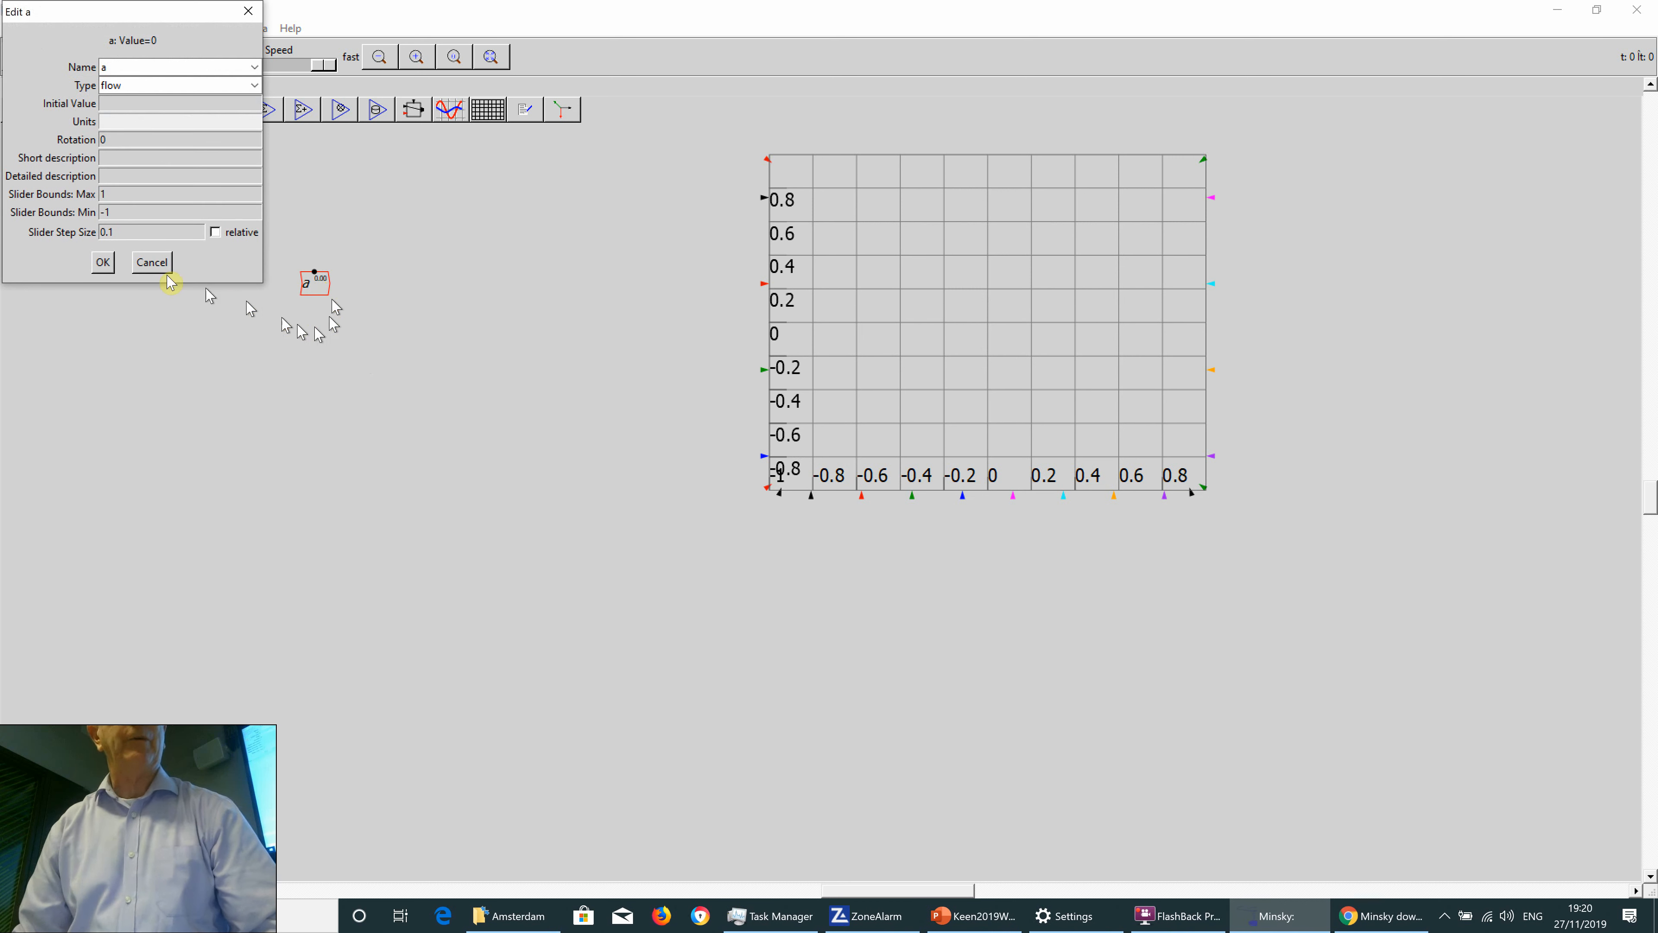
{"action": "left_click", "coordinate": [137, 86]}
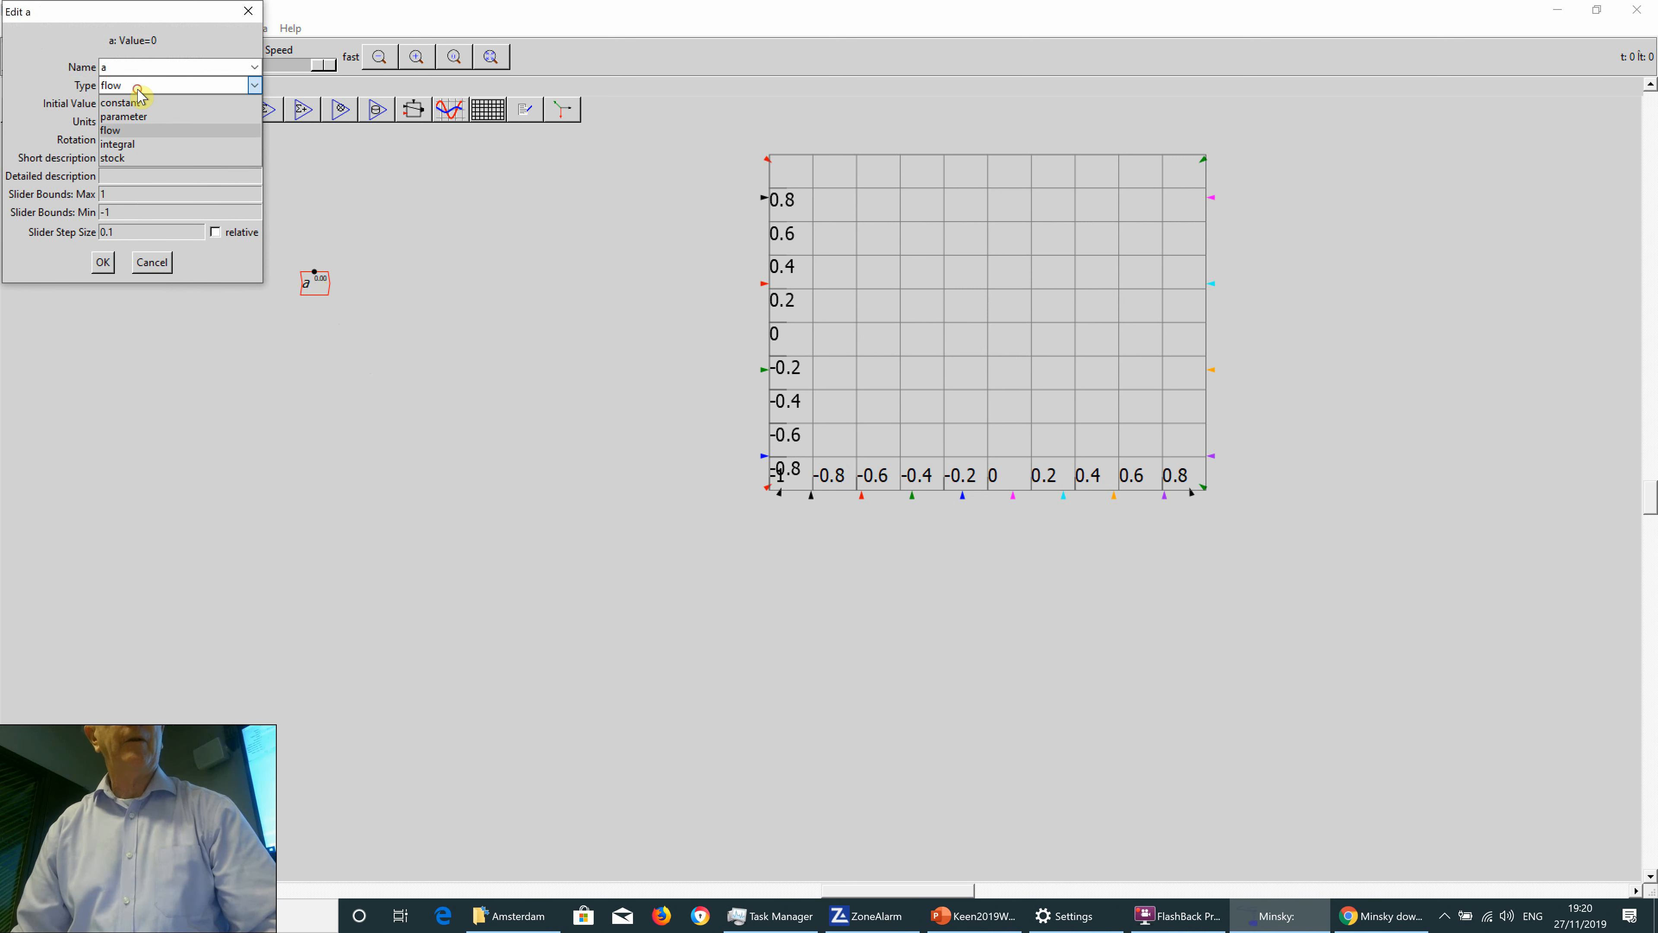
{"action": "left_click", "coordinate": [72, 139]}
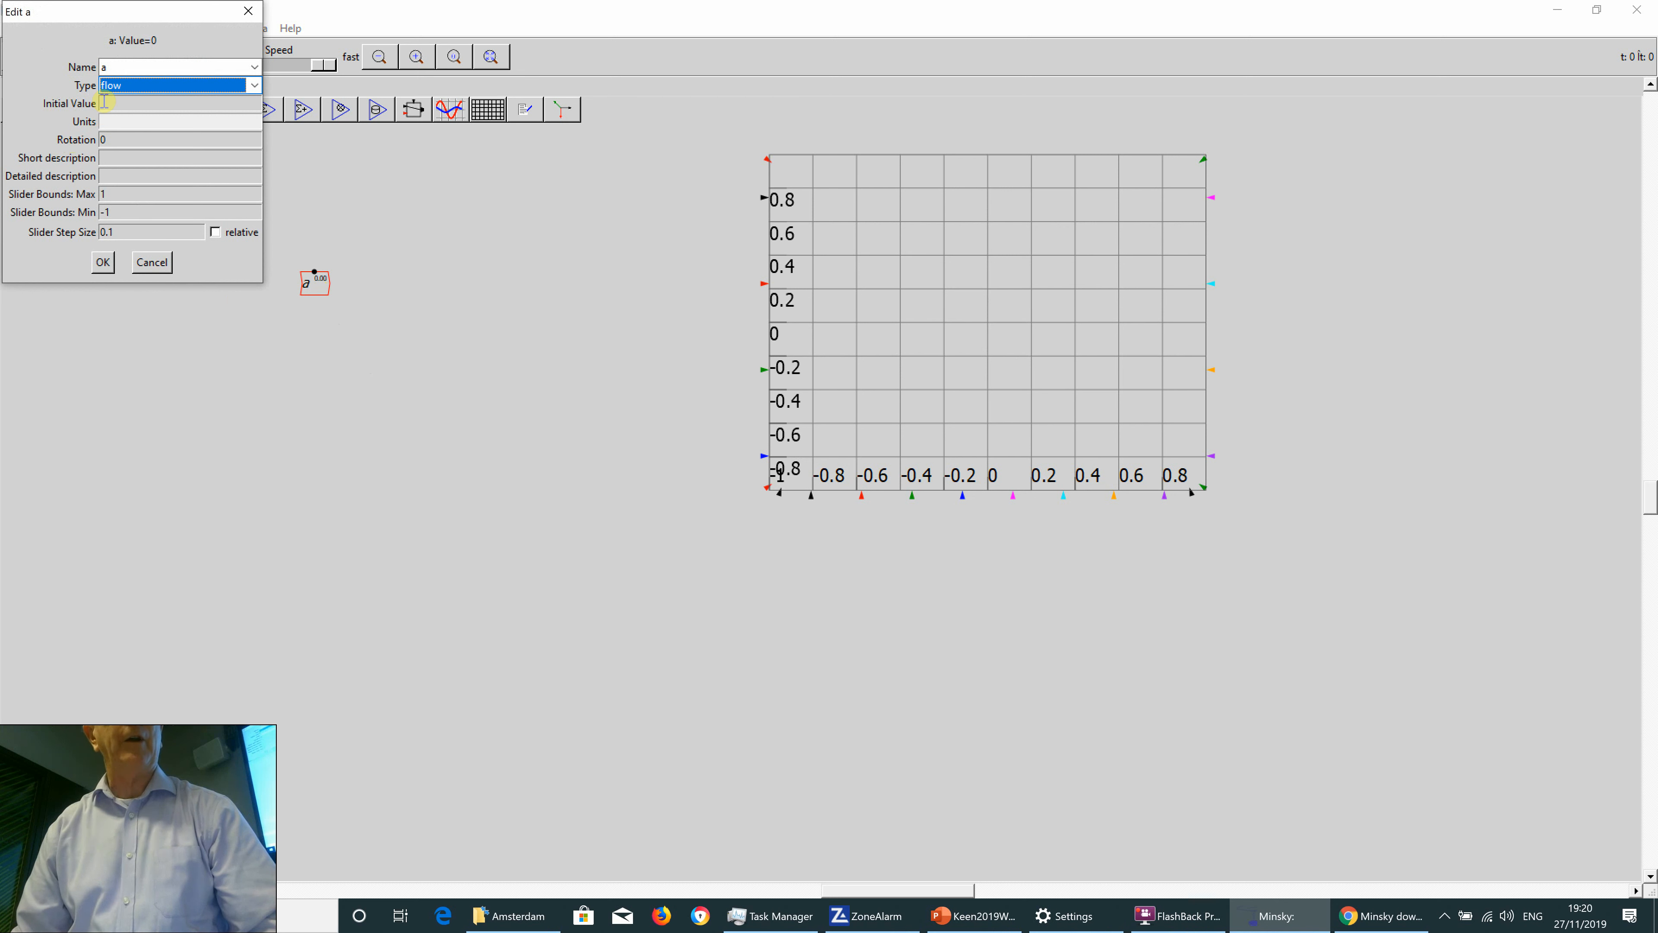
{"action": "left_click", "coordinate": [104, 102]}
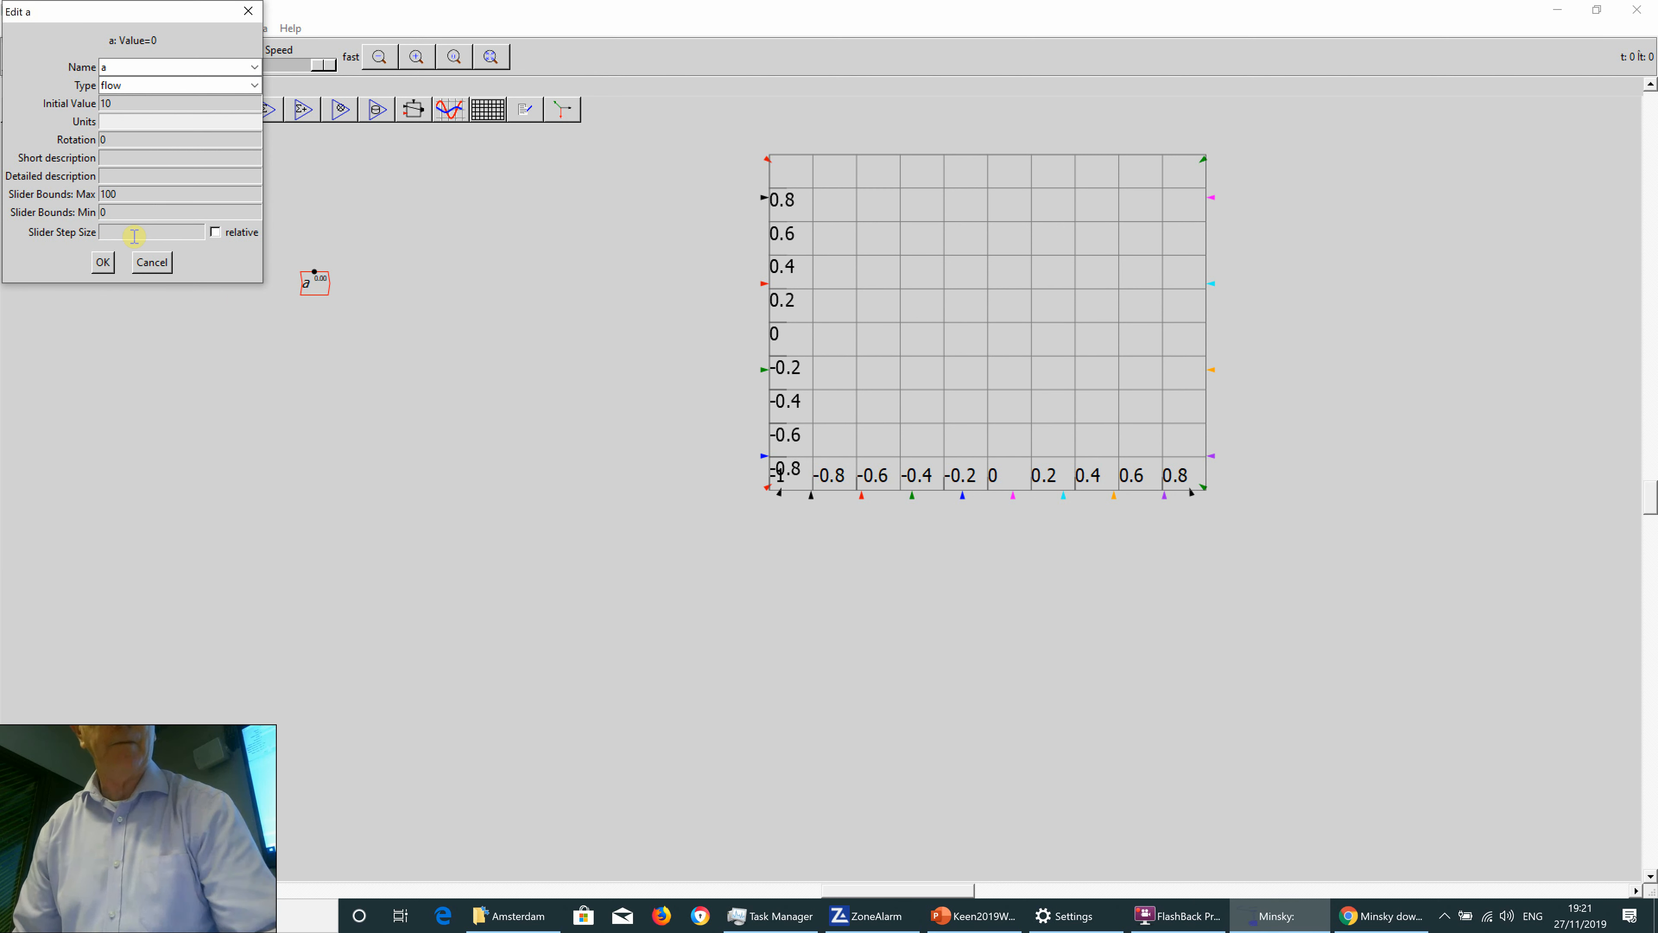
{"action": "left_click", "coordinate": [102, 262]}
Add a flow variable named b with initial value 23, slider bounds from 4 to 20390 and slider step size 4.
{"action": "type", "text": "b"}
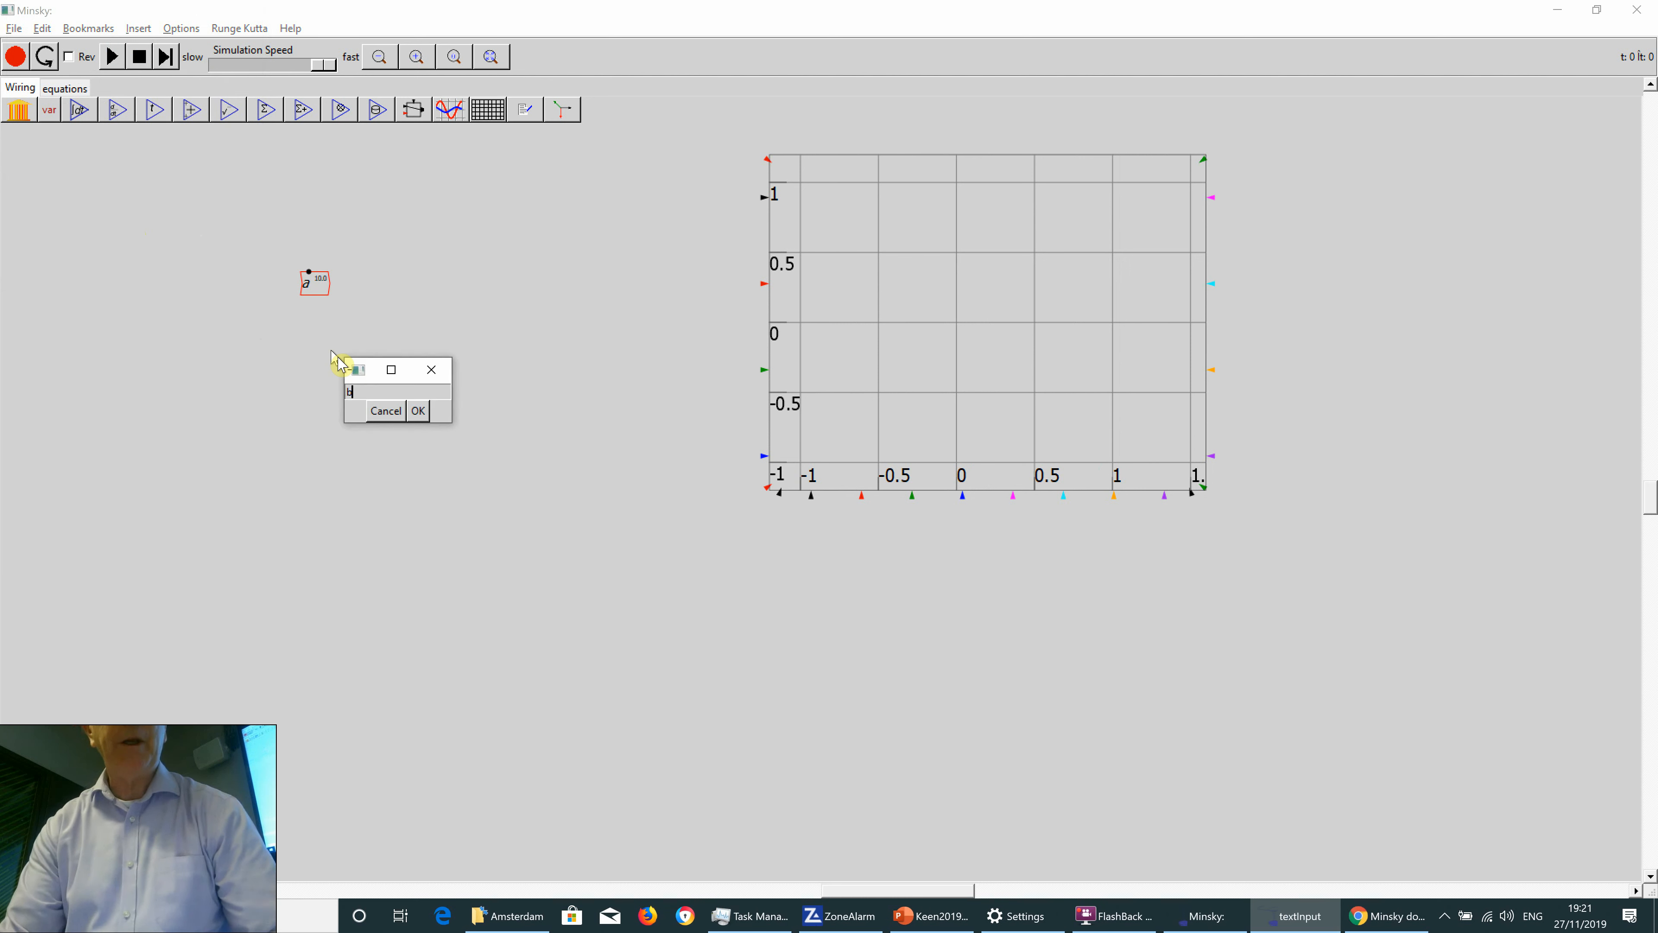
{"action": "key", "text": "Return"}
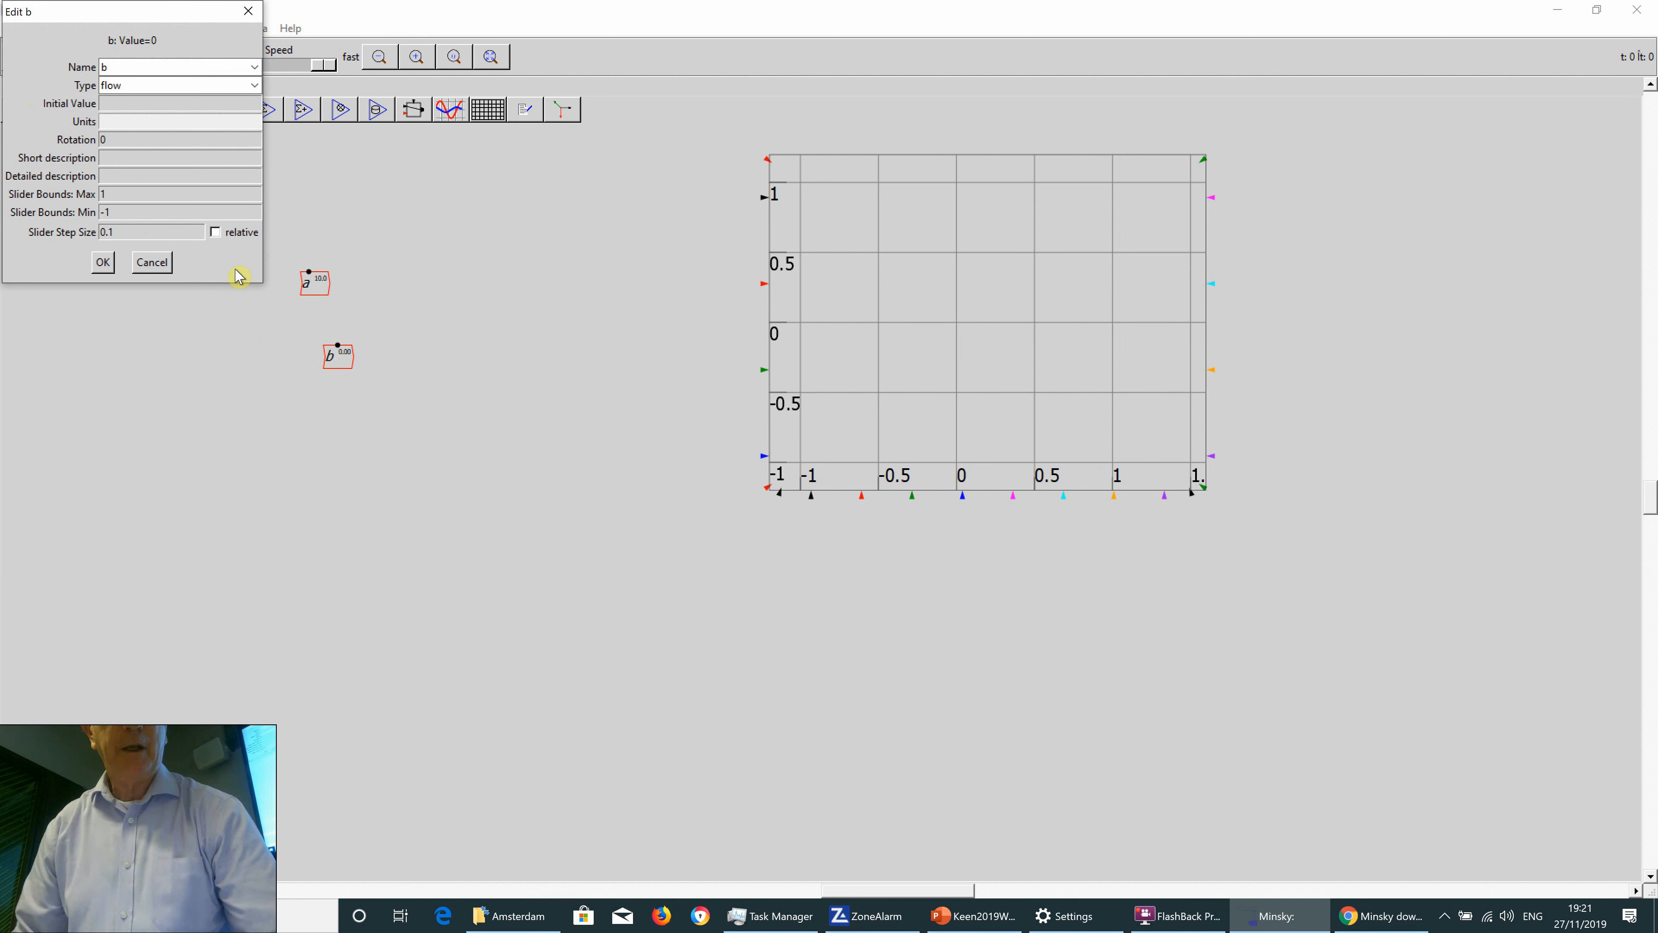
{"action": "left_click", "coordinate": [121, 195]}
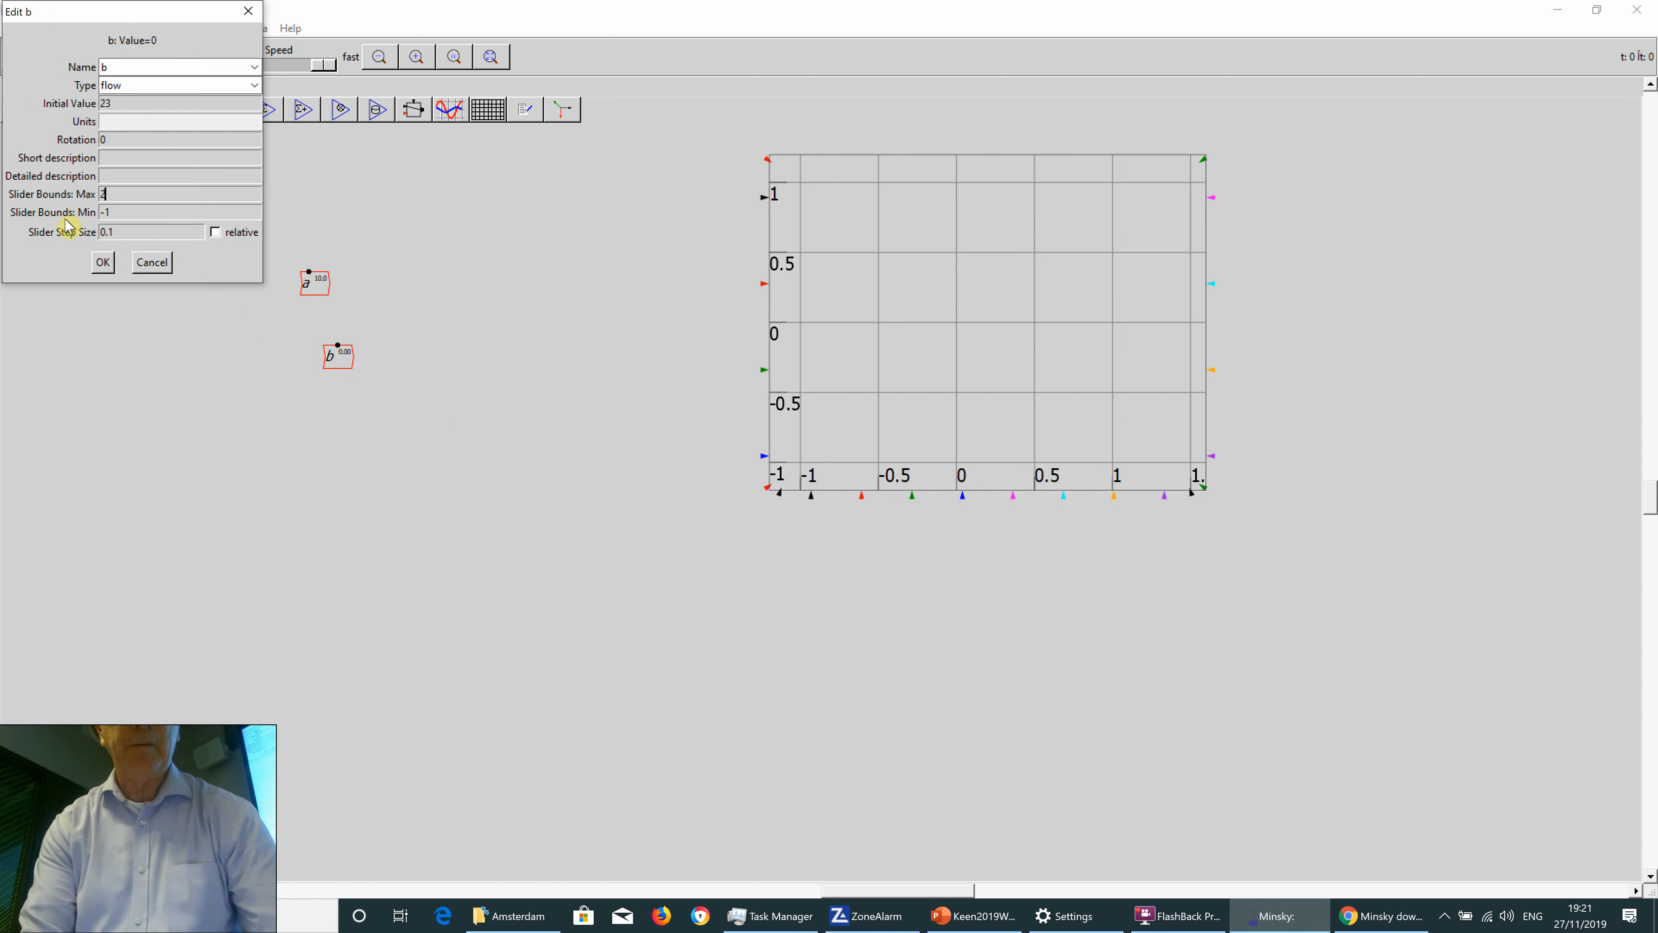
{"action": "left_click_drag", "start_coordinate": [152, 219], "coordinate": [87, 222]}
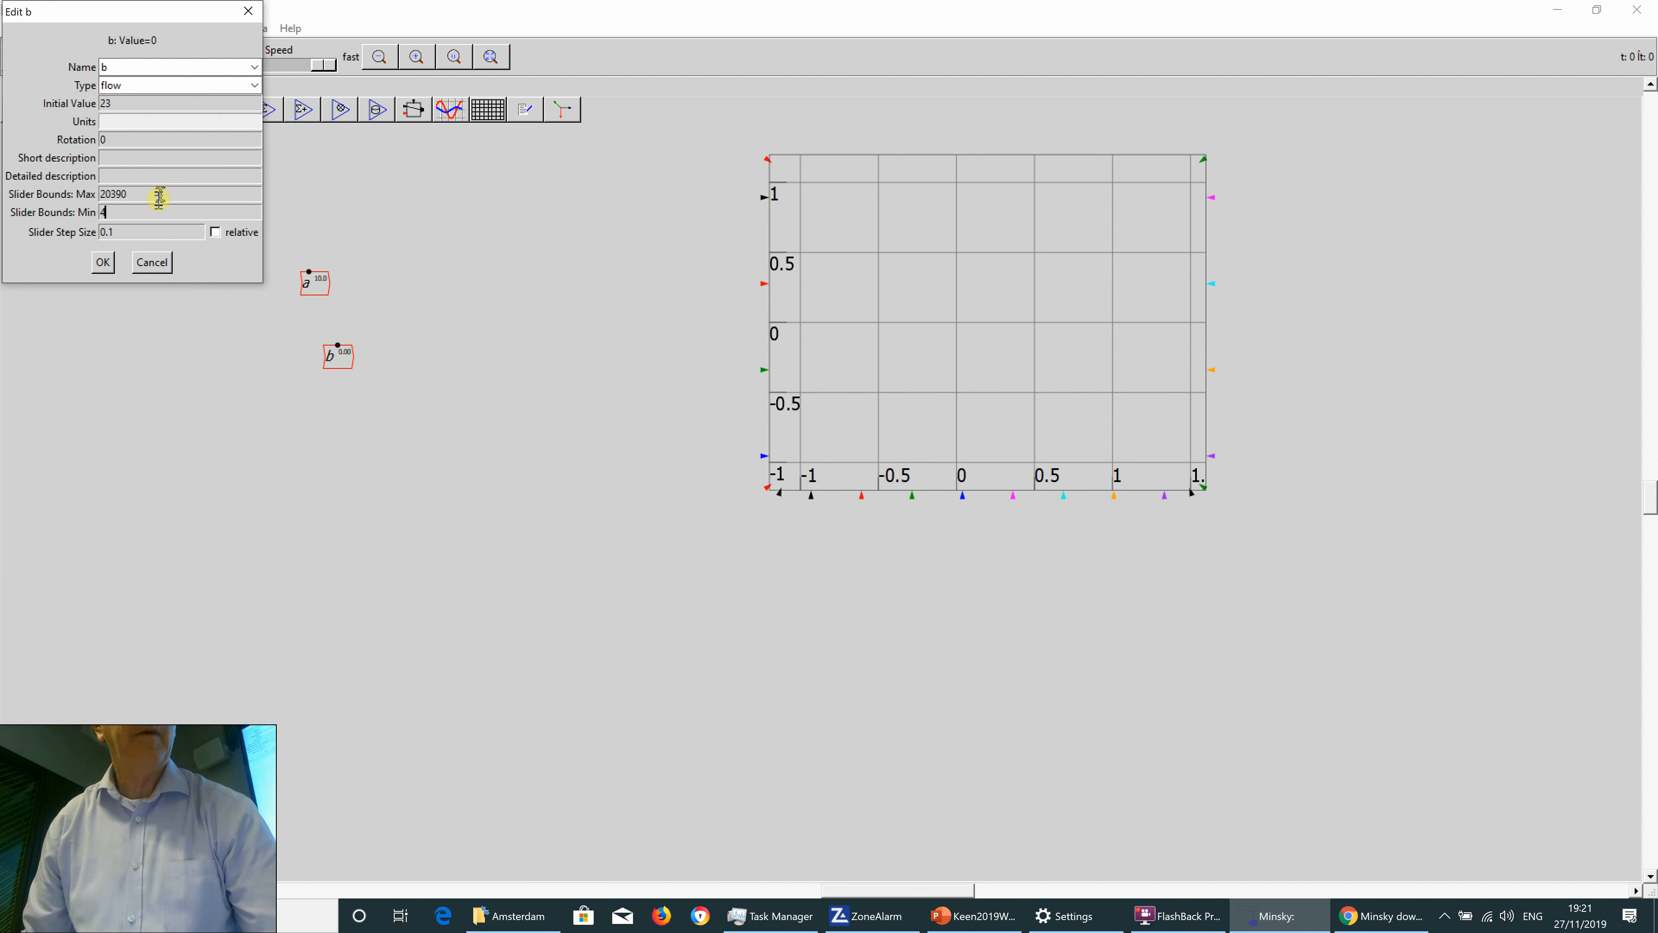
{"action": "left_click_drag", "start_coordinate": [133, 232], "coordinate": [97, 235]}
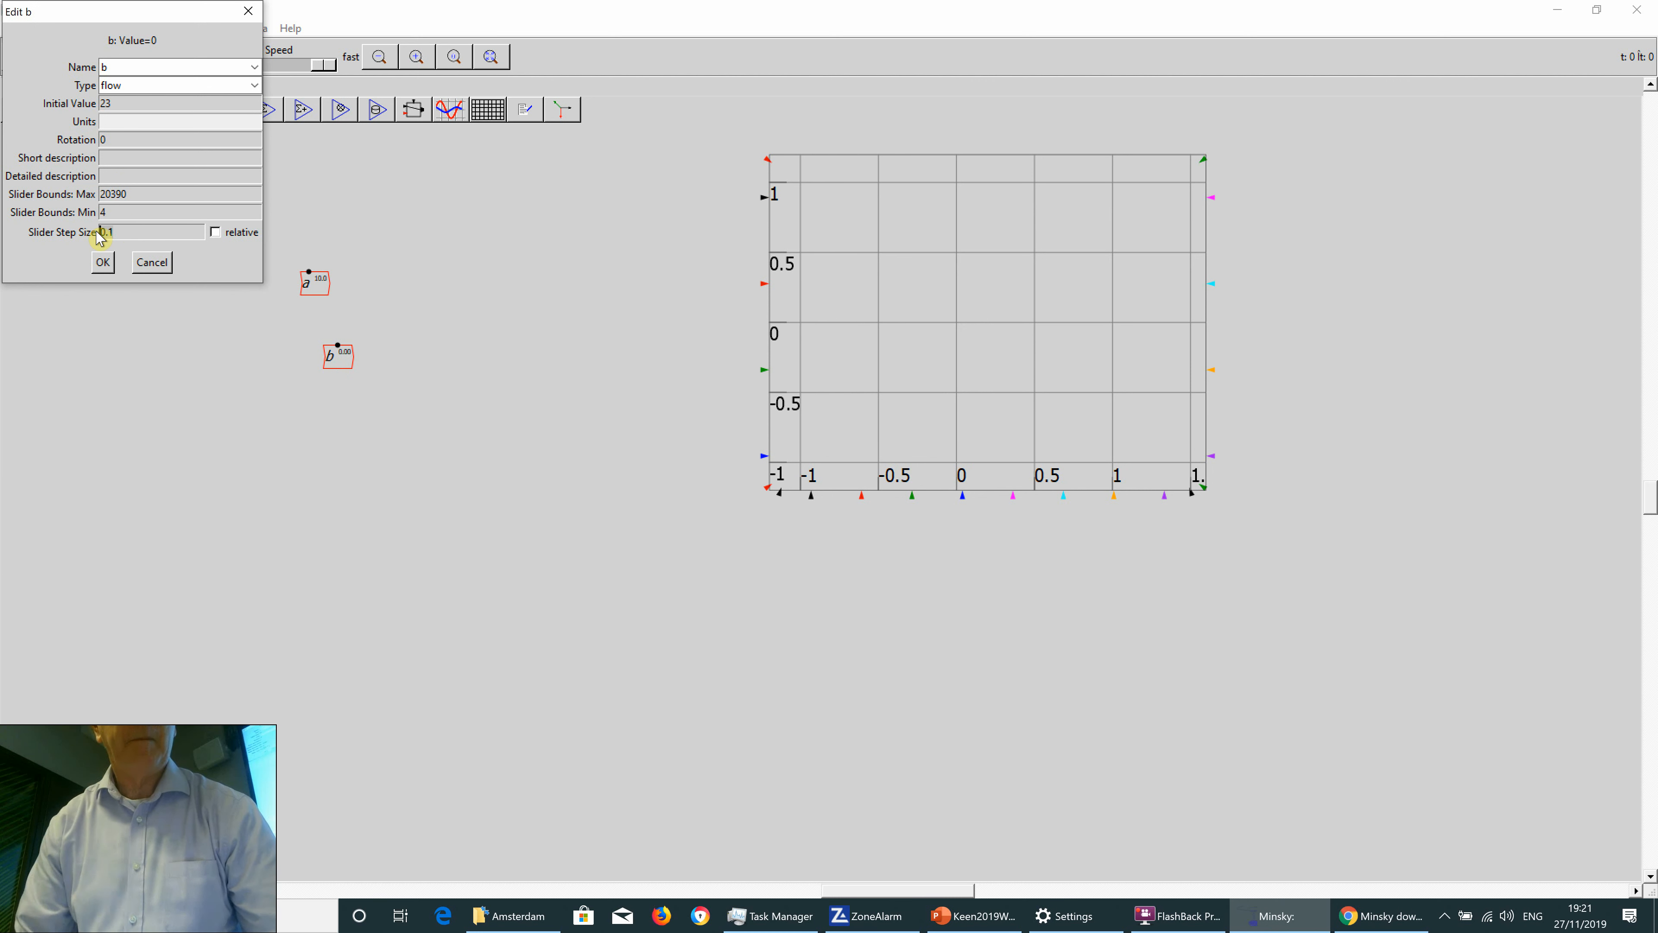
{"action": "type", "text": "4"}
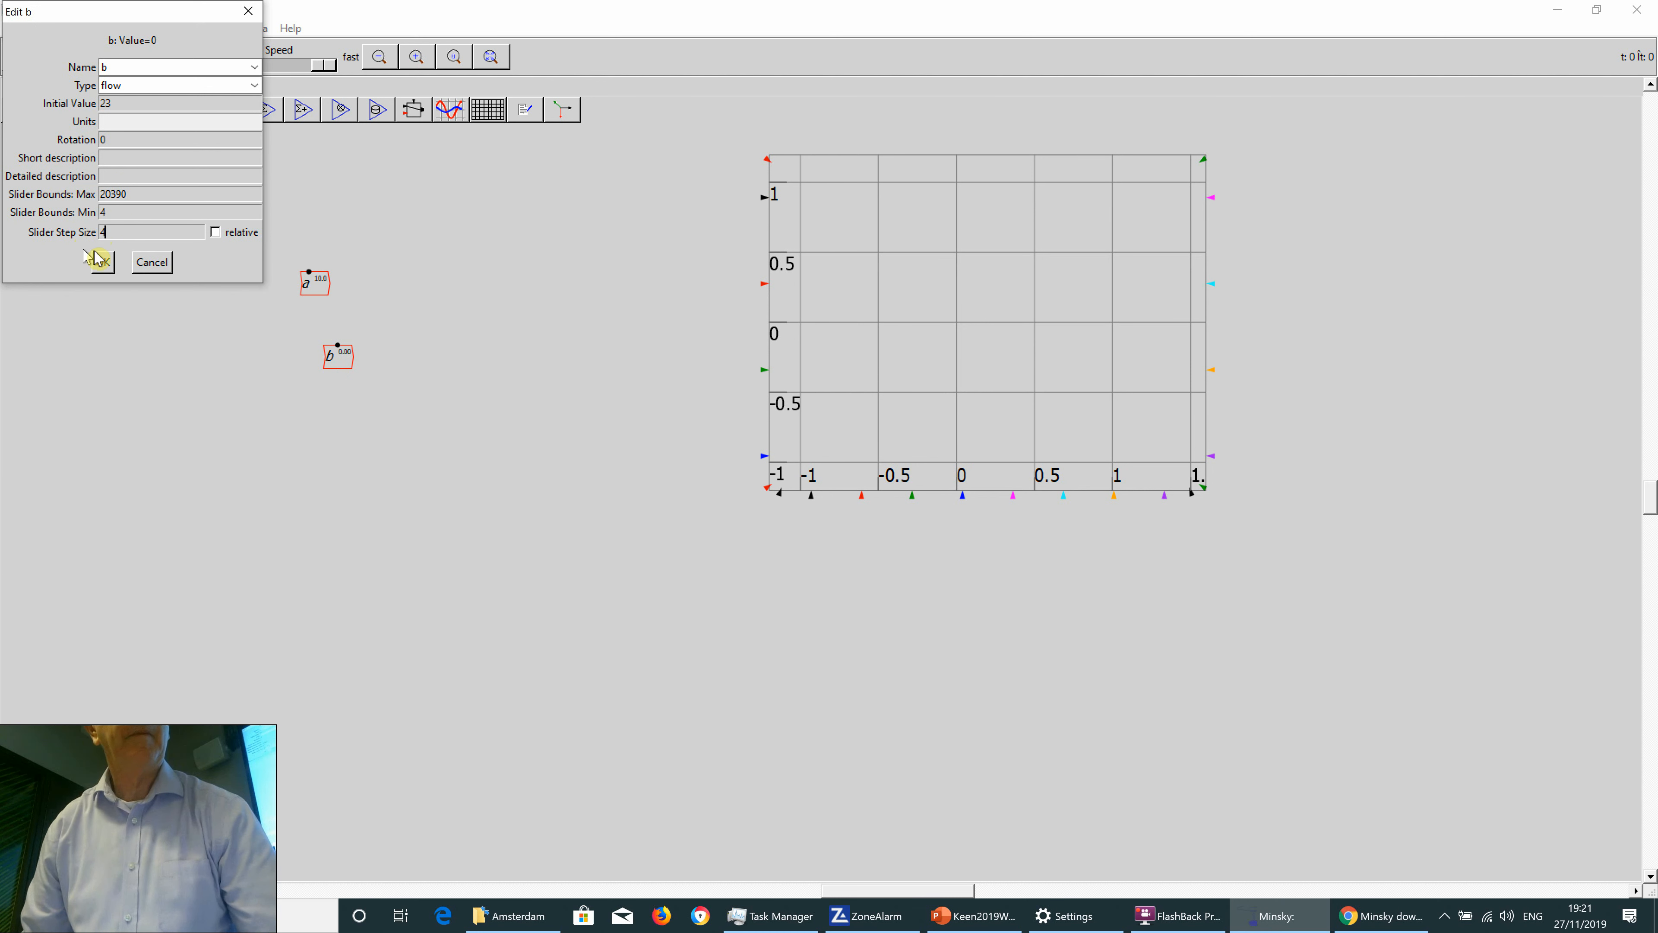
{"action": "left_click", "coordinate": [103, 261]}
Move the plot closer to variables a and b and place an addition operator between them and the plot.
{"action": "right_click", "coordinate": [287, 304]}
{"action": "left_click", "coordinate": [364, 333]}
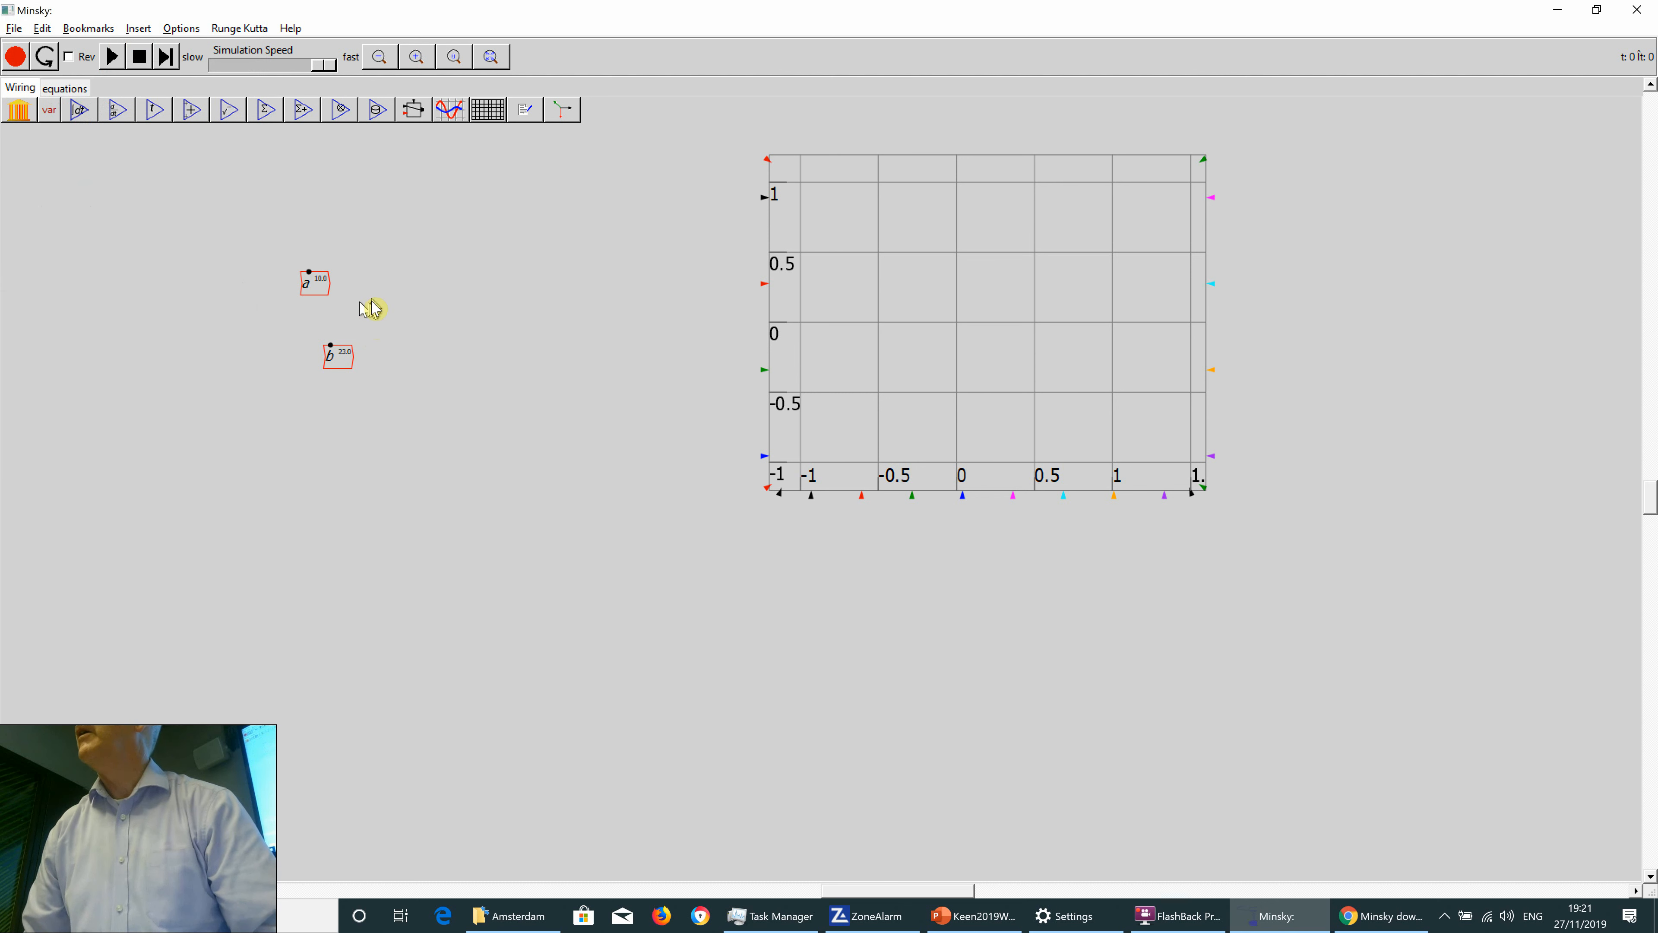
{"action": "left_click_drag", "start_coordinate": [892, 256], "coordinate": [640, 284]}
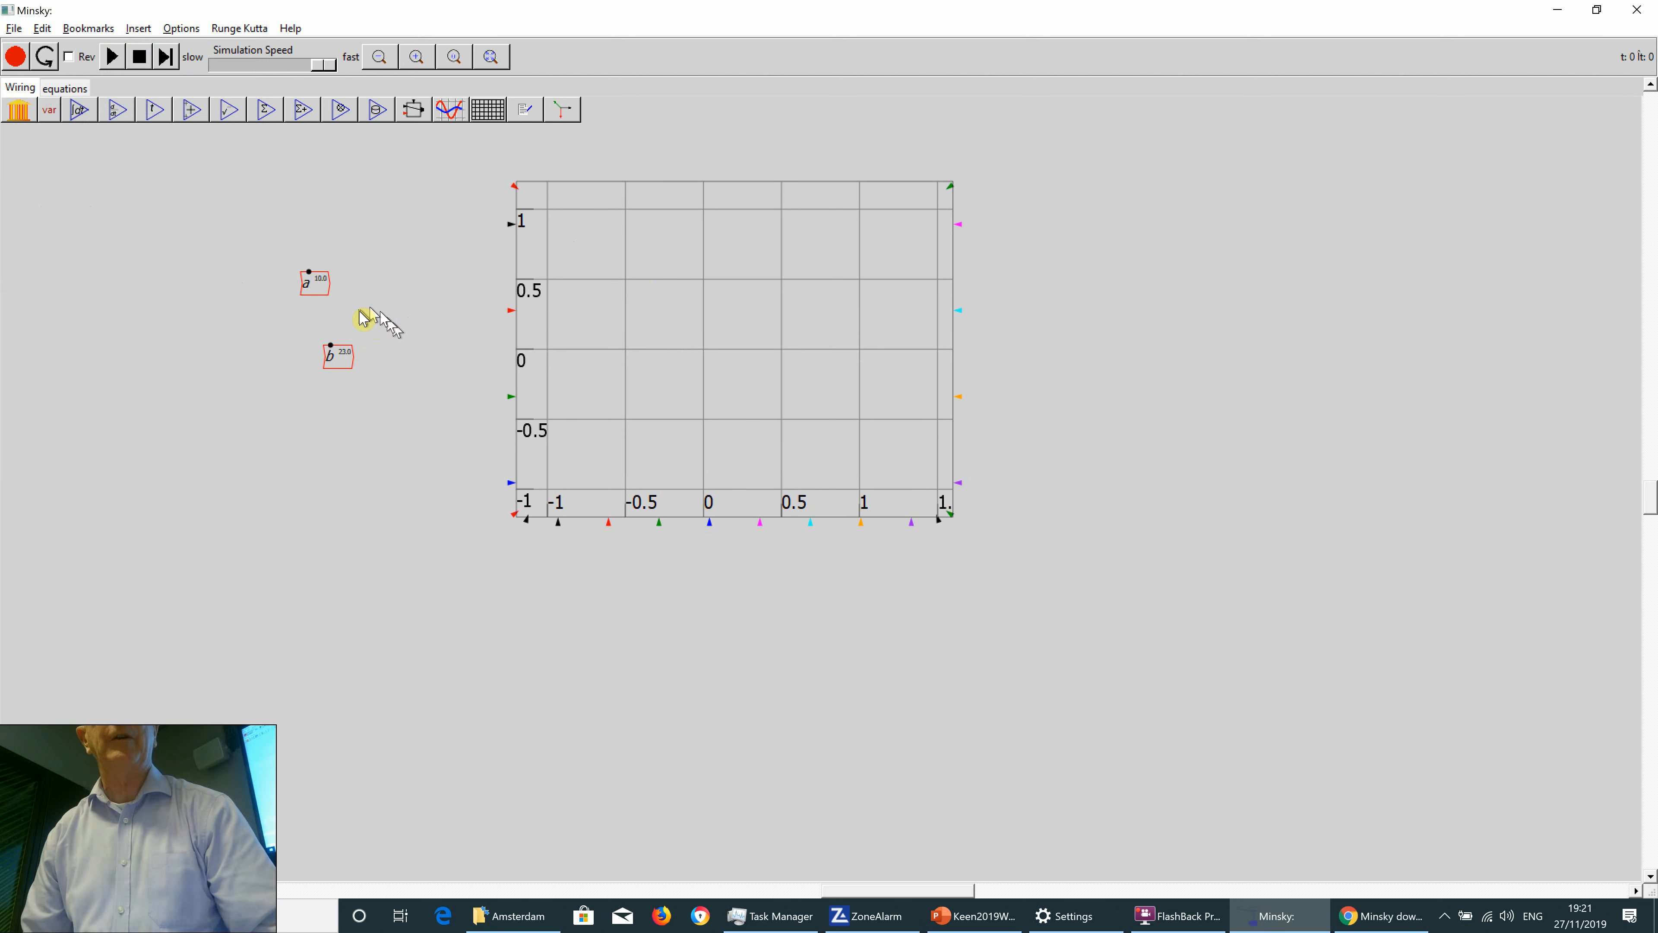
{"action": "left_click_drag", "start_coordinate": [312, 288], "coordinate": [327, 280]}
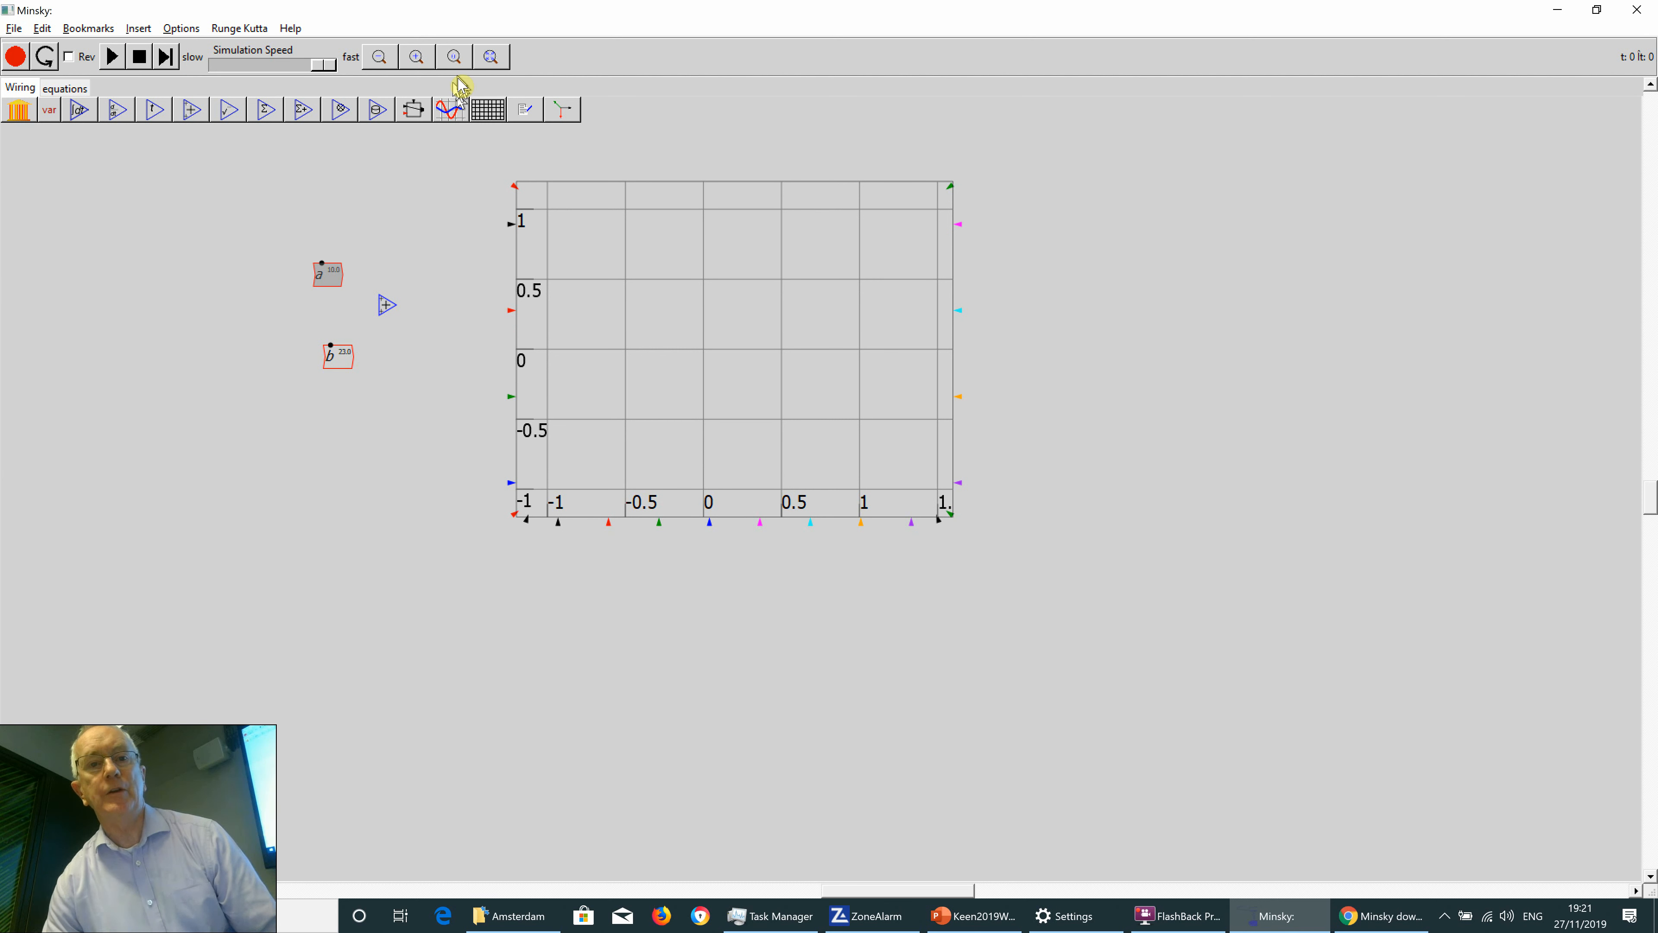
Wire a and b into the addition operator and connect its output to the plot's red vertical-axis input.
{"action": "left_click", "coordinate": [480, 57]}
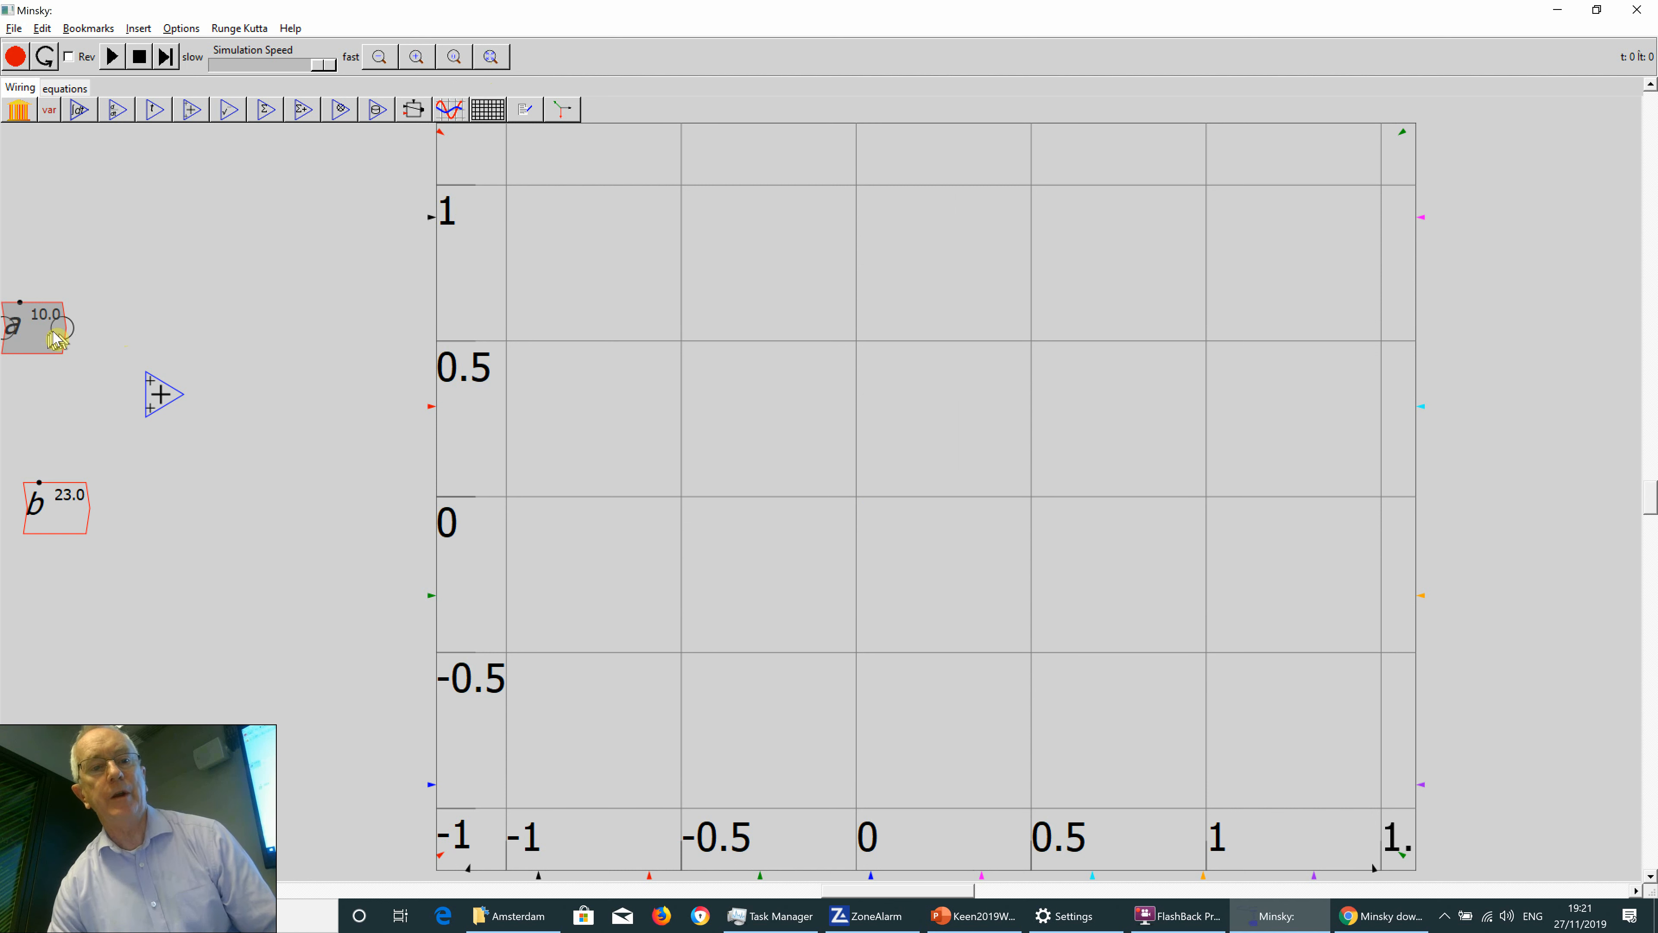
{"action": "left_click_drag", "start_coordinate": [66, 329], "coordinate": [146, 375]}
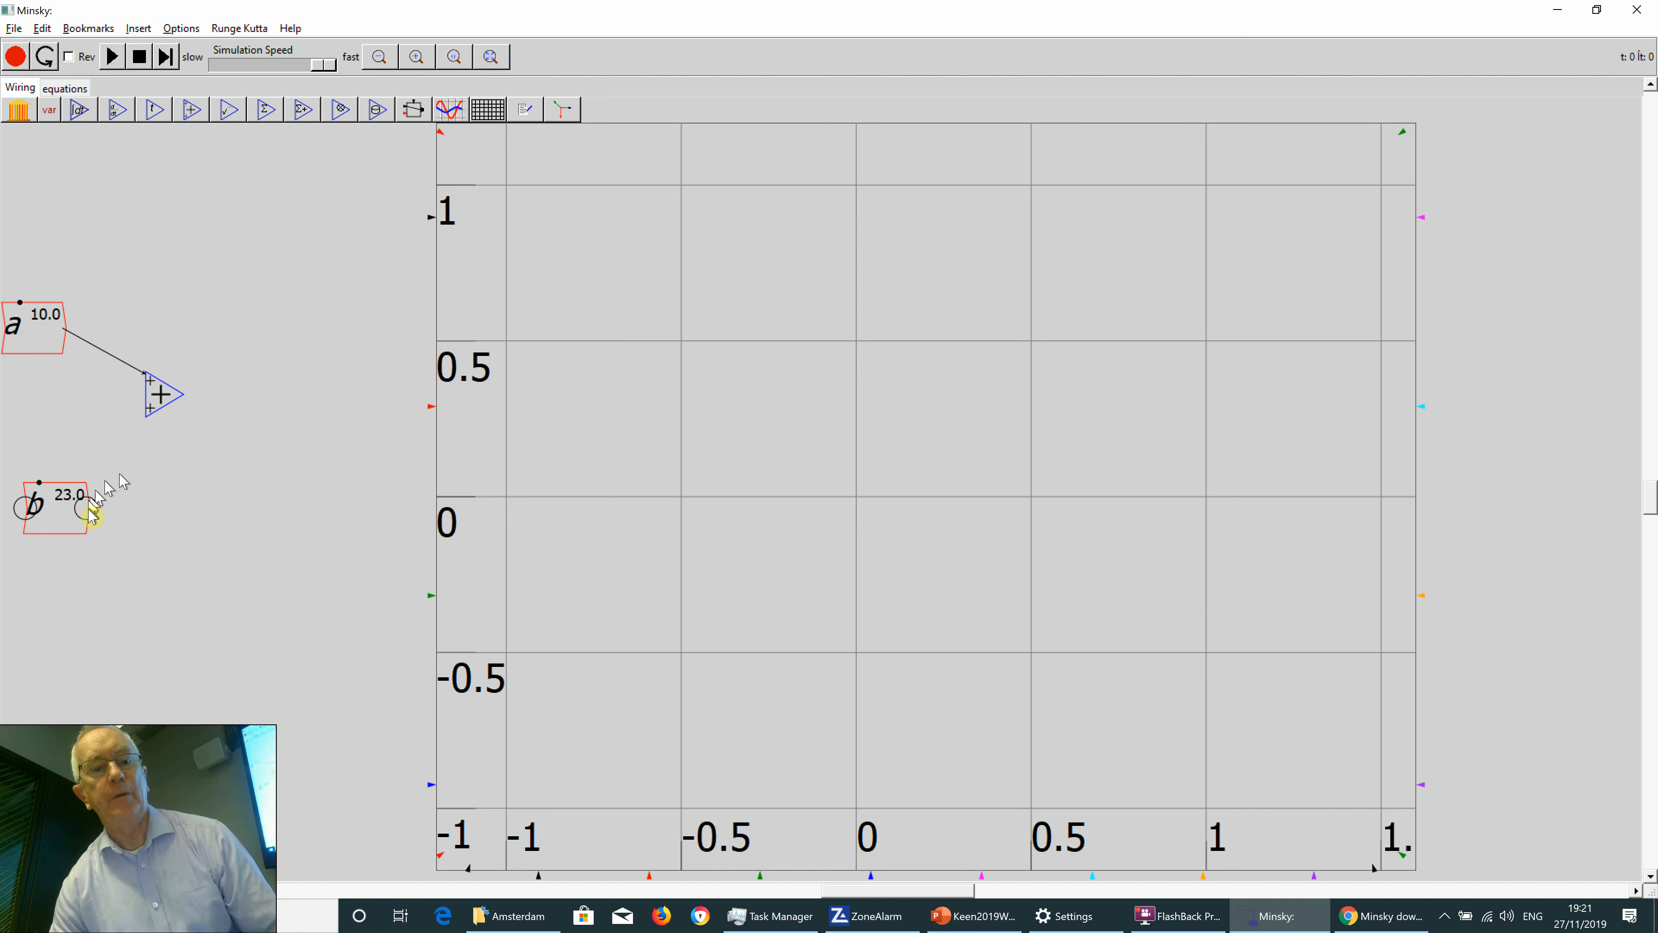
{"action": "left_click_drag", "start_coordinate": [87, 506], "coordinate": [139, 446]}
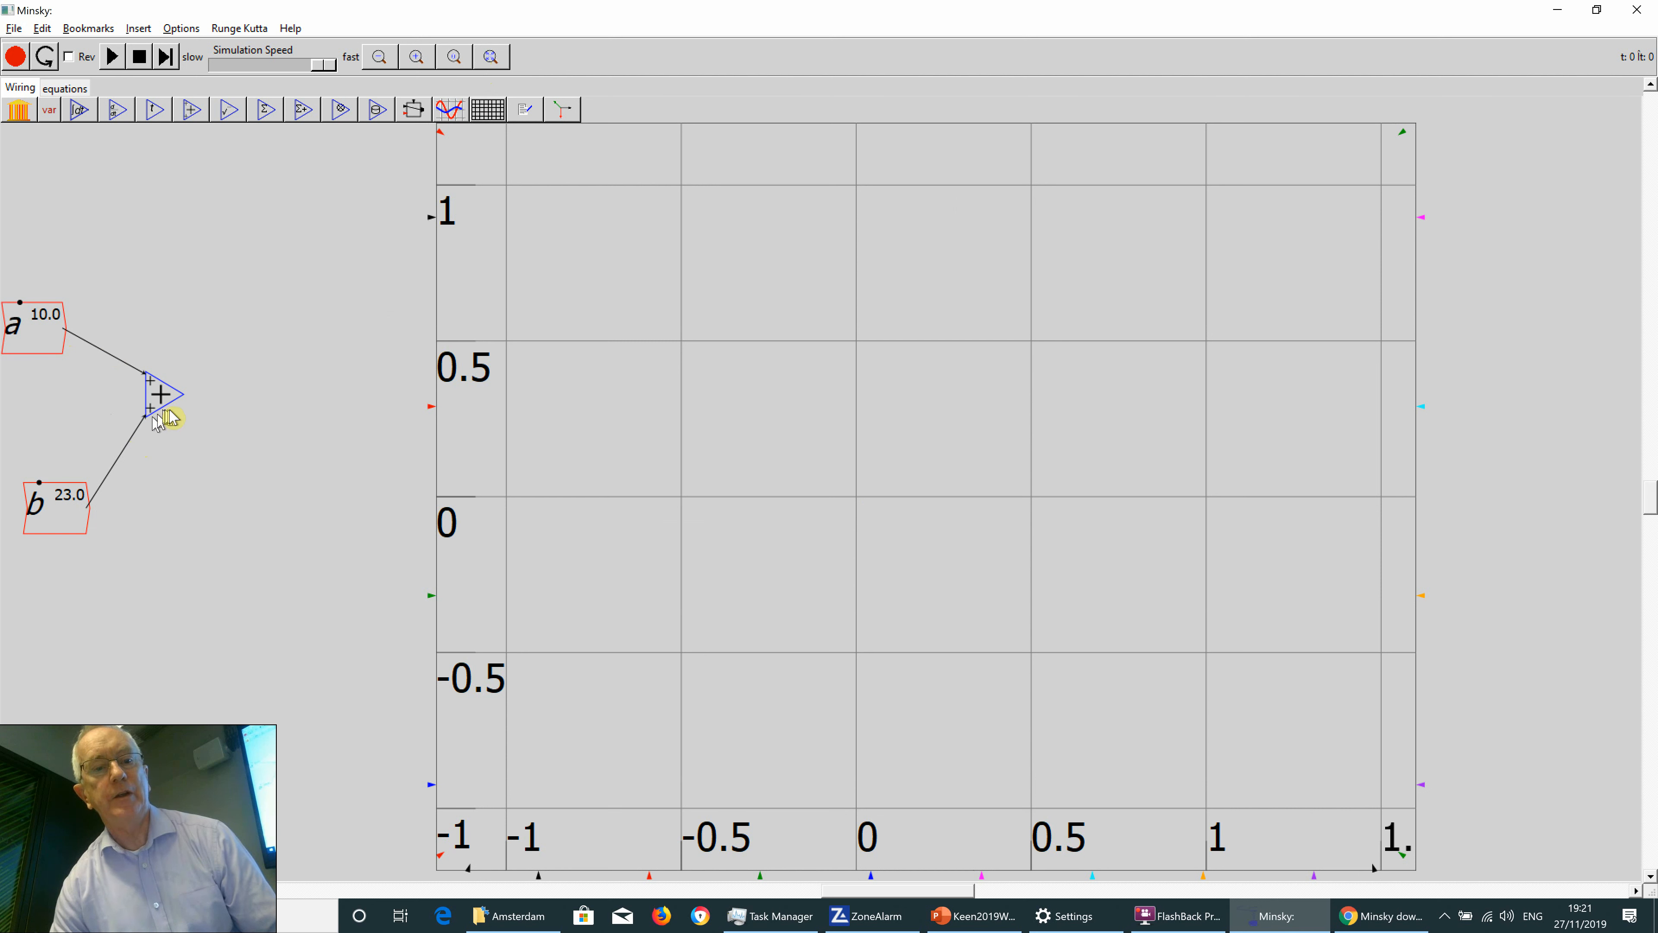
{"action": "left_click_drag", "start_coordinate": [182, 394], "coordinate": [381, 413]}
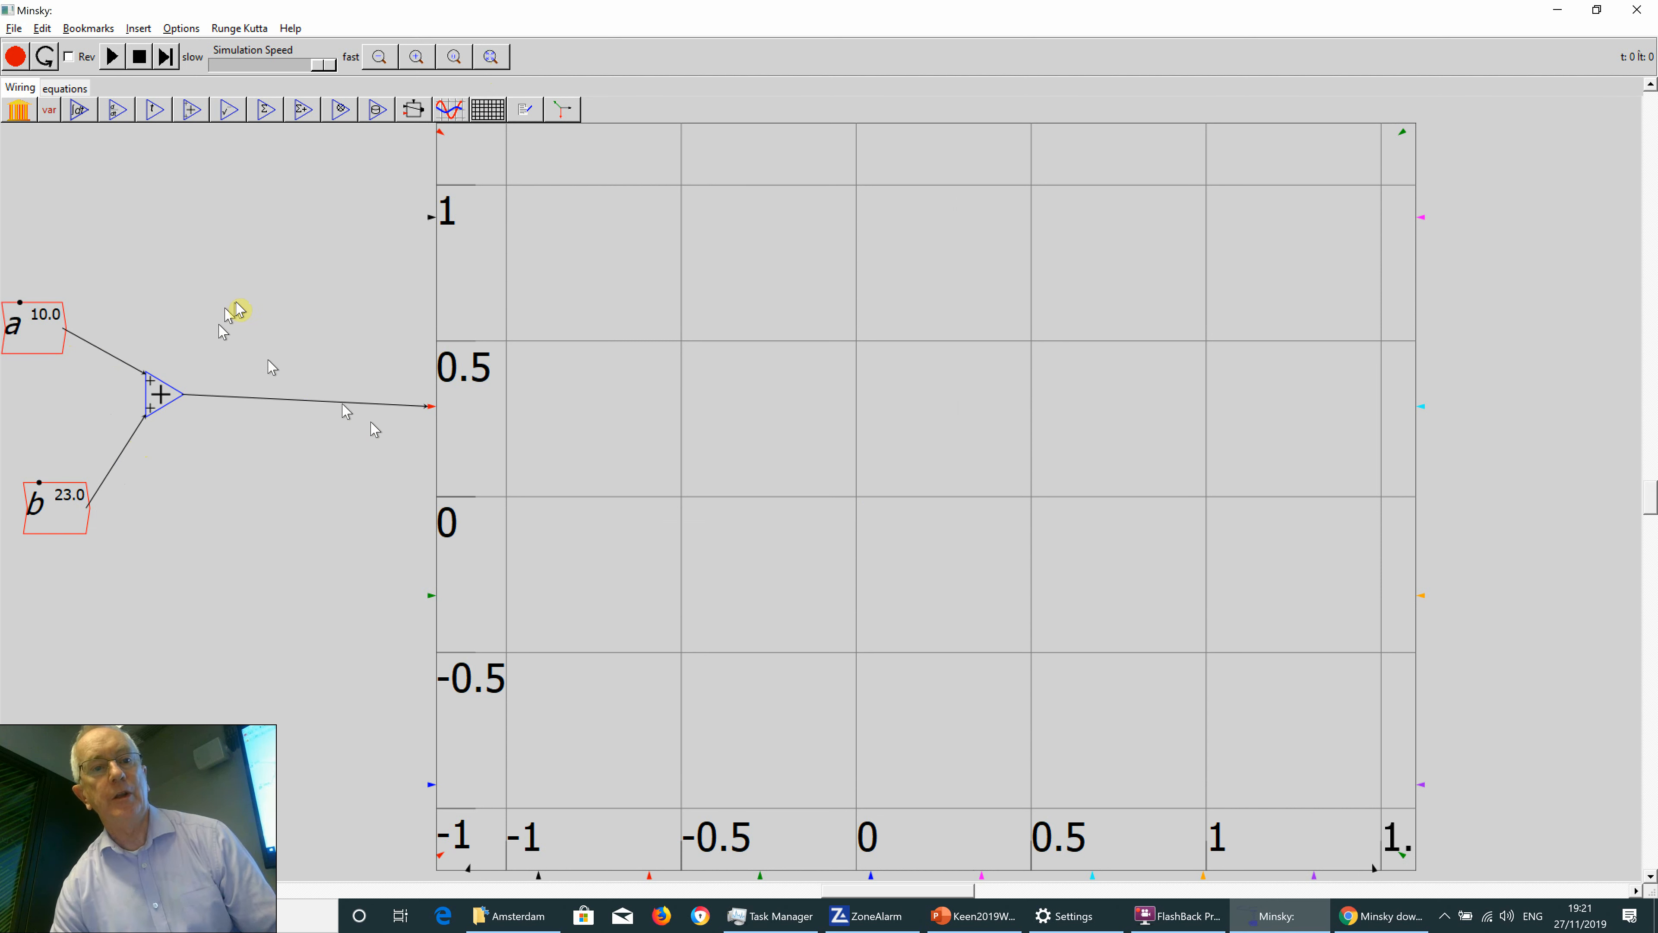
Run the simulation, vary the value of a up and down until it is 13, and pause the run.
{"action": "left_click", "coordinate": [135, 60]}
{"action": "left_click", "coordinate": [112, 57]}
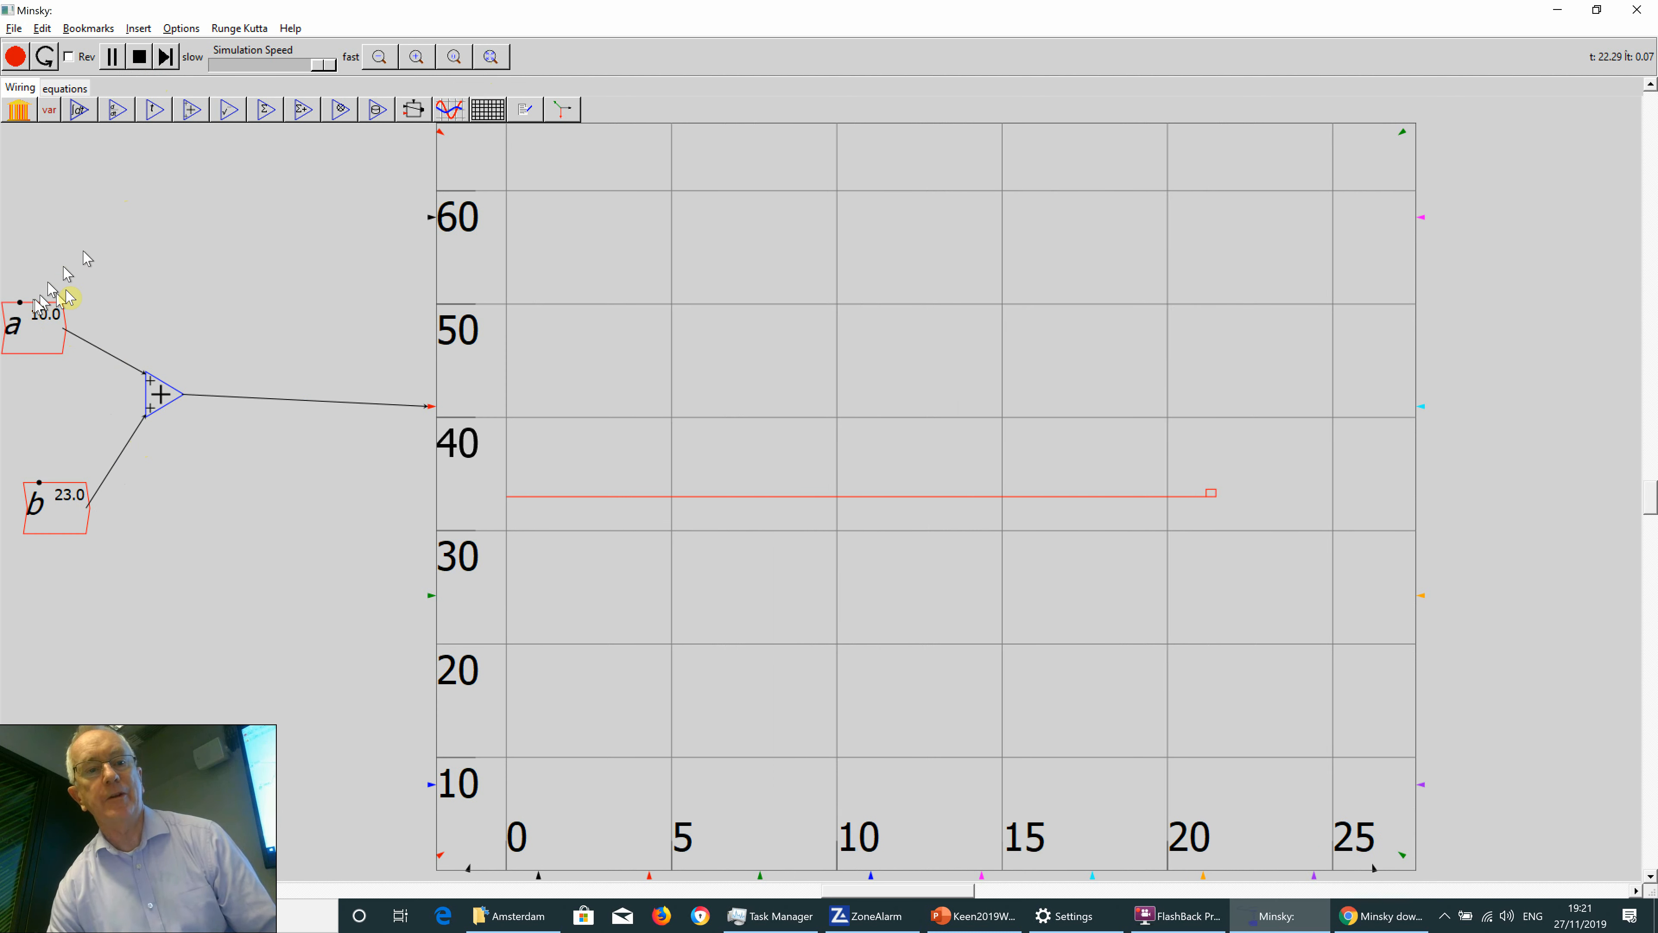
{"action": "scroll", "coordinate": [29, 345], "scroll_direction": "up", "scroll_amount": 2}
{"action": "scroll", "coordinate": [29, 345], "scroll_direction": "down", "scroll_amount": 4}
{"action": "scroll", "coordinate": [30, 345], "scroll_direction": "up", "scroll_amount": 4}
{"action": "scroll", "coordinate": [29, 345], "scroll_direction": "up", "scroll_amount": 1}
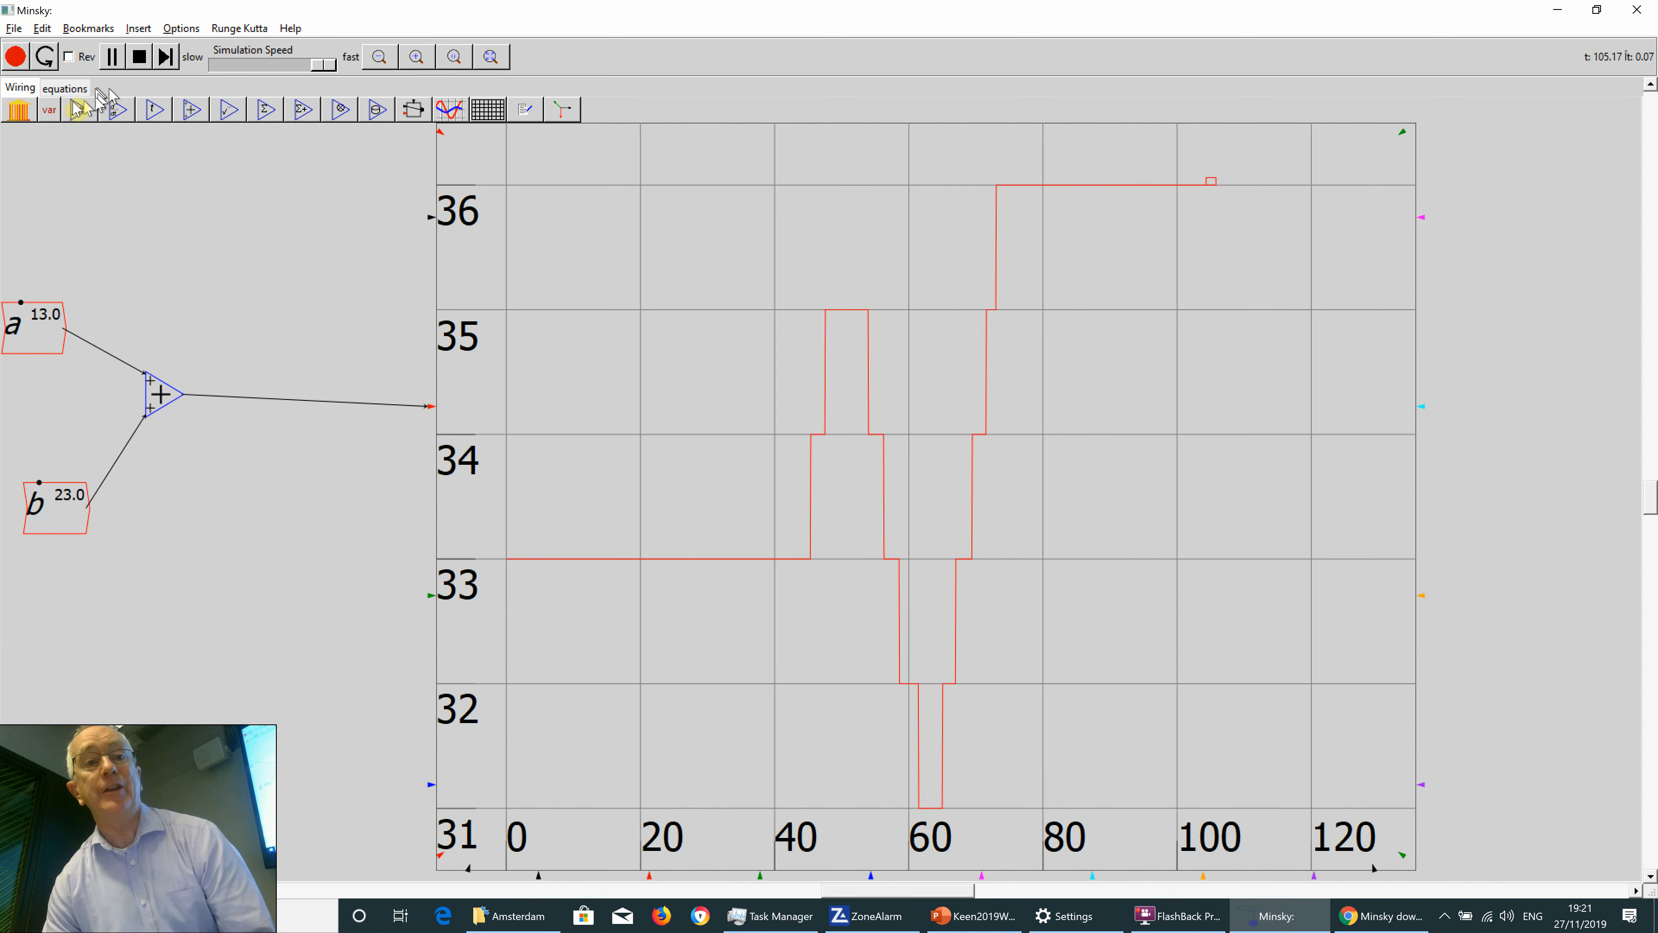
{"action": "left_click", "coordinate": [113, 57]}
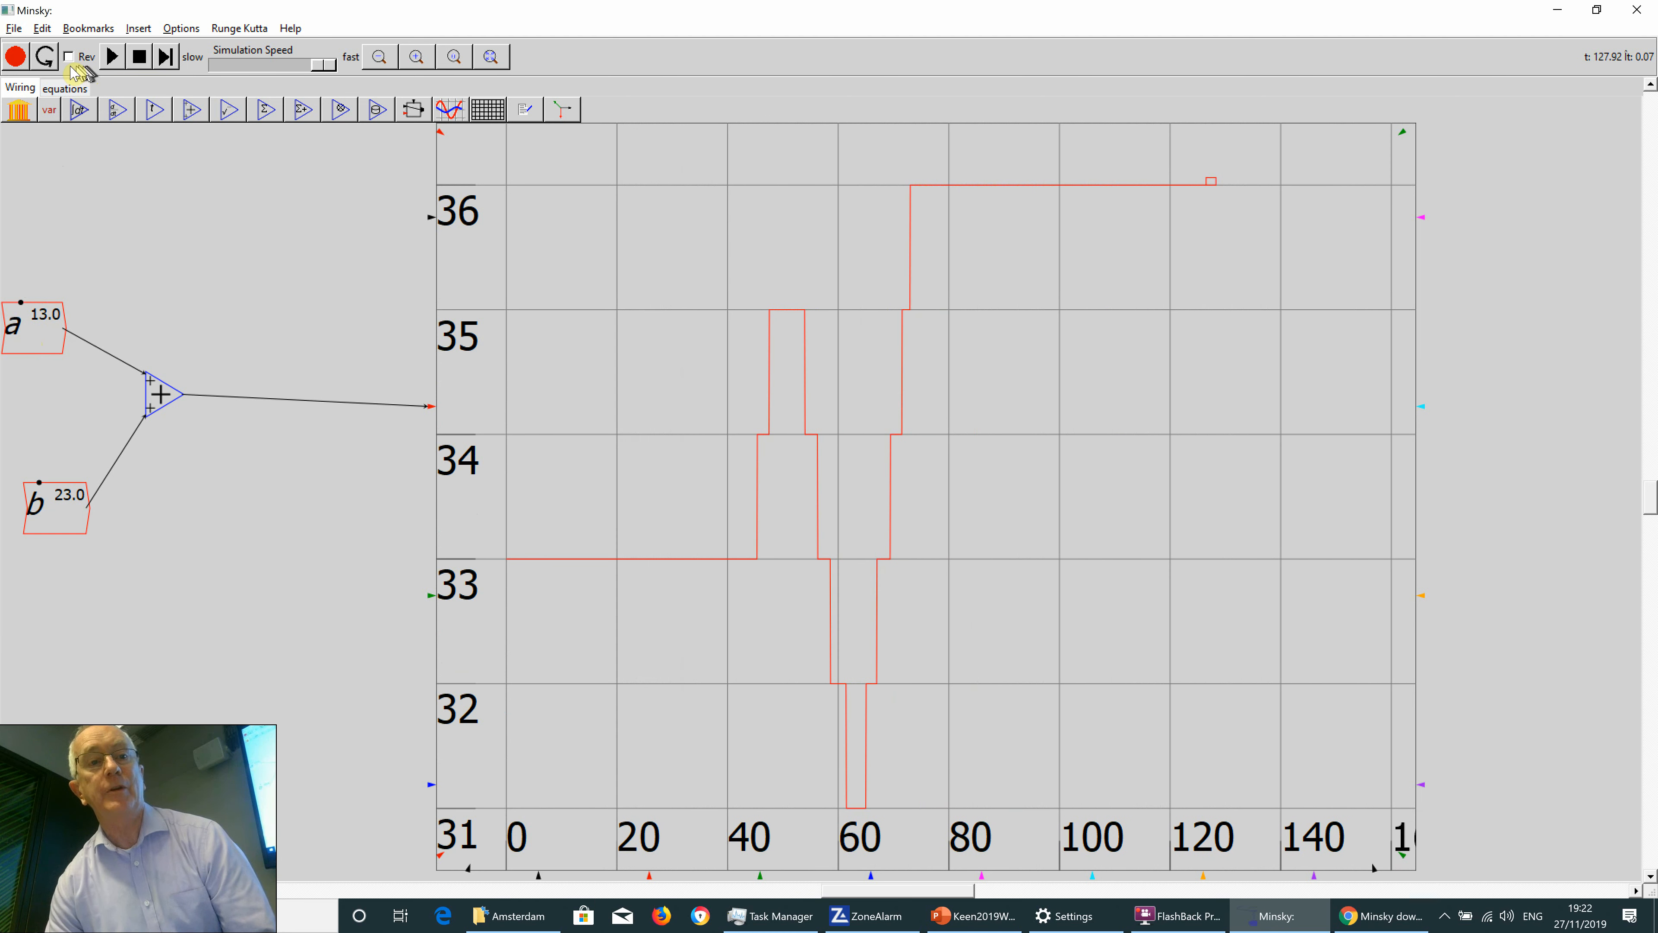
Review the equations generated for the model and return to the wiring diagram.
{"action": "left_click", "coordinate": [65, 89]}
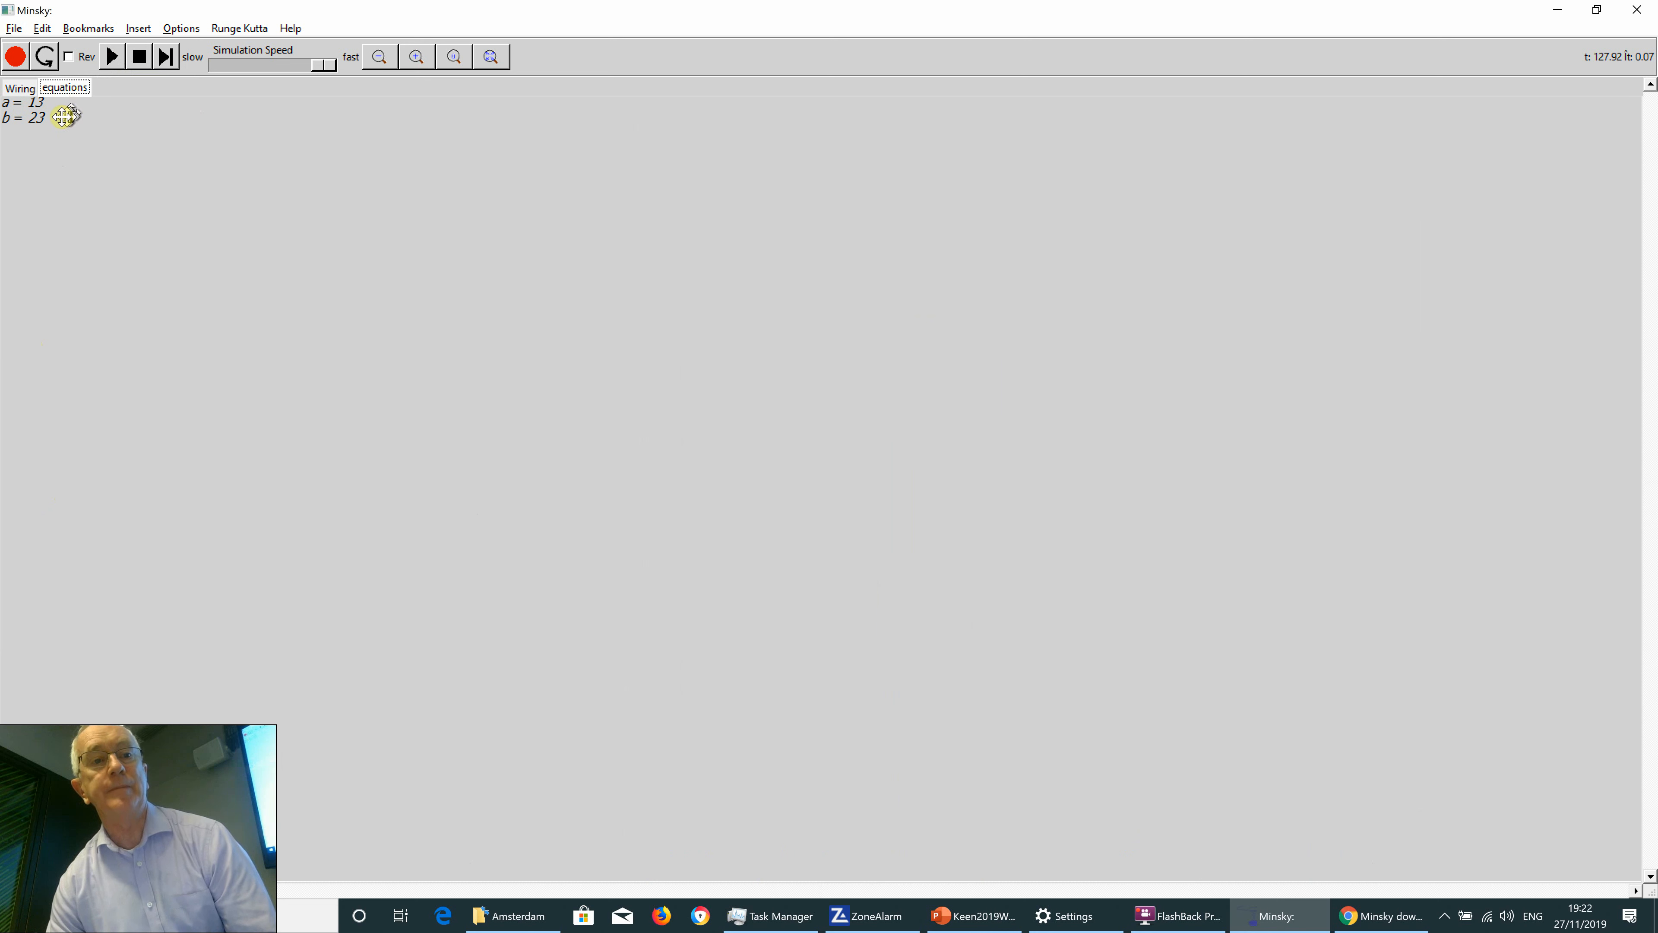
{"action": "left_click", "coordinate": [9, 91]}
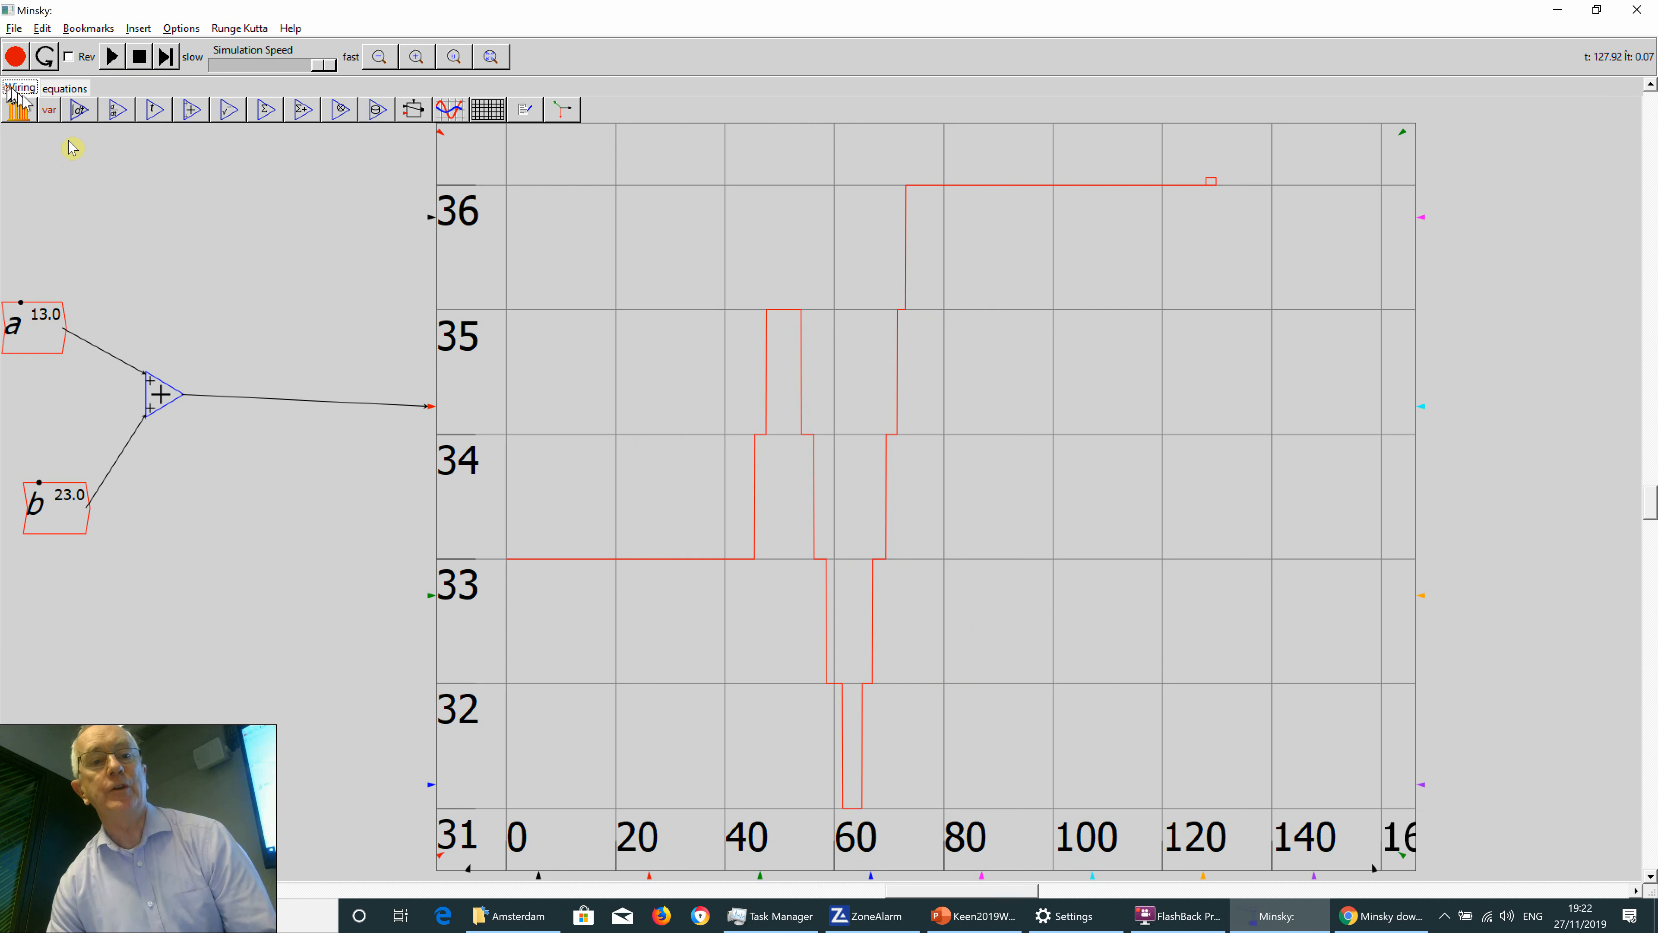
Delete the wire from the addition operator to the plot and add a flow variable c in the gap between them.
{"action": "left_click", "coordinate": [308, 403]}
{"action": "key", "text": "Delete"}
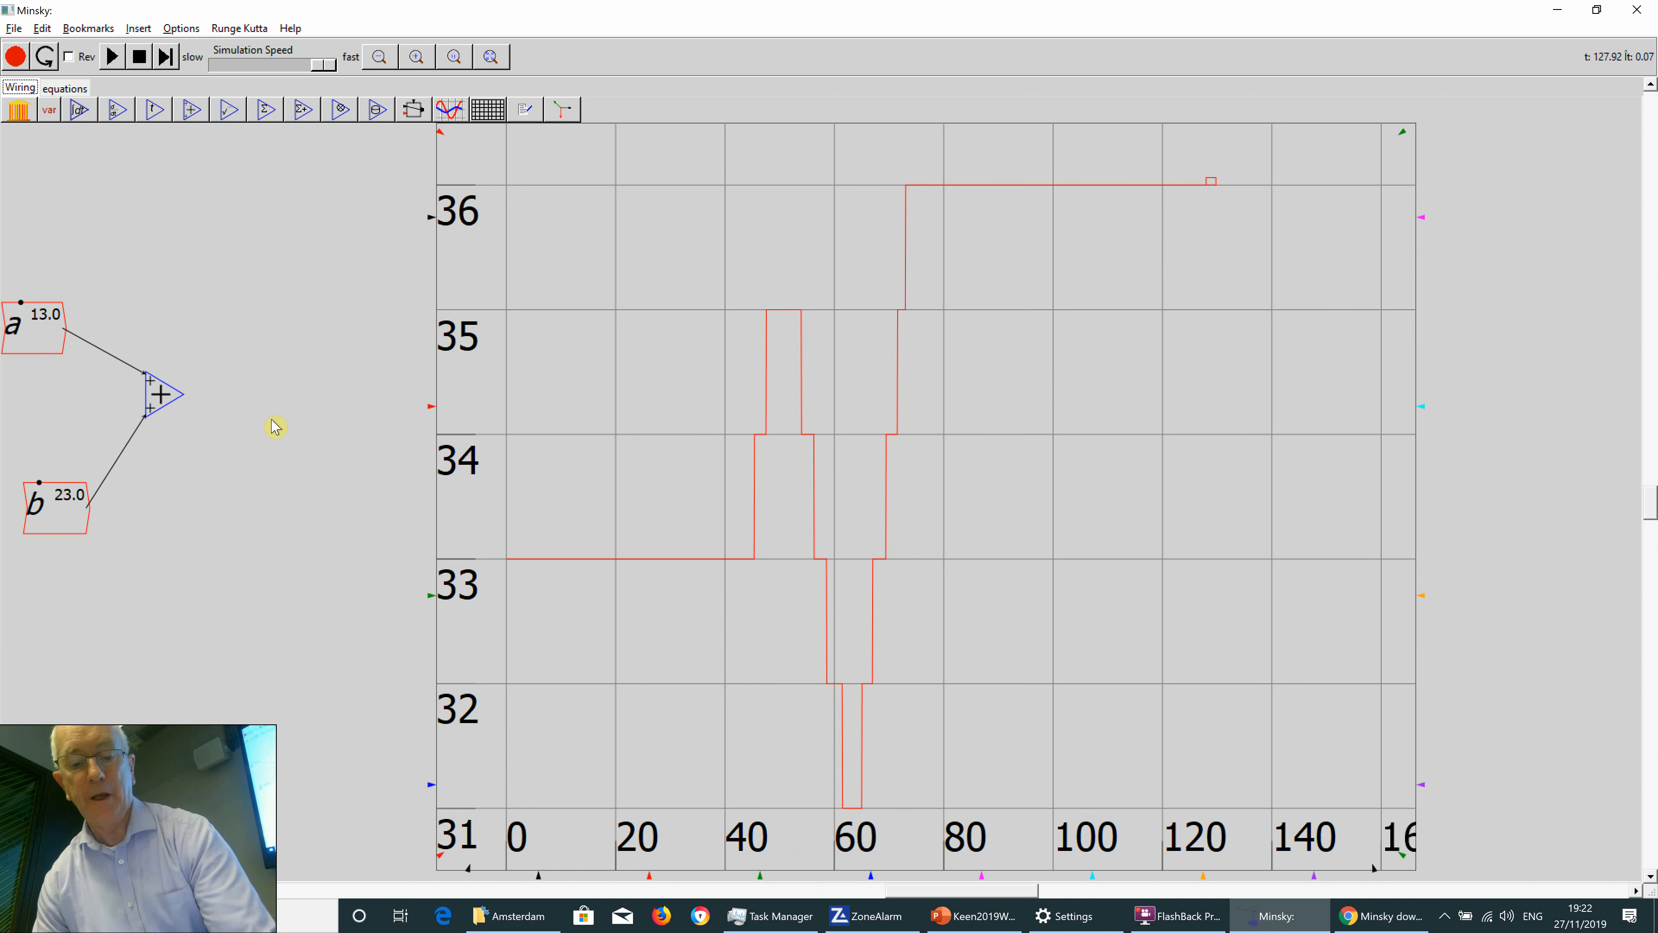
{"action": "type", "text": "c"}
{"action": "key", "text": "Return"}
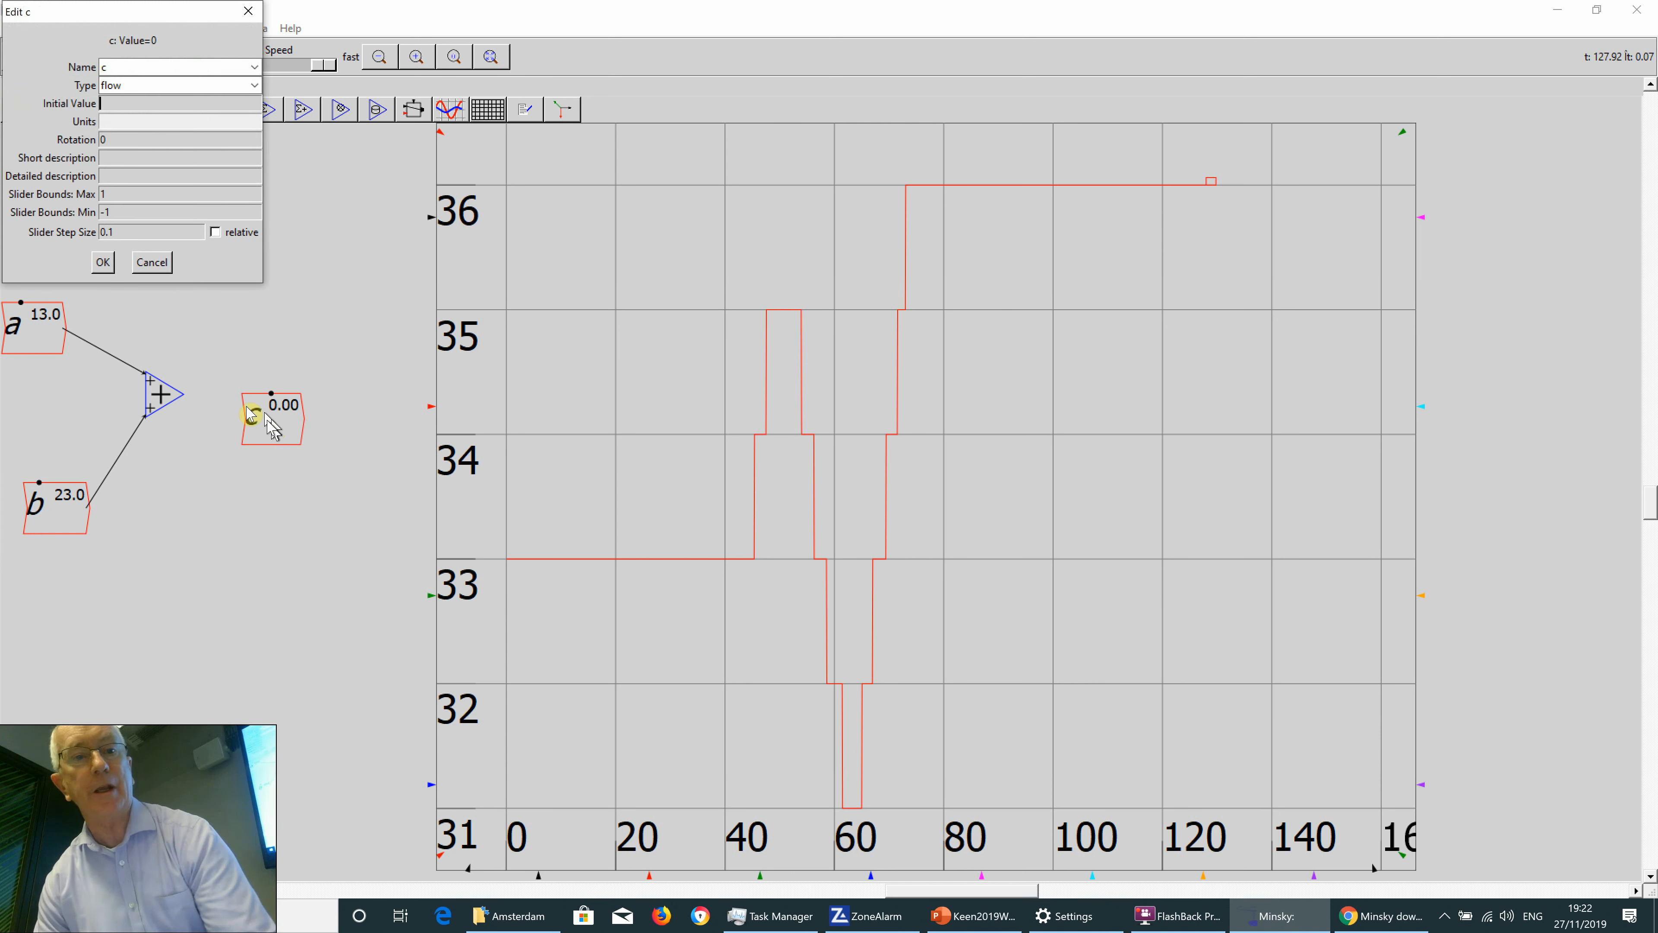
{"action": "left_click", "coordinate": [152, 262]}
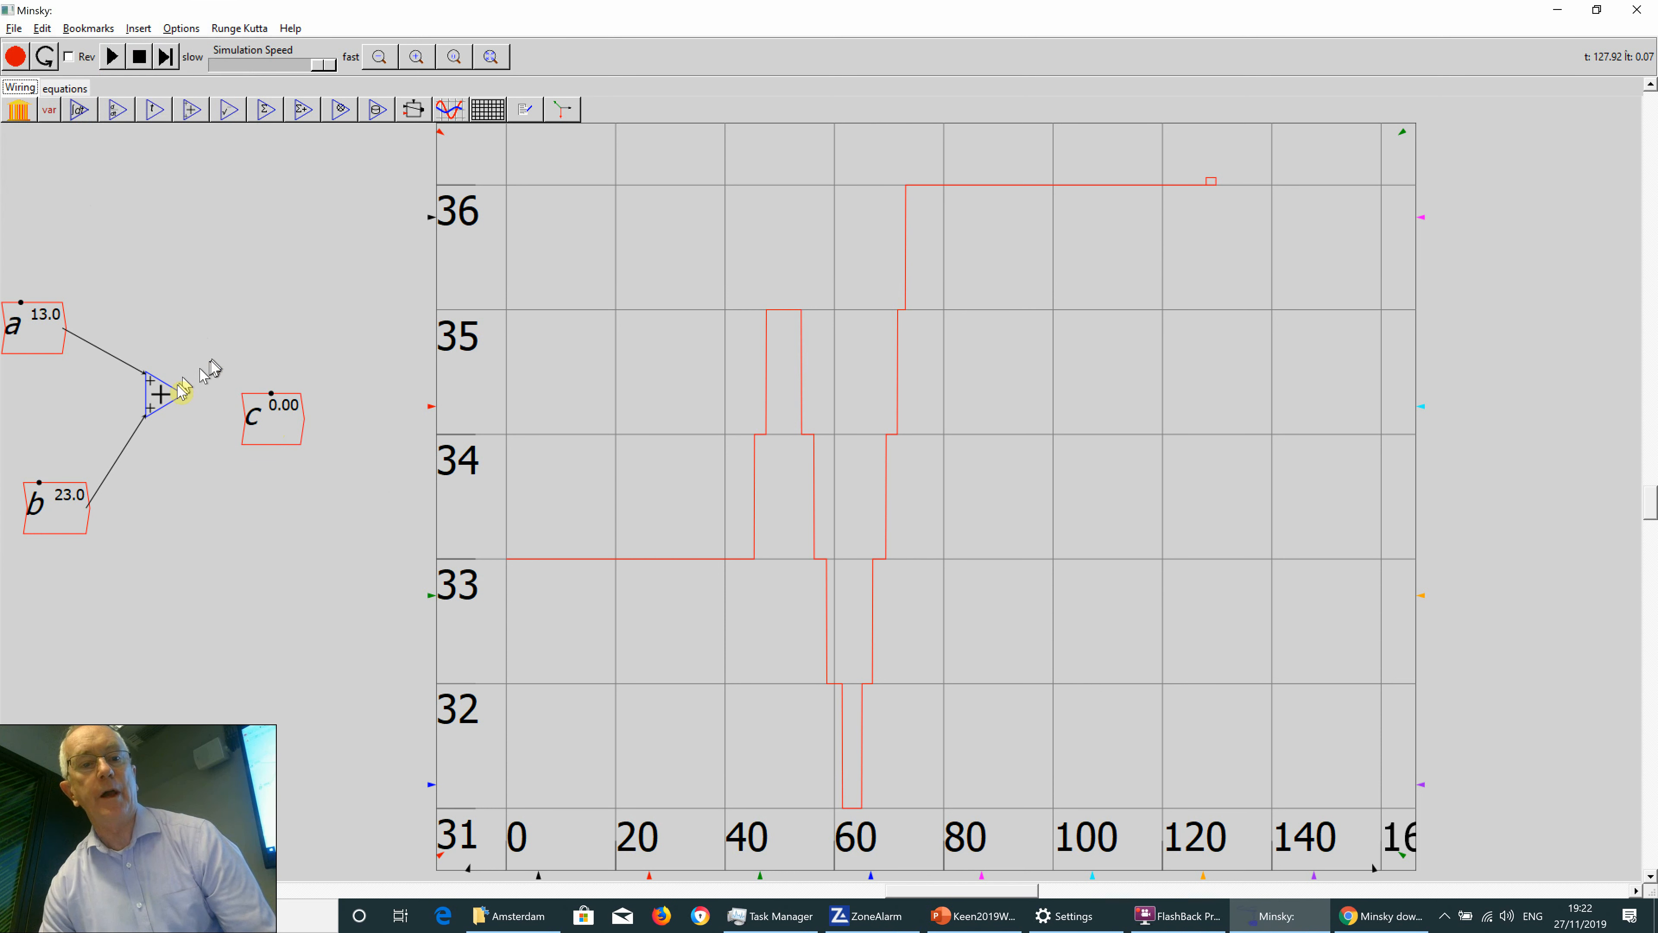
Wire the addition operator through c to the plot's red vertical-axis input and review the model's equations.
{"action": "mouse_move", "coordinate": [171, 394]}
{"action": "mouse_move", "coordinate": [180, 394]}
{"action": "left_mouse_down"}
{"action": "mouse_move", "coordinate": [240, 417]}
{"action": "mouse_move", "coordinate": [431, 407]}
{"action": "left_mouse_up"}
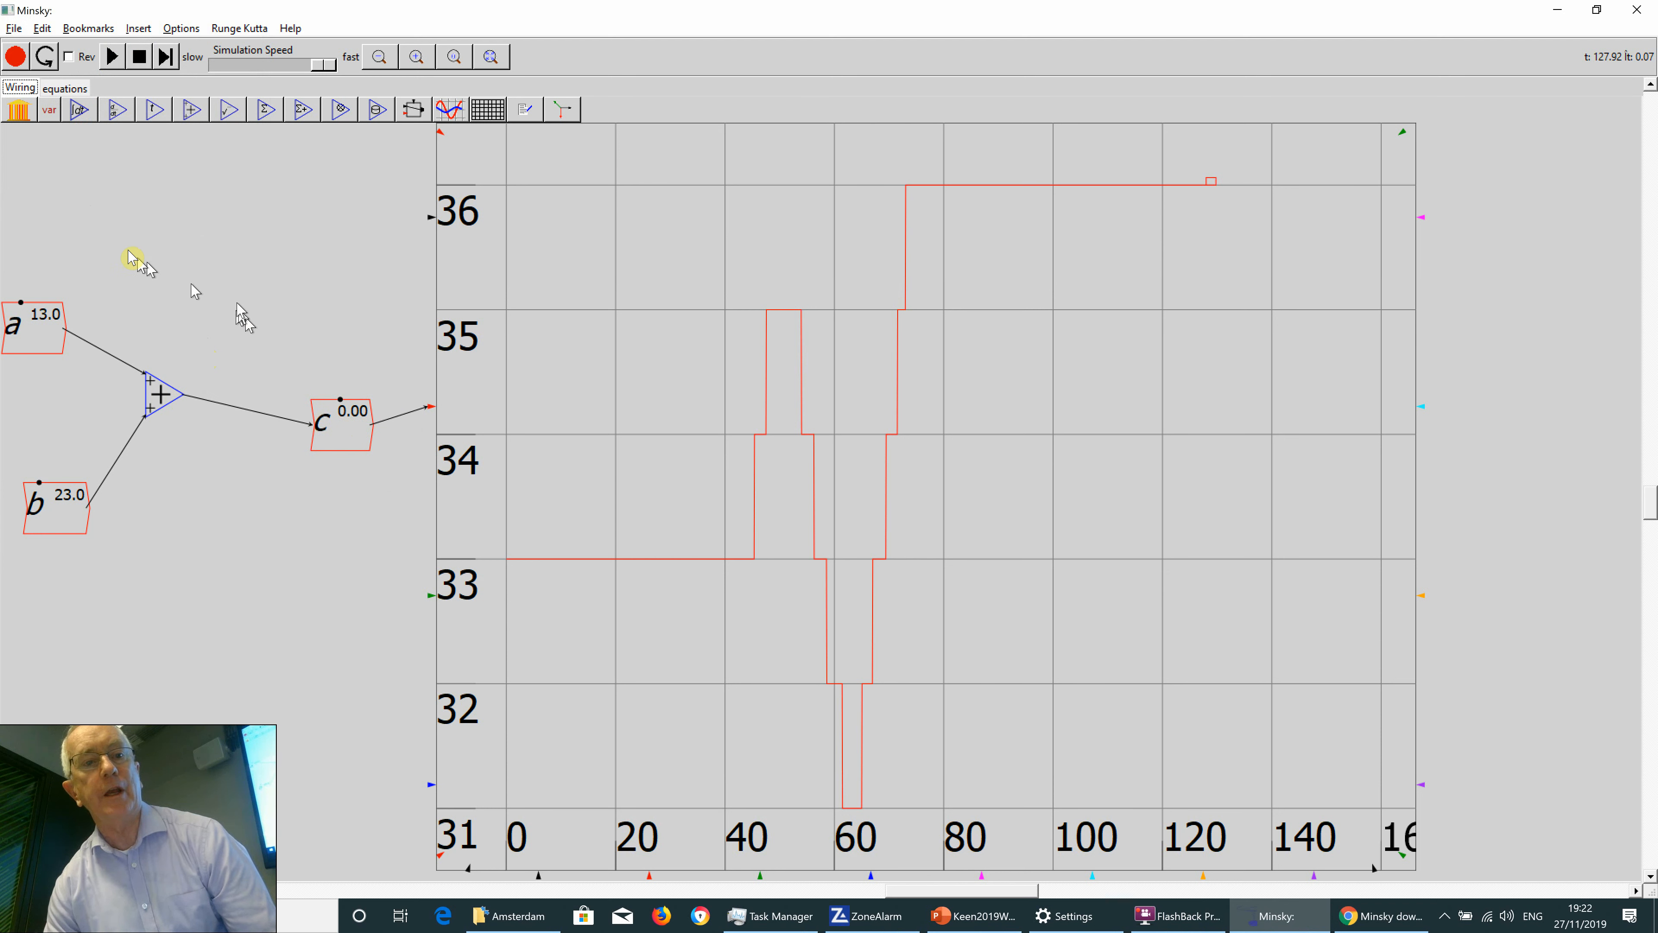
{"action": "left_click", "coordinate": [49, 91]}
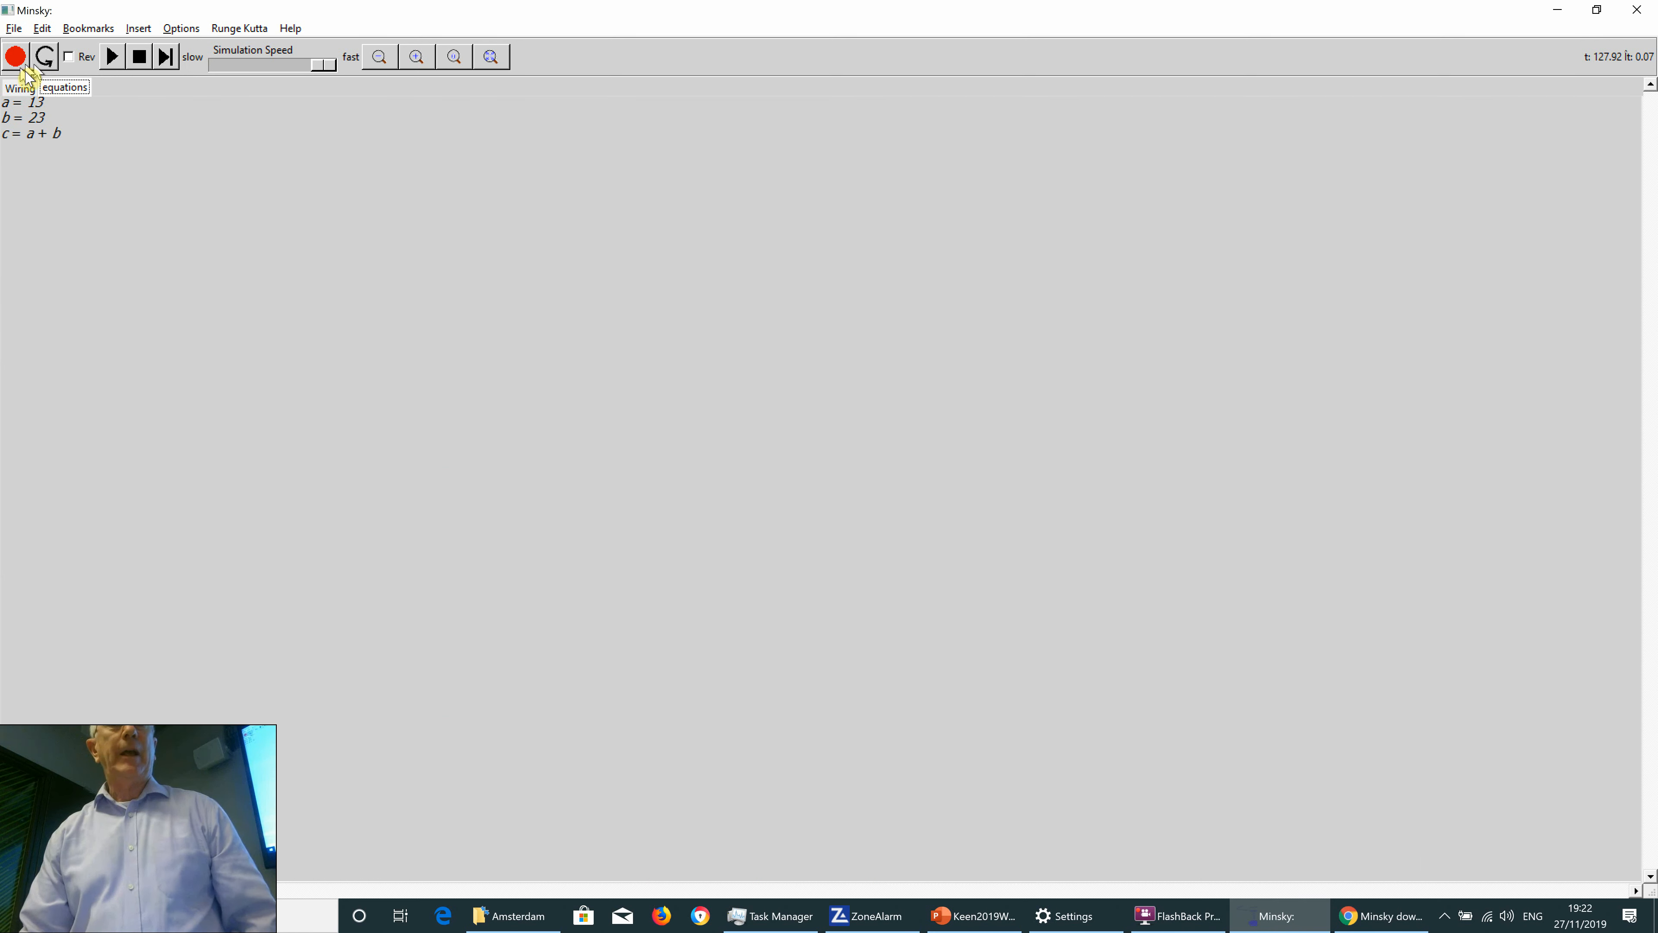
{"action": "left_click", "coordinate": [13, 91]}
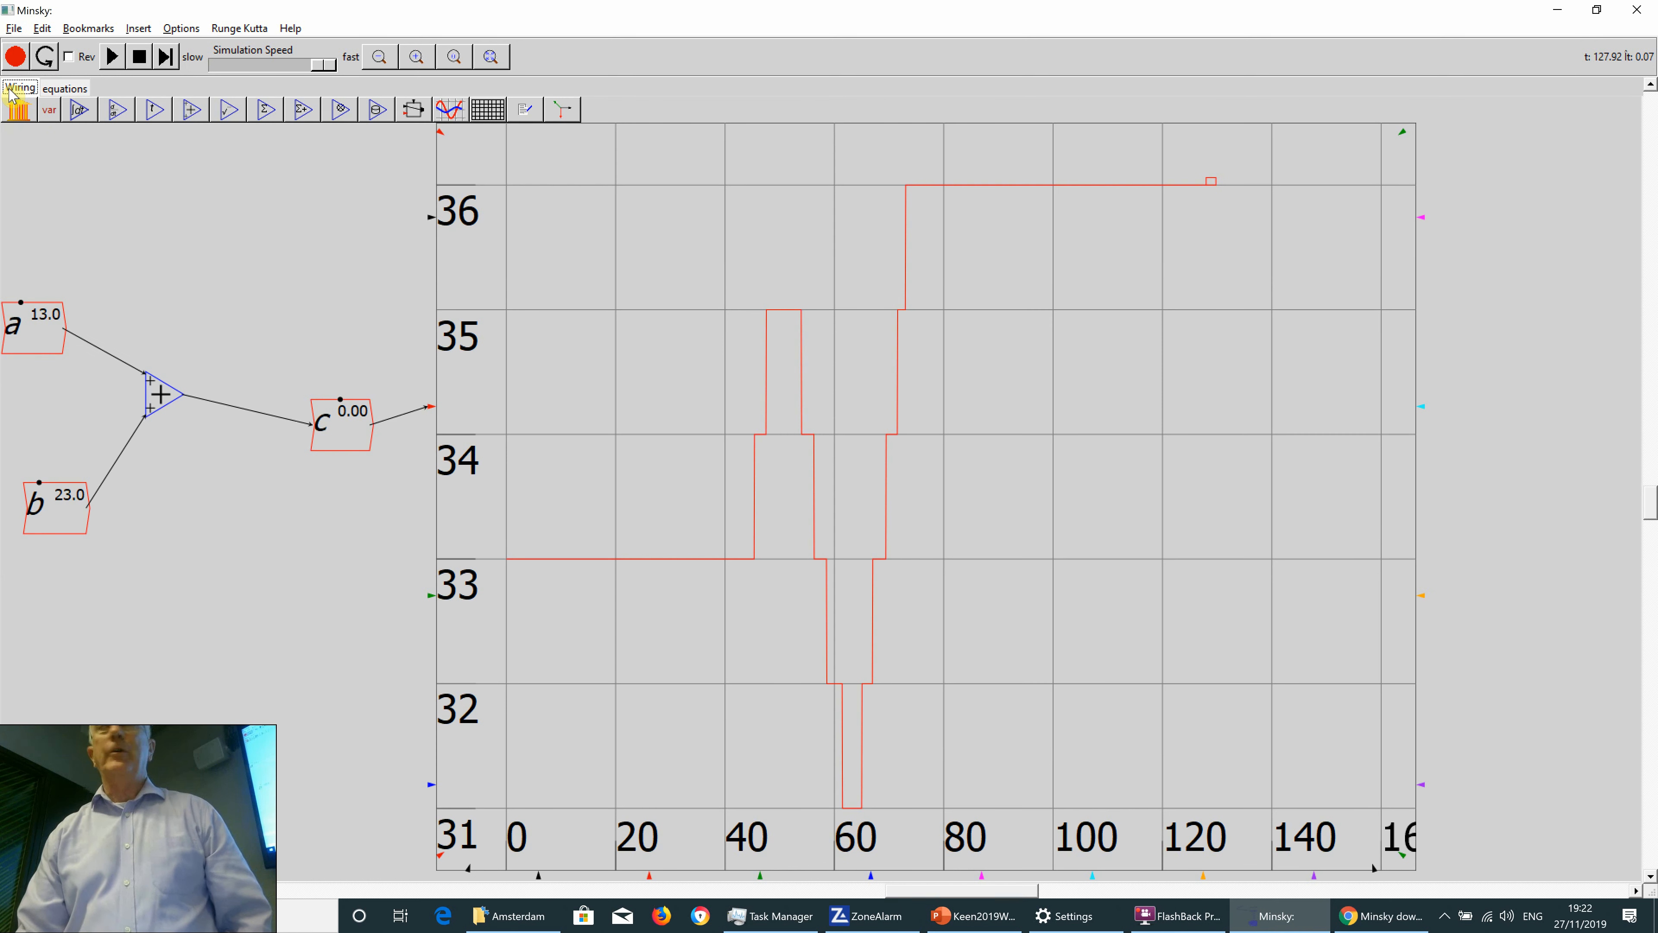
Delete variables a, b and c with the addition operator, and place an integral block in the cleared space.
{"action": "left_click_drag", "start_coordinate": [37, 262], "coordinate": [382, 540]}
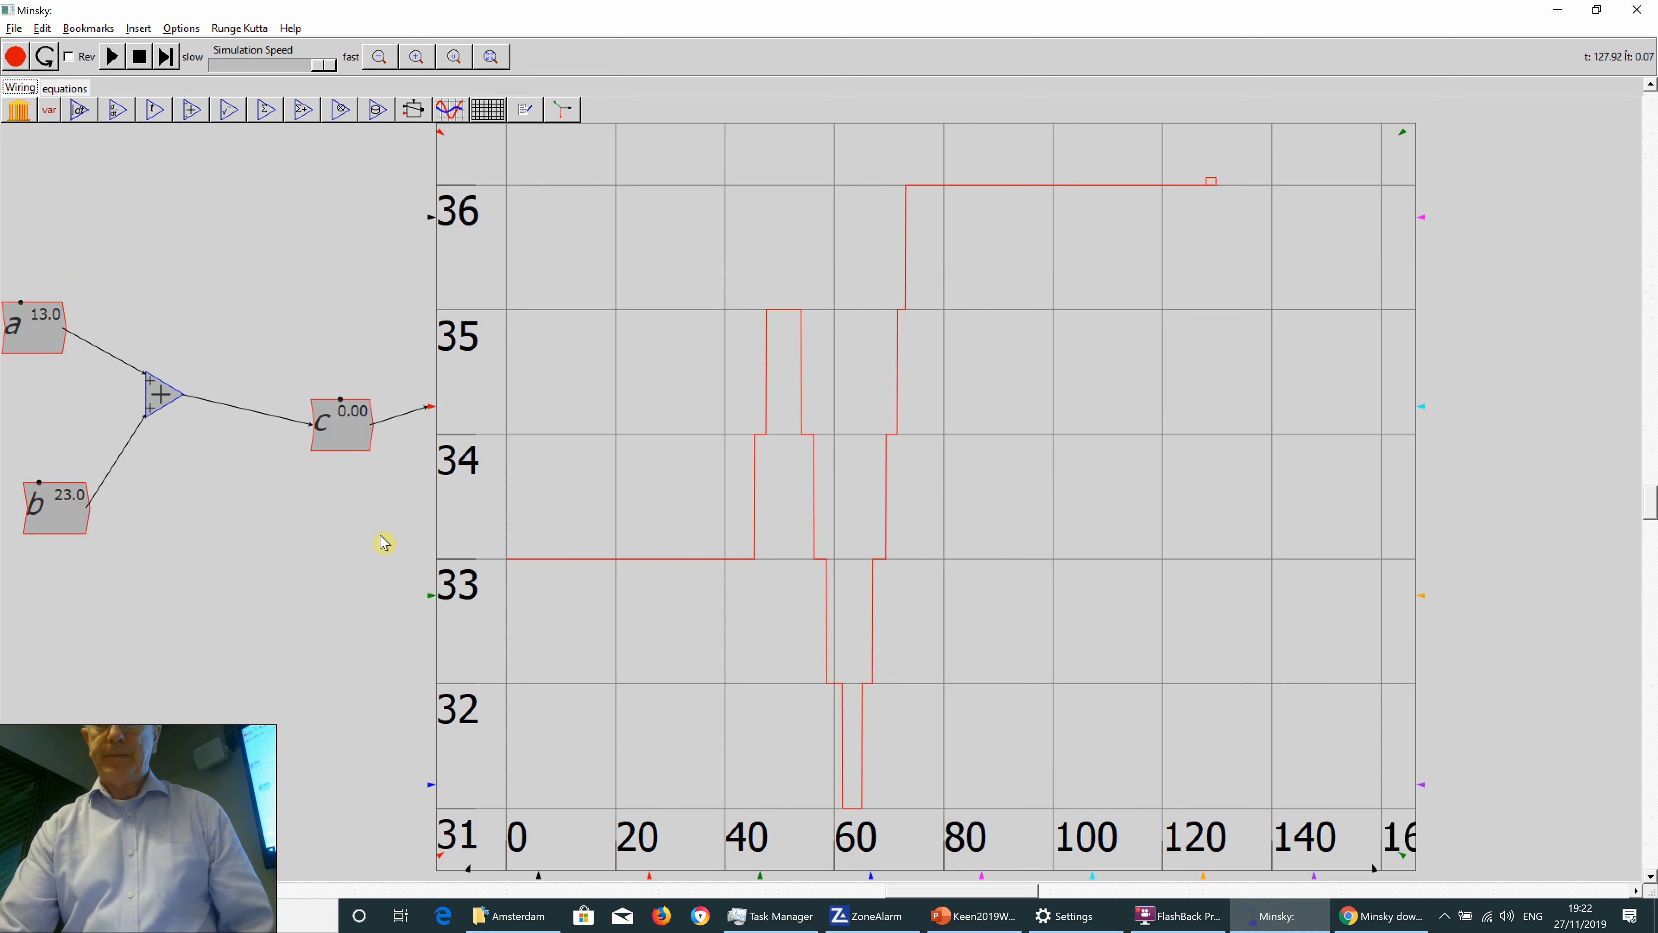
{"action": "key", "text": "Delete"}
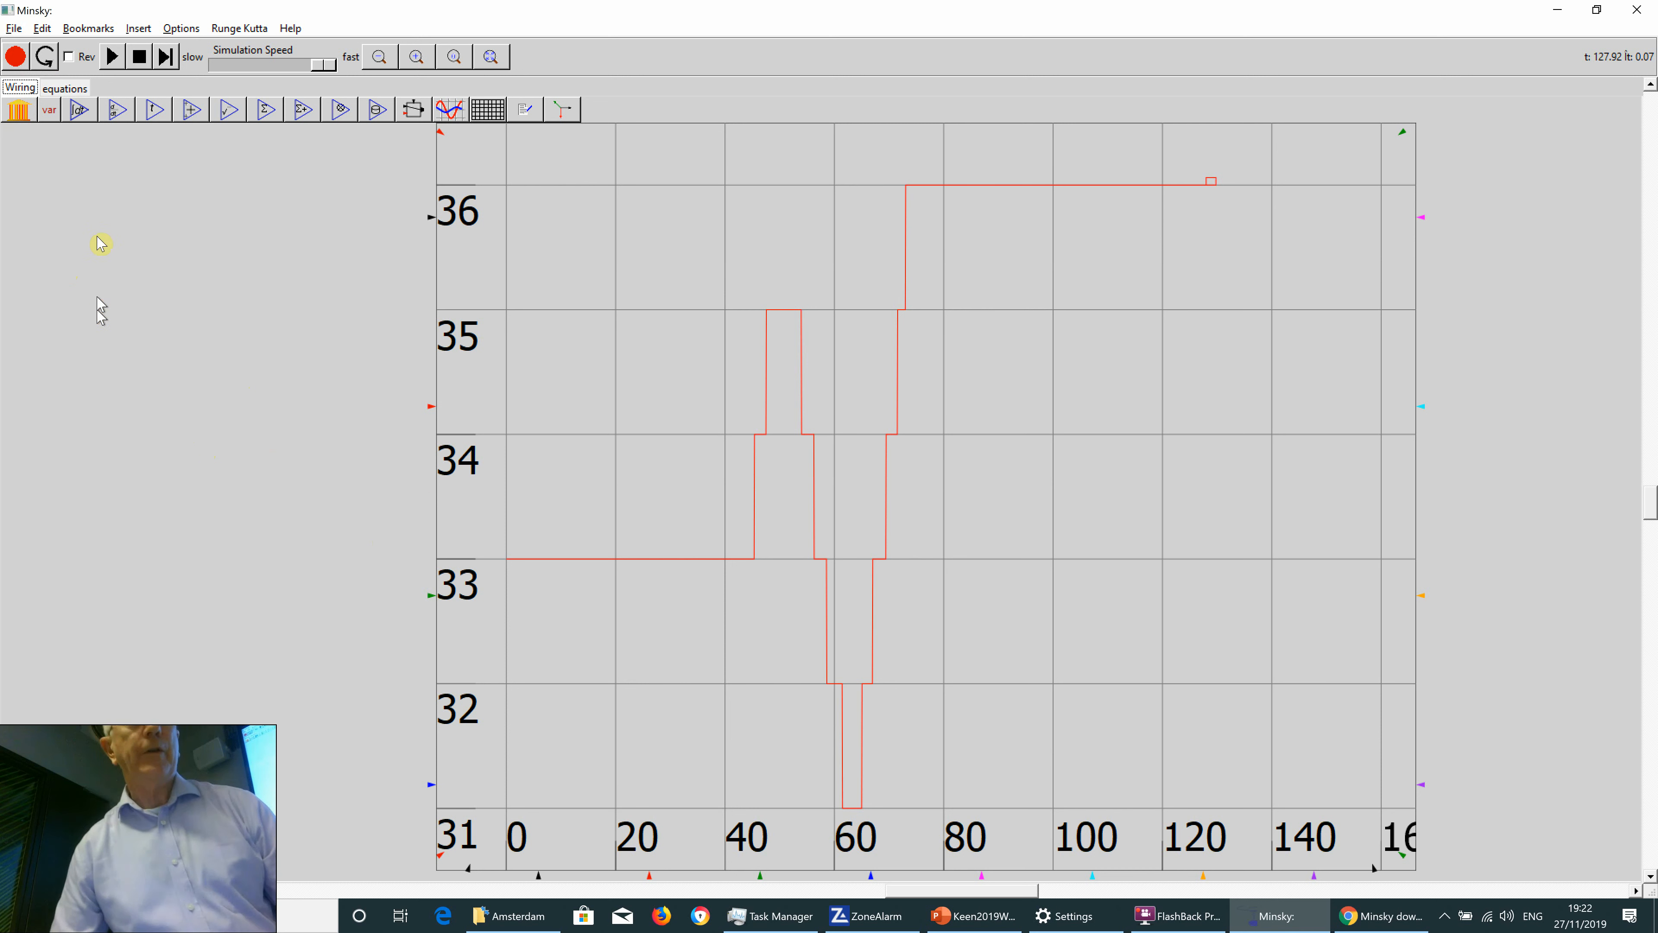
{"action": "left_click", "coordinate": [79, 113]}
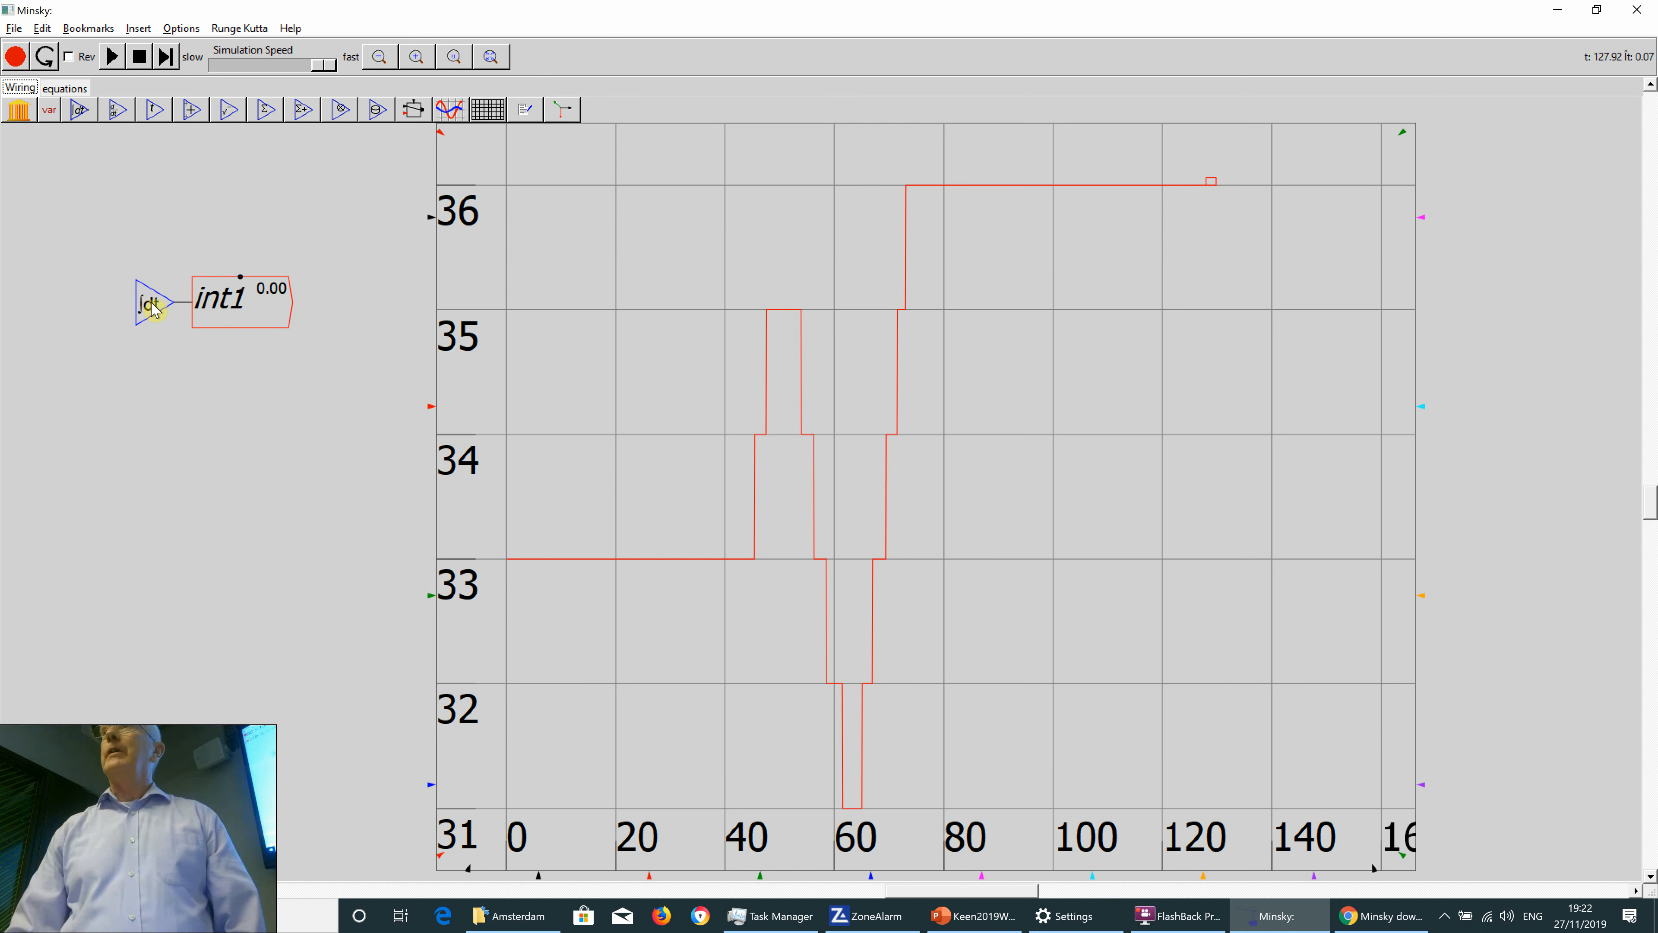
{"action": "left_click", "coordinate": [154, 310]}
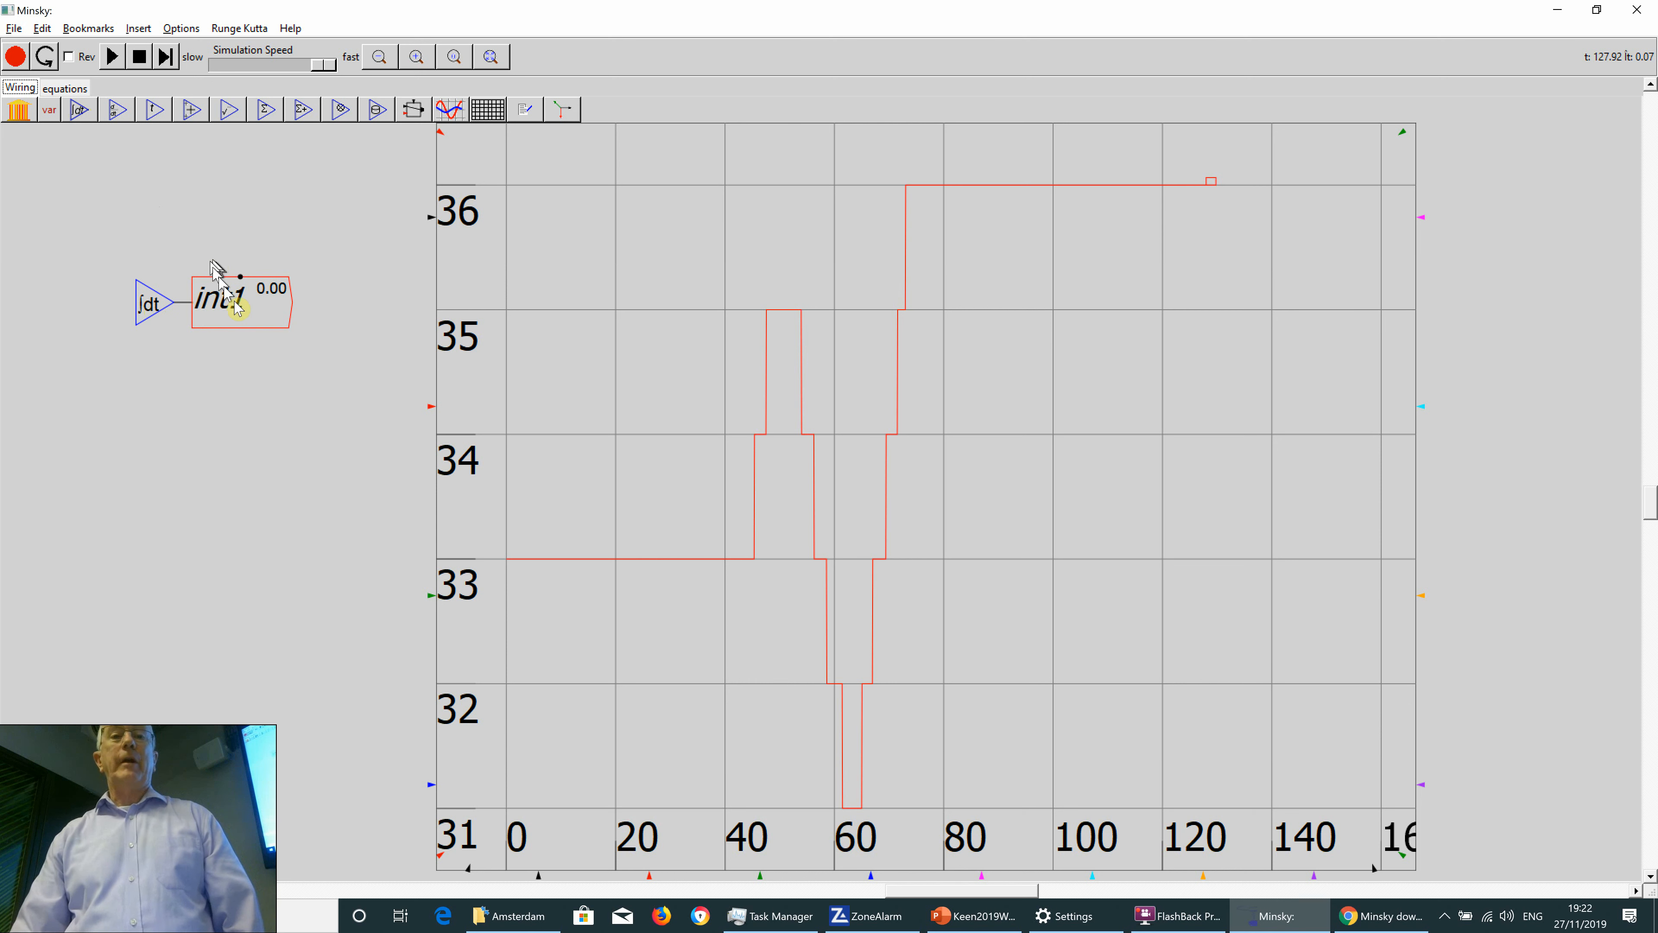
Rename the integral variable to Fish and shift the integral block slightly closer to the plot.
{"action": "double_click", "coordinate": [245, 312]}
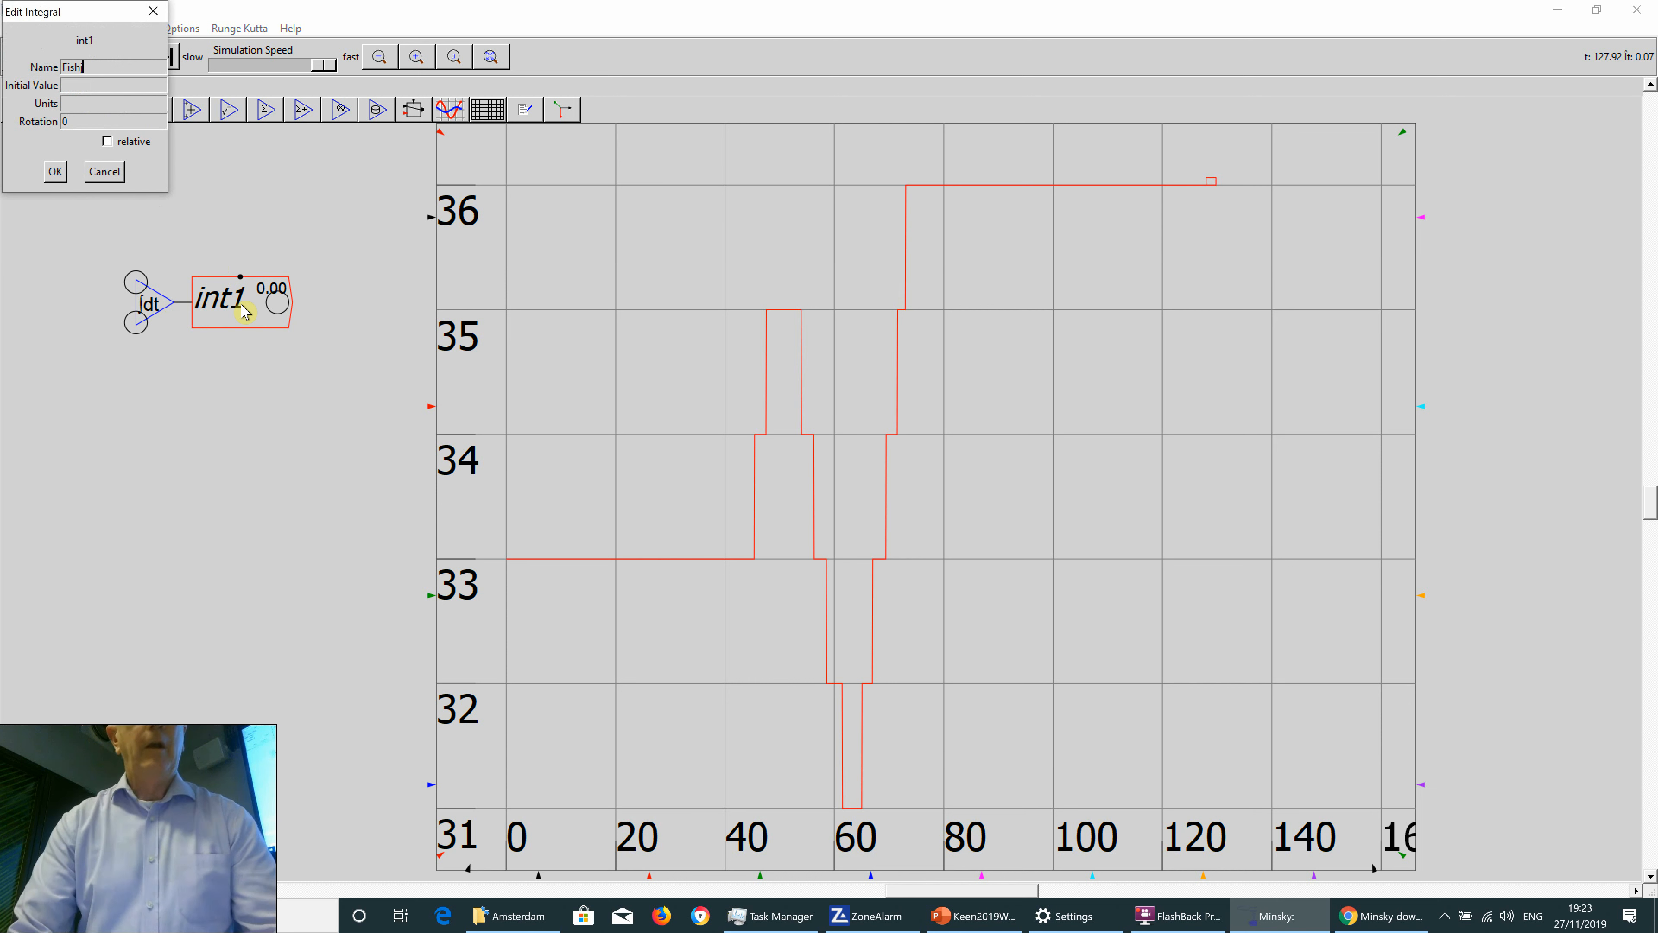
{"action": "type", "text": "Fish"}
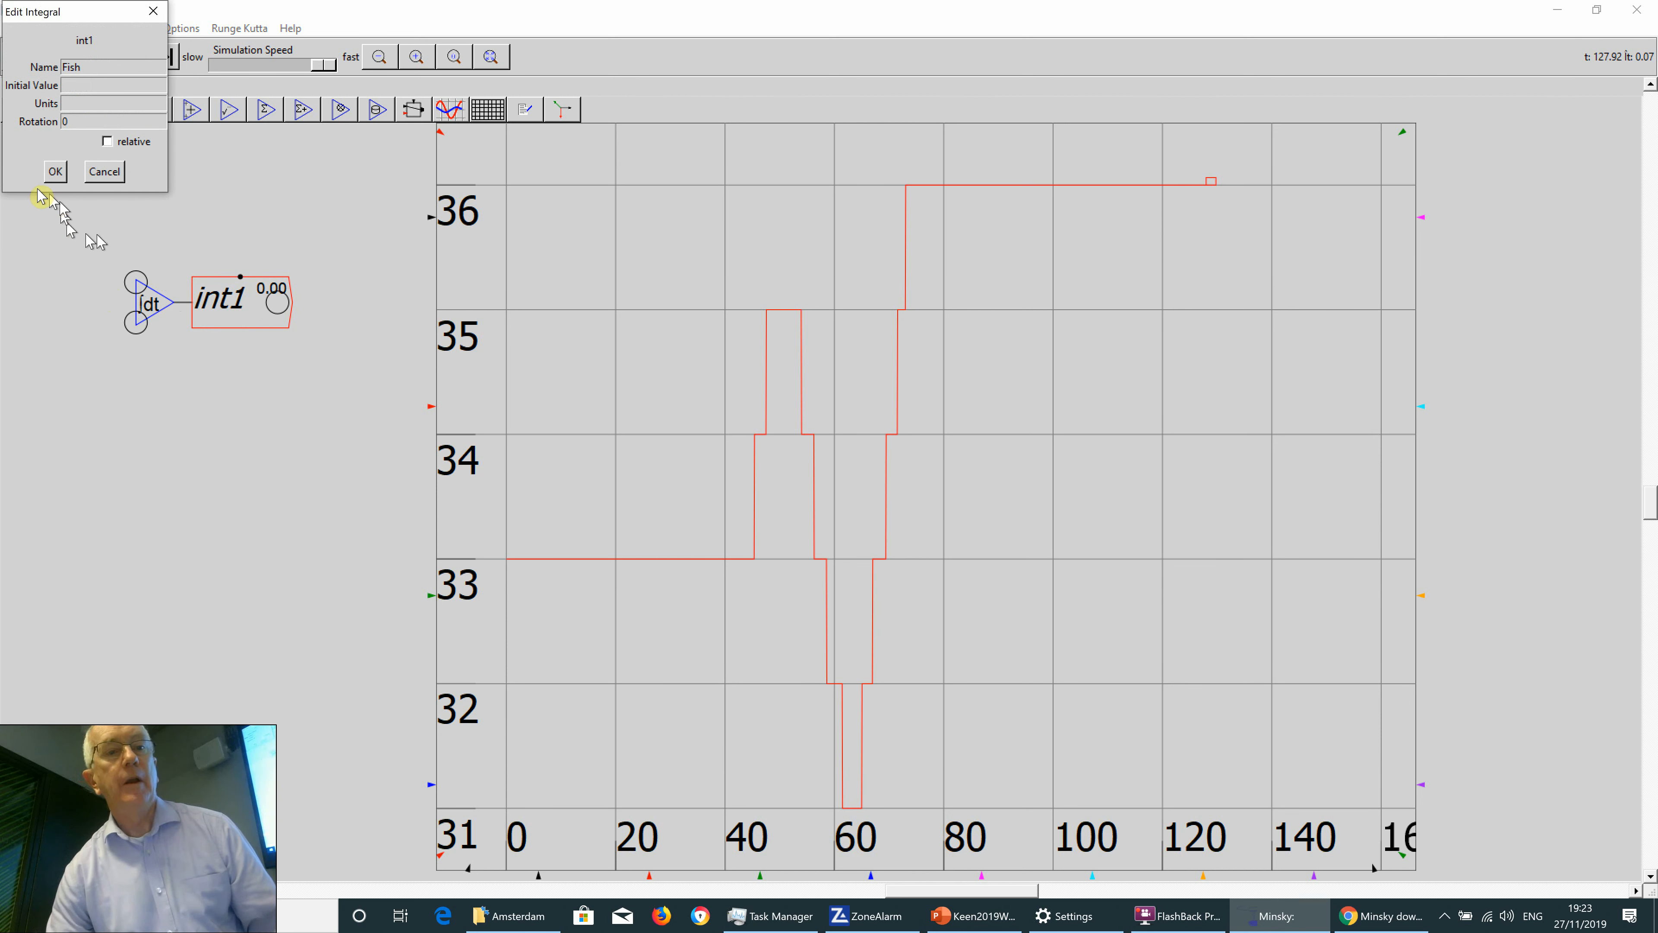
{"action": "left_click", "coordinate": [54, 172]}
{"action": "left_click_drag", "start_coordinate": [224, 299], "coordinate": [256, 291]}
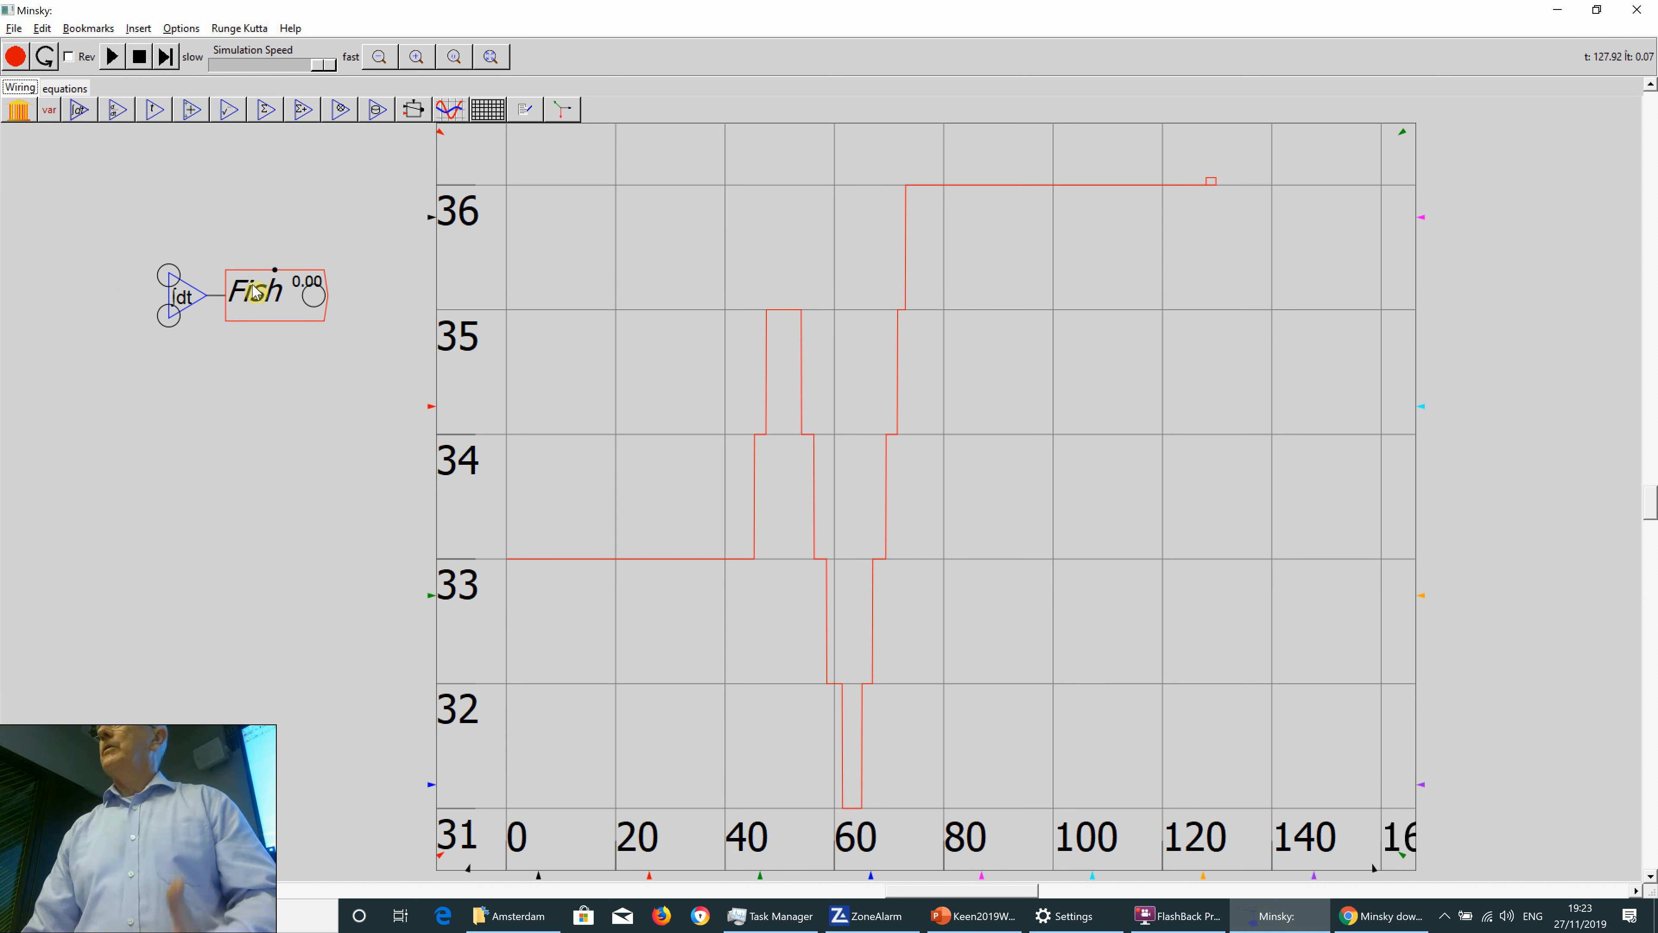
Copy the Fish variable, place the copy above and before the integral block, and nudge the block away from it.
{"action": "right_click", "coordinate": [255, 291]}
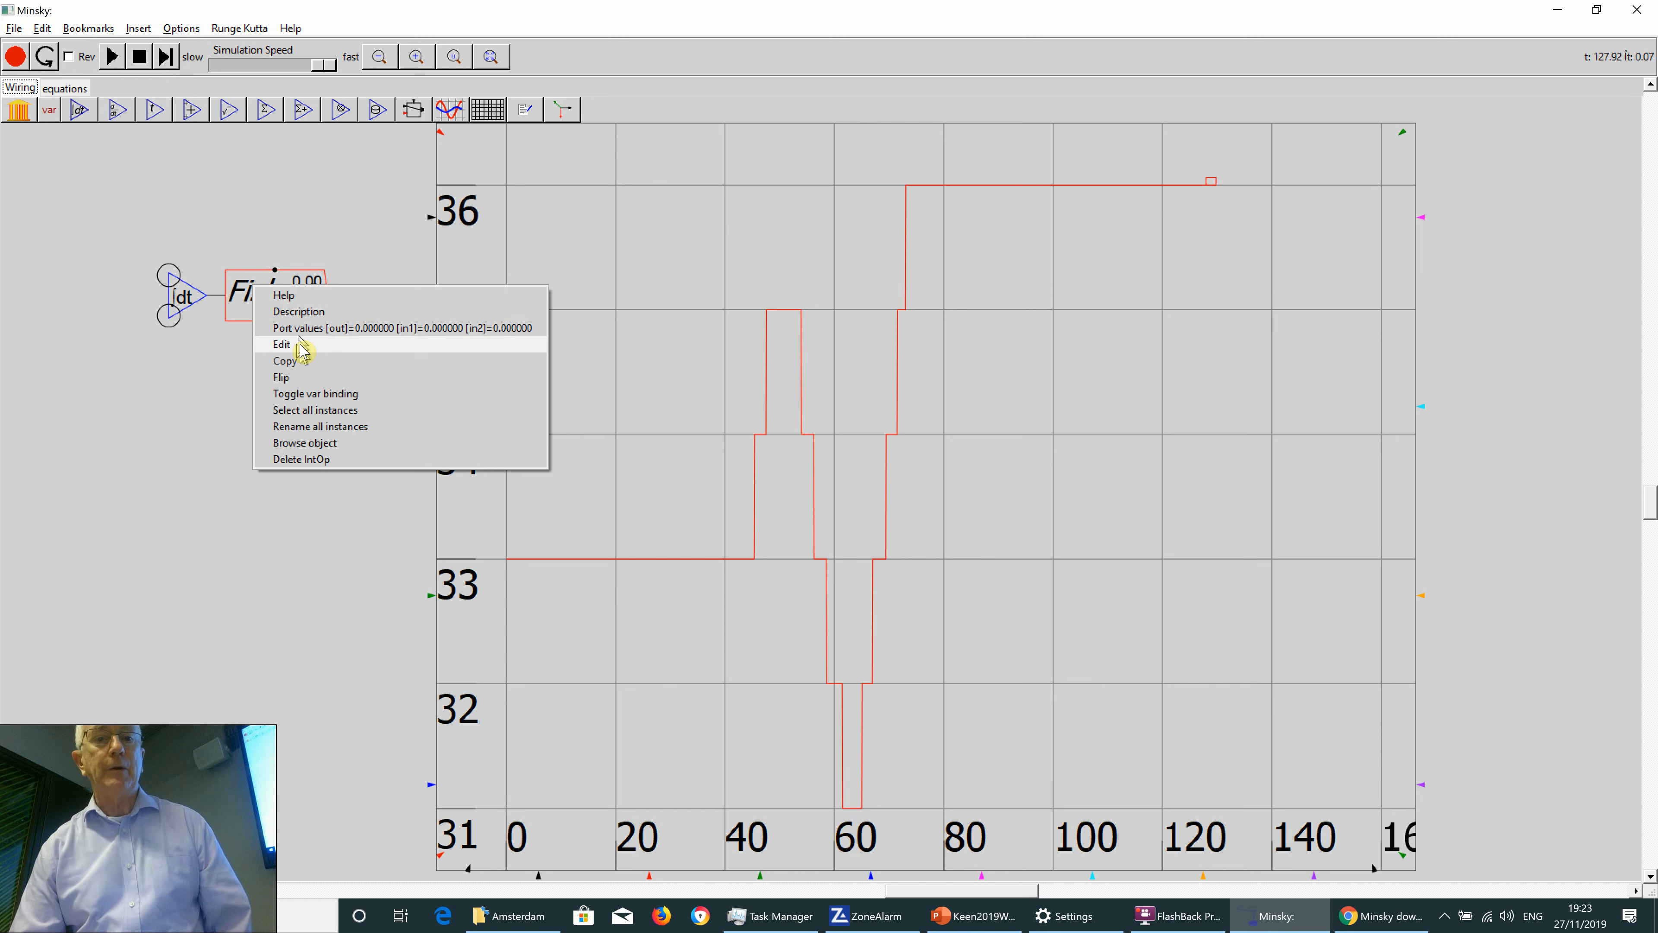
{"action": "left_click", "coordinate": [297, 361]}
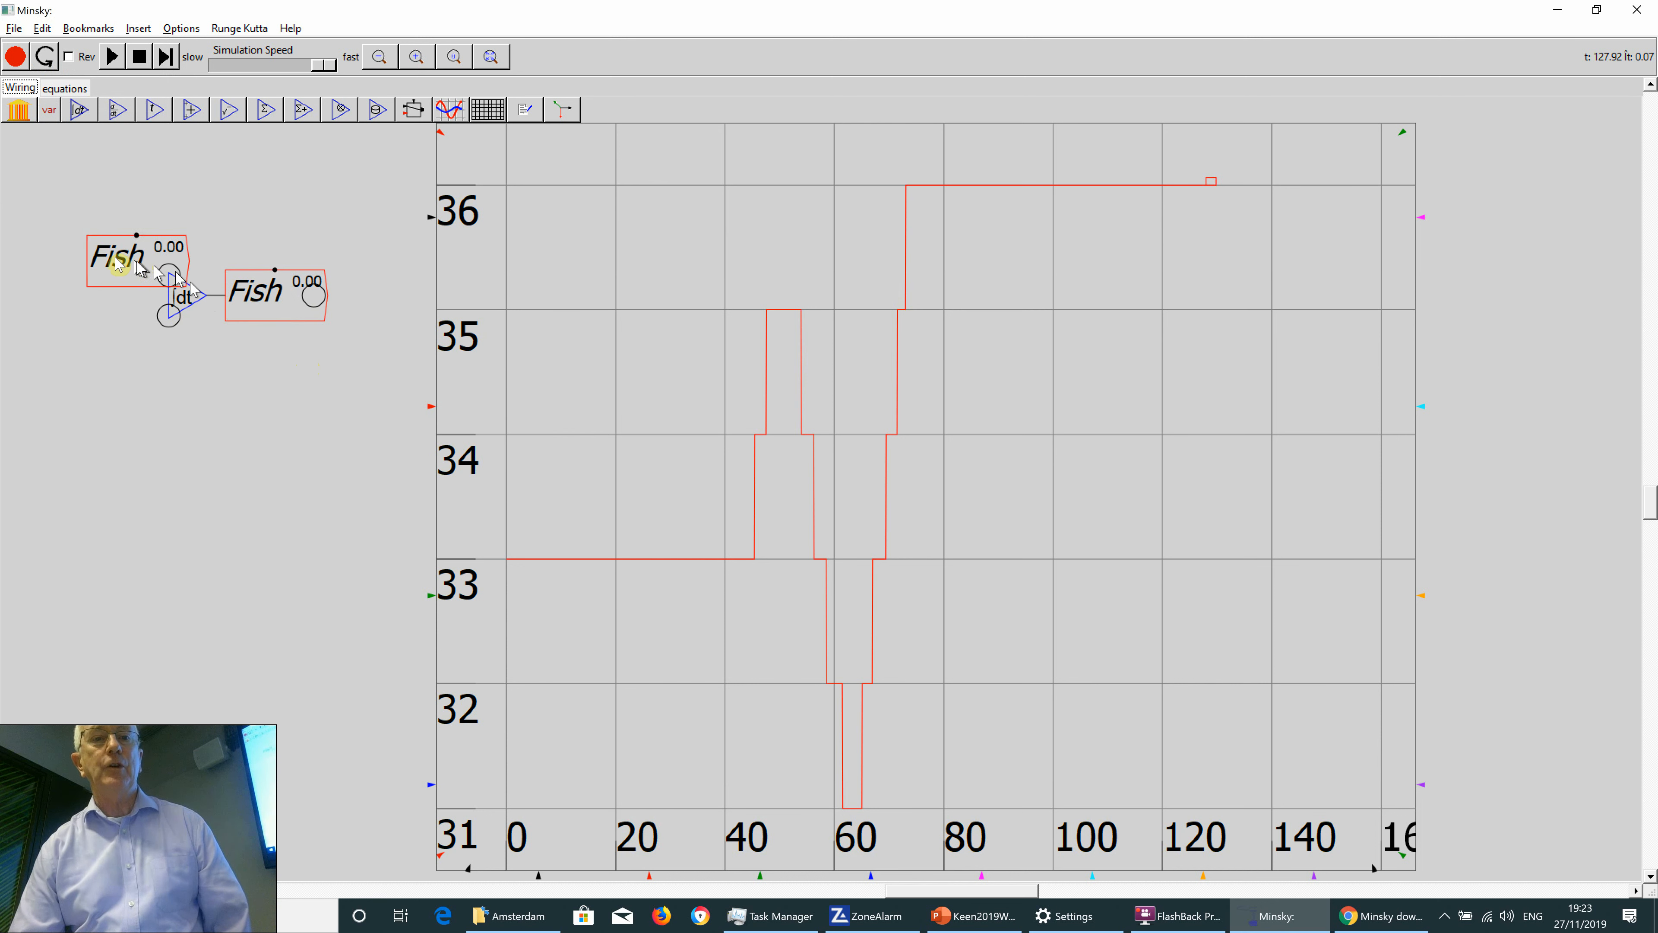
{"action": "left_click", "coordinate": [54, 229]}
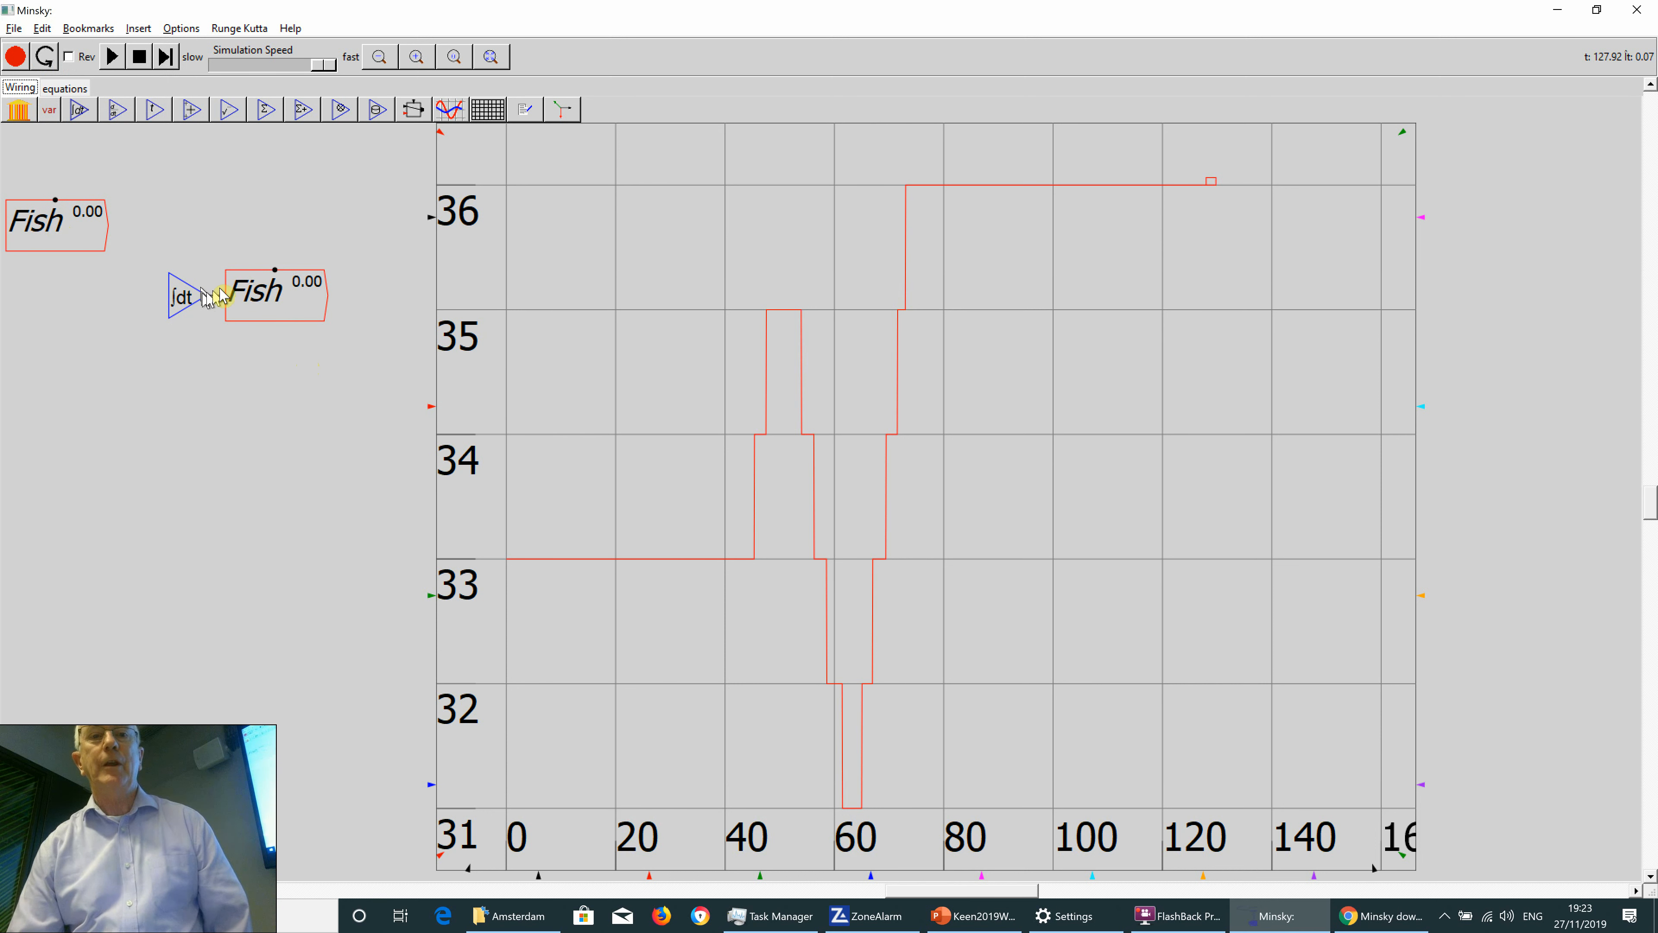
{"action": "left_click_drag", "start_coordinate": [265, 310], "coordinate": [283, 301]}
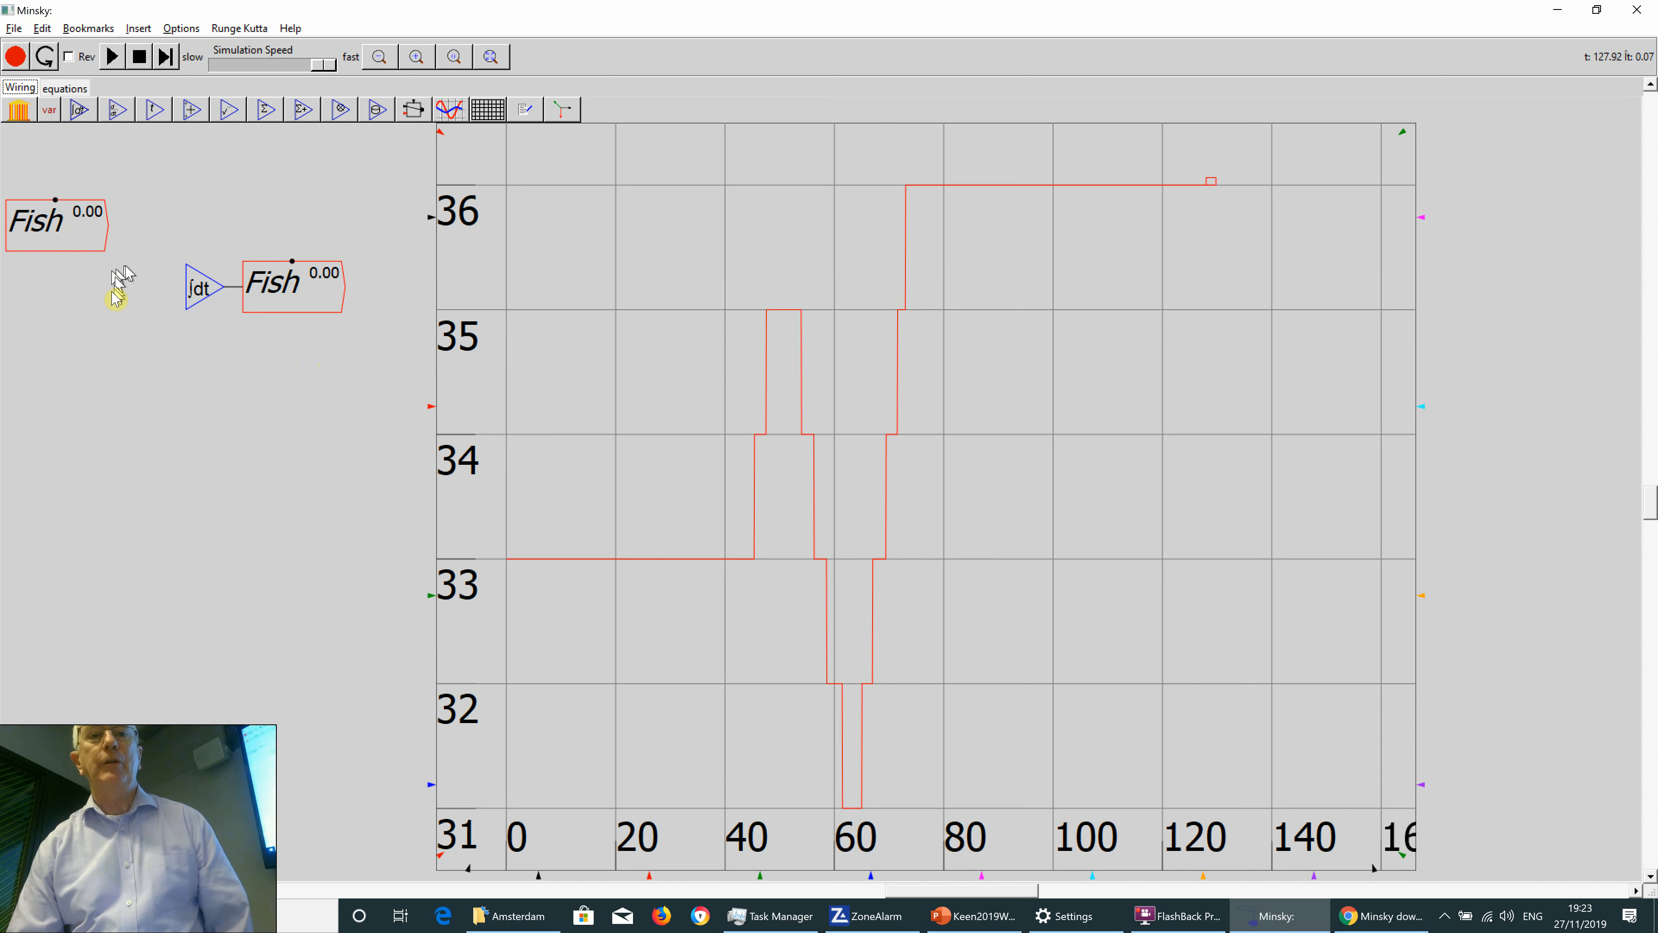
Insert a multiplication operator between the Fish copy and the integral, wiring Fish into it and its output into the integral's upper input.
{"action": "key", "text": "asterisk"}
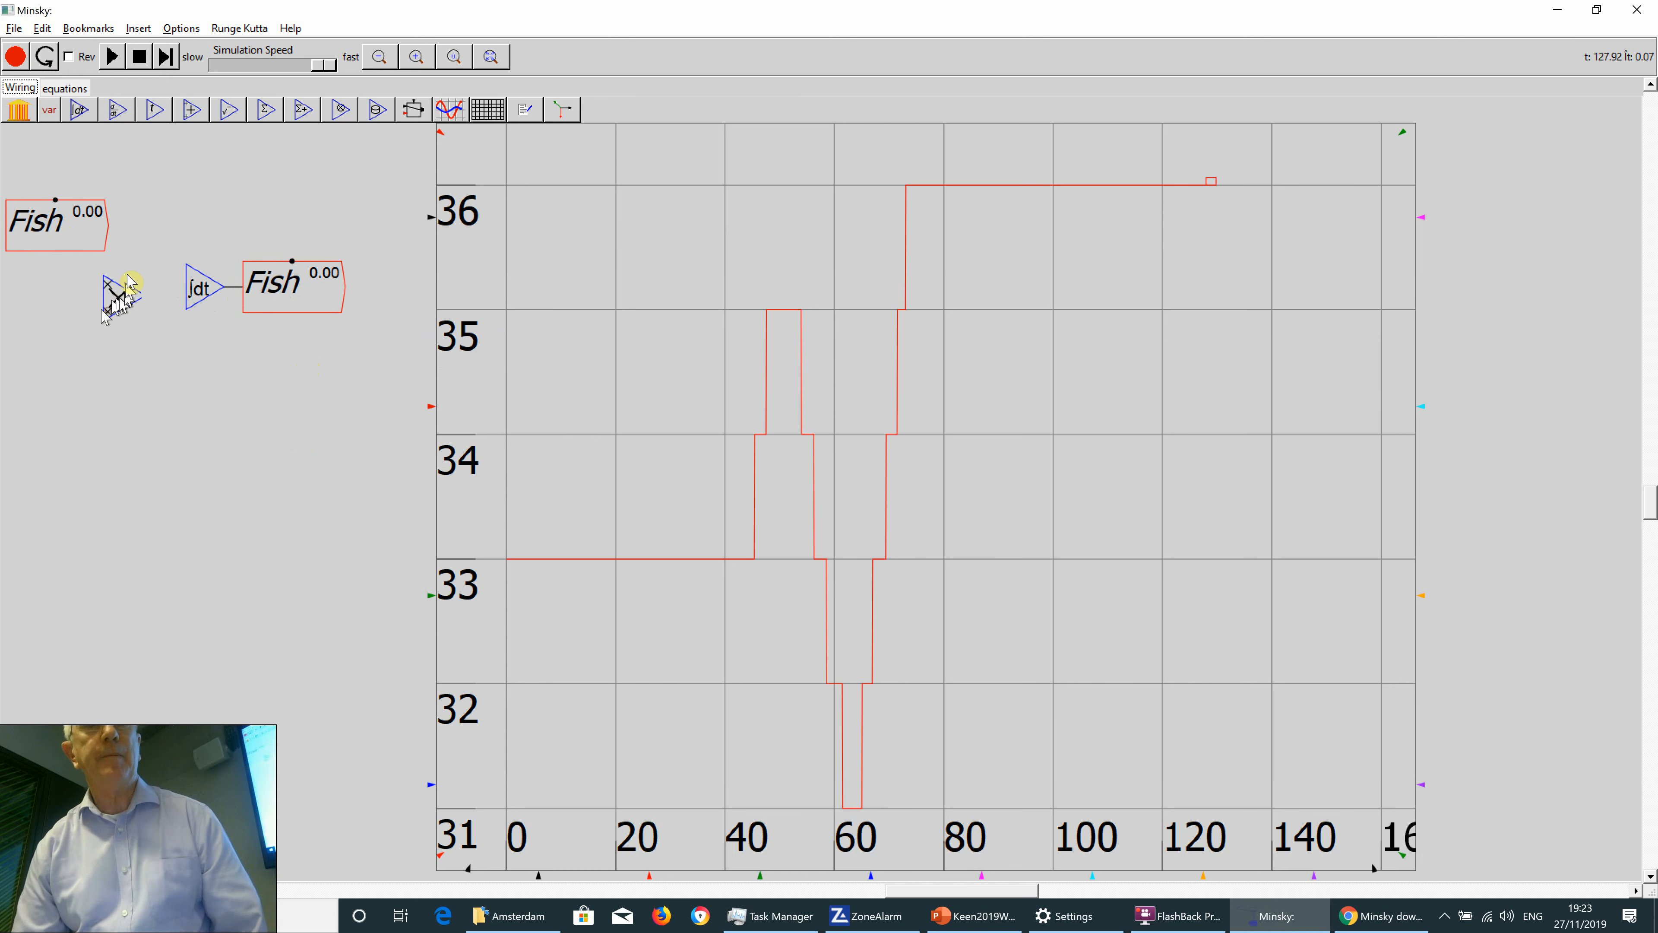
{"action": "left_click", "coordinate": [146, 254]}
{"action": "left_click_drag", "start_coordinate": [109, 238], "coordinate": [187, 269]}
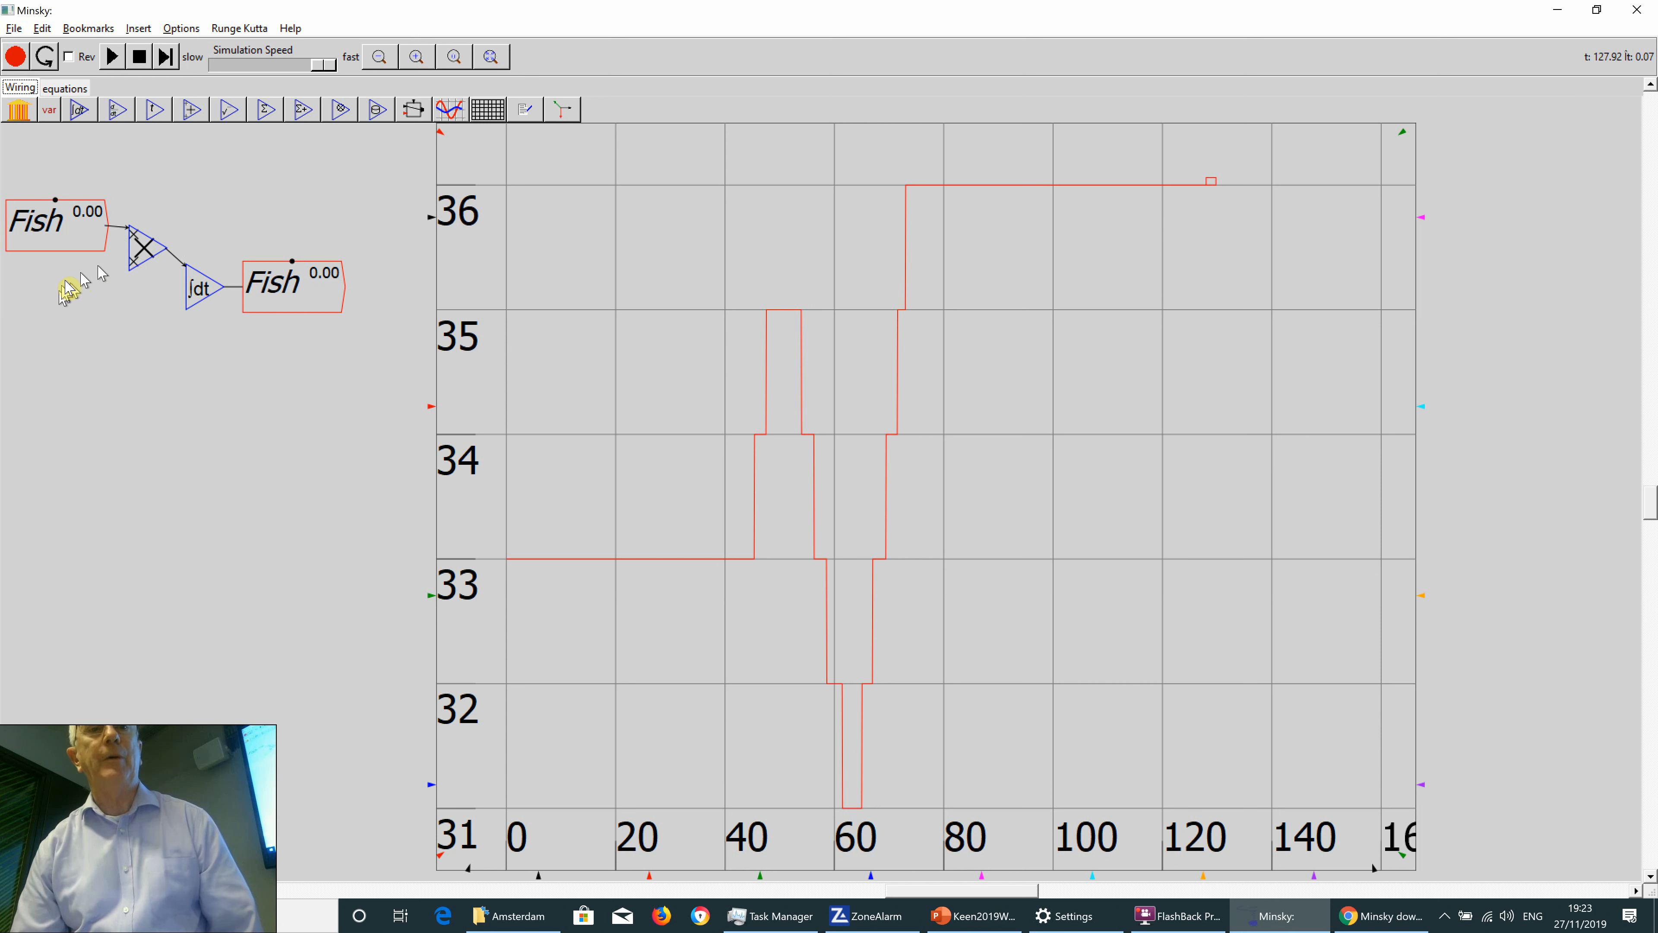
Create the variable gr_F as a parameter with initial value 1 and a maximum slider bound of 2.
{"action": "type", "text": "gr_F"}
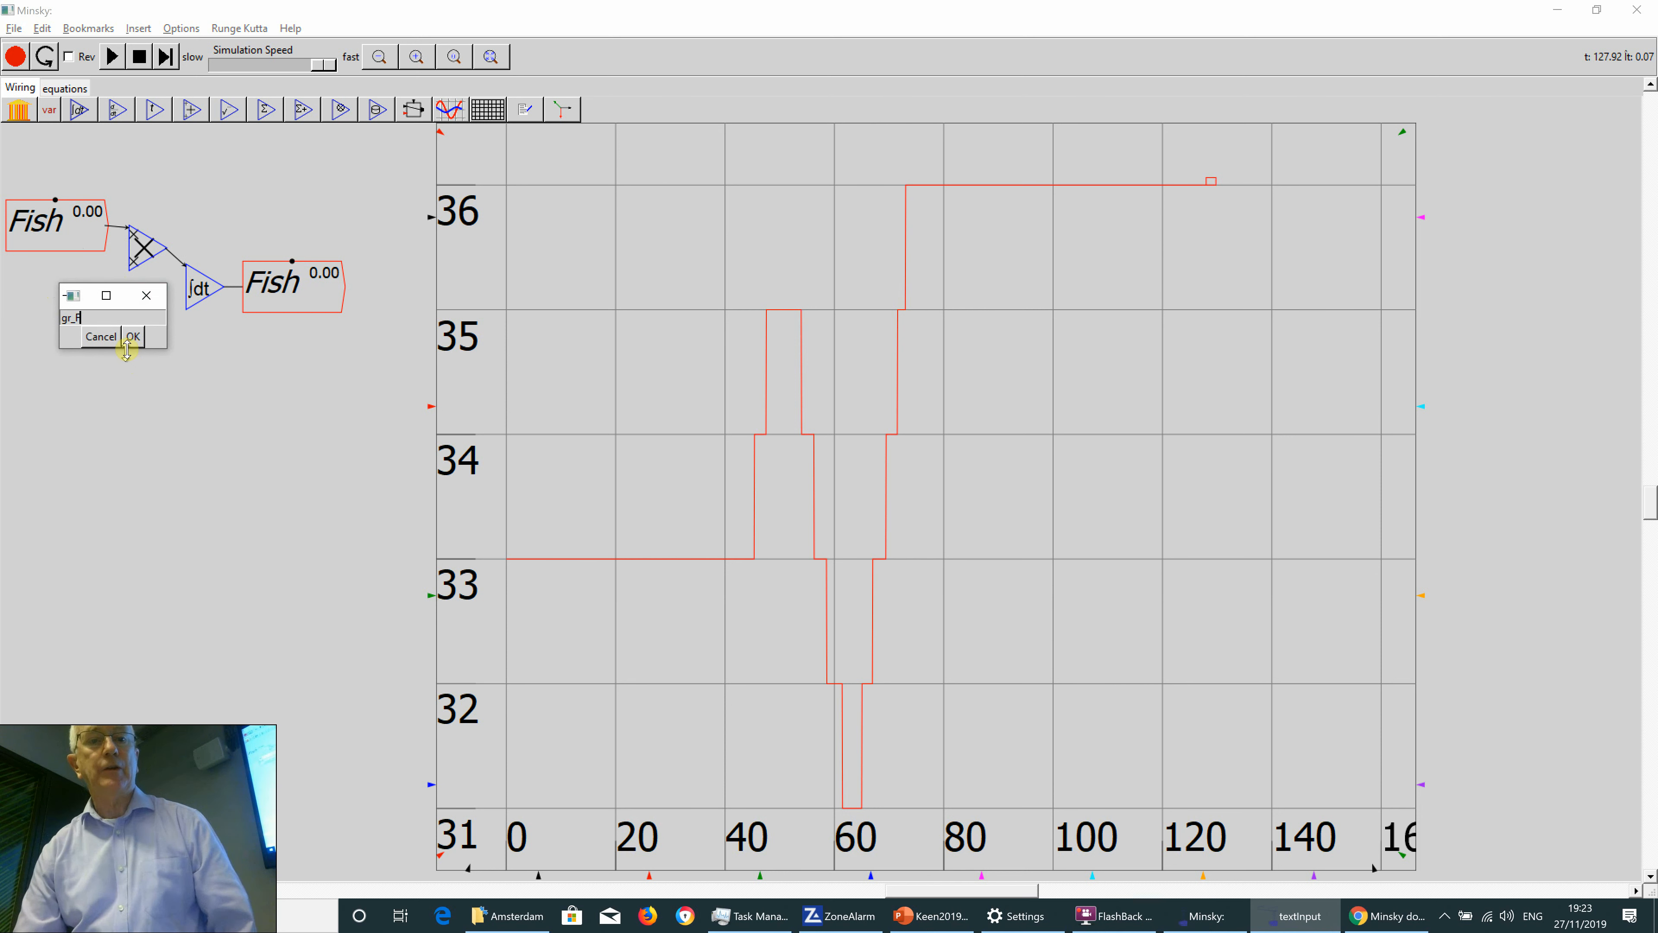
{"action": "left_click", "coordinate": [133, 337]}
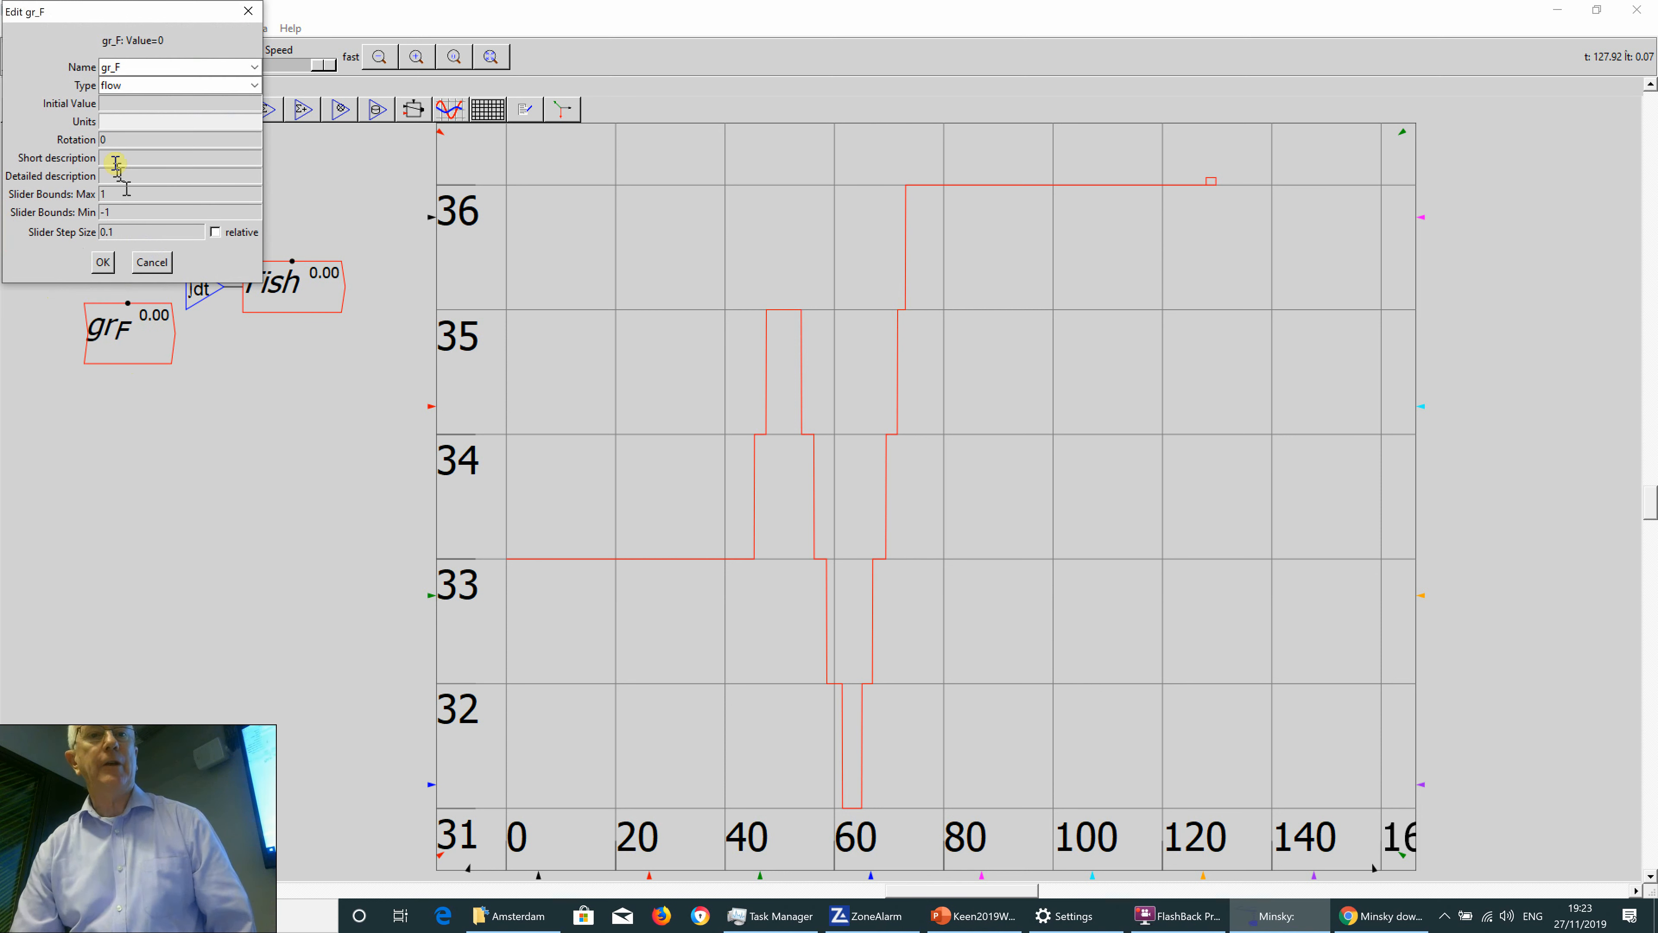
{"action": "left_click", "coordinate": [125, 88]}
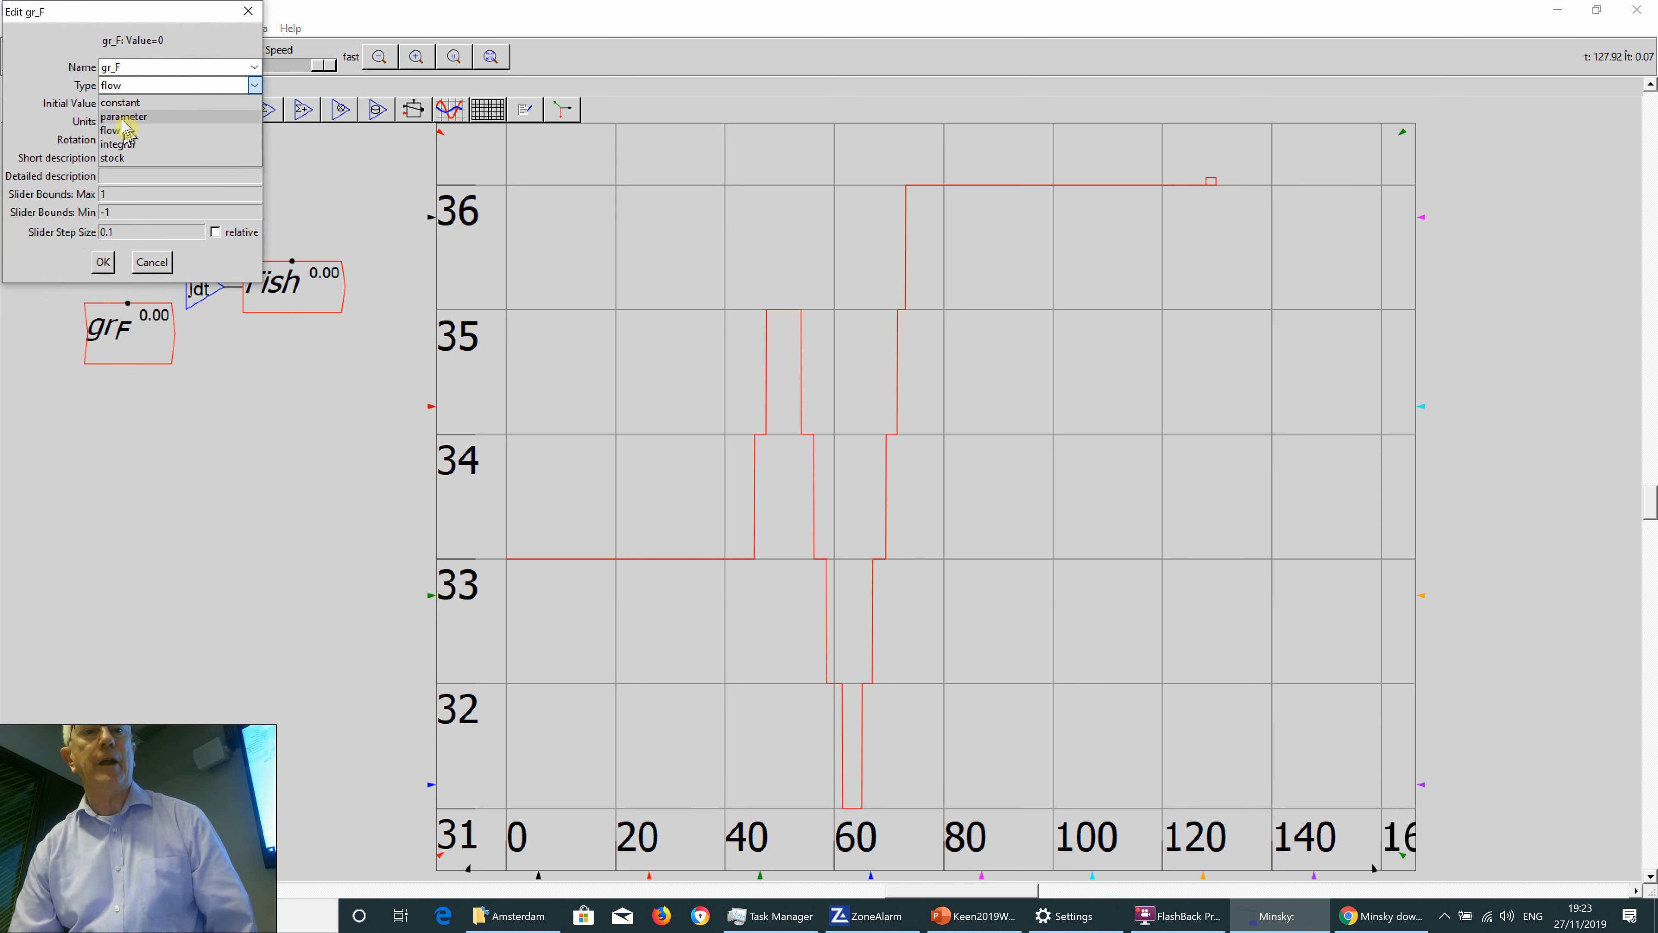
{"action": "left_click", "coordinate": [120, 112]}
{"action": "left_click", "coordinate": [122, 101]}
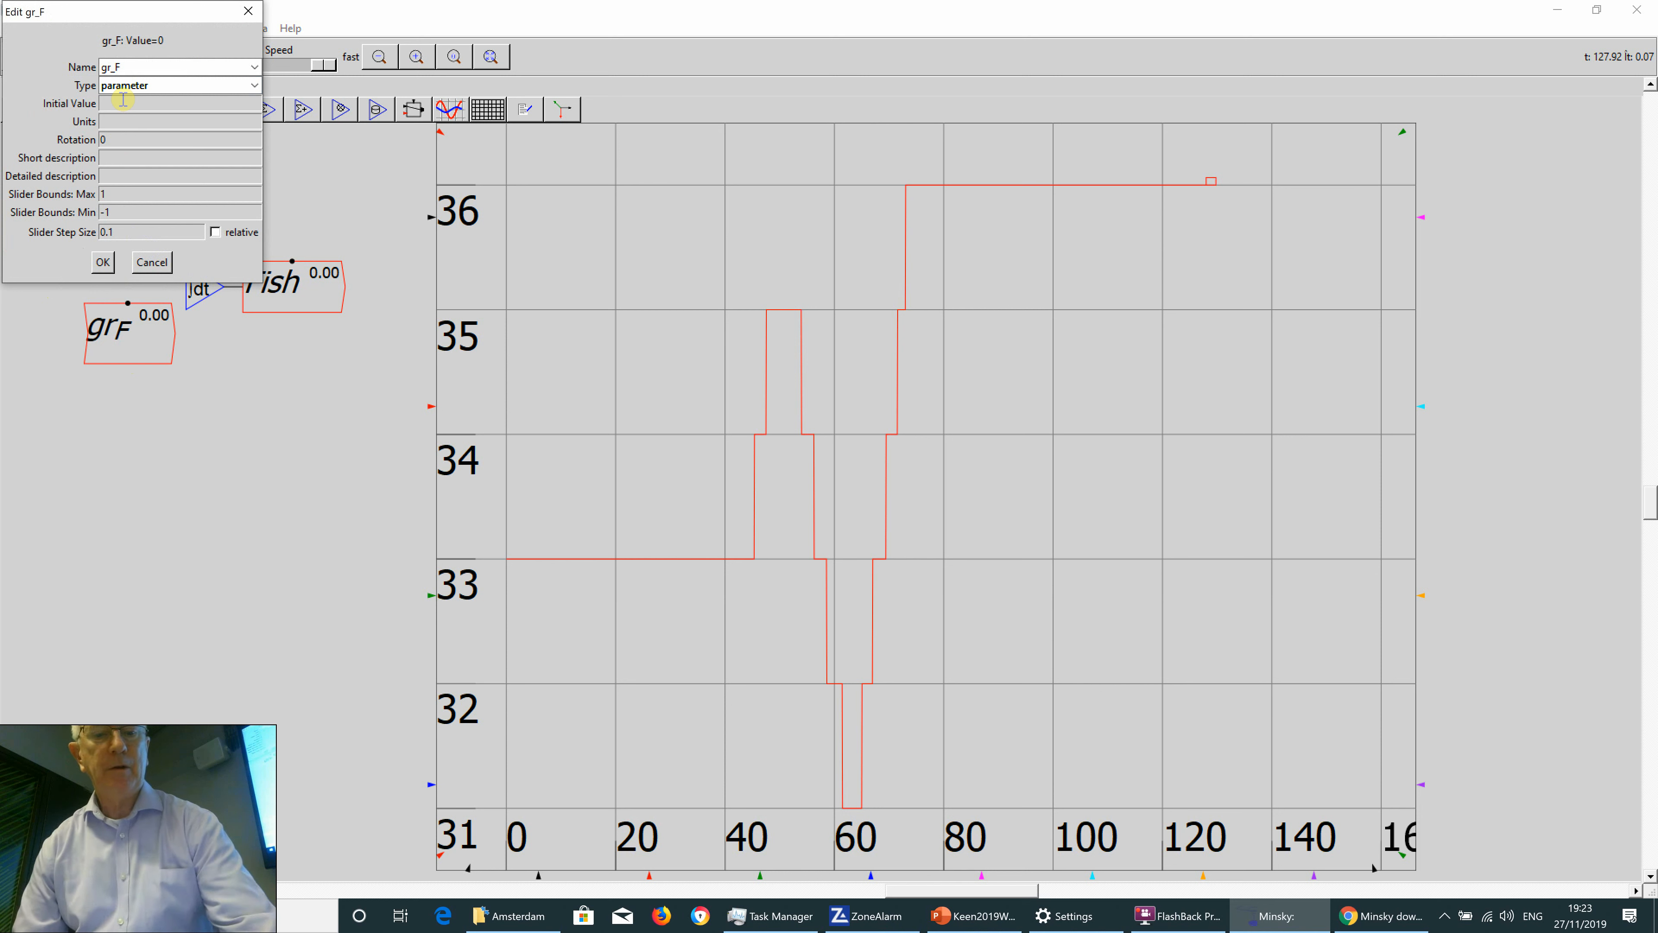
{"action": "double_click", "coordinate": [122, 189]}
{"action": "double_click", "coordinate": [106, 212]}
{"action": "left_click_drag", "start_coordinate": [122, 208], "coordinate": [86, 214]}
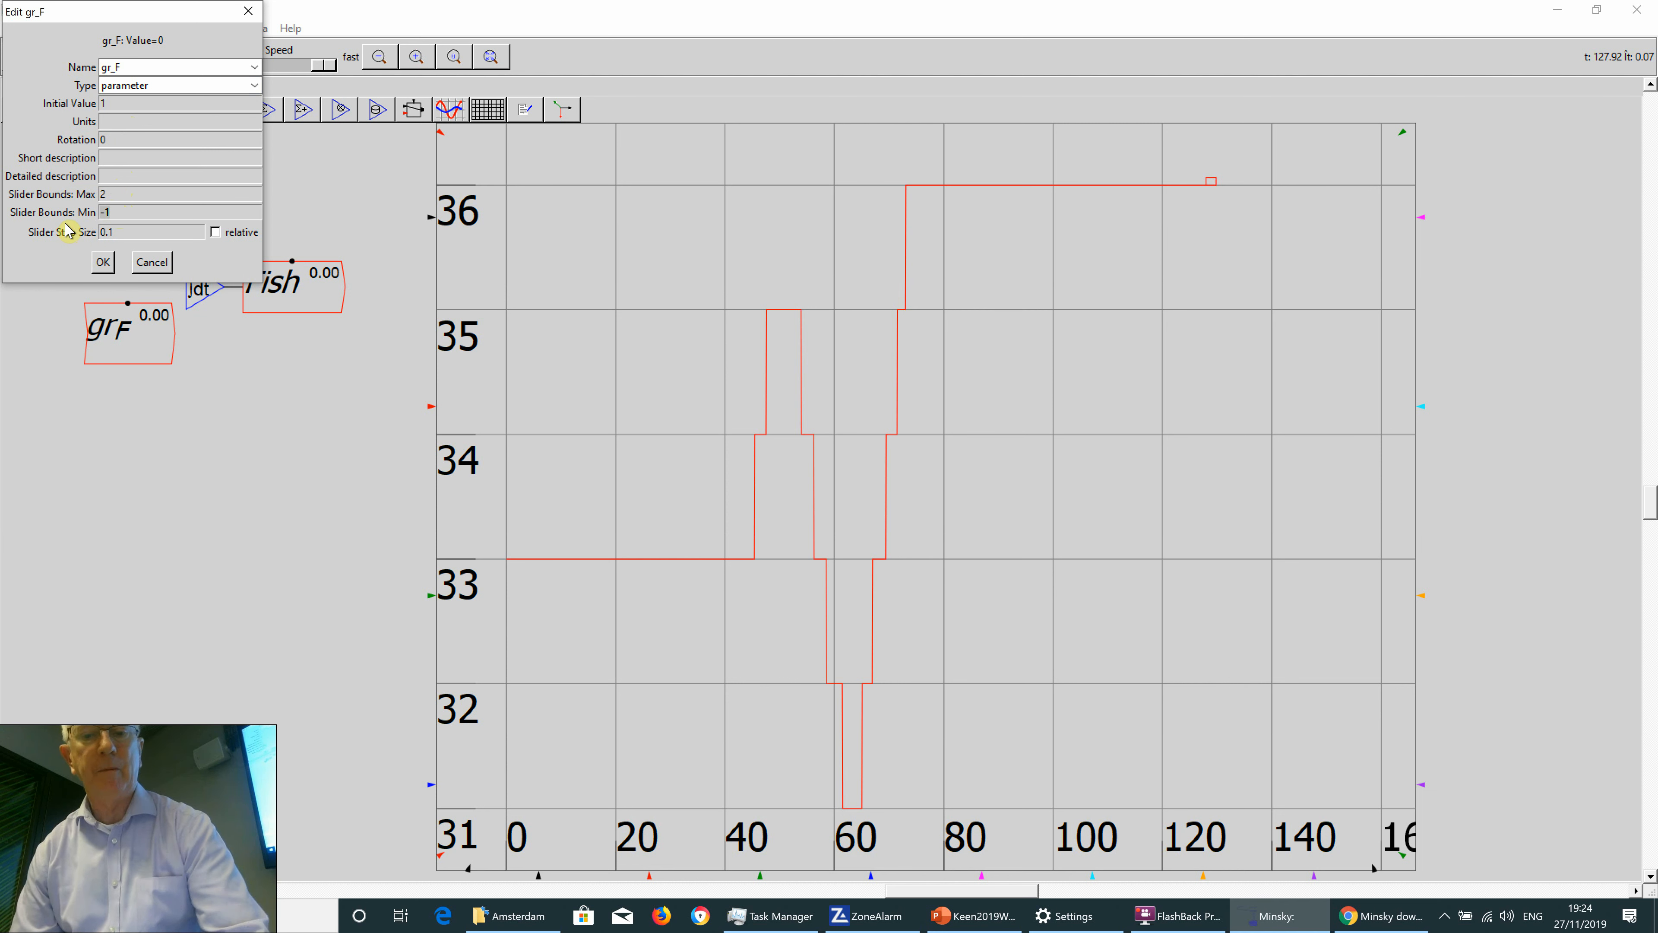
{"action": "left_click", "coordinate": [102, 262]}
Place gr_F below the Fish copy, wire it into the multiplication operator's lower input, and try to simulate the model.
{"action": "left_click", "coordinate": [122, 334]}
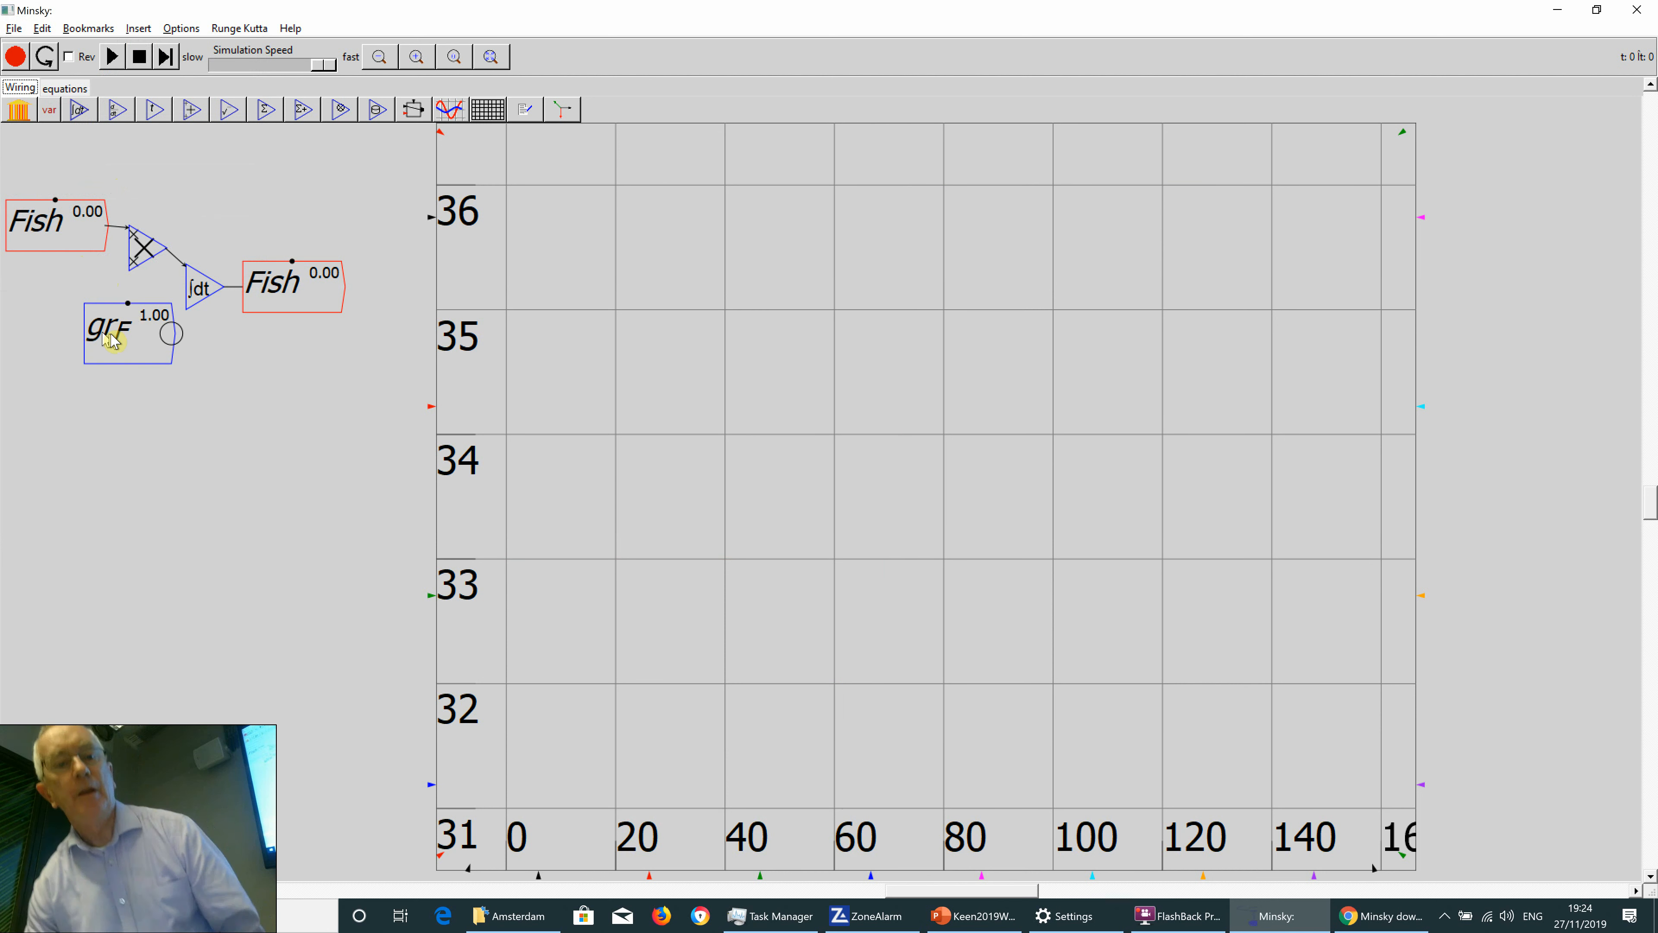
{"action": "left_click_drag", "start_coordinate": [122, 334], "coordinate": [129, 267]}
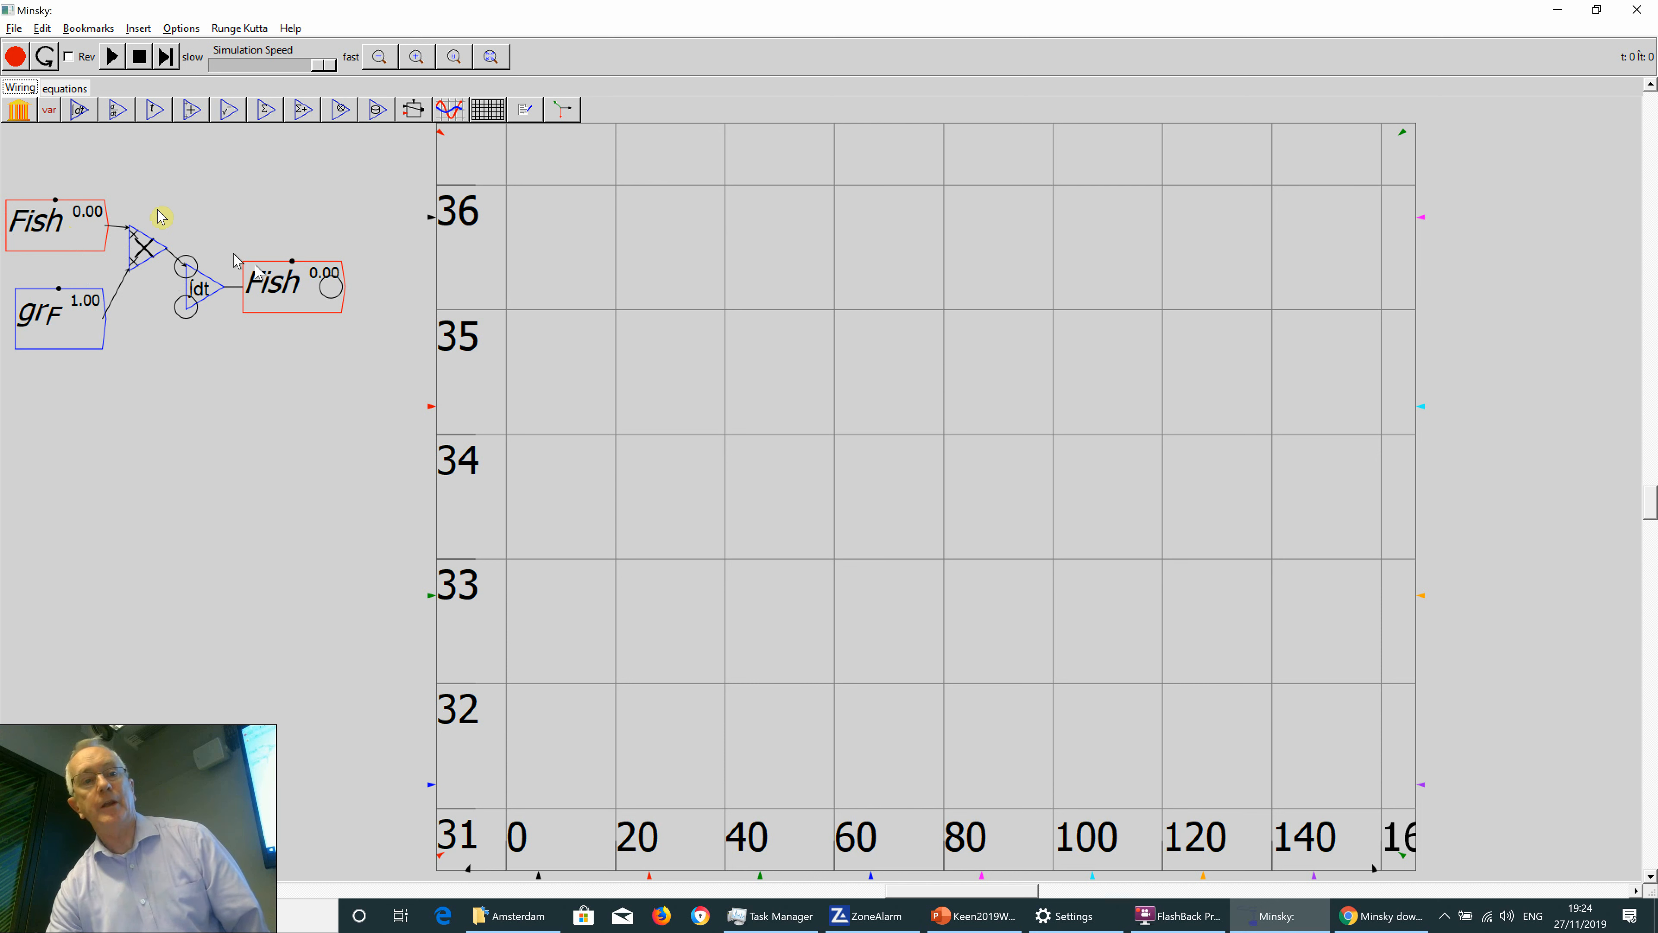
{"action": "left_click", "coordinate": [135, 65]}
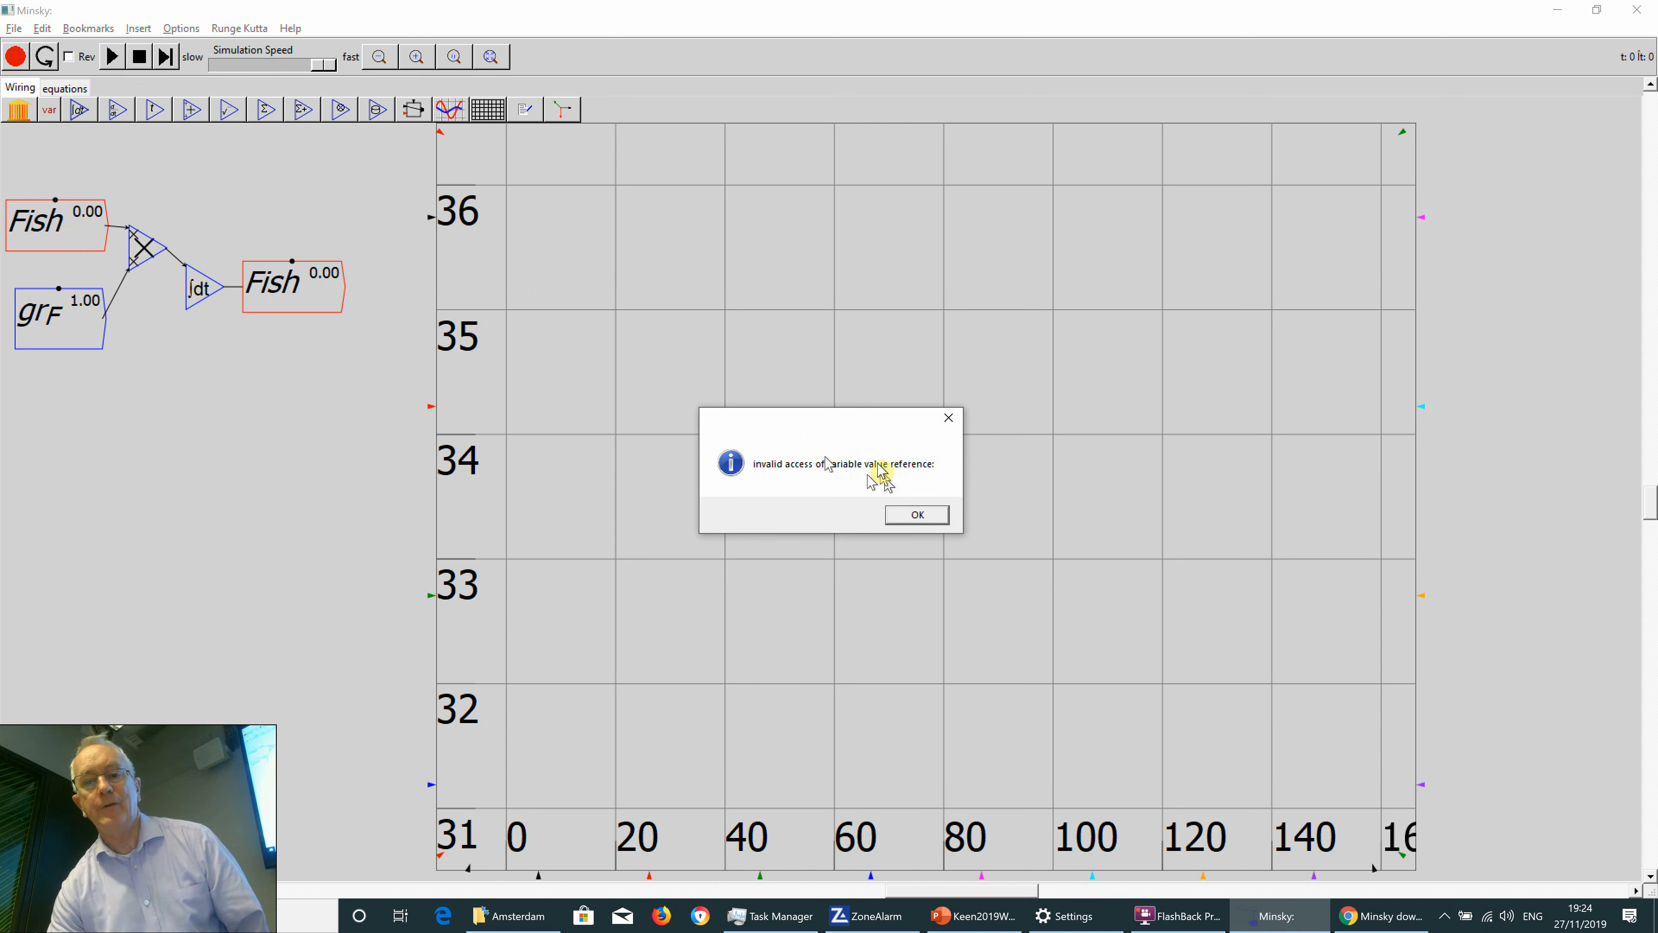
{"action": "left_click", "coordinate": [919, 513]}
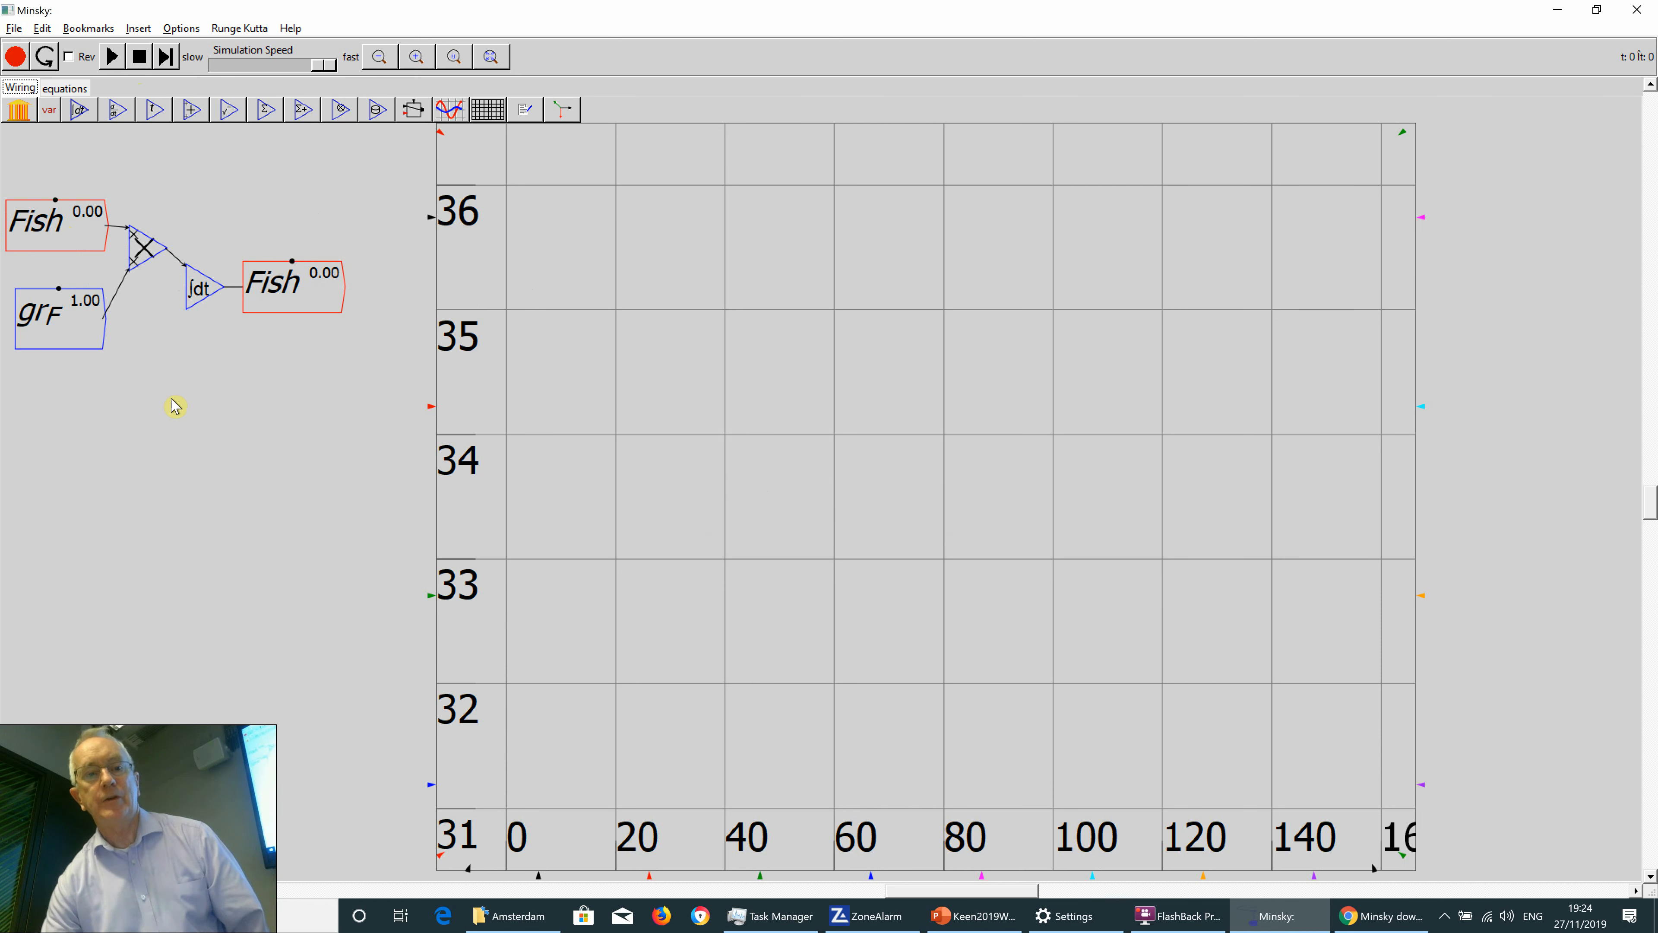
Create Fish_0 as a constant with initial value 1000 and both slider bounds at 1000.
{"action": "type", "text": "Fish_0"}
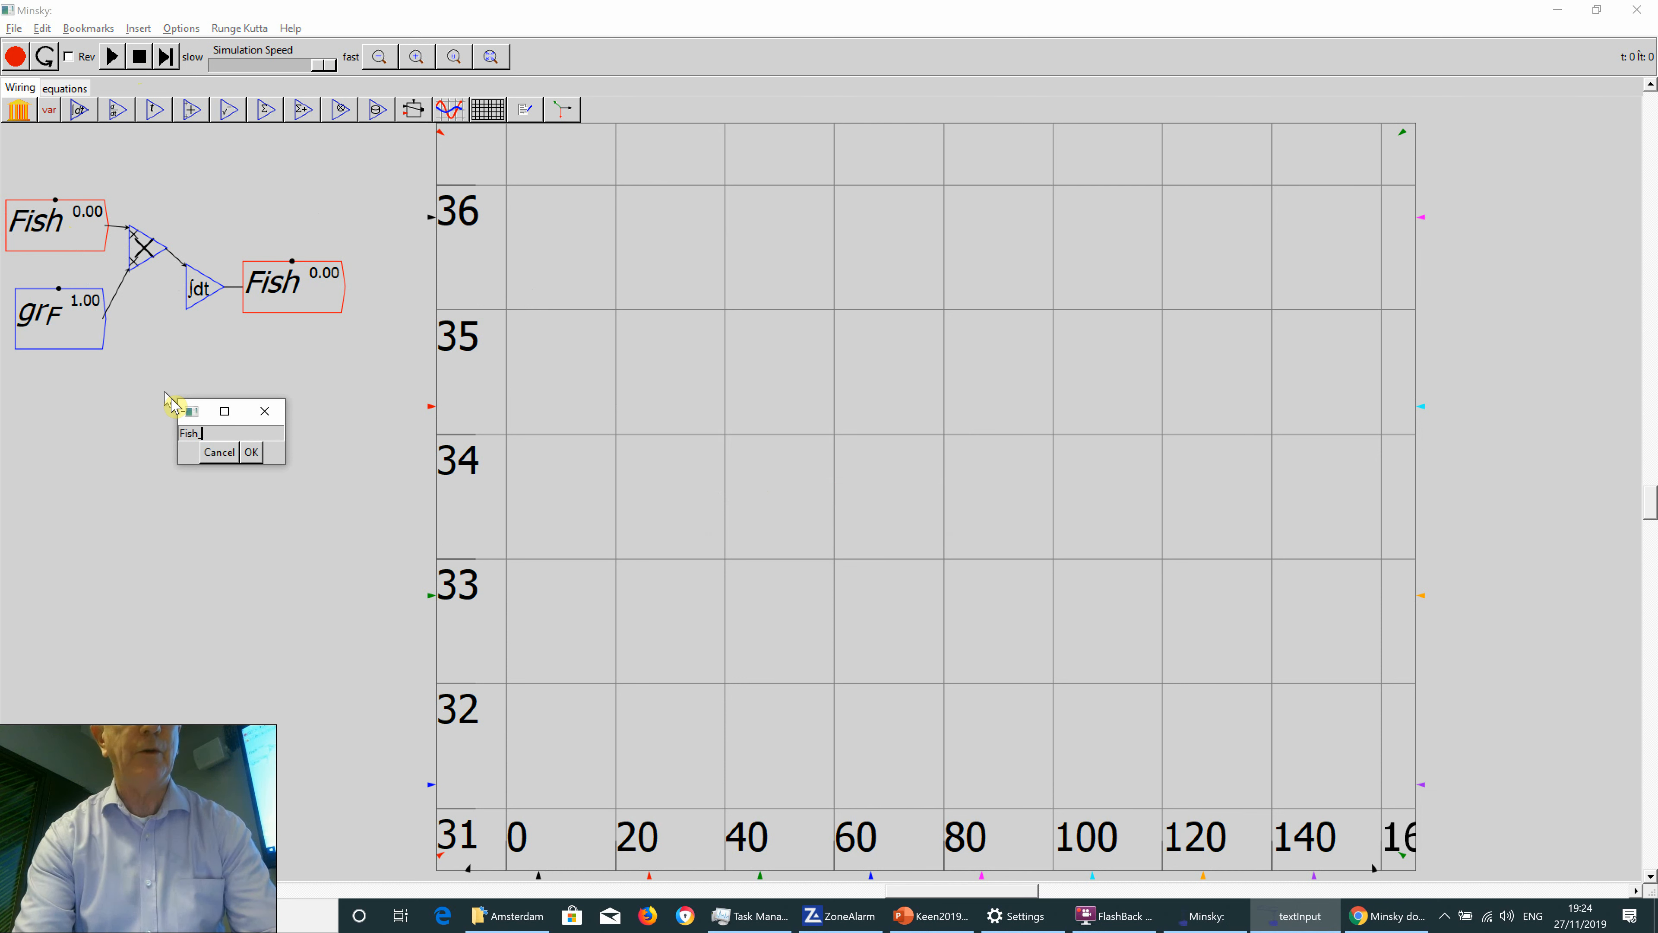
{"action": "left_click", "coordinate": [248, 459]}
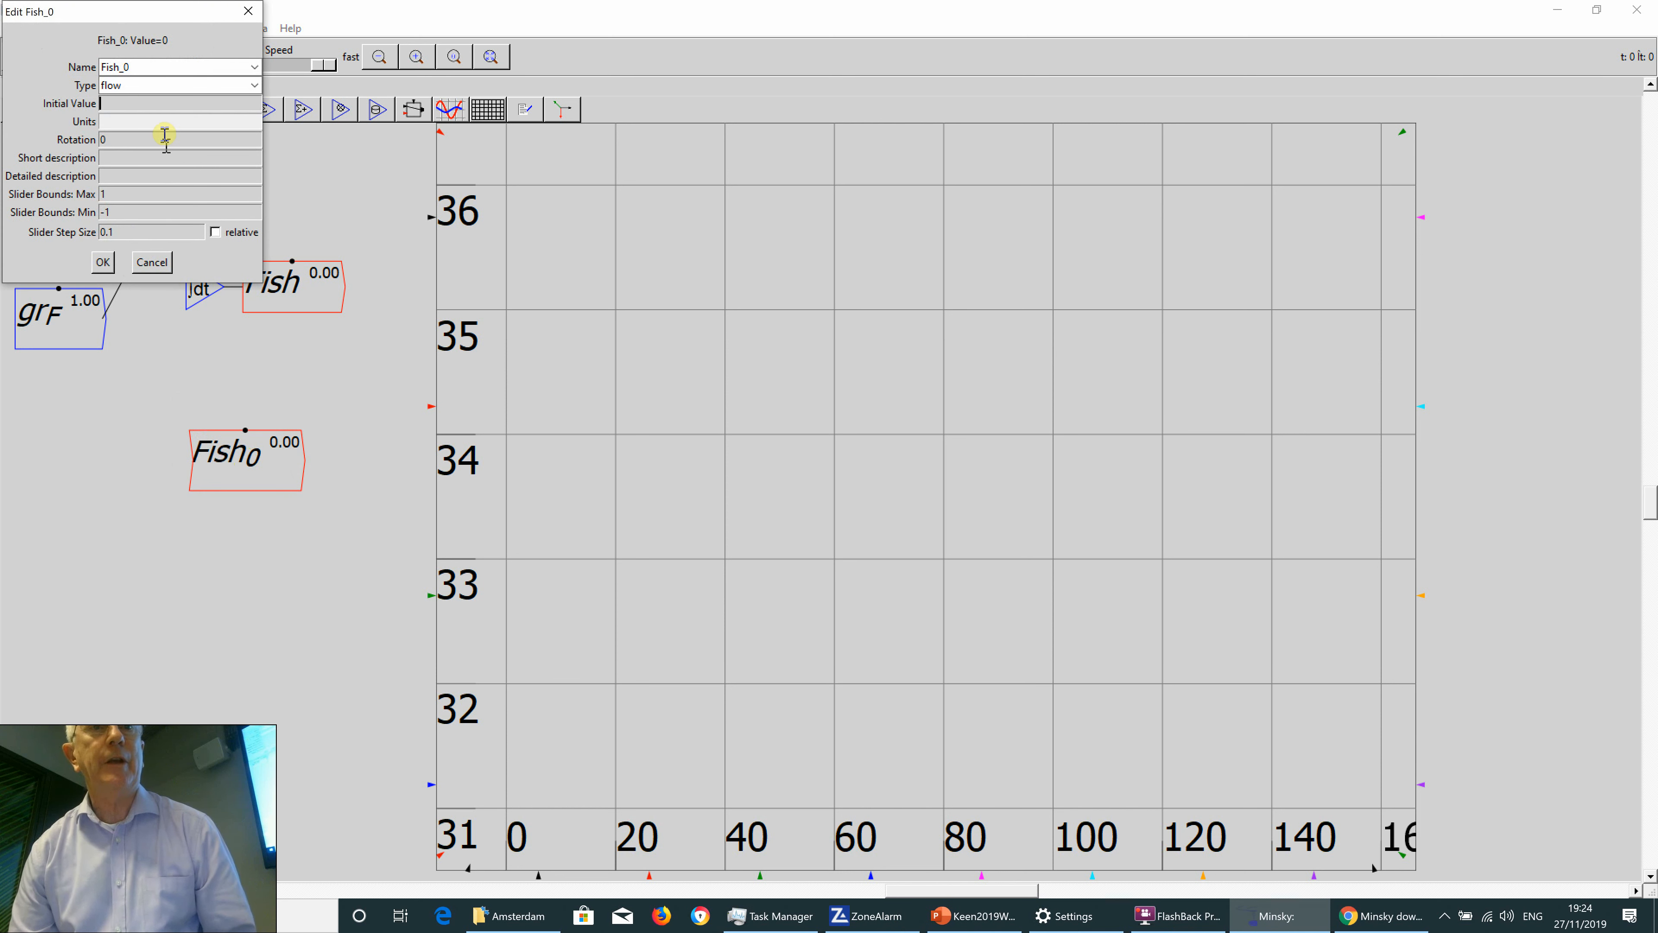
{"action": "left_click", "coordinate": [151, 87]}
{"action": "left_click", "coordinate": [140, 108]}
{"action": "type", "text": "1000"}
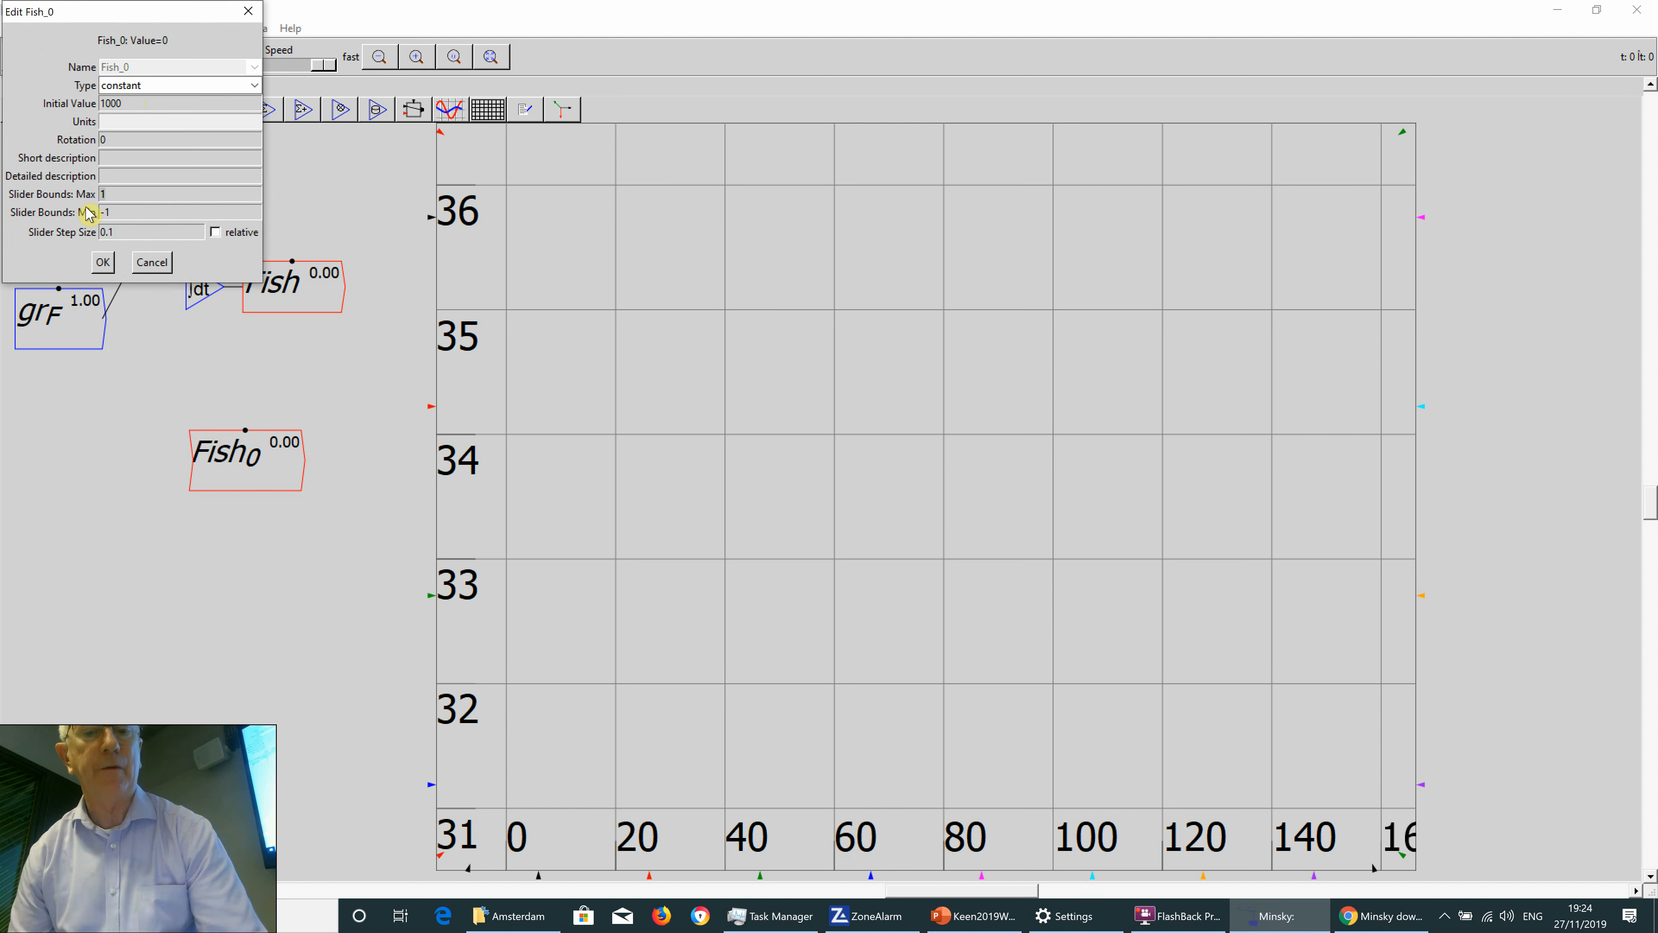
{"action": "left_click_drag", "start_coordinate": [114, 208], "coordinate": [67, 227]}
{"action": "type", "text": "1000"}
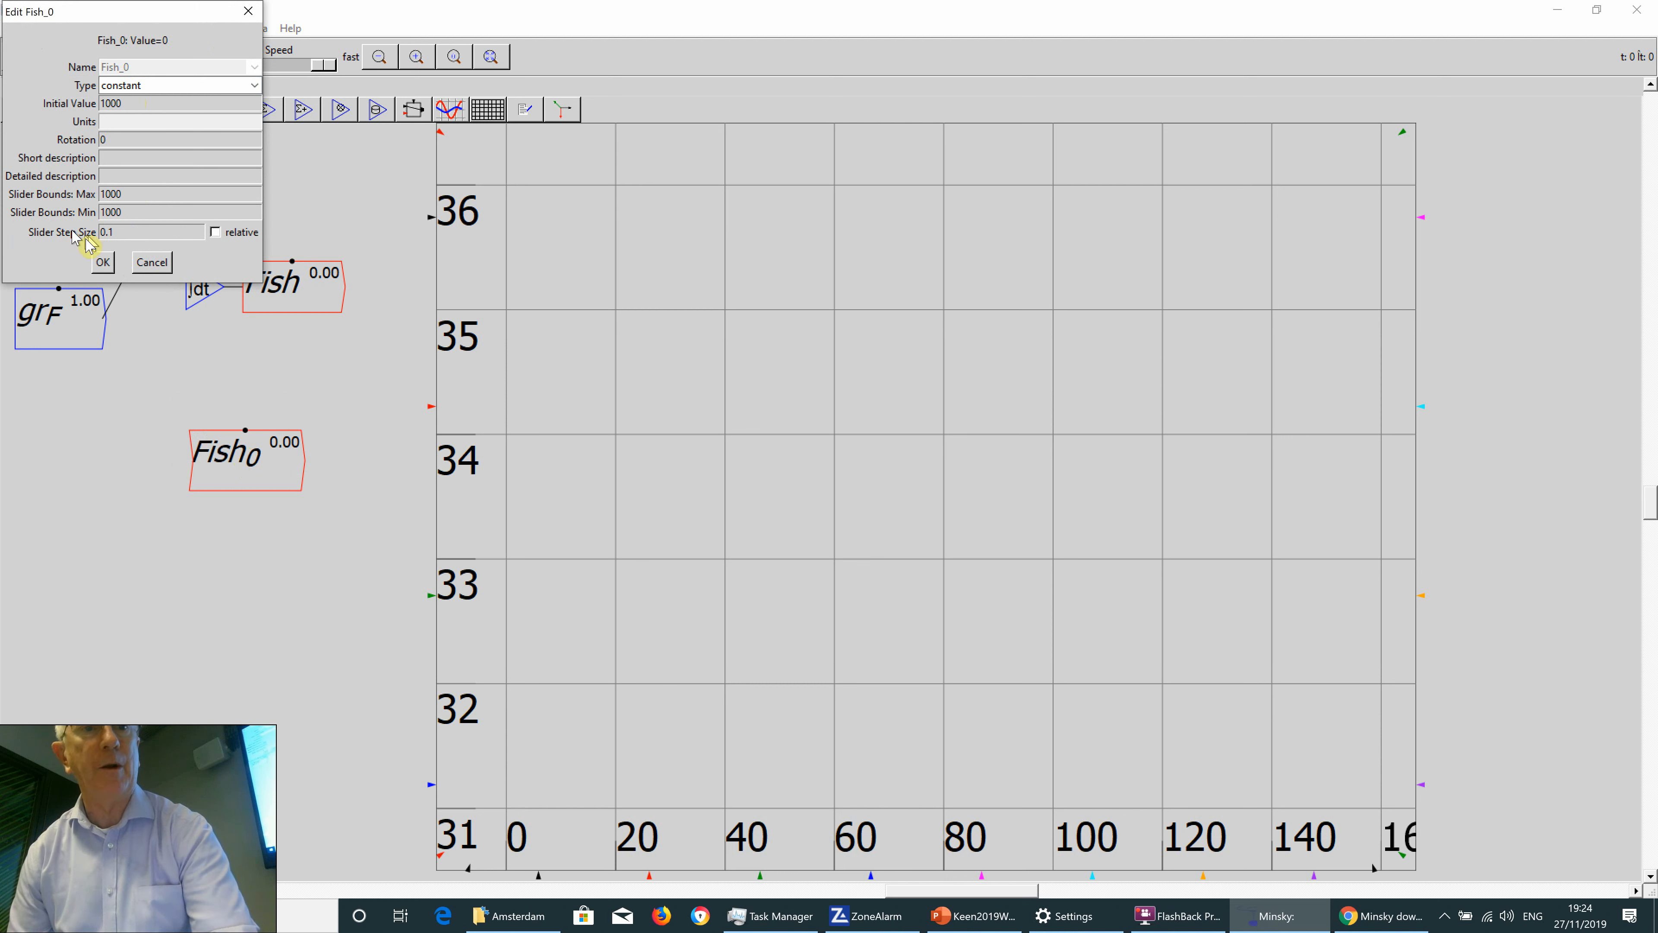
{"action": "left_click_drag", "start_coordinate": [108, 227], "coordinate": [79, 247]}
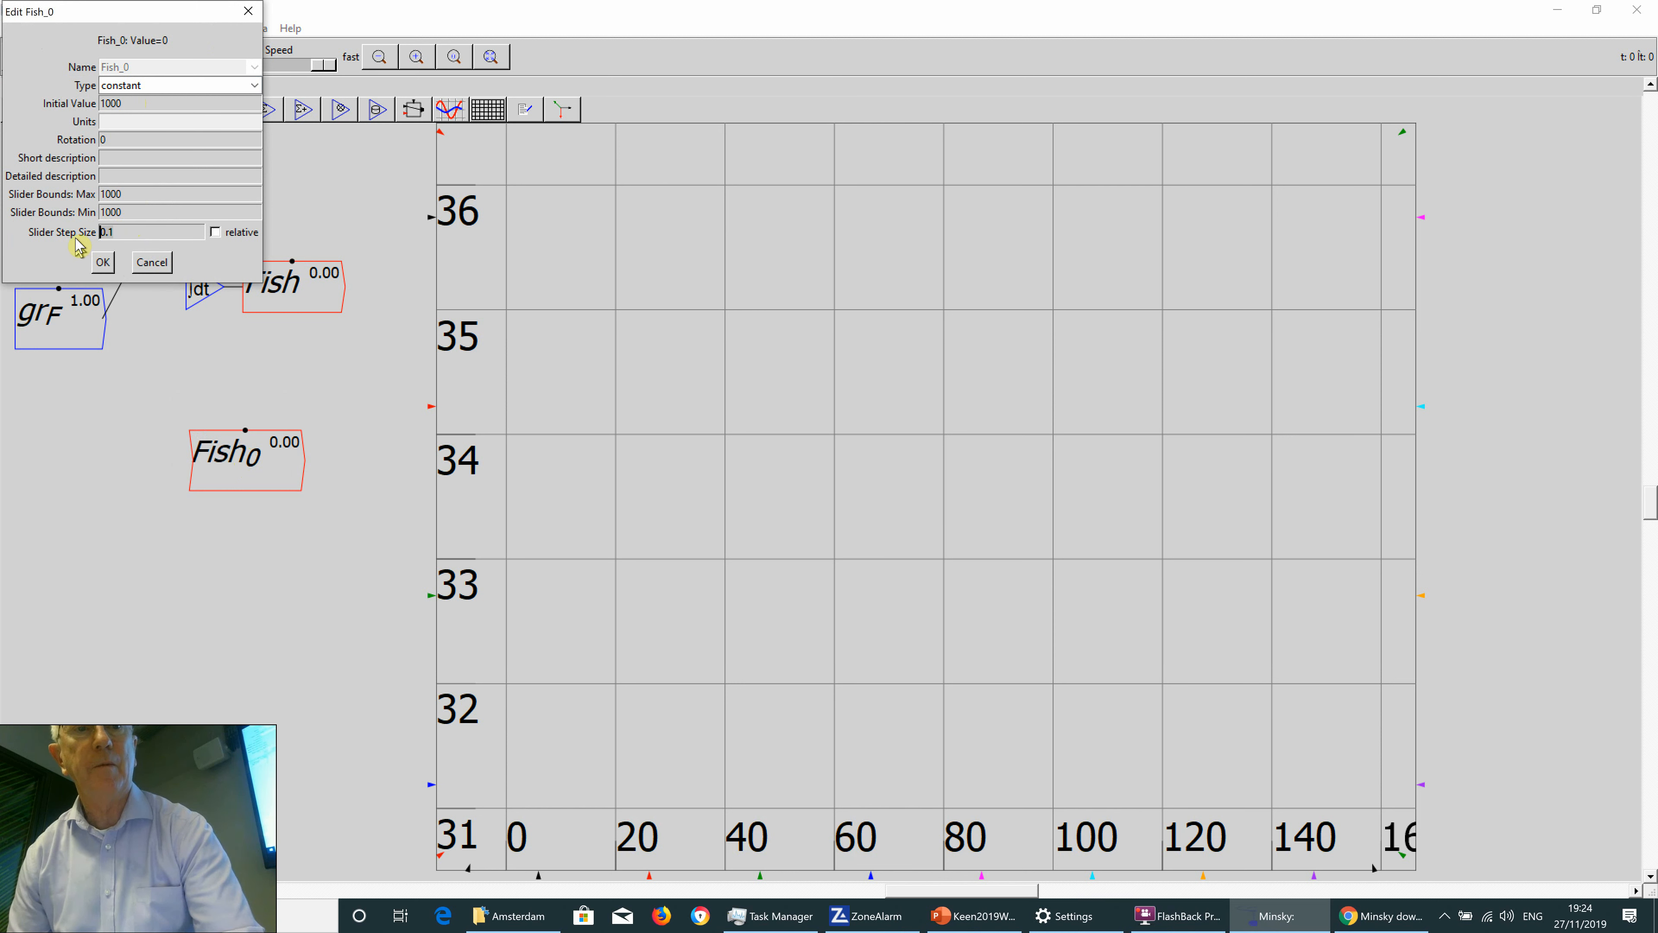
{"action": "left_click", "coordinate": [101, 261]}
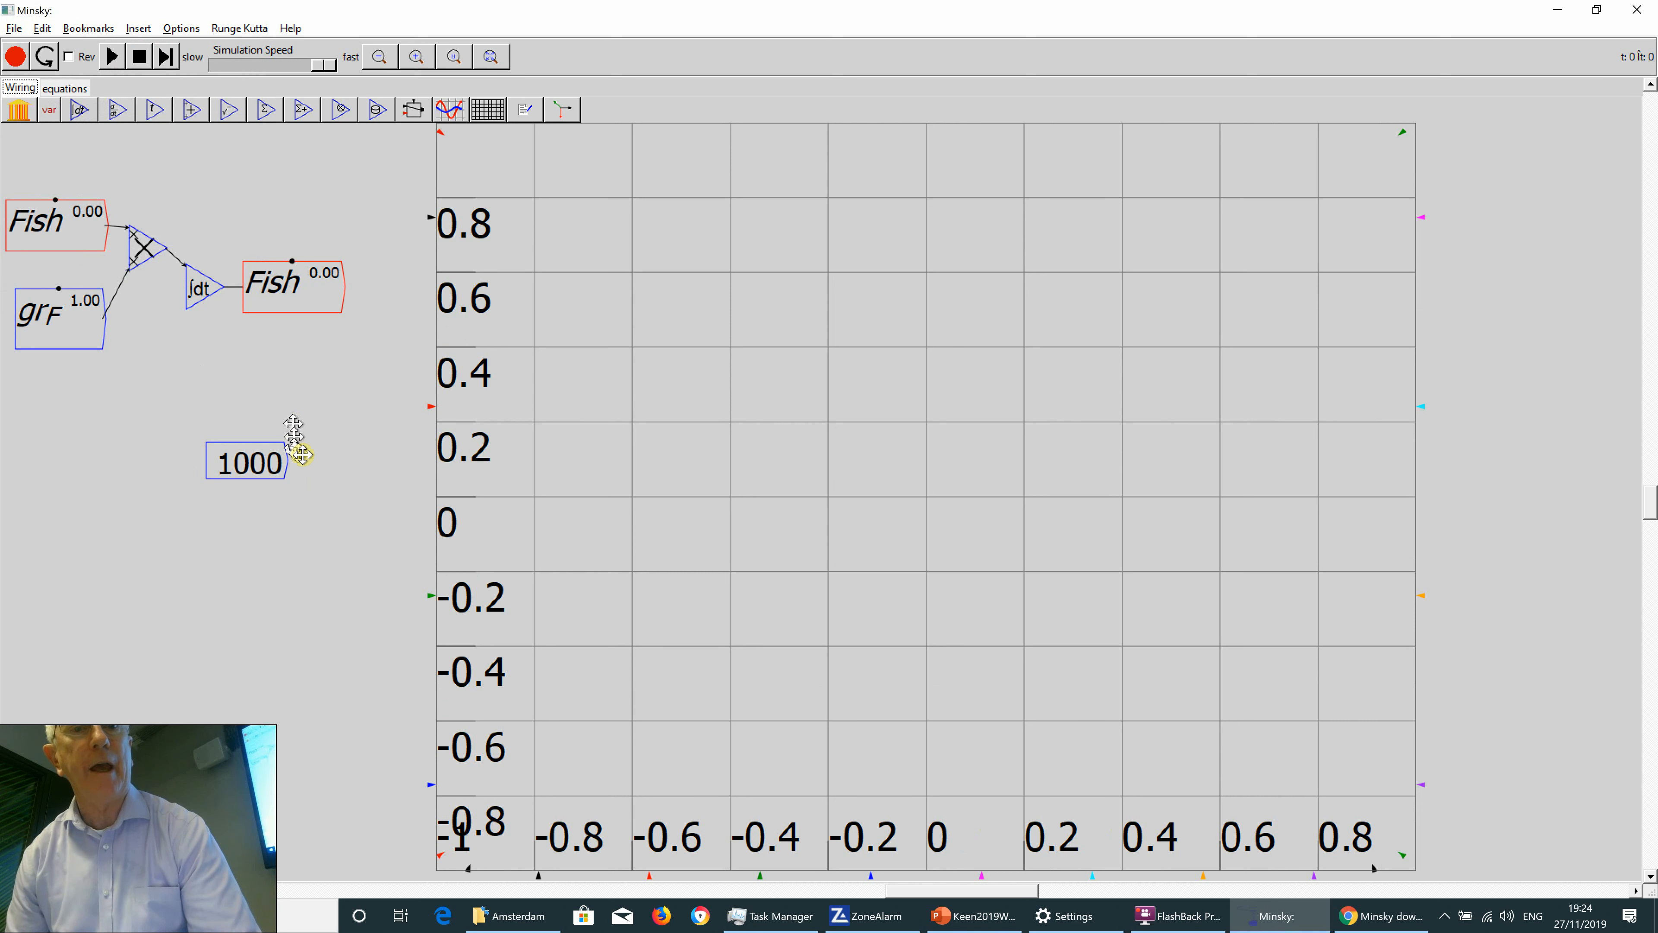
Wire the 1000 constant into the integral's lower input and move it just below gr_F.
{"action": "left_click_drag", "start_coordinate": [287, 460], "coordinate": [189, 311]}
{"action": "left_click_drag", "start_coordinate": [250, 460], "coordinate": [151, 391]}
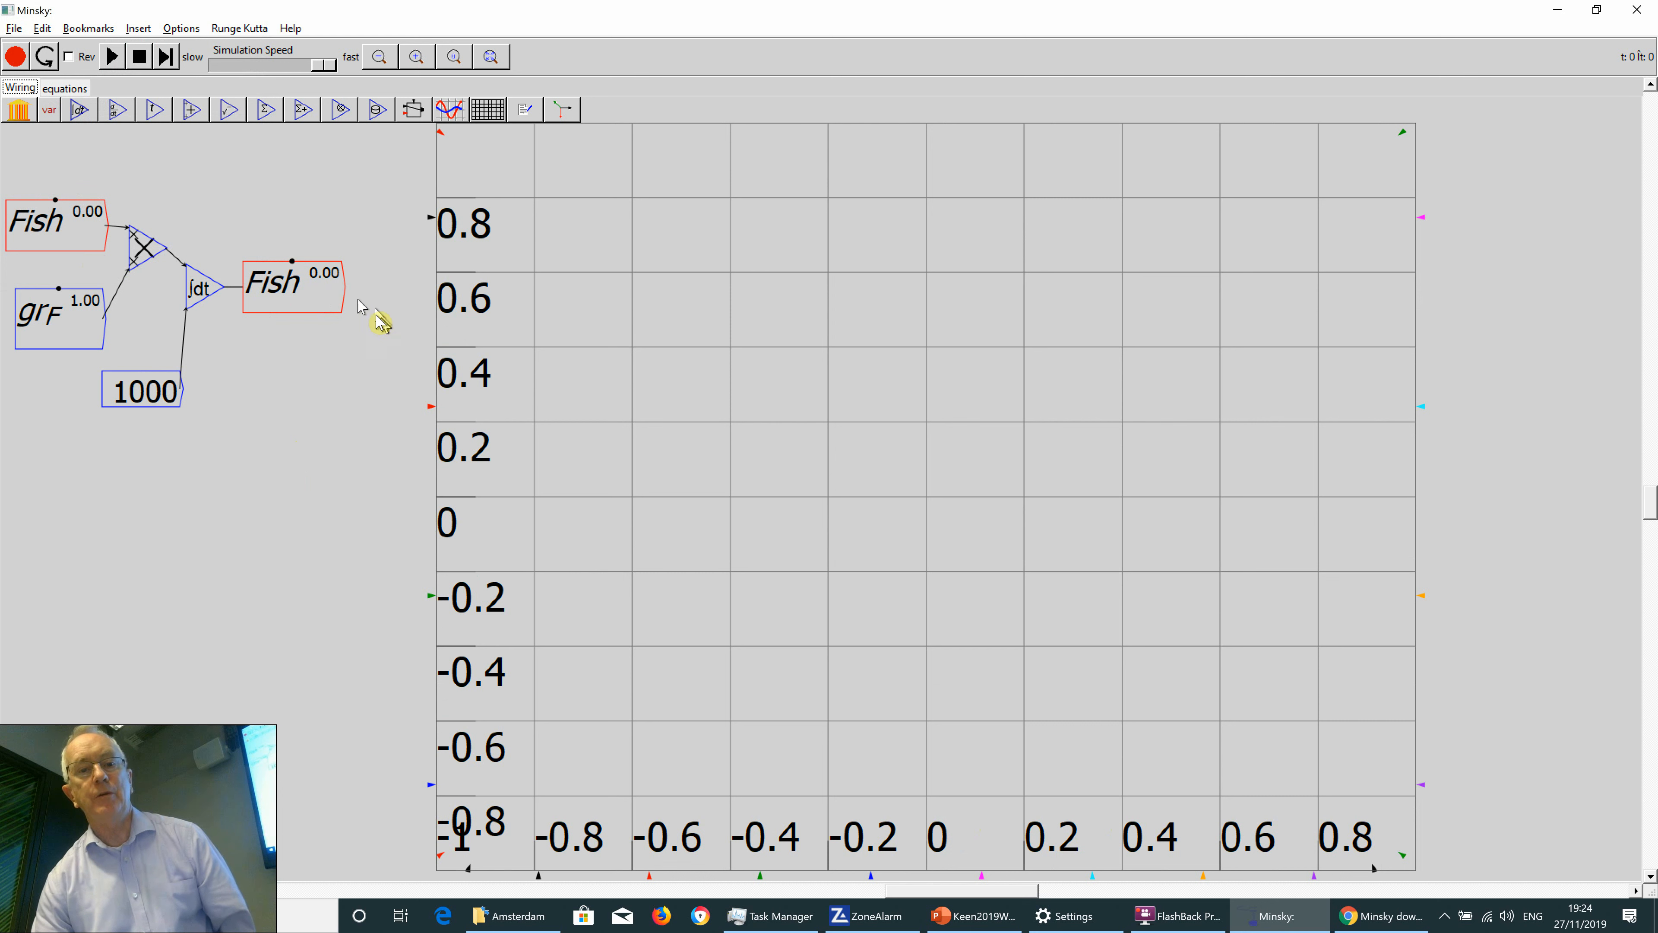
Wire the integral's Fish output into the plot's red left-hand input and run the simulation.
{"action": "left_click_drag", "start_coordinate": [330, 291], "coordinate": [430, 407]}
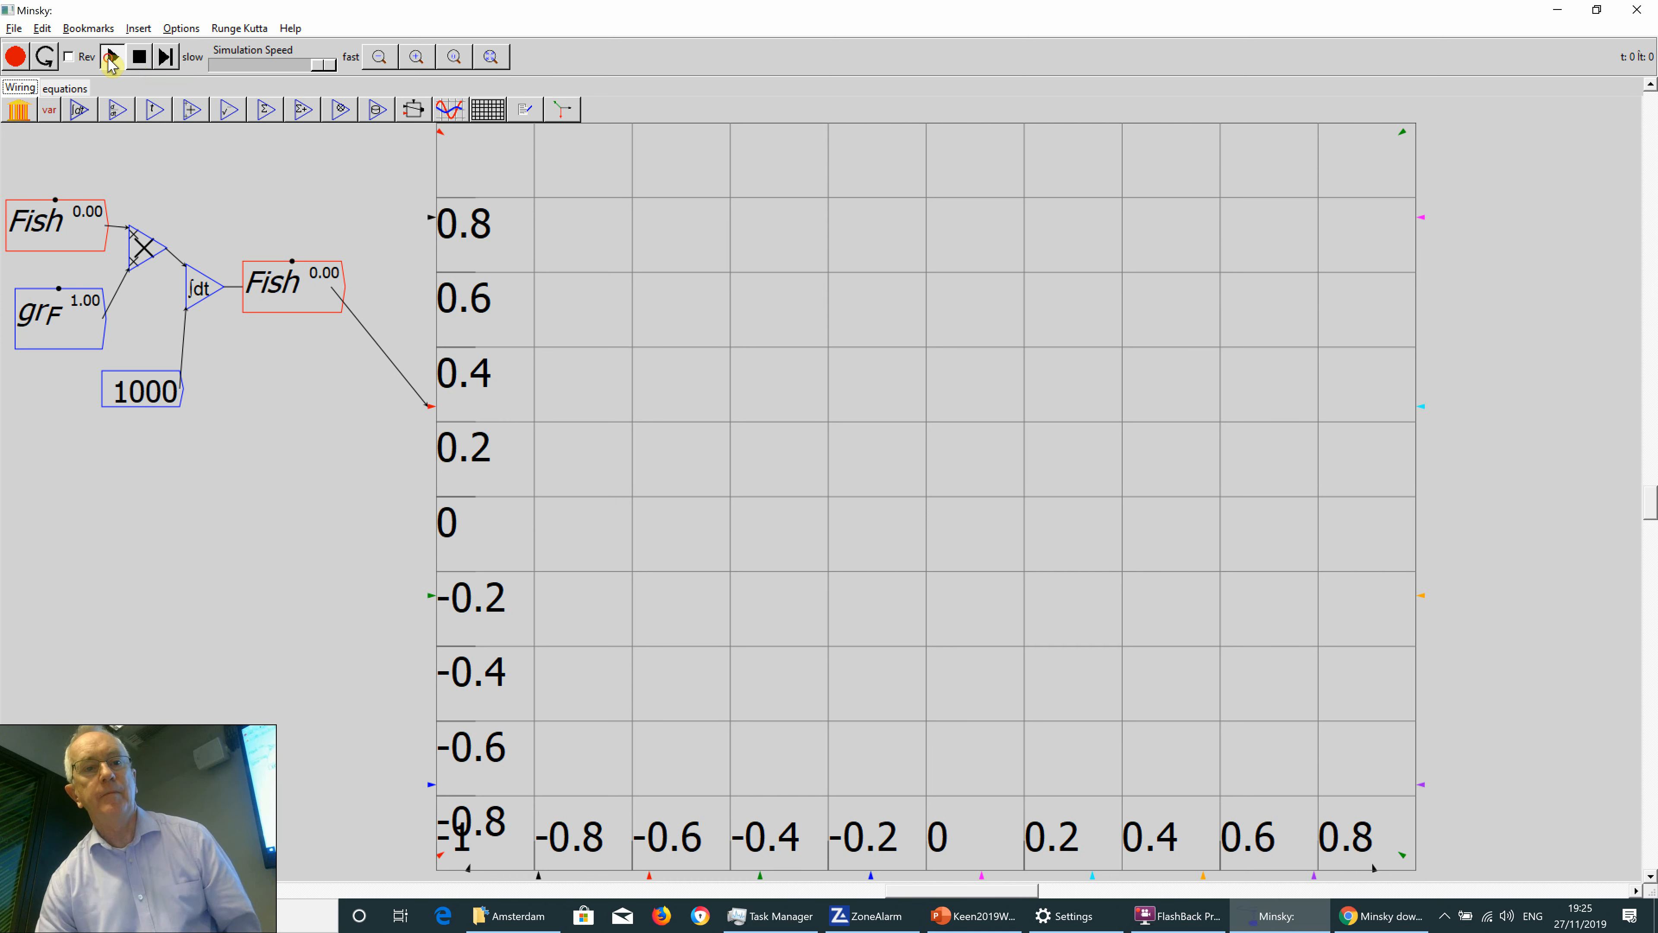
{"action": "left_click", "coordinate": [111, 57]}
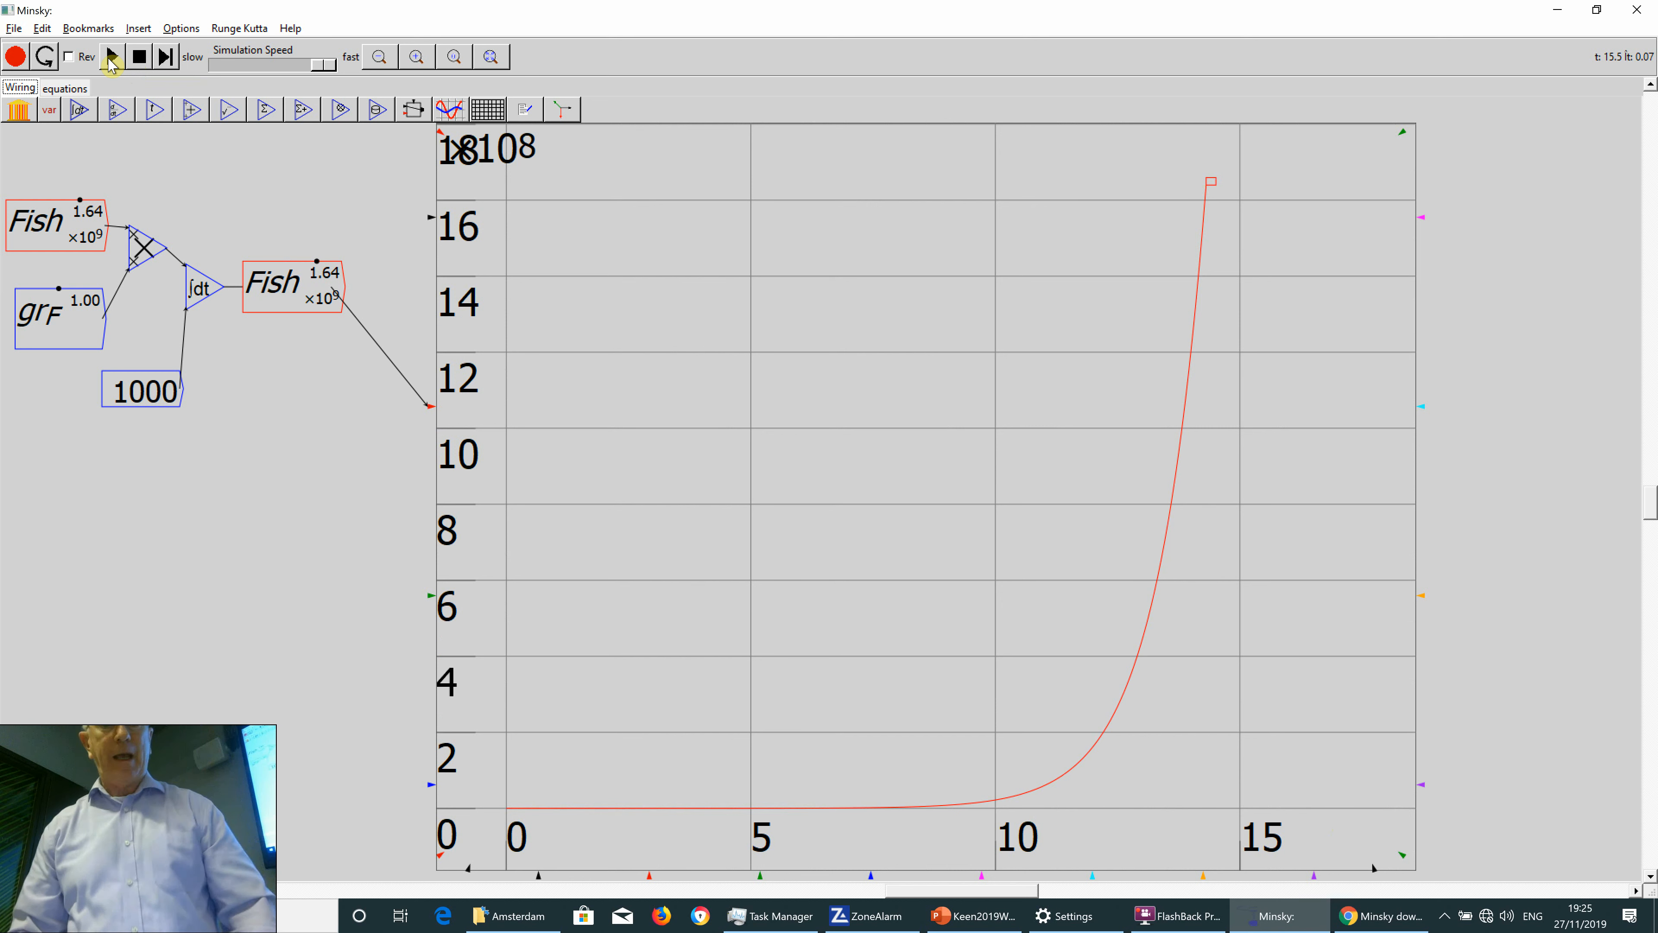
Open a second, empty Minsky window and maximize it.
{"action": "key", "text": "super"}
{"action": "type", "text": "min"}
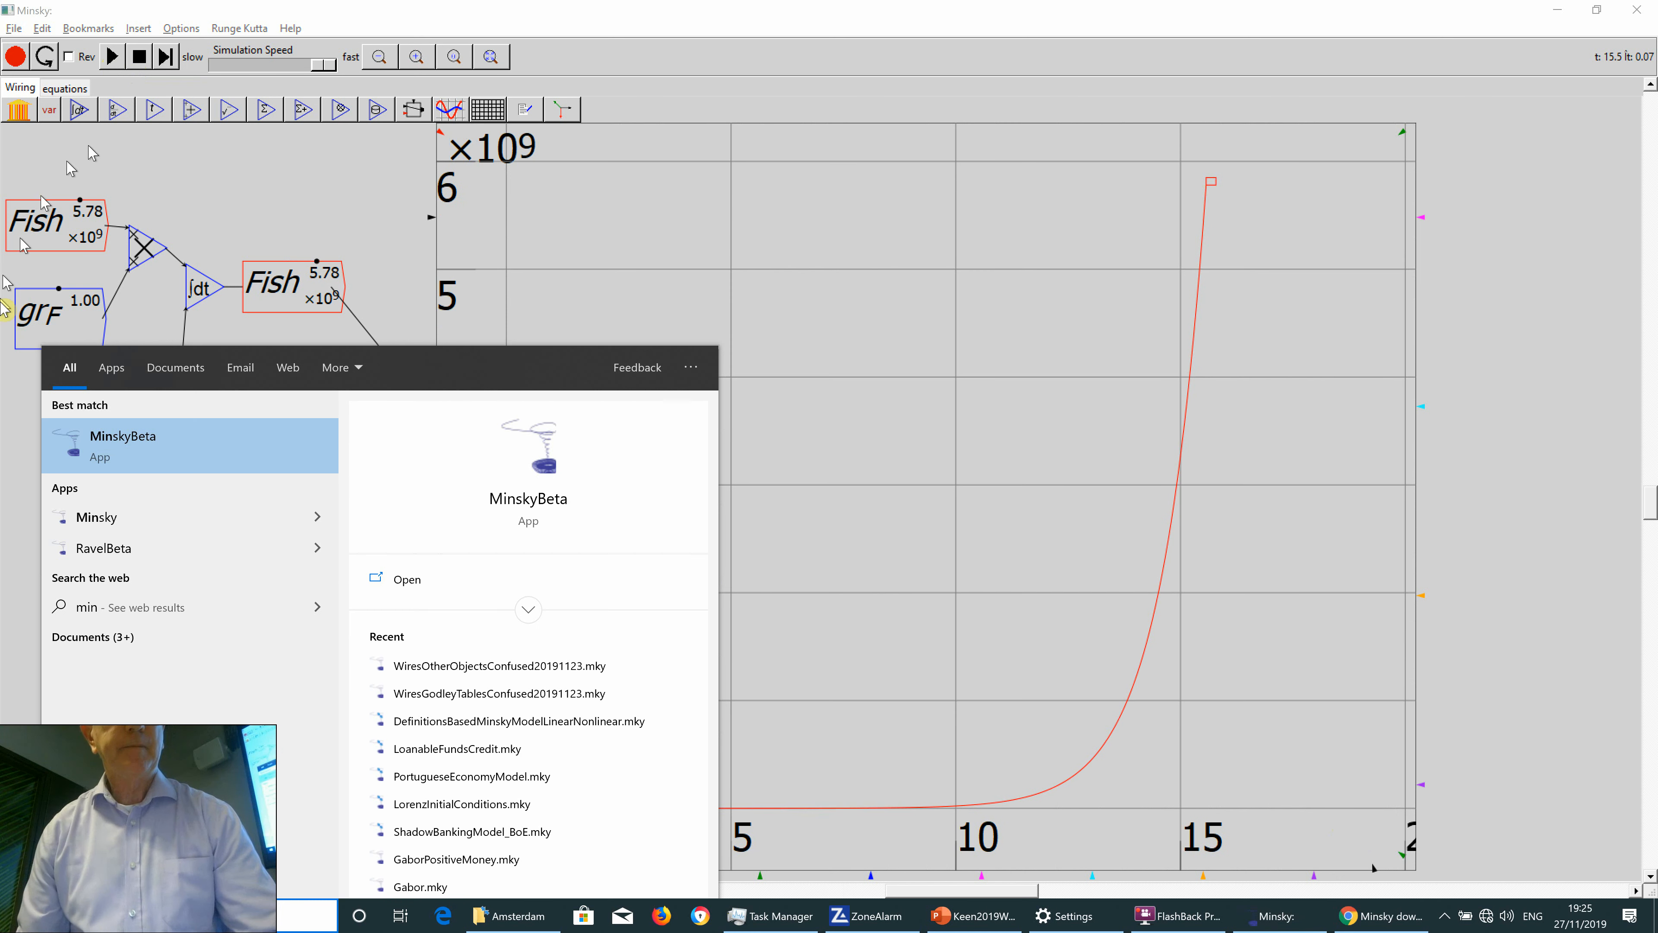
{"action": "left_click", "coordinate": [93, 523]}
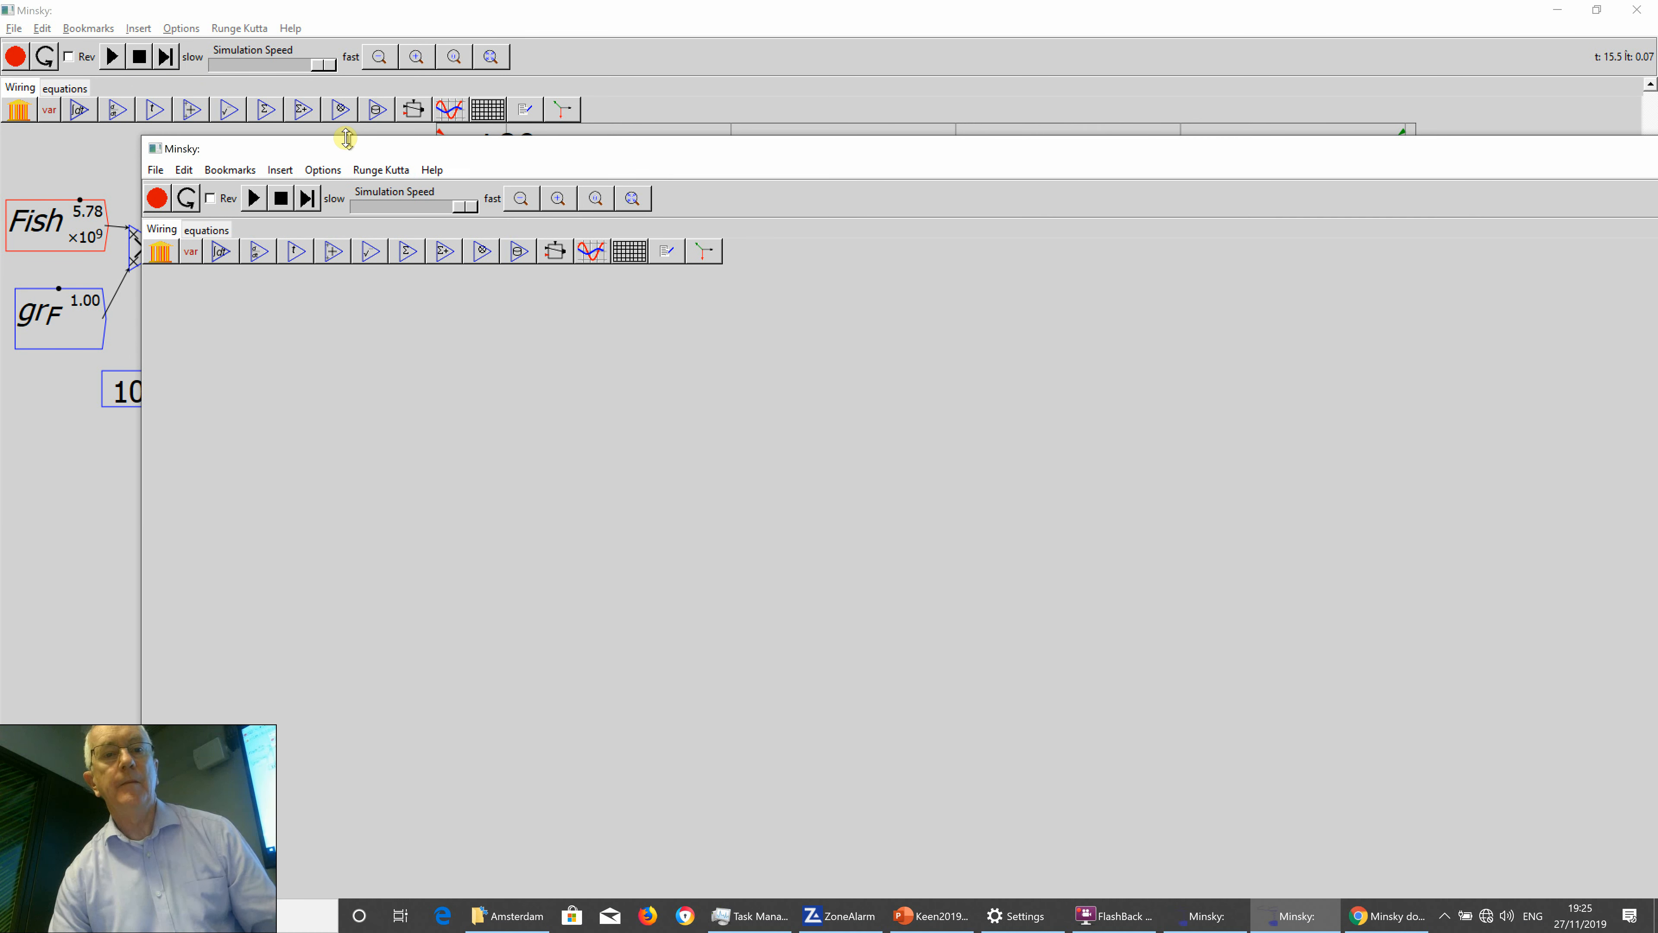
{"action": "double_click", "coordinate": [351, 150]}
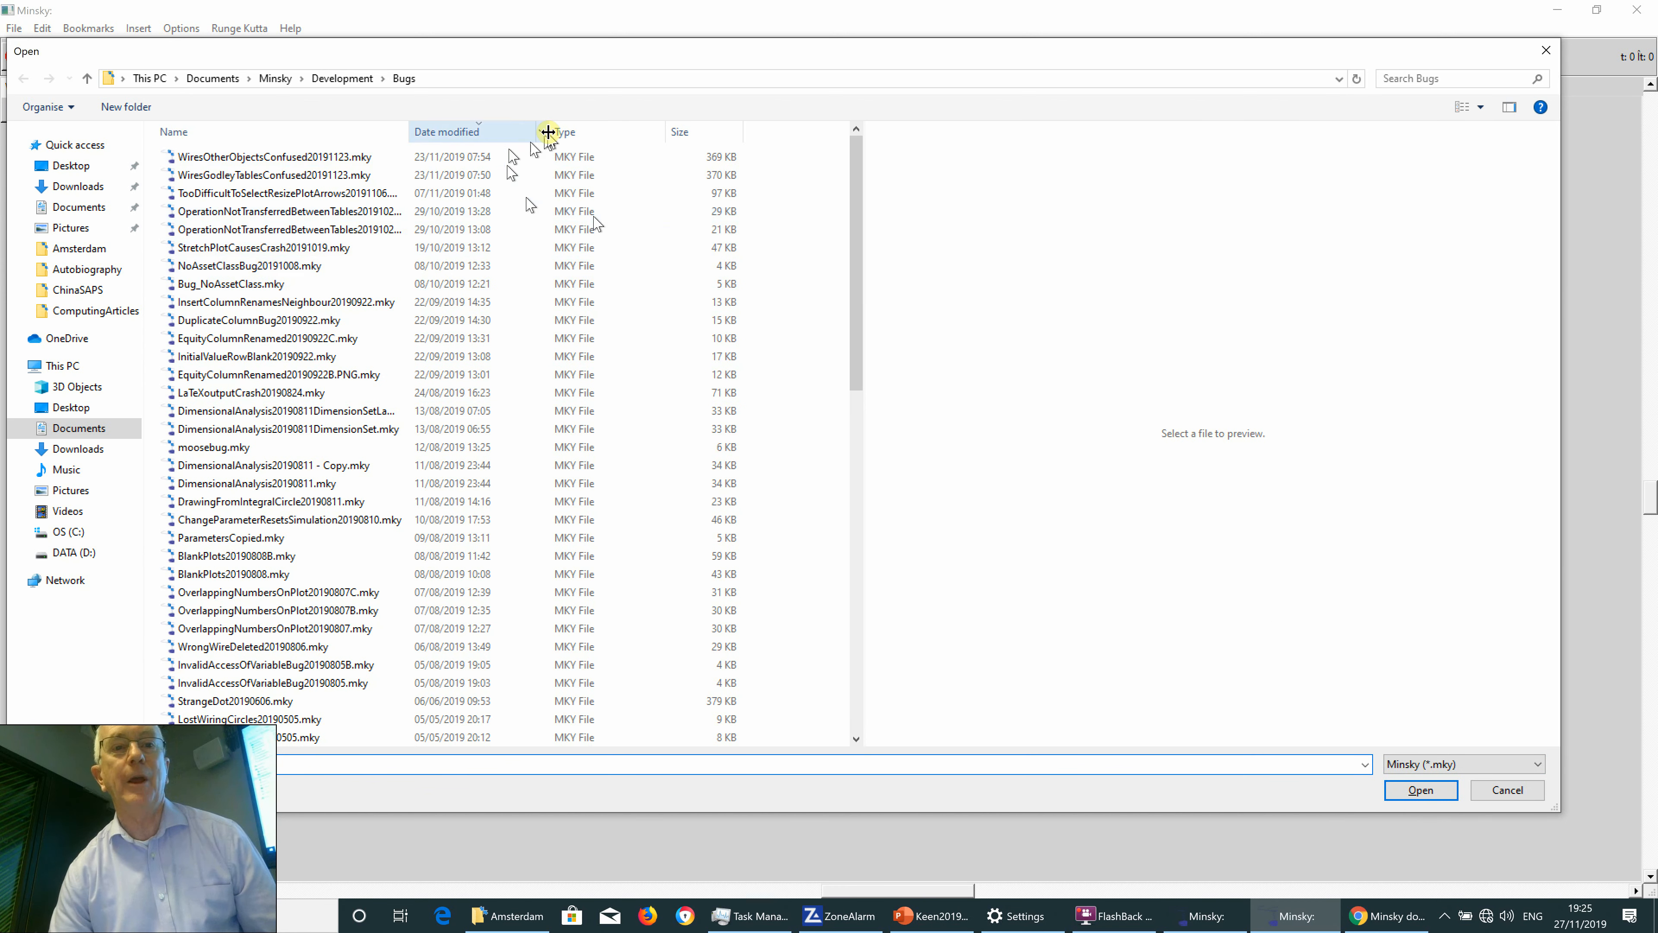
Search the Documents folder for *.mky files in the Open dialog.
{"action": "left_click", "coordinate": [216, 79]}
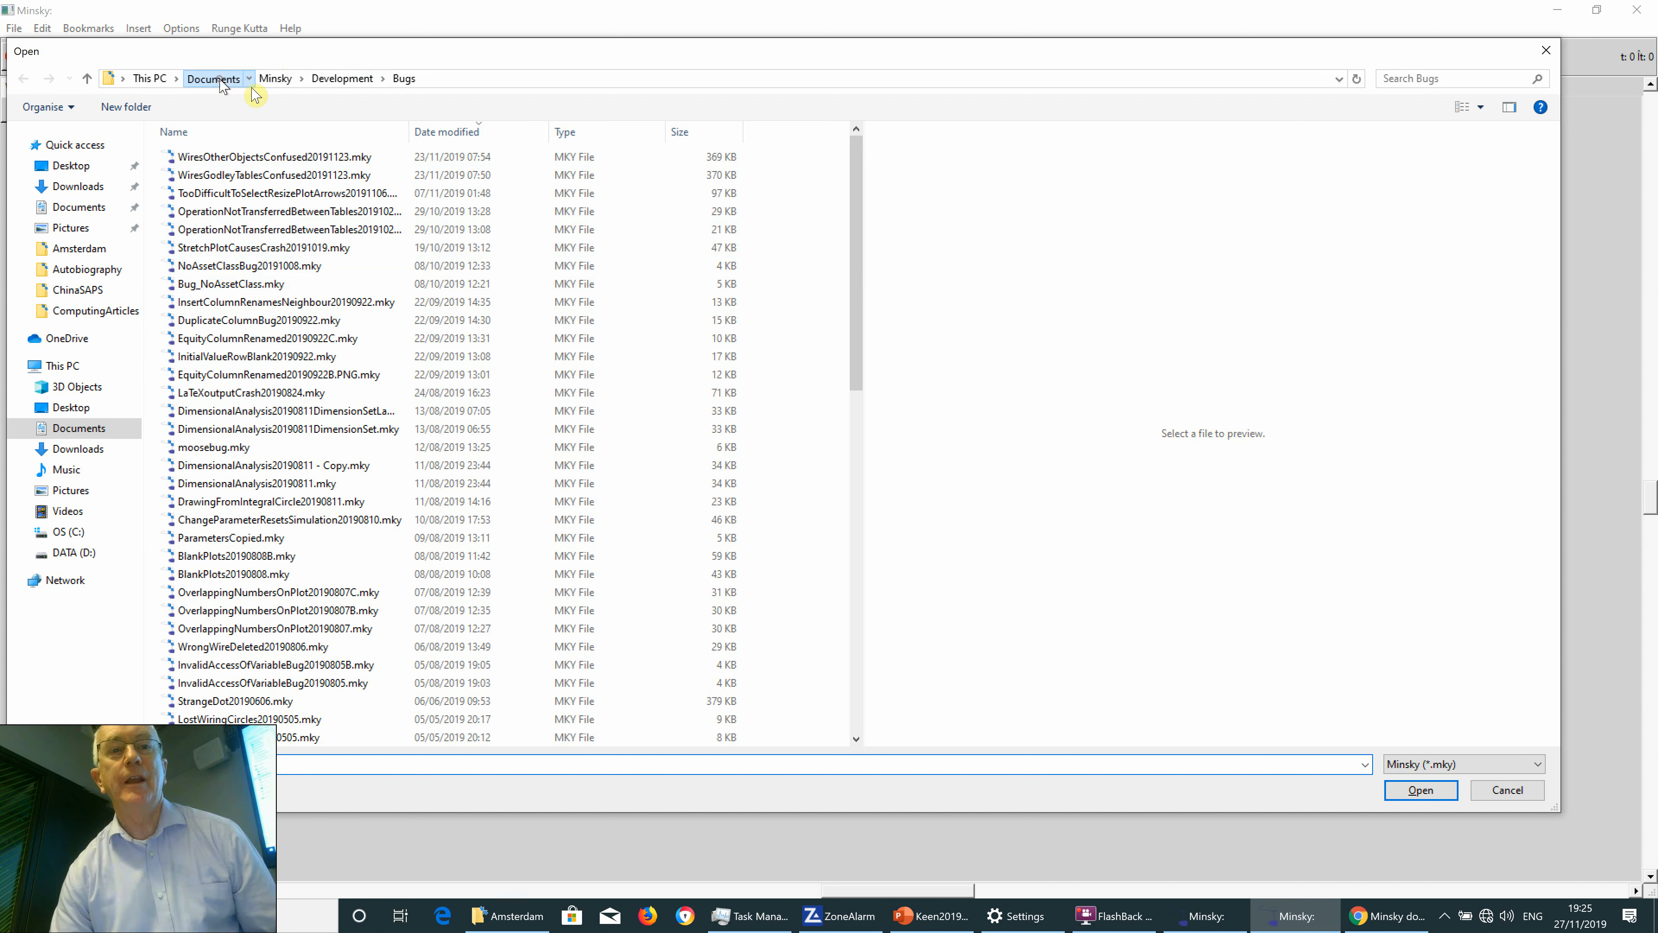
{"action": "left_click", "coordinate": [1393, 81]}
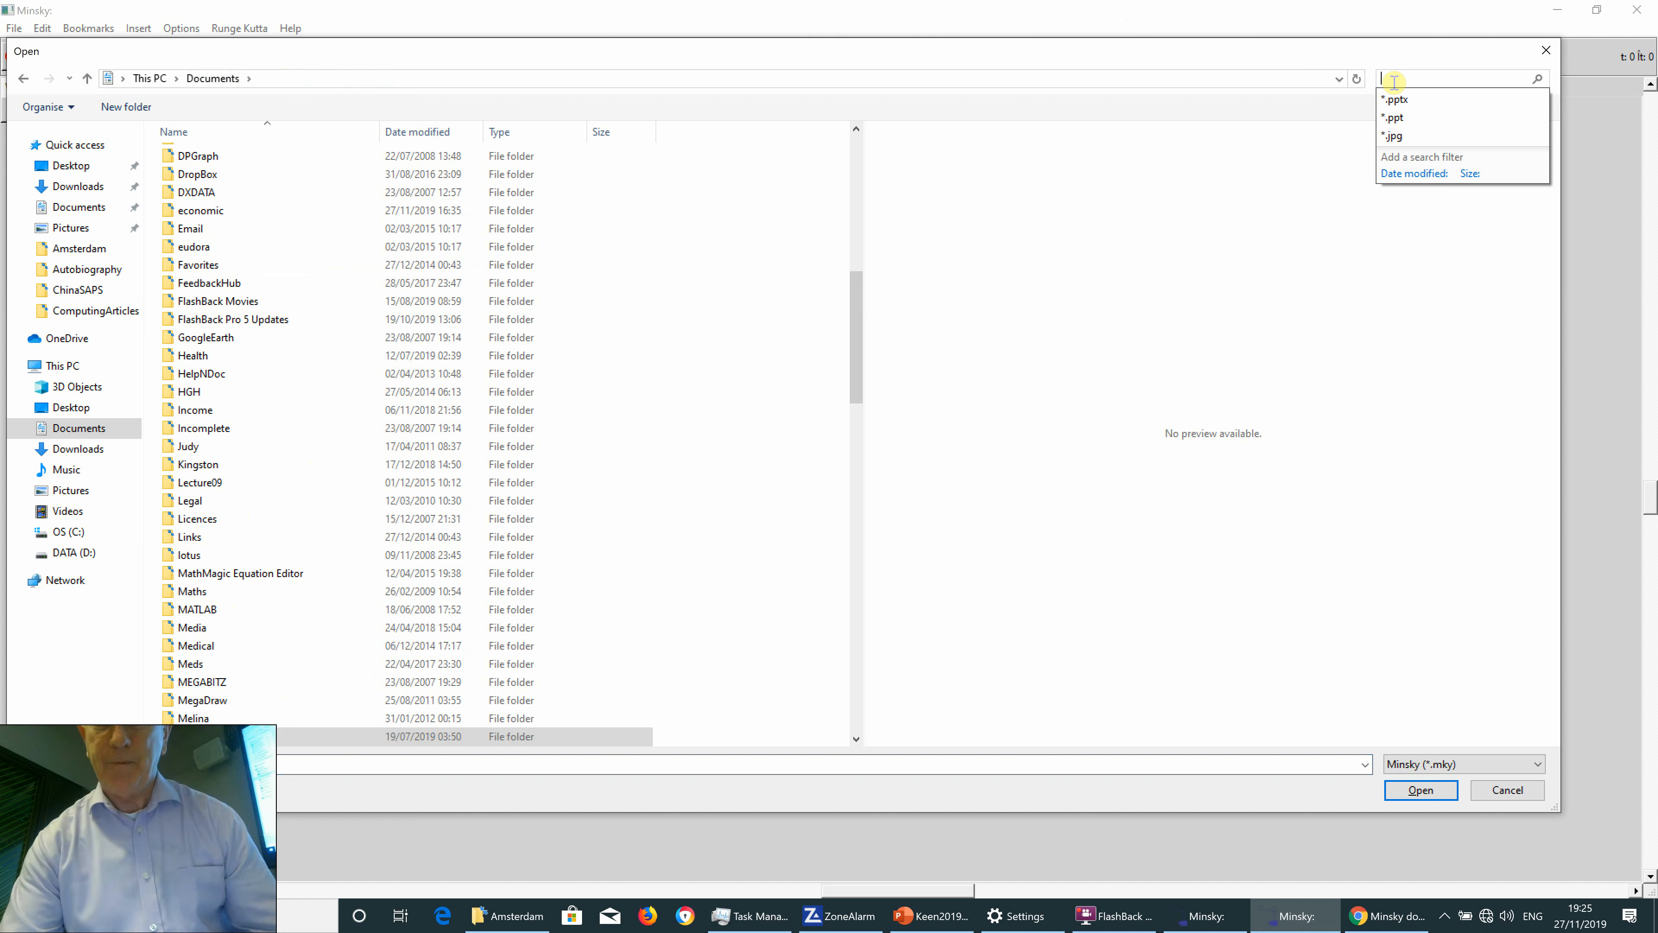
{"action": "type", "text": "*.mky"}
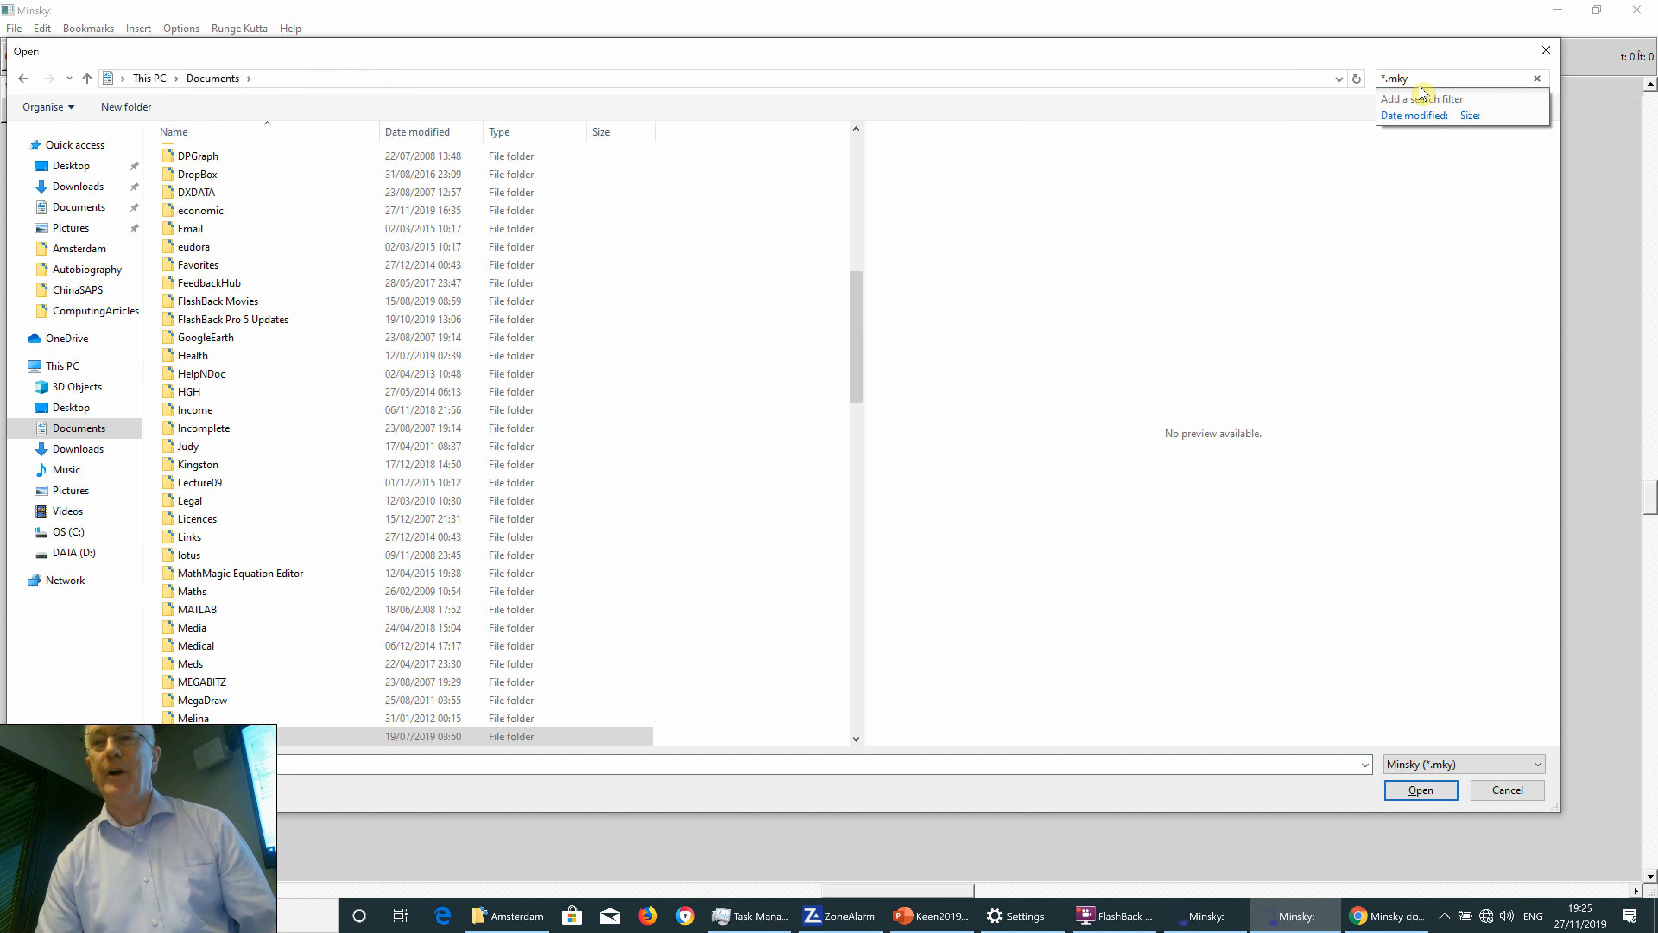
{"action": "key", "text": "Return"}
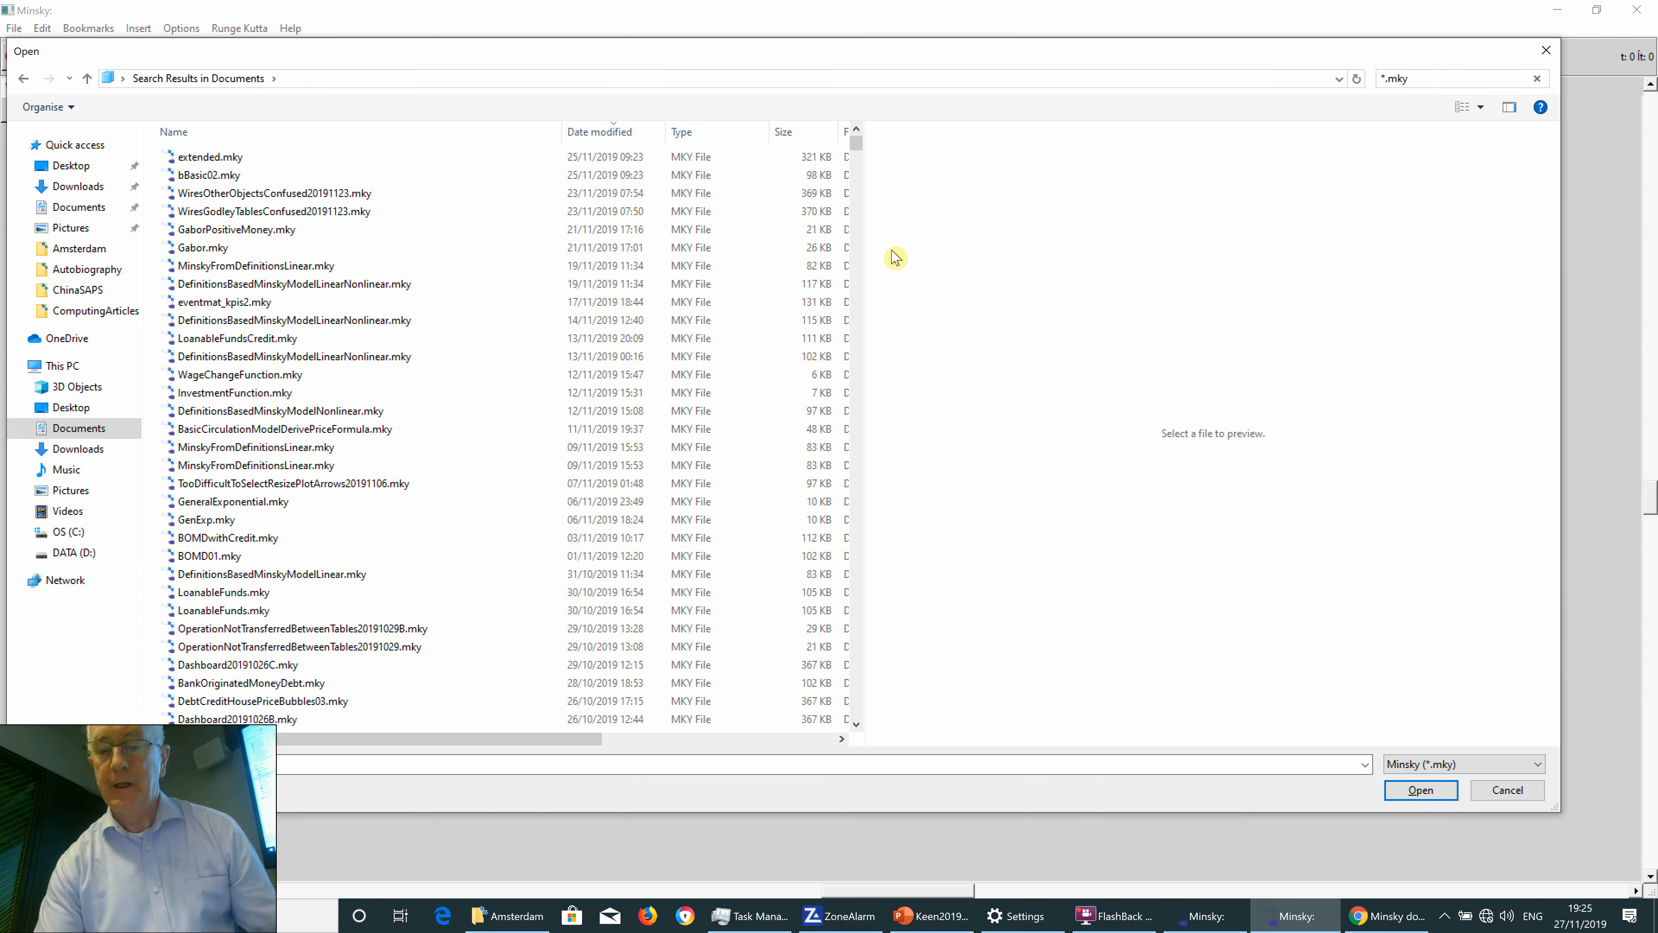
Narrow the file search to doubl*.mky and open the most recent DoublePendulum.mky.
{"action": "key", "text": "ctrl+f"}
{"action": "key", "text": "Home"}
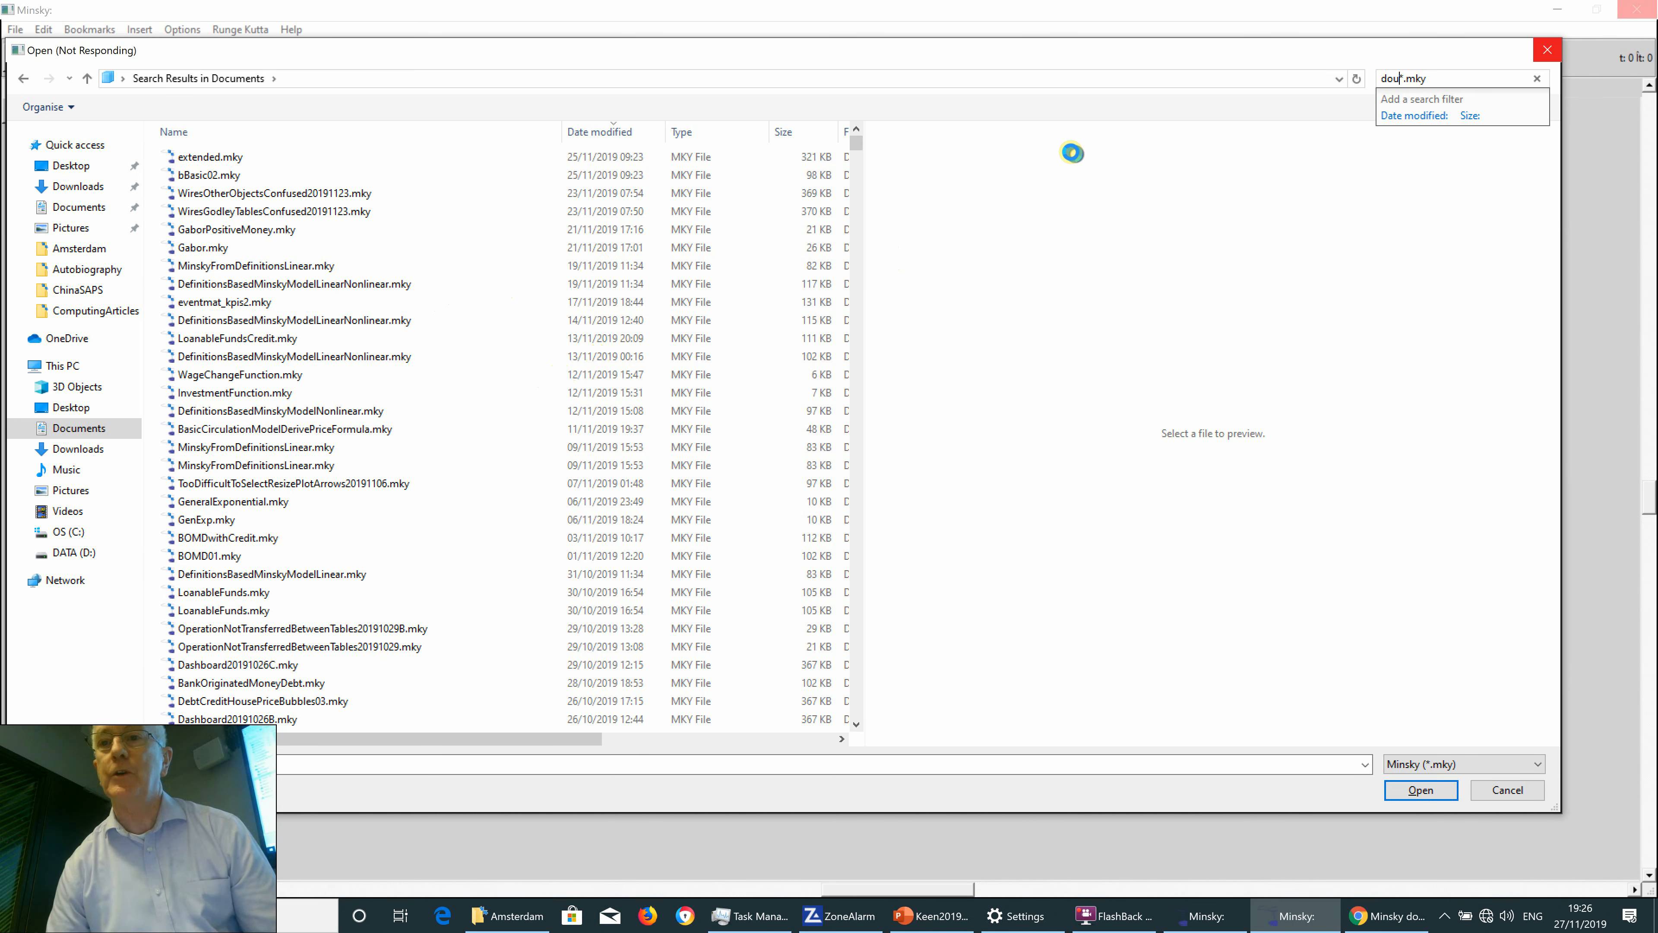
{"action": "left_click_drag", "start_coordinate": [1345, 55], "coordinate": [1351, 52]}
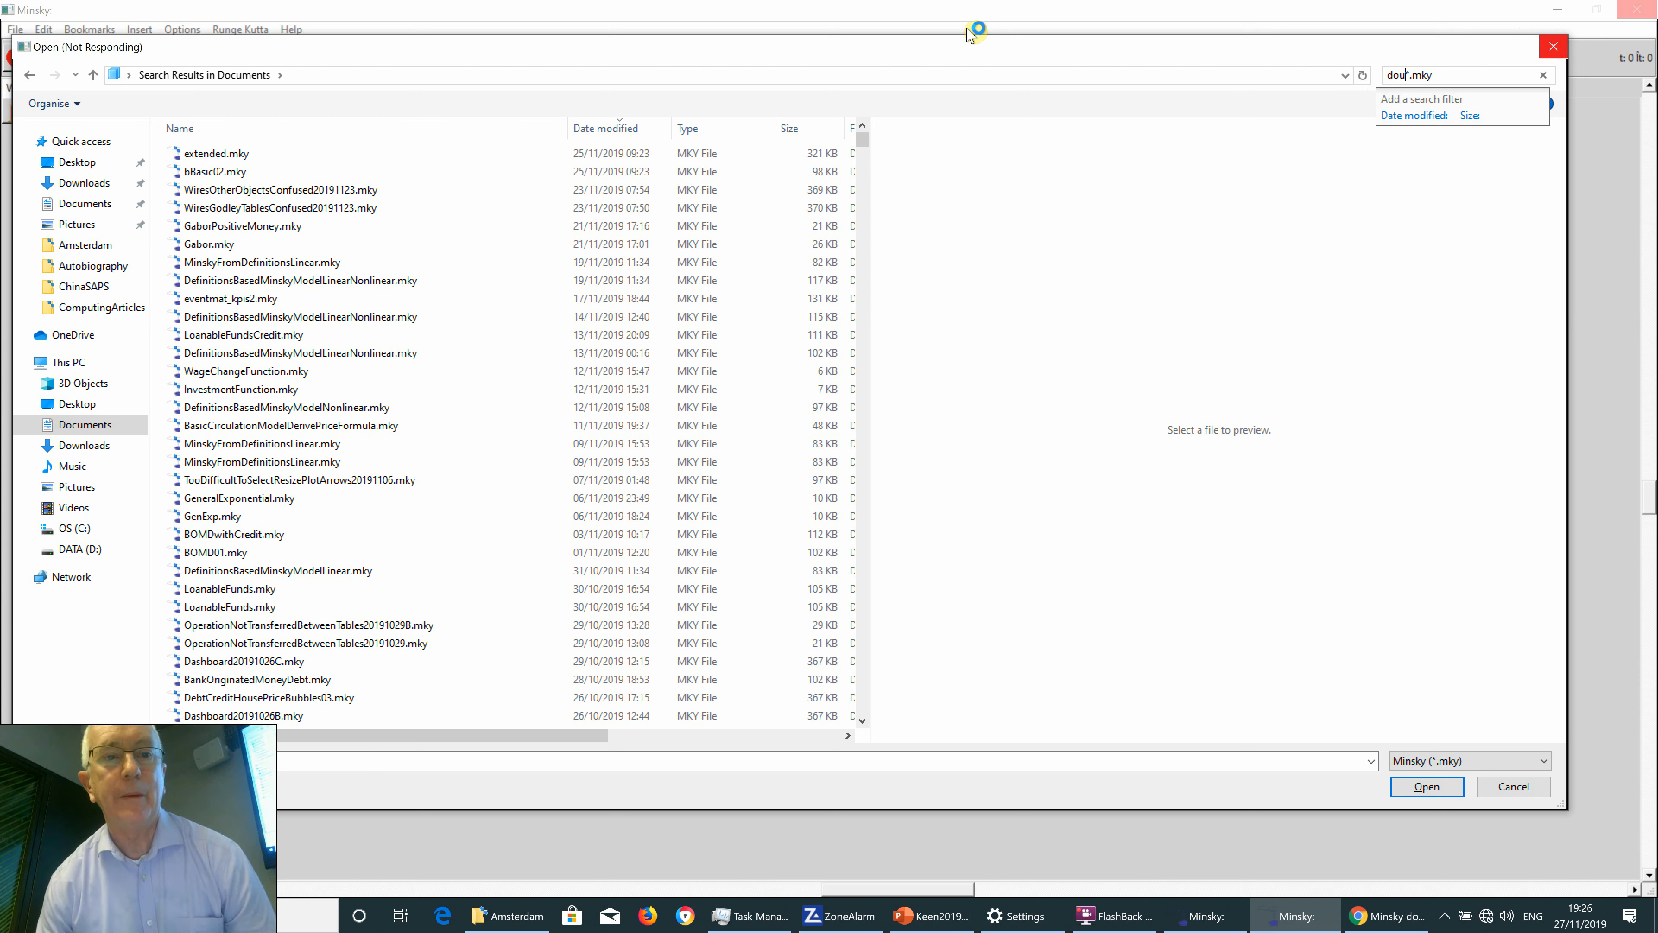
{"action": "type", "text": "bl"}
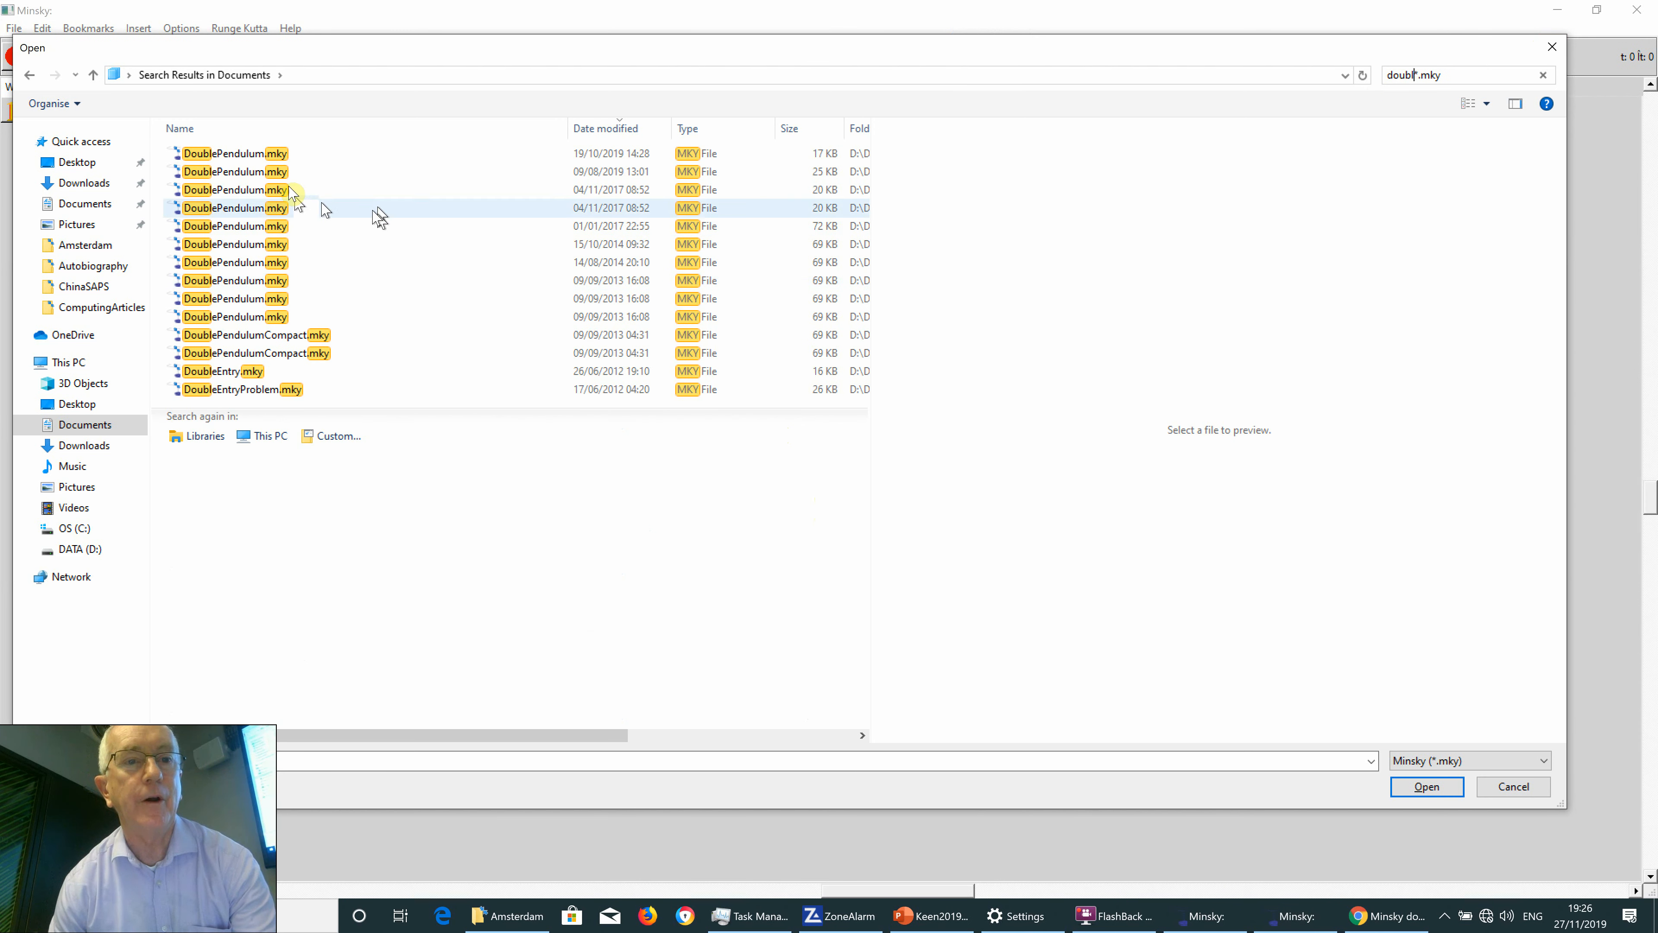
{"action": "double_click", "coordinate": [264, 156]}
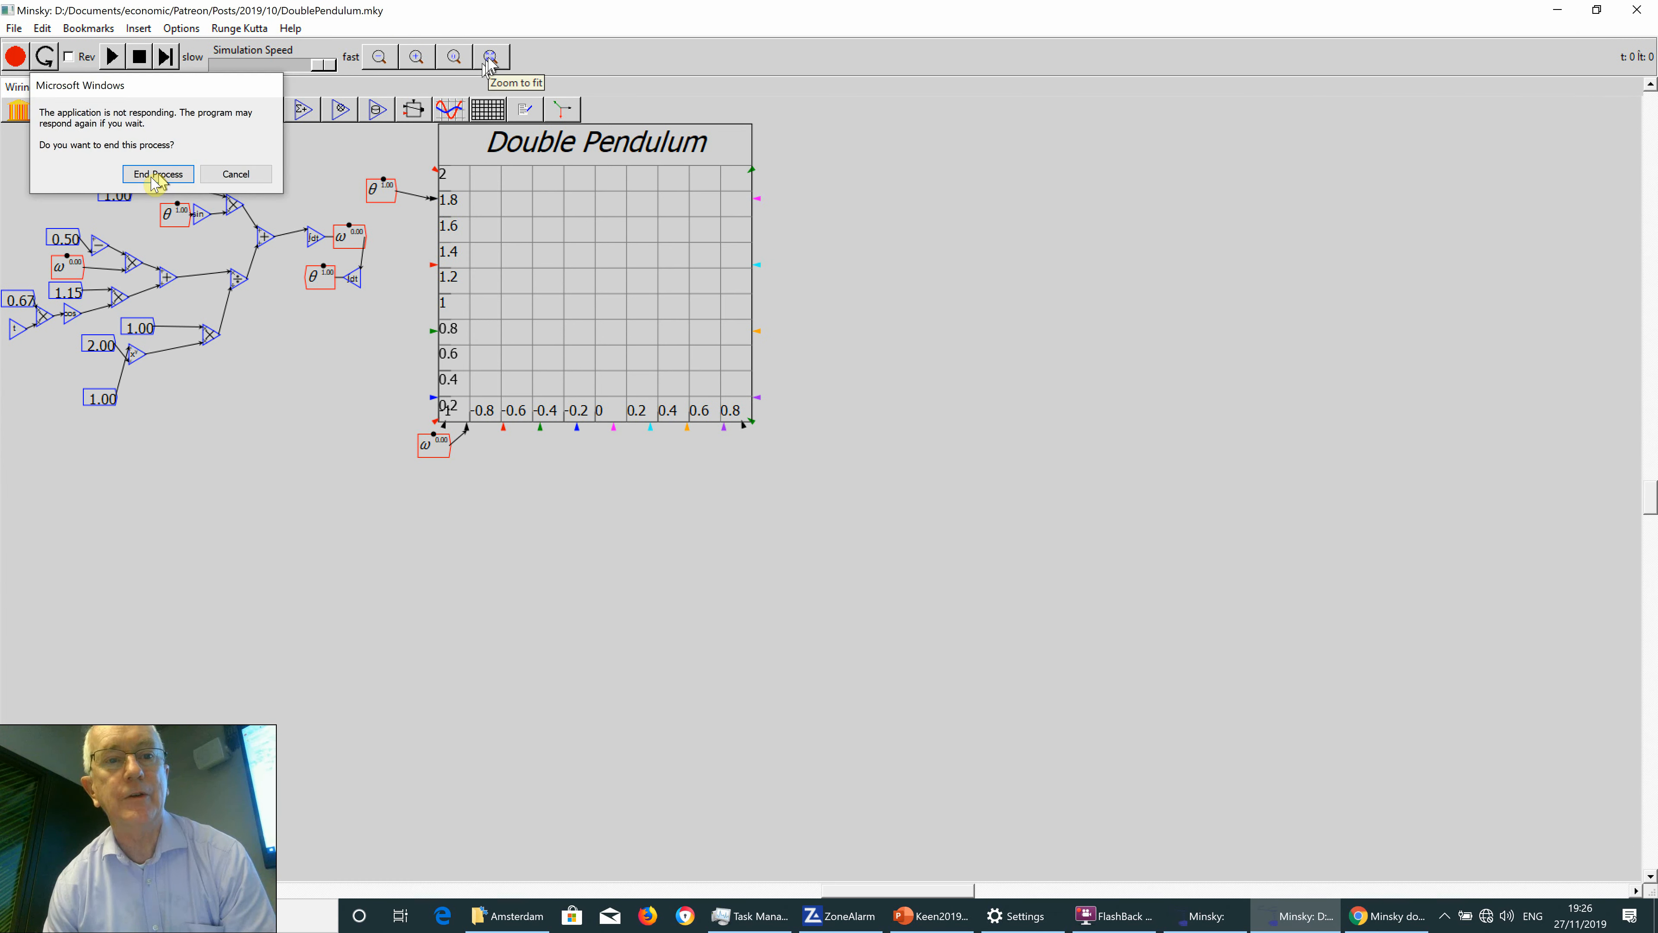
End the process that is not responding, fit the Double Pendulum model to the window and run its simulation.
{"action": "left_click", "coordinate": [157, 175]}
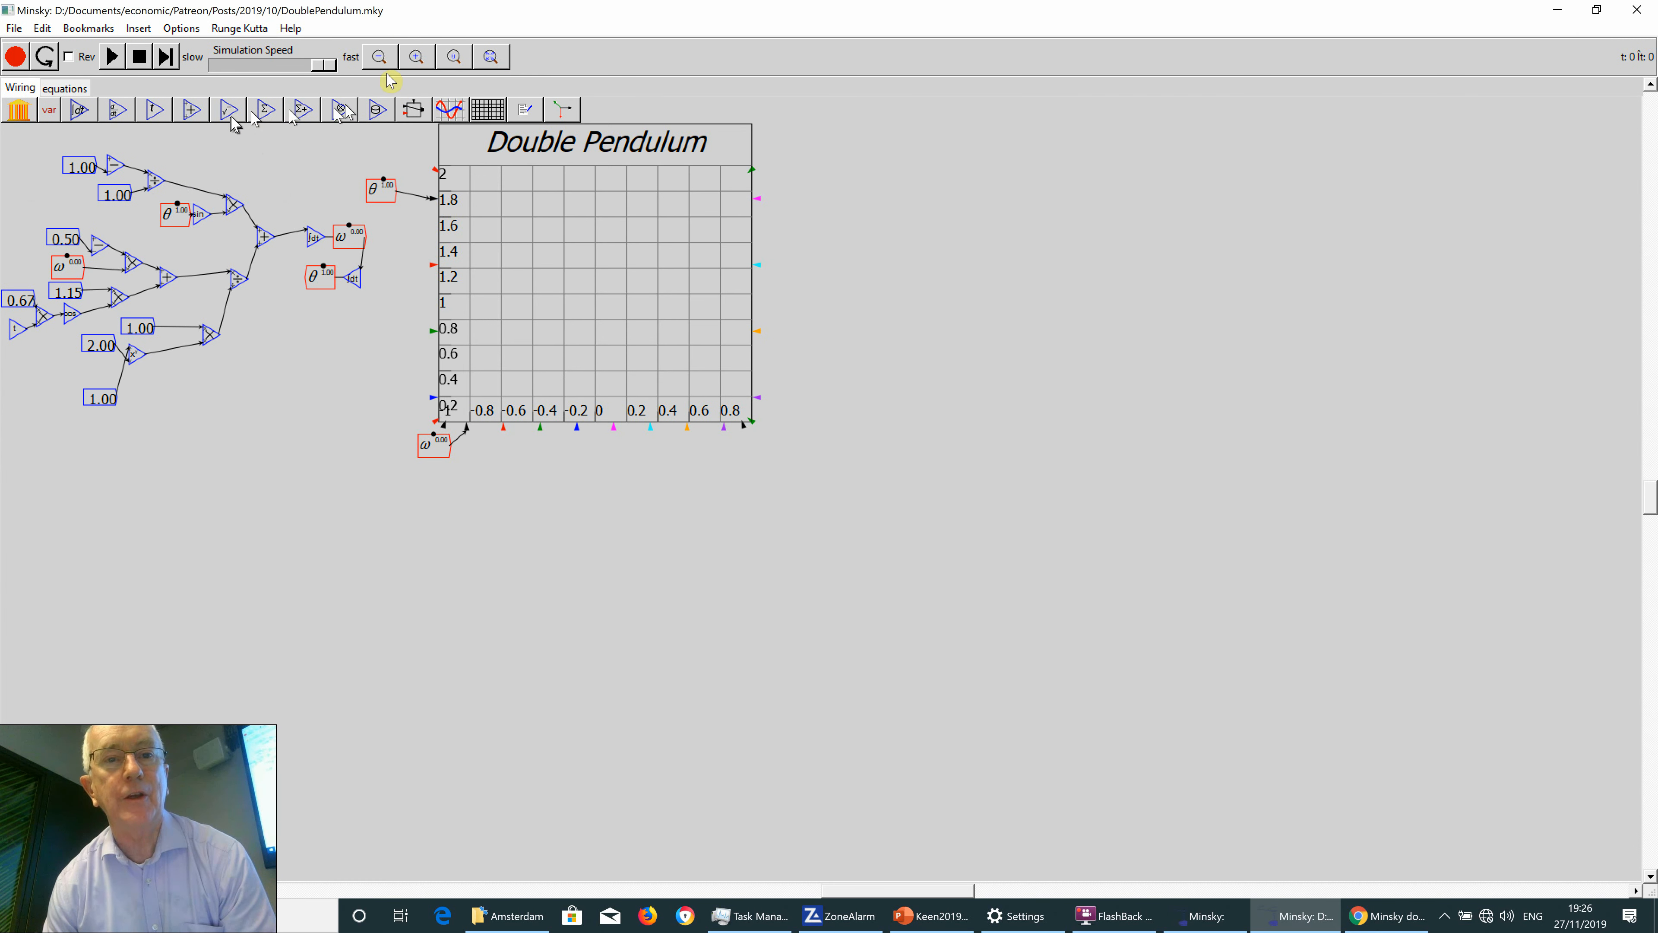
{"action": "left_click", "coordinate": [486, 65]}
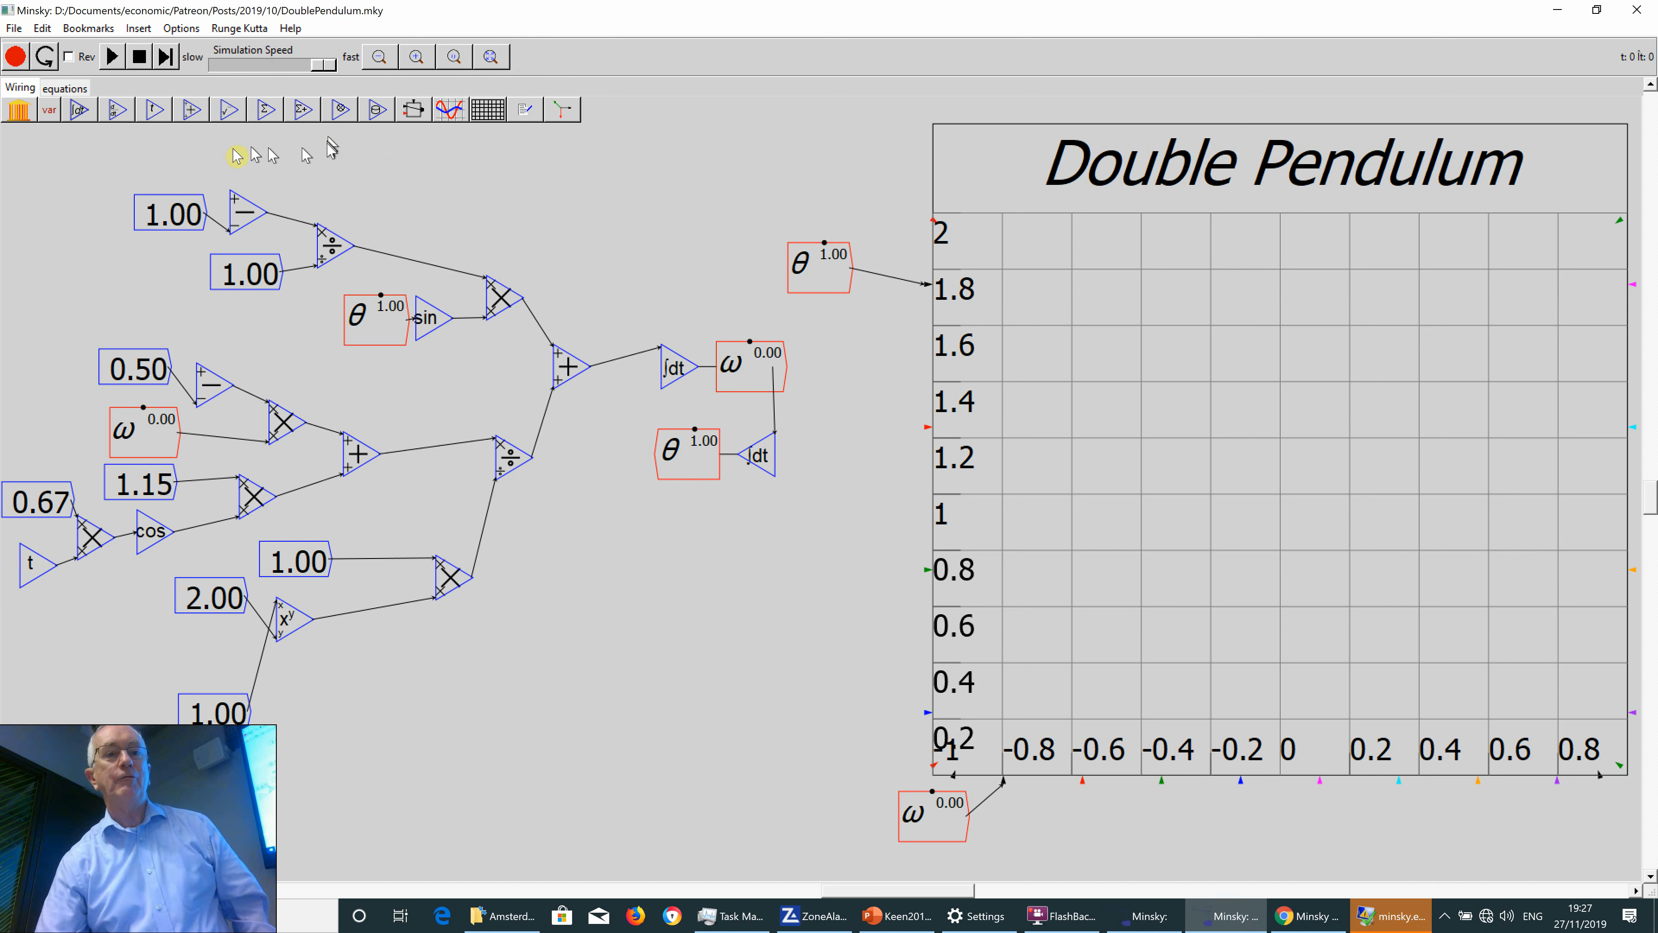
{"action": "left_click", "coordinate": [111, 57]}
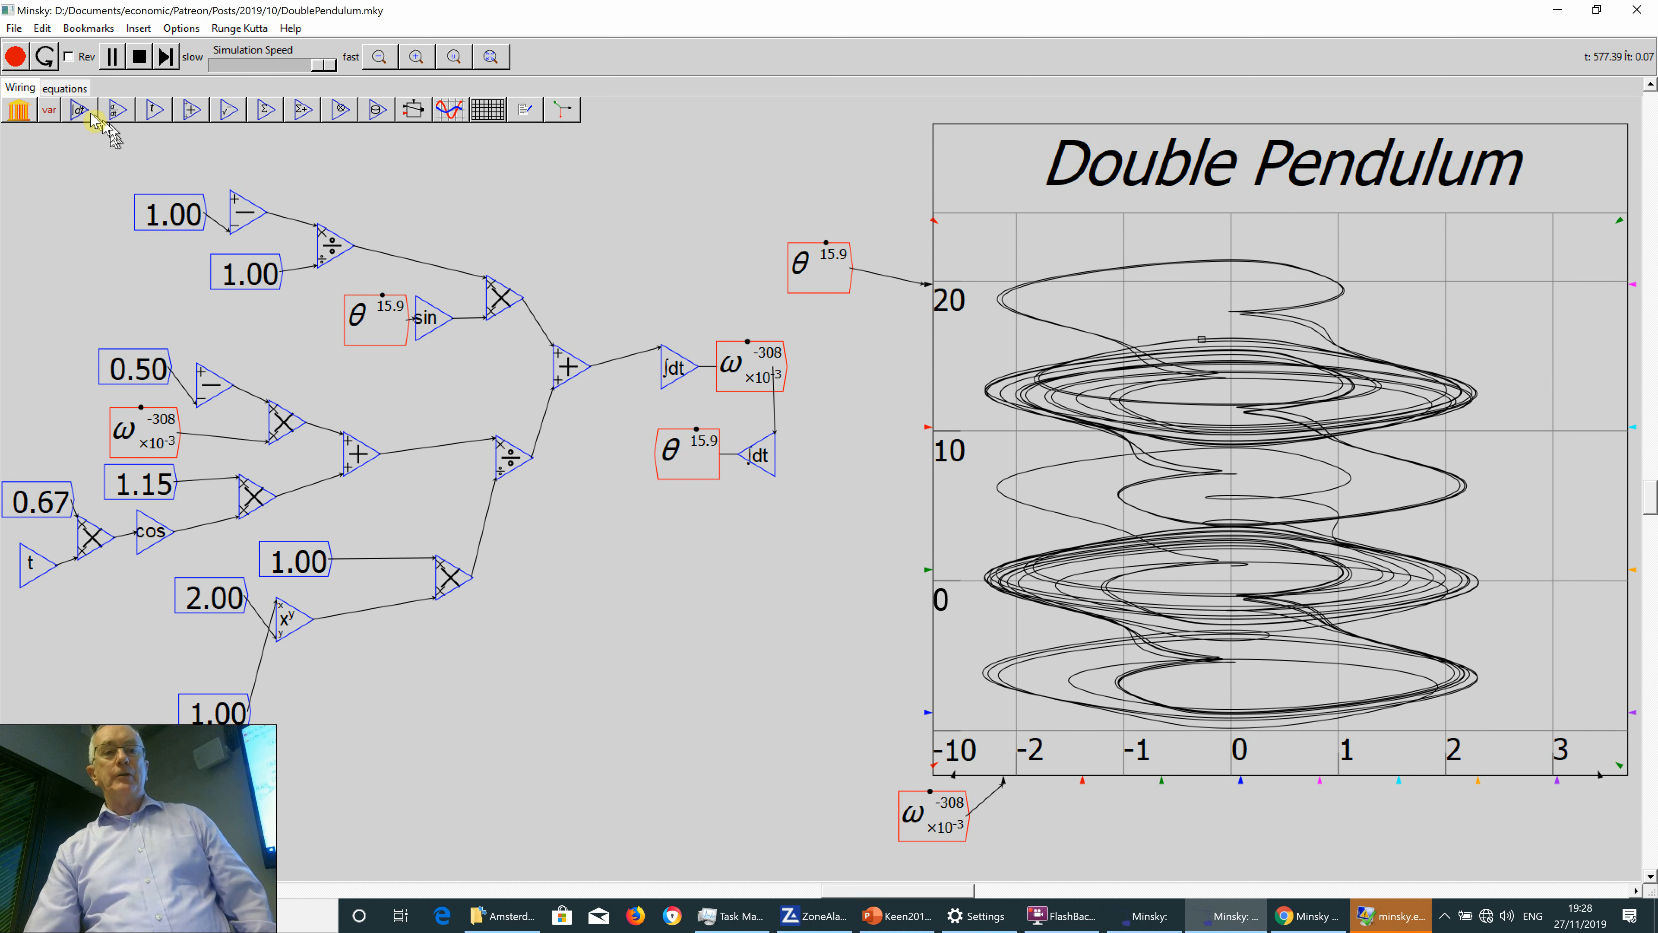
Examine the Double Pendulum model's differential equations alongside its wiring and pause the simulation.
{"action": "left_click", "coordinate": [59, 89]}
{"action": "left_click_drag", "start_coordinate": [62, 135], "coordinate": [396, 186]}
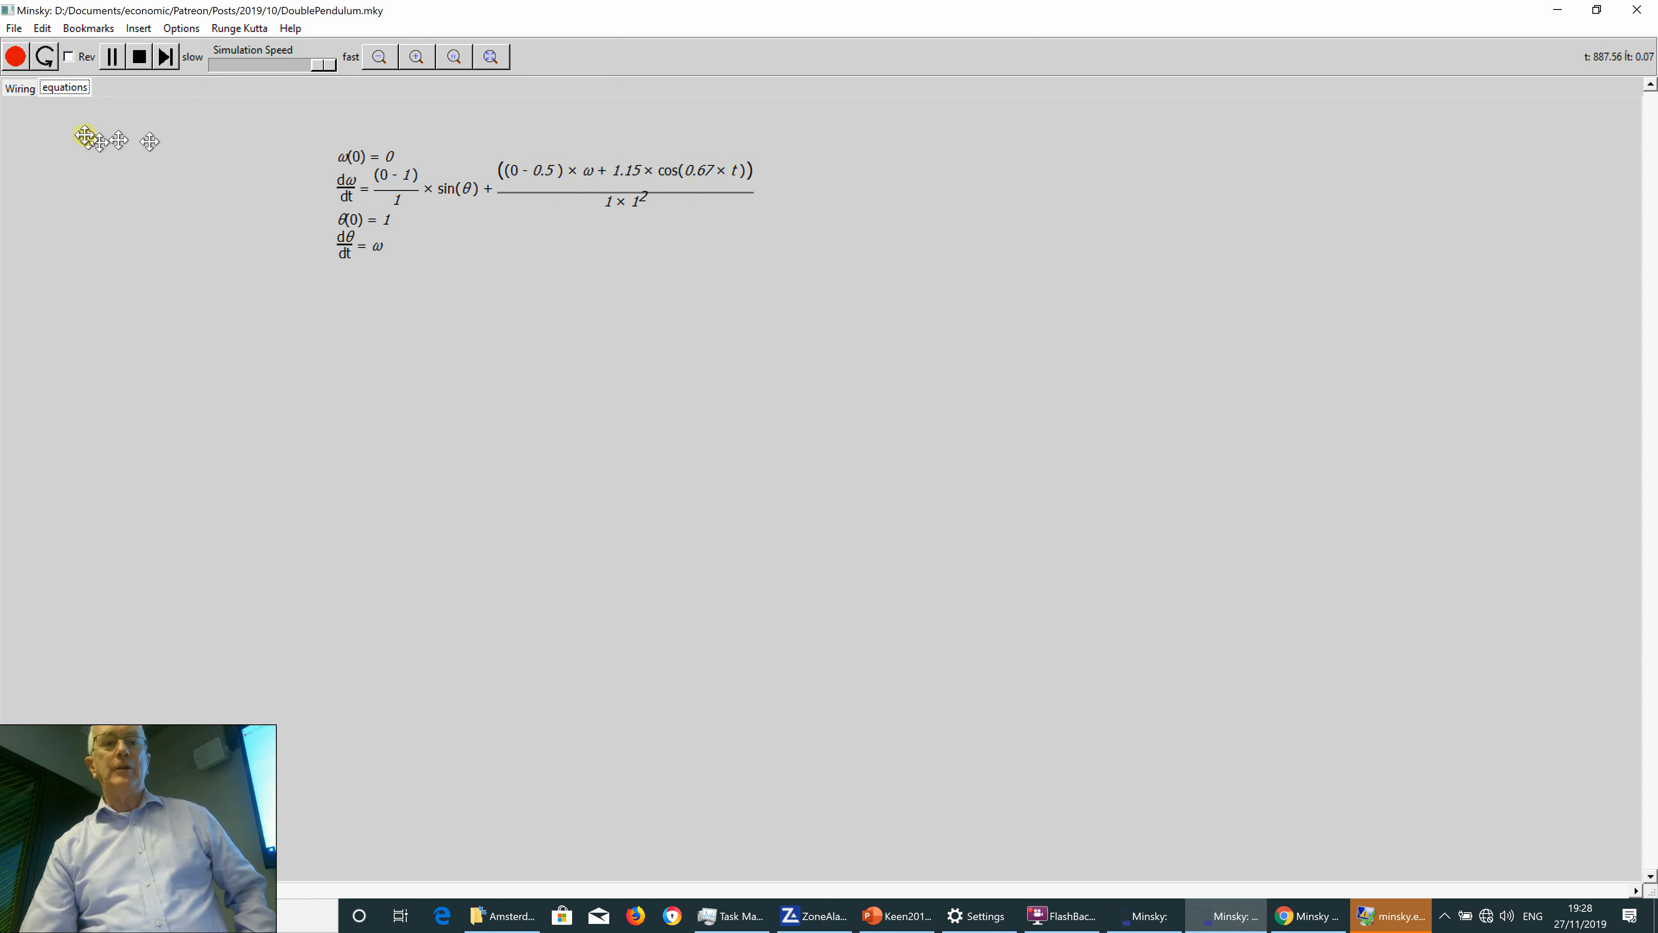
{"action": "left_click", "coordinate": [18, 89]}
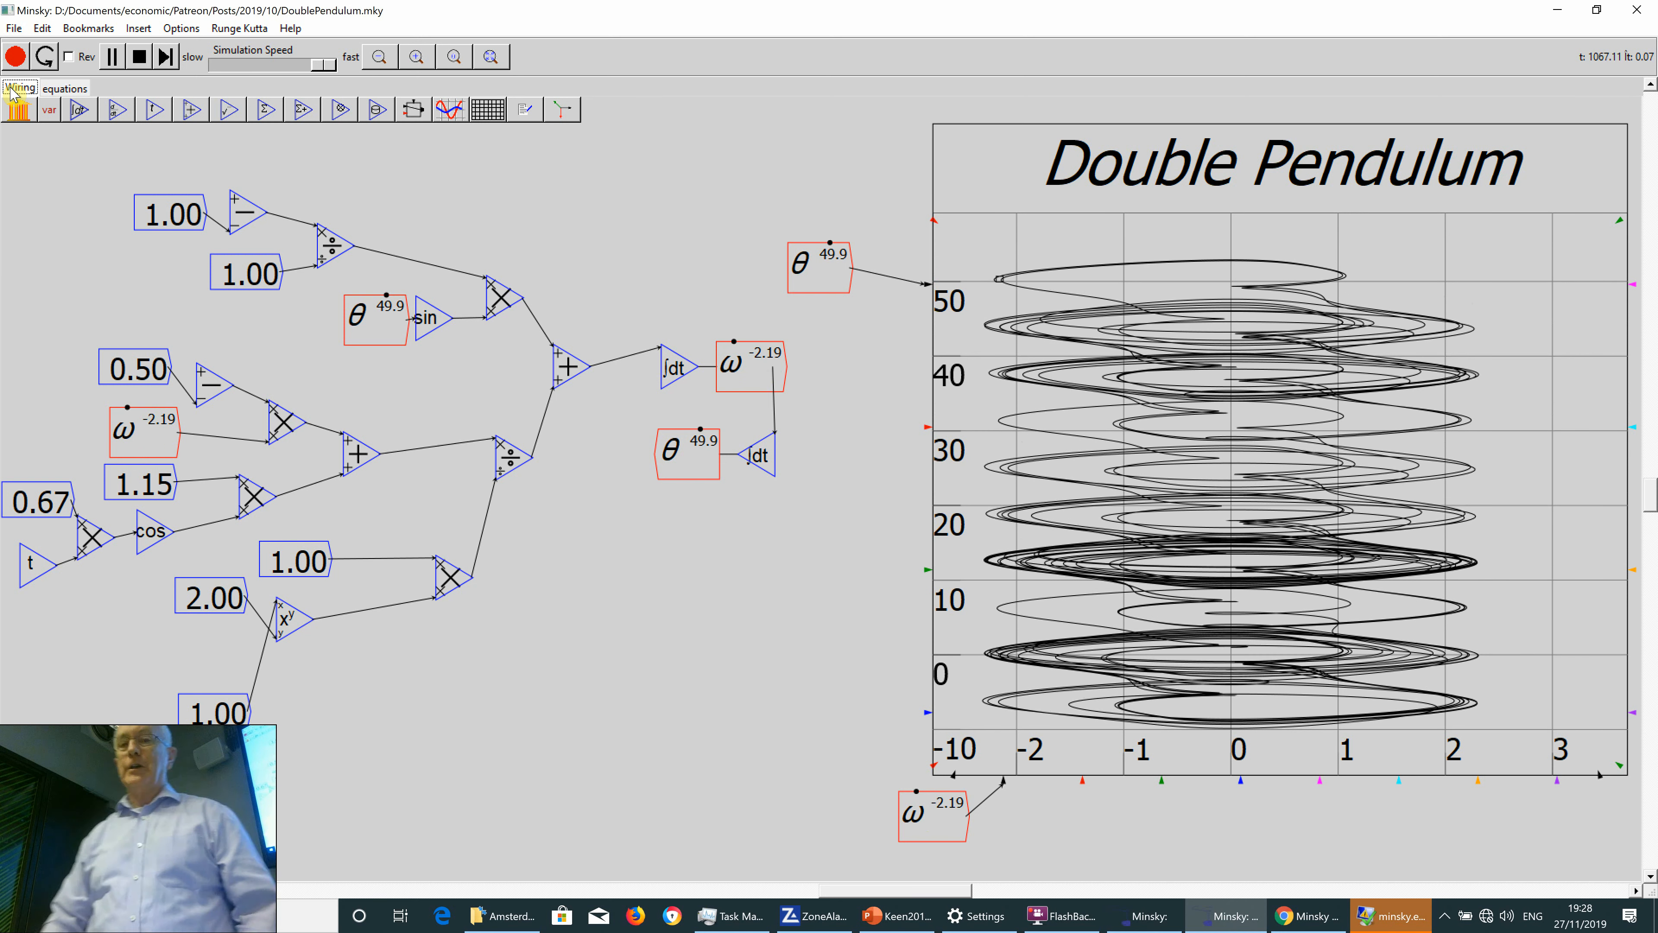
{"action": "left_click", "coordinate": [112, 59]}
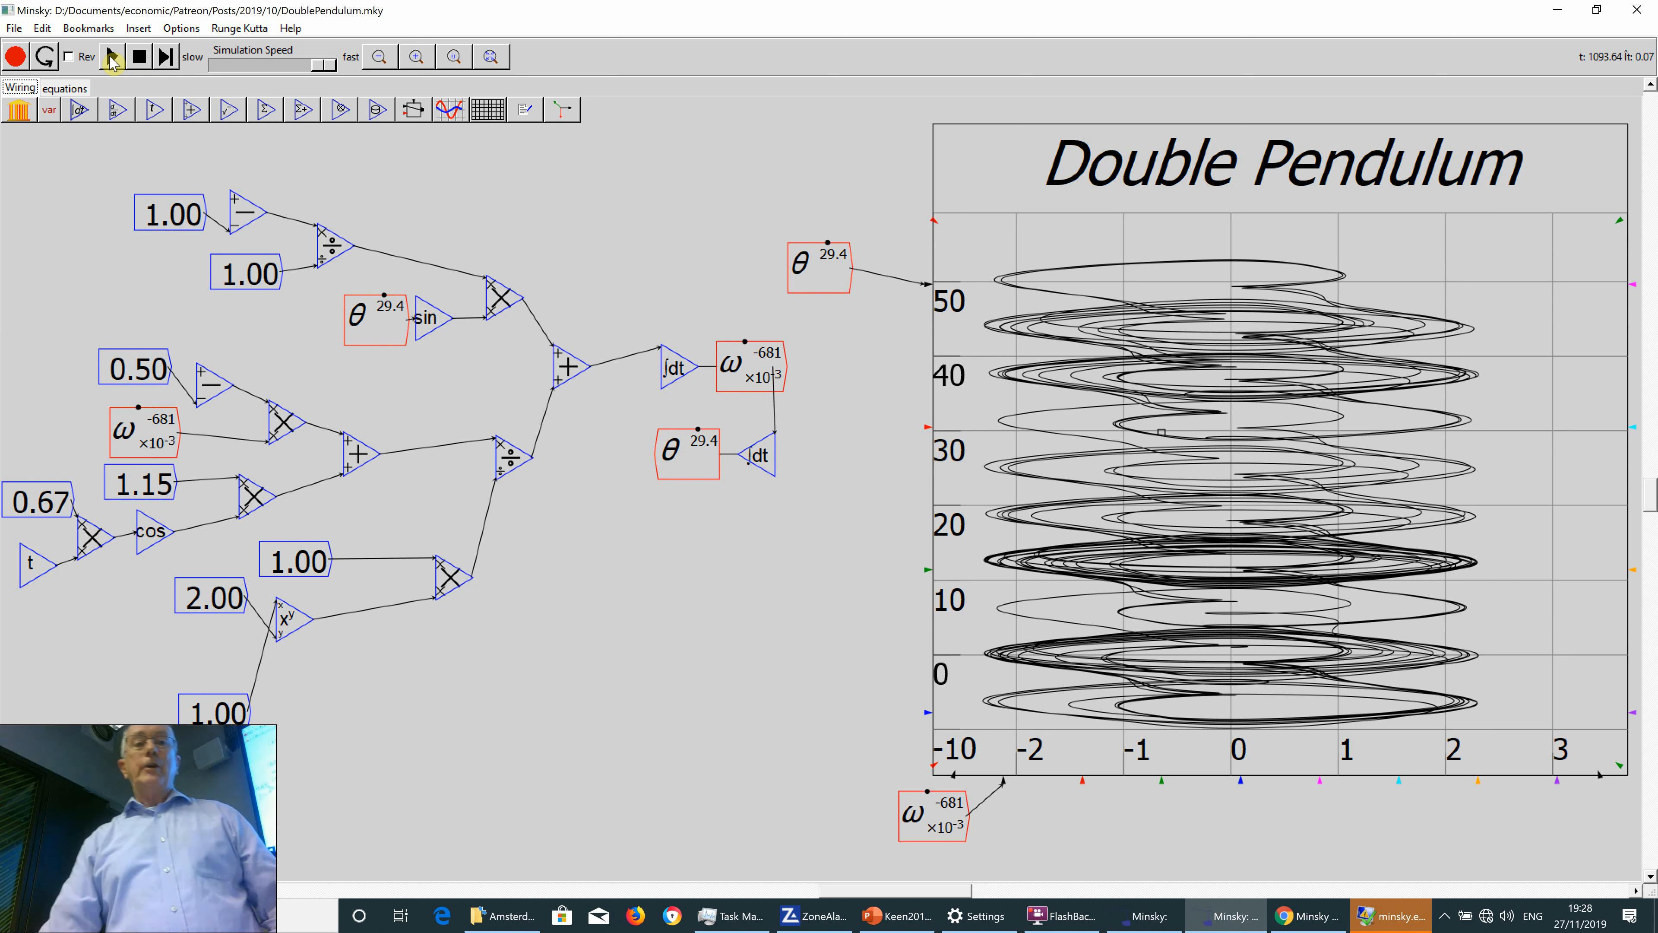
{"action": "left_click", "coordinate": [68, 87]}
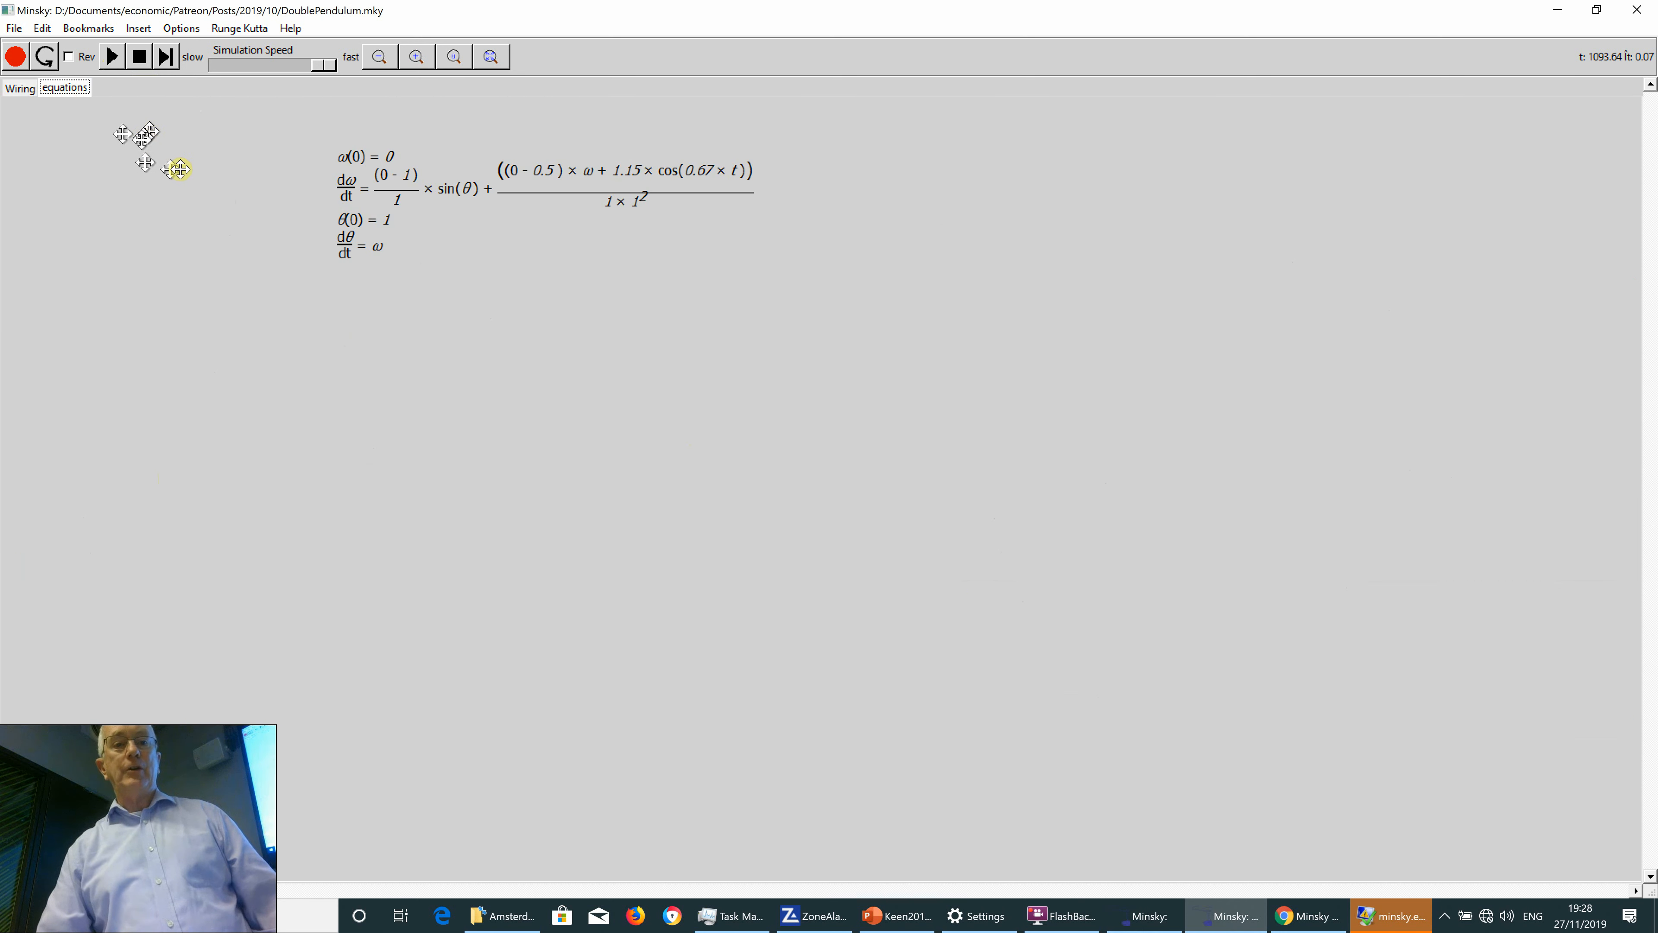
{"action": "left_click", "coordinate": [20, 88]}
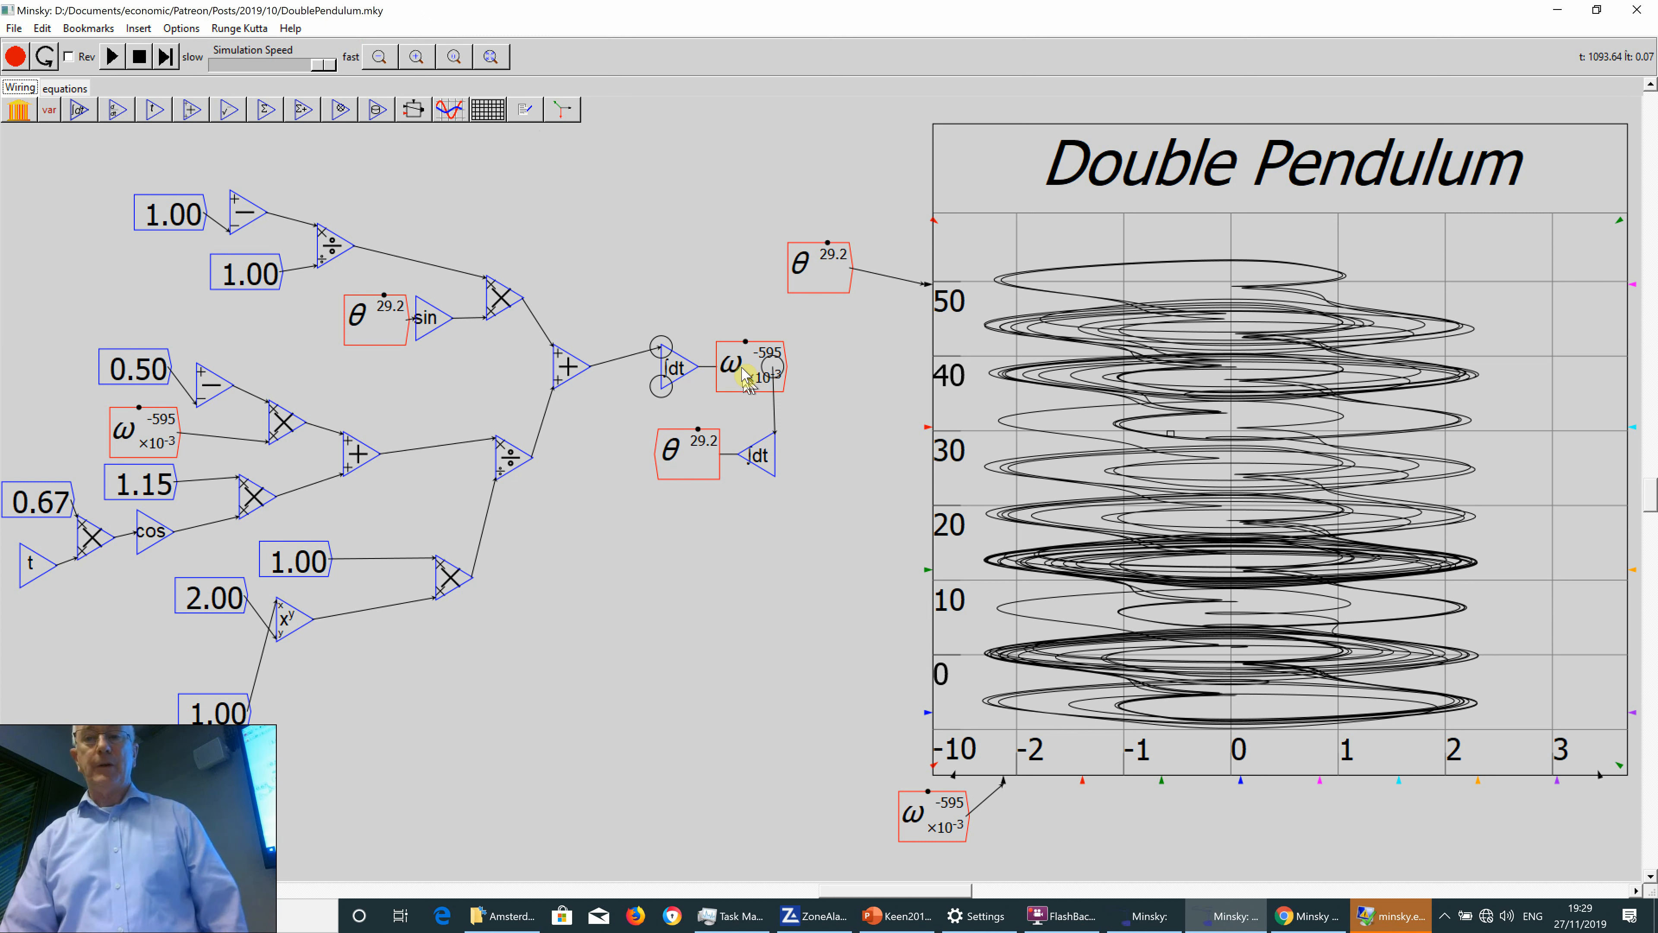
Open another empty Minsky window for a new model.
{"action": "key", "text": "super"}
{"action": "type", "text": "min"}
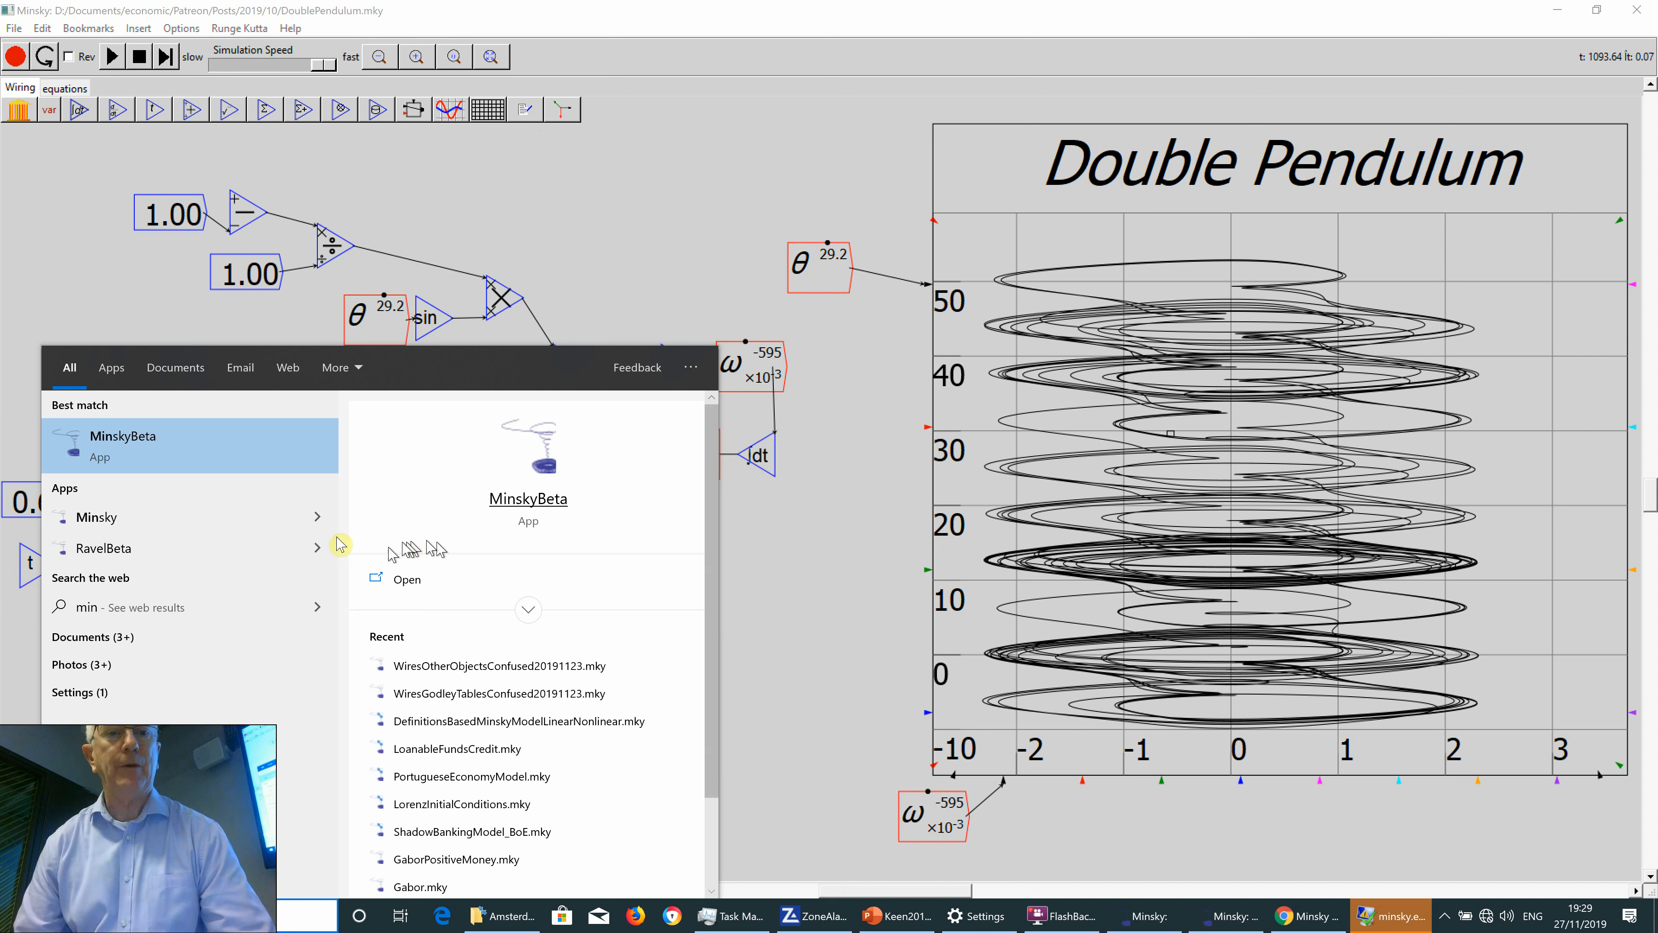
{"action": "left_click", "coordinate": [289, 528]}
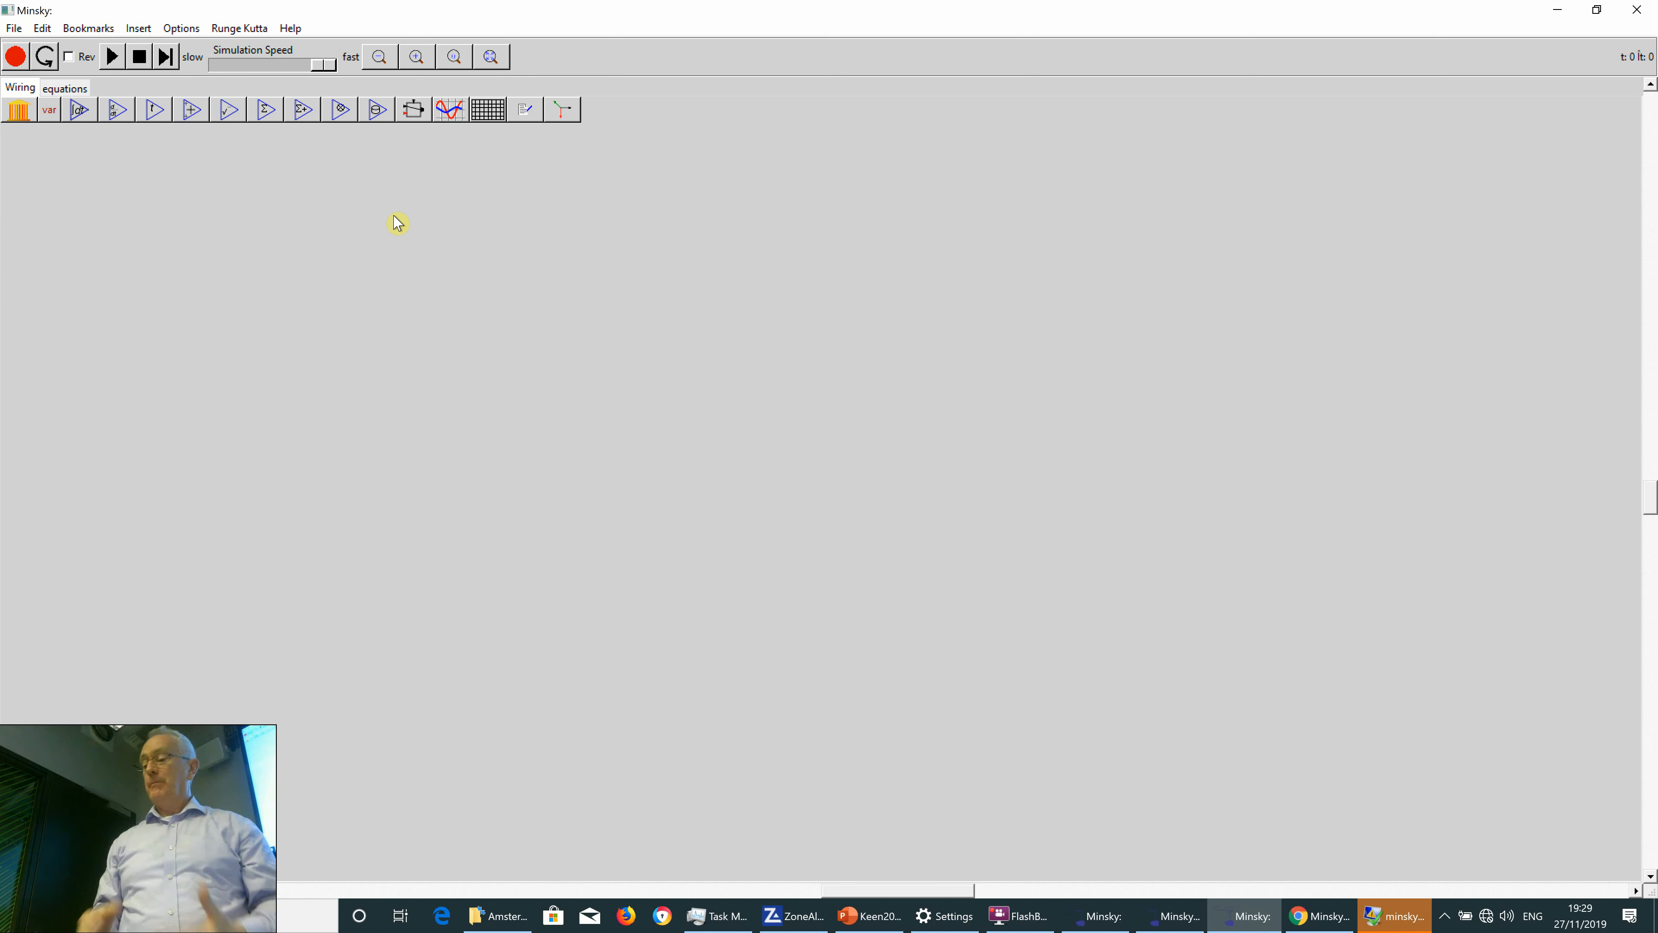
Place two Godley tables side by side on the empty canvas.
{"action": "left_click", "coordinate": [18, 110]}
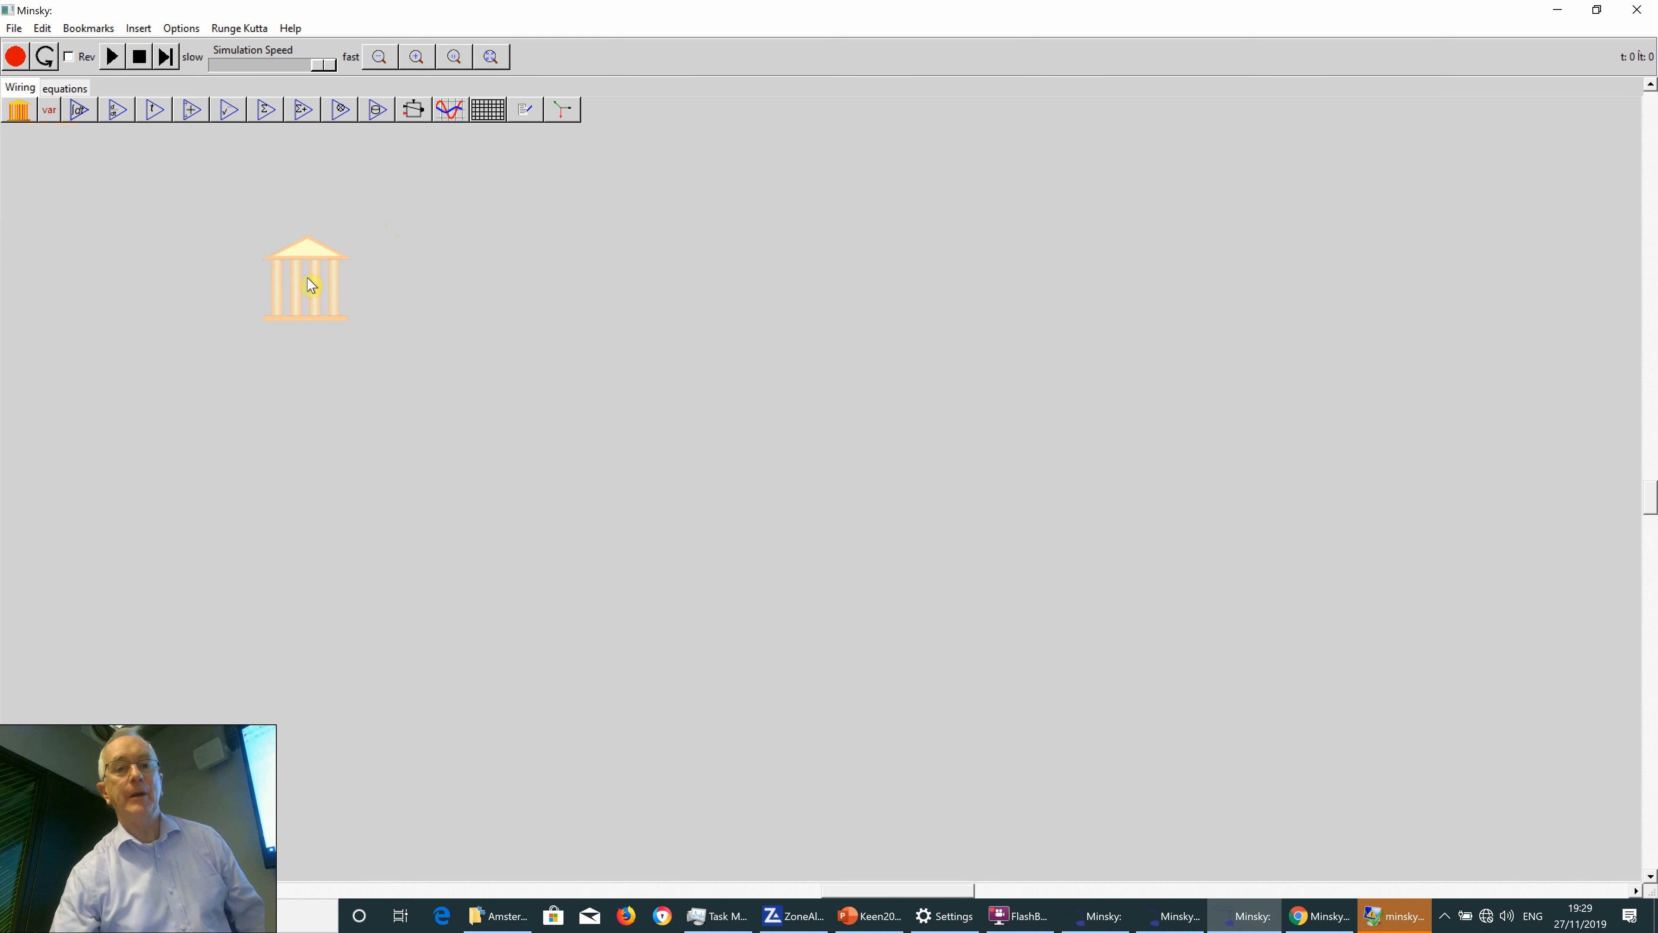
{"action": "left_click", "coordinate": [312, 286]}
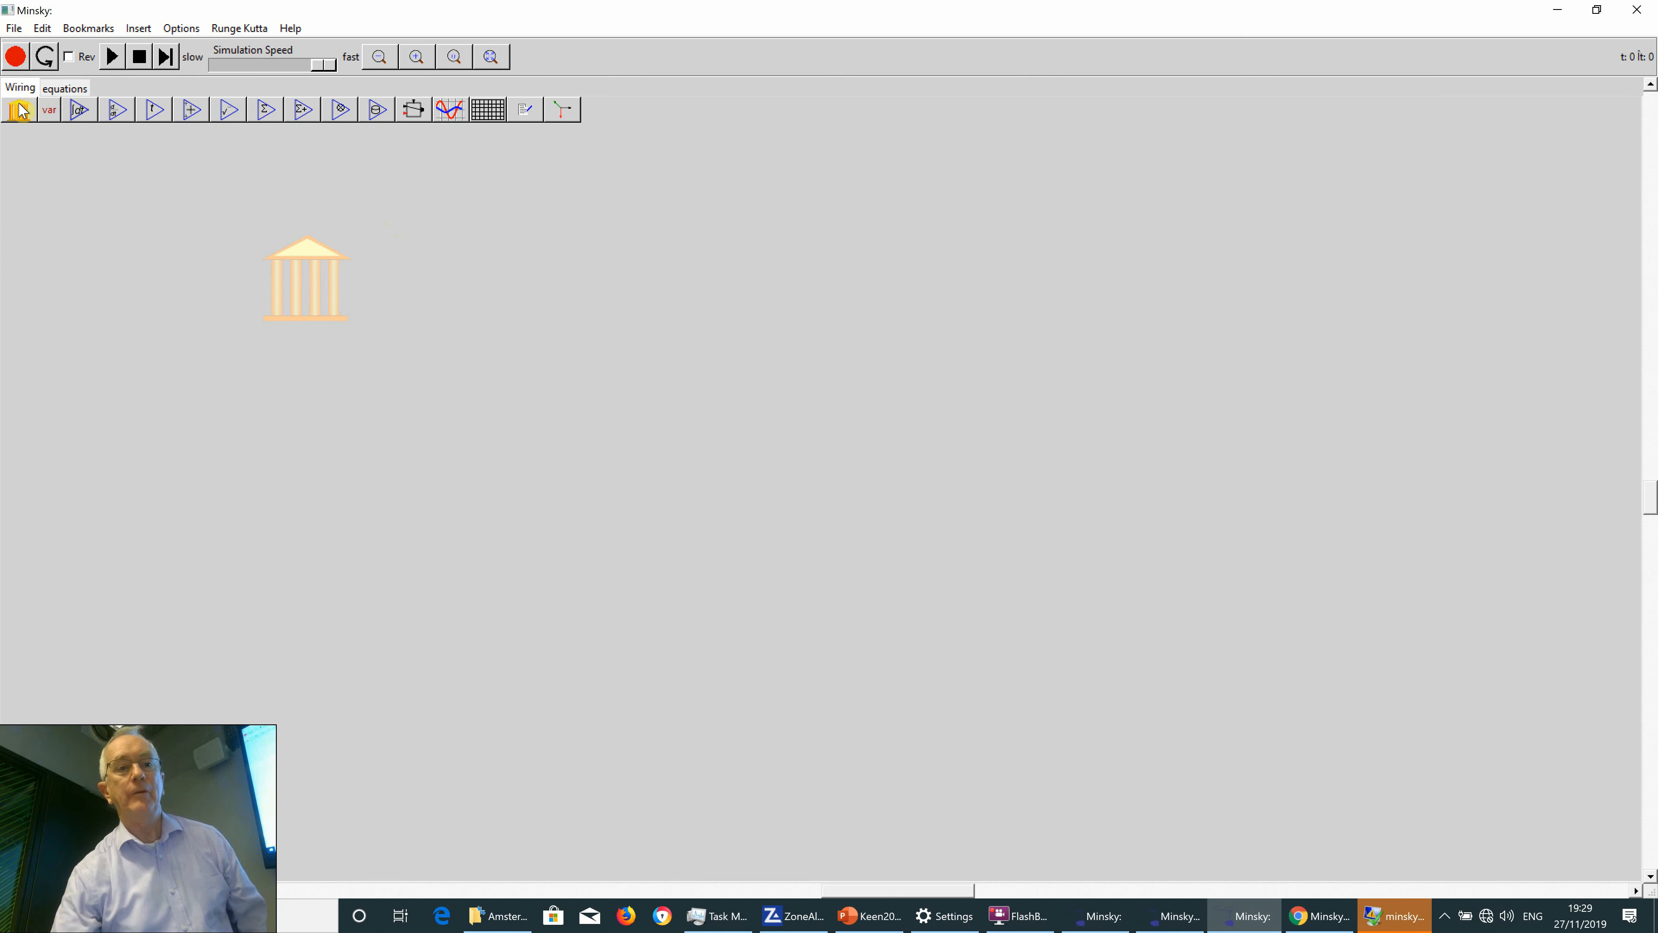
{"action": "left_click", "coordinate": [13, 116]}
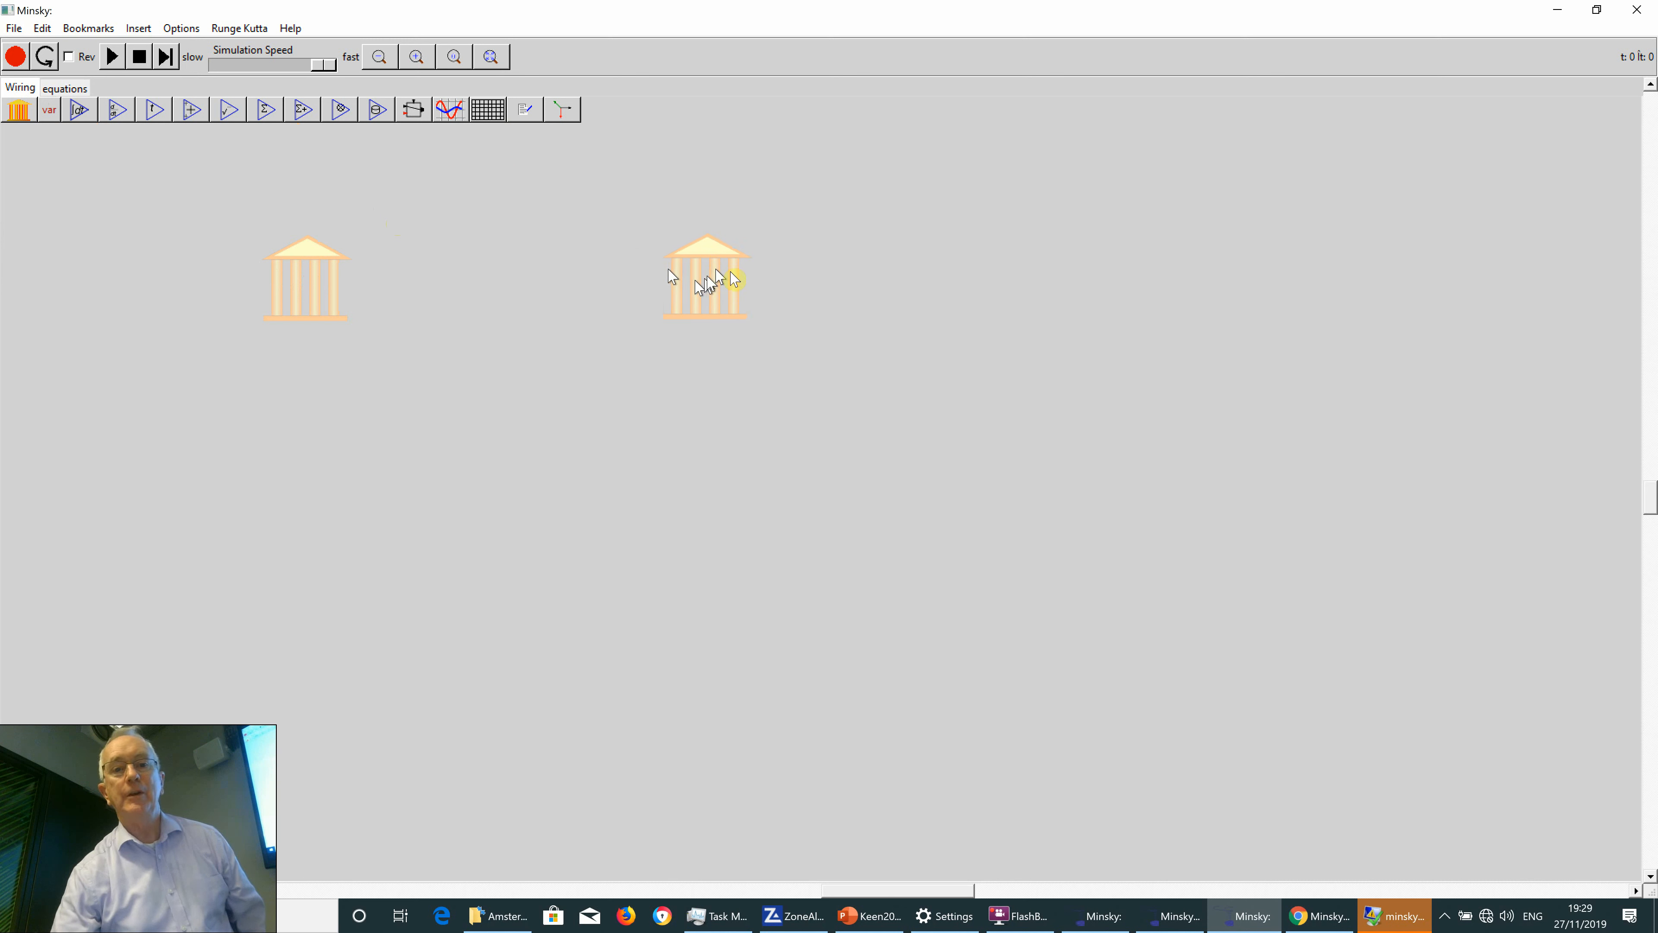
{"action": "left_click", "coordinate": [744, 281]}
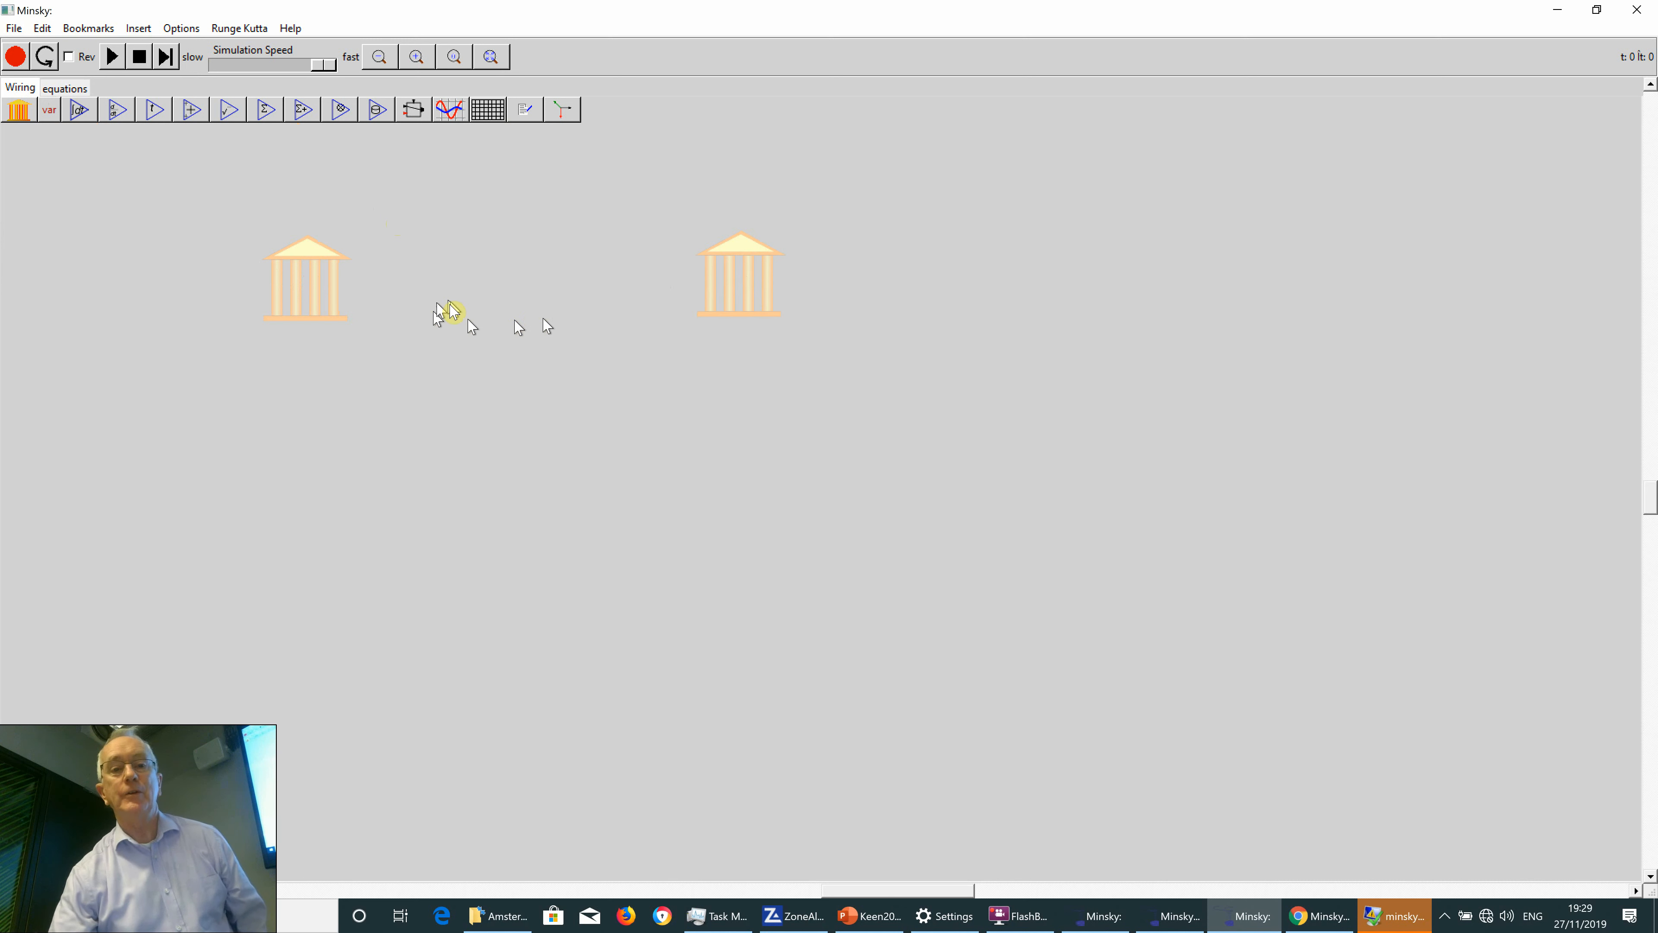
Open the left Godley table for editing, magnify its contents and enlarge its window.
{"action": "double_click", "coordinate": [327, 304]}
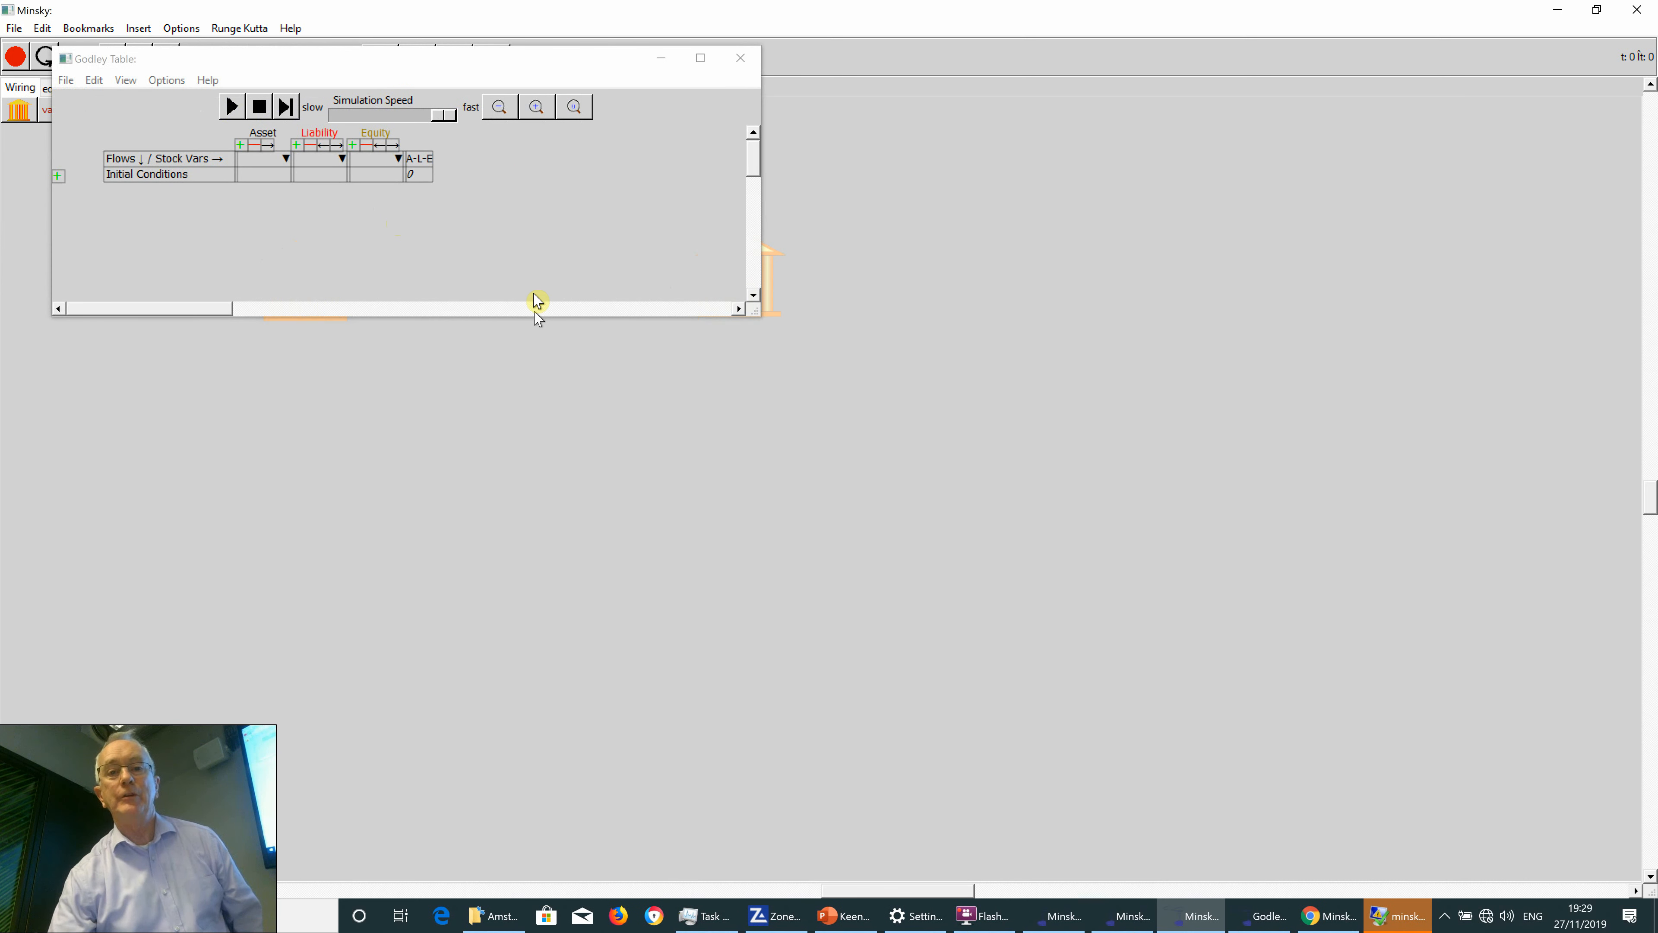
{"action": "left_click", "coordinate": [536, 107]}
{"action": "left_click", "coordinate": [536, 107]}
{"action": "left_click", "coordinate": [537, 107]}
{"action": "left_click", "coordinate": [536, 107]}
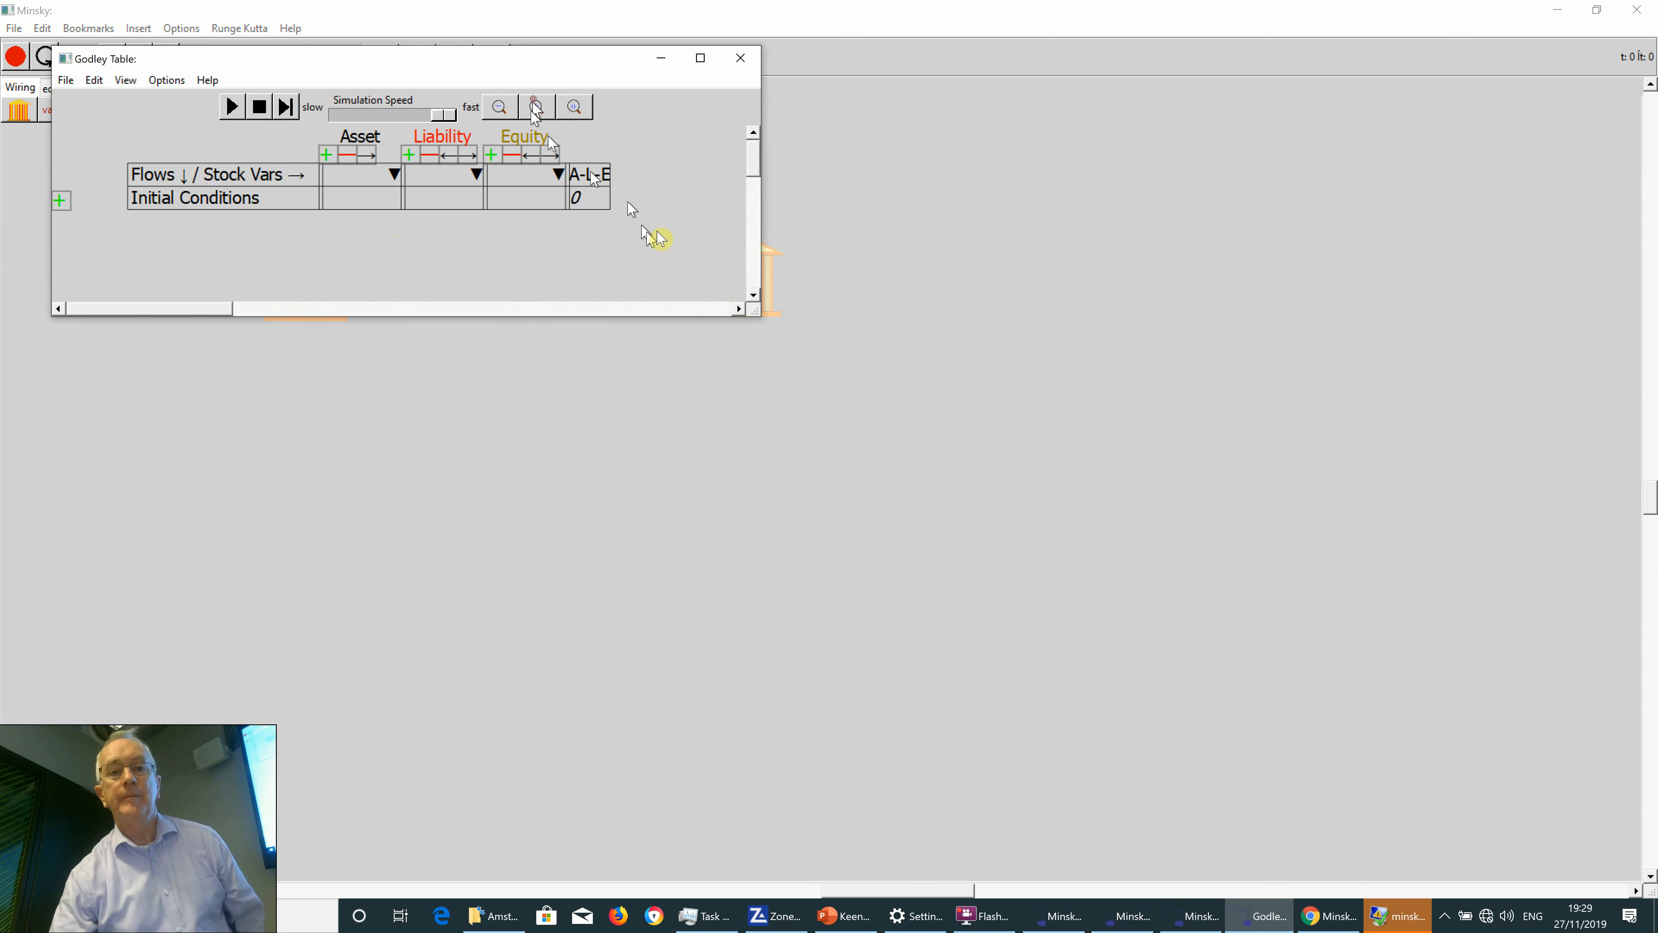
{"action": "left_click_drag", "start_coordinate": [757, 303], "coordinate": [1208, 428]}
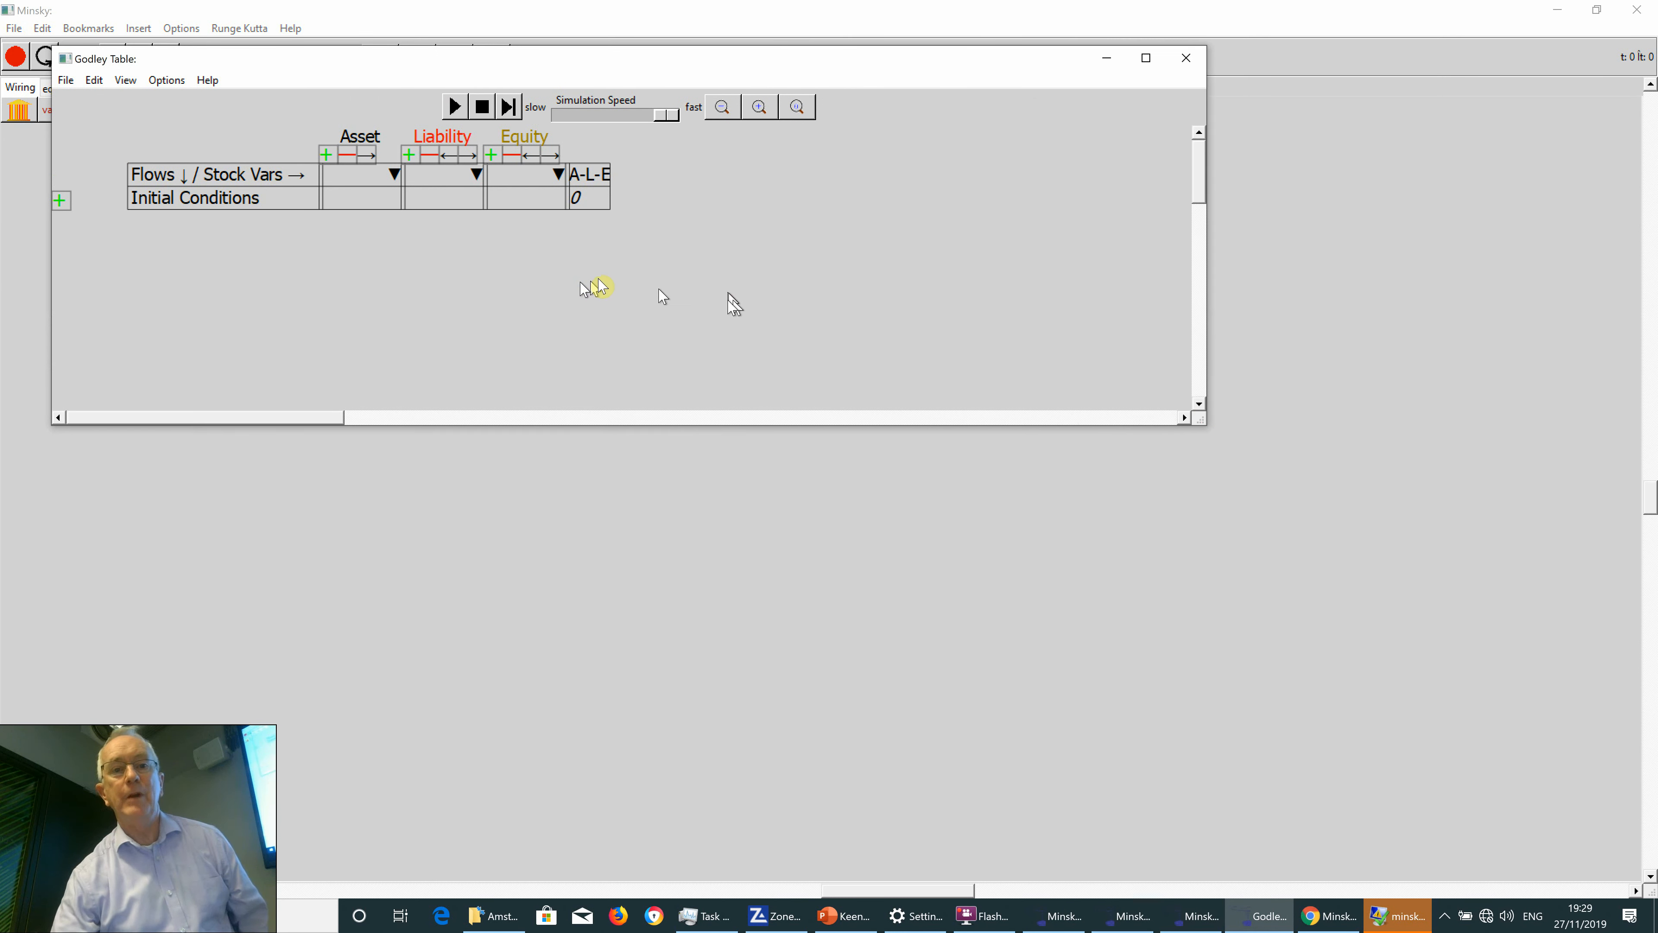
Name the Godley table's first asset Res and add a second asset column named Debt.
{"action": "left_click", "coordinate": [338, 180]}
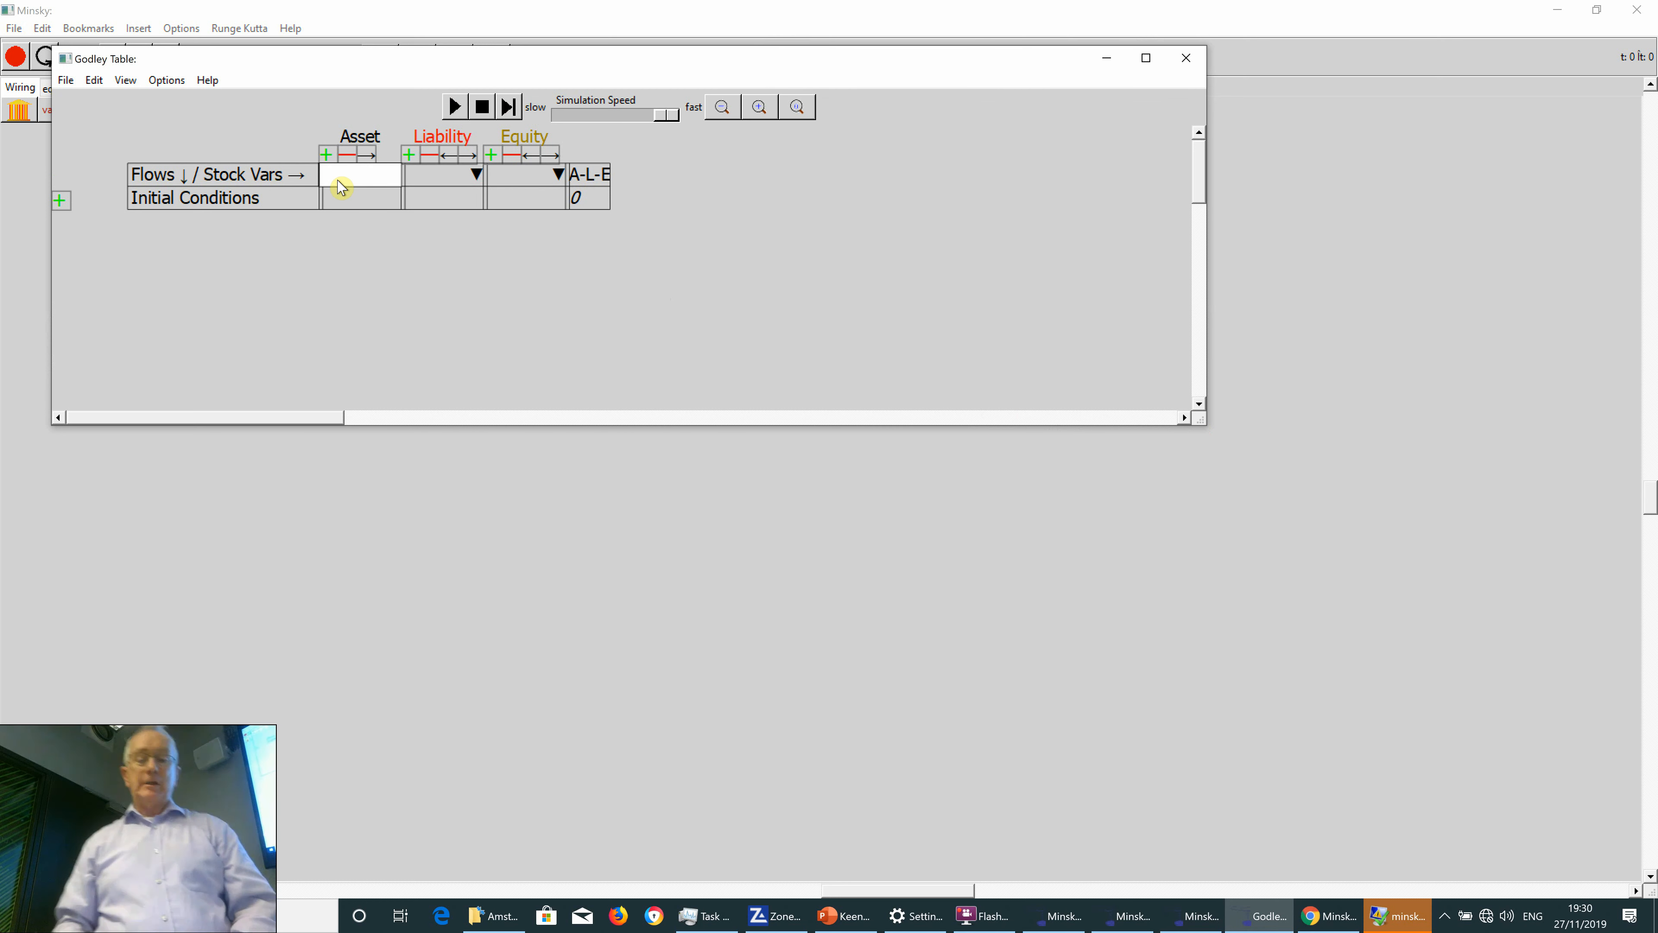
{"action": "type", "text": "Res"}
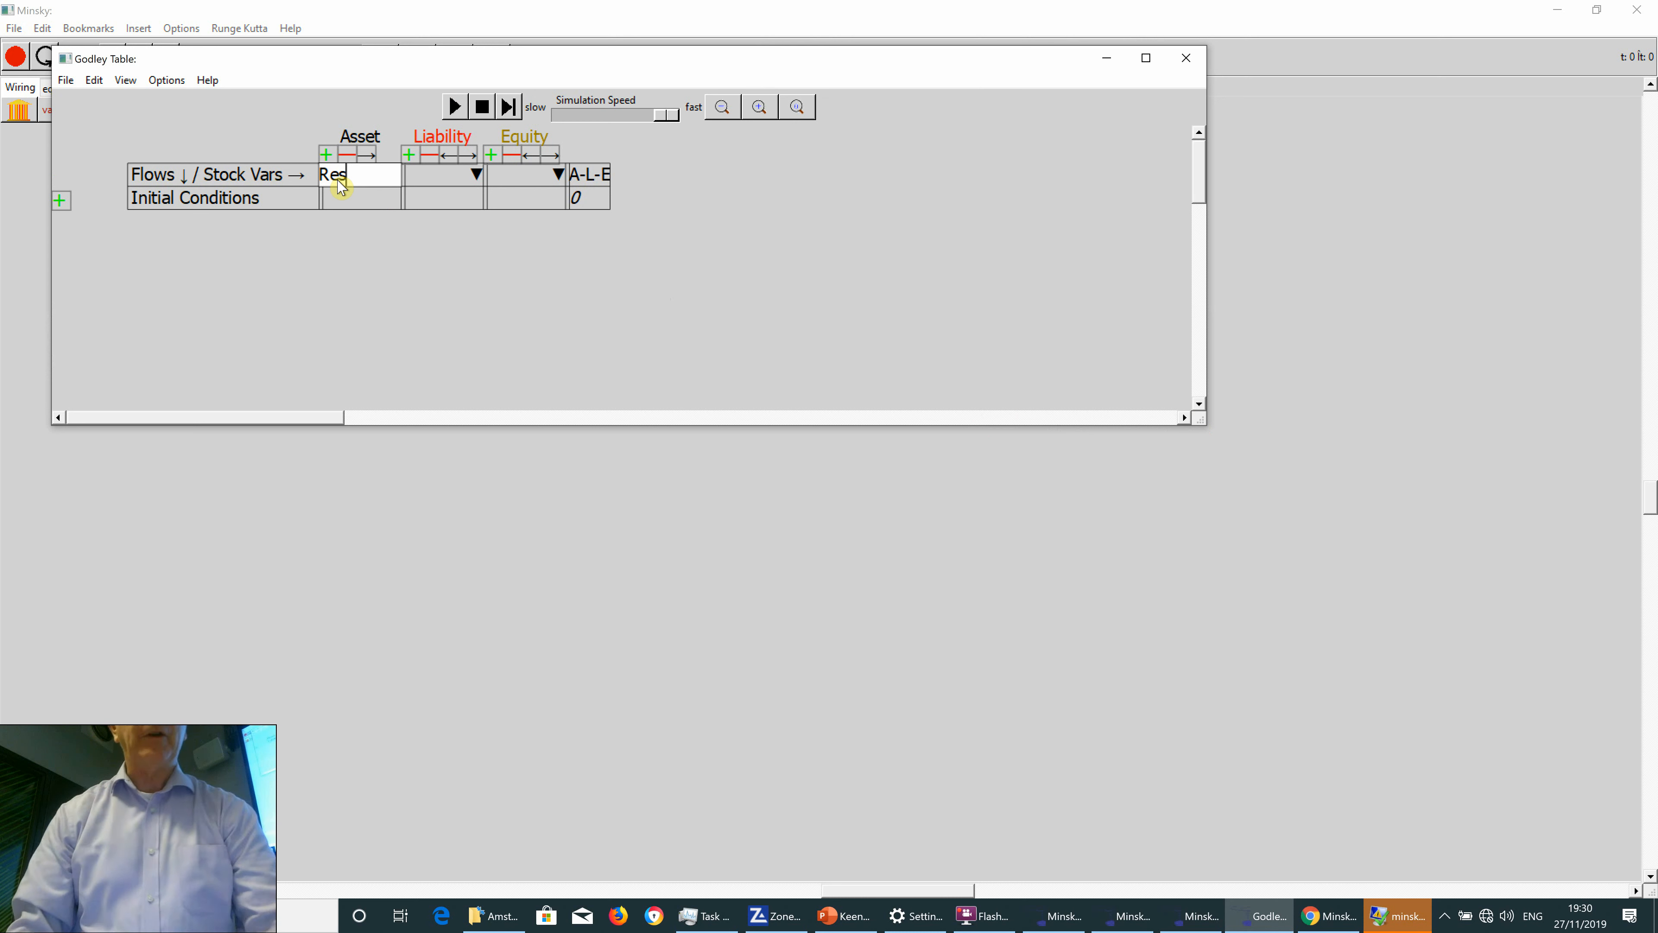
{"action": "left_click", "coordinate": [325, 154]}
{"action": "left_click", "coordinate": [411, 176]}
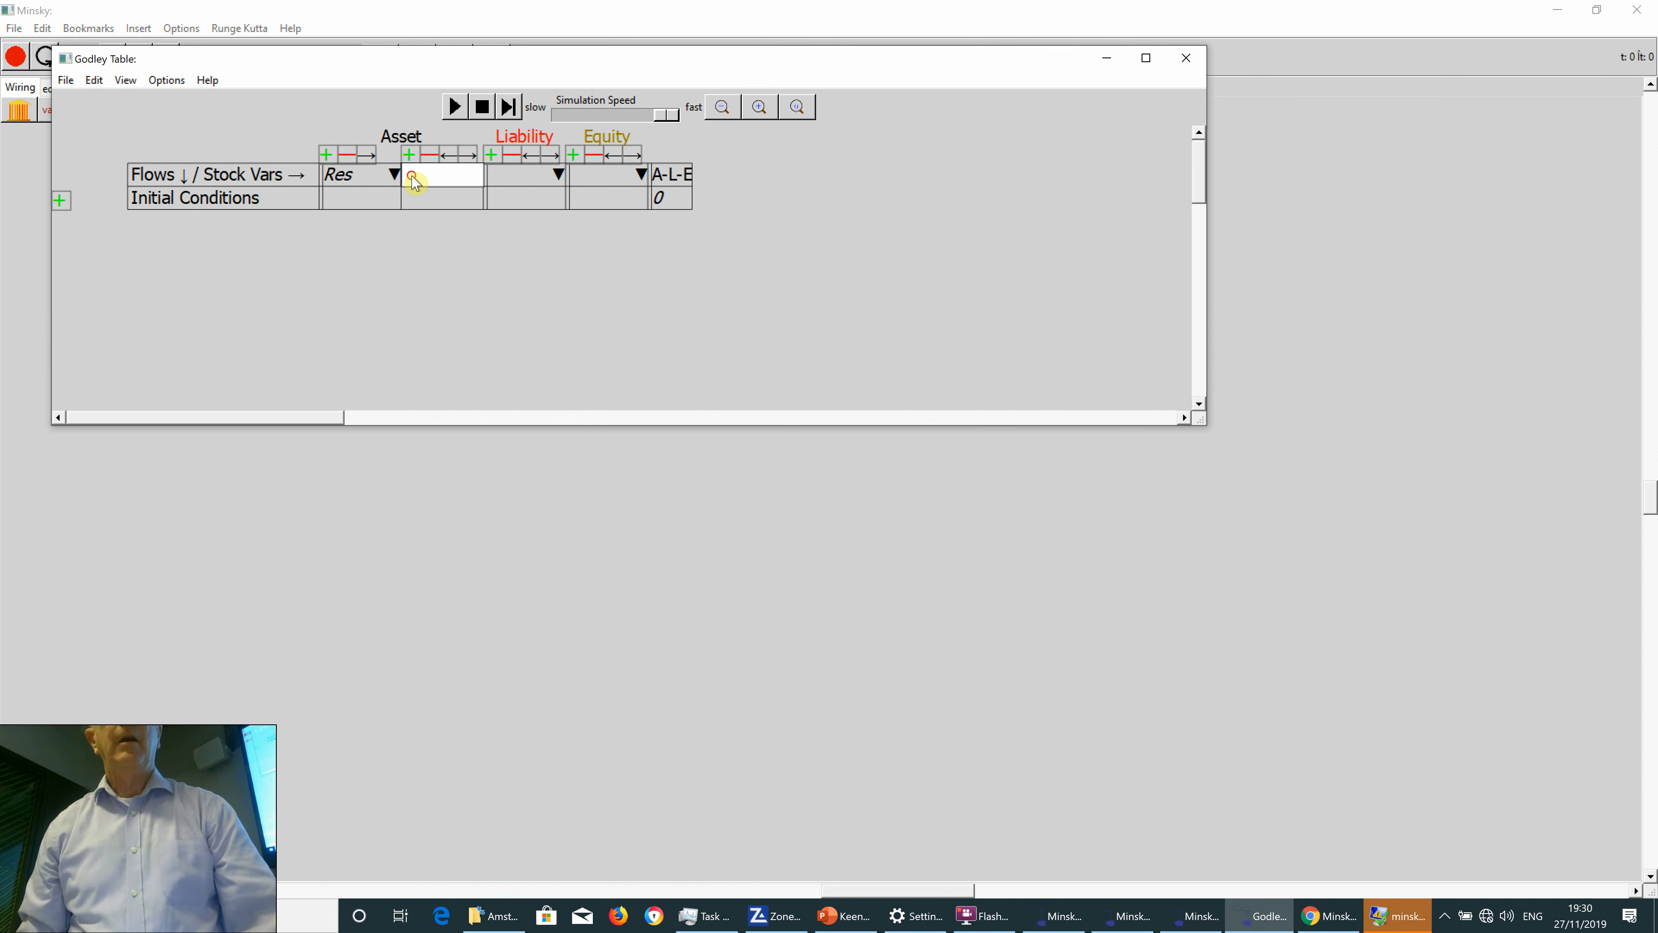
{"action": "type", "text": "Dewbt"}
{"action": "key", "text": "BackSpace"}
{"action": "key", "text": "BackSpace"}
{"action": "key", "text": "BackSpace"}
{"action": "type", "text": "bt"}
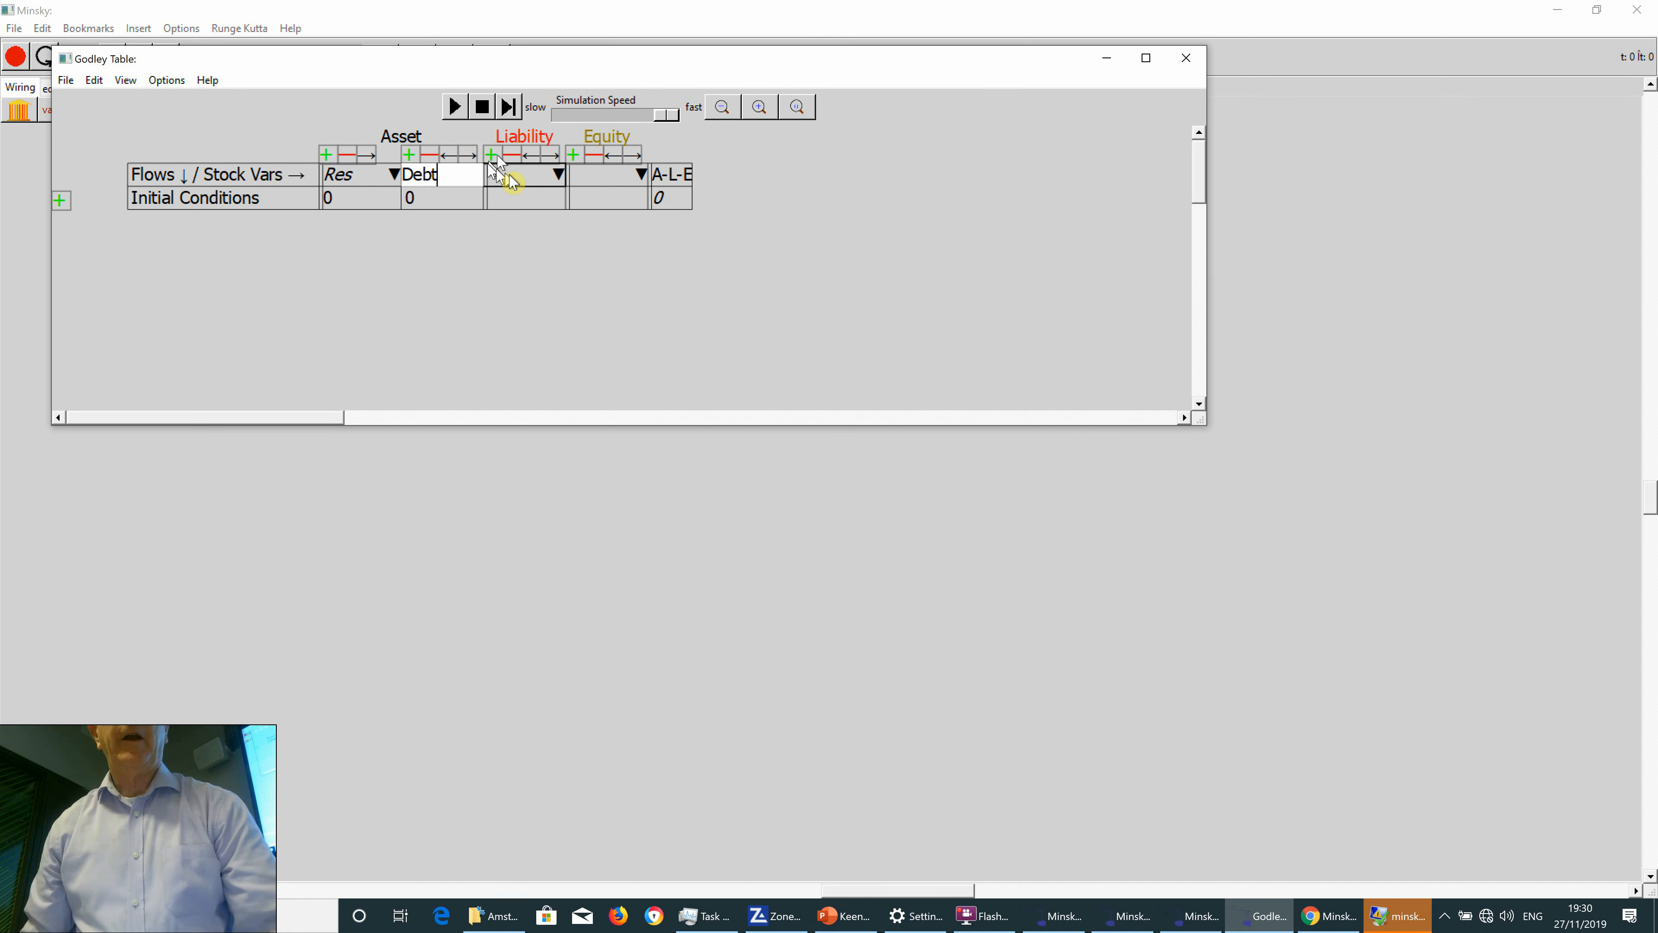
Name the first liability Firms, add a second liability column named Workers, and close the help page that opened.
{"action": "left_click", "coordinate": [511, 176]}
{"action": "type", "text": "Firms"}
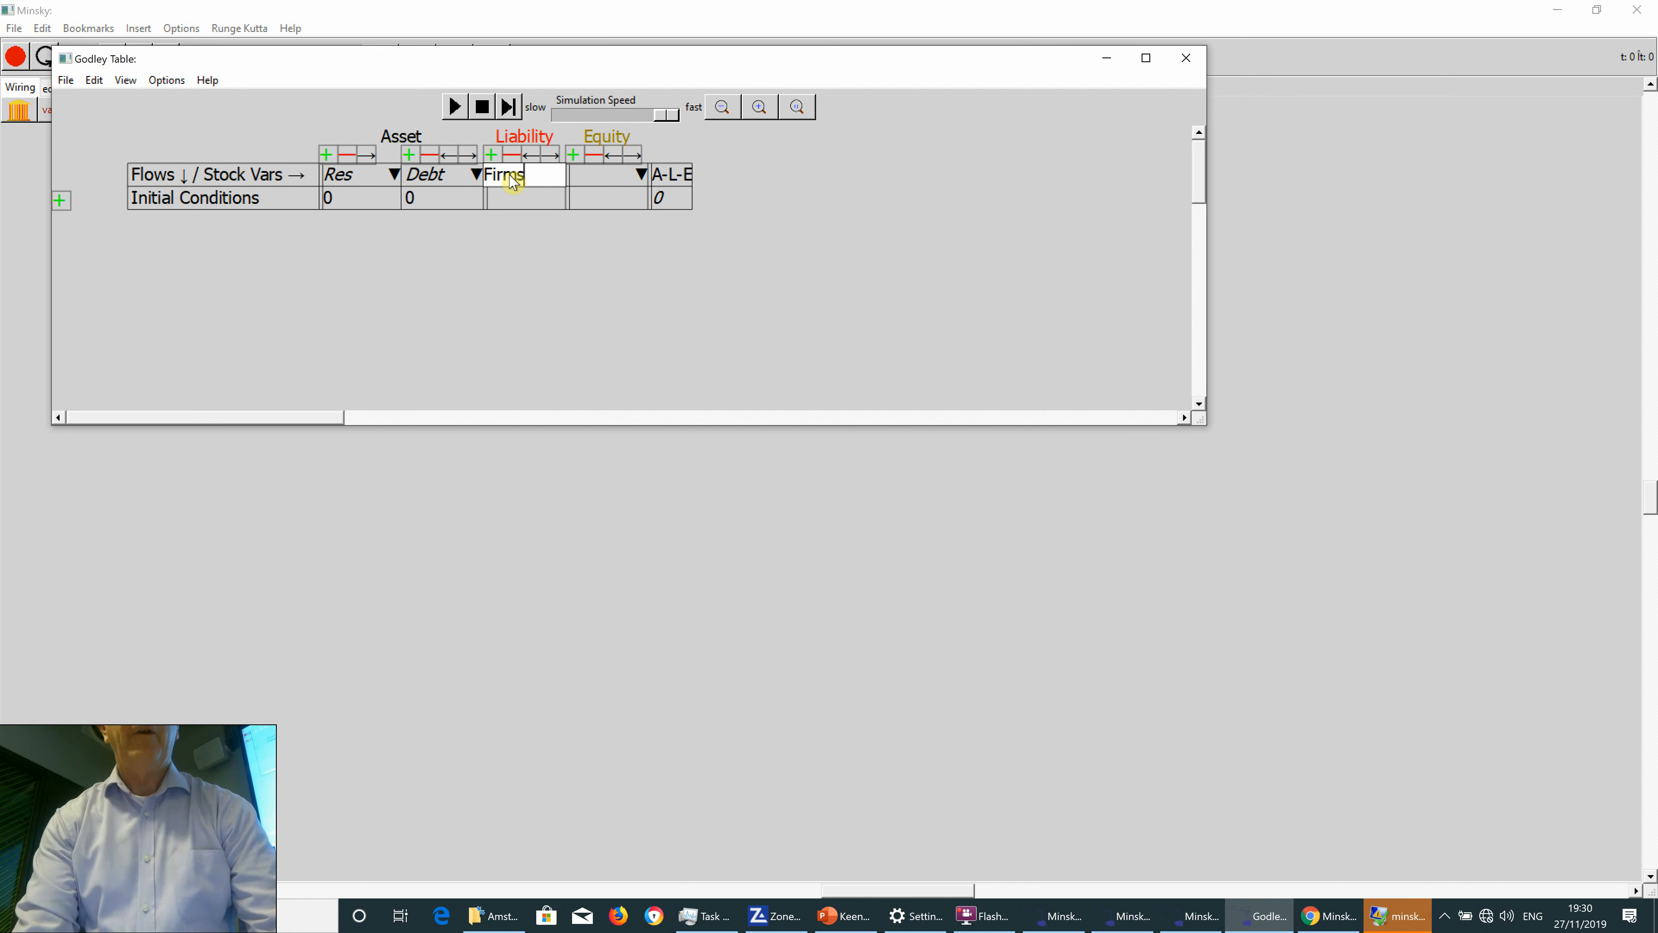
{"action": "left_click", "coordinate": [491, 155]}
{"action": "left_click", "coordinate": [578, 175]}
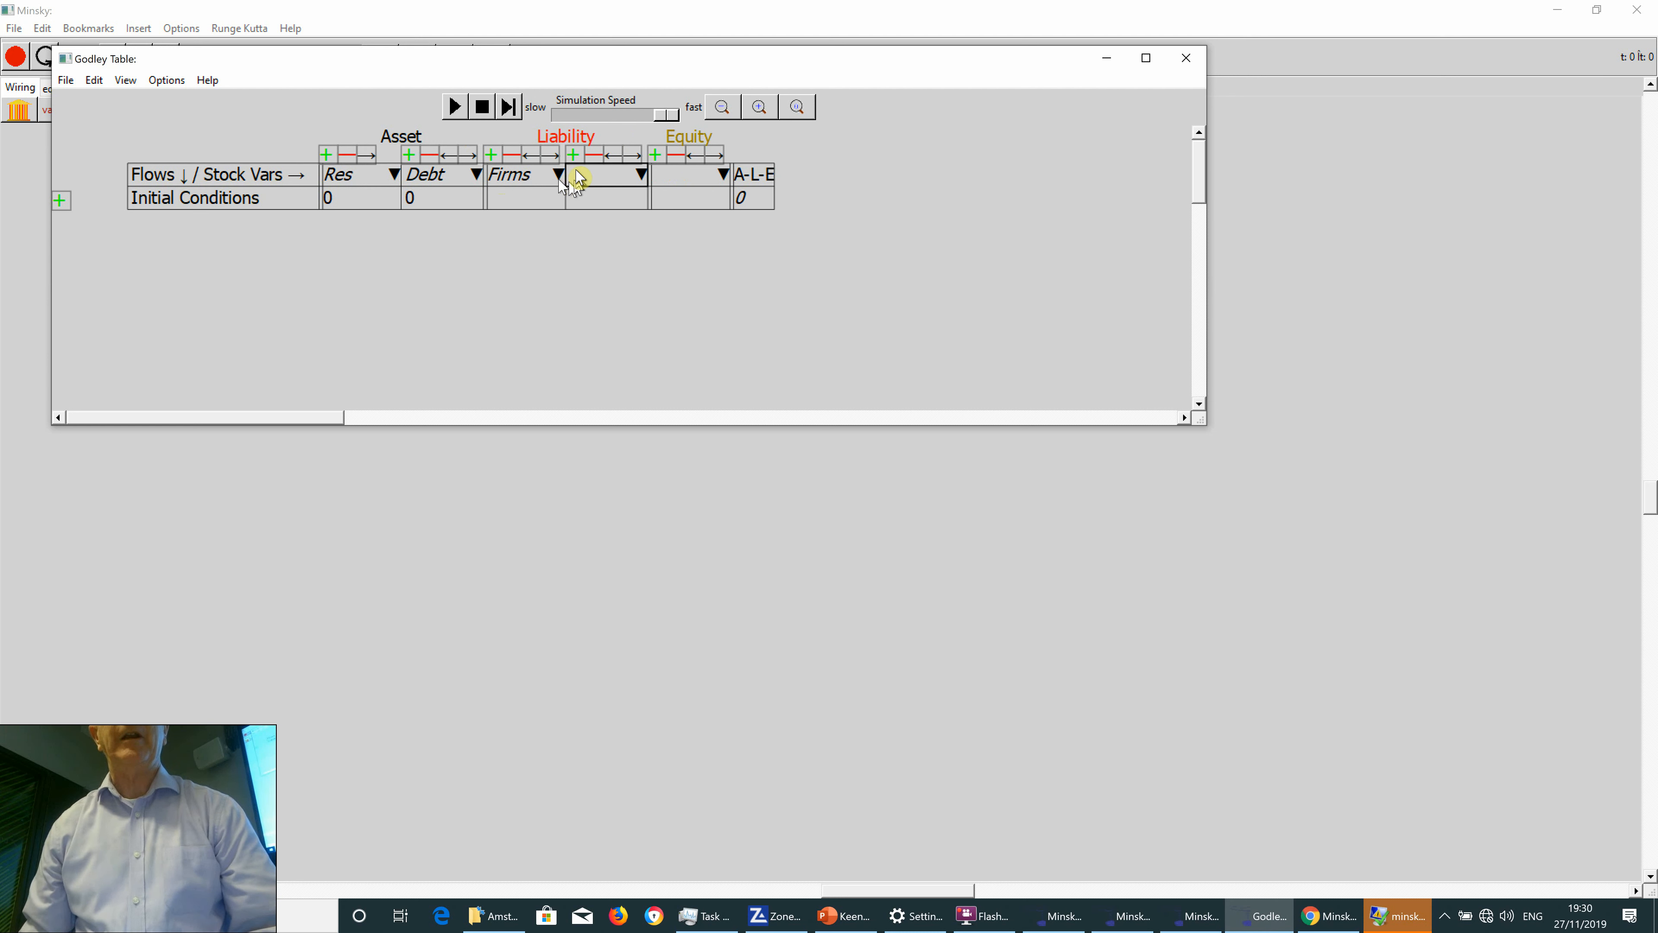
{"action": "type", "text": "Woe"}
{"action": "key", "text": "BackSpace"}
{"action": "type", "text": "rerkers"}
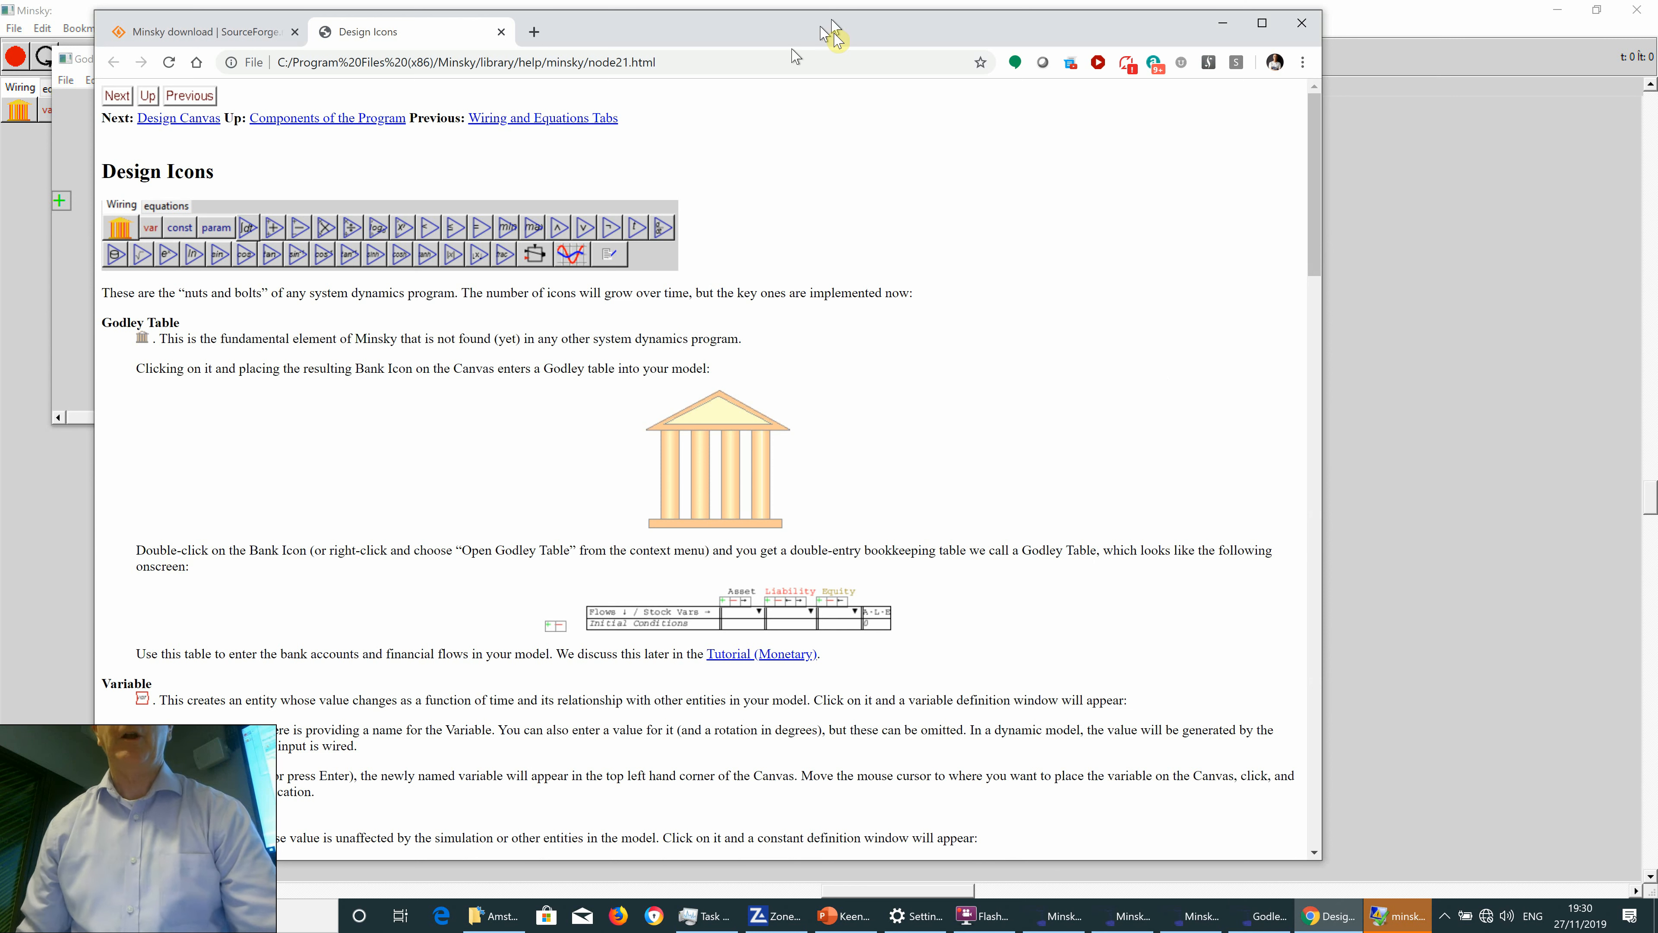
{"action": "left_click", "coordinate": [1296, 32]}
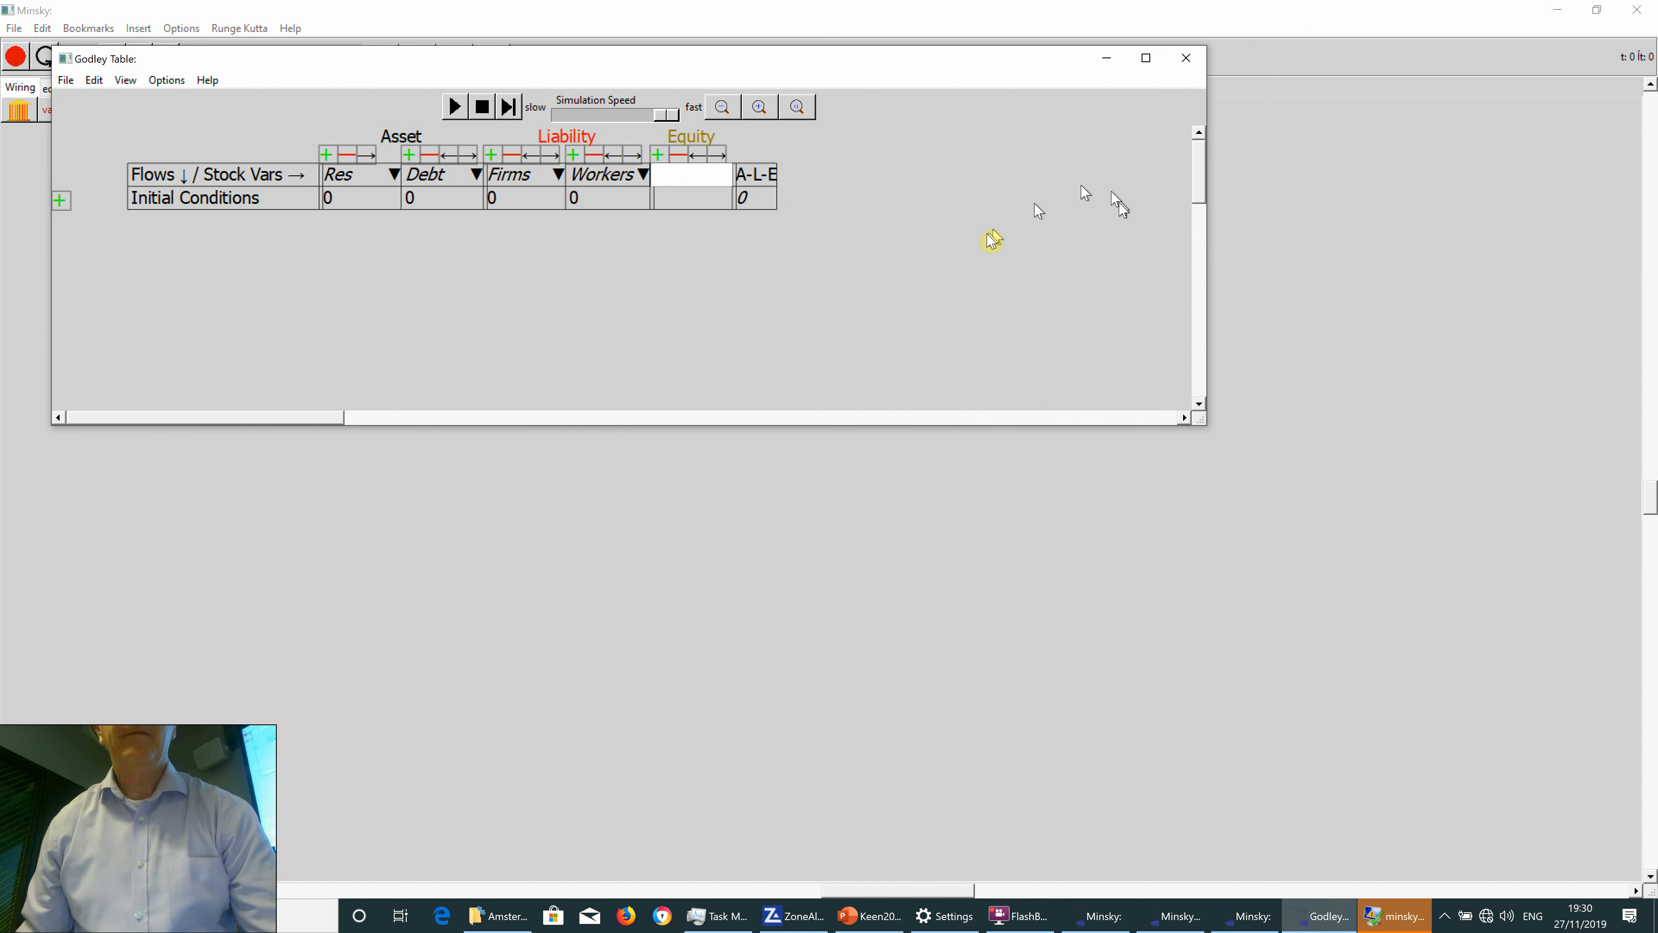
Name the equity column of the Godley table Bank.
{"action": "left_click", "coordinate": [713, 182]}
{"action": "type", "text": "Banj"}
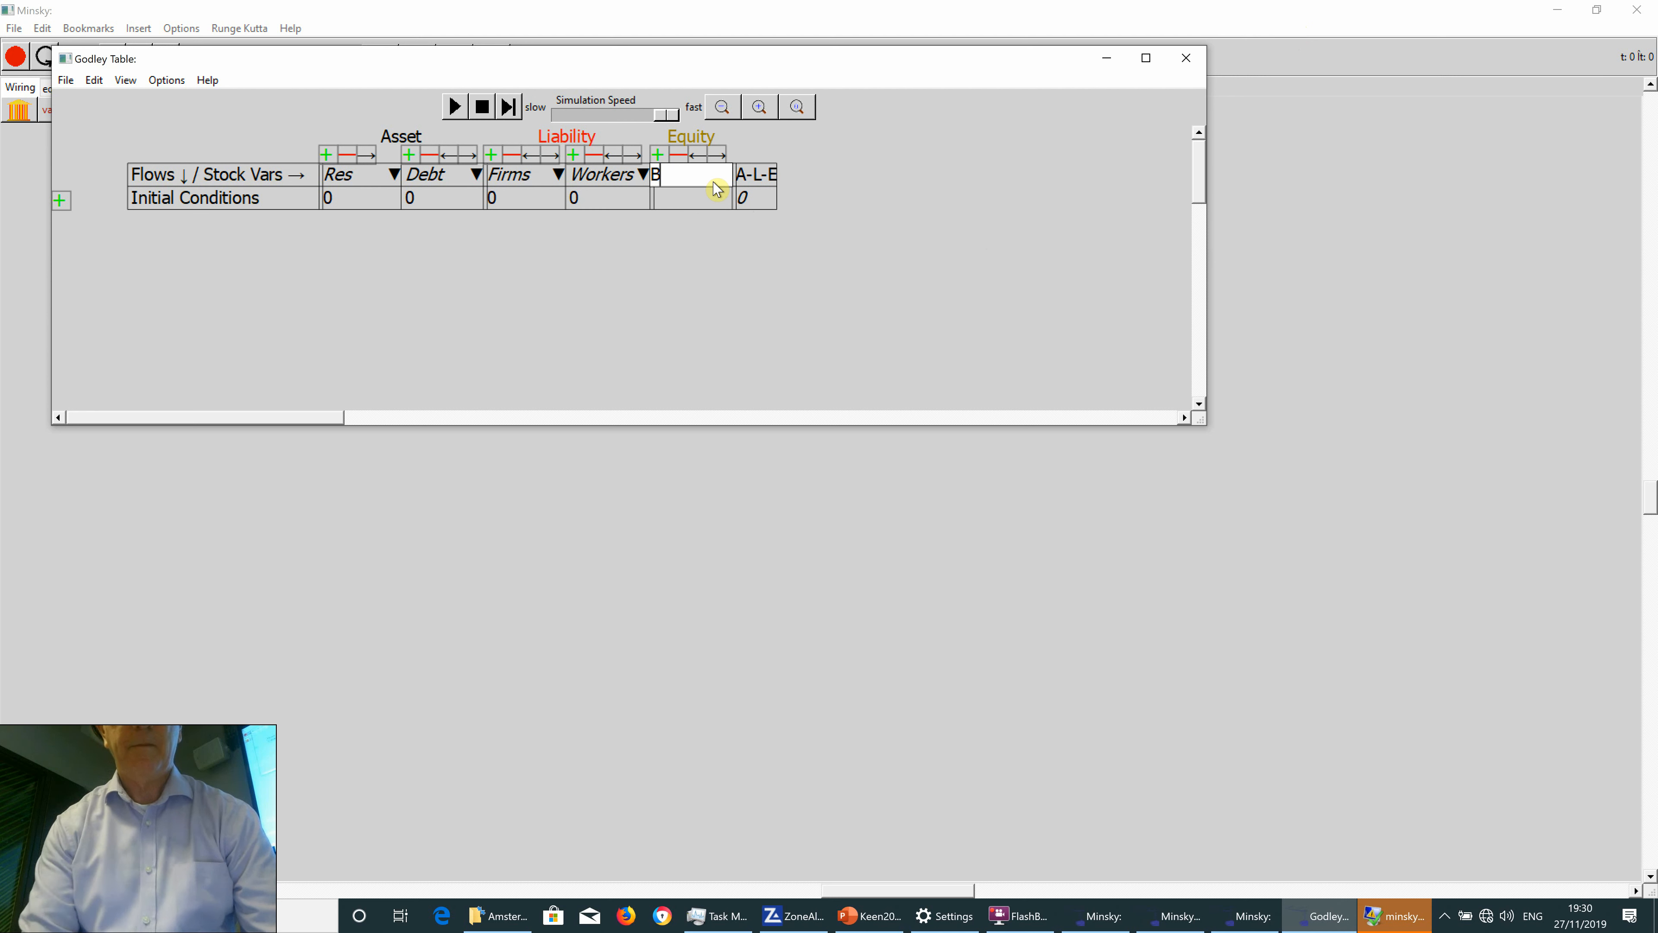
{"action": "key", "text": "BackSpace"}
{"action": "type", "text": "k"}
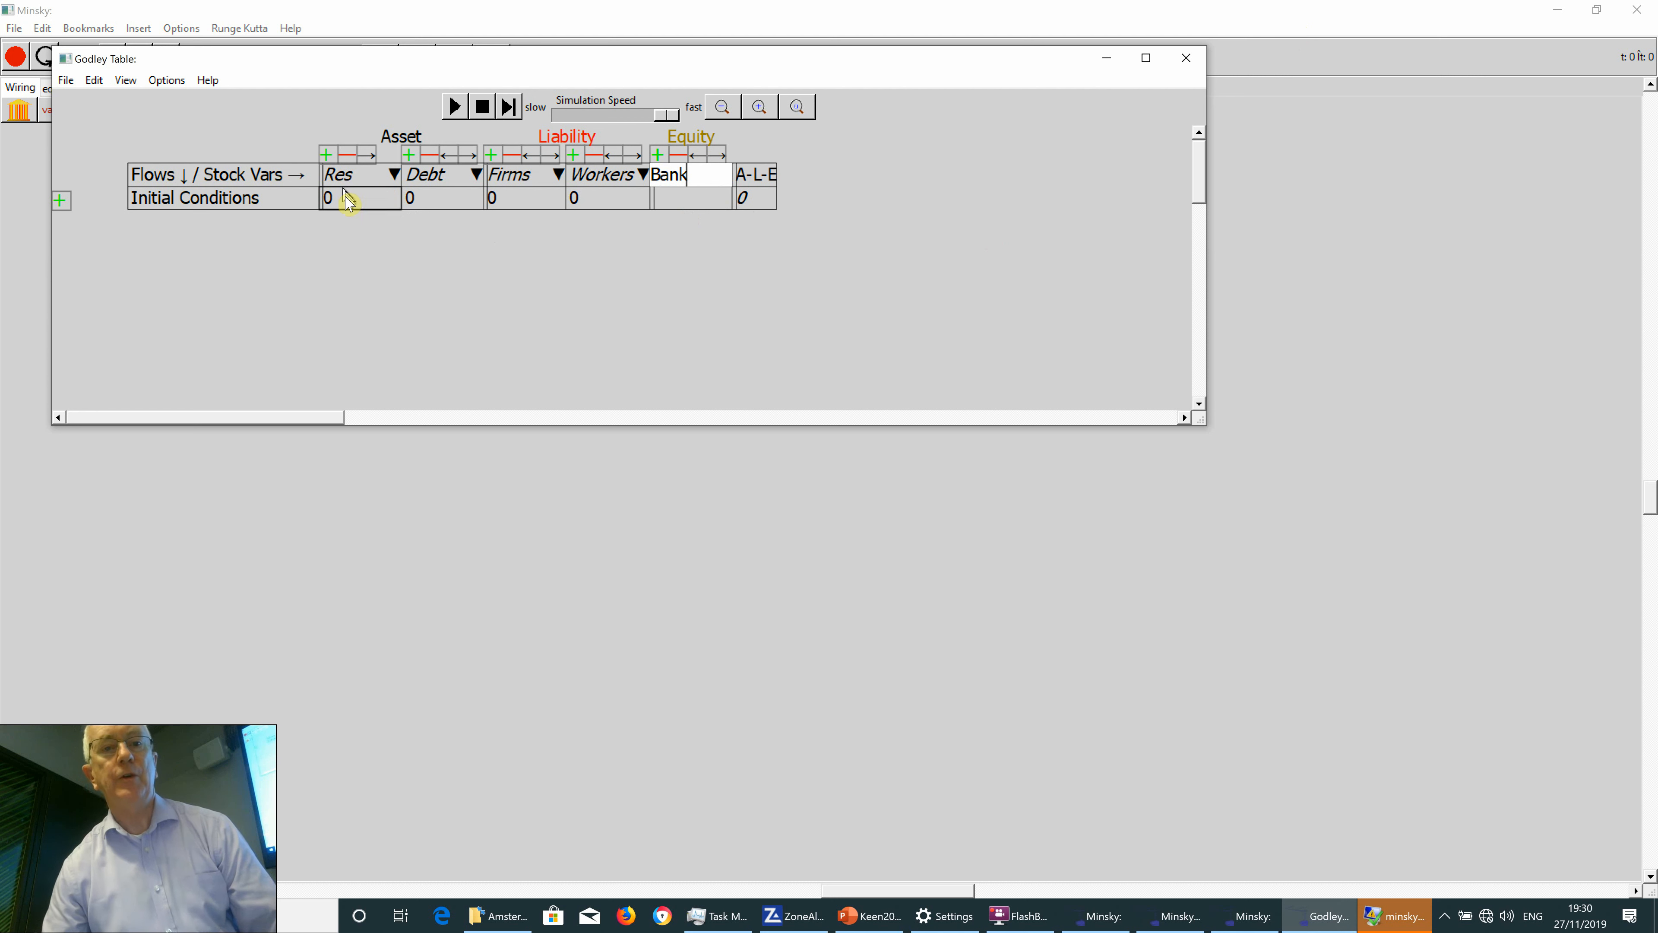
Set the initial conditions of the assets to 100 for Res and 1000 for Debt.
{"action": "left_click", "coordinate": [355, 208]}
{"action": "key", "text": "BackSpace"}
{"action": "type", "text": "100"}
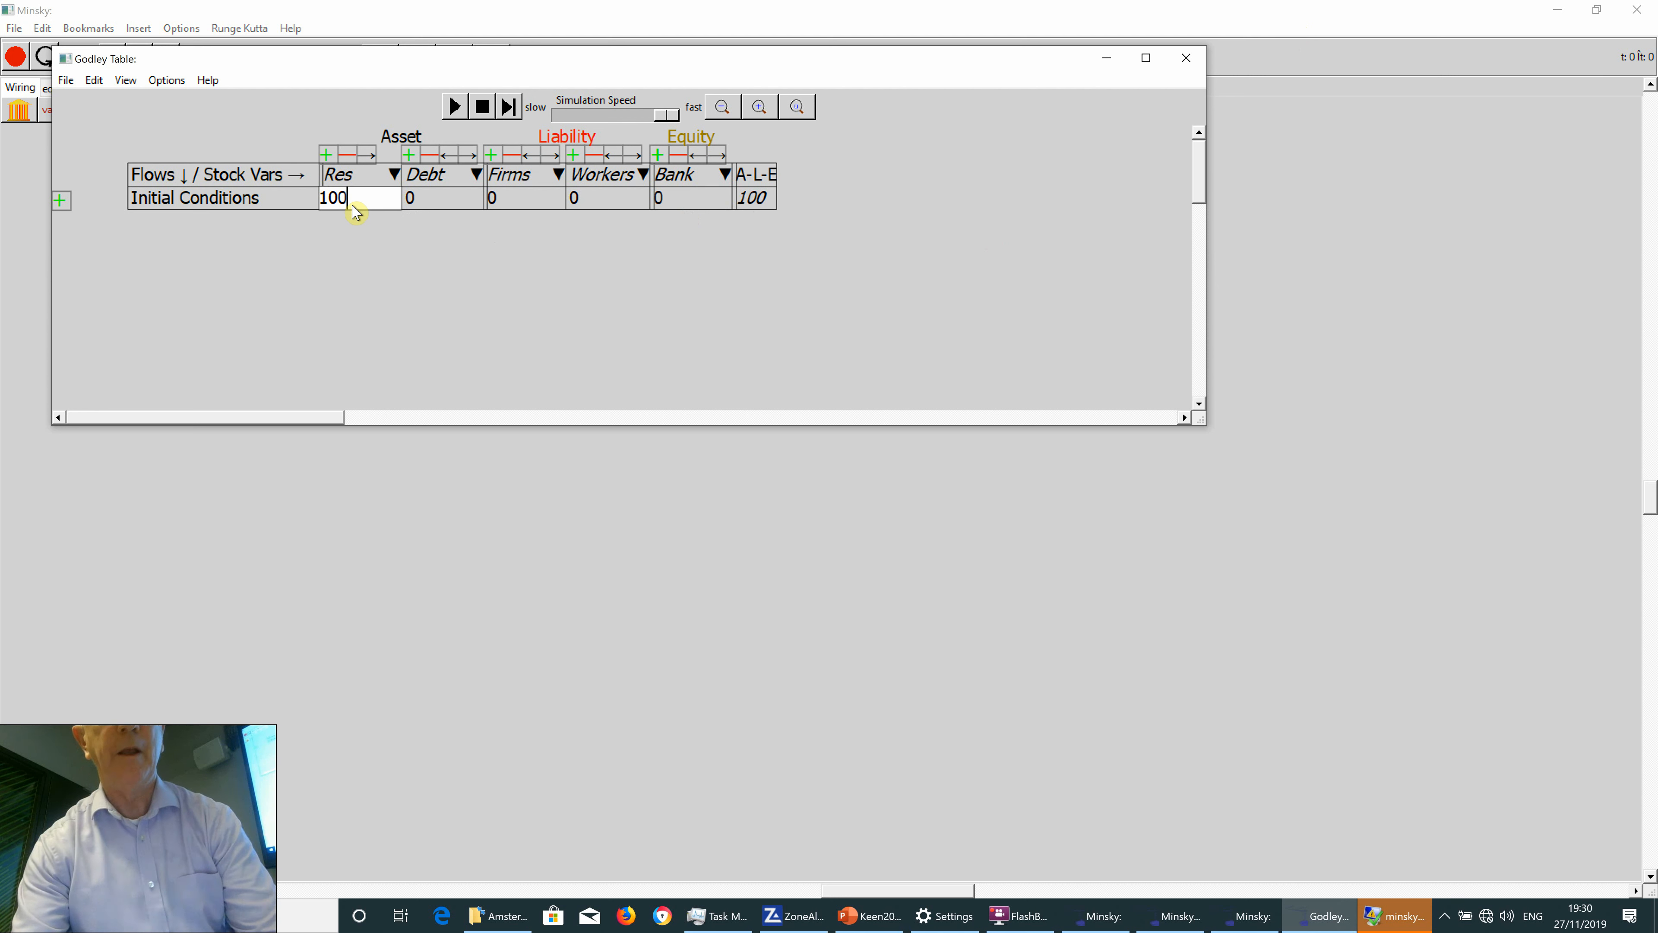
{"action": "left_click", "coordinate": [421, 211]}
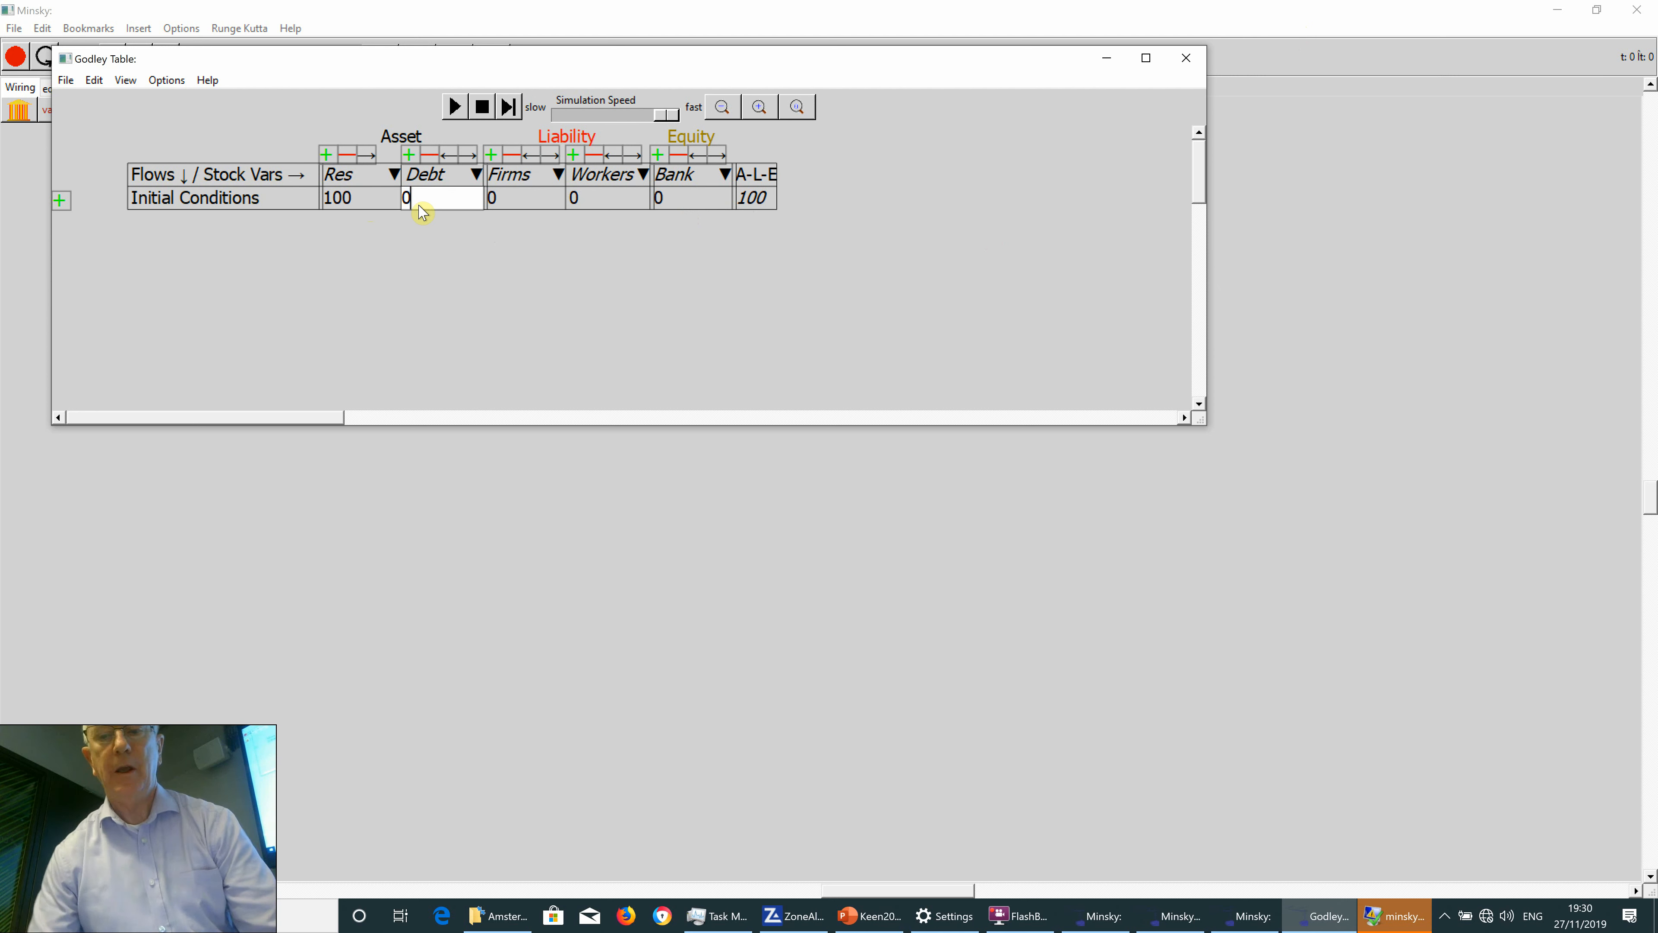
{"action": "key", "text": "BackSpace"}
{"action": "type", "text": "1000"}
Set the initial conditions of Firms to 800, Workers to 200 and Bank to 100.
{"action": "left_click", "coordinate": [493, 206]}
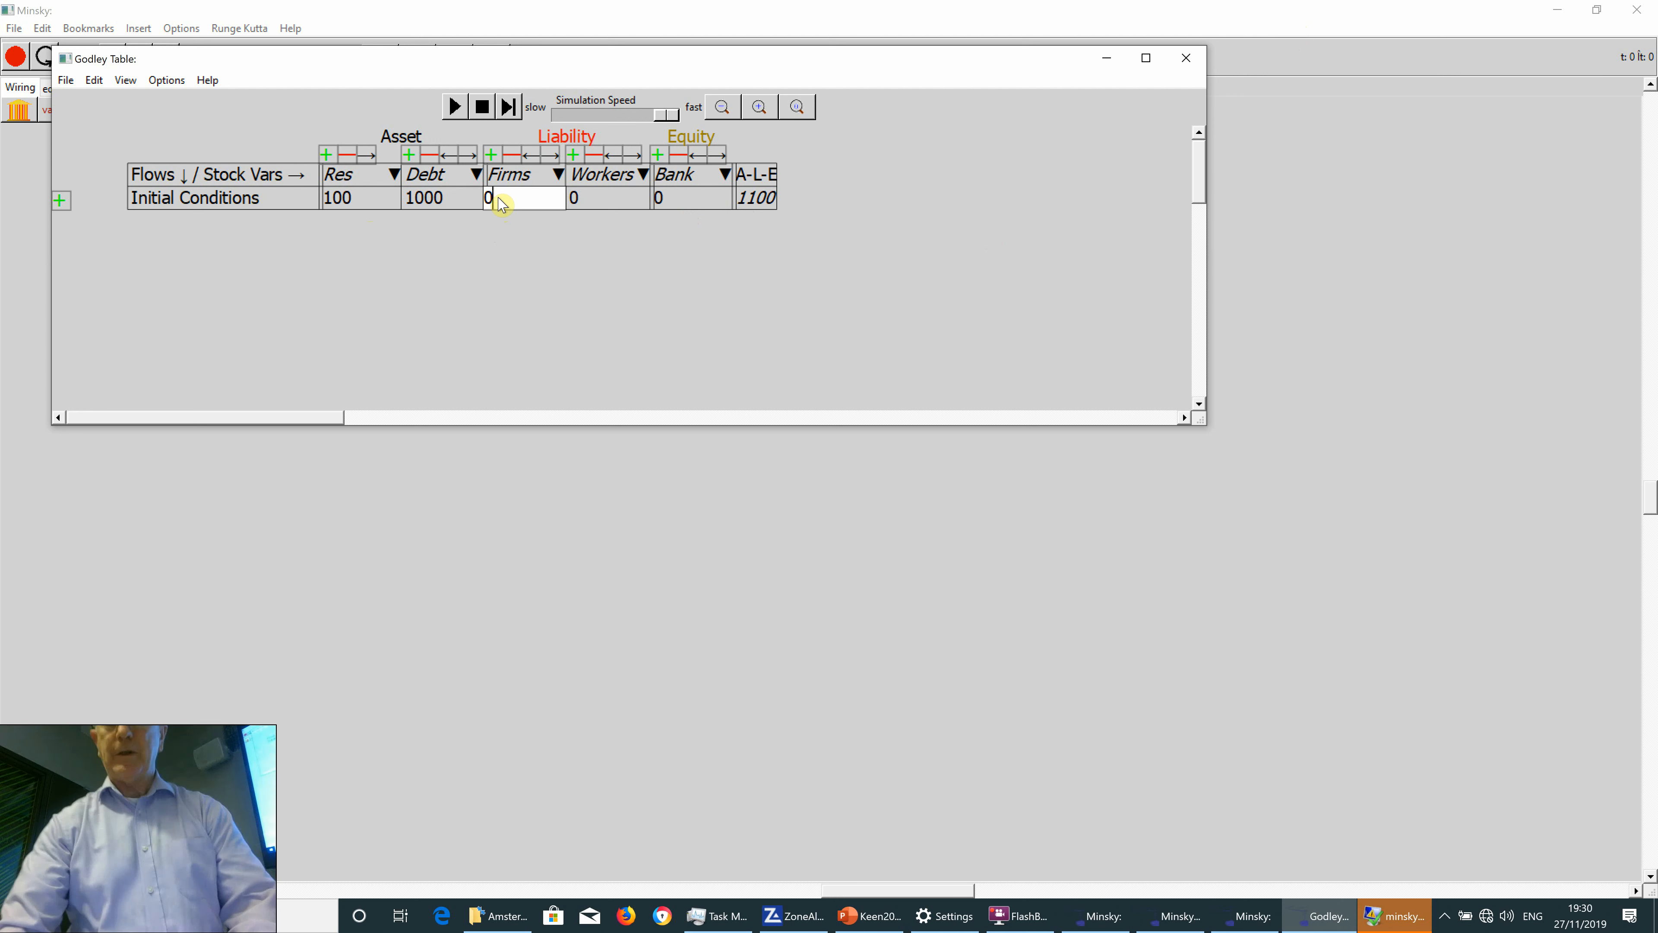
{"action": "type", "text": "800"}
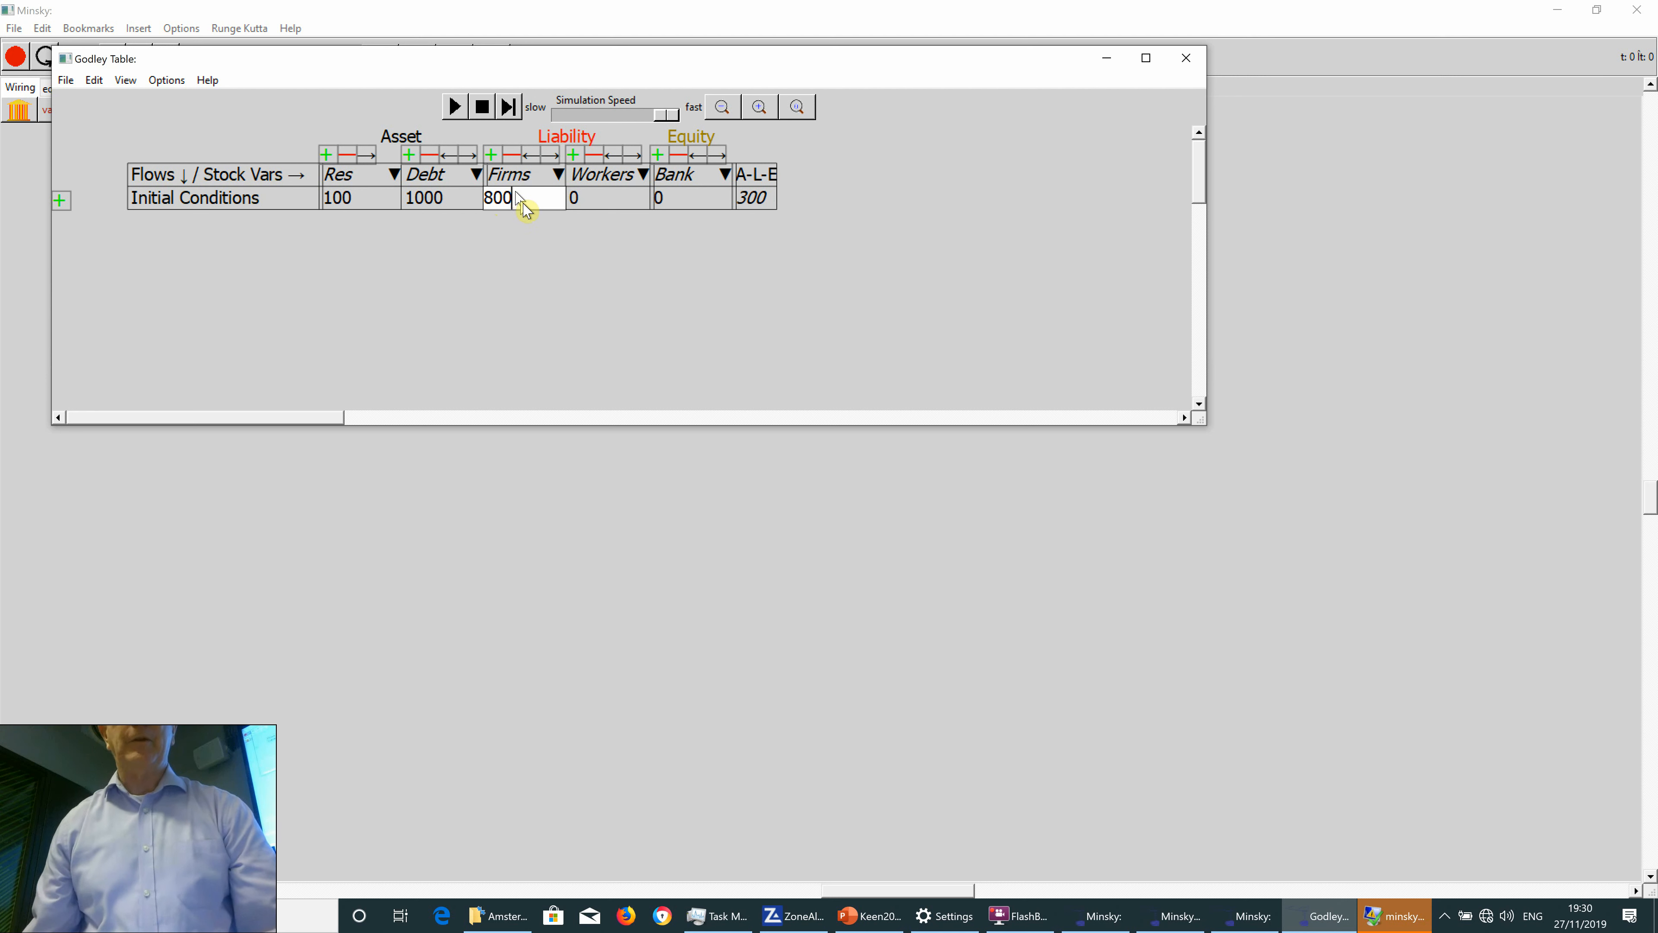
{"action": "left_click", "coordinate": [595, 197]}
{"action": "type", "text": "200"}
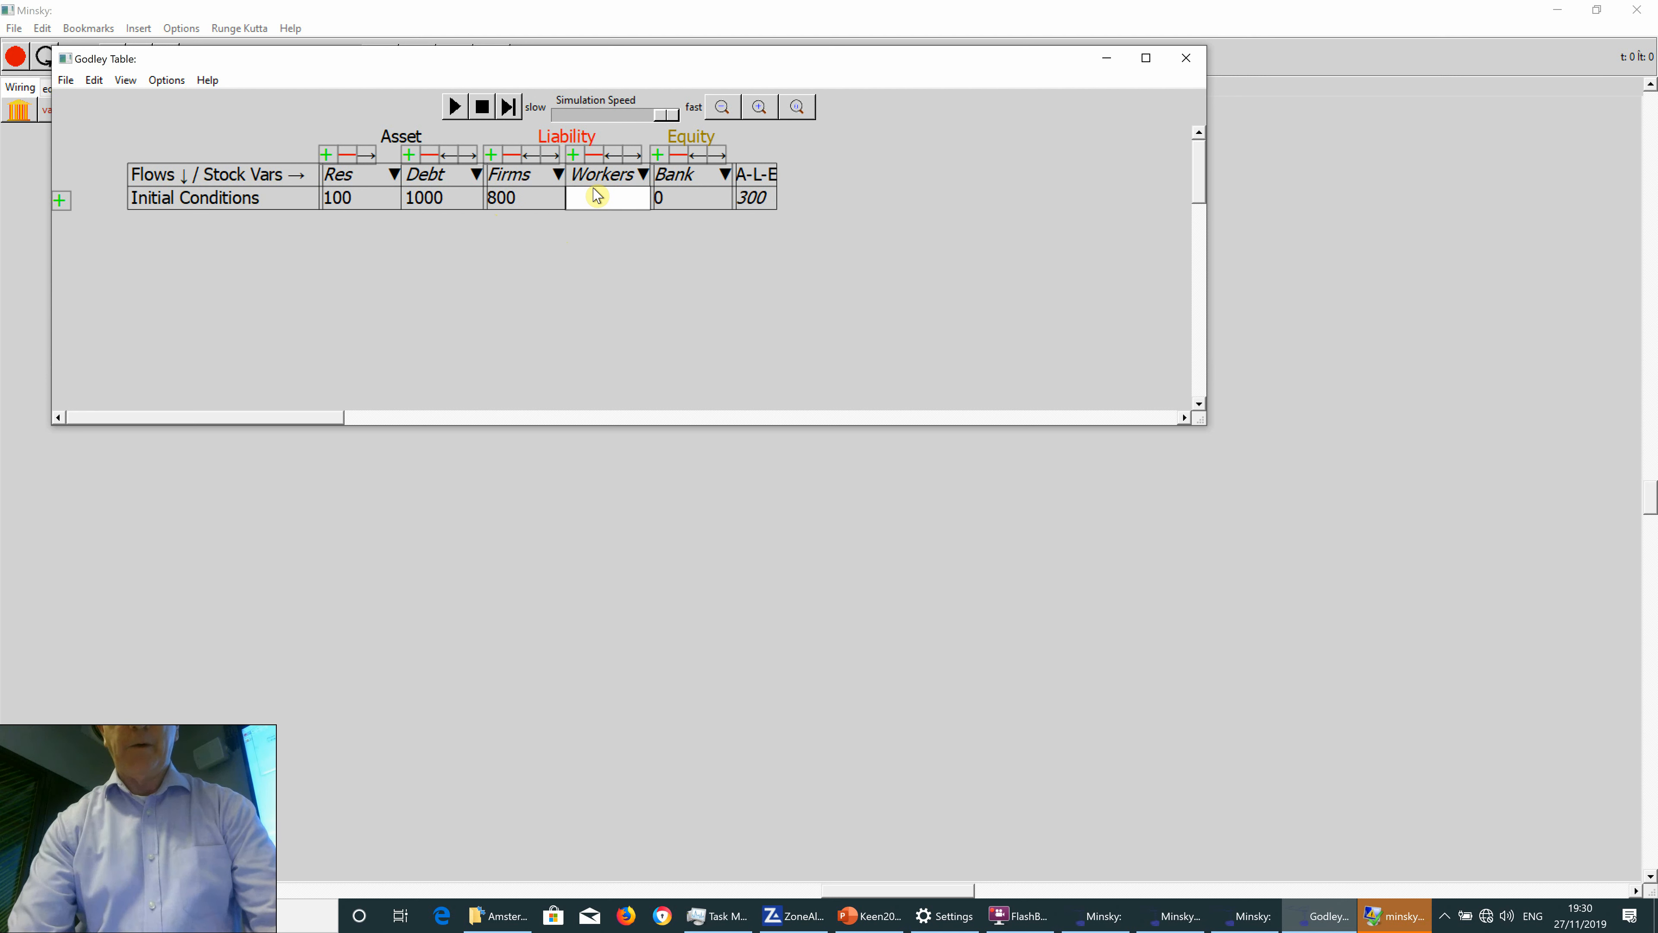
{"action": "left_click", "coordinate": [660, 207]}
{"action": "key", "text": "BackSpace"}
{"action": "type", "text": "100"}
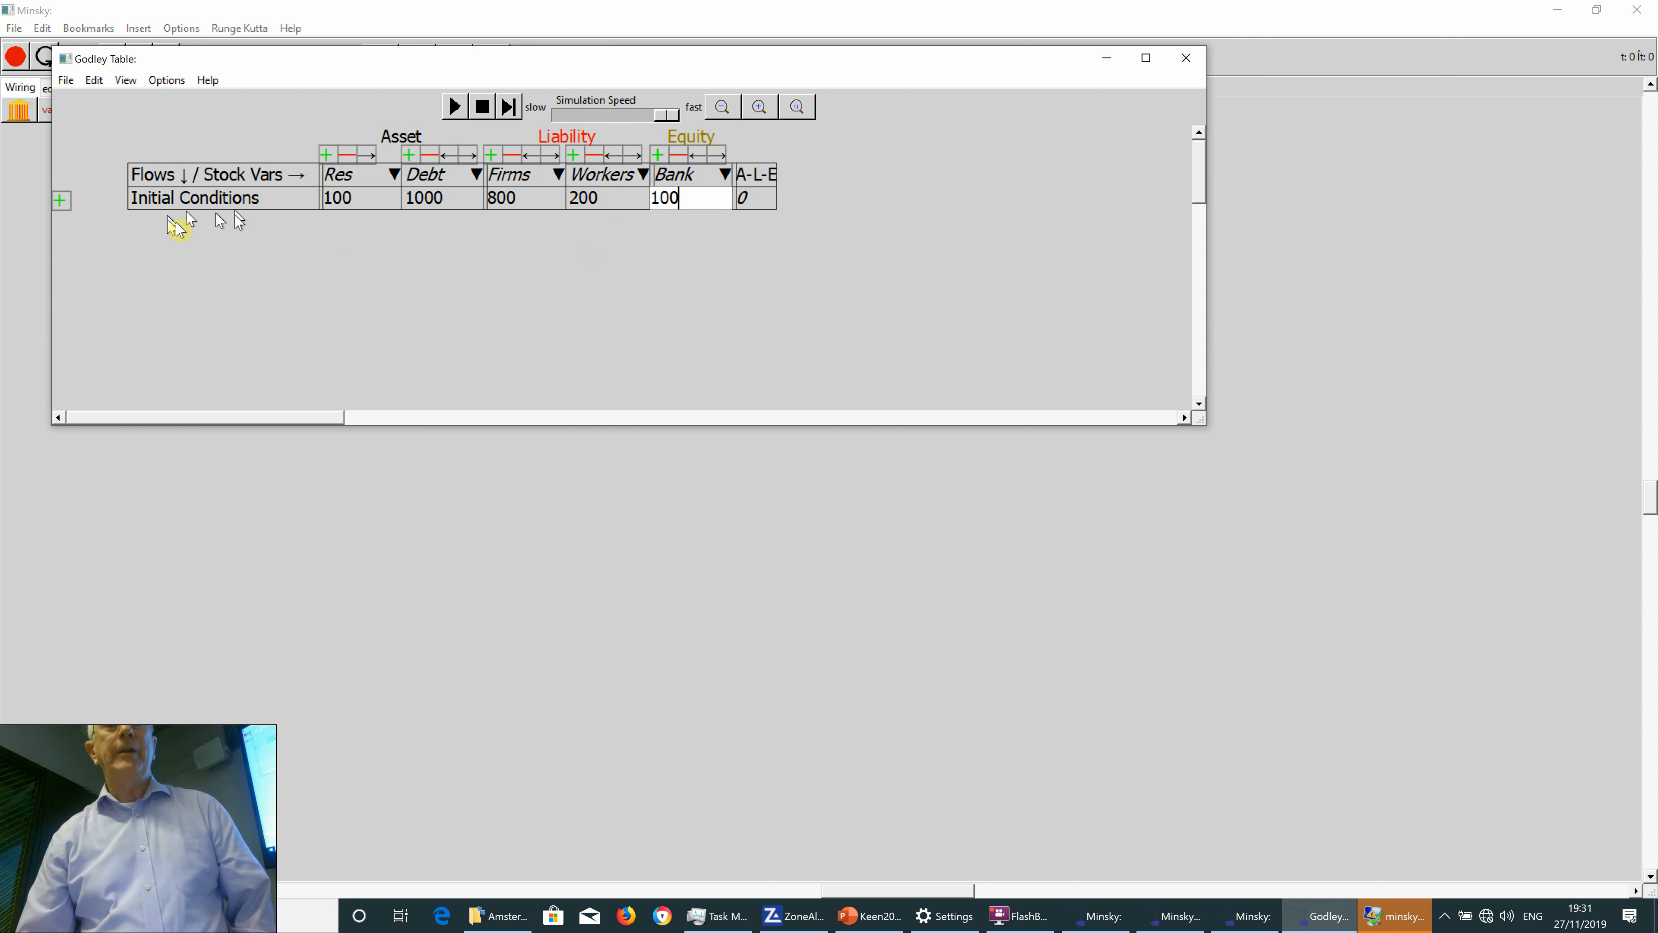
Add a flow row beneath the initial conditions and label it Lend.
{"action": "left_click", "coordinate": [62, 200]}
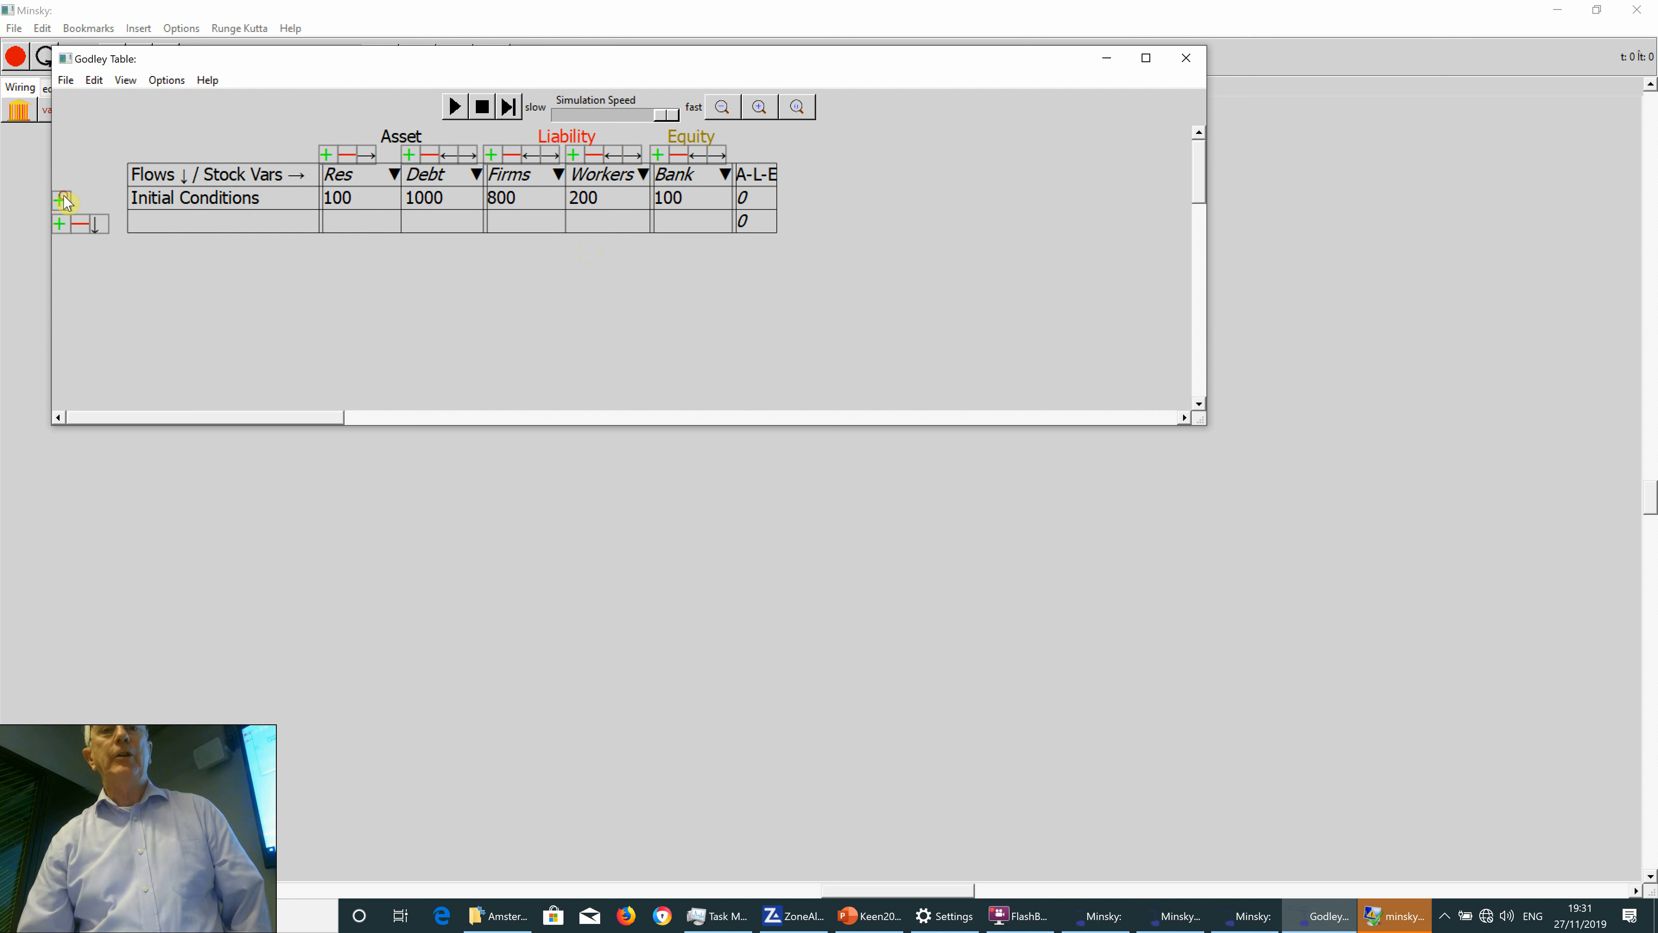
{"action": "left_click", "coordinate": [145, 224]}
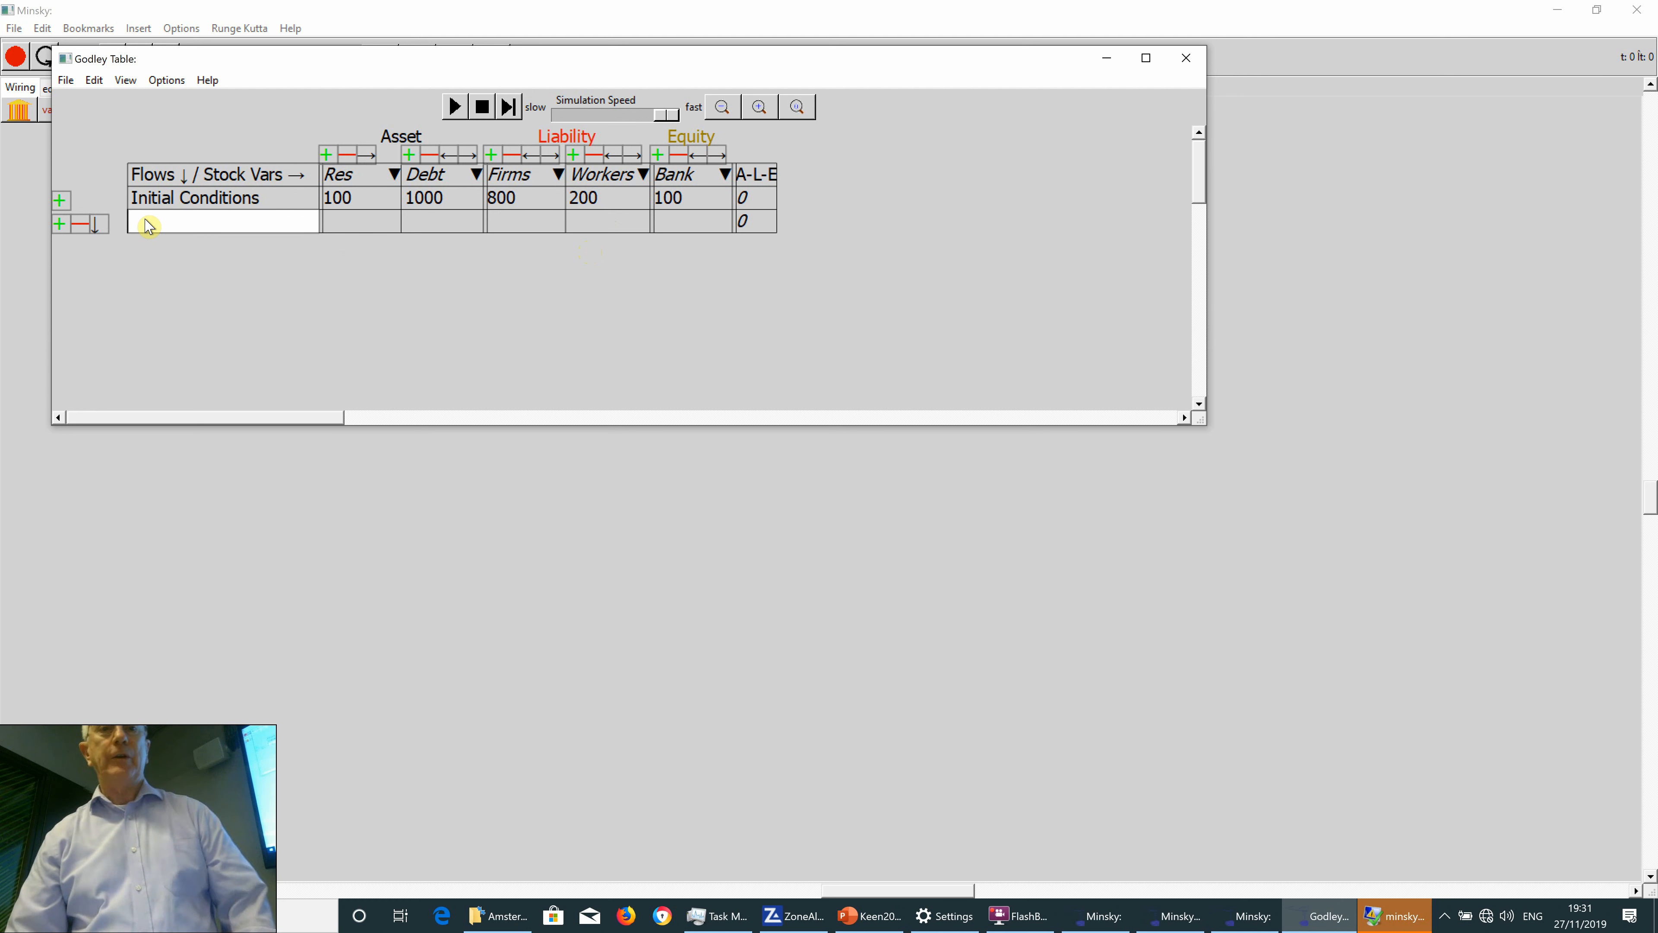
{"action": "type", "text": "Lemnd"}
{"action": "key", "text": "BackSpace"}
{"action": "key", "text": "BackSpace"}
{"action": "key", "text": "BackSpace"}
{"action": "type", "text": "nd"}
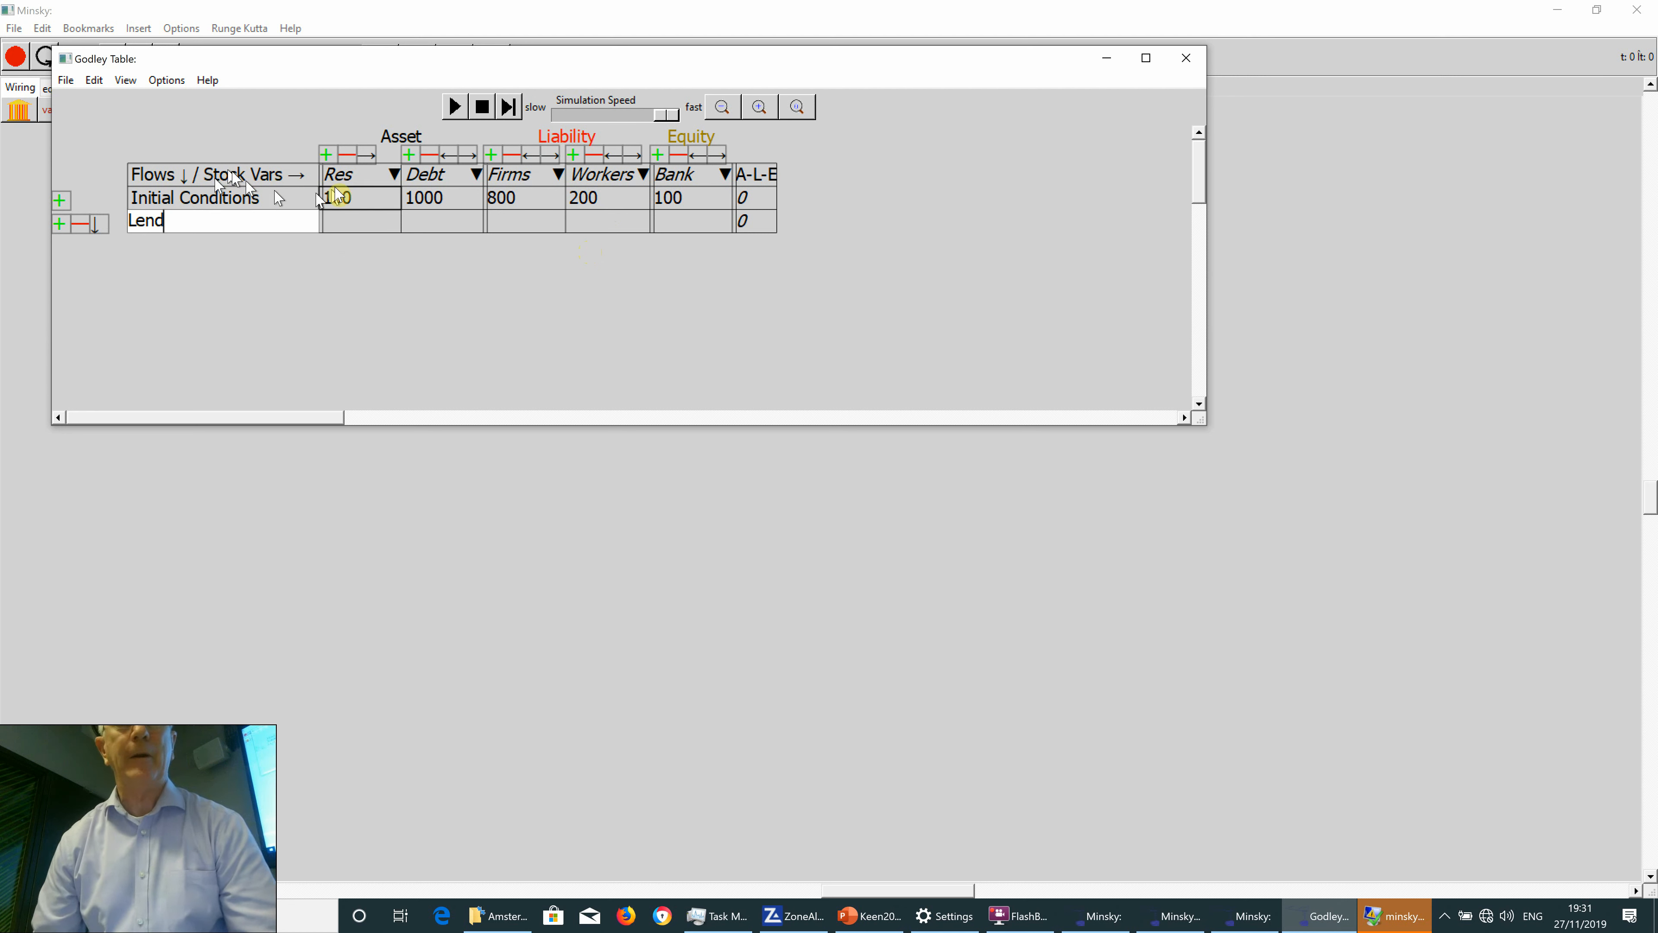
Enter the flow Lend in the Debt and Firms columns of the Lend row.
{"action": "left_click", "coordinate": [416, 234]}
{"action": "type", "text": "L"}
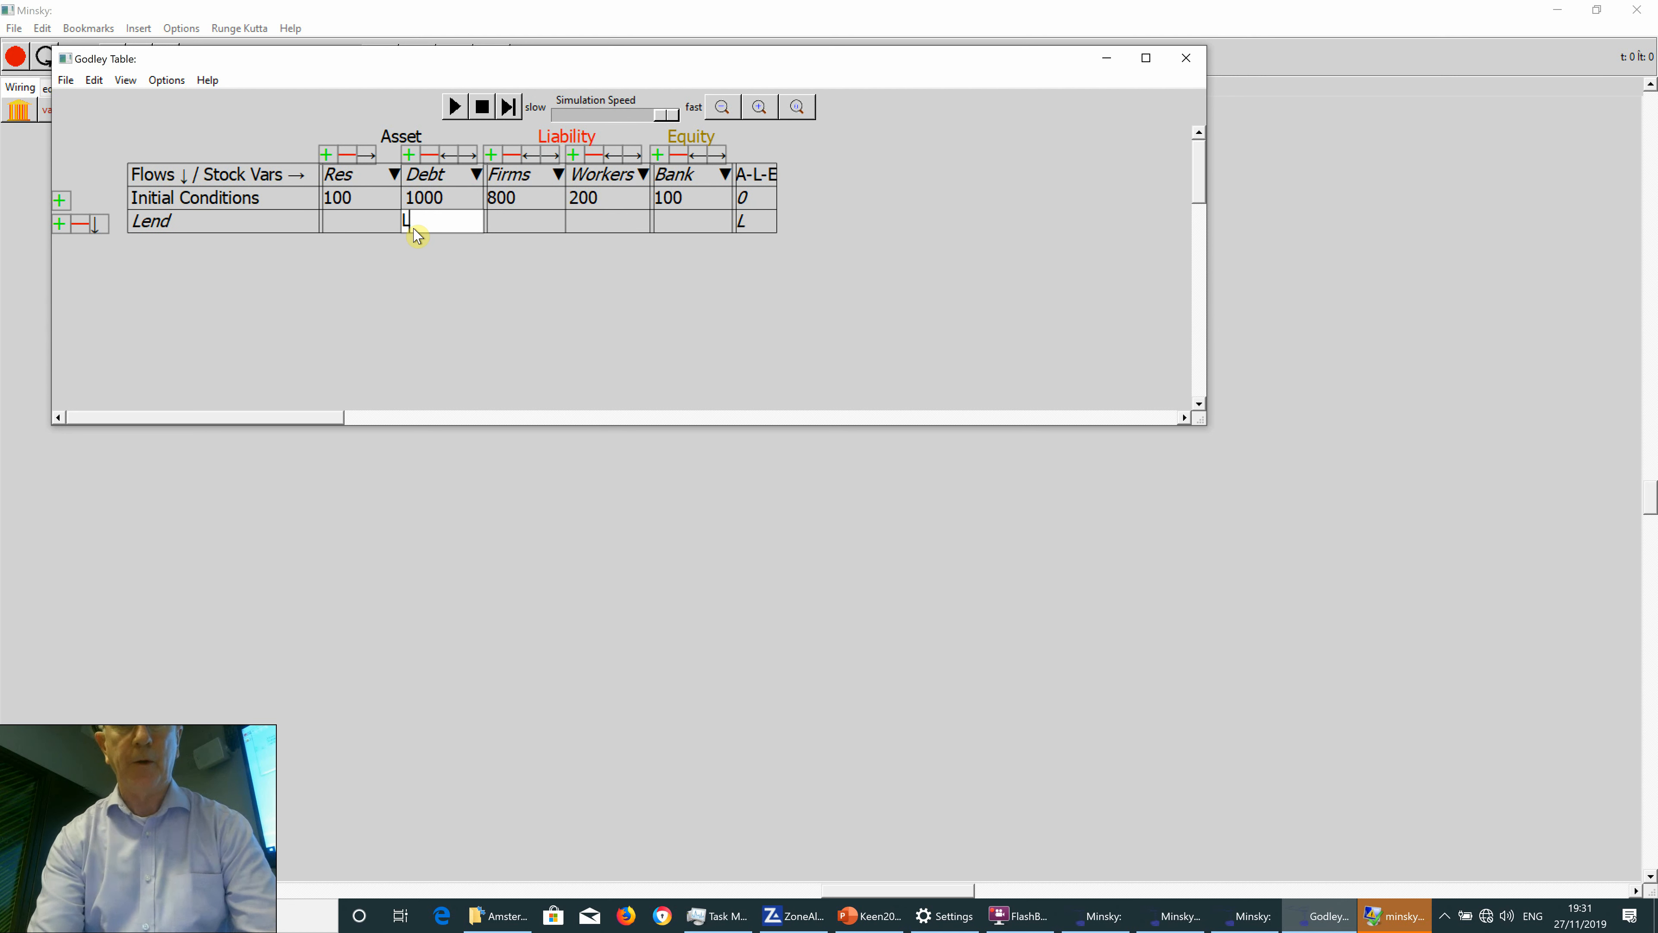
{"action": "type", "text": "end"}
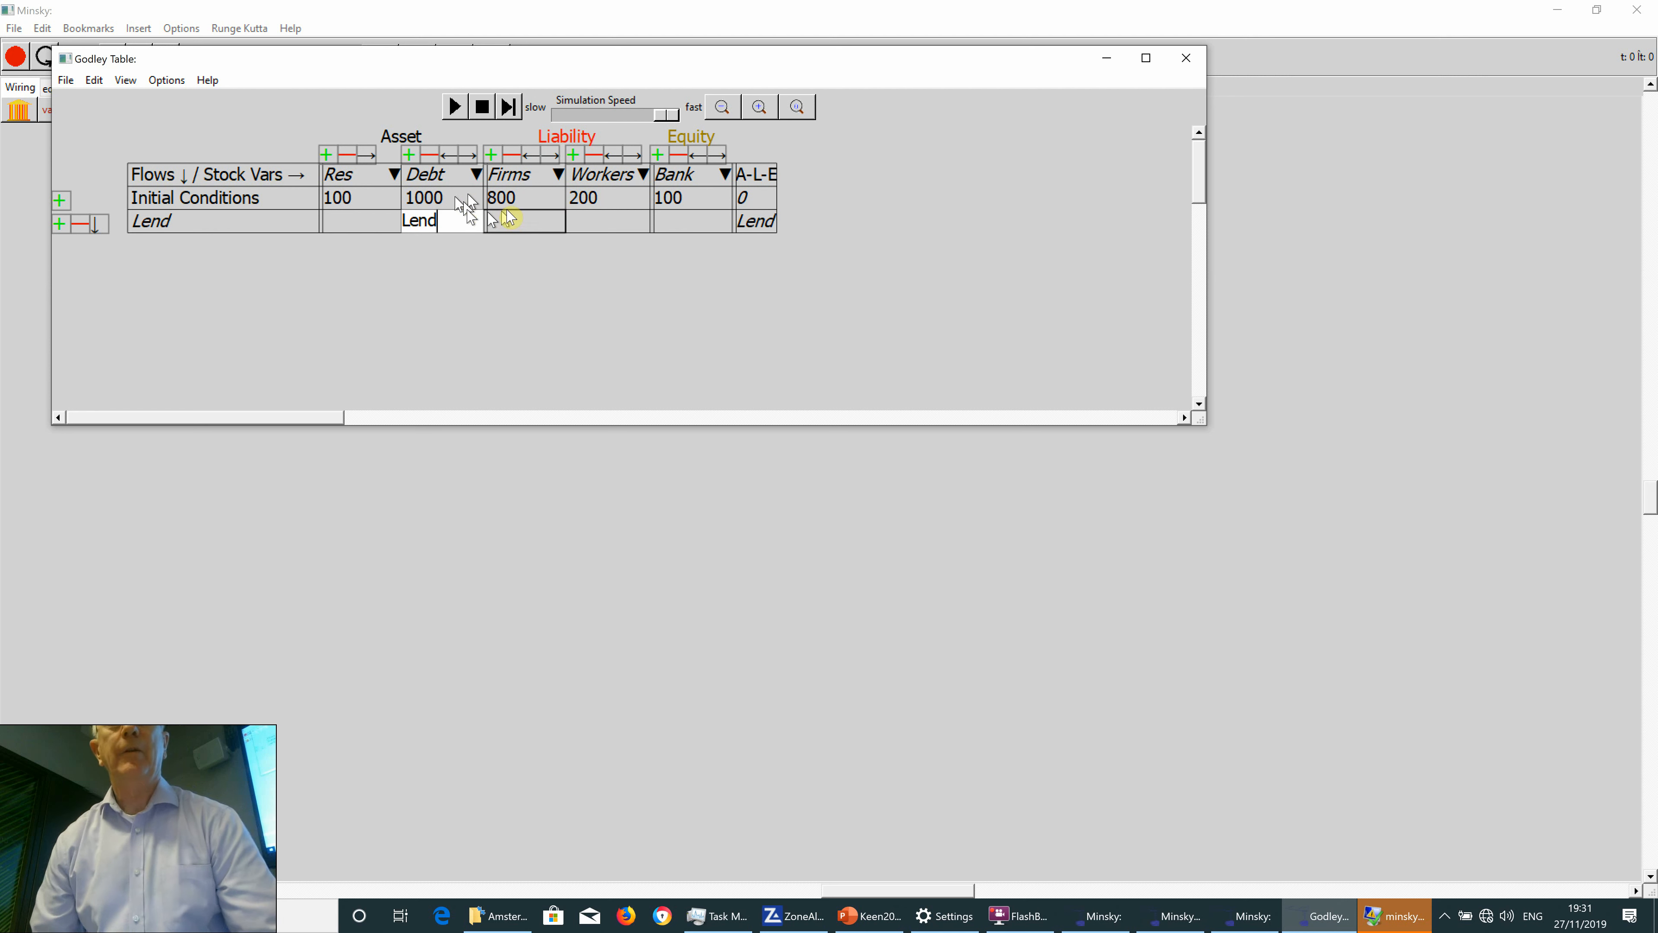
{"action": "left_click", "coordinate": [509, 229]}
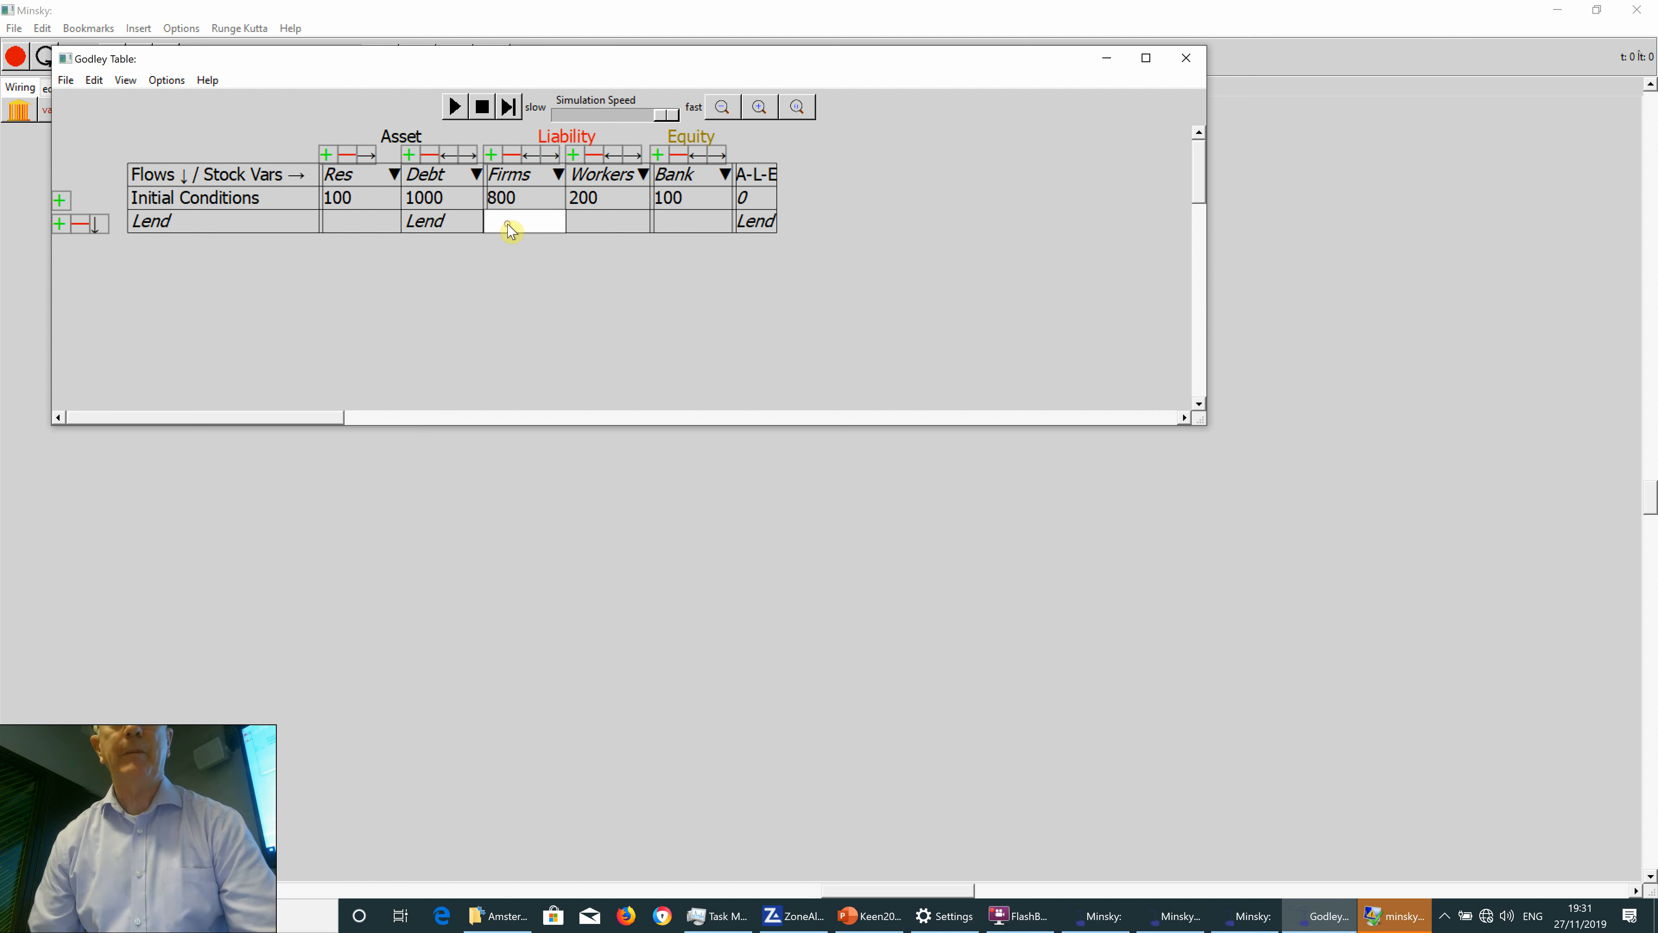
{"action": "type", "text": "Lend"}
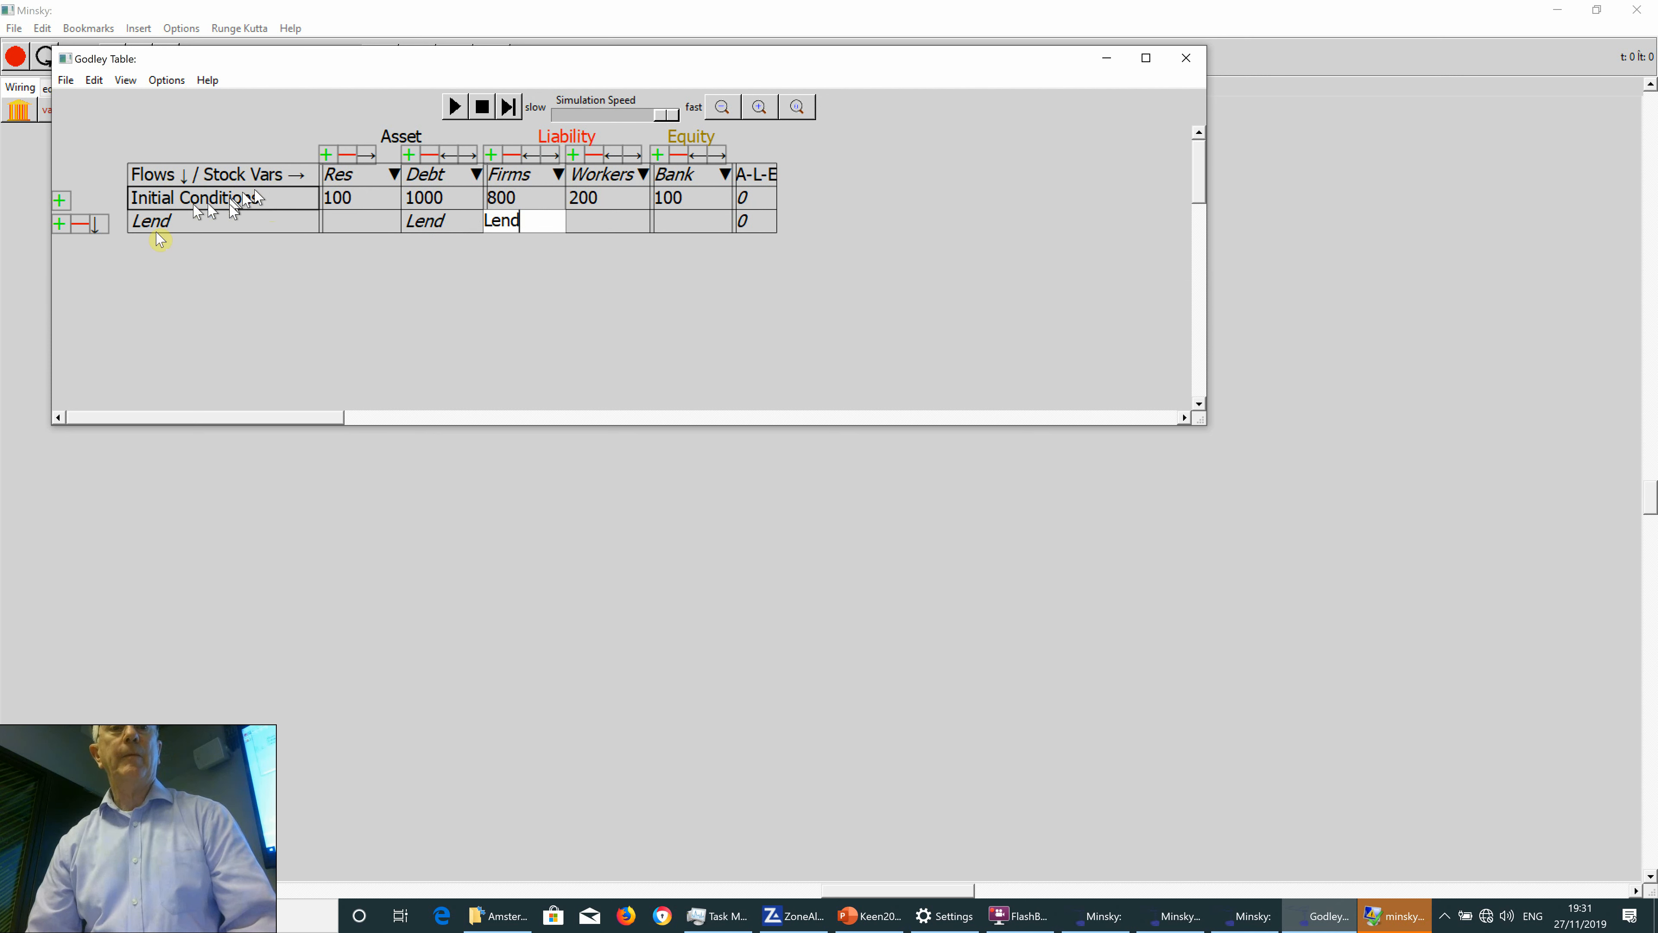
Add a flow row labelled Repay below Lend and enter -Repay in its Firms column.
{"action": "left_click", "coordinate": [59, 223]}
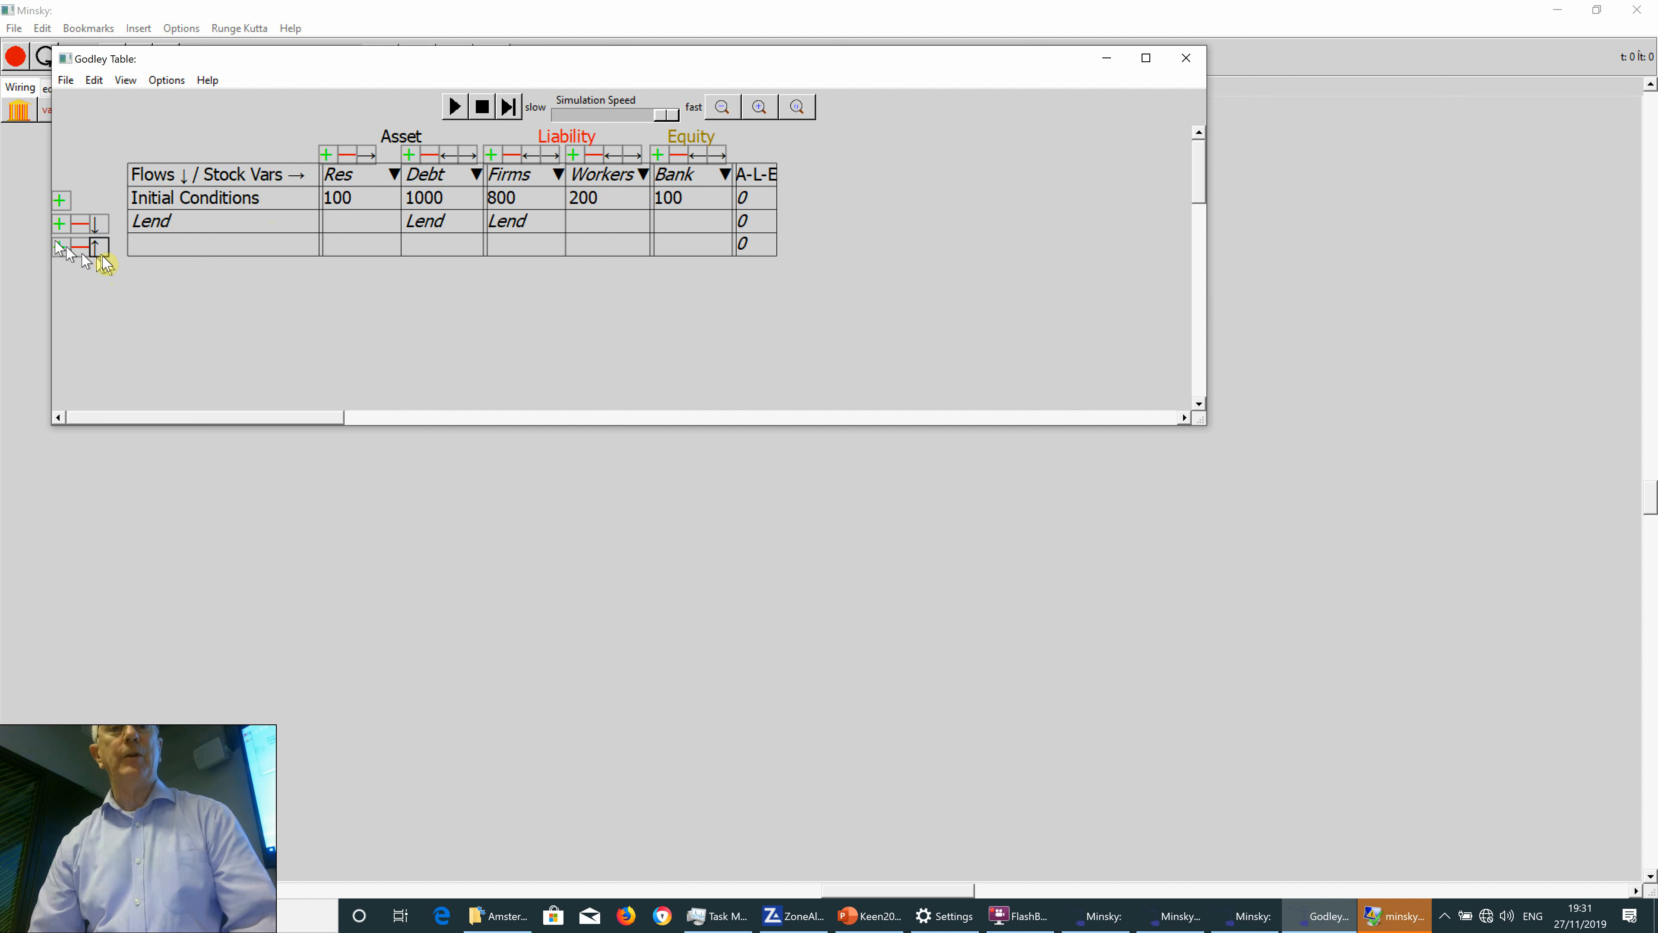
{"action": "left_click", "coordinate": [134, 247]}
{"action": "type", "text": "Repay"}
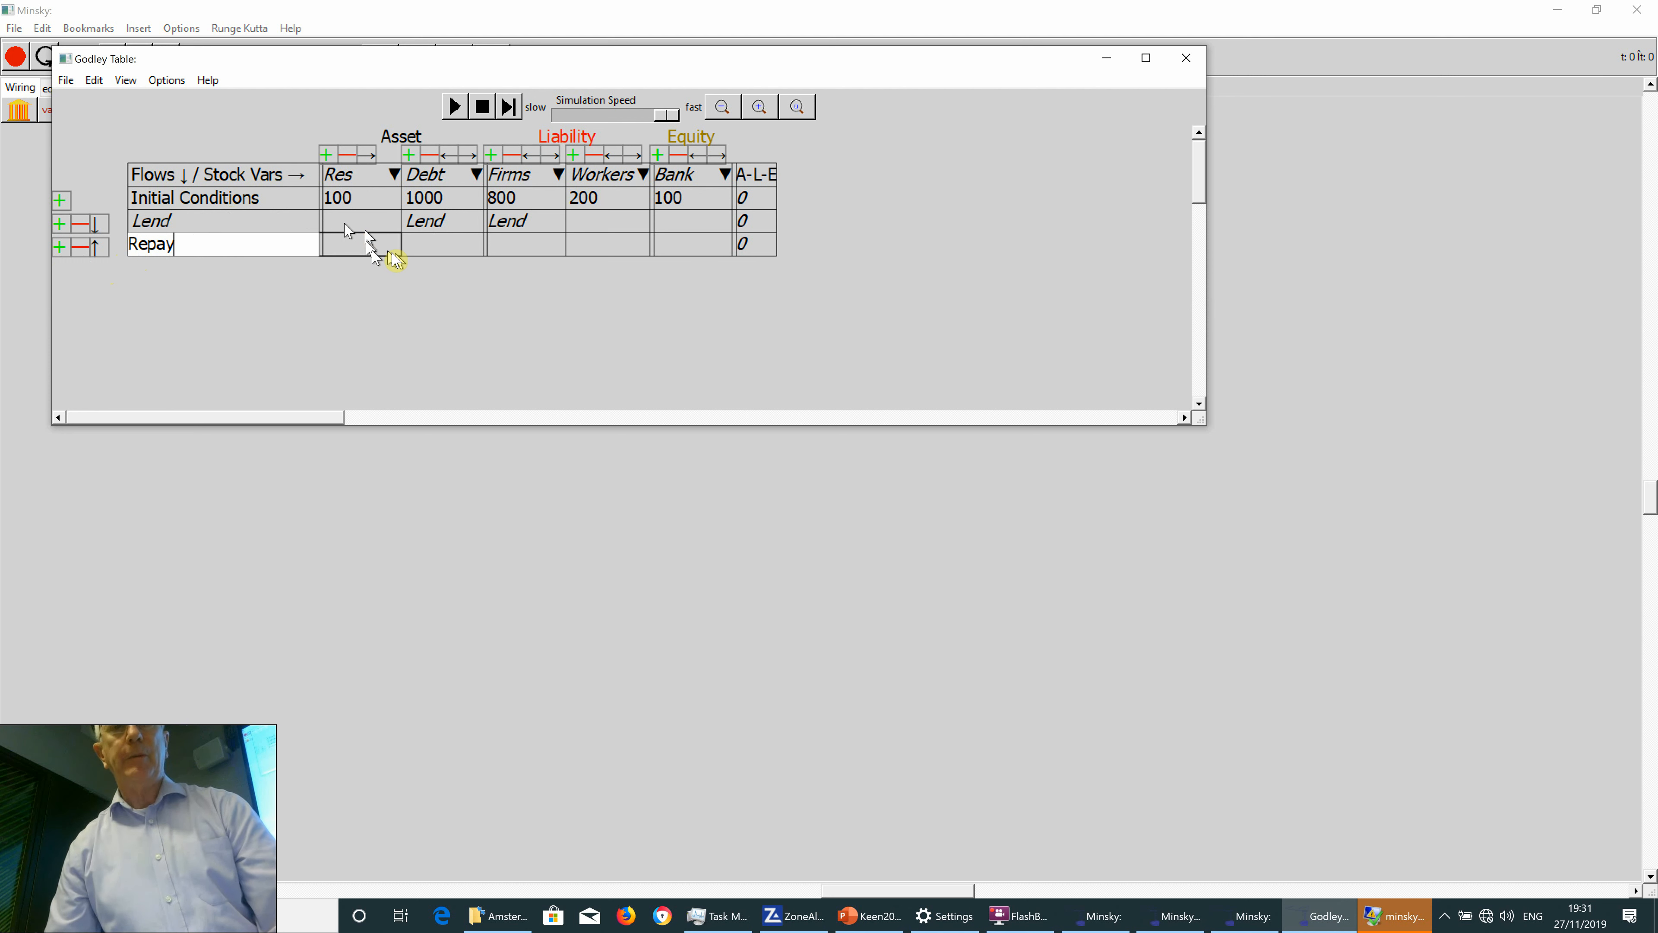
{"action": "left_click", "coordinate": [520, 244]}
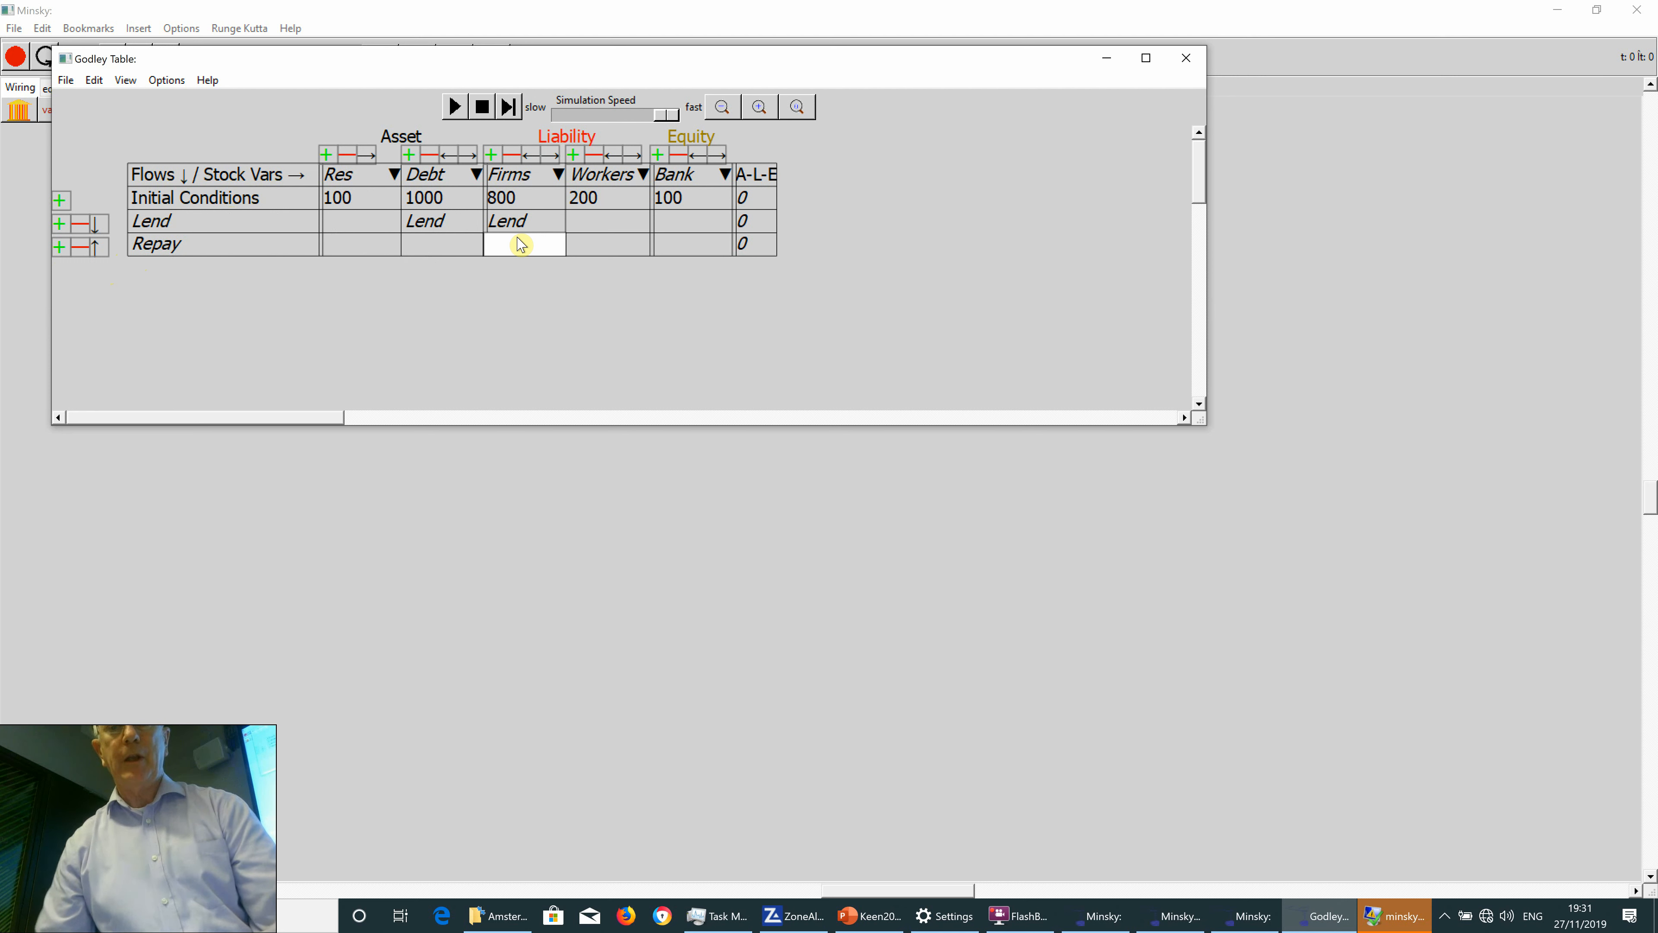
{"action": "type", "text": "-Repay"}
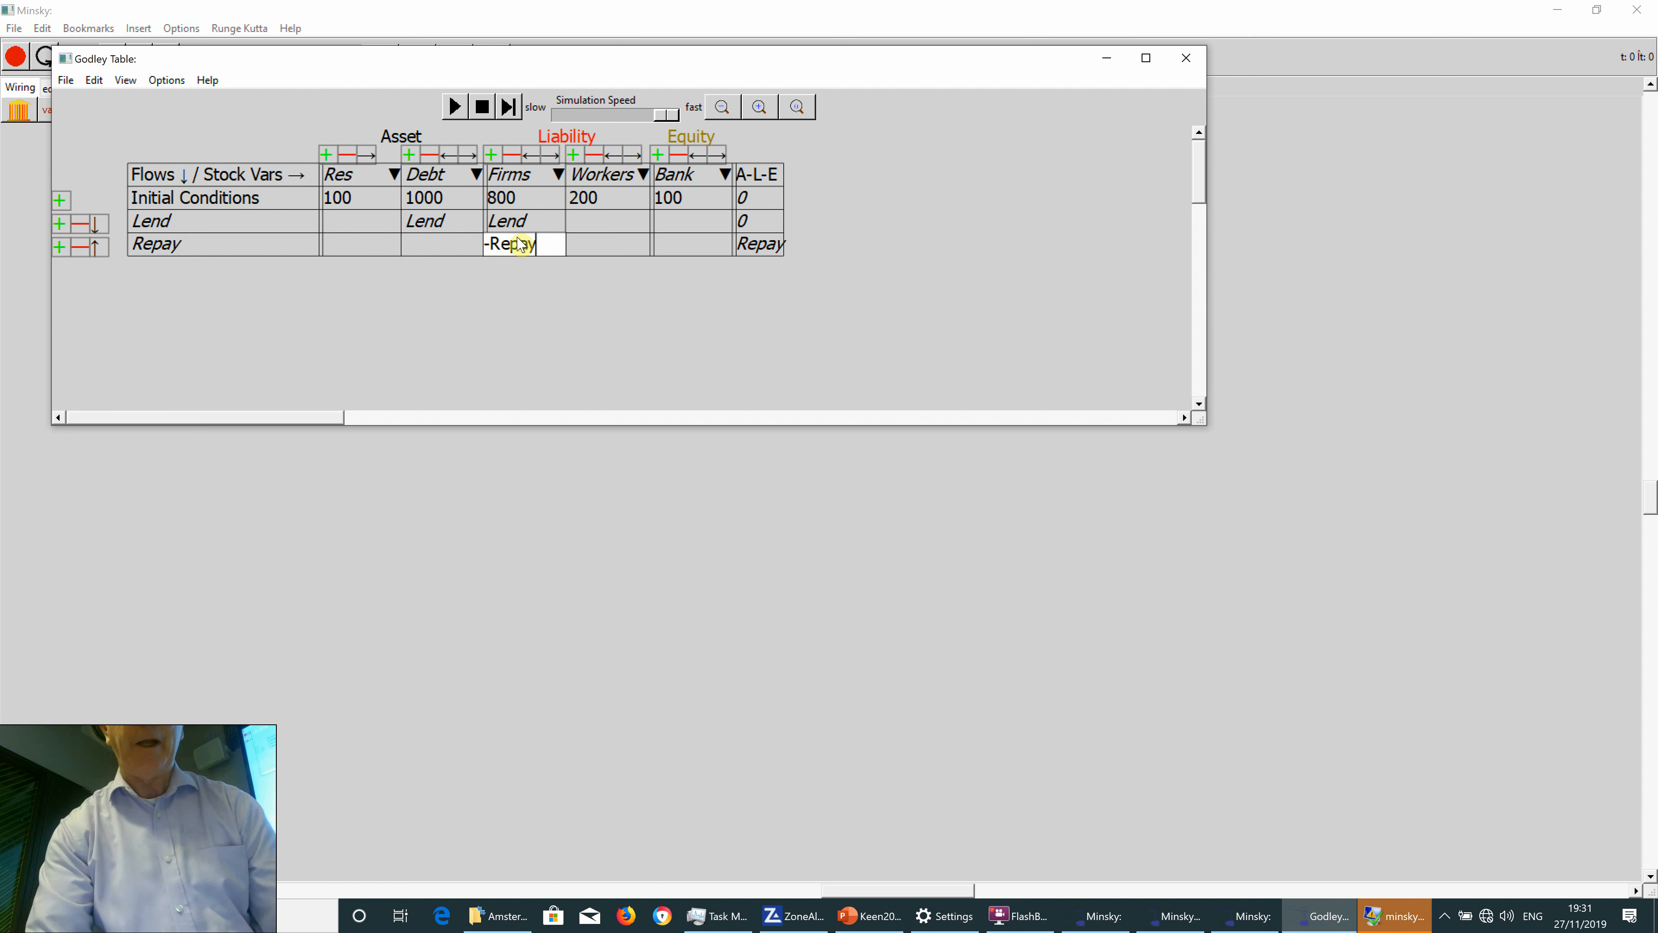
Enter -Repay in the Debt column of the Repay row.
{"action": "left_click", "coordinate": [459, 250]}
{"action": "type", "text": "repay"}
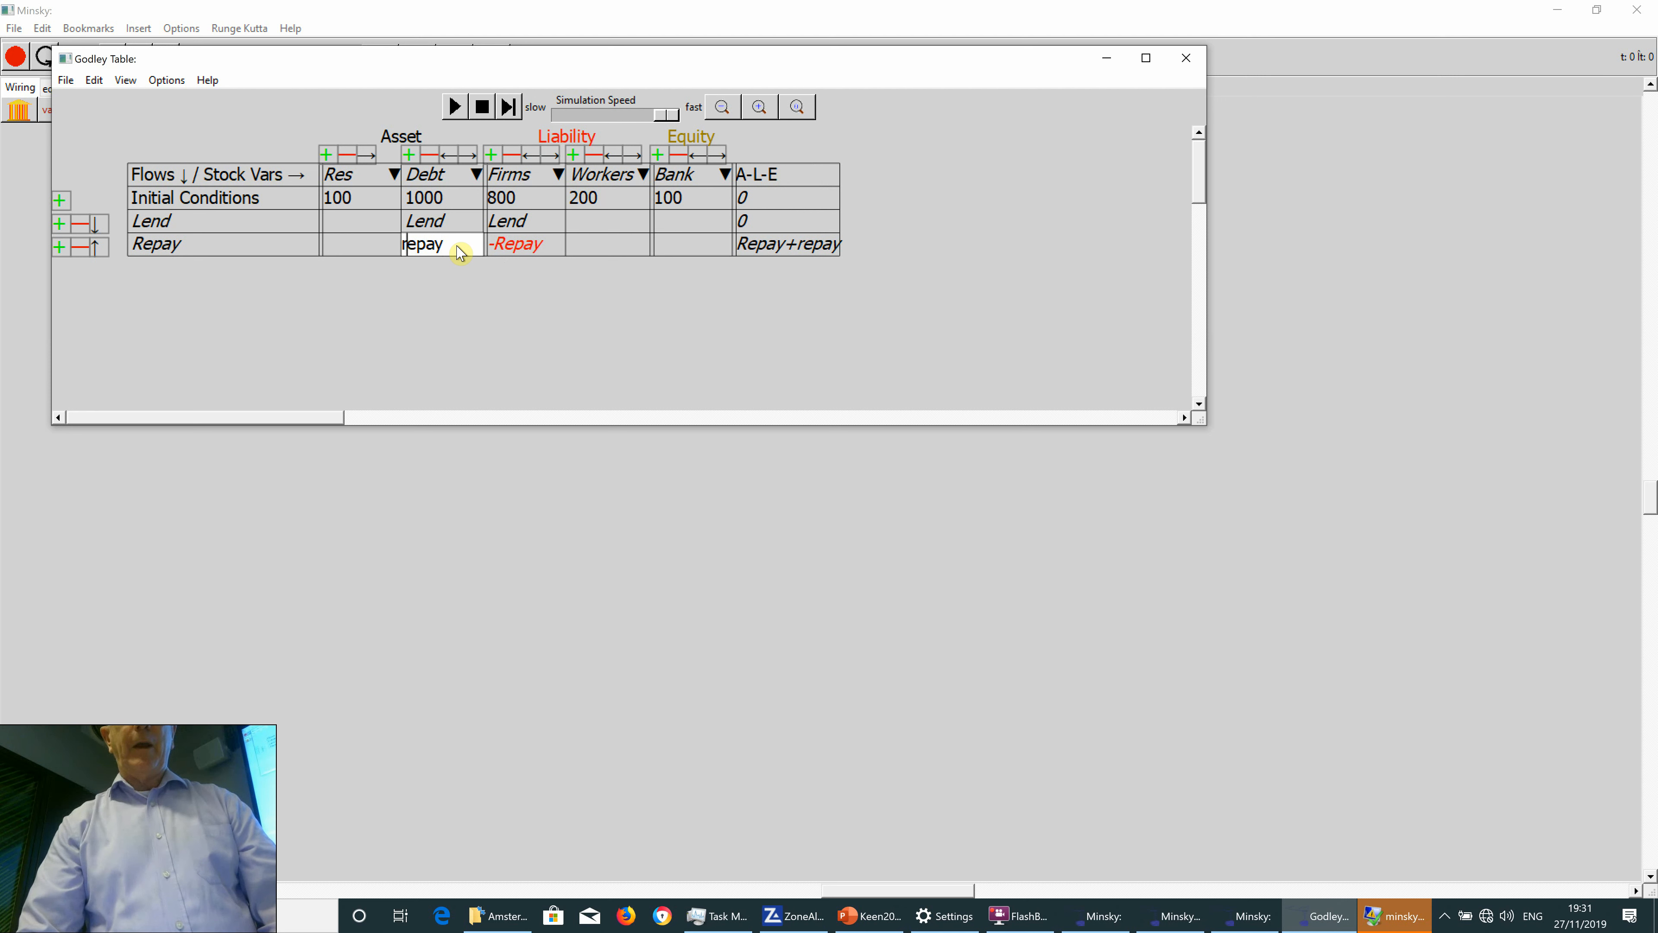
{"action": "key", "text": "BackSpace"}
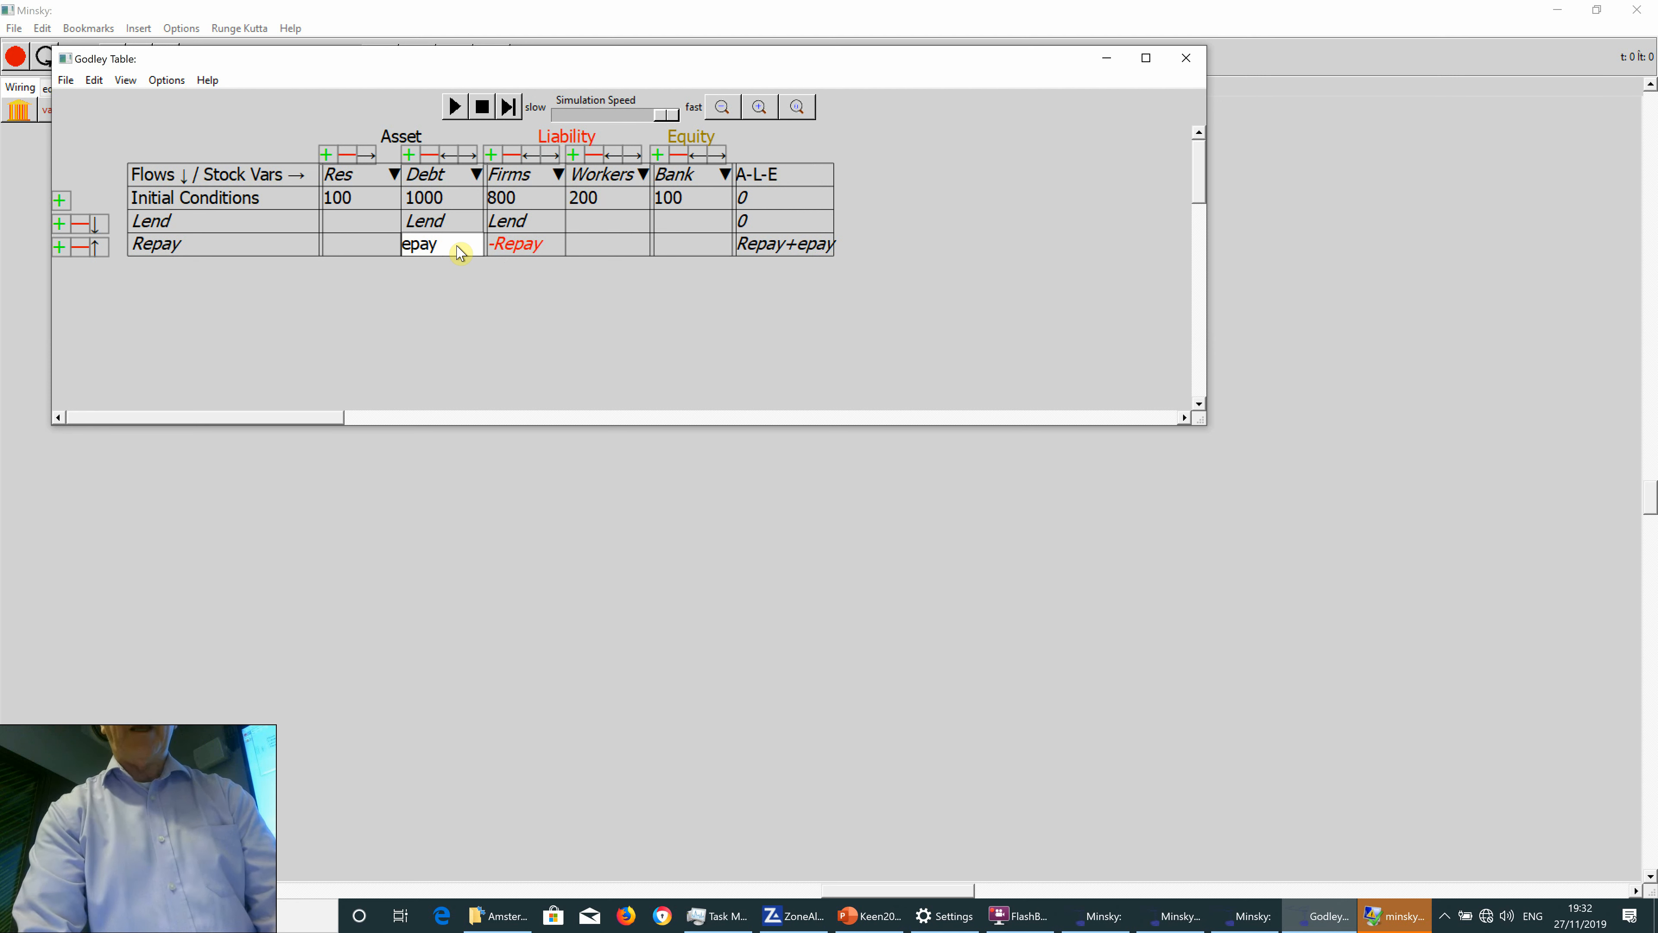
{"action": "type", "text": "R"}
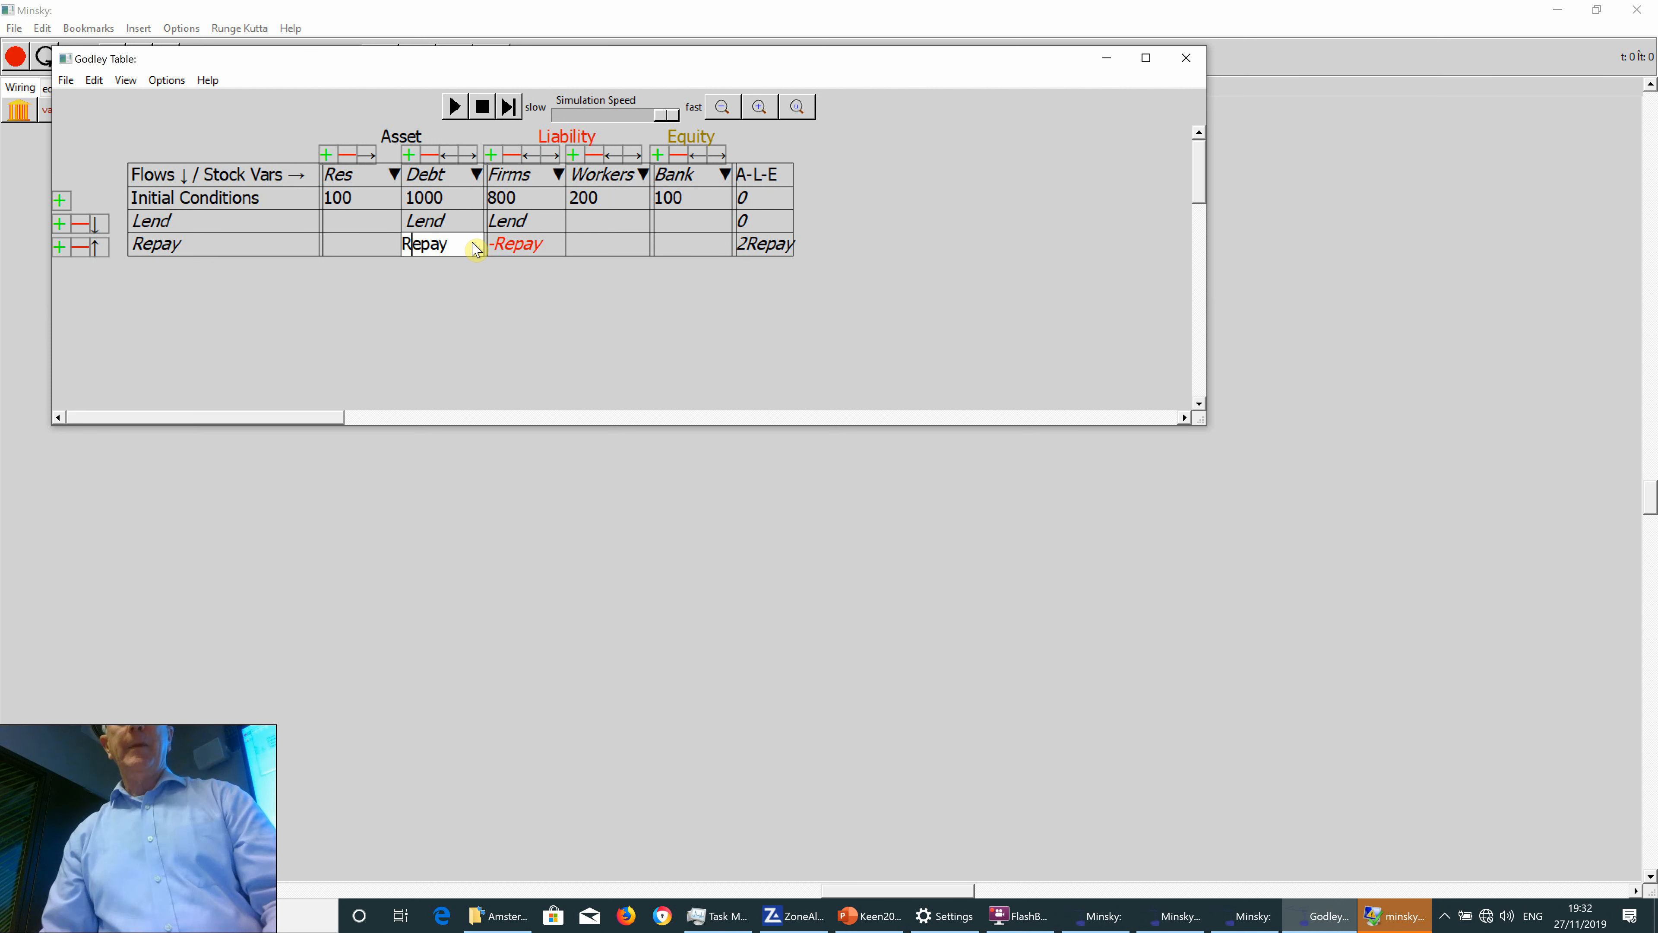
{"action": "key", "text": "Left"}
{"action": "type", "text": "-"}
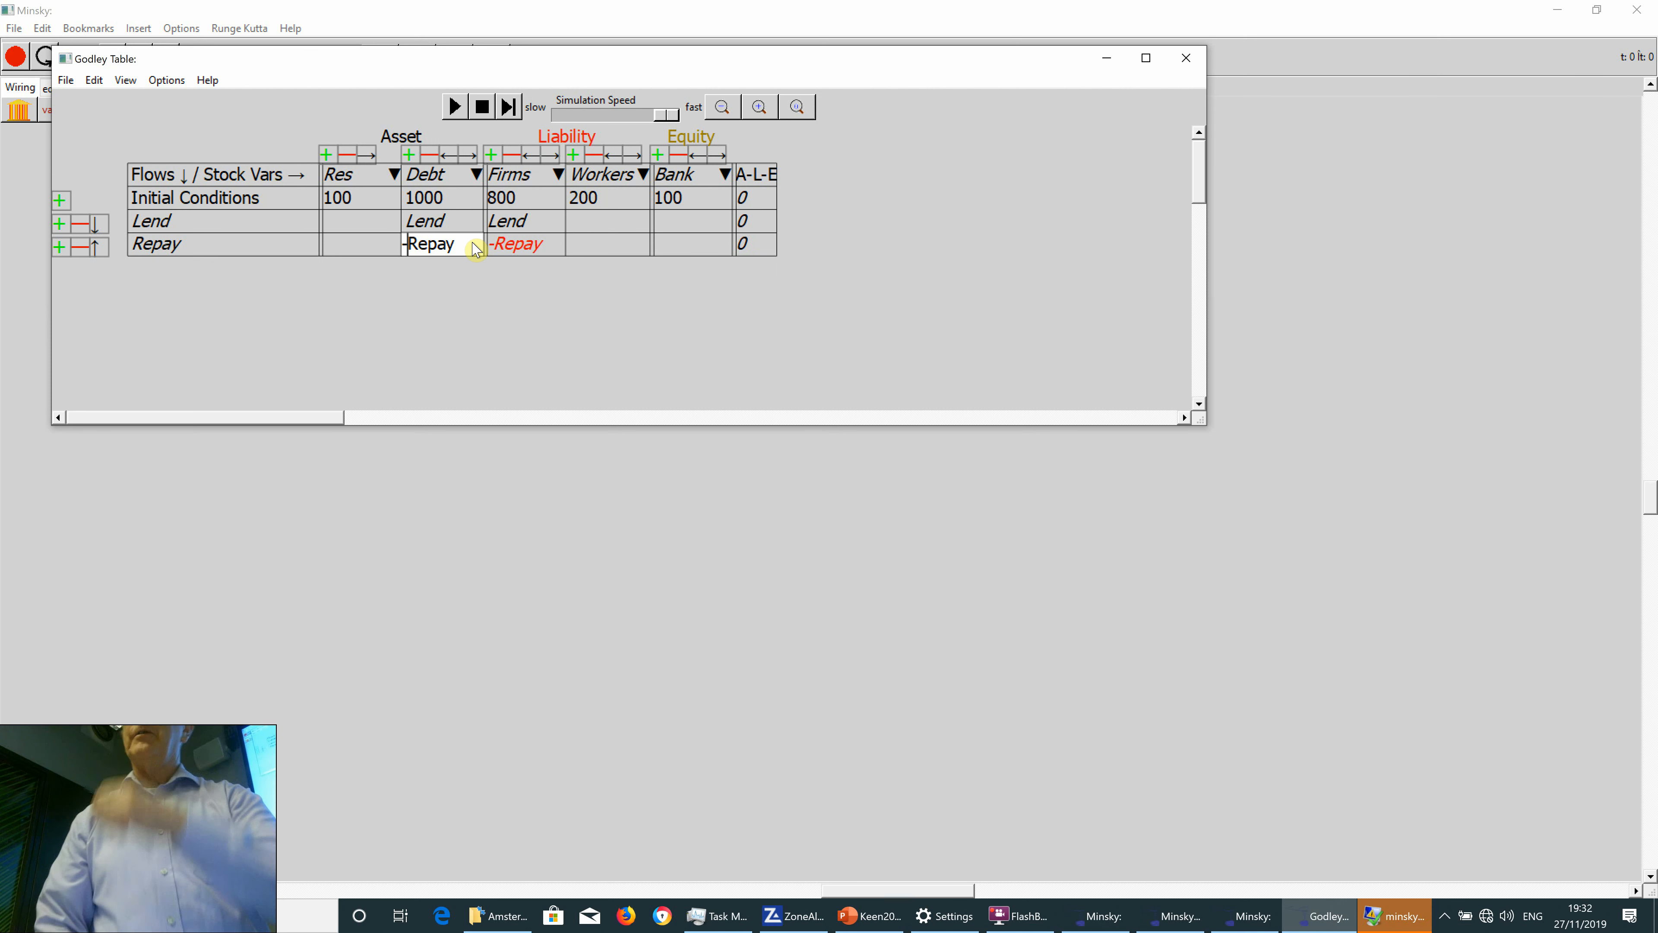
{"action": "left_click", "coordinate": [453, 355]}
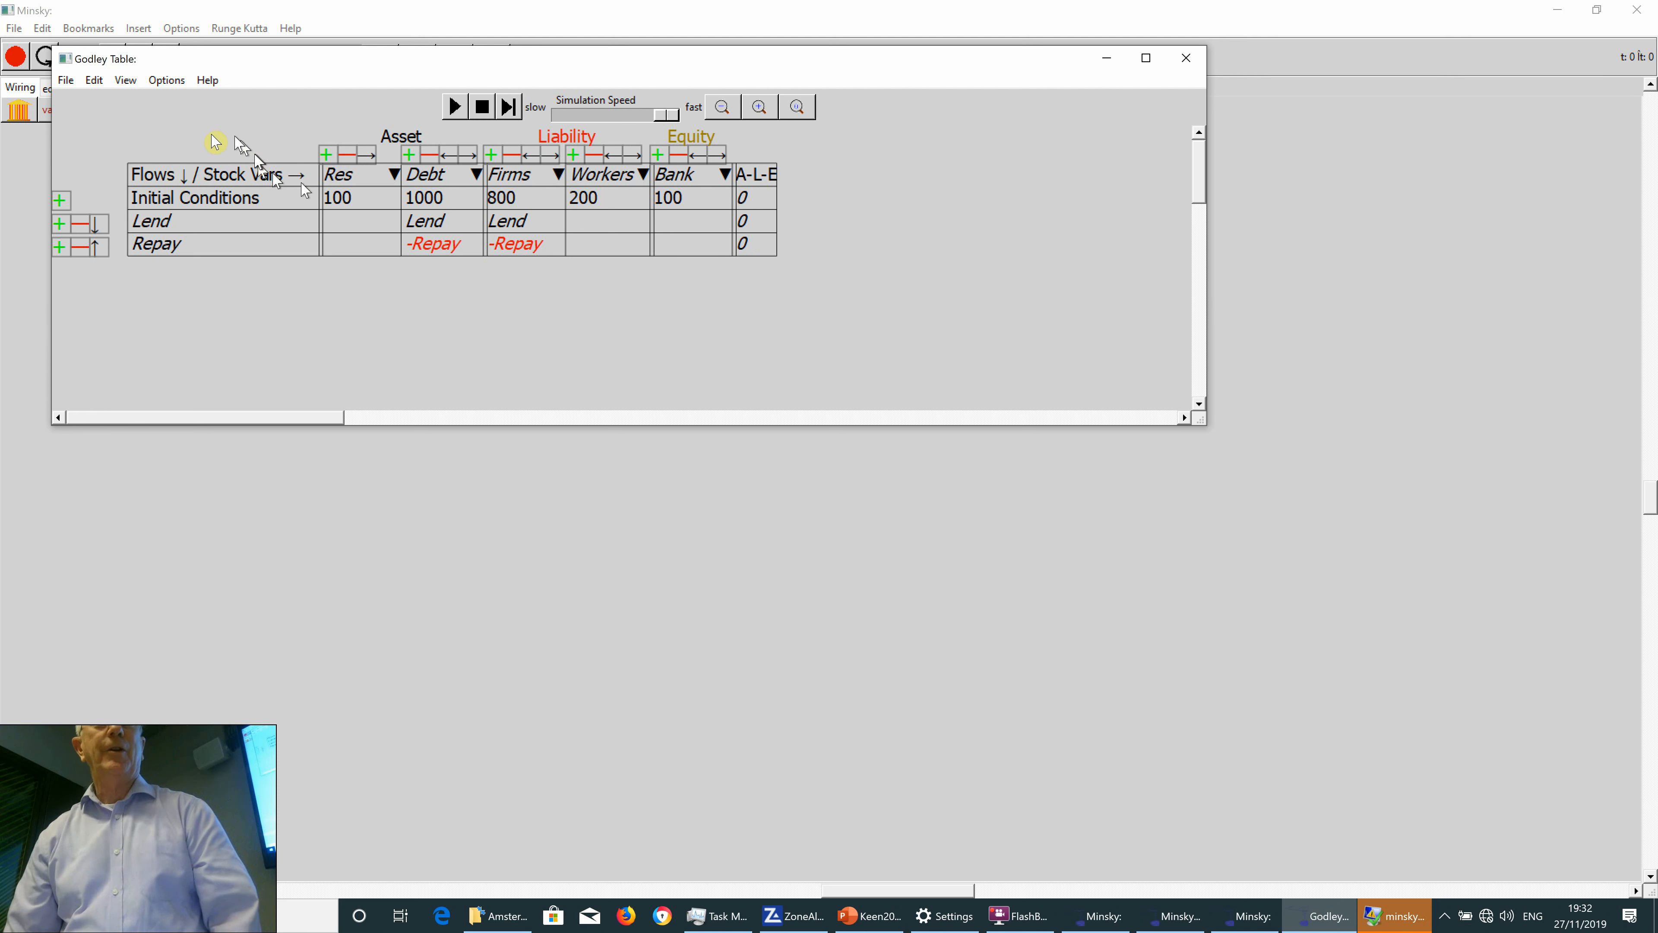
Switch the Godley table to DR/CR style and back to plus and minus signs.
{"action": "left_click", "coordinate": [175, 81]}
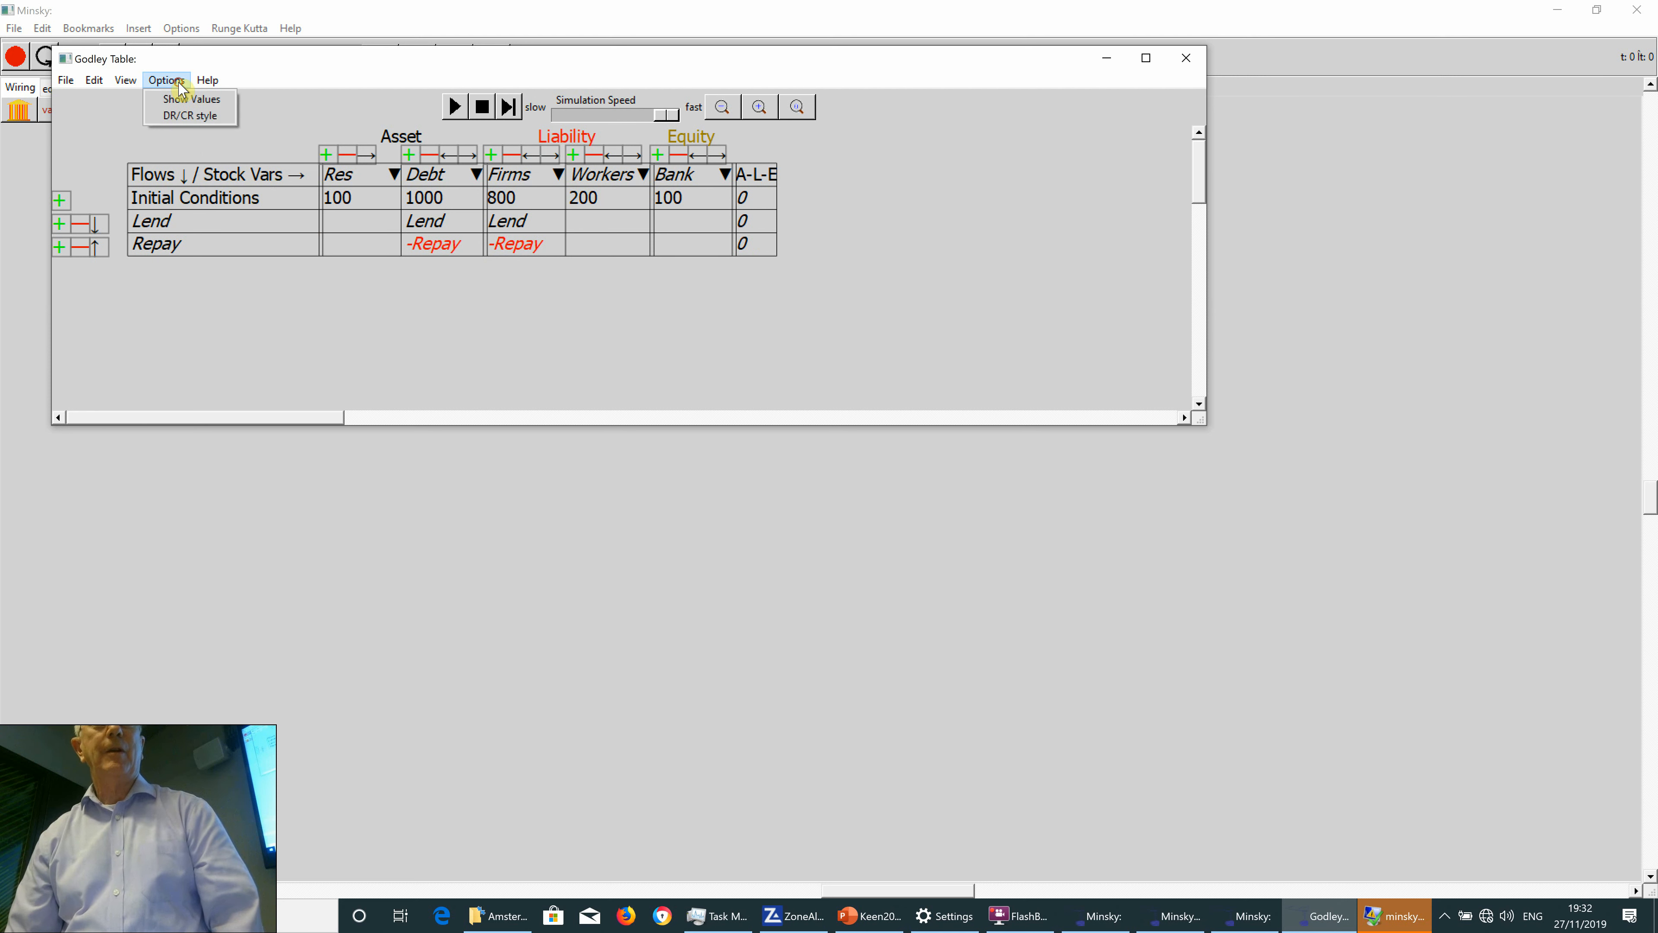
{"action": "left_click", "coordinate": [189, 116]}
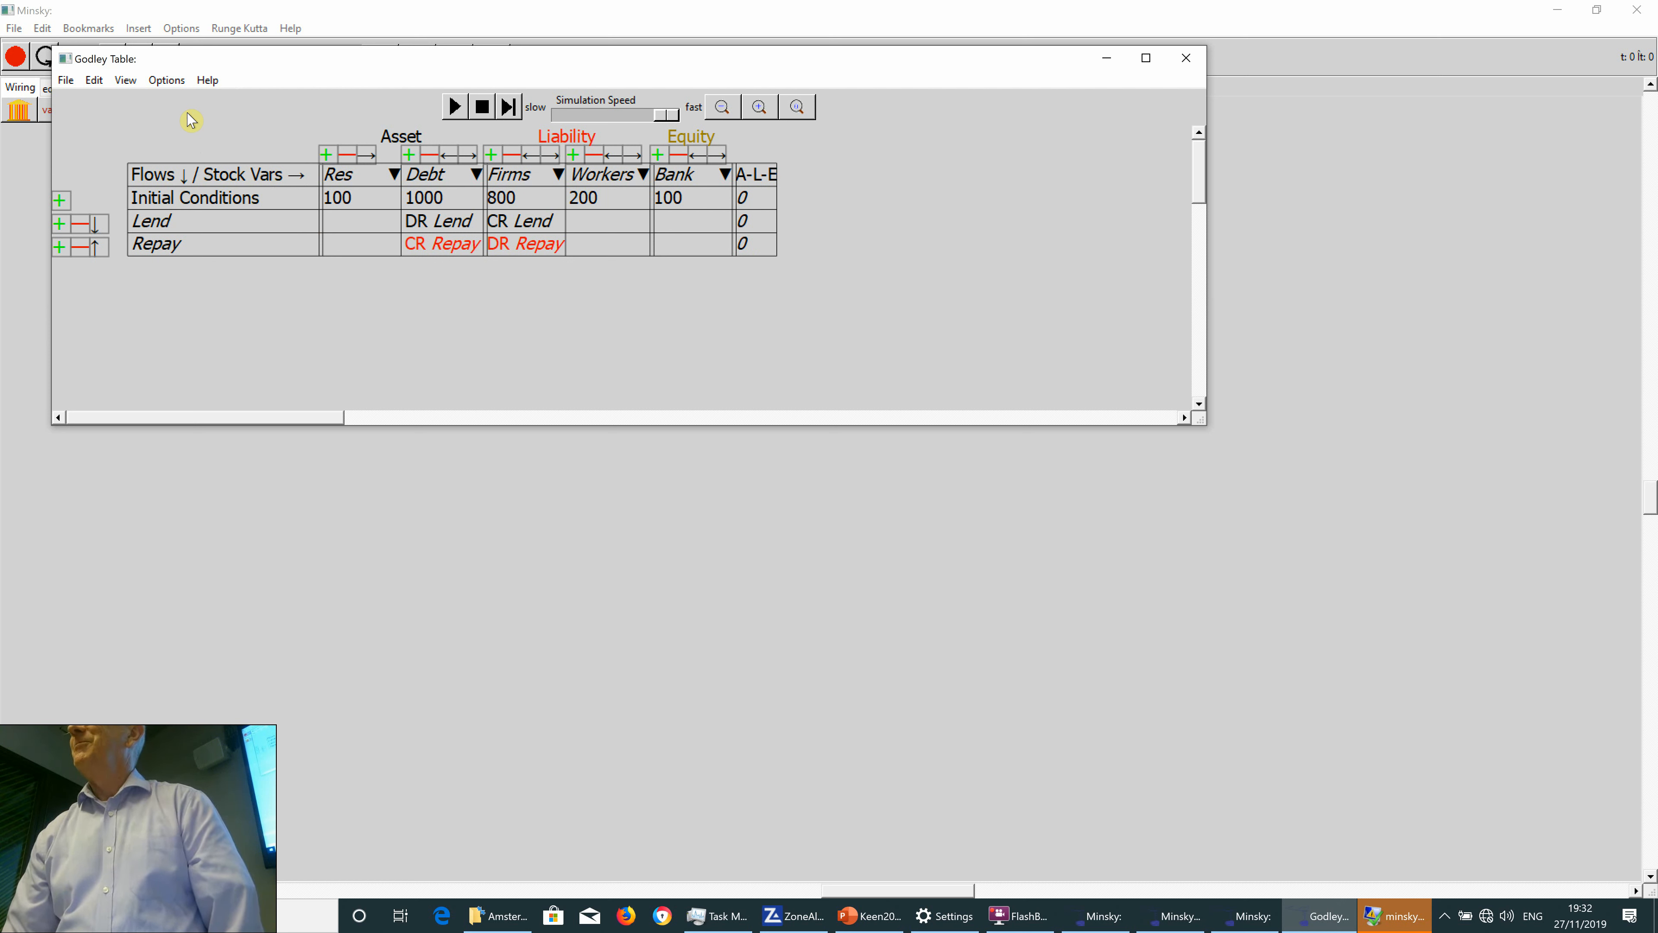
{"action": "left_click", "coordinate": [189, 81]}
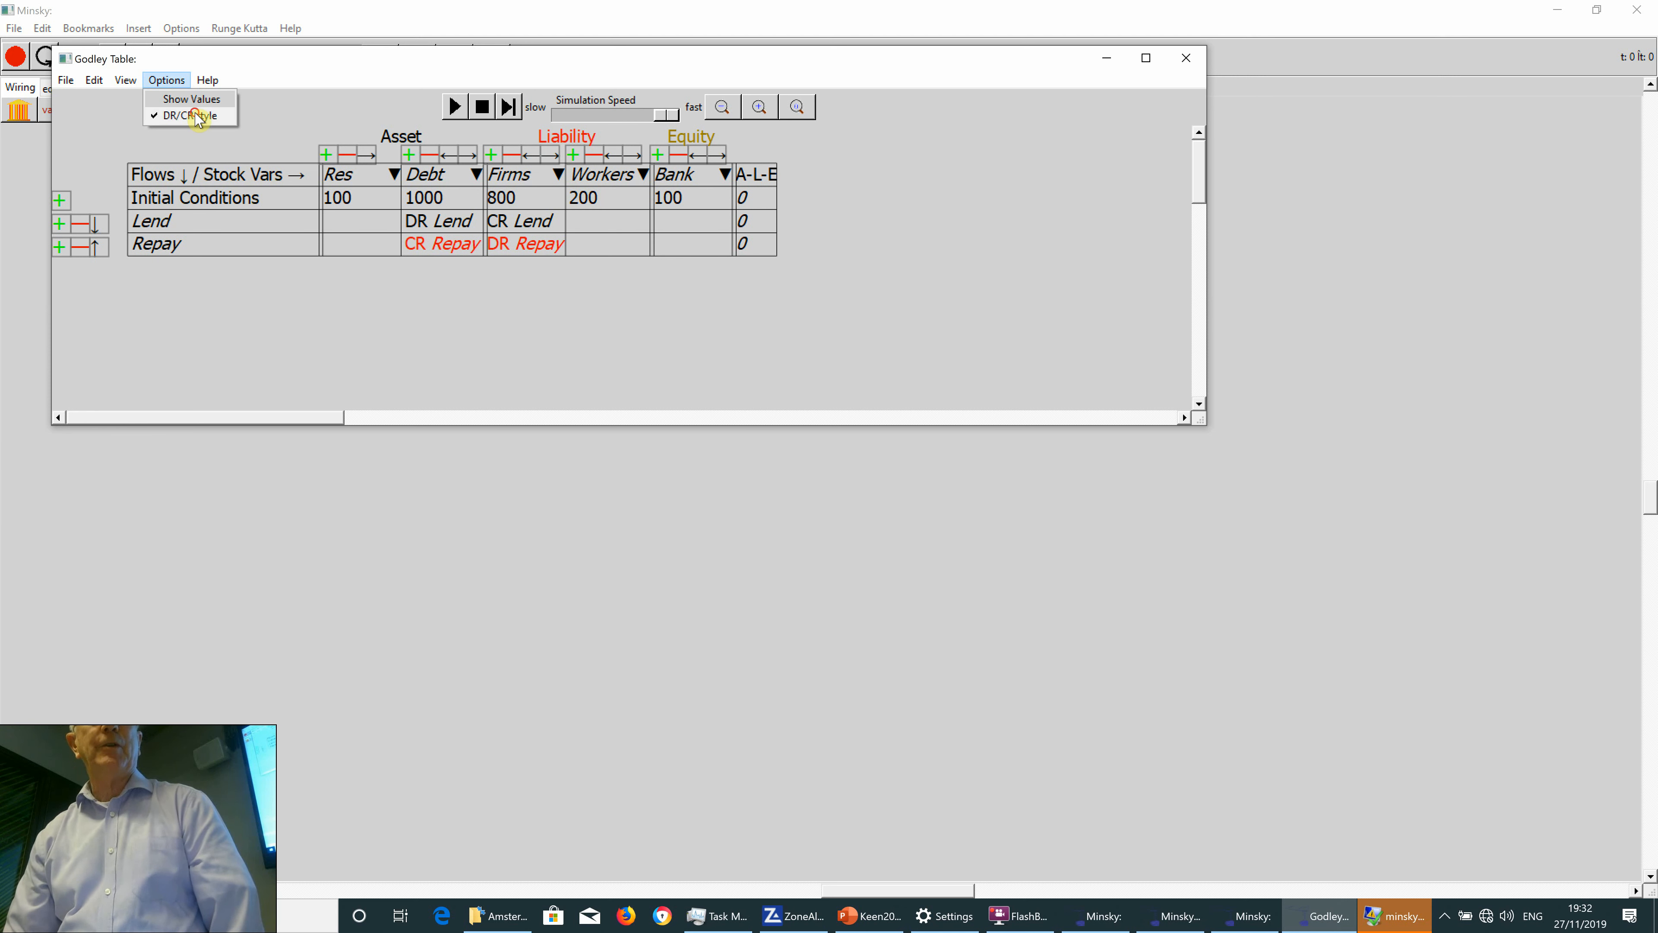
{"action": "left_click", "coordinate": [198, 116]}
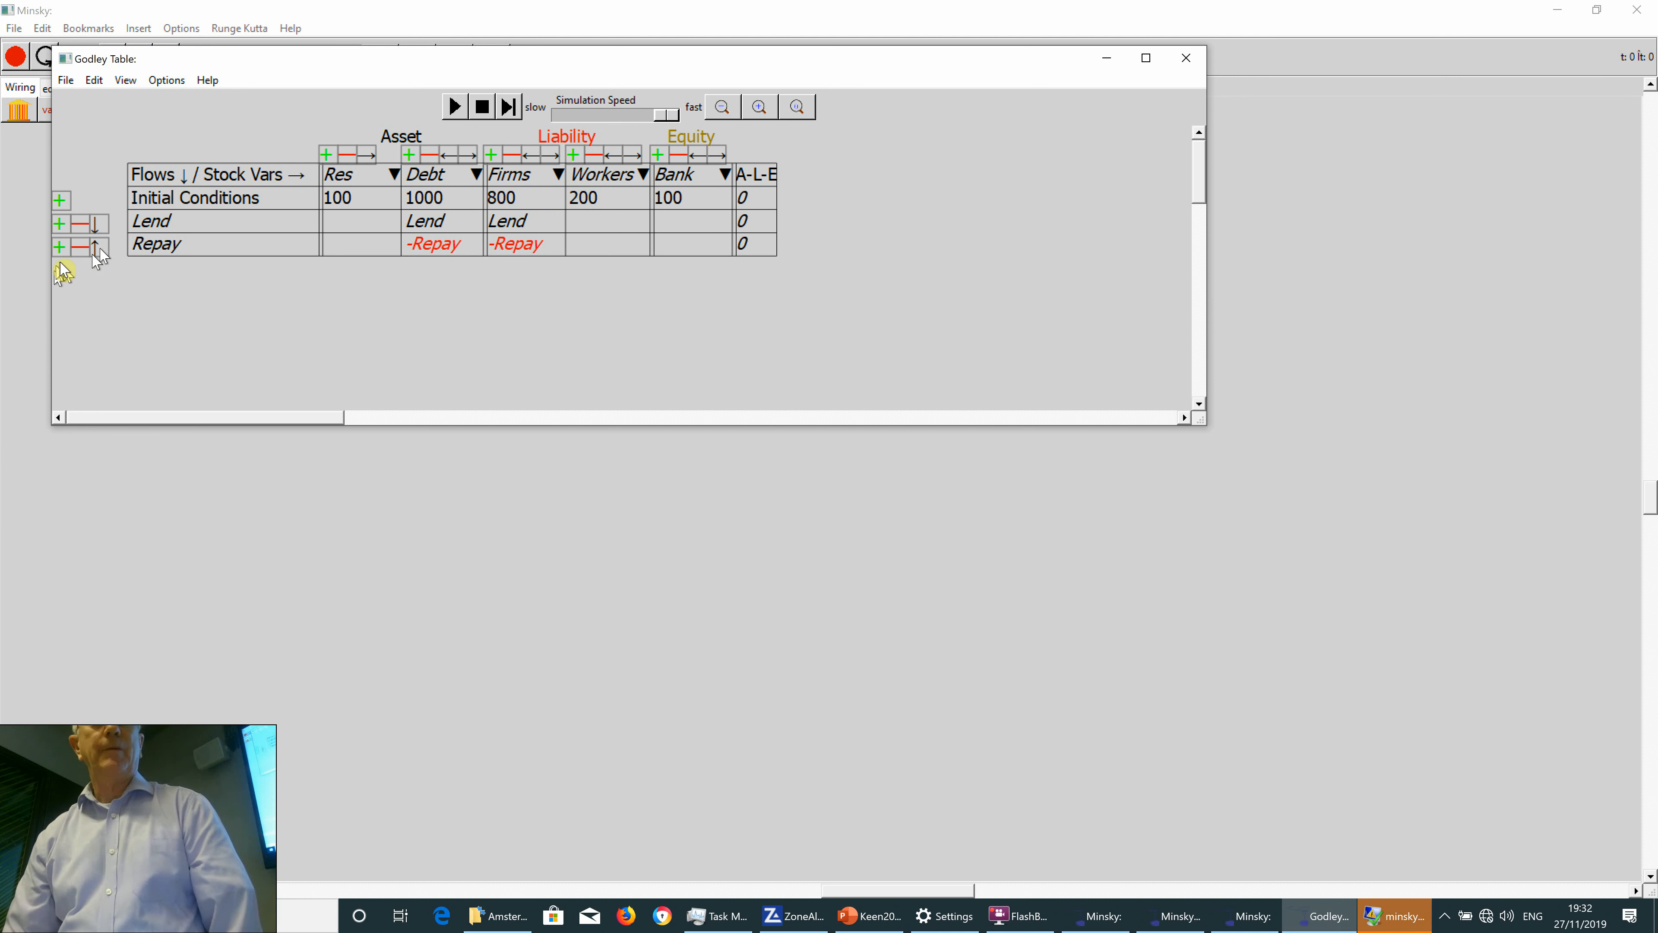
Add a flow row labelled Int below Repay and enter -Int in its Firms column.
{"action": "left_click", "coordinate": [60, 246]}
{"action": "left_click", "coordinate": [144, 272]}
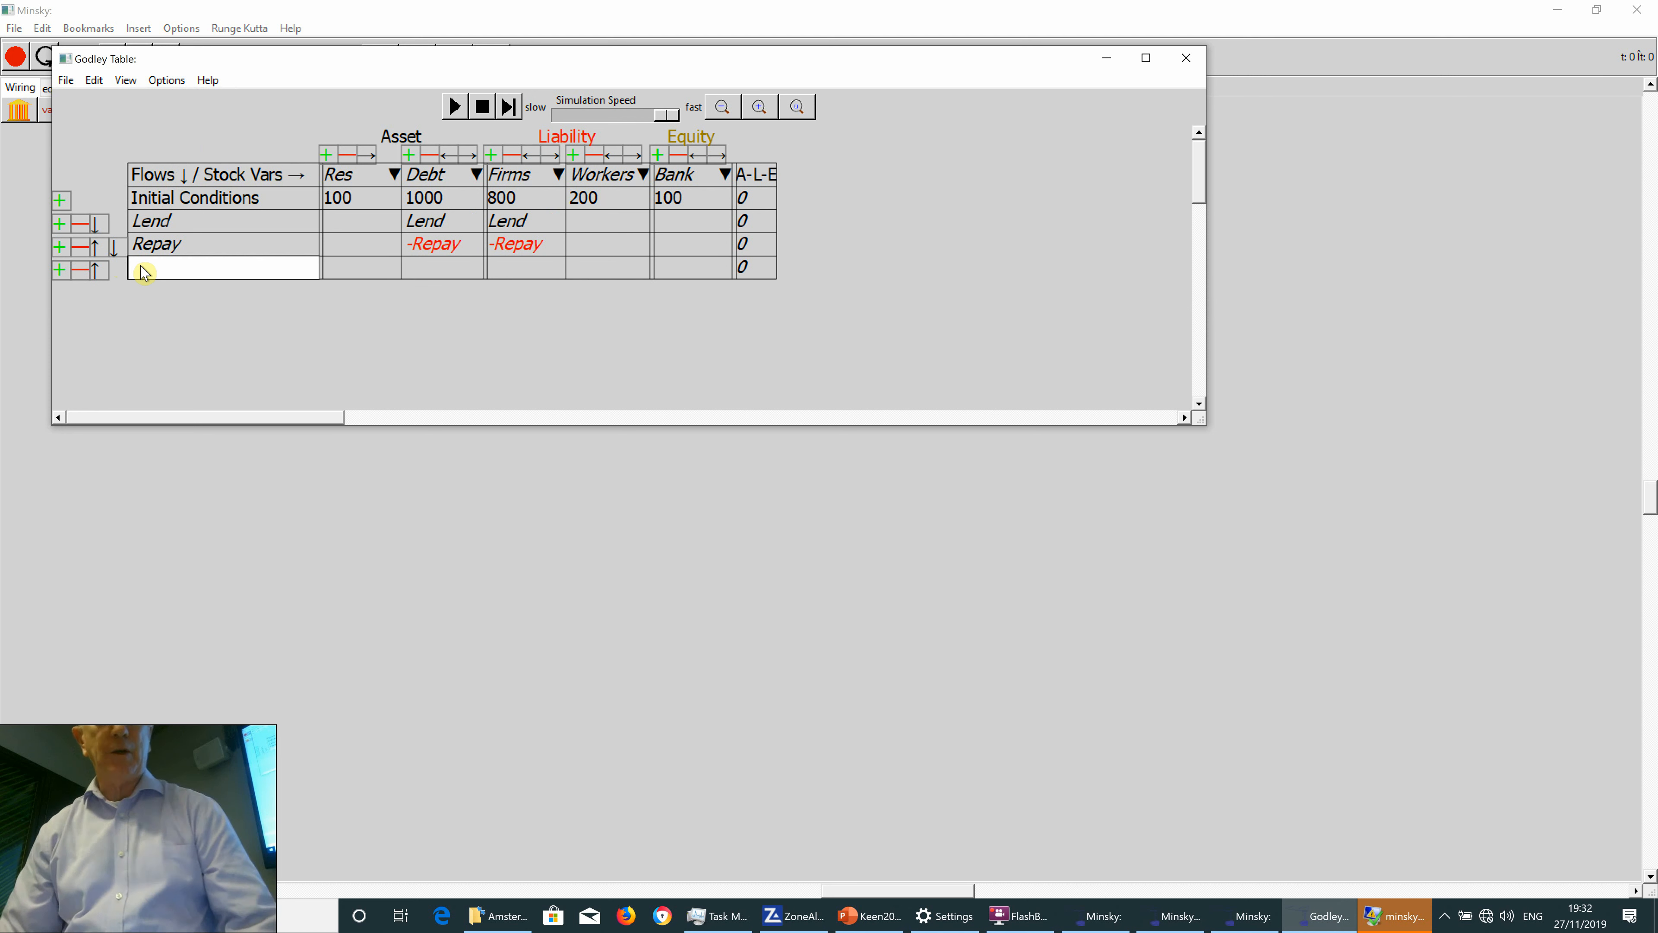
{"action": "type", "text": "Int"}
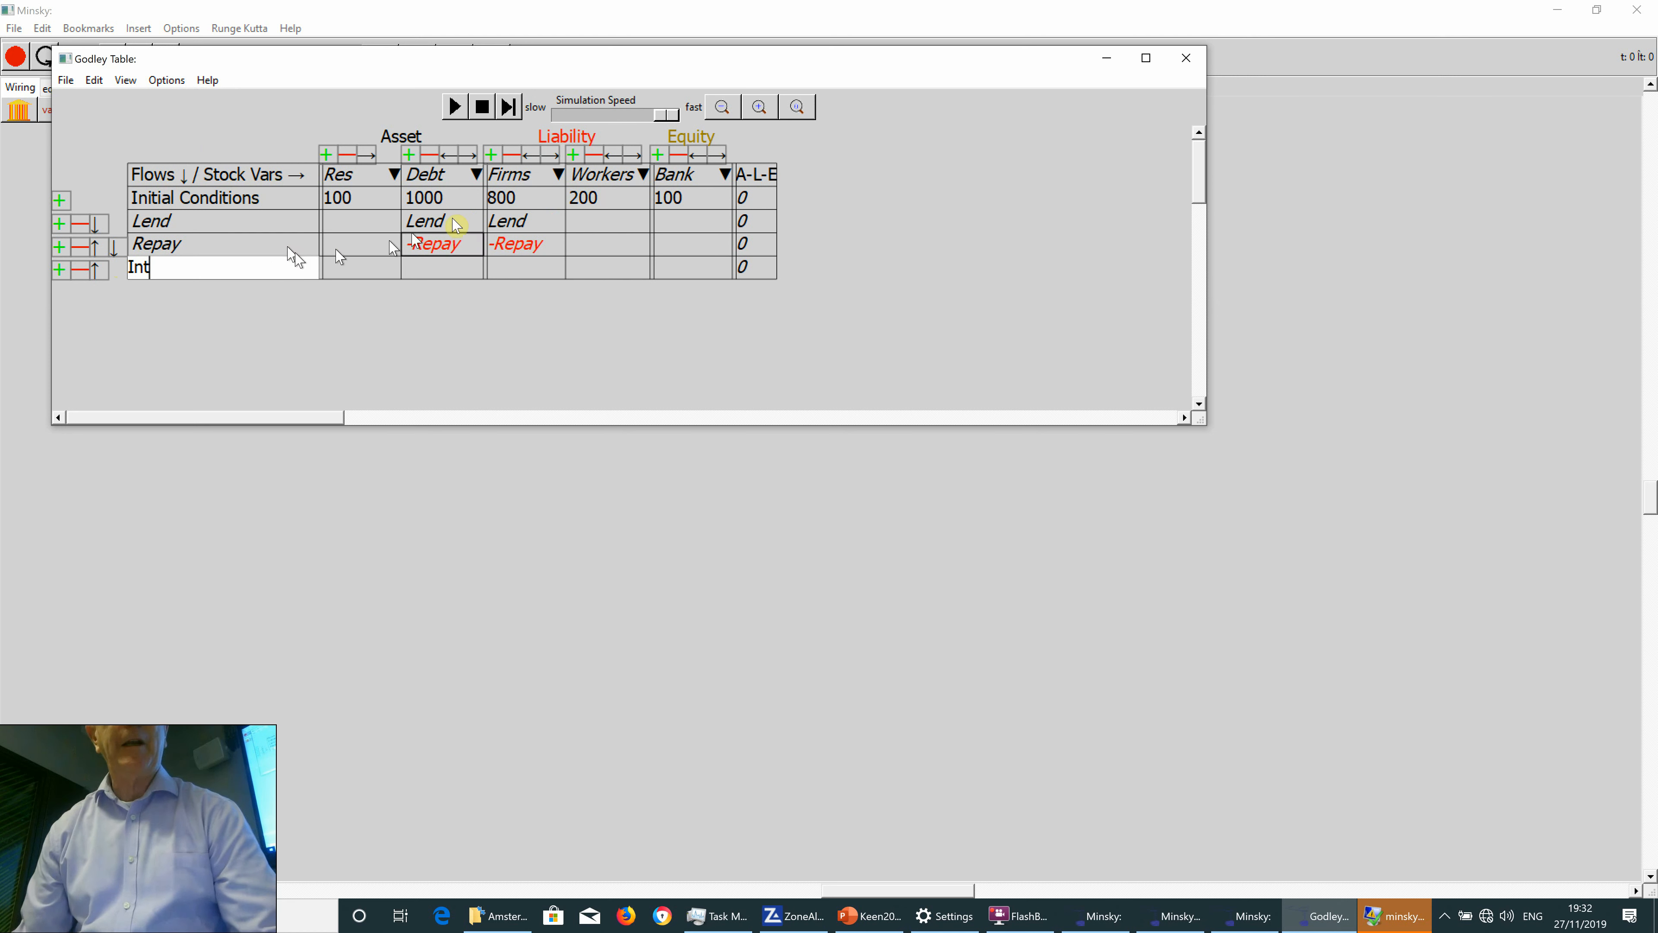
{"action": "left_click", "coordinate": [495, 278]}
{"action": "type", "text": "-Int"}
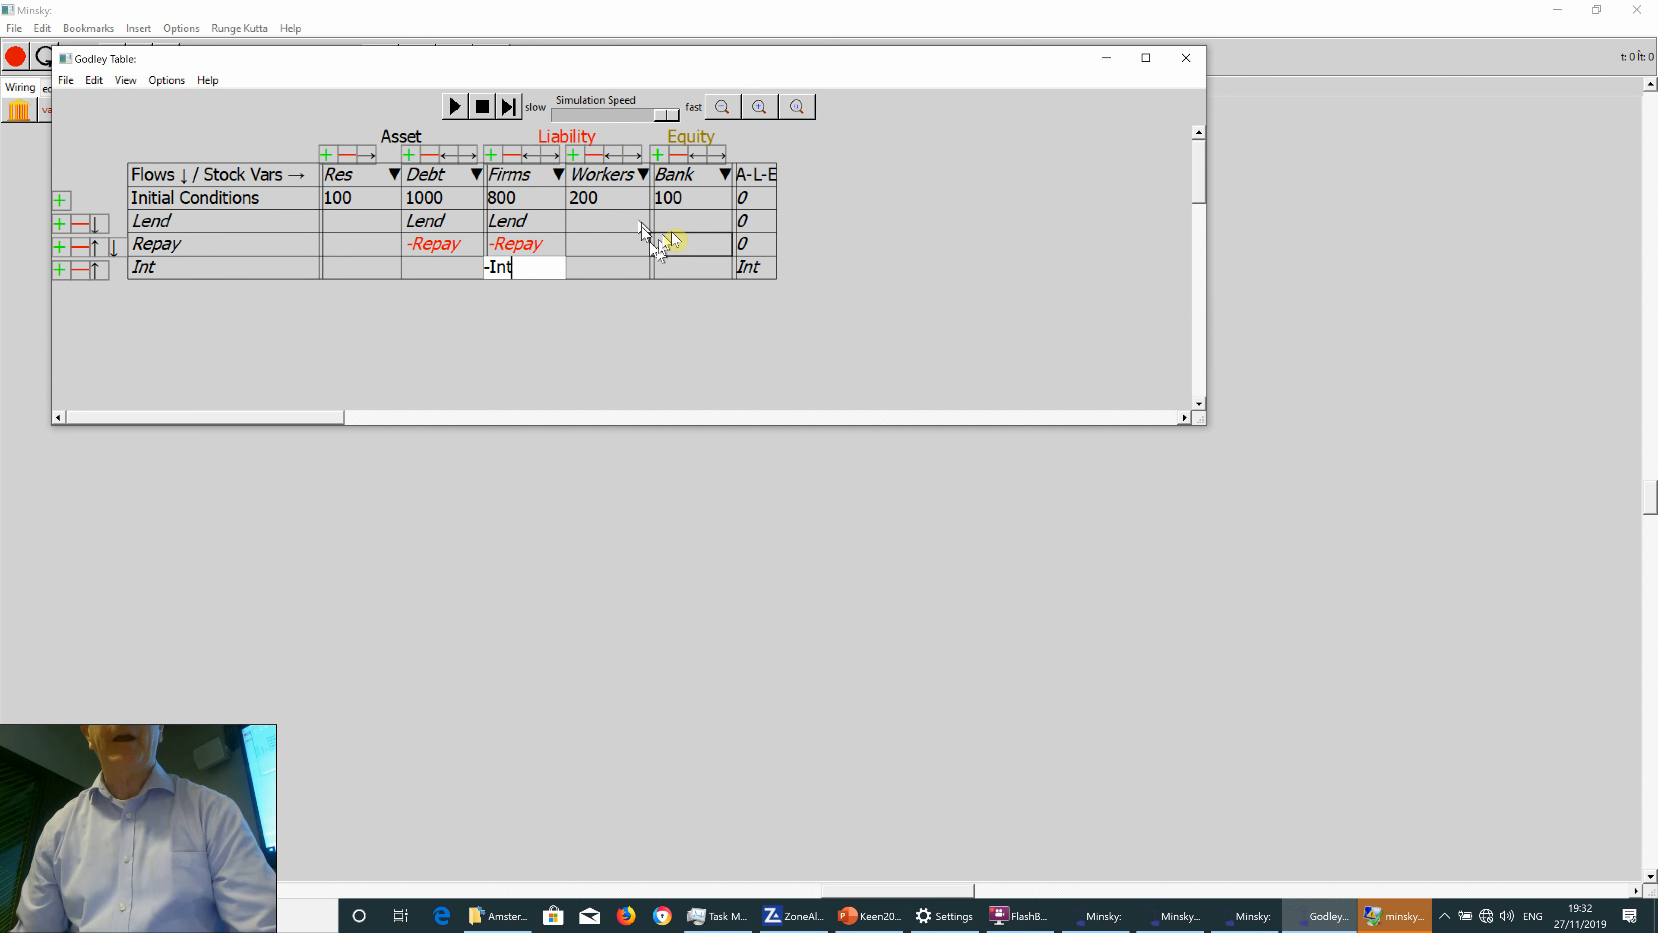
Enter Int in the Bank column of the Int row and add a flow row labelled Wages below it.
{"action": "left_click", "coordinate": [689, 267]}
{"action": "type", "text": "Int"}
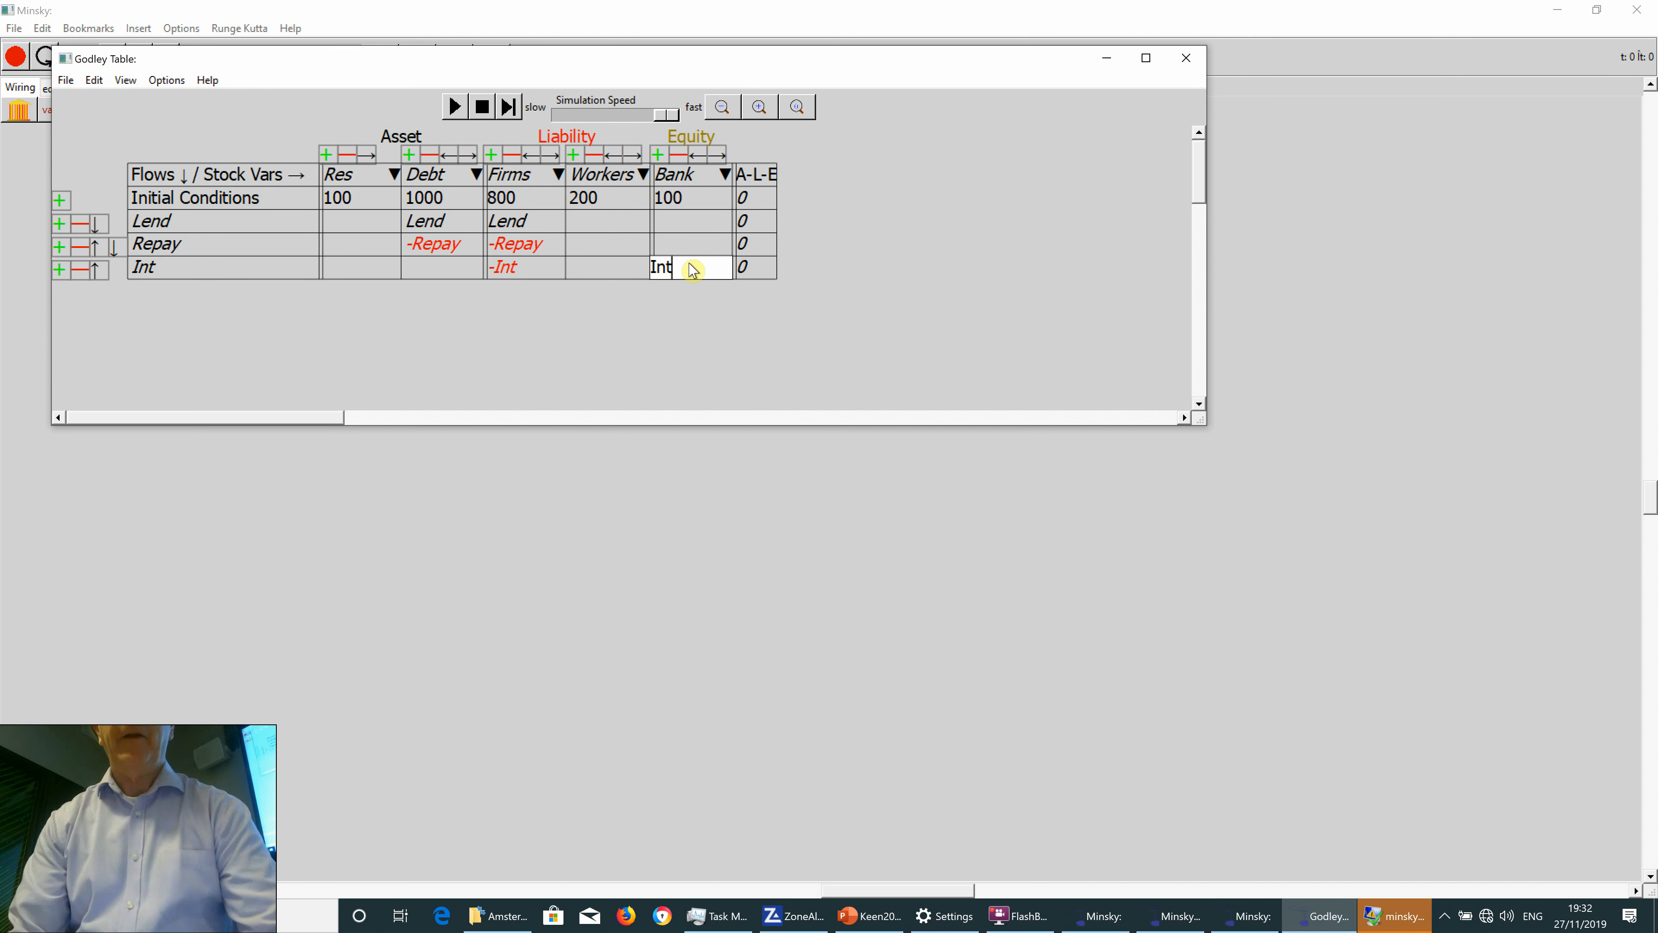
{"action": "left_click", "coordinate": [59, 269]}
{"action": "left_click", "coordinate": [150, 291]}
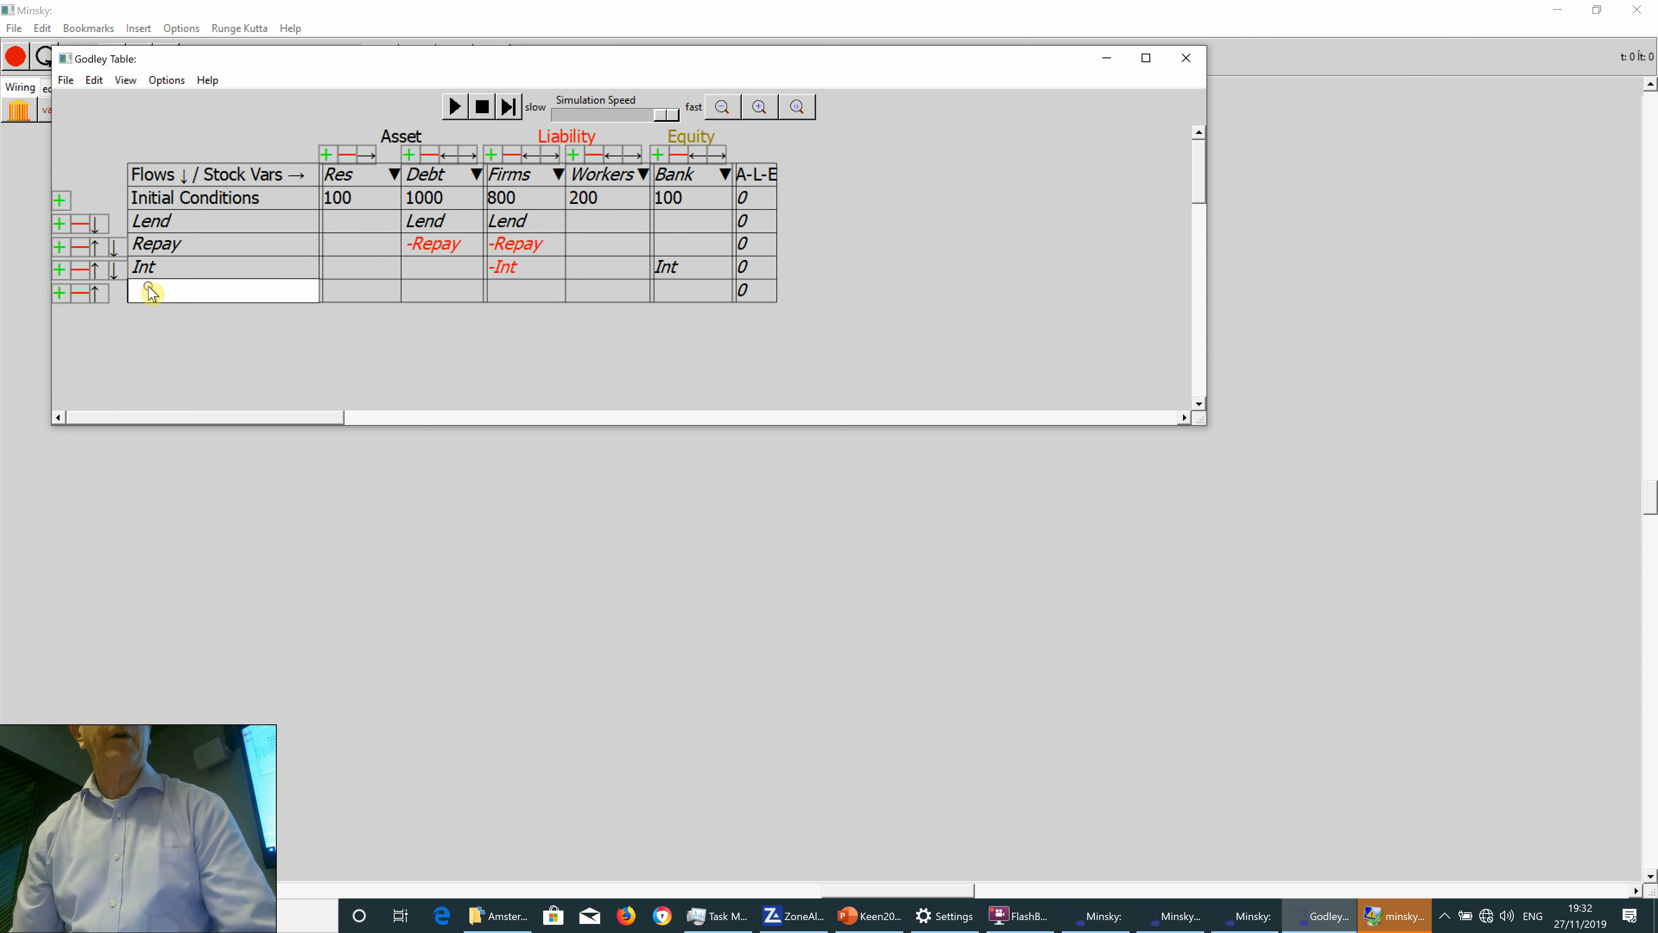
{"action": "type", "text": "Wages"}
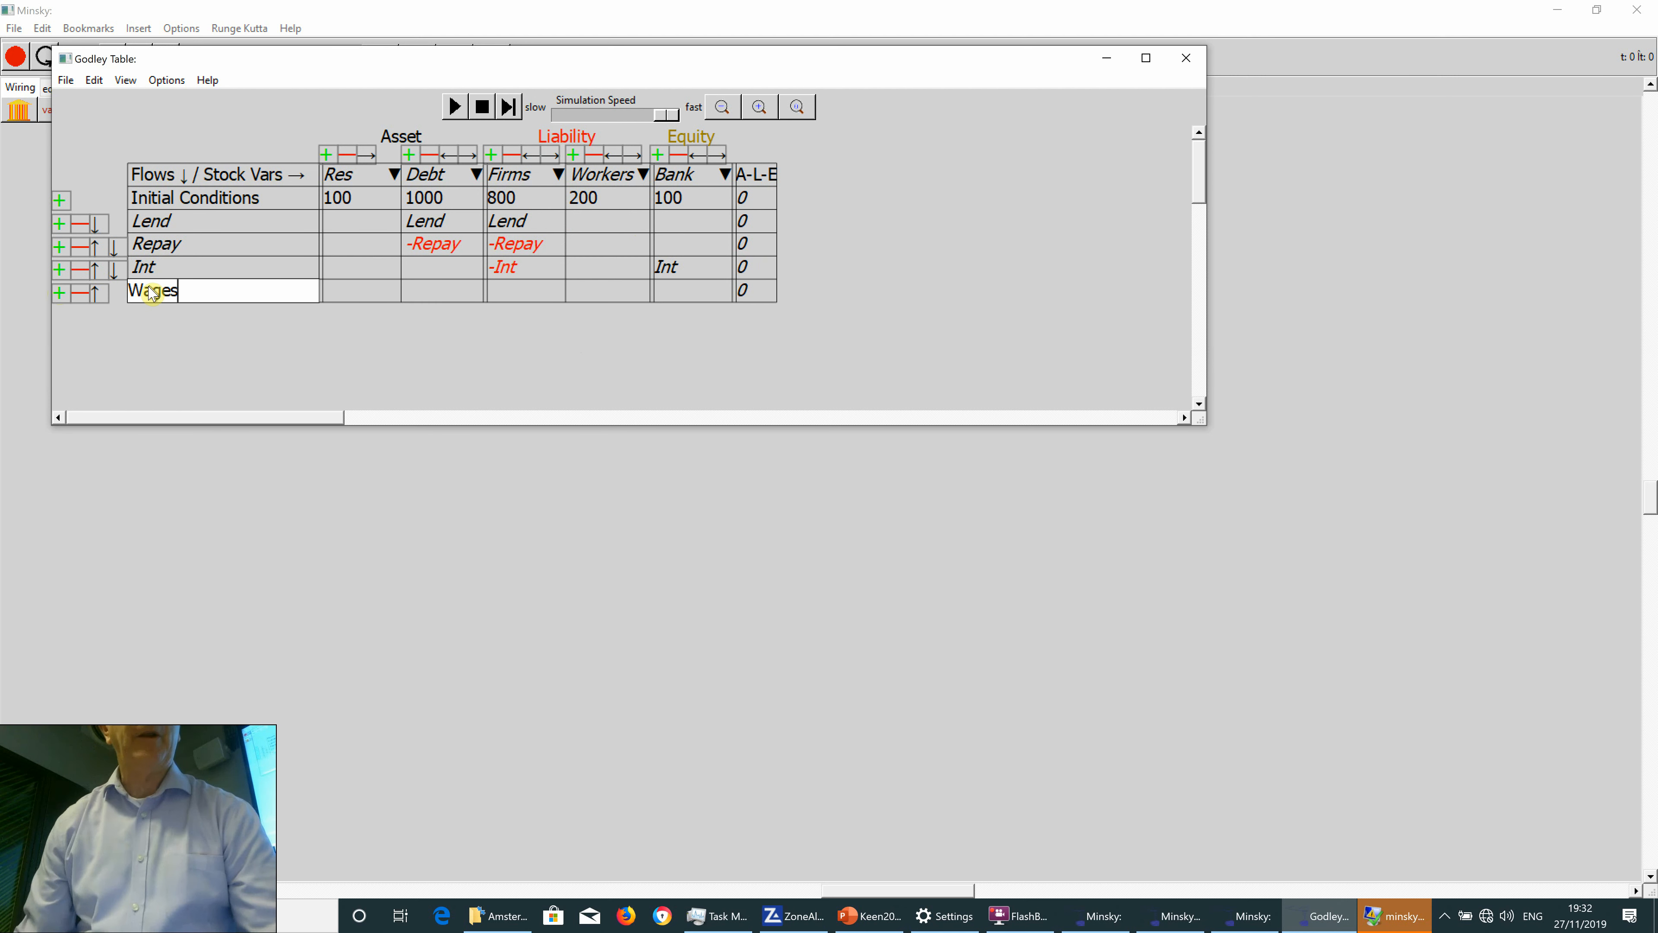
Enter -Wages in the Firms column and Wages in the Workers column of the Wages row.
{"action": "left_click", "coordinate": [532, 289]}
{"action": "type", "text": "-Wages"}
{"action": "left_click", "coordinate": [576, 300]}
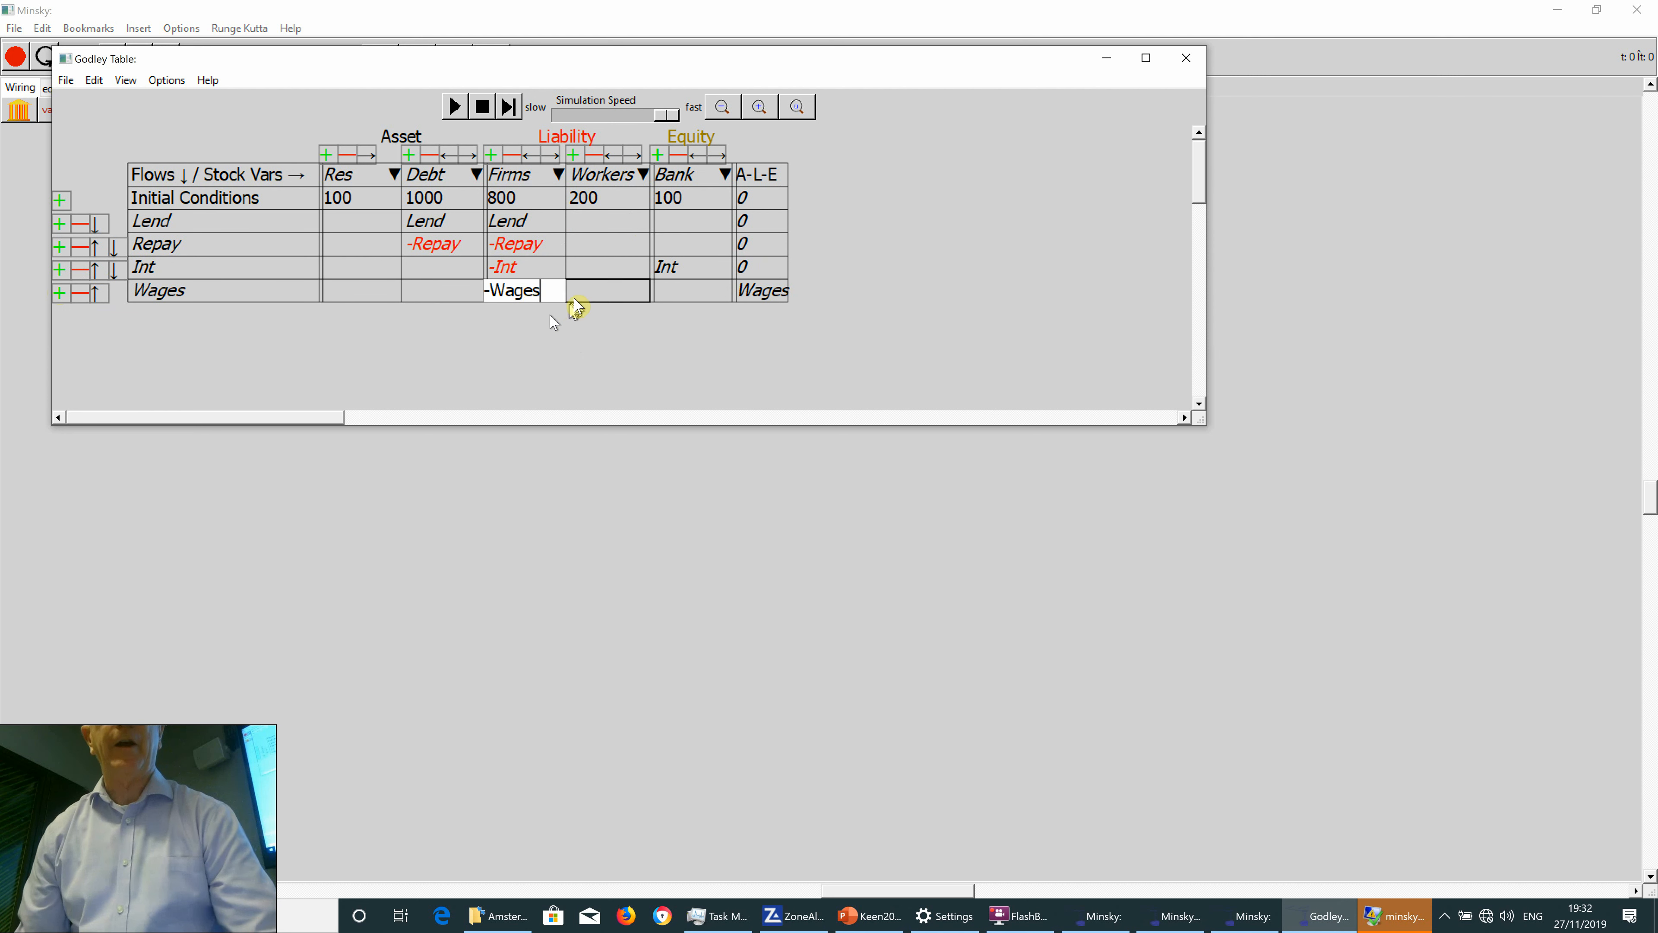
{"action": "left_click", "coordinate": [592, 273]}
{"action": "left_click", "coordinate": [598, 300]}
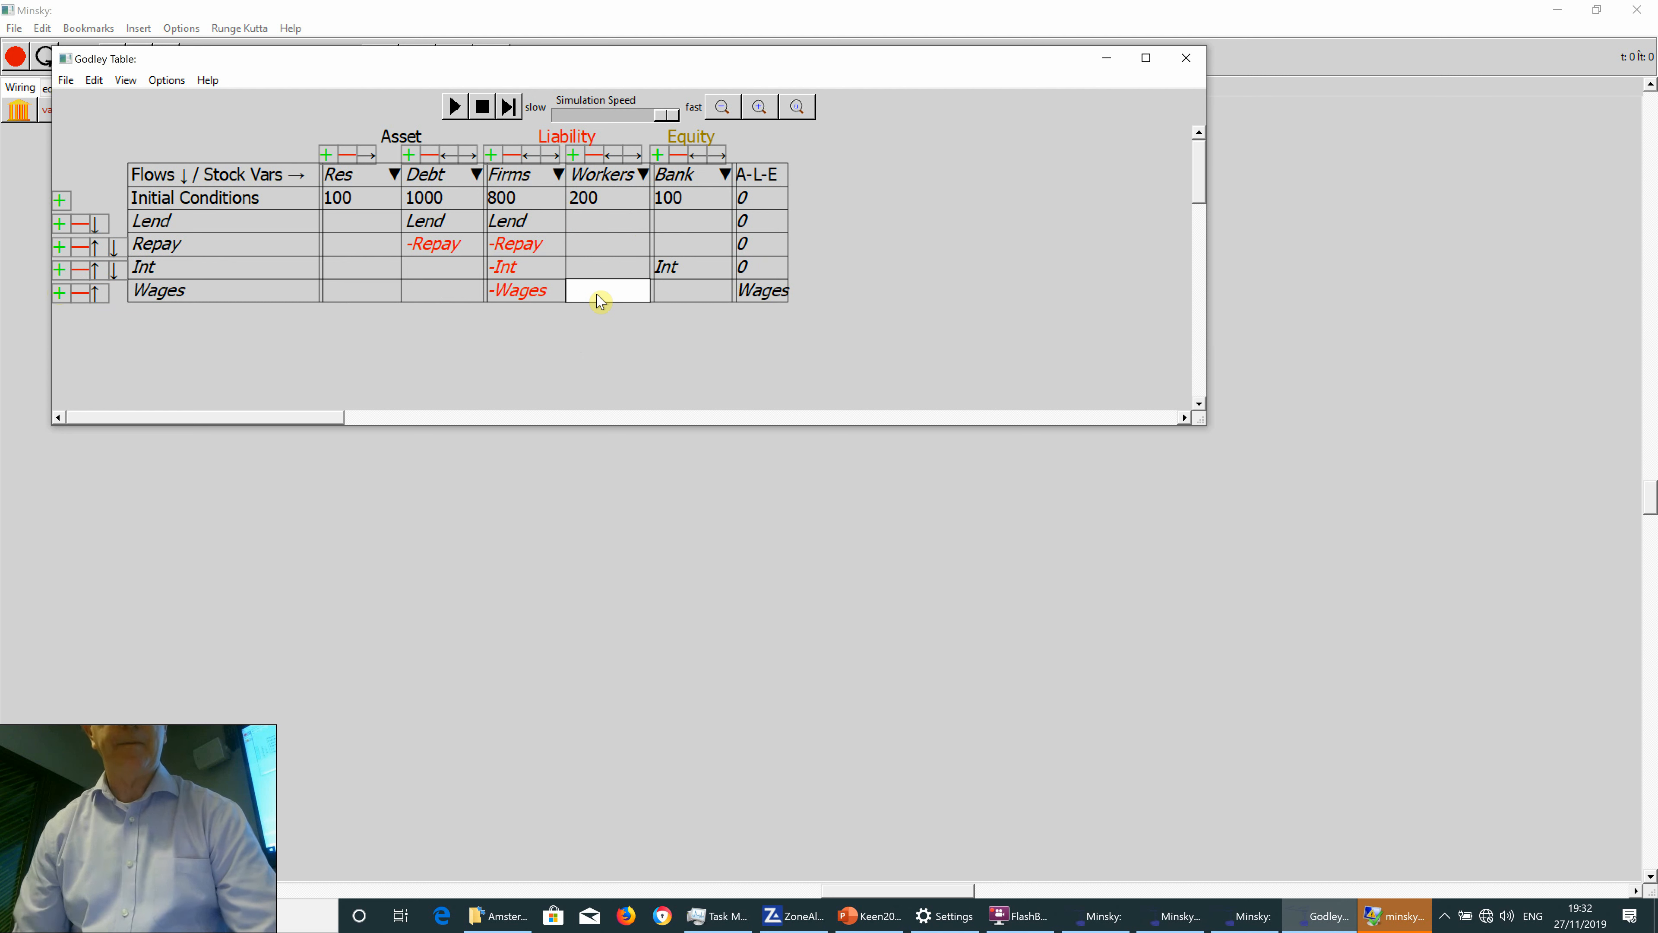
{"action": "type", "text": "Wages"}
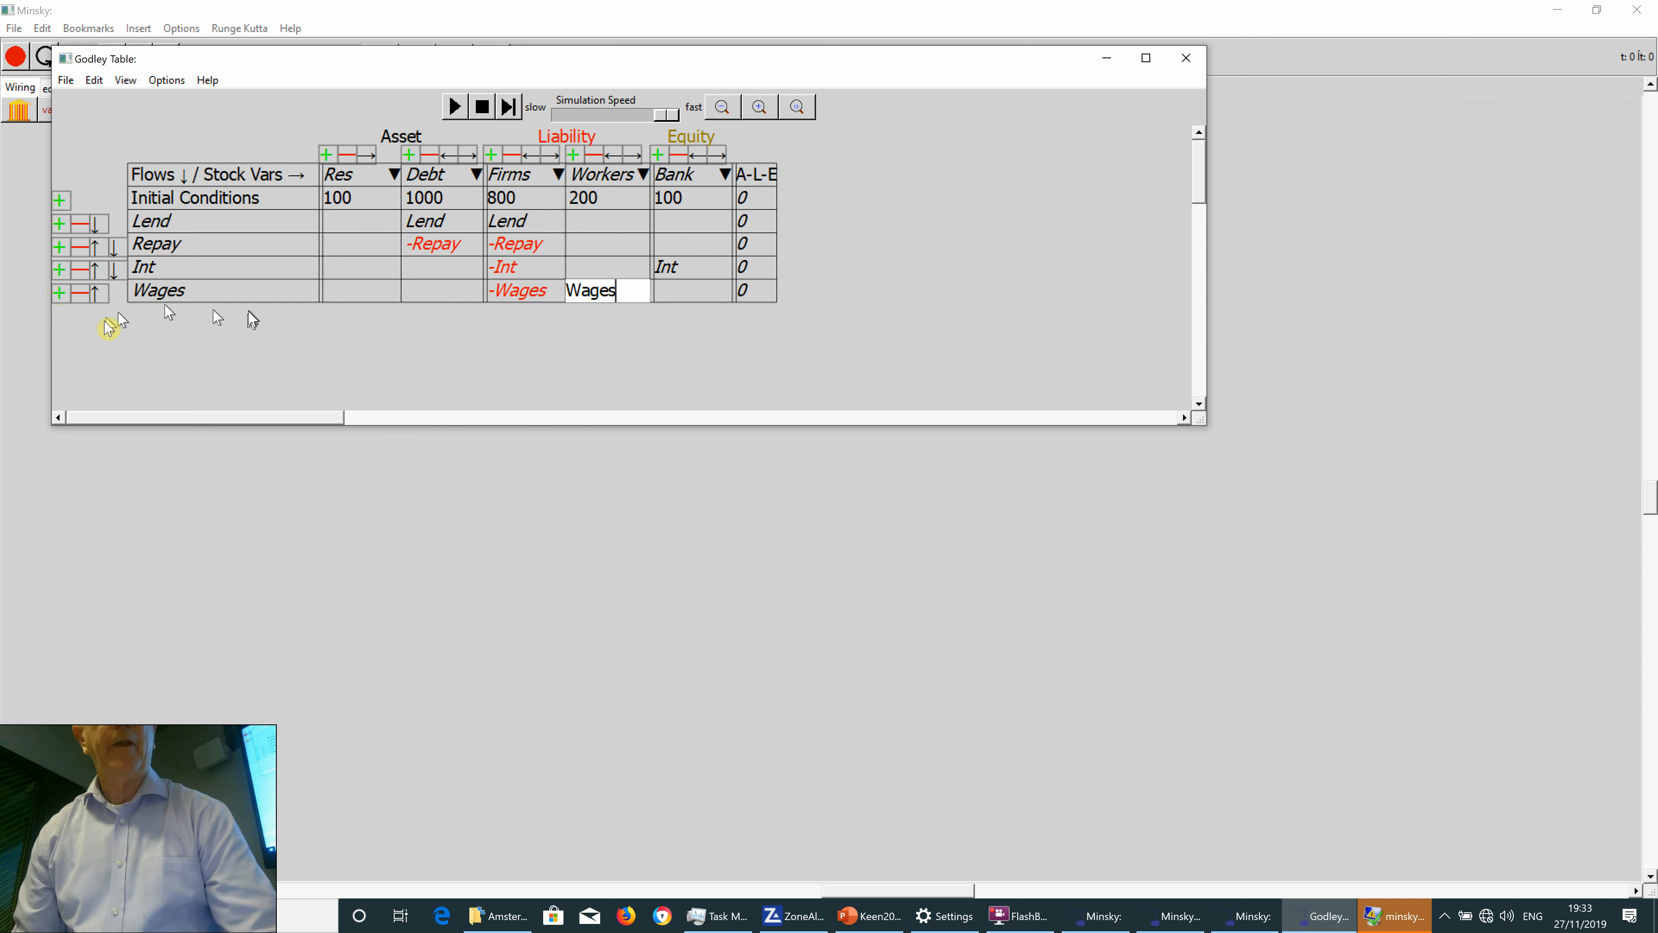
Add a flow row labelled C below Wages, with -C_W in its Workers column and C_W in its Firms column.
{"action": "left_click", "coordinate": [60, 292]}
{"action": "left_click", "coordinate": [146, 314]}
{"action": "left_click", "coordinate": [147, 314]}
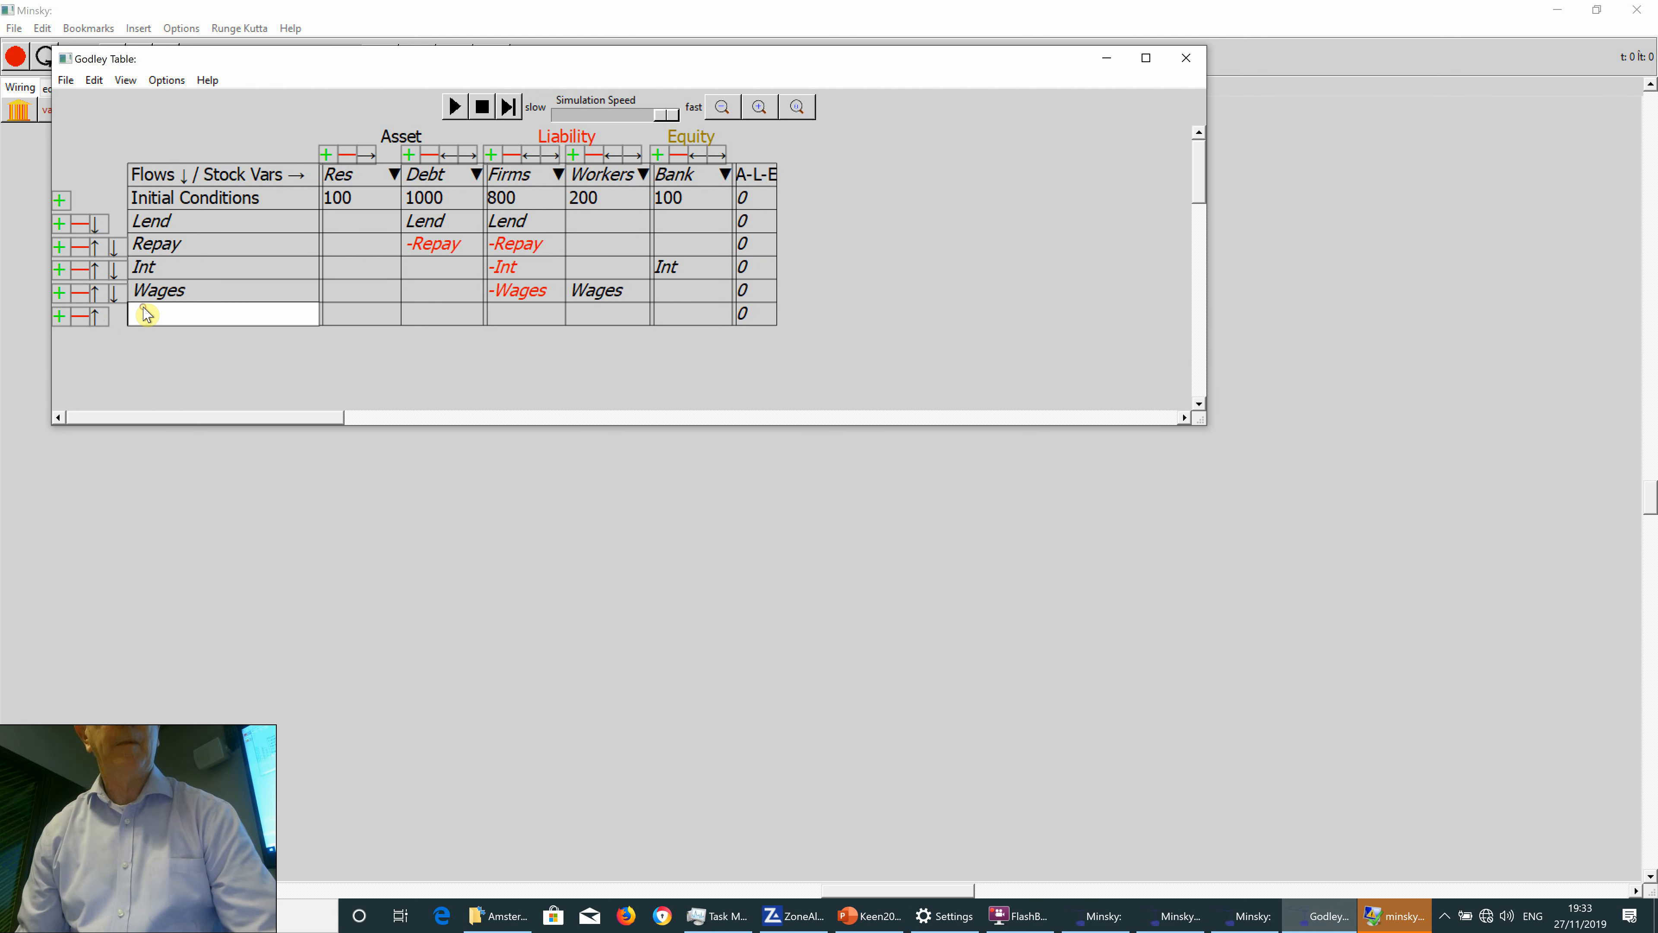
{"action": "left_click", "coordinate": [599, 320]}
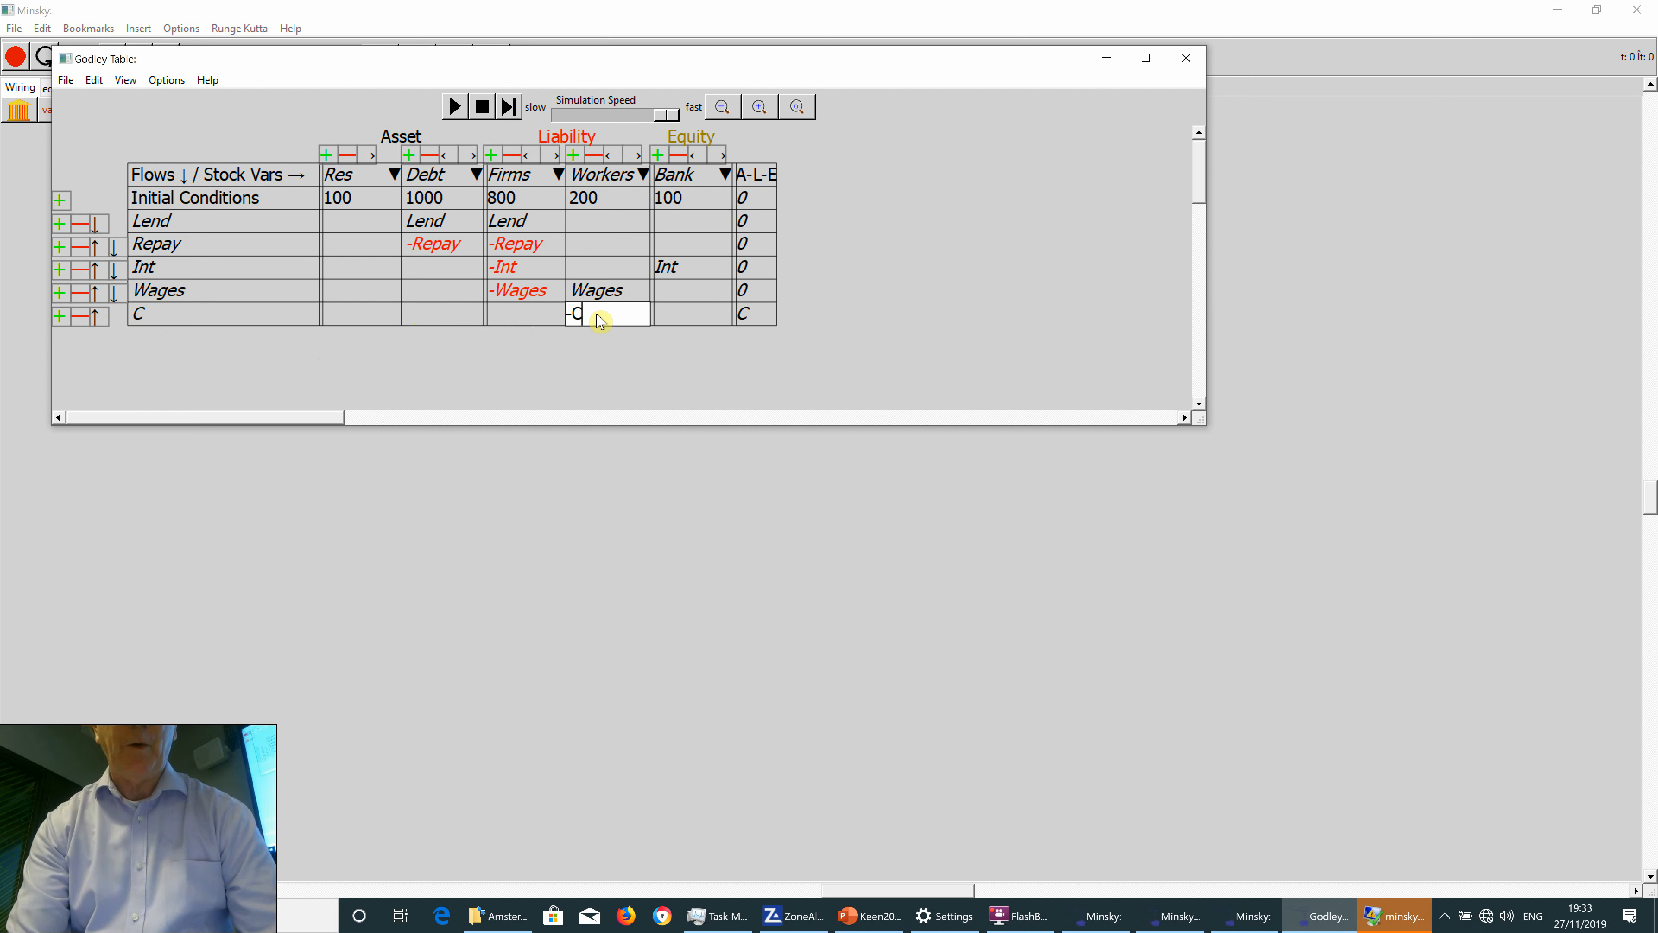
{"action": "left_click", "coordinate": [522, 320]}
{"action": "type", "text": "C_W"}
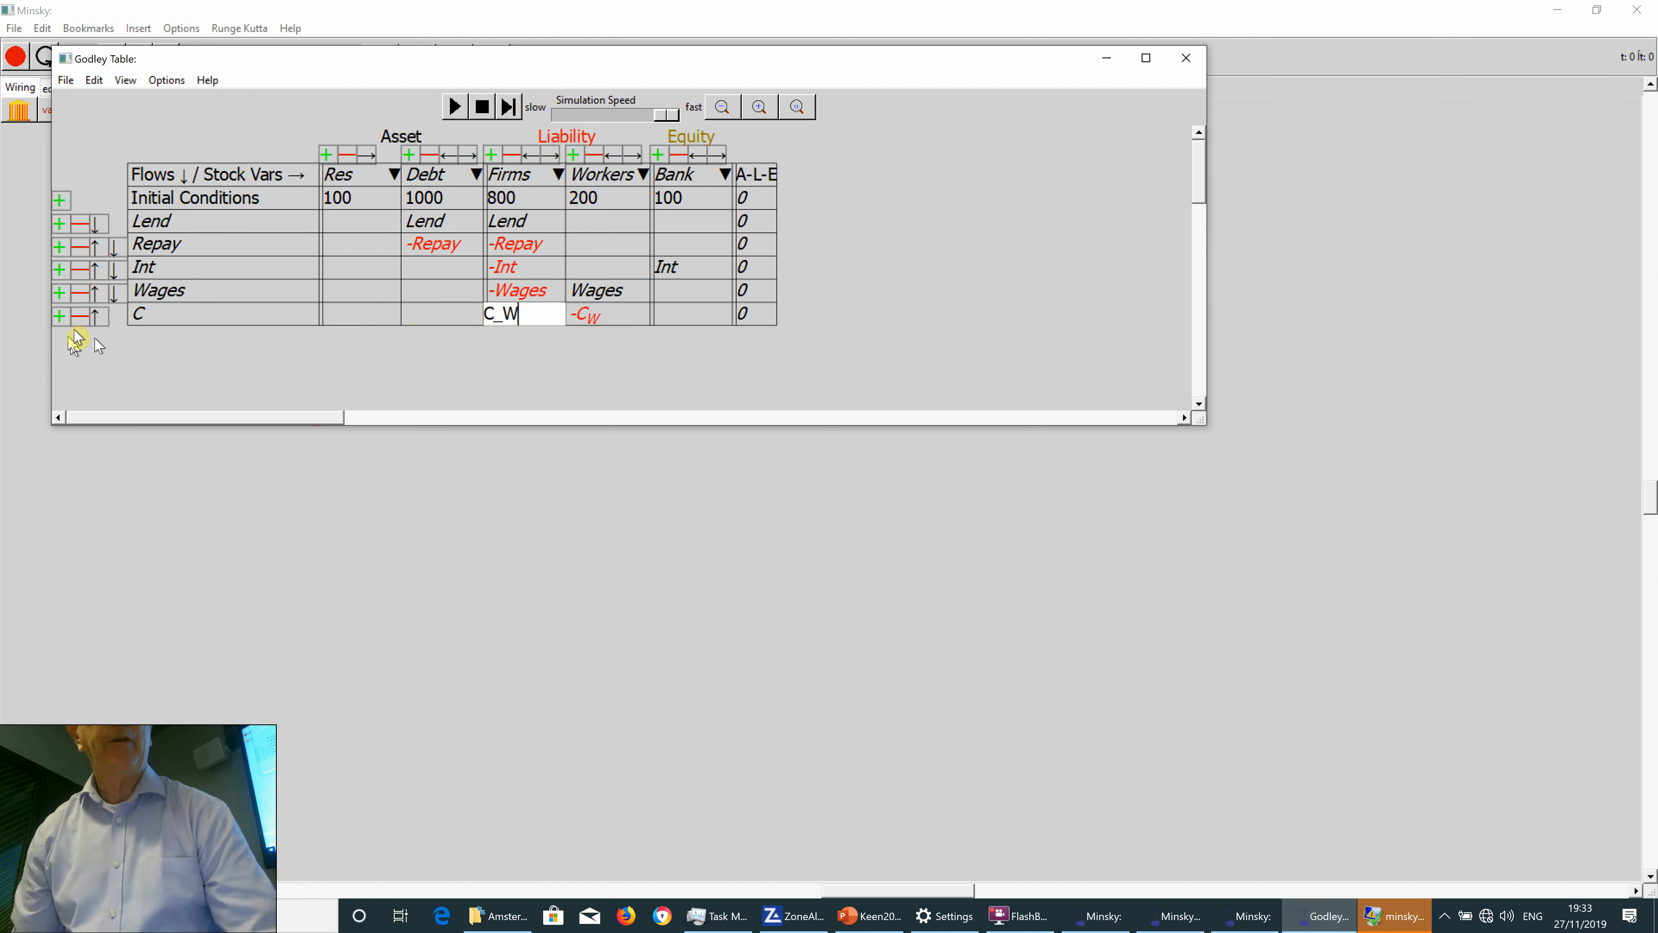
Add a second flow row labelled C, with -C_B in its Bank column and C_B in its Firms column.
{"action": "left_click", "coordinate": [60, 316]}
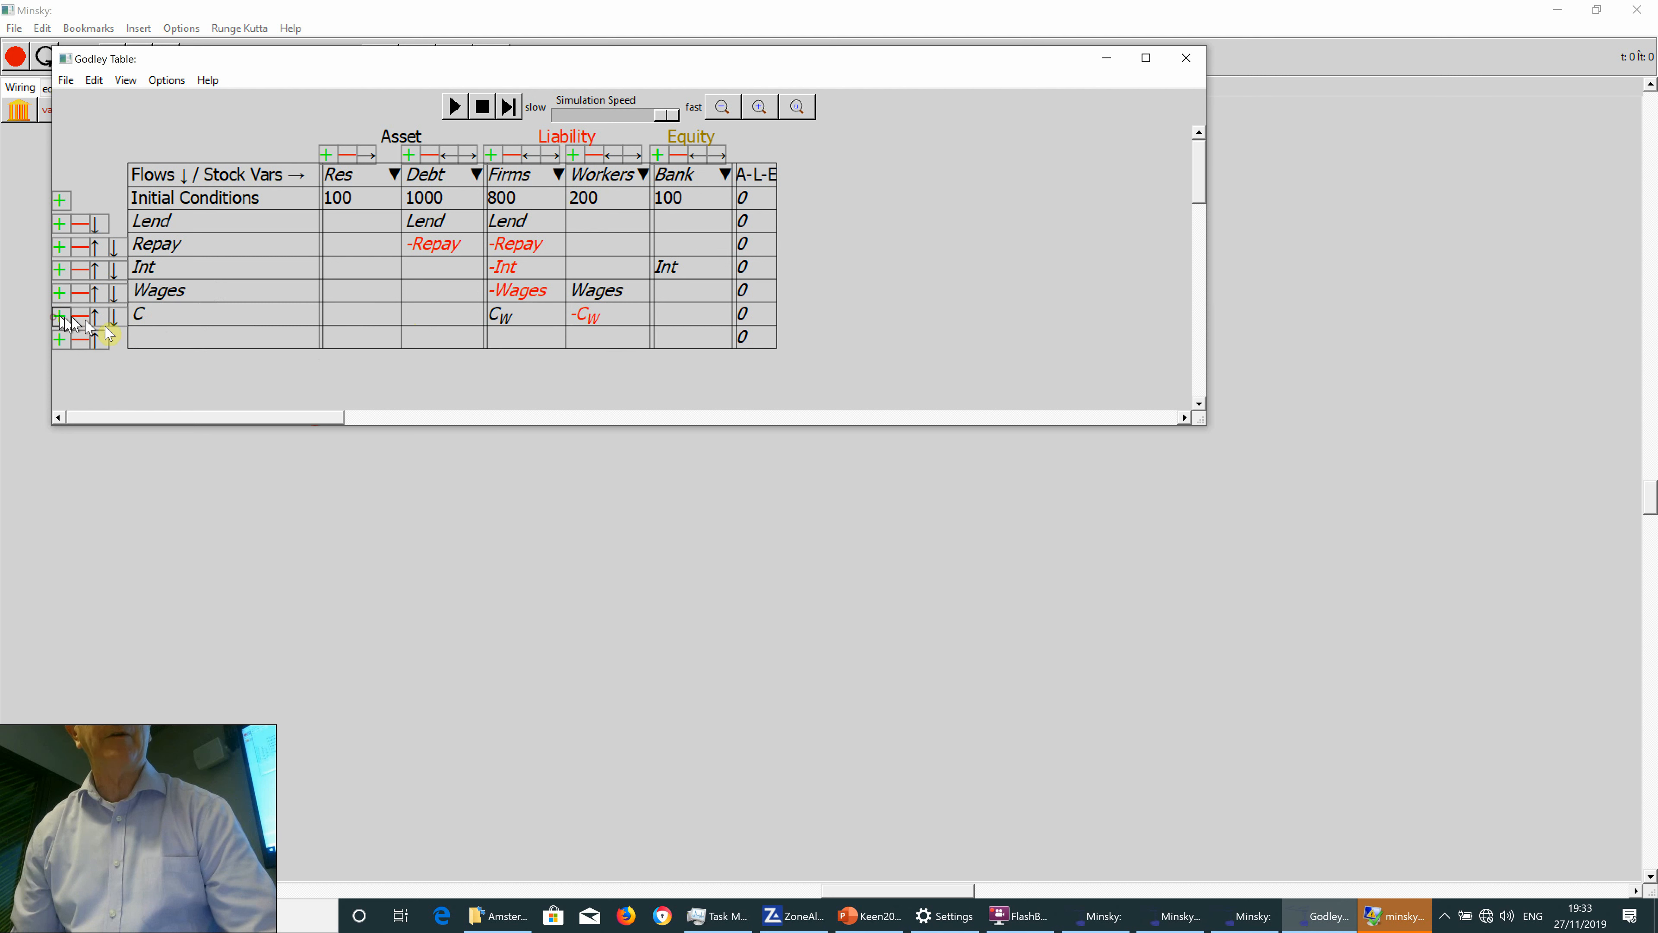
{"action": "left_click", "coordinate": [145, 320]}
{"action": "left_click", "coordinate": [144, 333]}
{"action": "type", "text": "C"}
{"action": "left_click", "coordinate": [675, 333]}
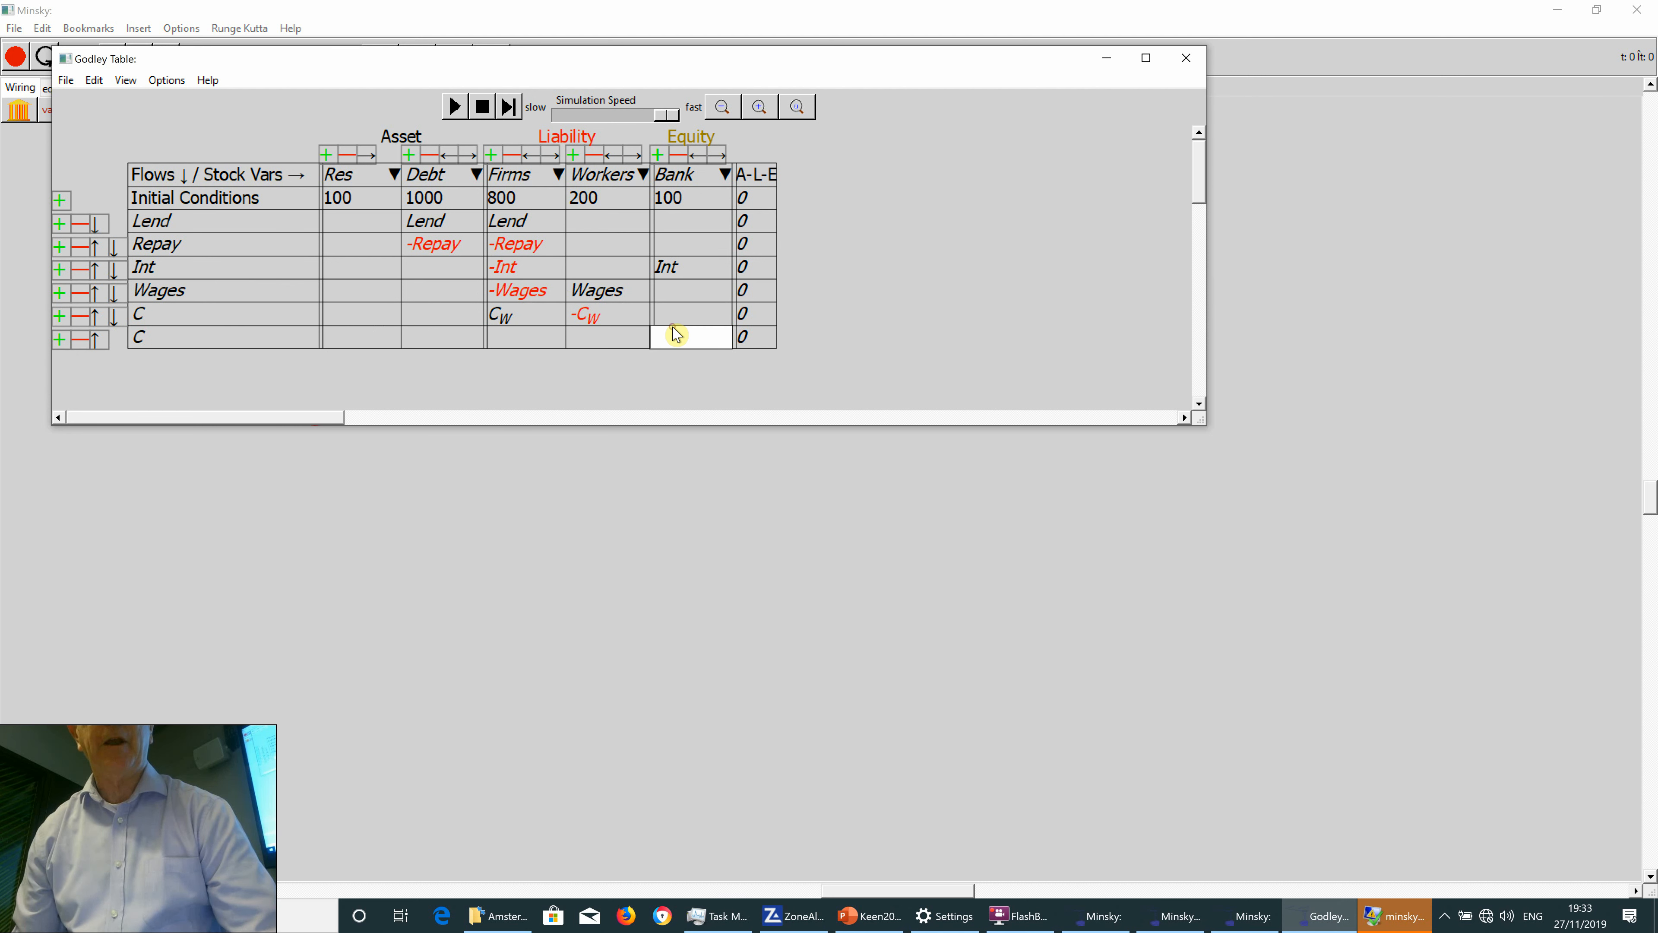
{"action": "type", "text": "-C_B"}
{"action": "left_click", "coordinate": [506, 337]}
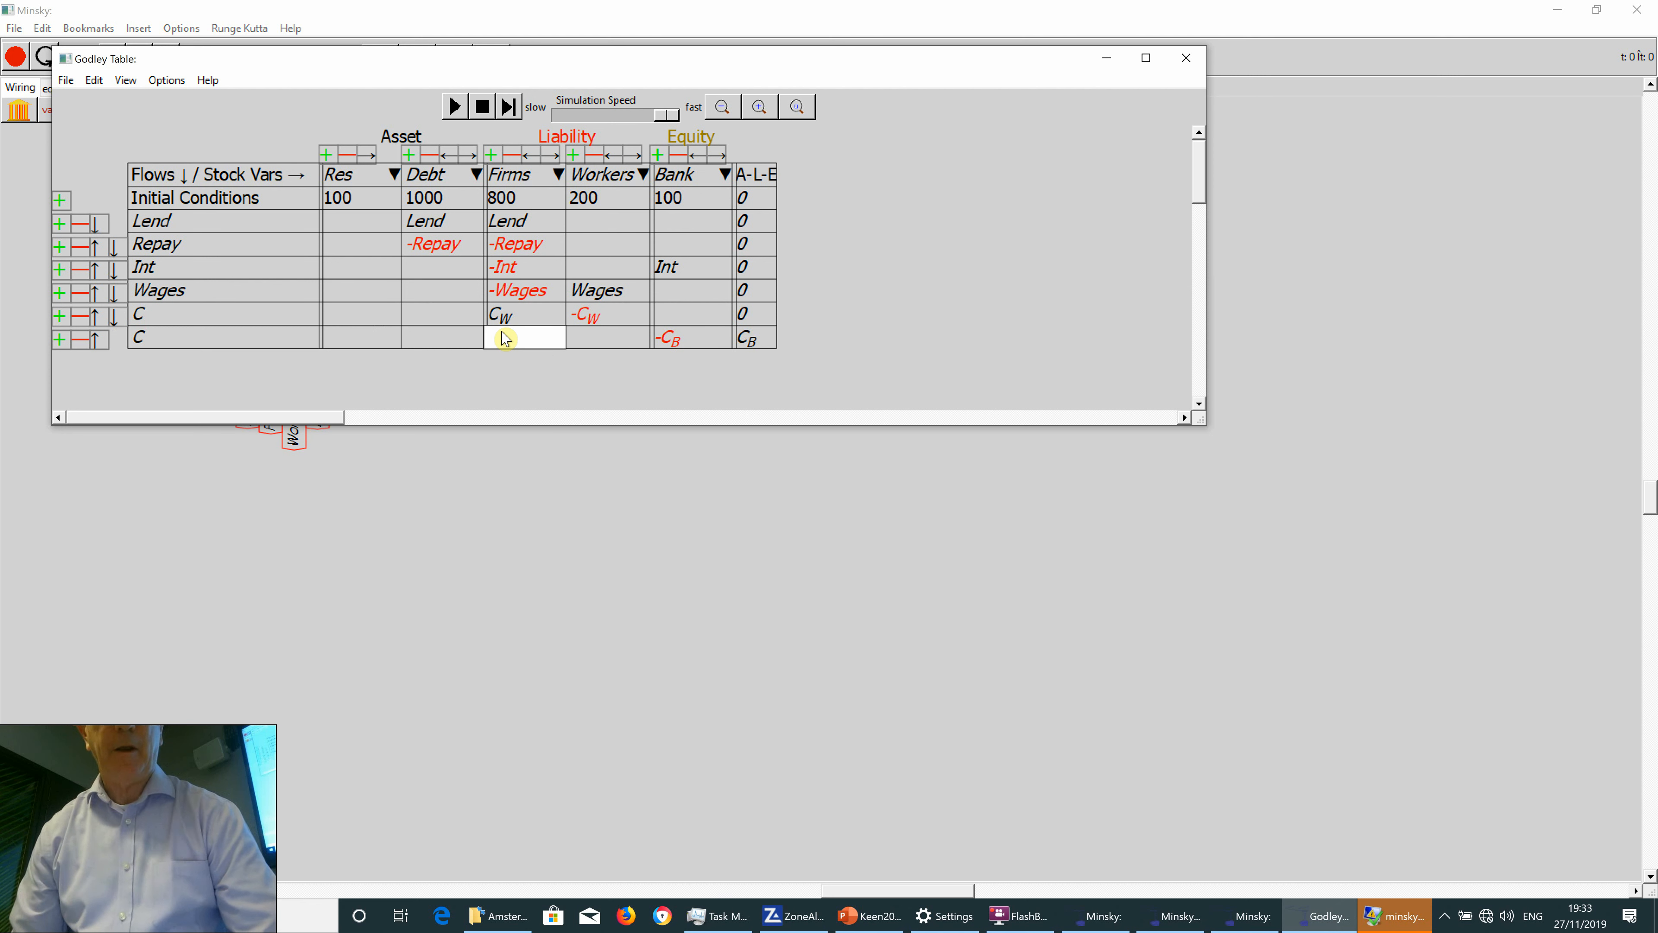
{"action": "type", "text": "C_B"}
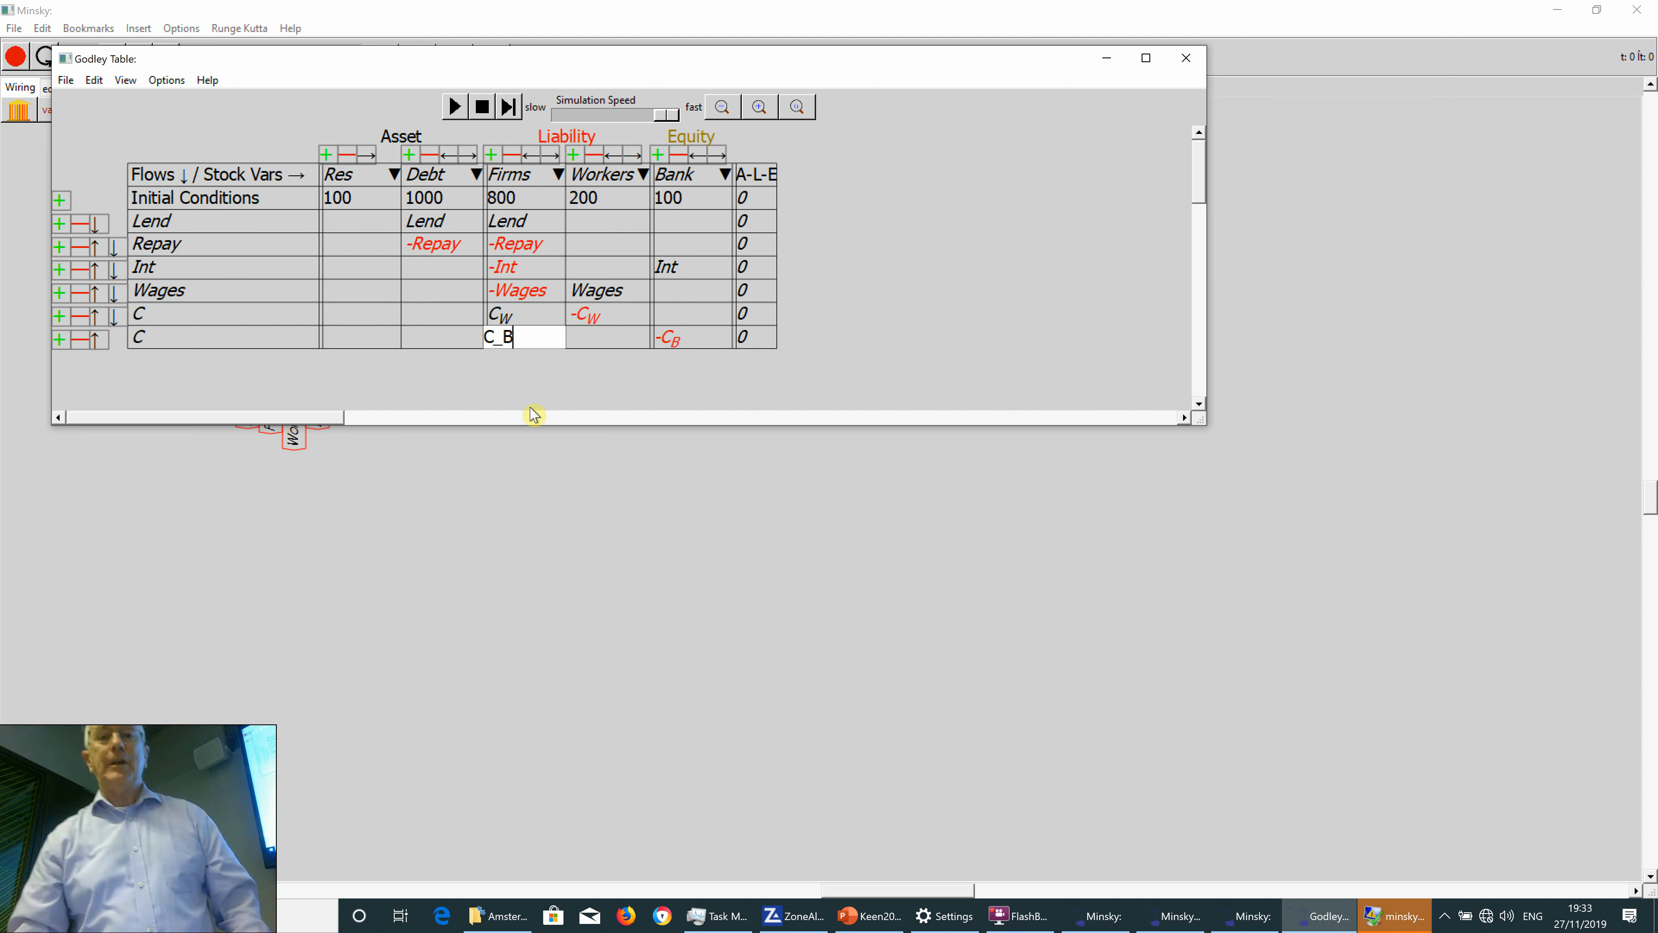
Return to the main canvas and delete the small unused Godley table icon beside the banking one.
{"action": "left_click", "coordinate": [558, 486]}
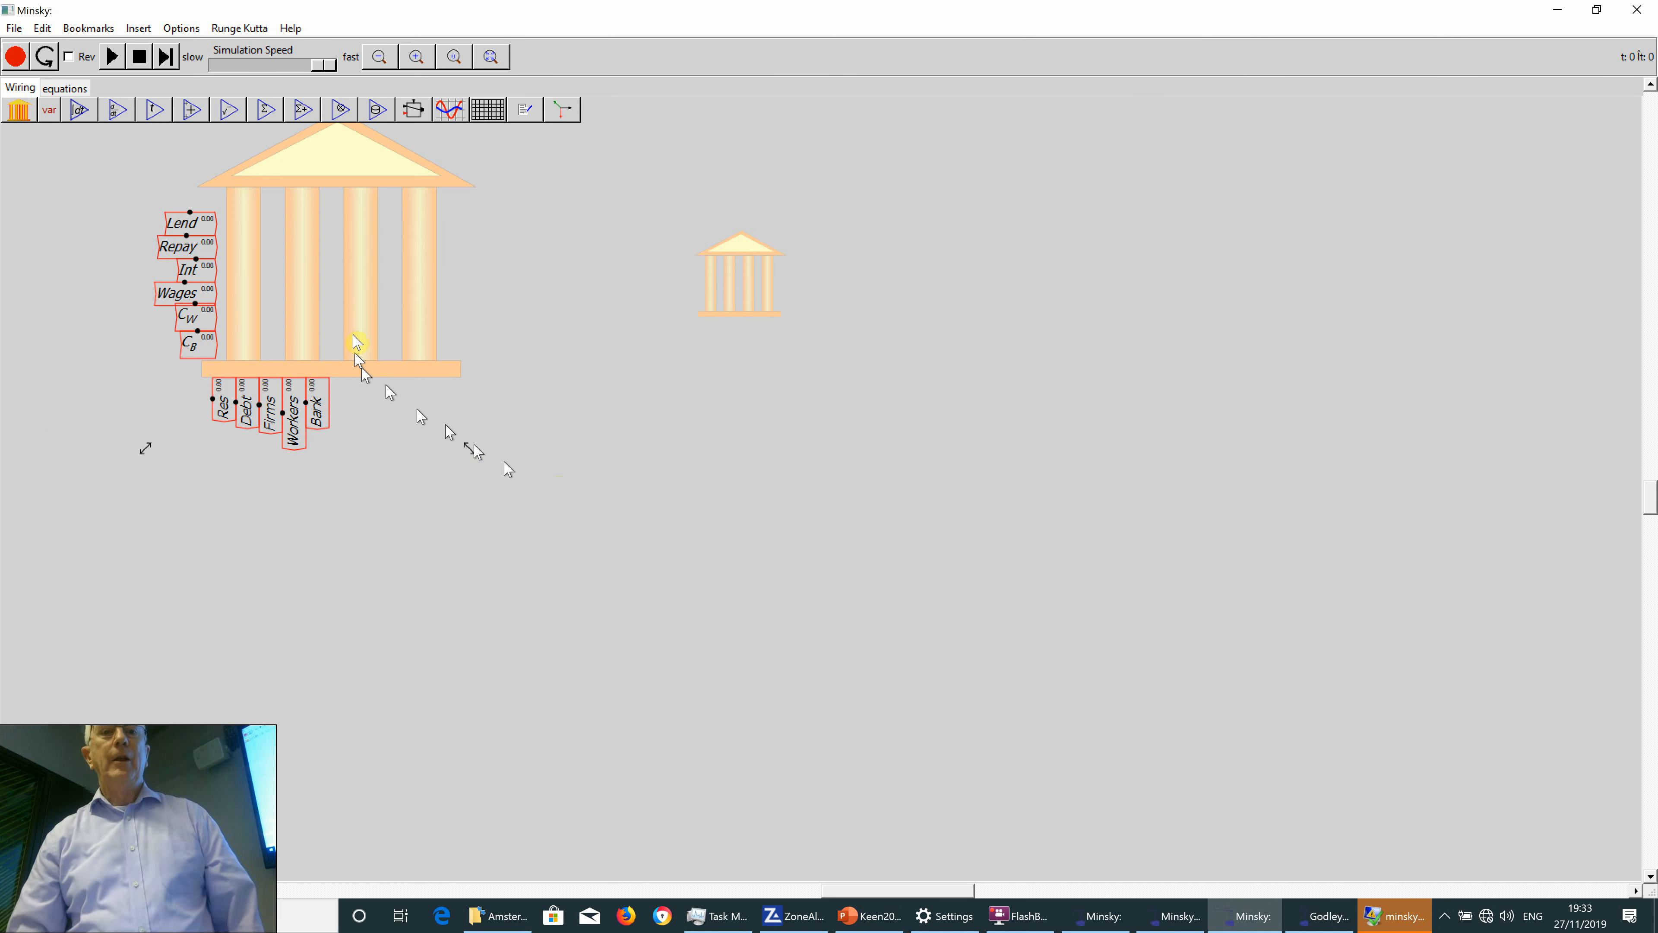
{"action": "left_click_drag", "start_coordinate": [740, 254], "coordinate": [701, 284]}
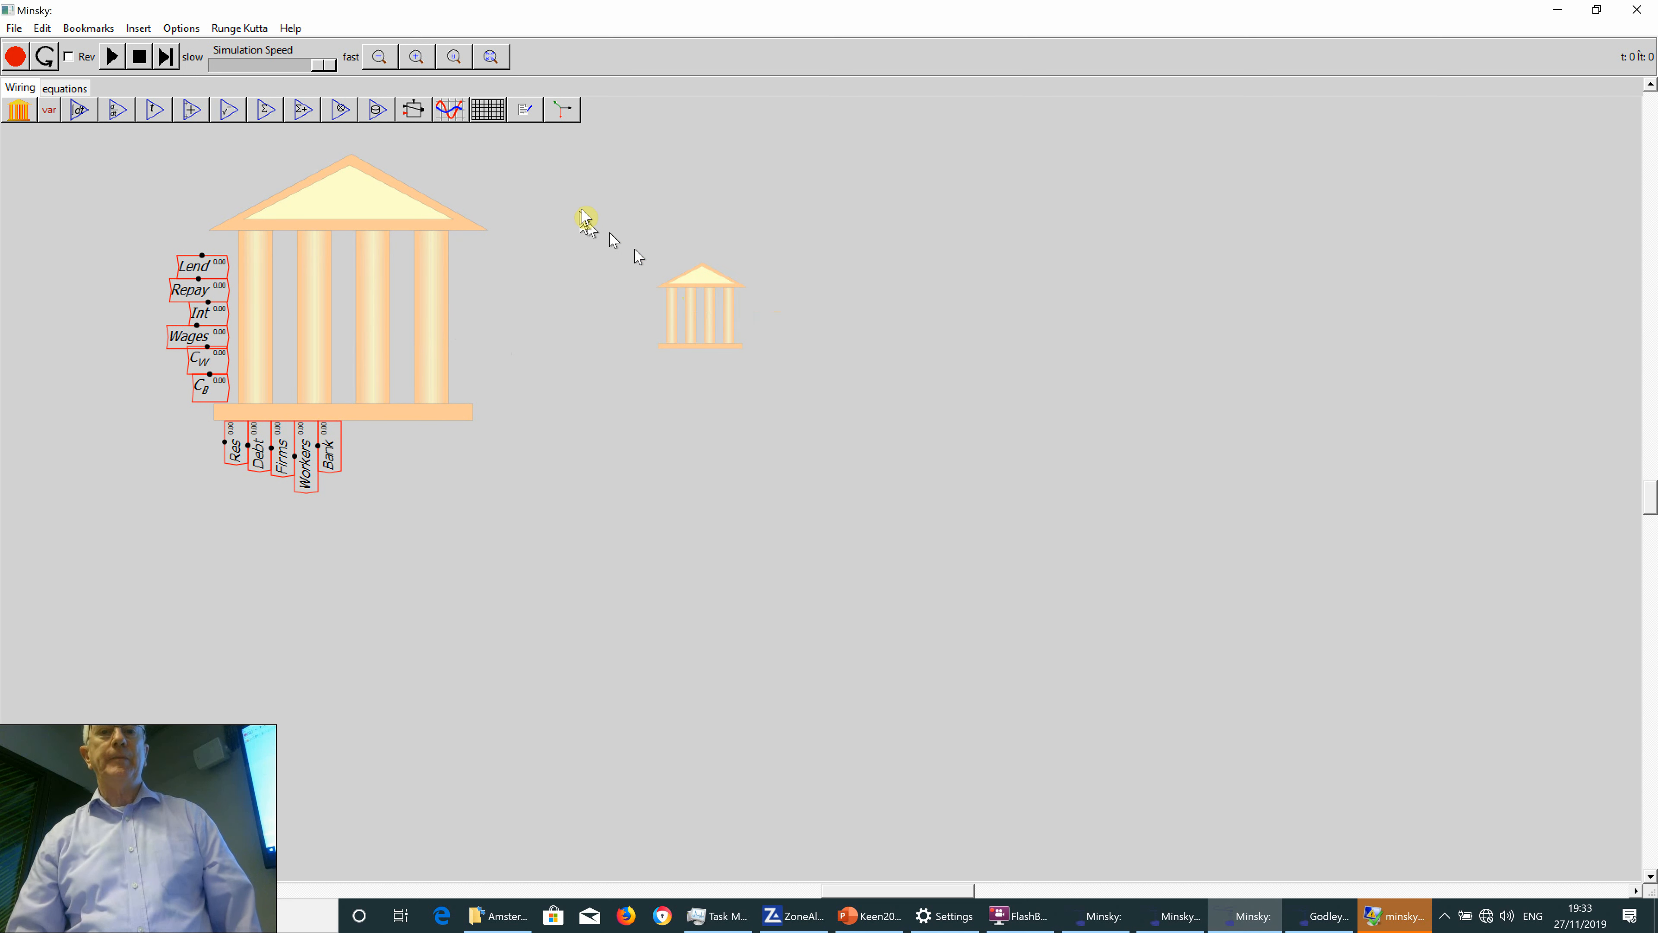
{"action": "left_click", "coordinate": [490, 56]}
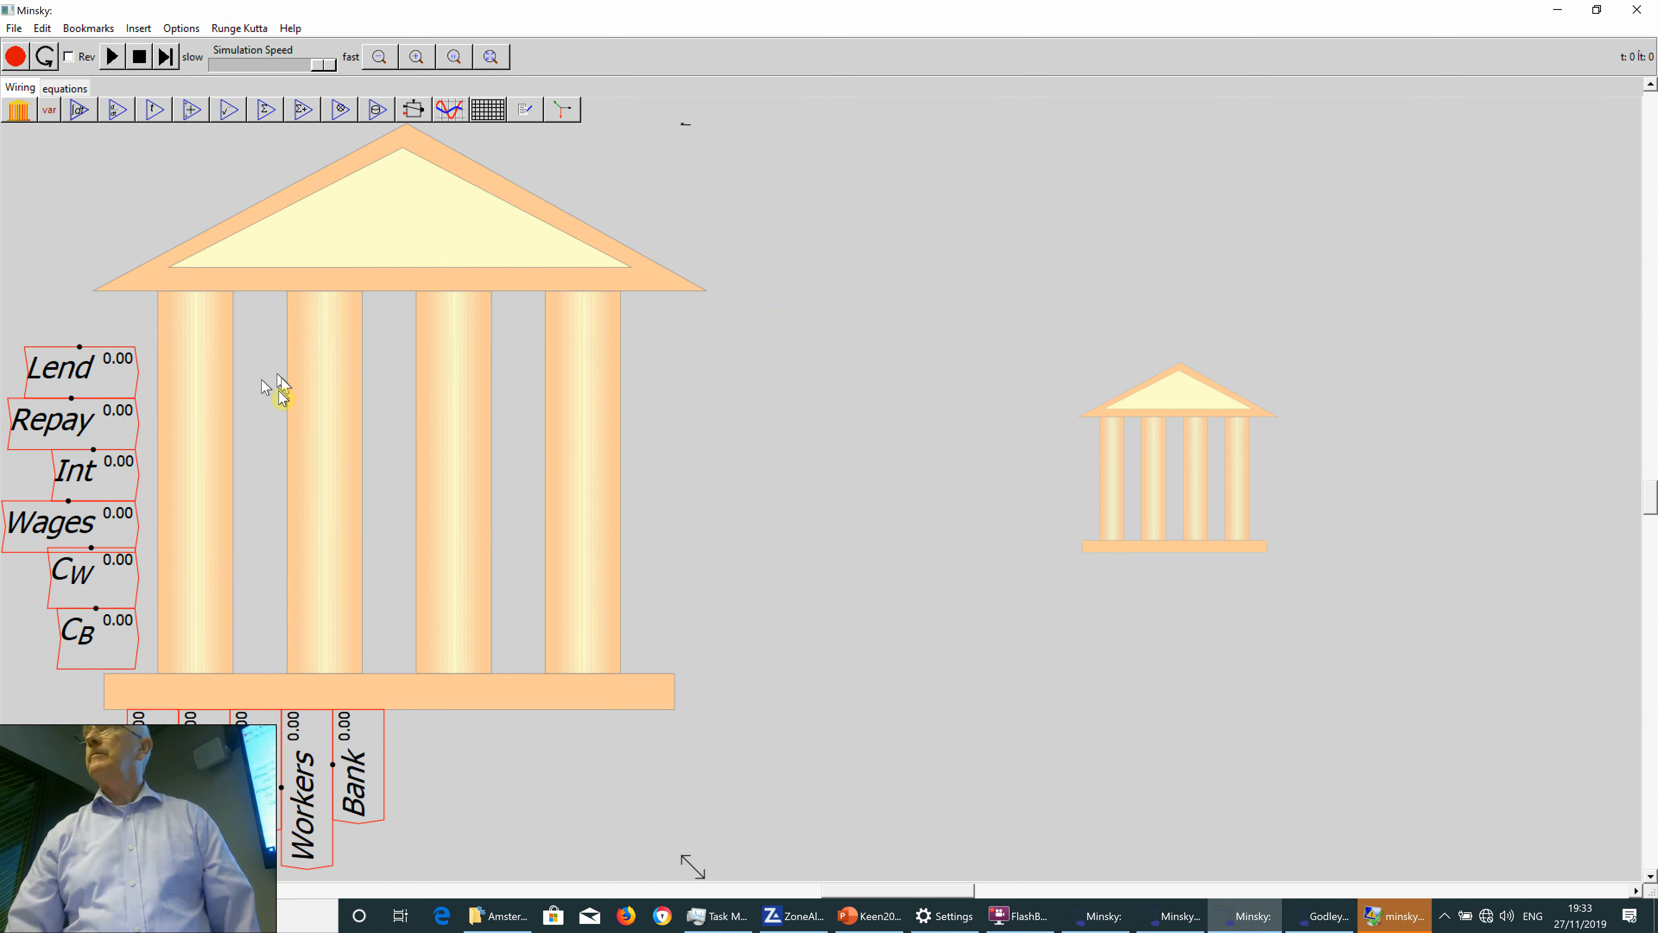
{"action": "right_click", "coordinate": [1171, 439]}
{"action": "left_click", "coordinate": [1240, 593]}
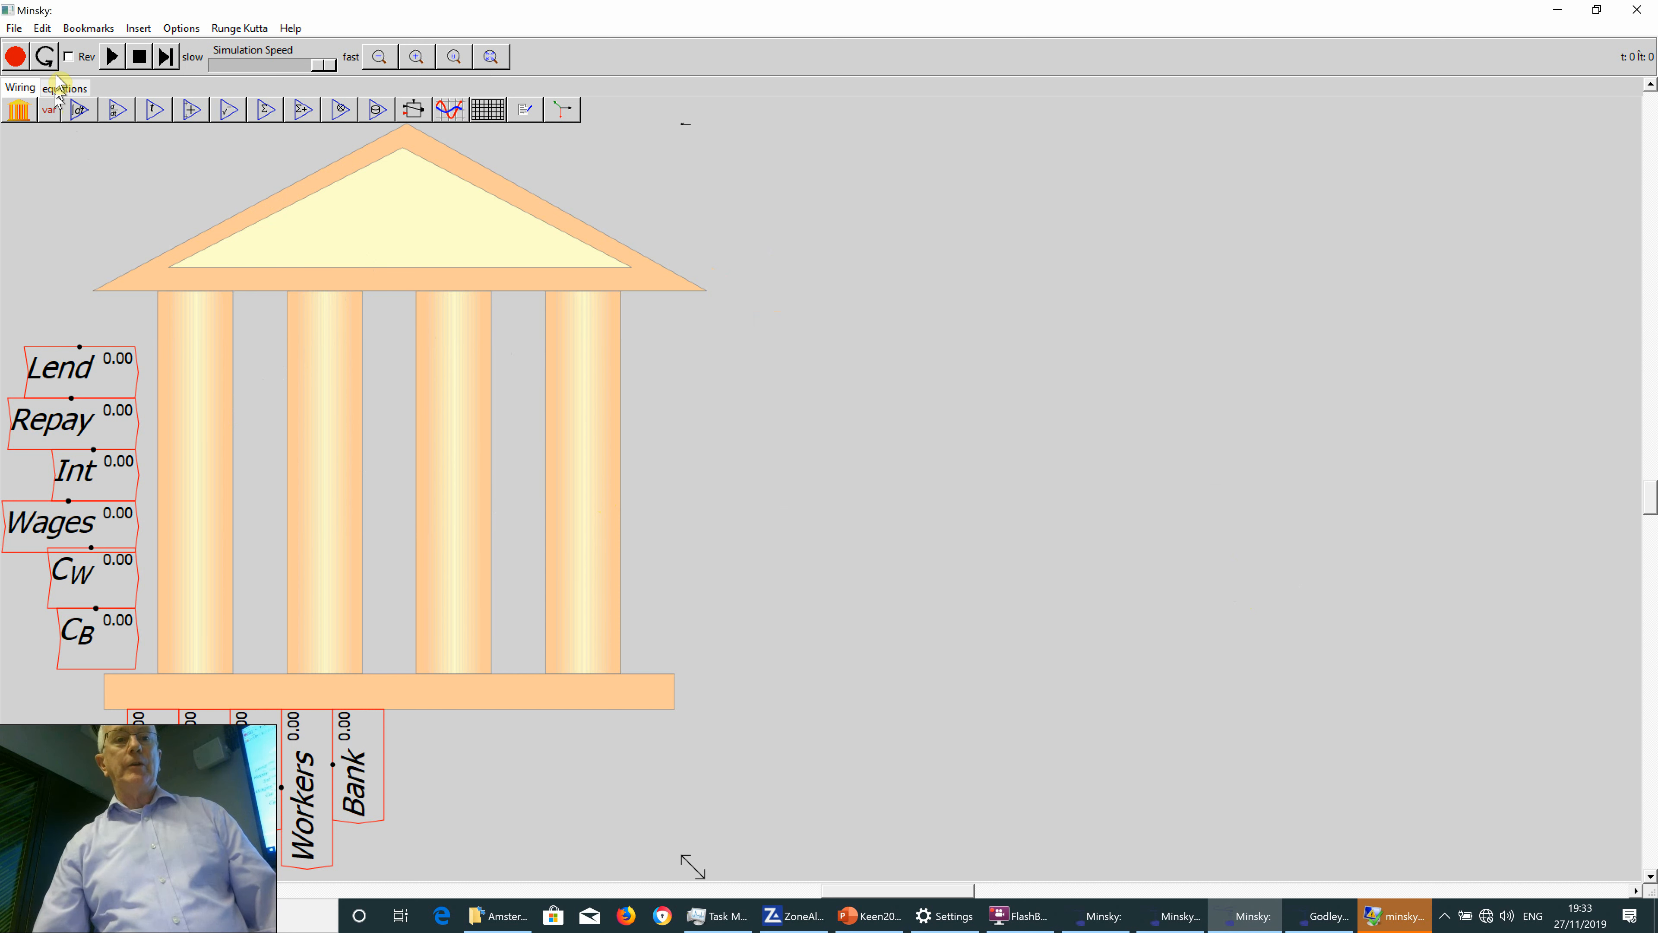
Examine the differential equations generated from the Godley table and return to the wiring canvas.
{"action": "left_click", "coordinate": [48, 91]}
{"action": "left_click_drag", "start_coordinate": [38, 185], "coordinate": [419, 257]}
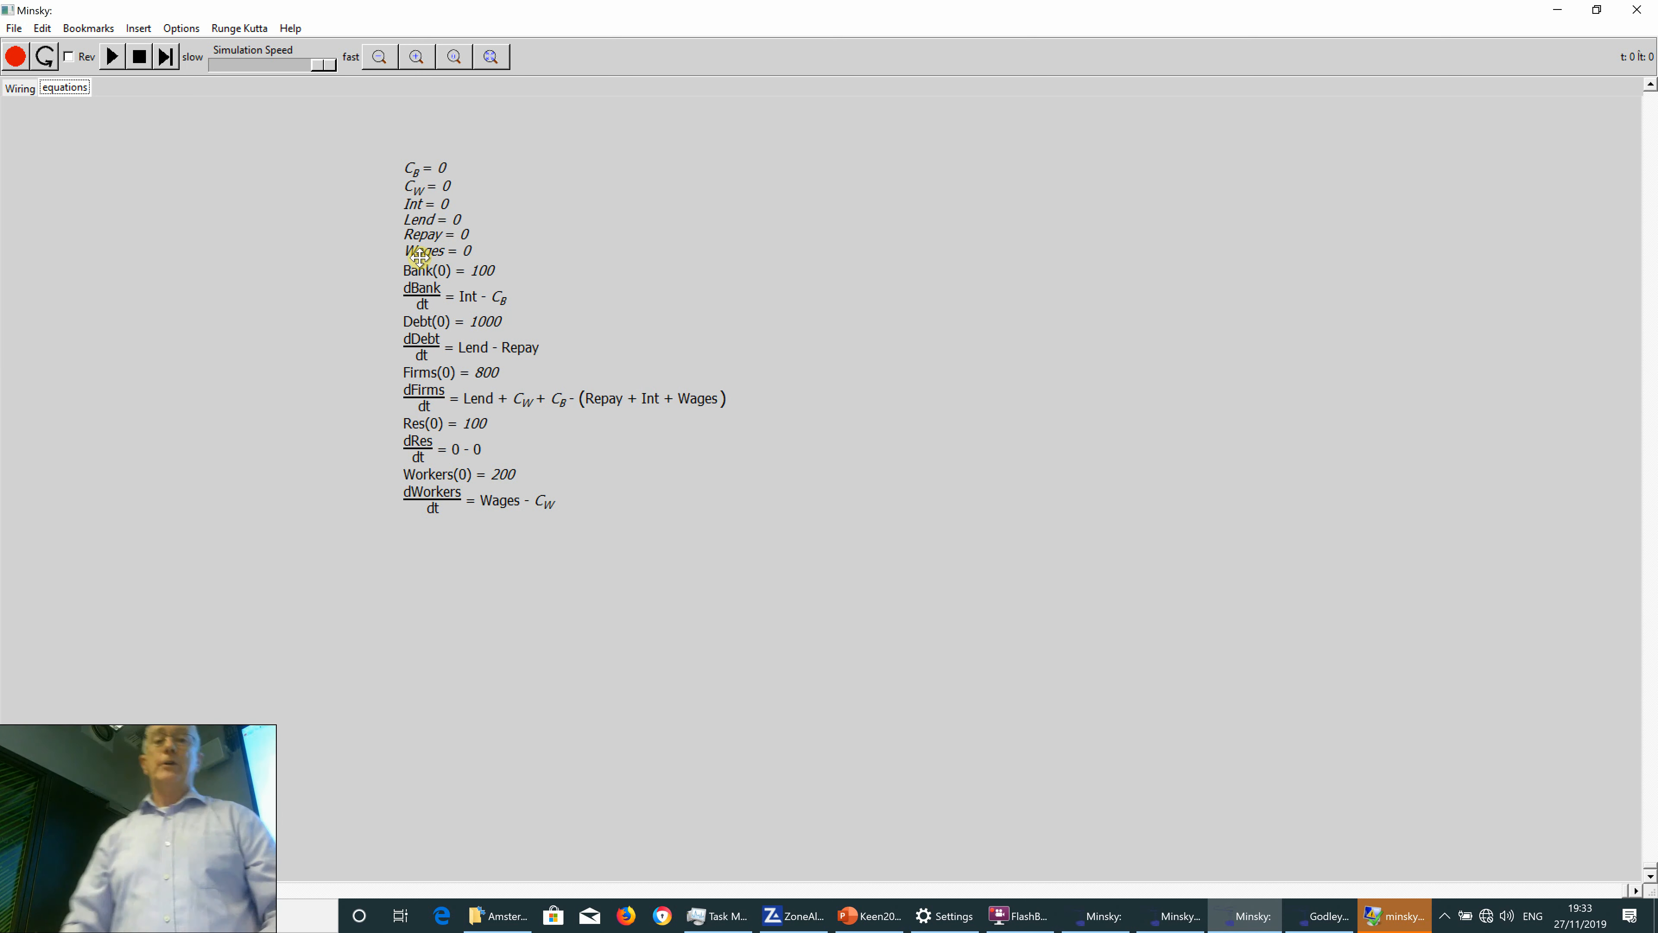
{"action": "left_click", "coordinate": [20, 88]}
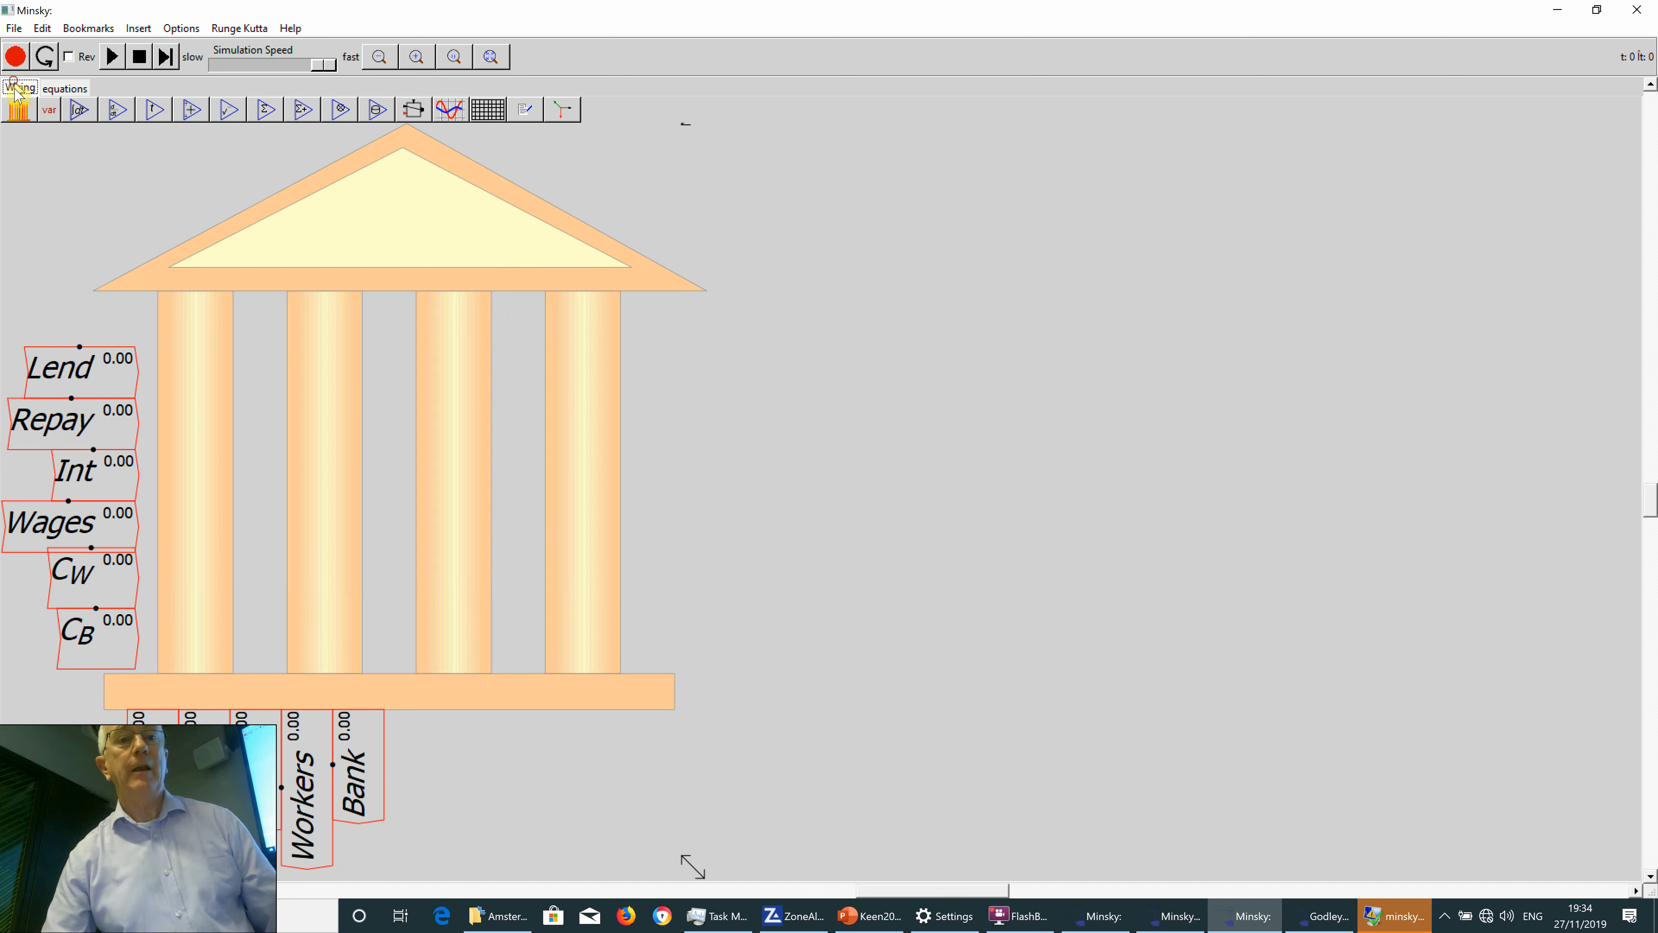
Copy the Godley table's stock variables and flow variables onto the canvas as two groups beside the bank icon.
{"action": "right_click", "coordinate": [327, 351]}
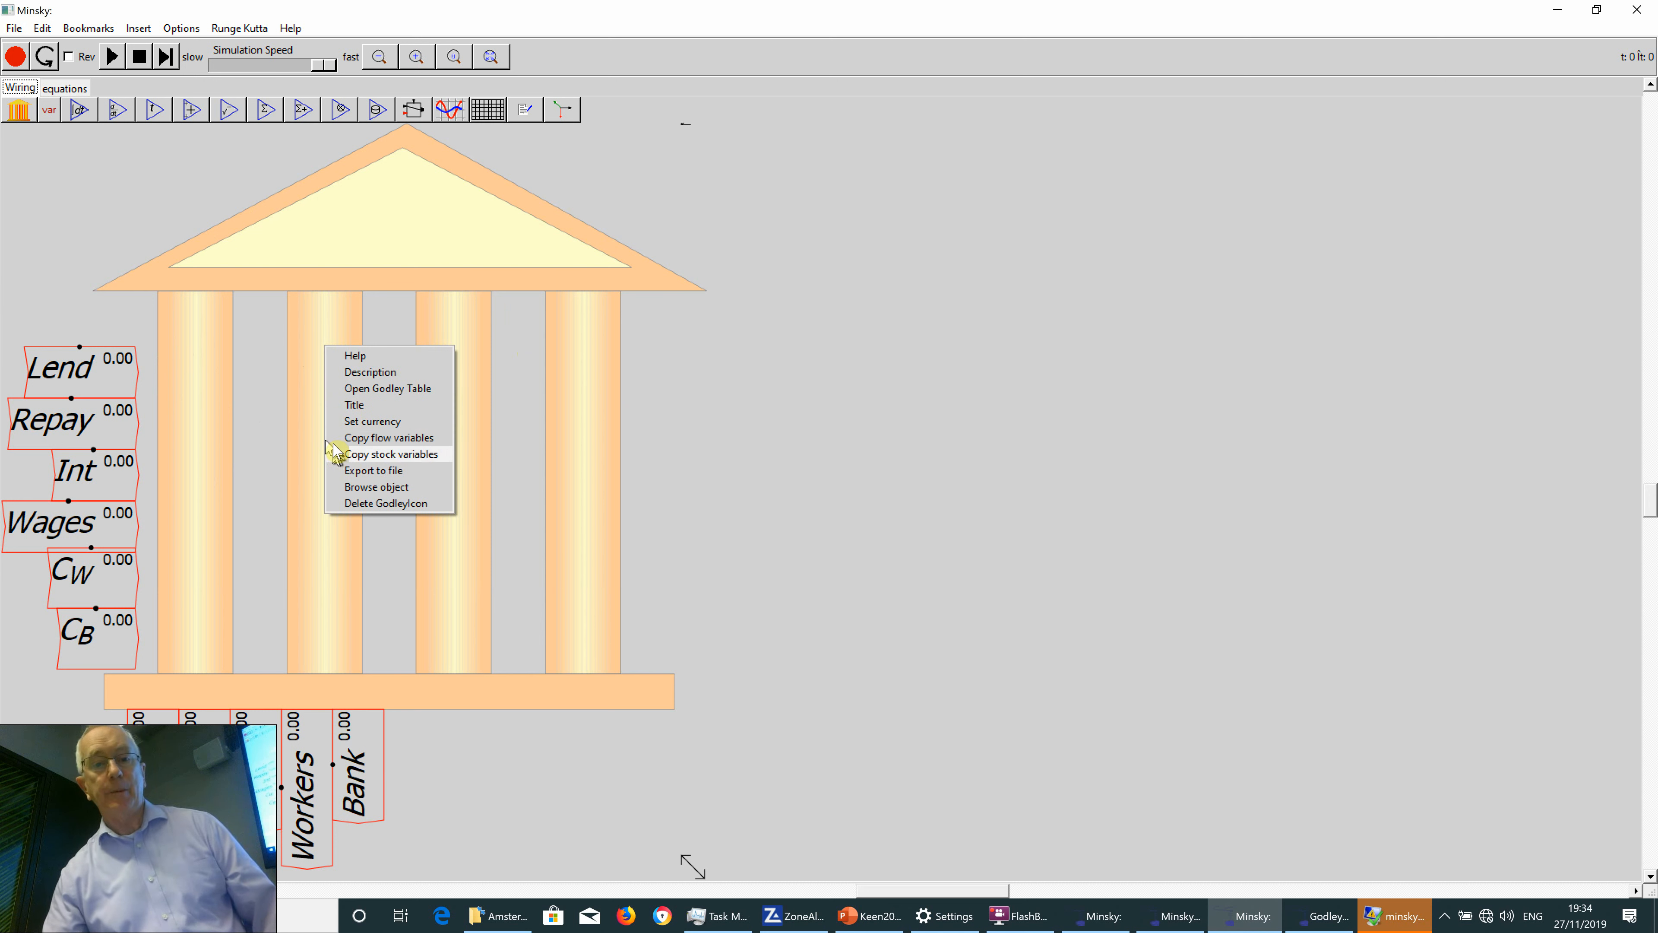
{"action": "left_click", "coordinate": [355, 454]}
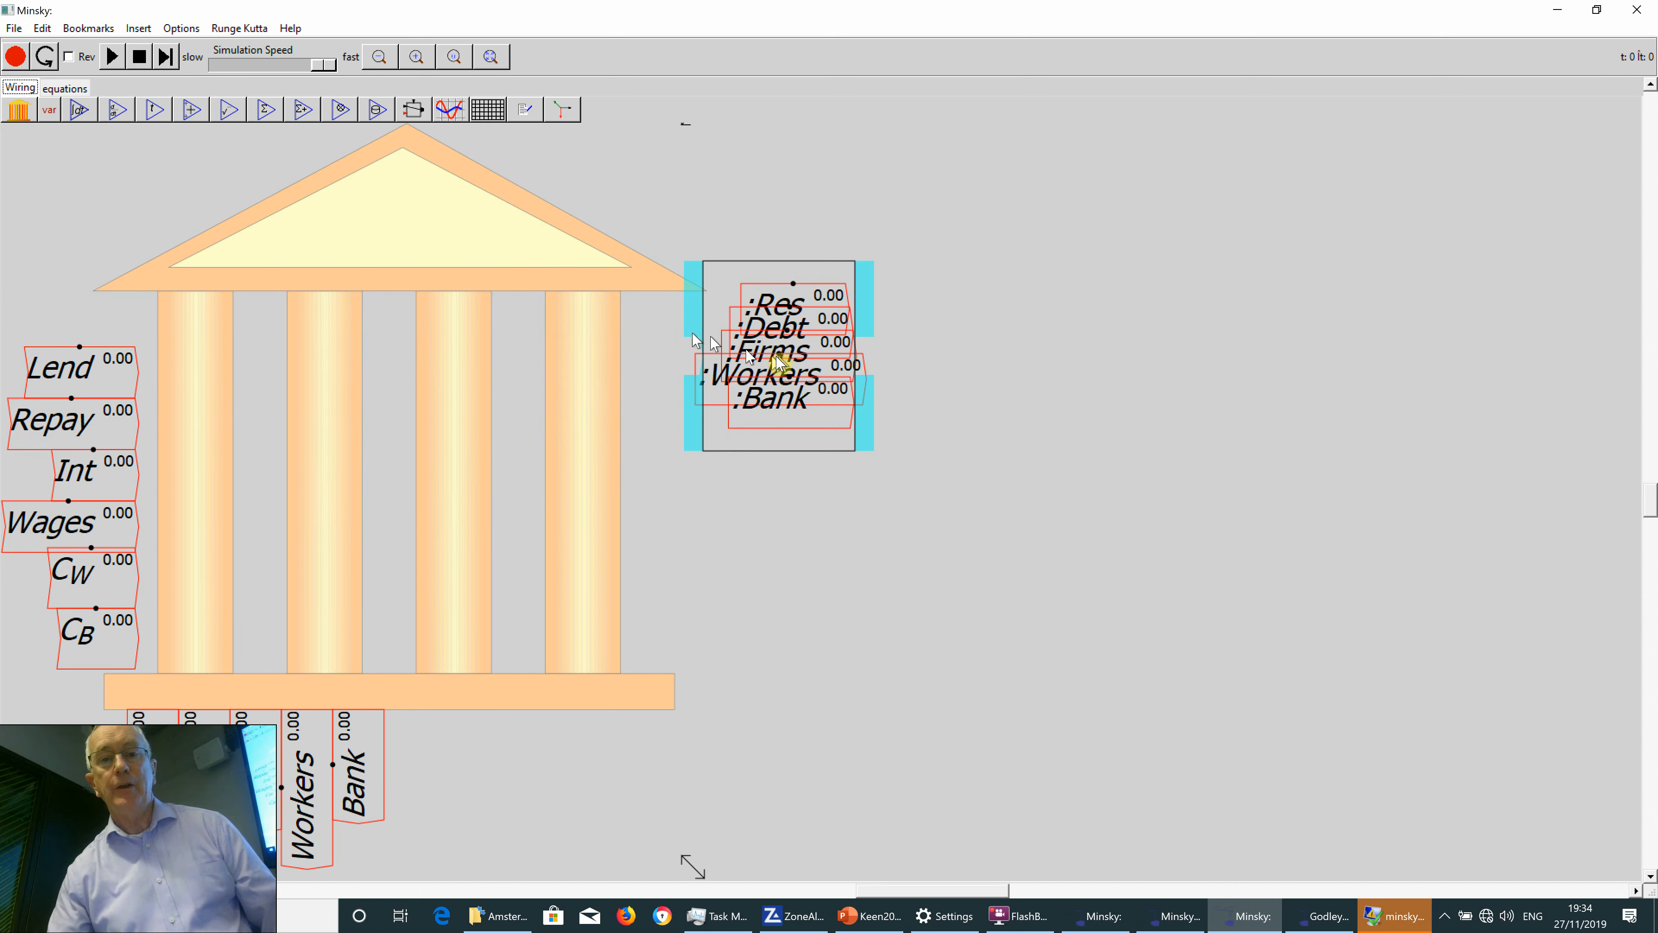
{"action": "left_click", "coordinate": [854, 394]}
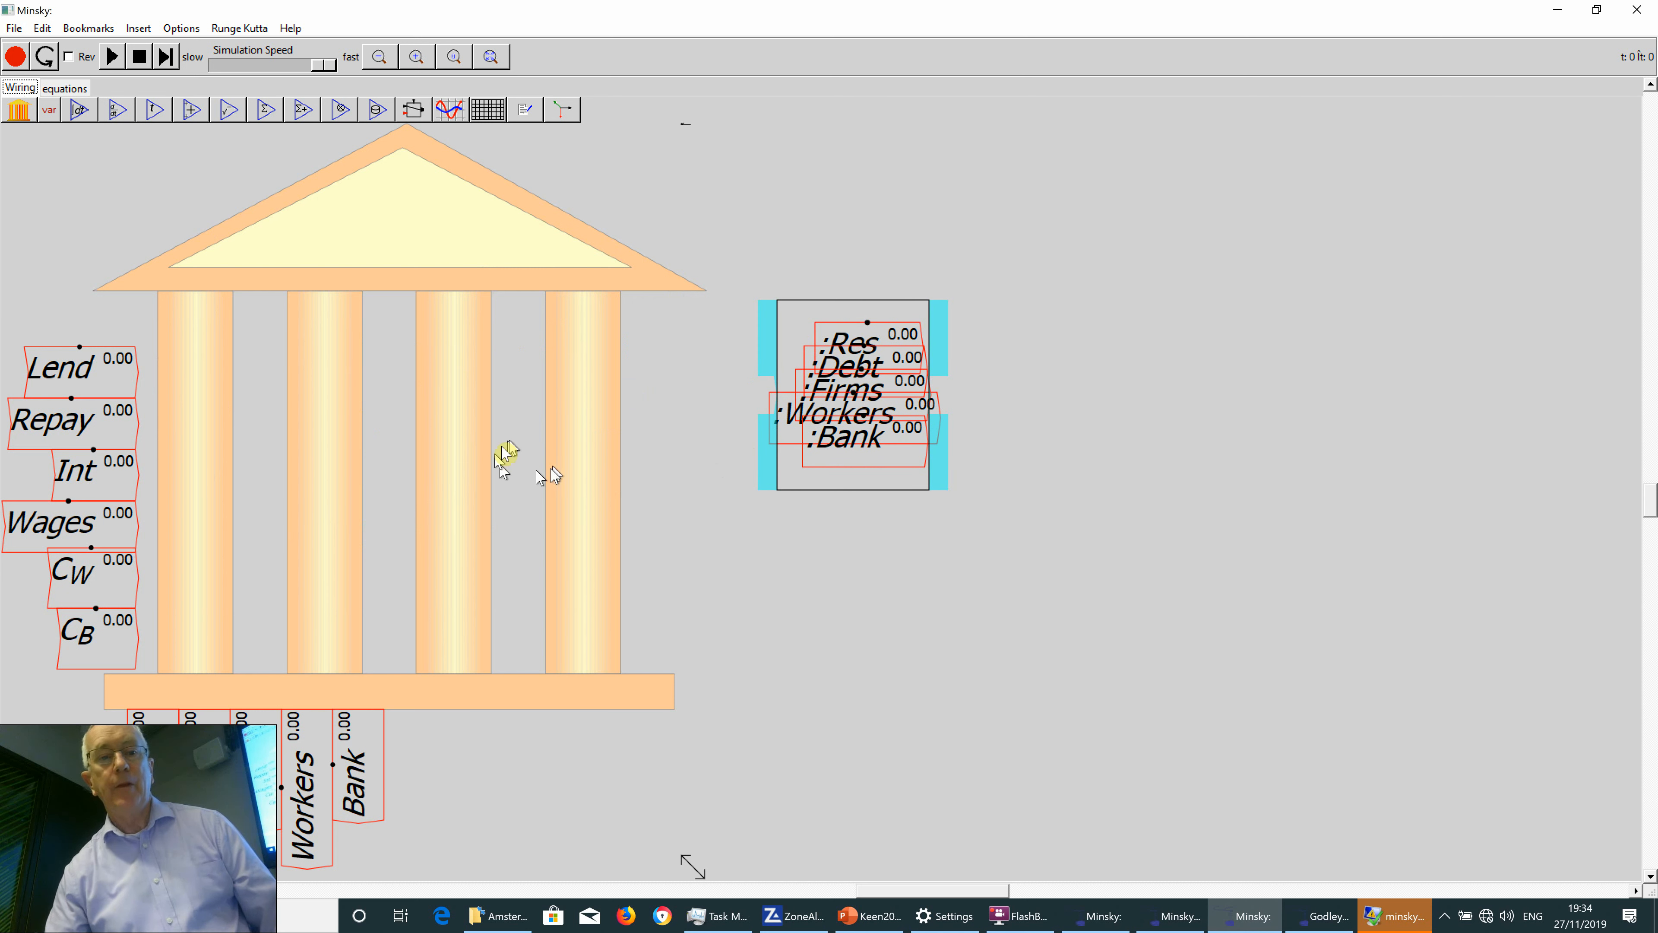
{"action": "right_click", "coordinate": [406, 466]}
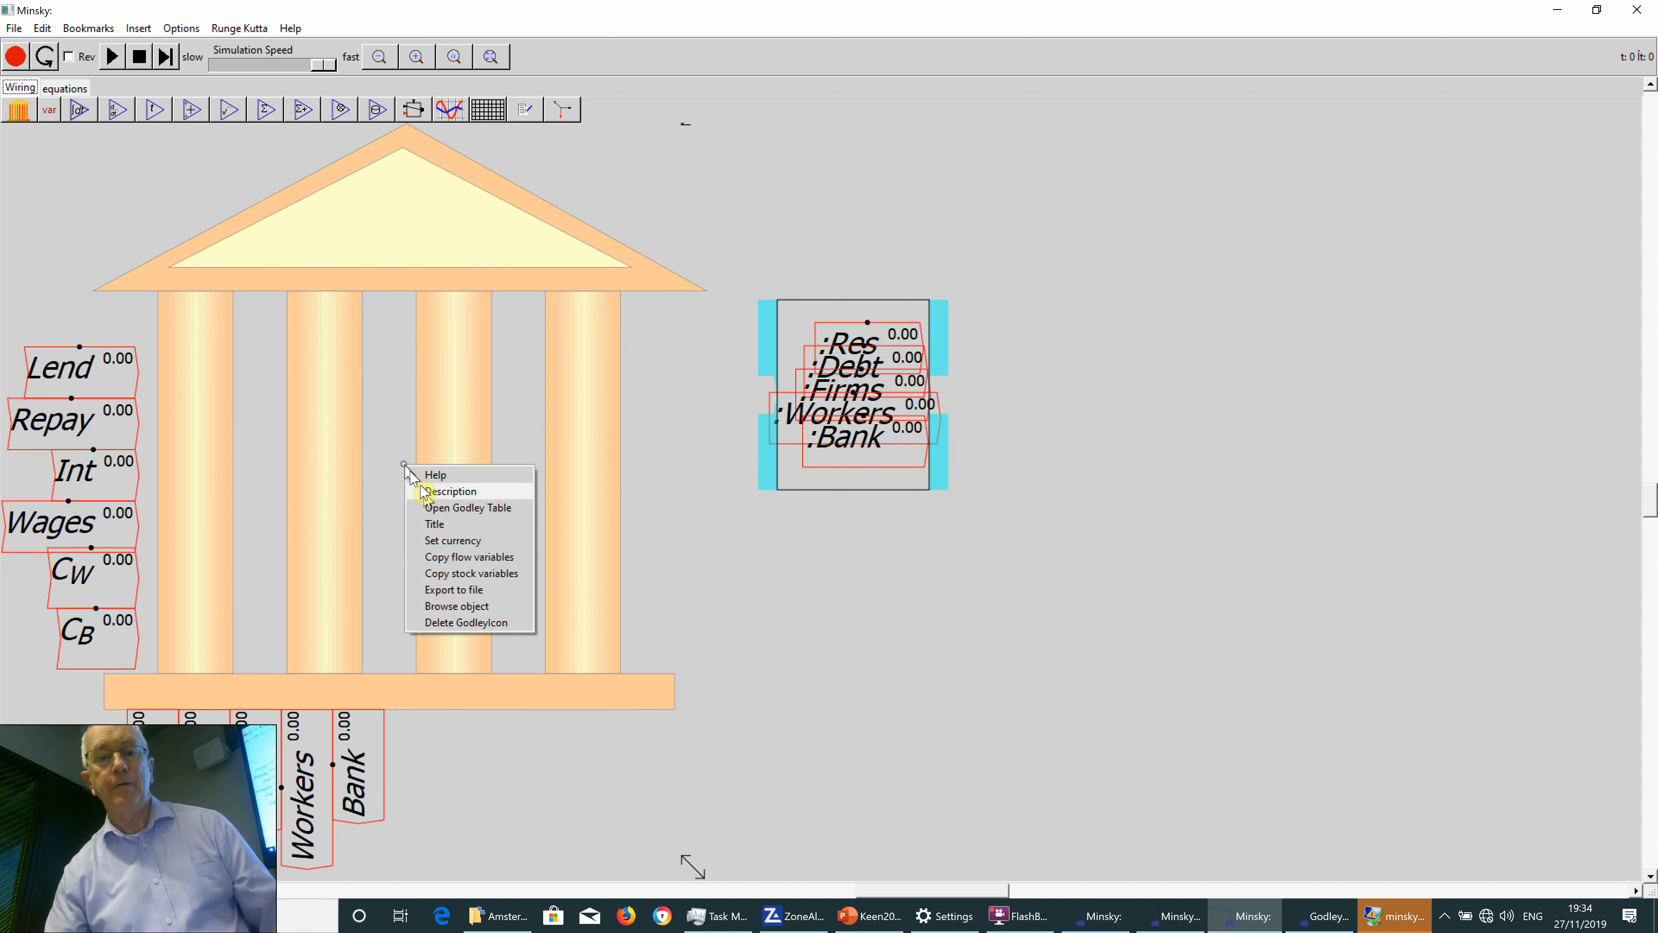
{"action": "left_click", "coordinate": [475, 557]}
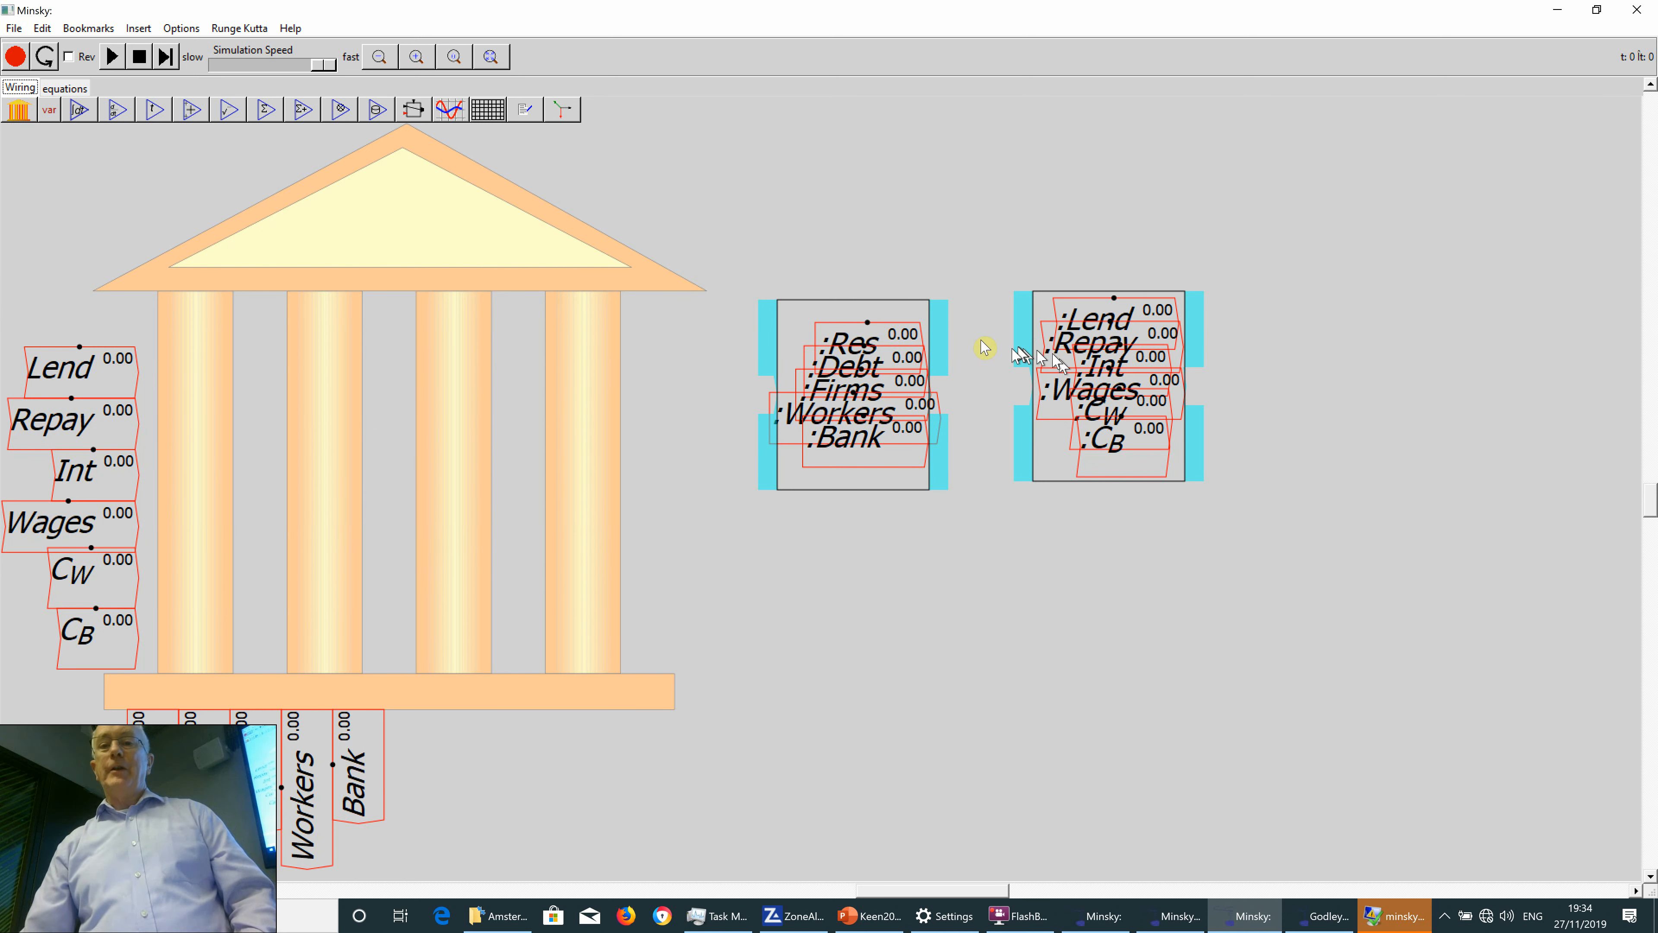
Ungroup the copied stock variables and the copied flow variables.
{"action": "right_click", "coordinate": [794, 307]}
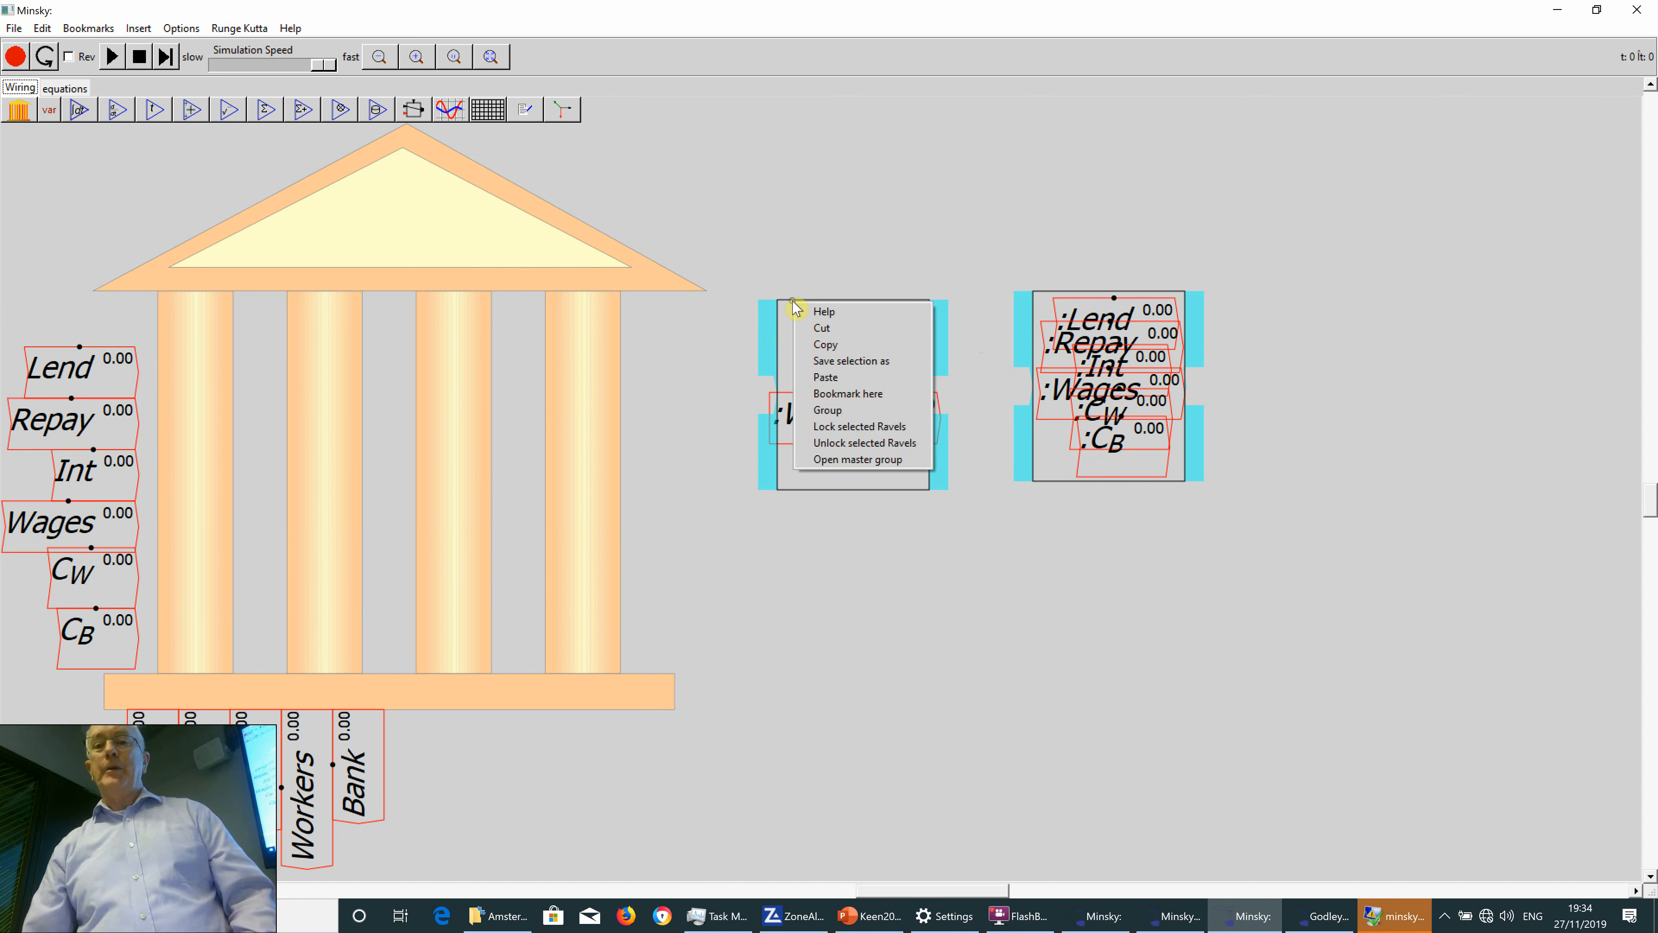
{"action": "left_click", "coordinate": [790, 274]}
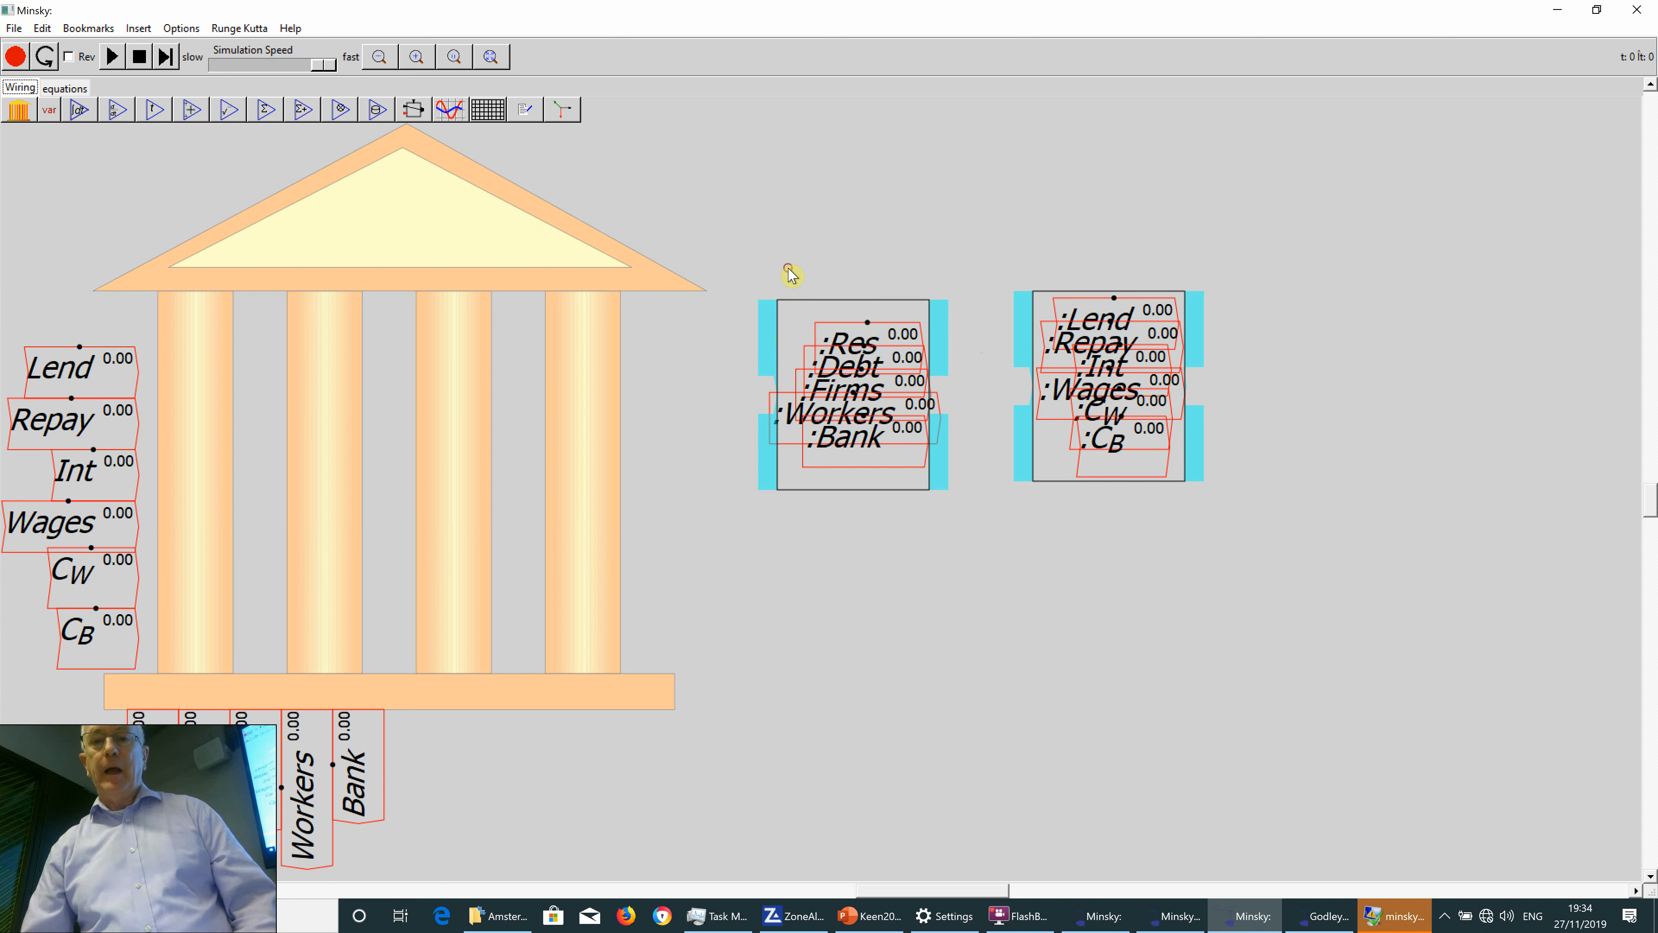
{"action": "scroll", "coordinate": [792, 274], "scroll_direction": "down", "scroll_amount": 6}
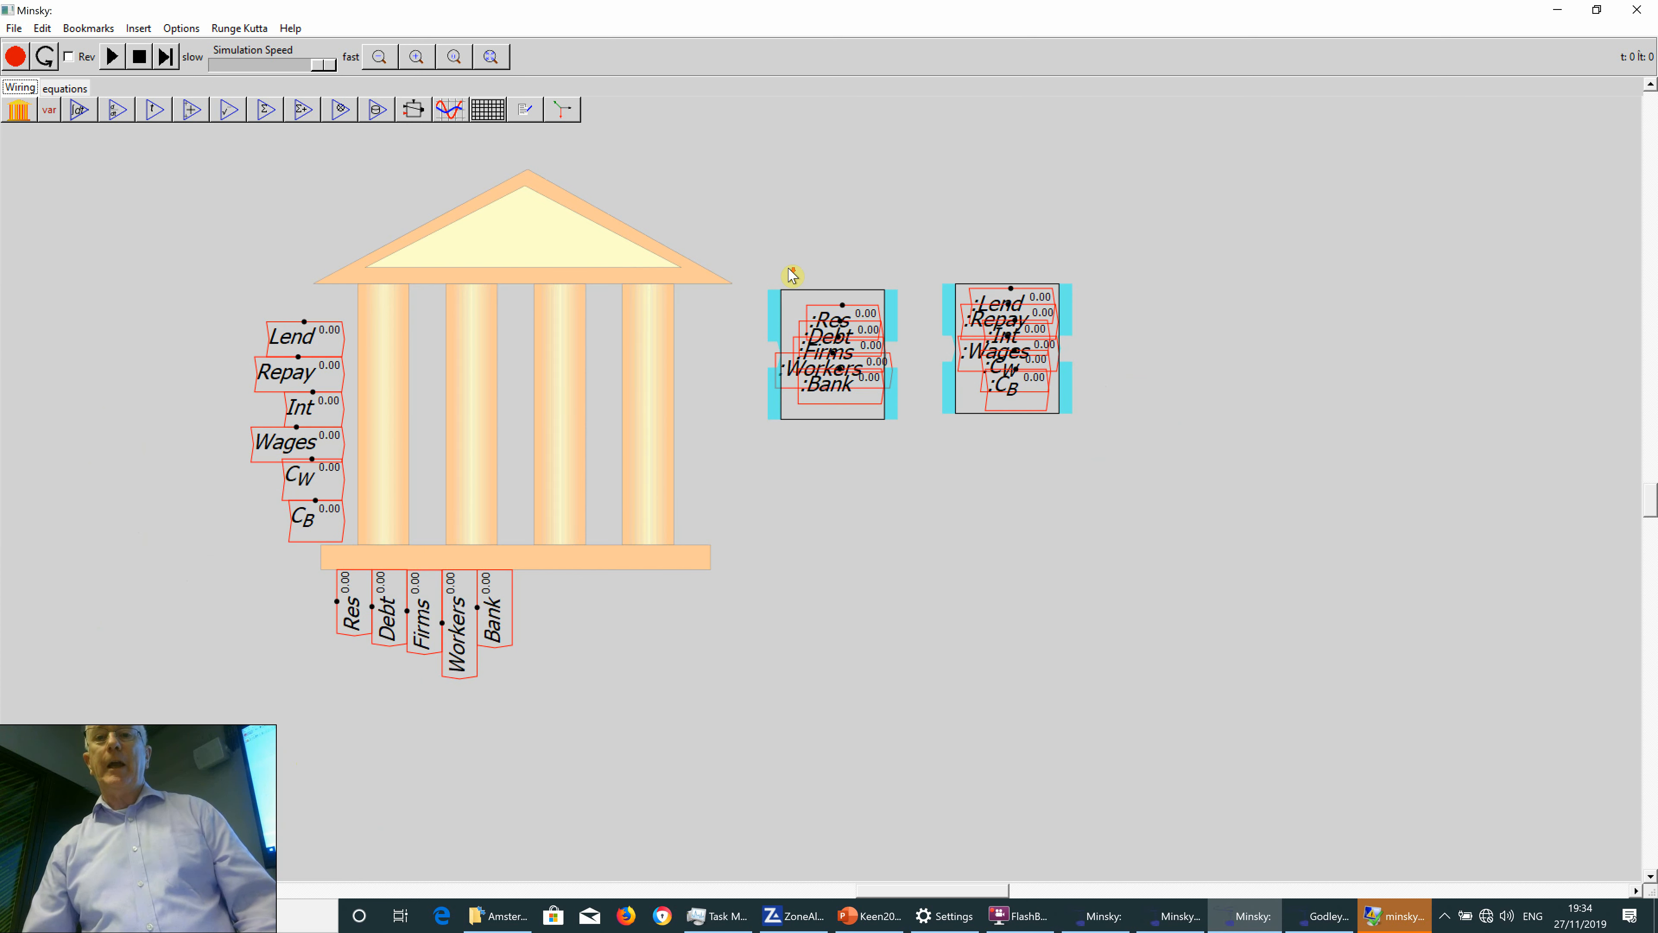
{"action": "scroll", "coordinate": [792, 274], "scroll_direction": "down", "scroll_amount": 2}
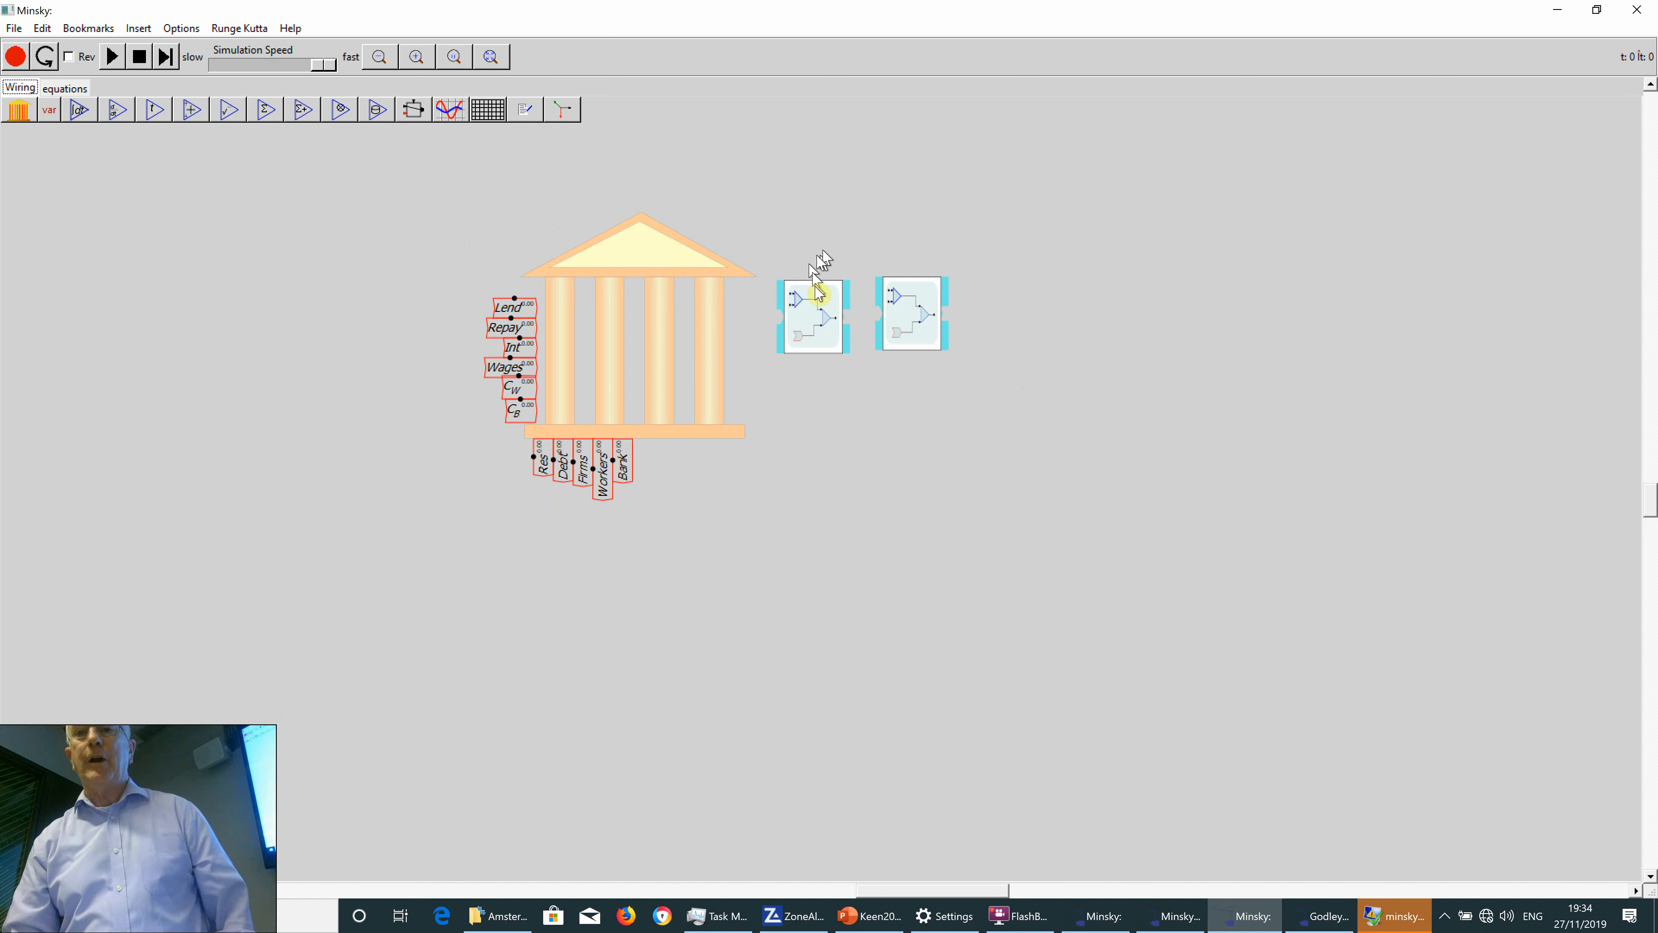
{"action": "right_click", "coordinate": [813, 312]}
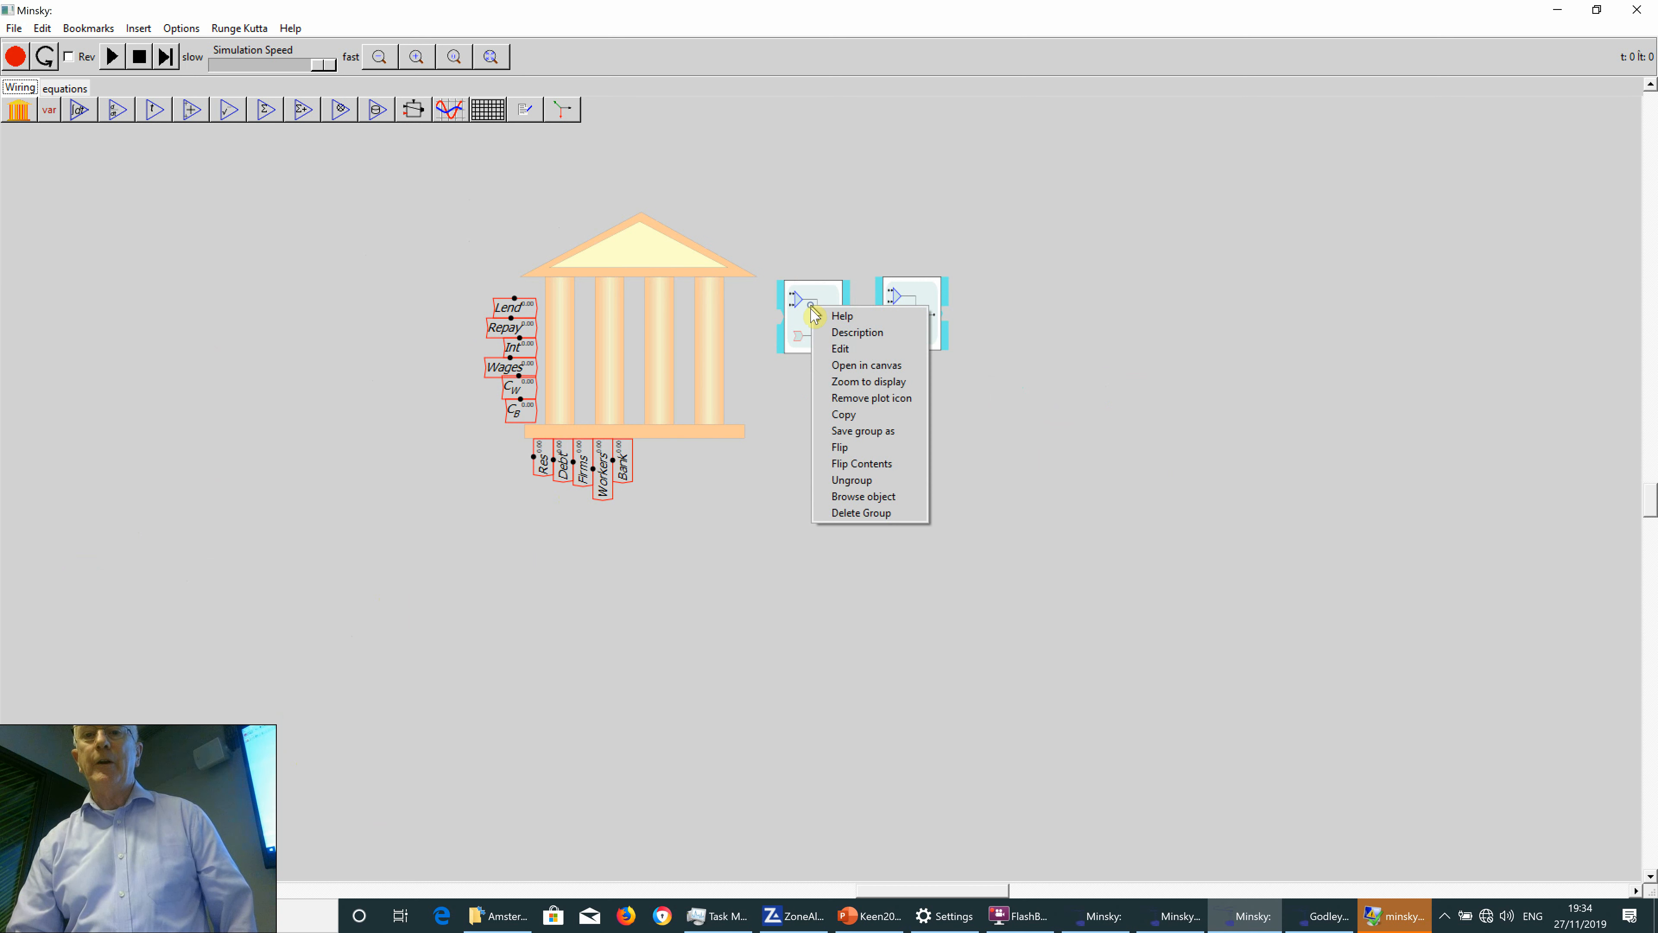
{"action": "left_click", "coordinate": [874, 480]}
{"action": "right_click", "coordinate": [916, 353]}
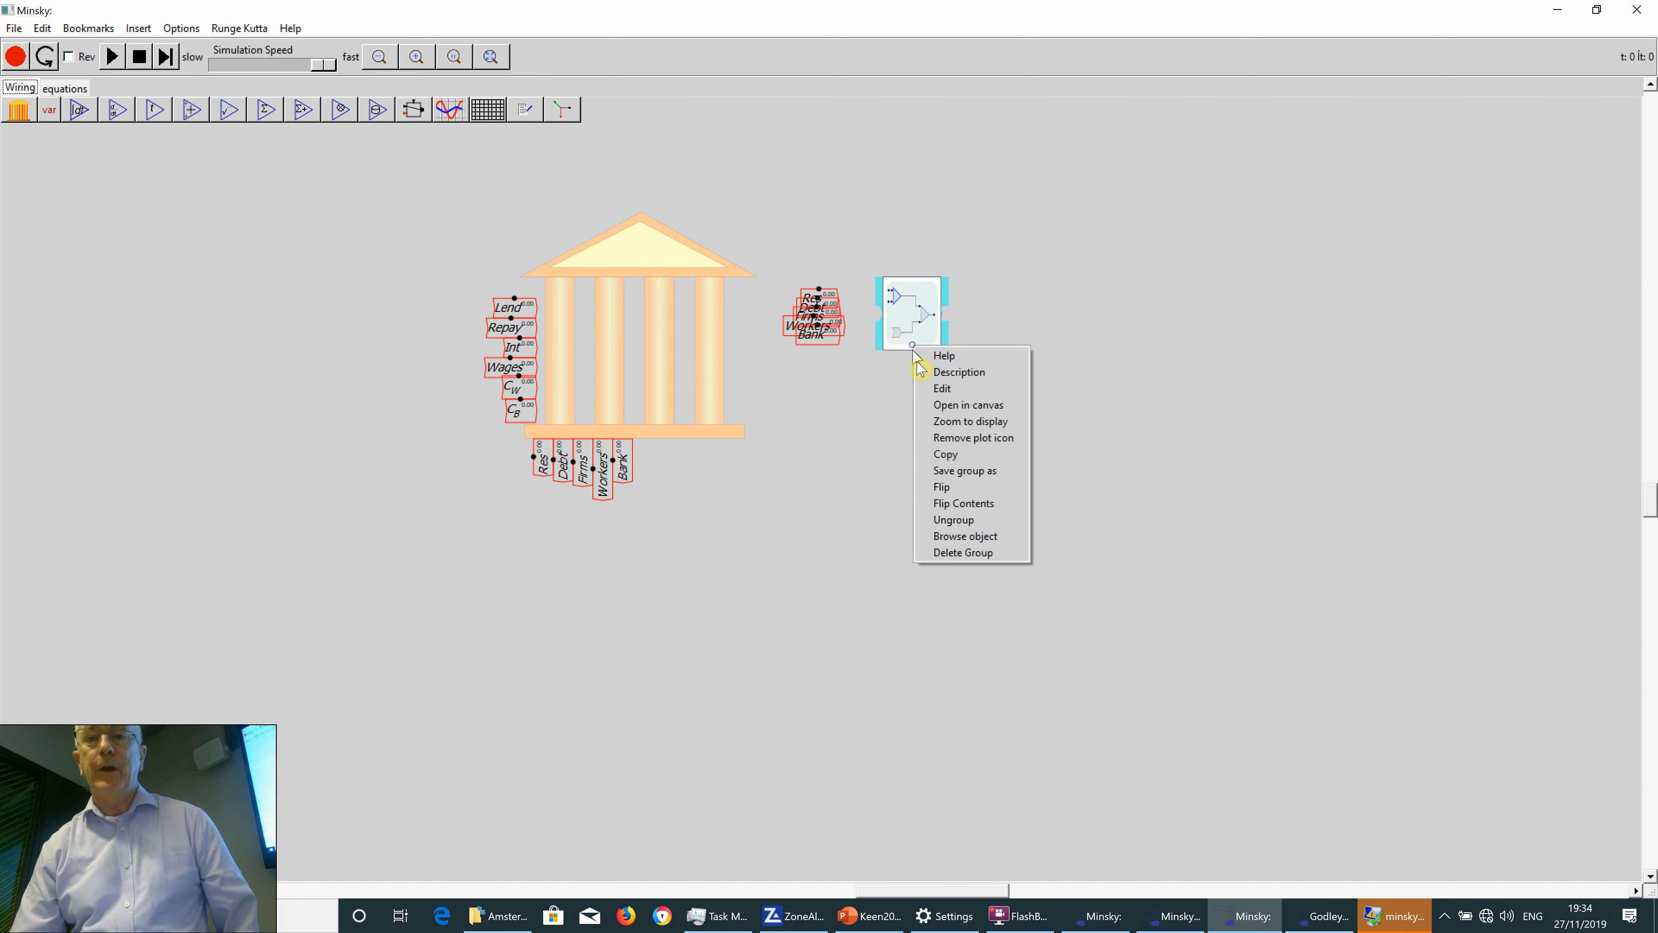
{"action": "left_click", "coordinate": [982, 520]}
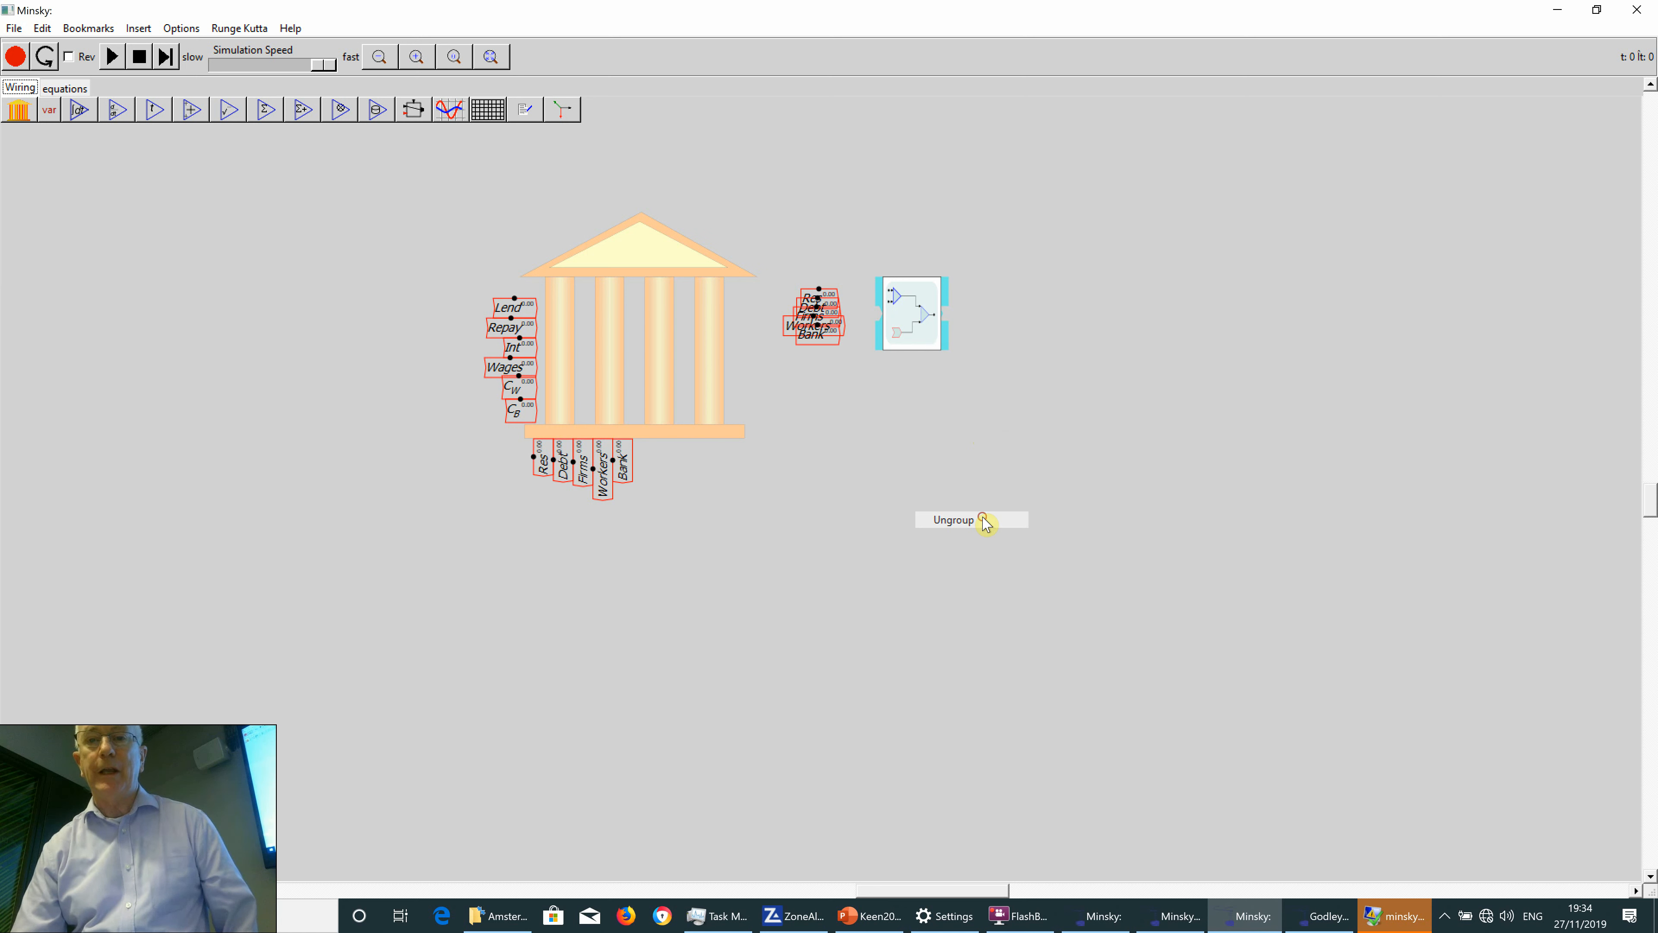
Move the Godley icon away from the copied variables and spread Res, Firms, Debt, Workers and Bank into a loose vertical column.
{"action": "left_click_drag", "start_coordinate": [665, 360], "coordinate": [465, 342]}
{"action": "left_click", "coordinate": [491, 56]}
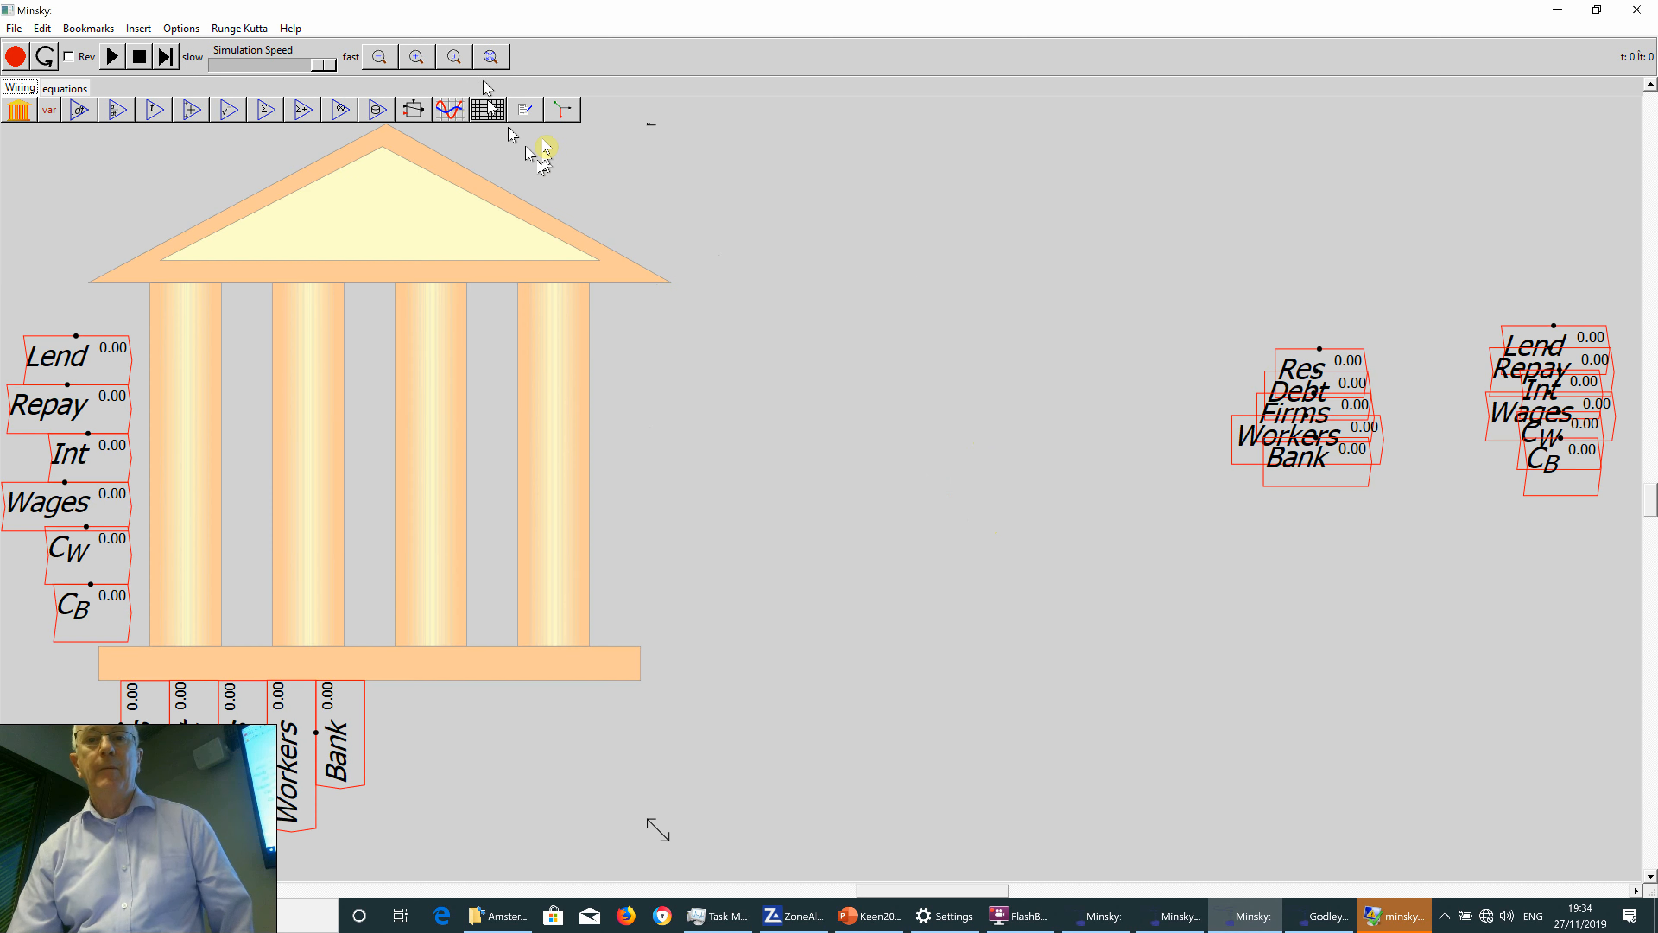
{"action": "left_click_drag", "start_coordinate": [1309, 355], "coordinate": [1097, 264]}
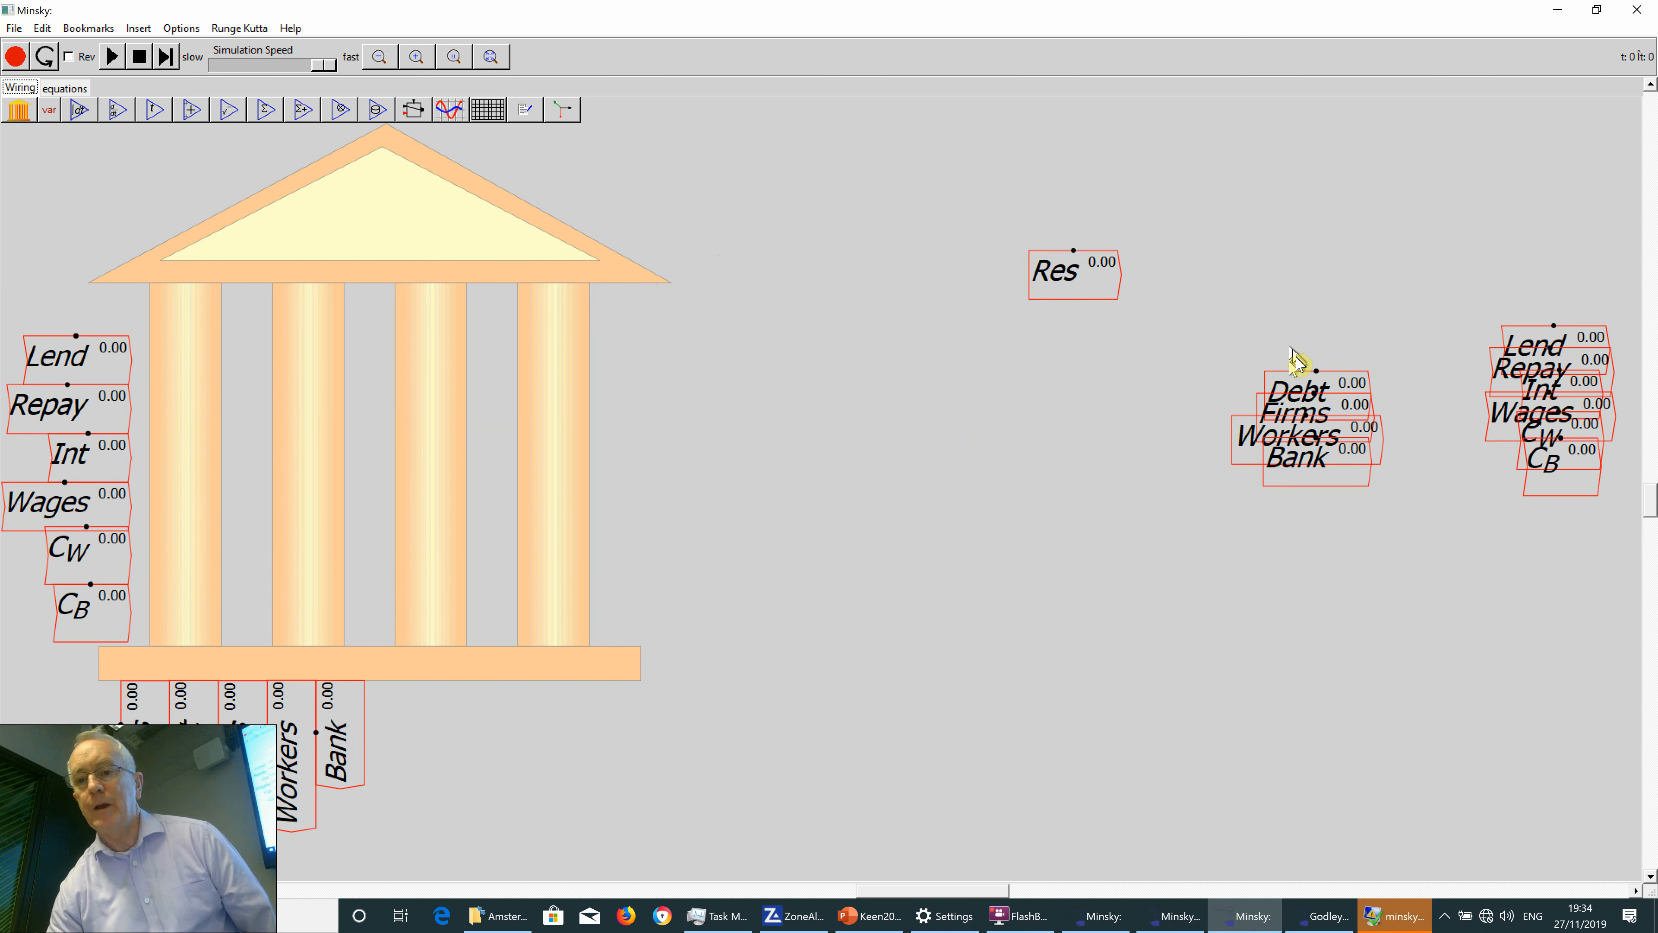
{"action": "left_click_drag", "start_coordinate": [1313, 377], "coordinate": [1041, 500]}
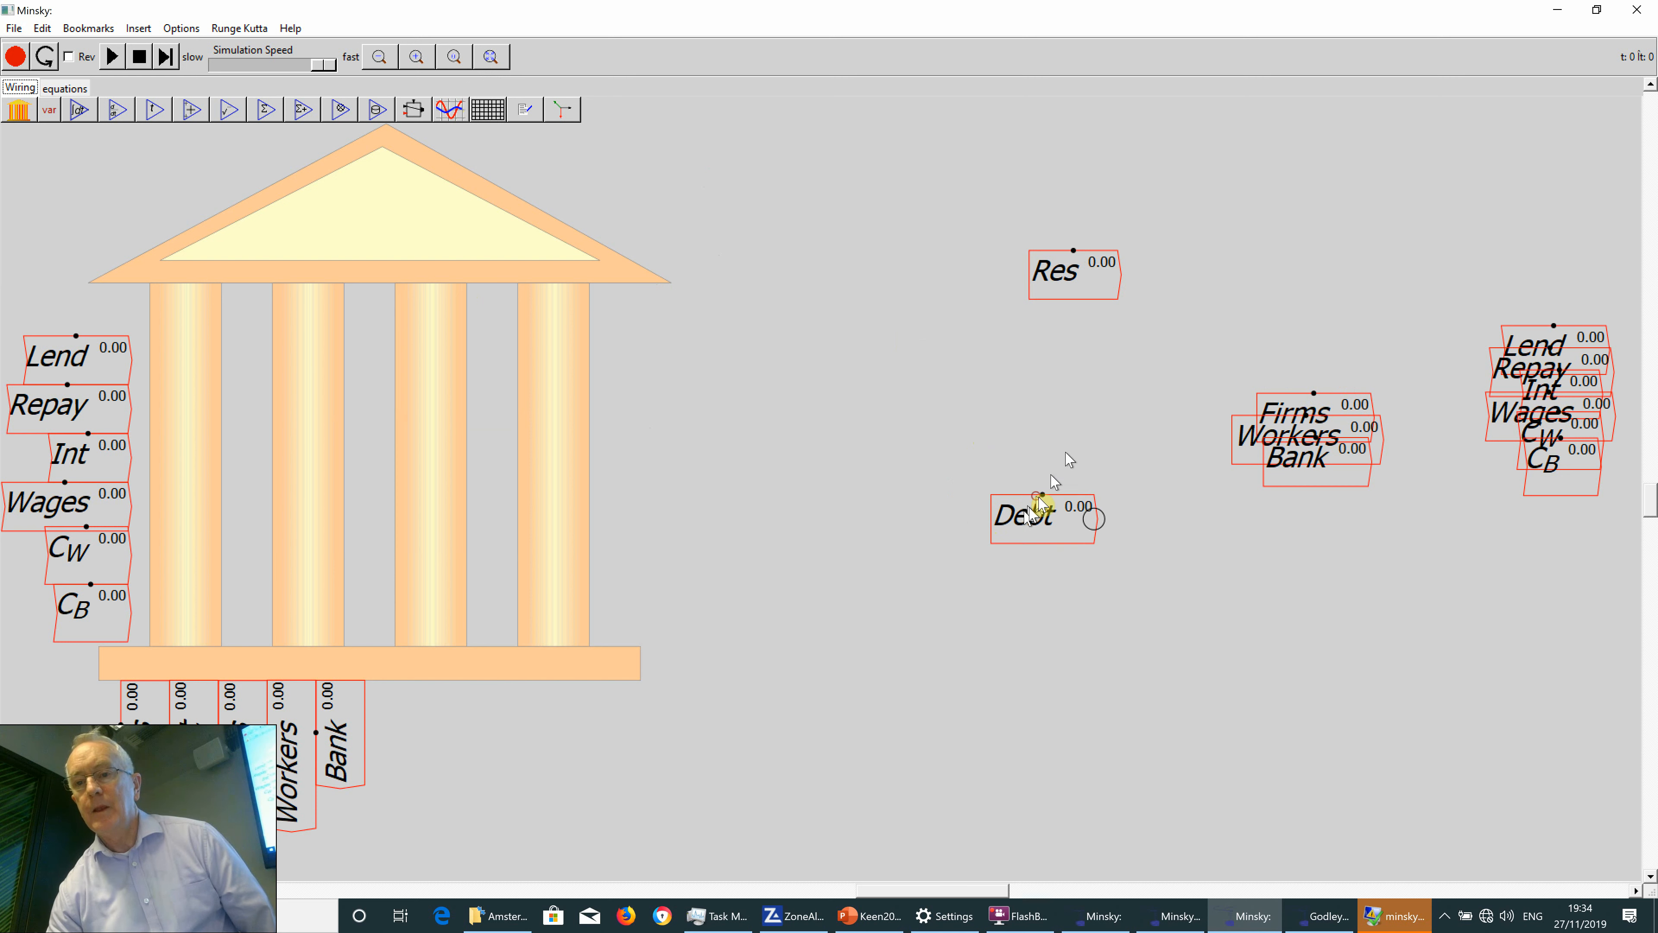
{"action": "left_click_drag", "start_coordinate": [1282, 405], "coordinate": [1070, 373]}
{"action": "left_click_drag", "start_coordinate": [1289, 484], "coordinate": [1089, 724]}
{"action": "left_click_drag", "start_coordinate": [1276, 465], "coordinate": [1027, 633]}
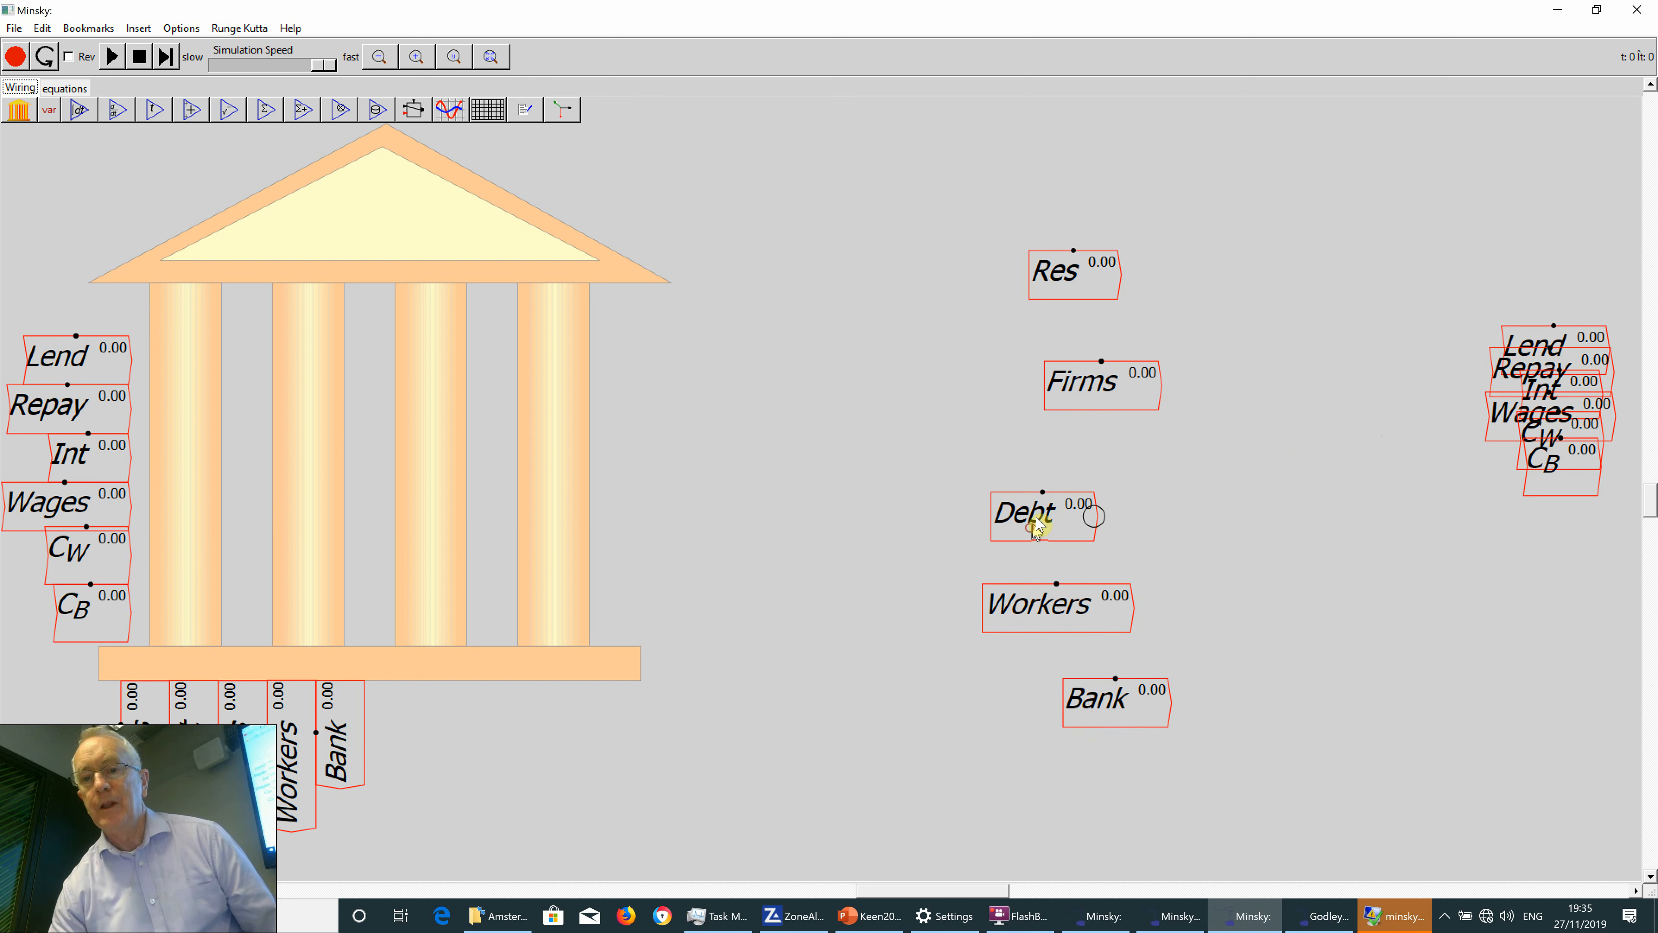
Even out Debt's position in the stock column and separate the overlapping Lend, Repay, Int, Wages and C_W flow variables.
{"action": "left_click_drag", "start_coordinate": [1037, 526], "coordinate": [1069, 503]}
{"action": "left_click_drag", "start_coordinate": [1515, 345], "coordinate": [1403, 277]}
{"action": "left_click_drag", "start_coordinate": [1544, 356], "coordinate": [1407, 197]}
{"action": "left_click_drag", "start_coordinate": [1558, 382], "coordinate": [1521, 291]}
{"action": "left_click_drag", "start_coordinate": [1540, 229], "coordinate": [1548, 223]}
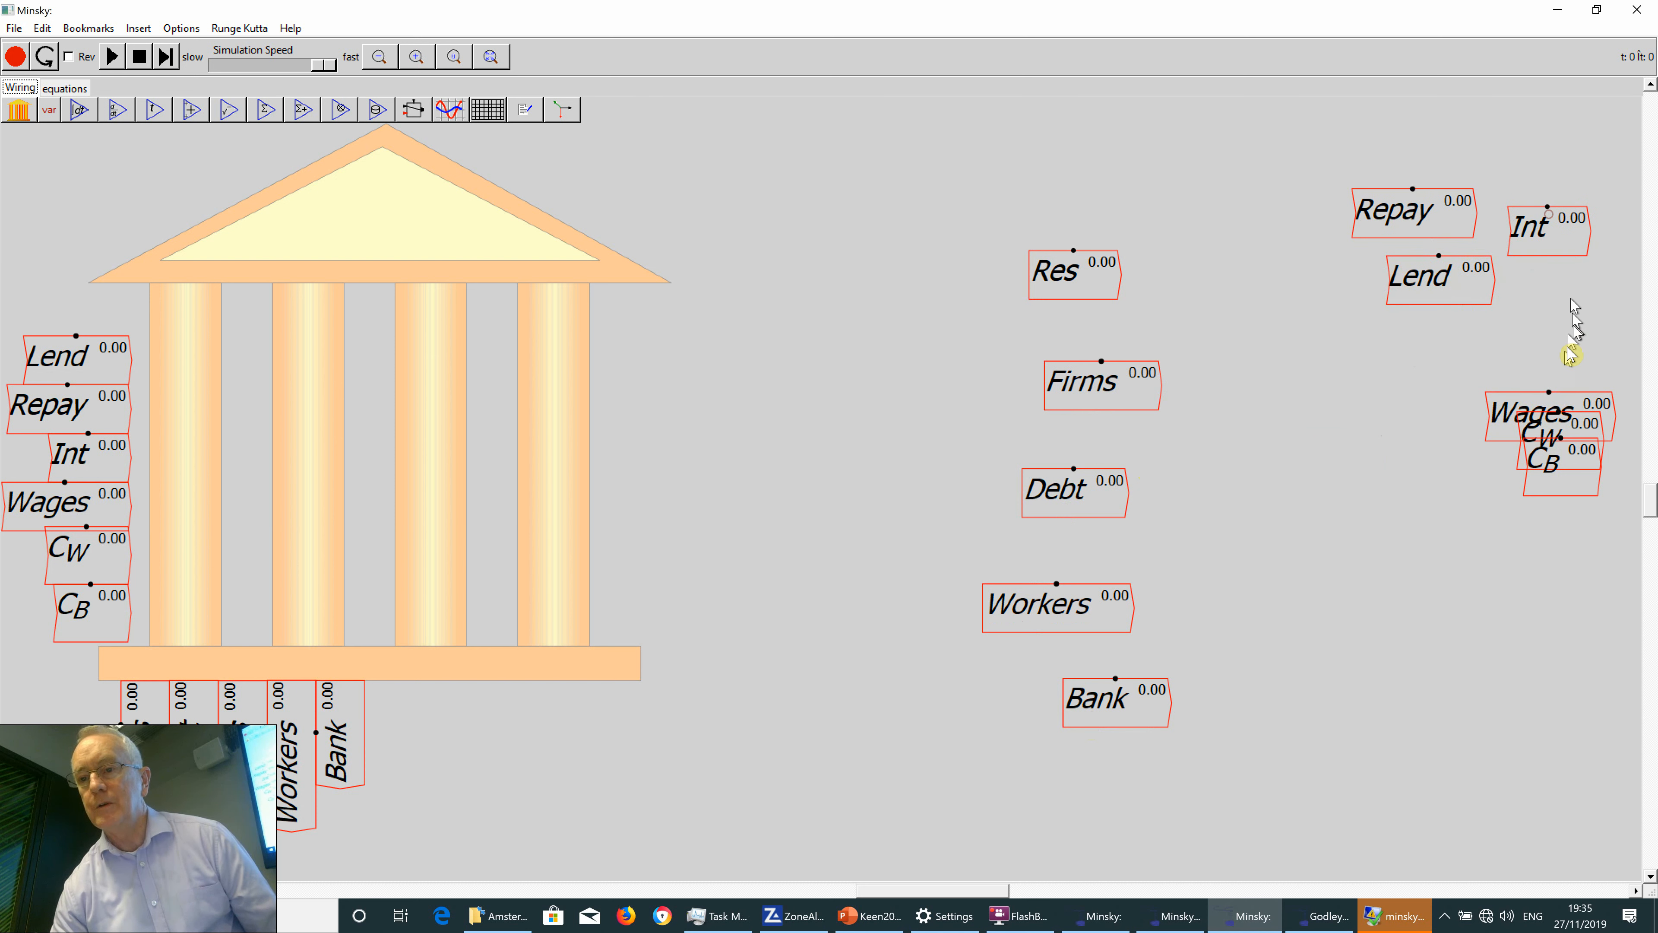
{"action": "left_click_drag", "start_coordinate": [1572, 407], "coordinate": [1524, 325]}
{"action": "left_click_drag", "start_coordinate": [1564, 418], "coordinate": [1543, 356]}
Place Int beside Debt and move Res and Firms out of the stock column to the far side of Int.
{"action": "left_click_drag", "start_coordinate": [1531, 234], "coordinate": [1204, 521]}
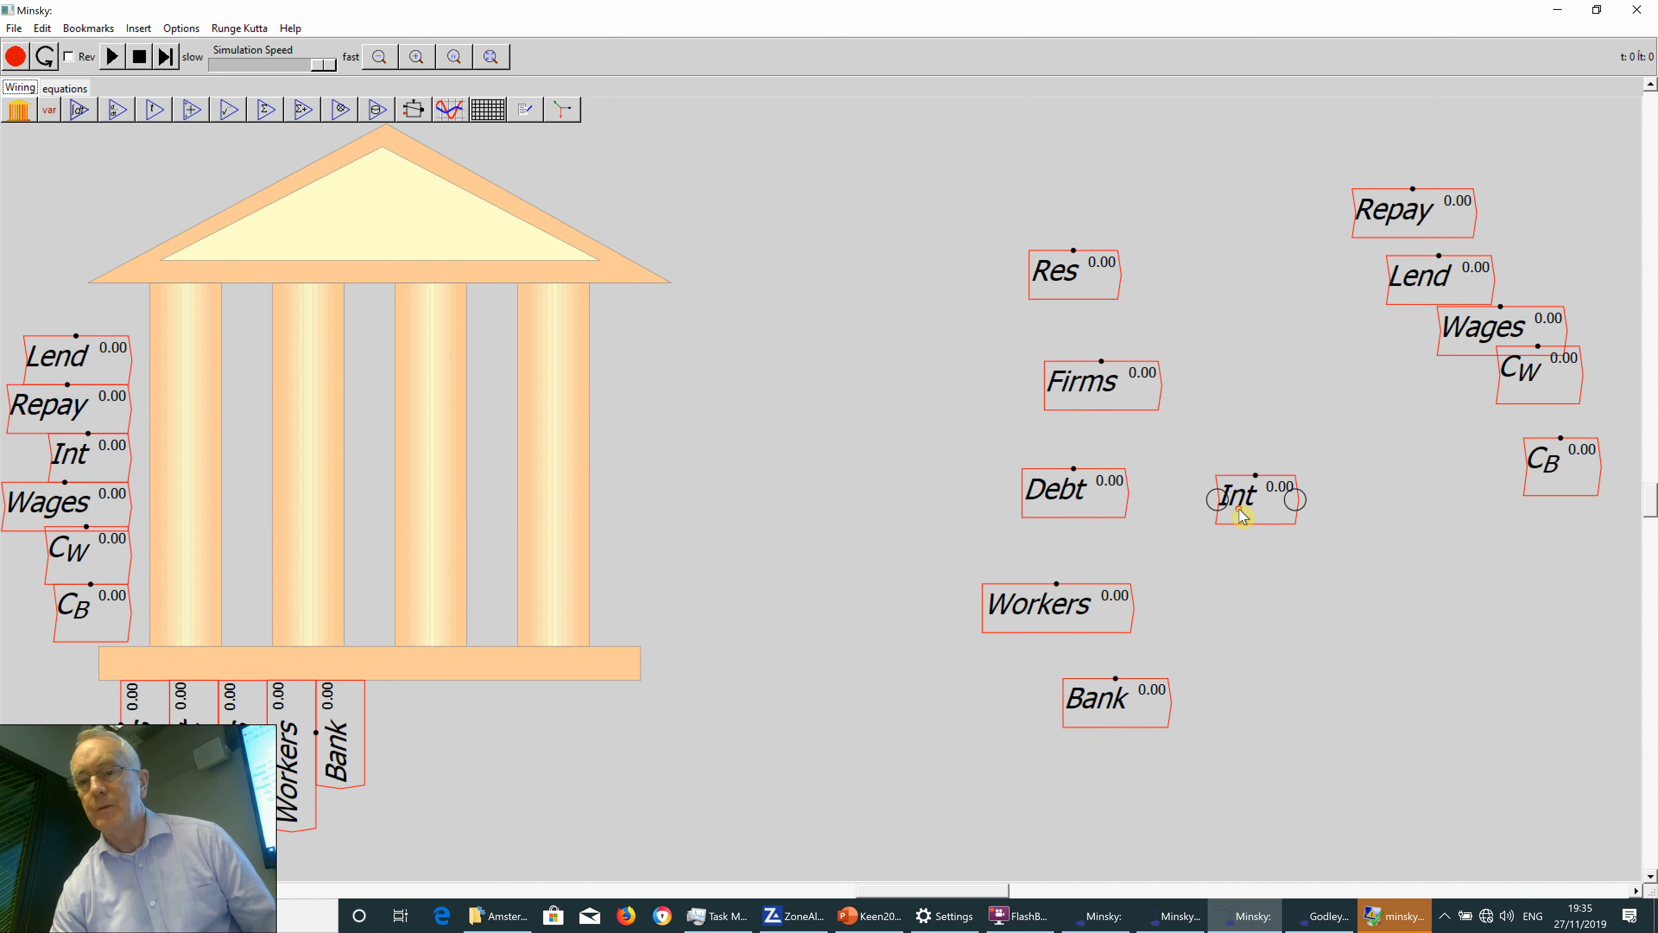
{"action": "left_click_drag", "start_coordinate": [1039, 227], "coordinate": [1557, 454]}
{"action": "left_click_drag", "start_coordinate": [1136, 402], "coordinate": [1488, 544]}
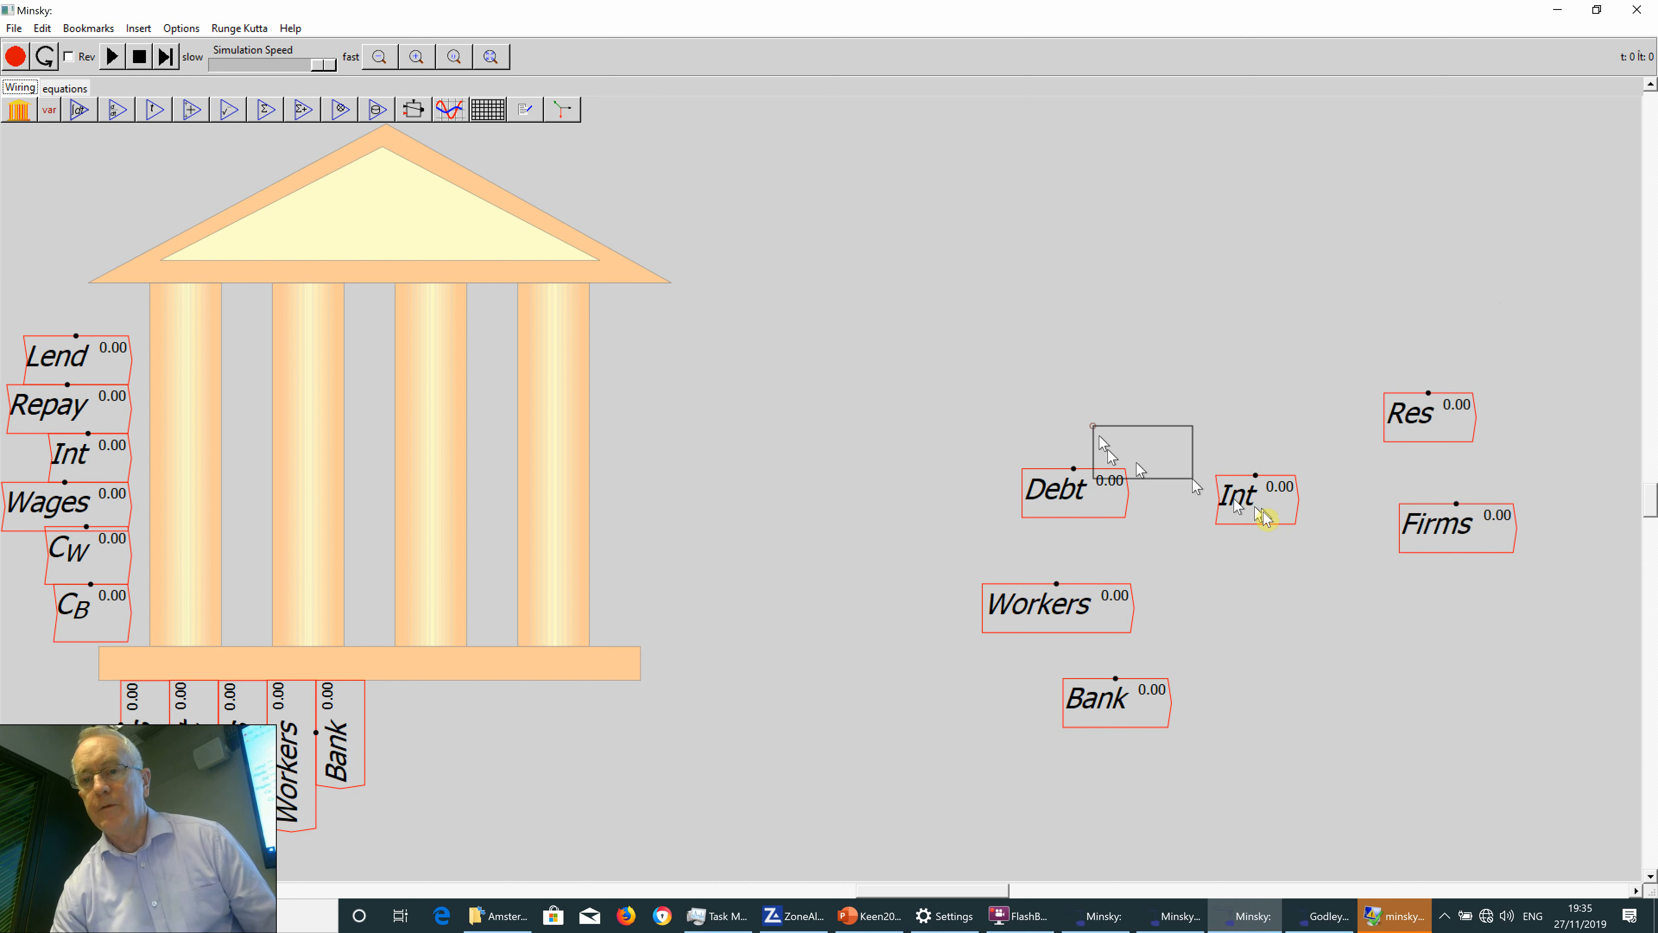
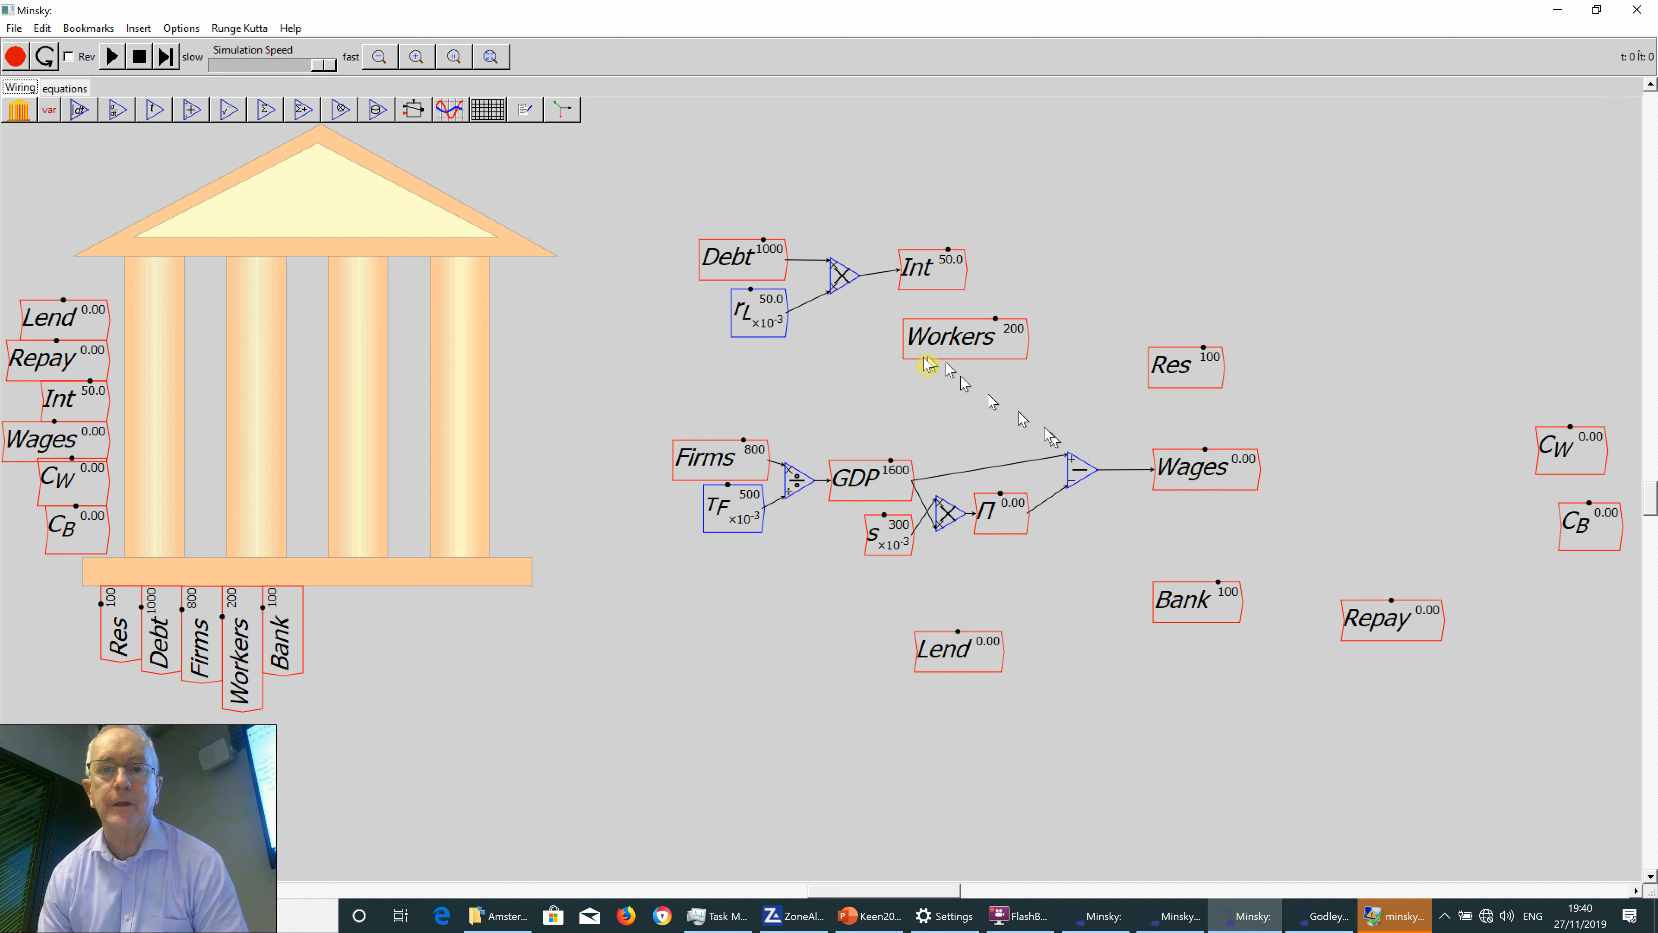
Copy the Debt variable and place the copy beside Lend.
{"action": "right_click", "coordinate": [739, 253]}
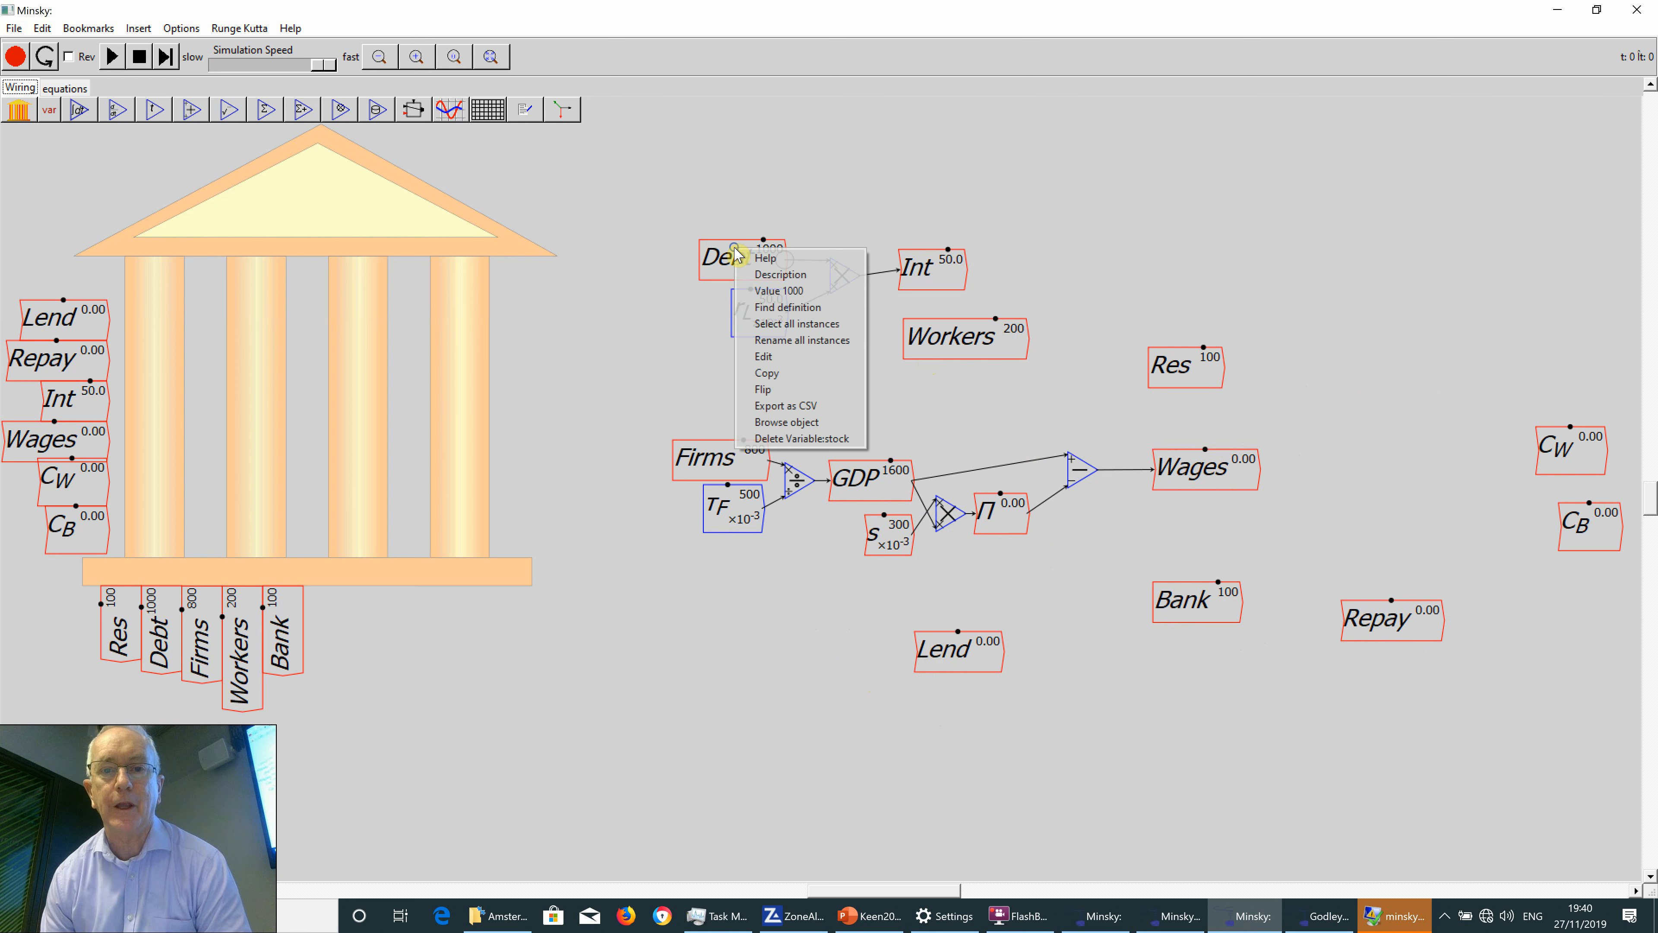
{"action": "left_click", "coordinate": [791, 373]}
{"action": "left_click", "coordinate": [778, 660]}
Create the flow variable \tau_L with initial value 7, slider bounds 5 to 20 and step size 1.
{"action": "type", "text": "\\tau_L"}
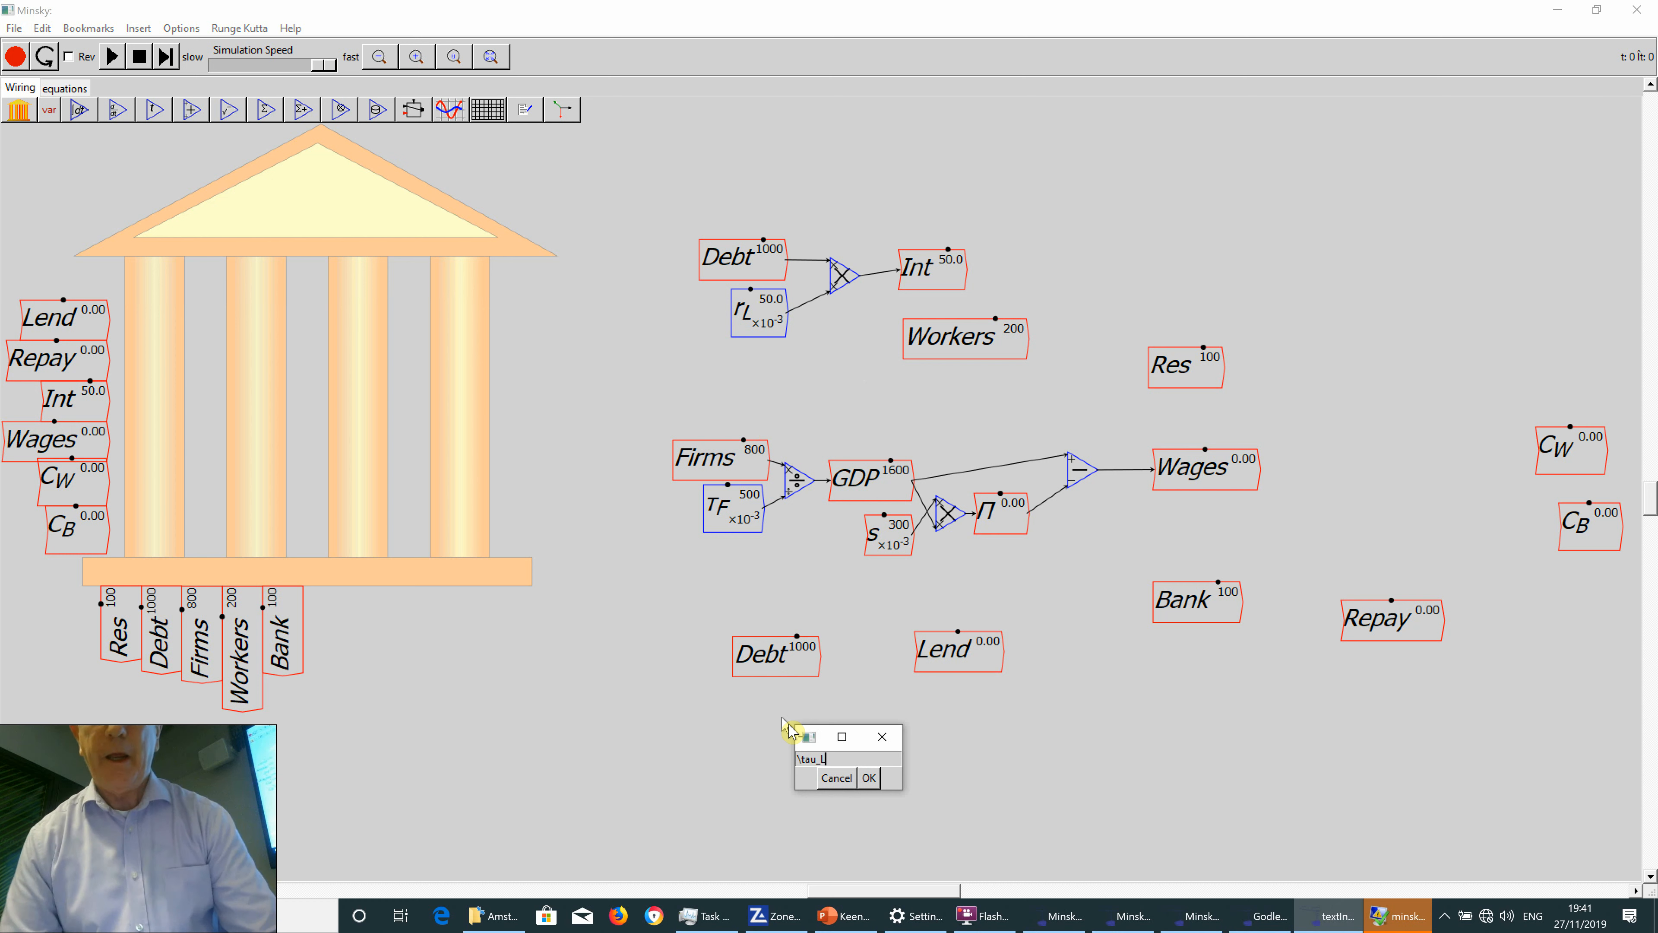
{"action": "left_click", "coordinate": [869, 777]}
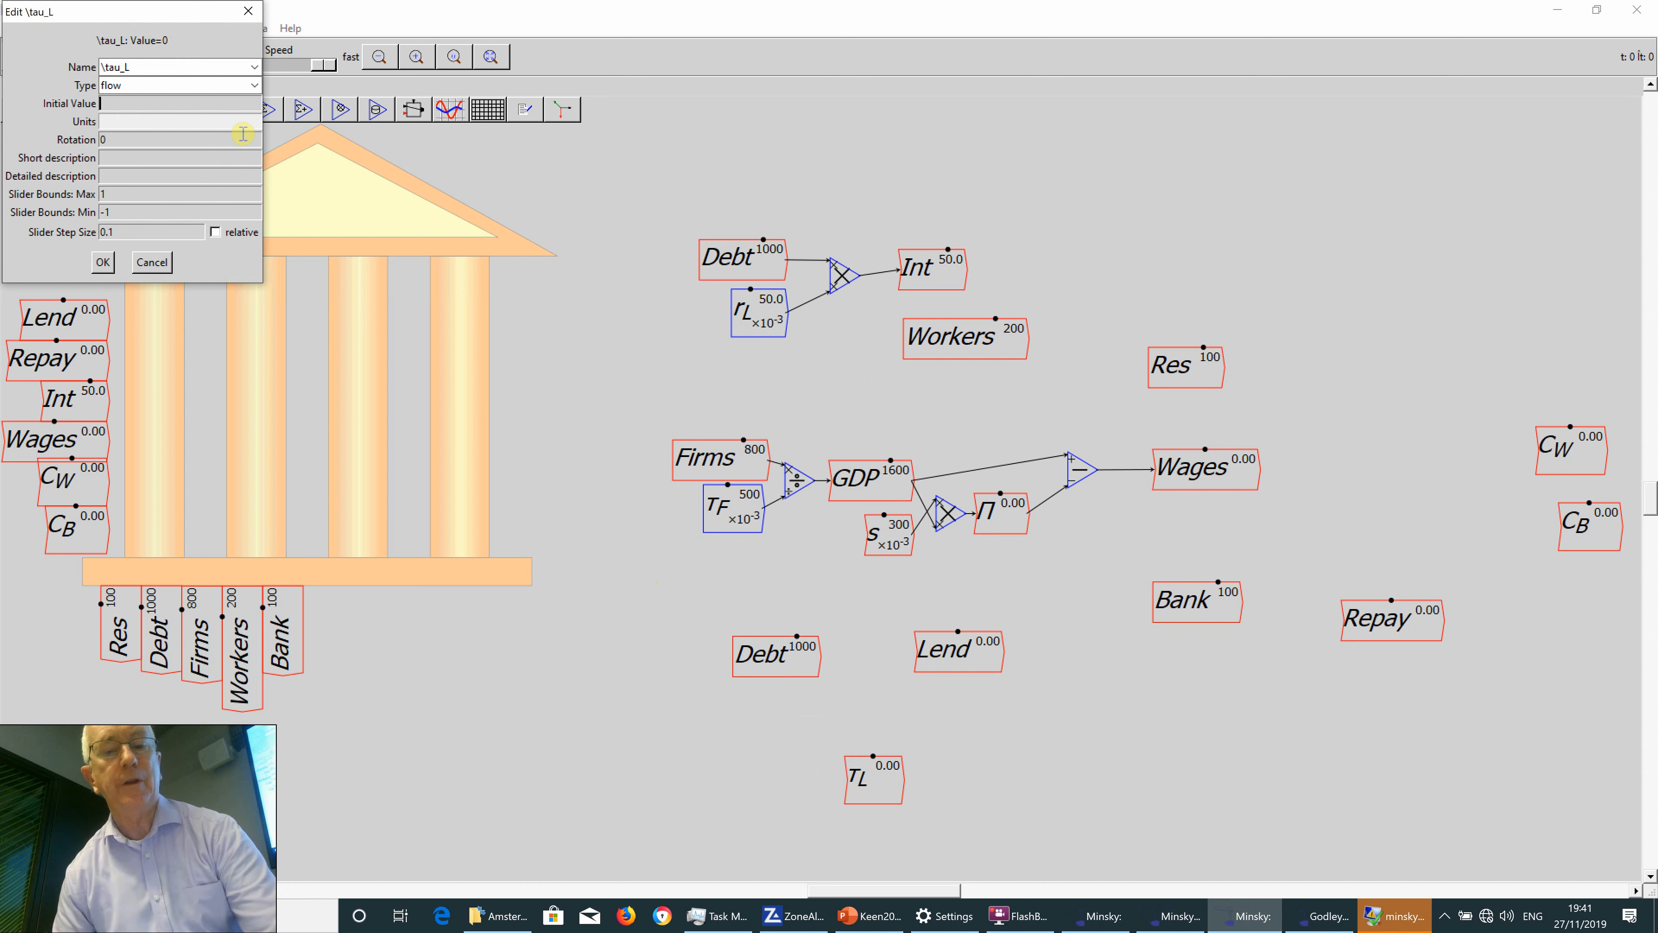
{"action": "left_click", "coordinate": [148, 194]}
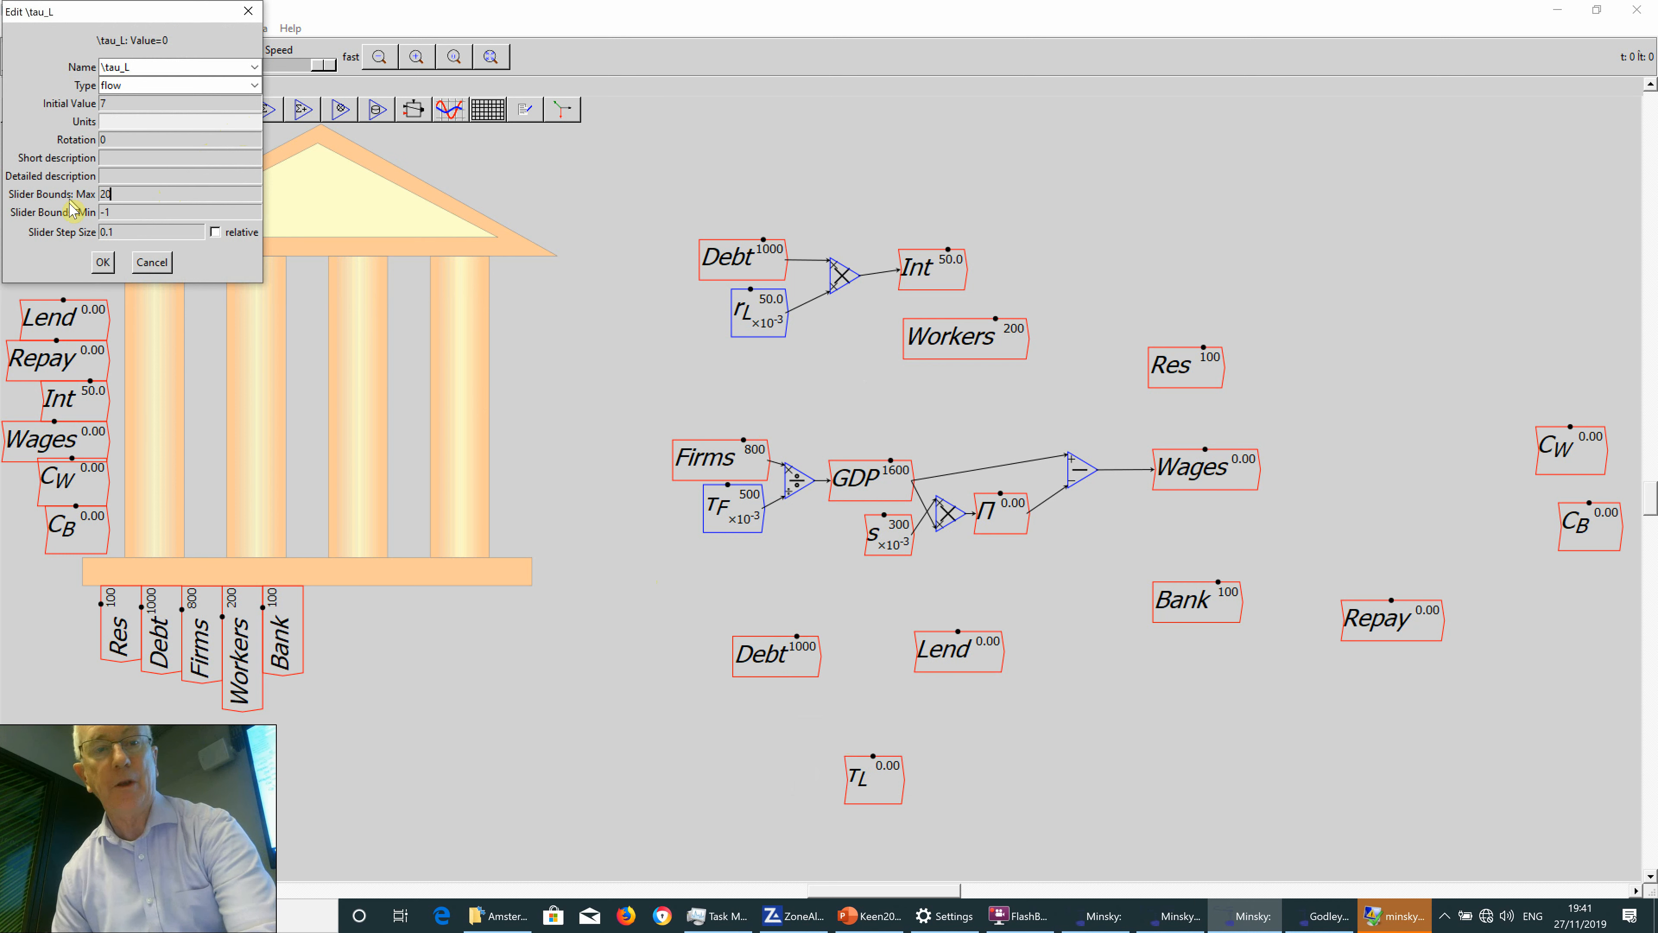
{"action": "left_click_drag", "start_coordinate": [113, 214], "coordinate": [72, 241]}
{"action": "type", "text": "5"}
{"action": "type", "text": "1"}
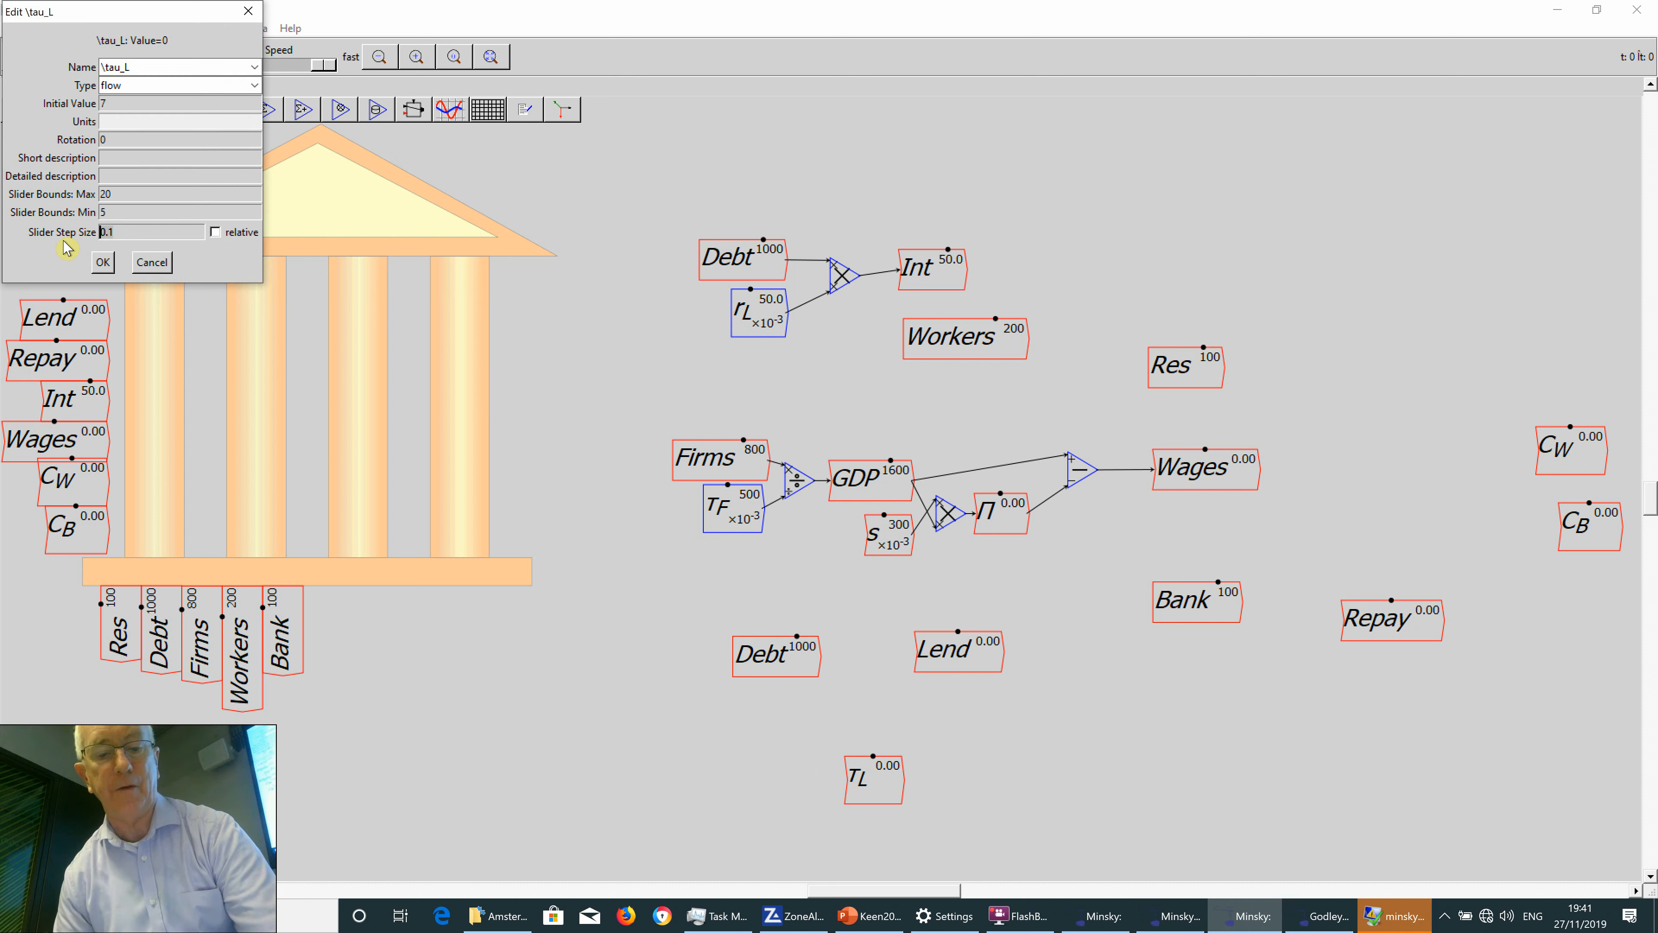
{"action": "left_click", "coordinate": [102, 263]}
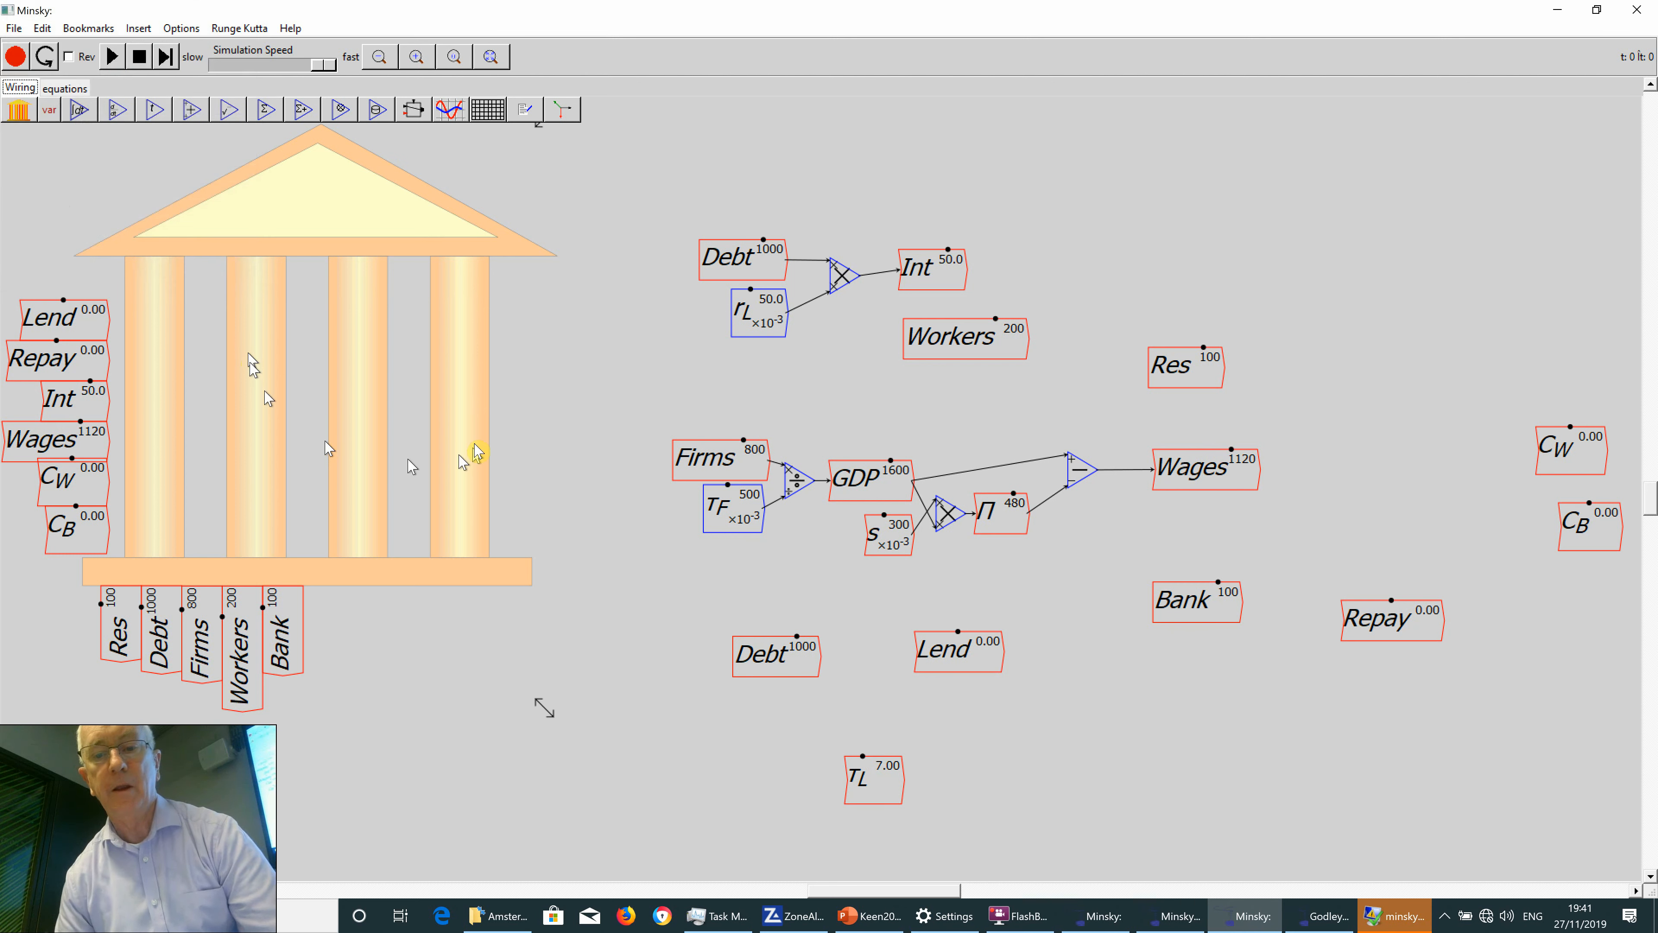
Place τ_L under the Debt copy and wire Debt divided by τ_L into Lend.
{"action": "left_click_drag", "start_coordinate": [894, 776], "coordinate": [825, 699]}
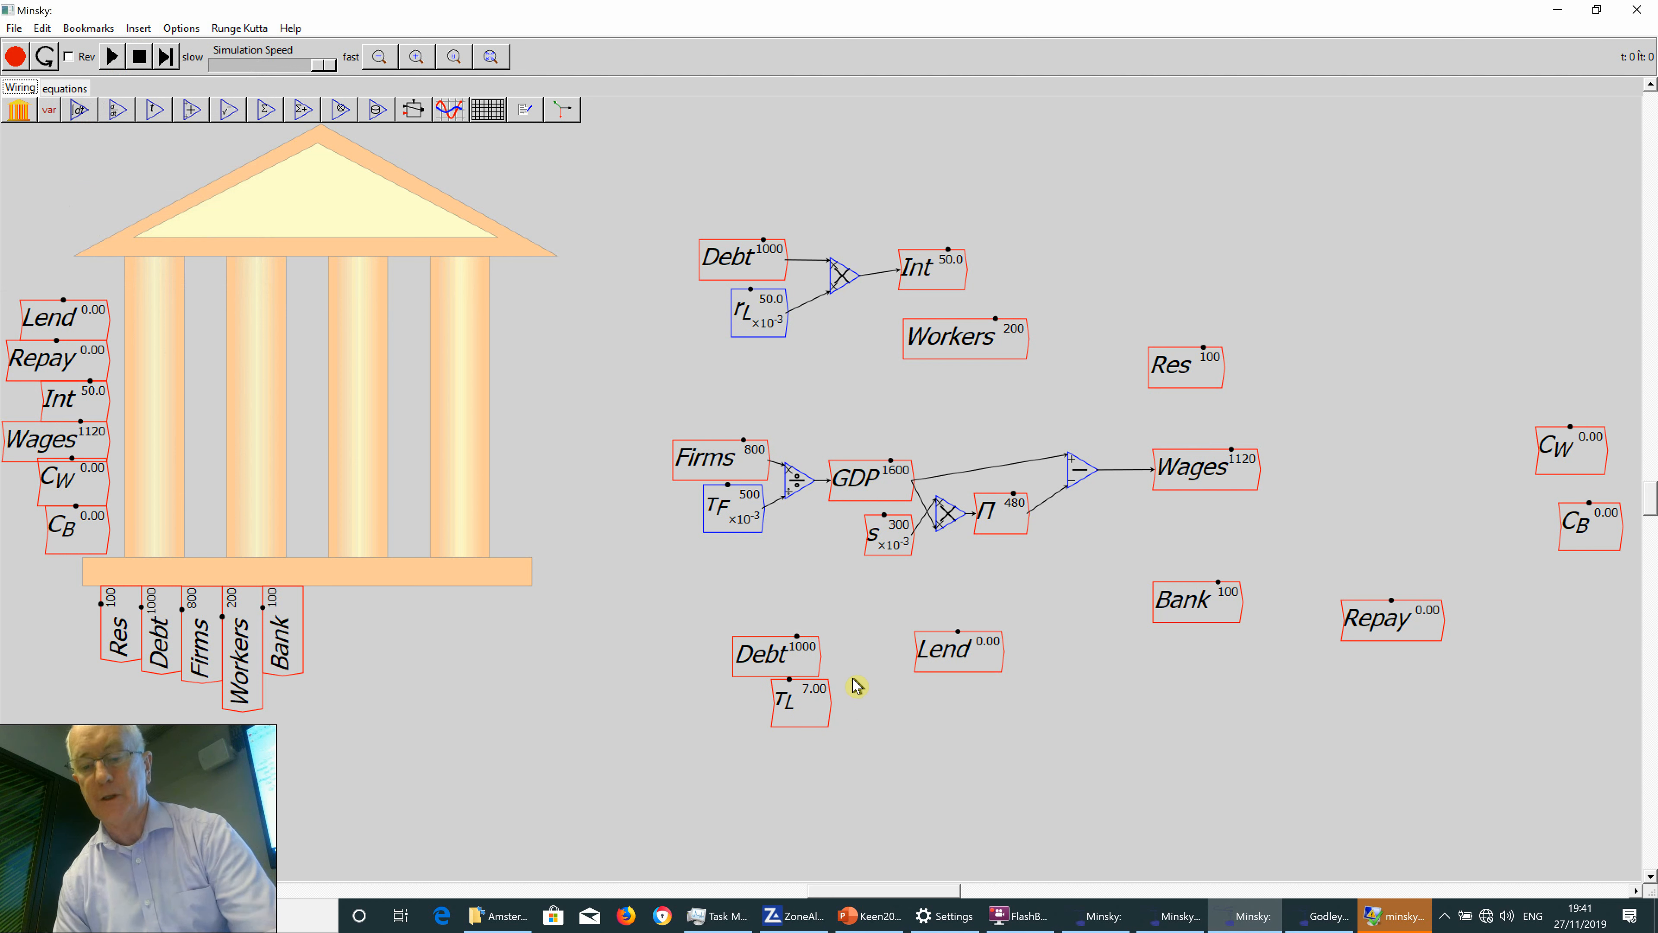
{"action": "type", "text": "/"}
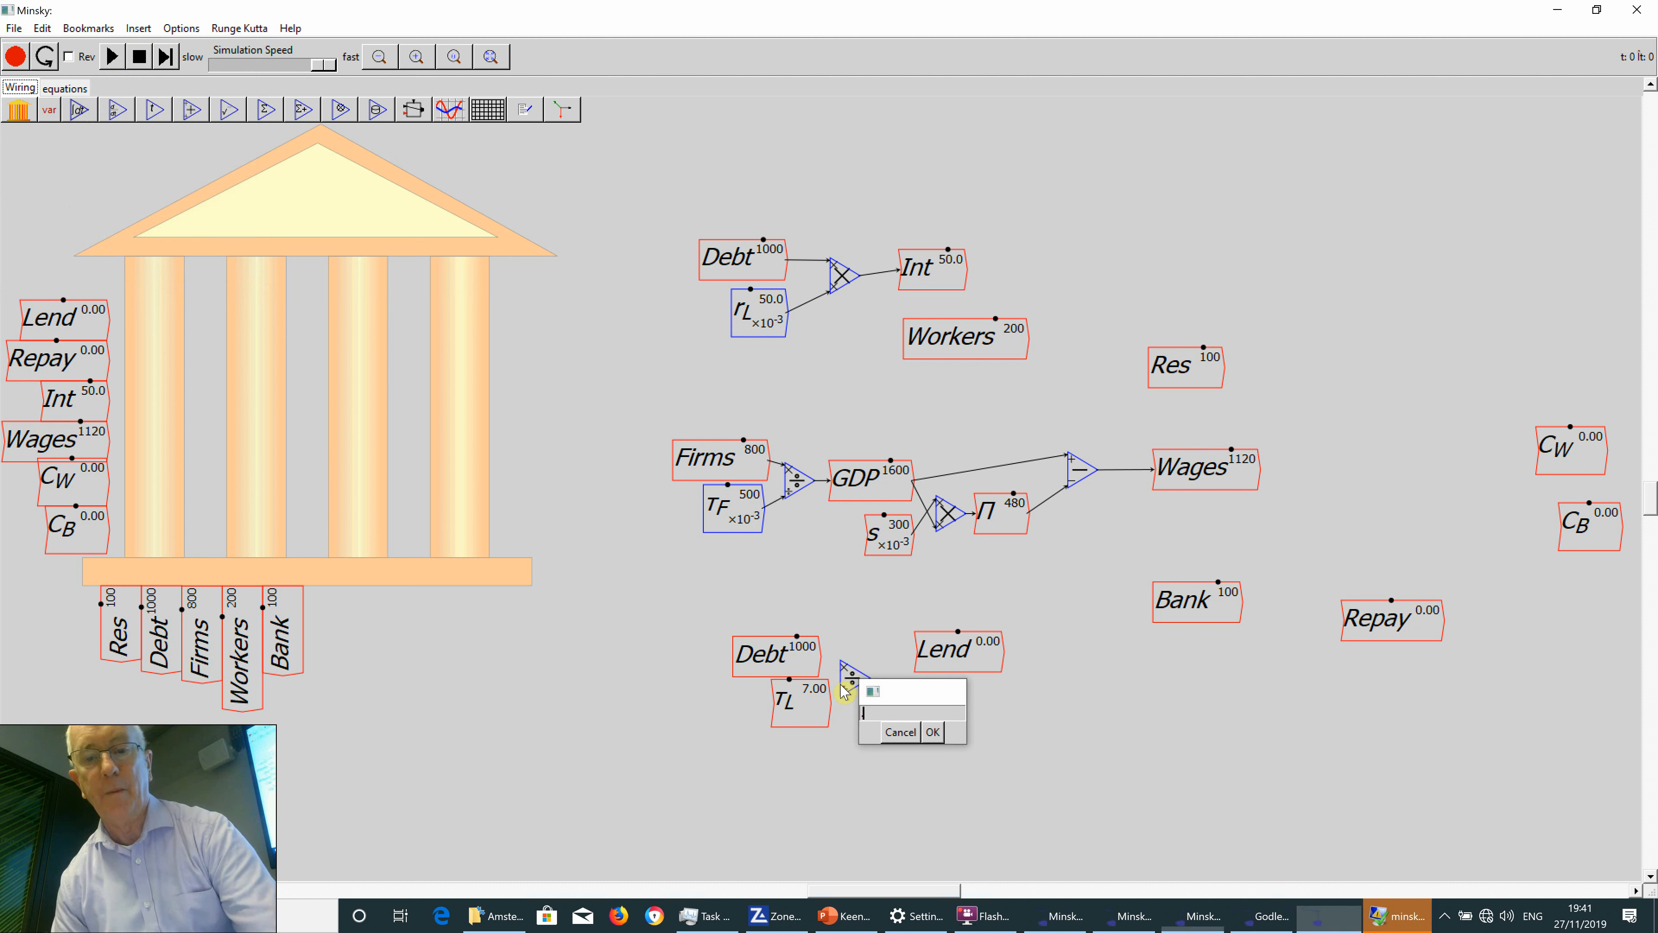
{"action": "key", "text": "Return"}
{"action": "left_click_drag", "start_coordinate": [821, 659], "coordinate": [917, 657]}
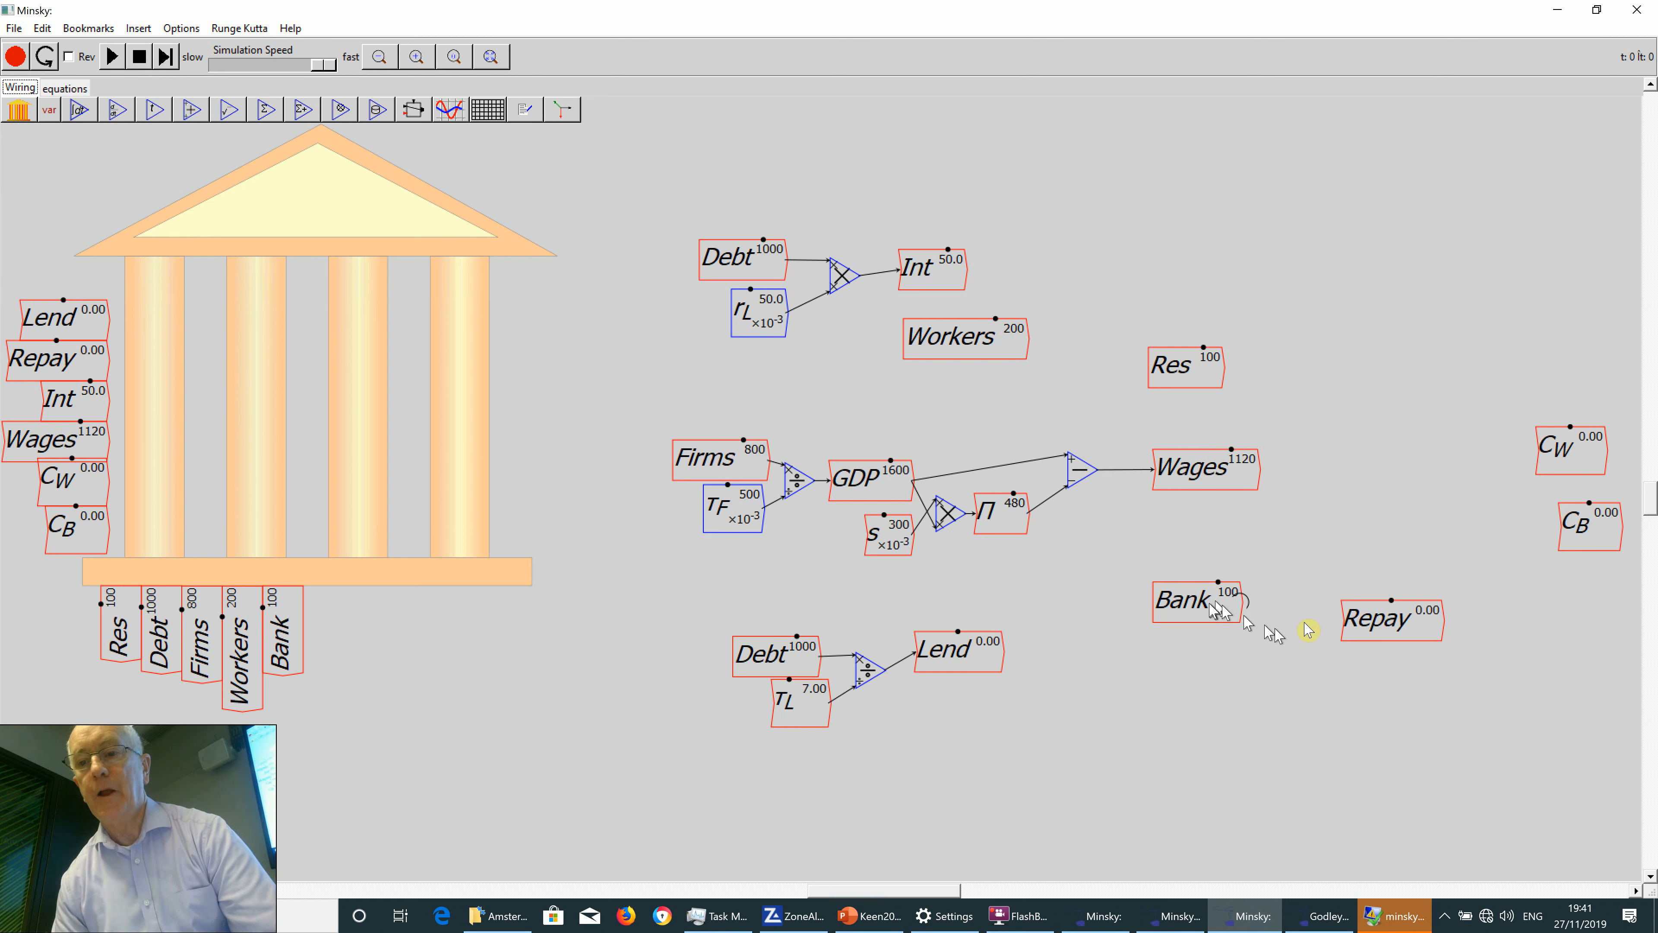
Move Repay below Lend and place another copy of Debt beside it.
{"action": "left_click_drag", "start_coordinate": [1377, 627], "coordinate": [996, 761]}
{"action": "right_click", "coordinate": [780, 664]}
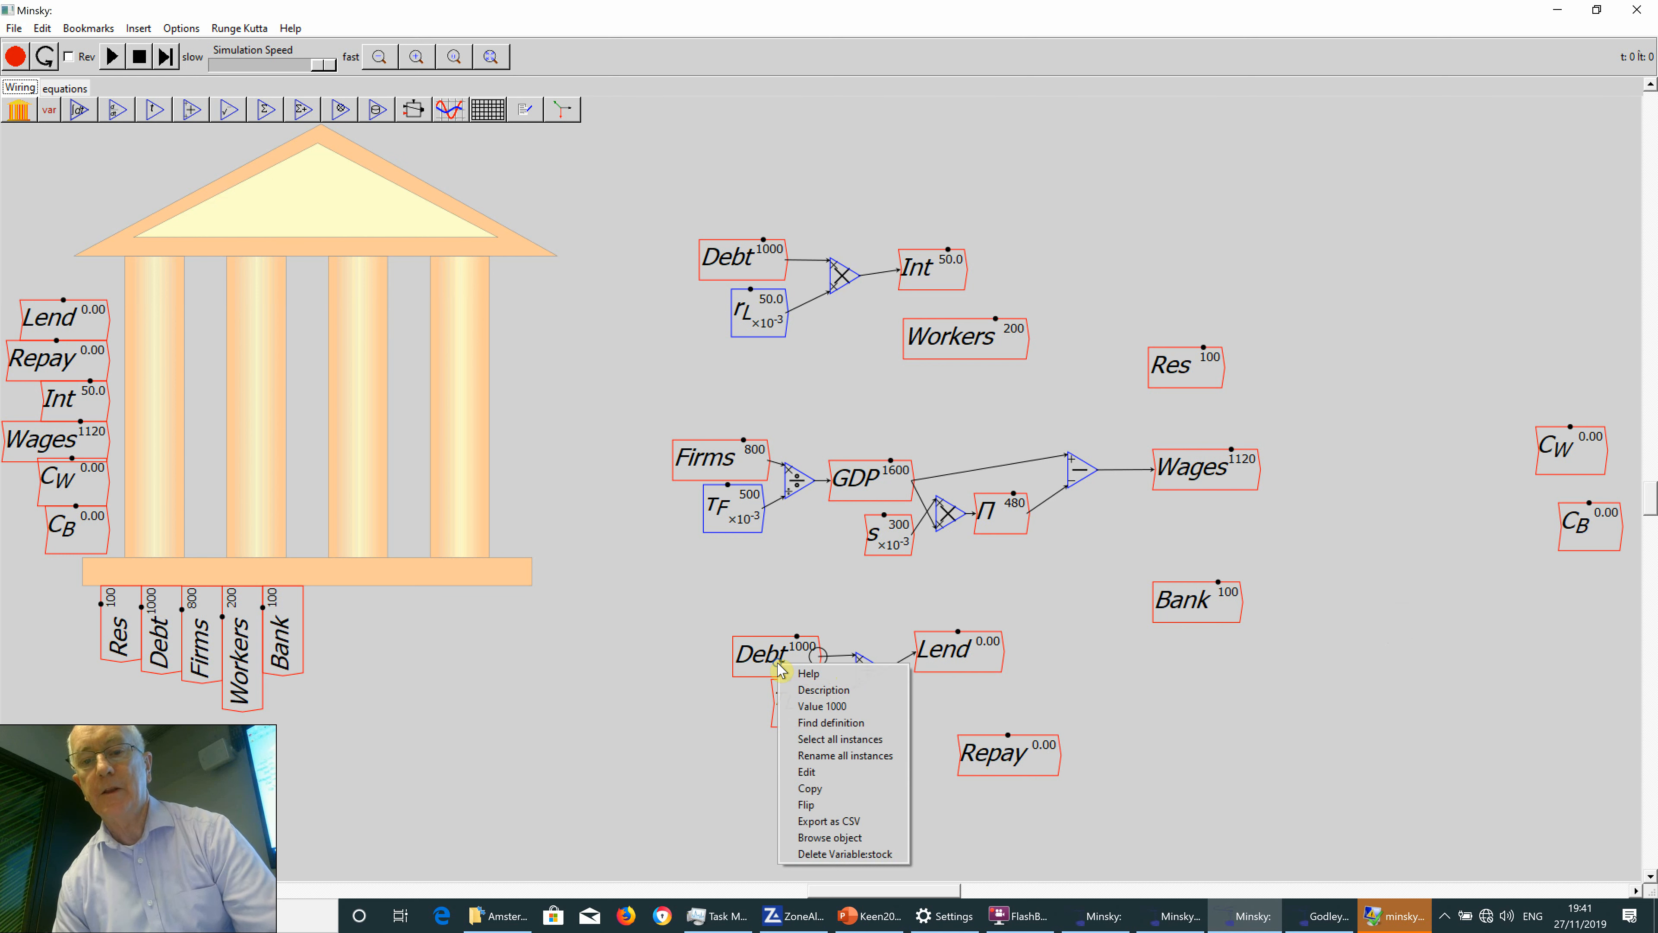
{"action": "left_click", "coordinate": [844, 790]}
{"action": "left_click", "coordinate": [847, 751]}
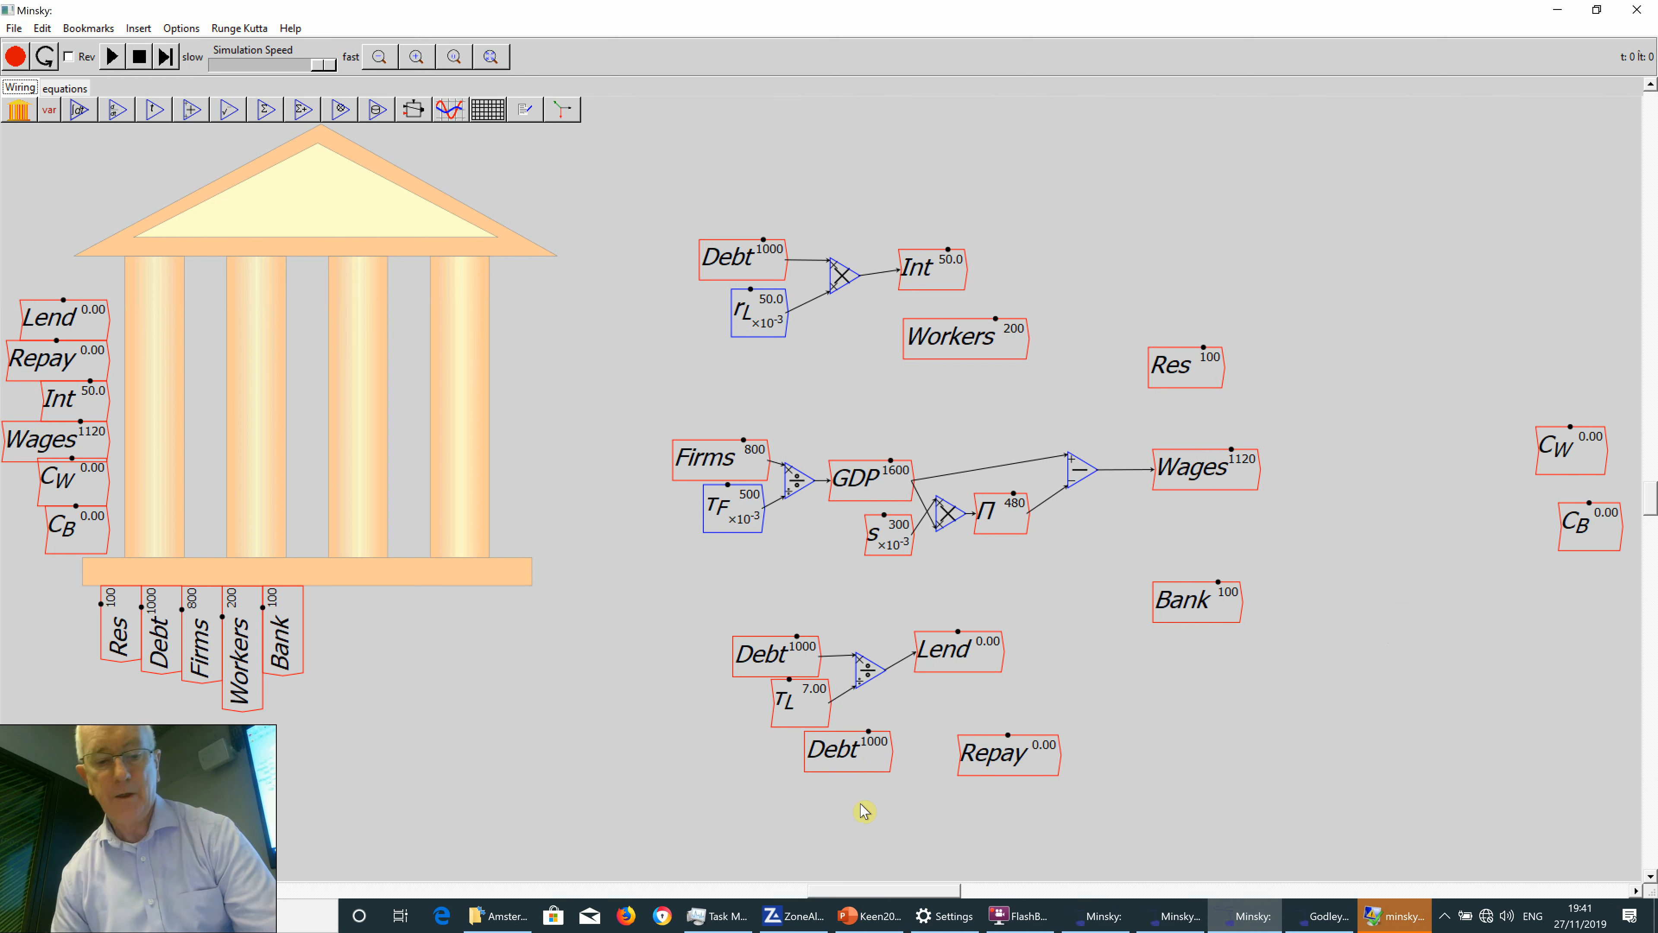
Create the flow variable \tau_R with initial value 9, slider bounds 5 to 20 and step size 1.
{"action": "type", "text": "\\tau_R"}
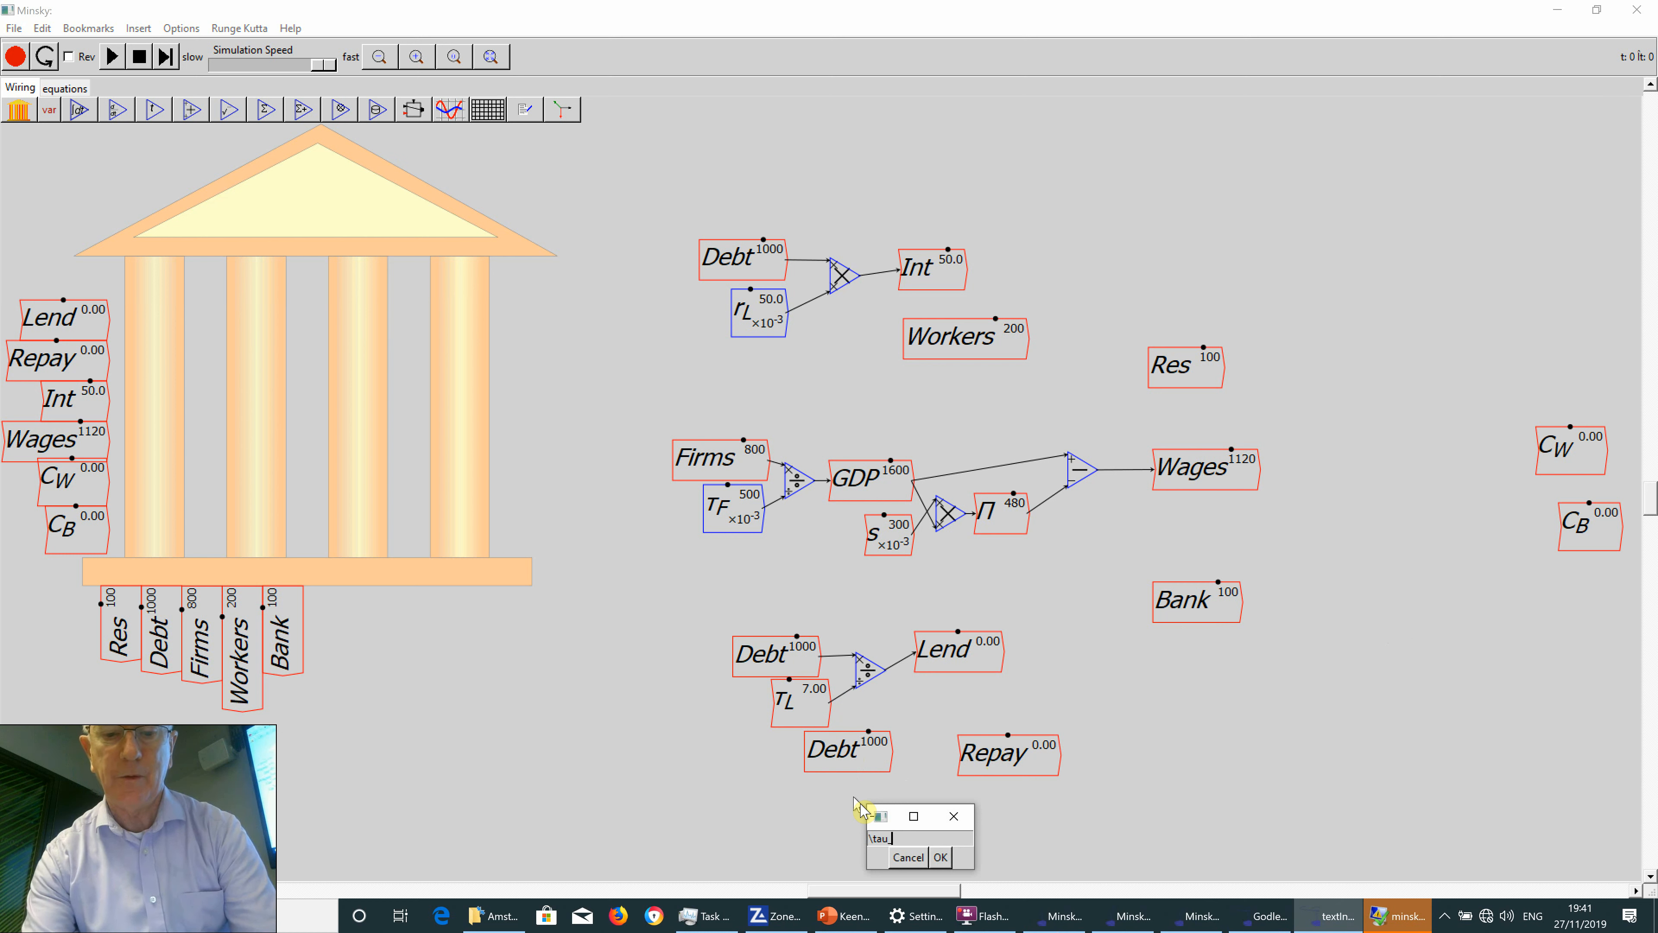
{"action": "left_click", "coordinate": [937, 857]}
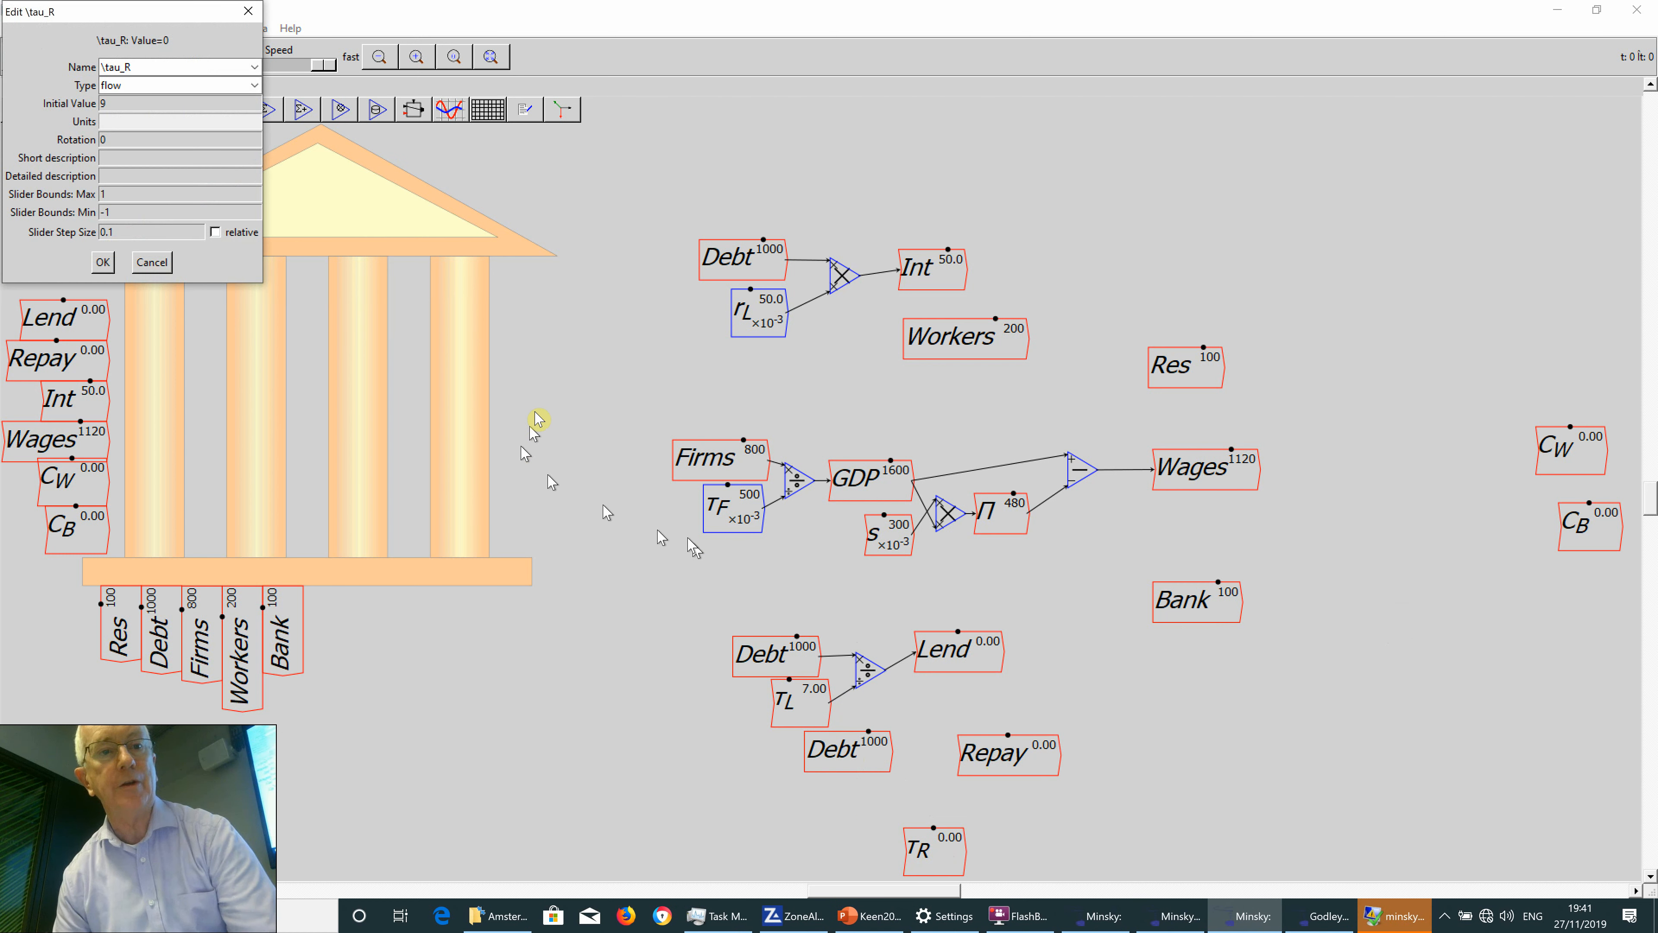
{"action": "left_click", "coordinate": [104, 193]}
{"action": "type", "text": "20"}
{"action": "key", "text": "Tab"}
{"action": "type", "text": "5"}
{"action": "key", "text": "Tab"}
{"action": "type", "text": "1"}
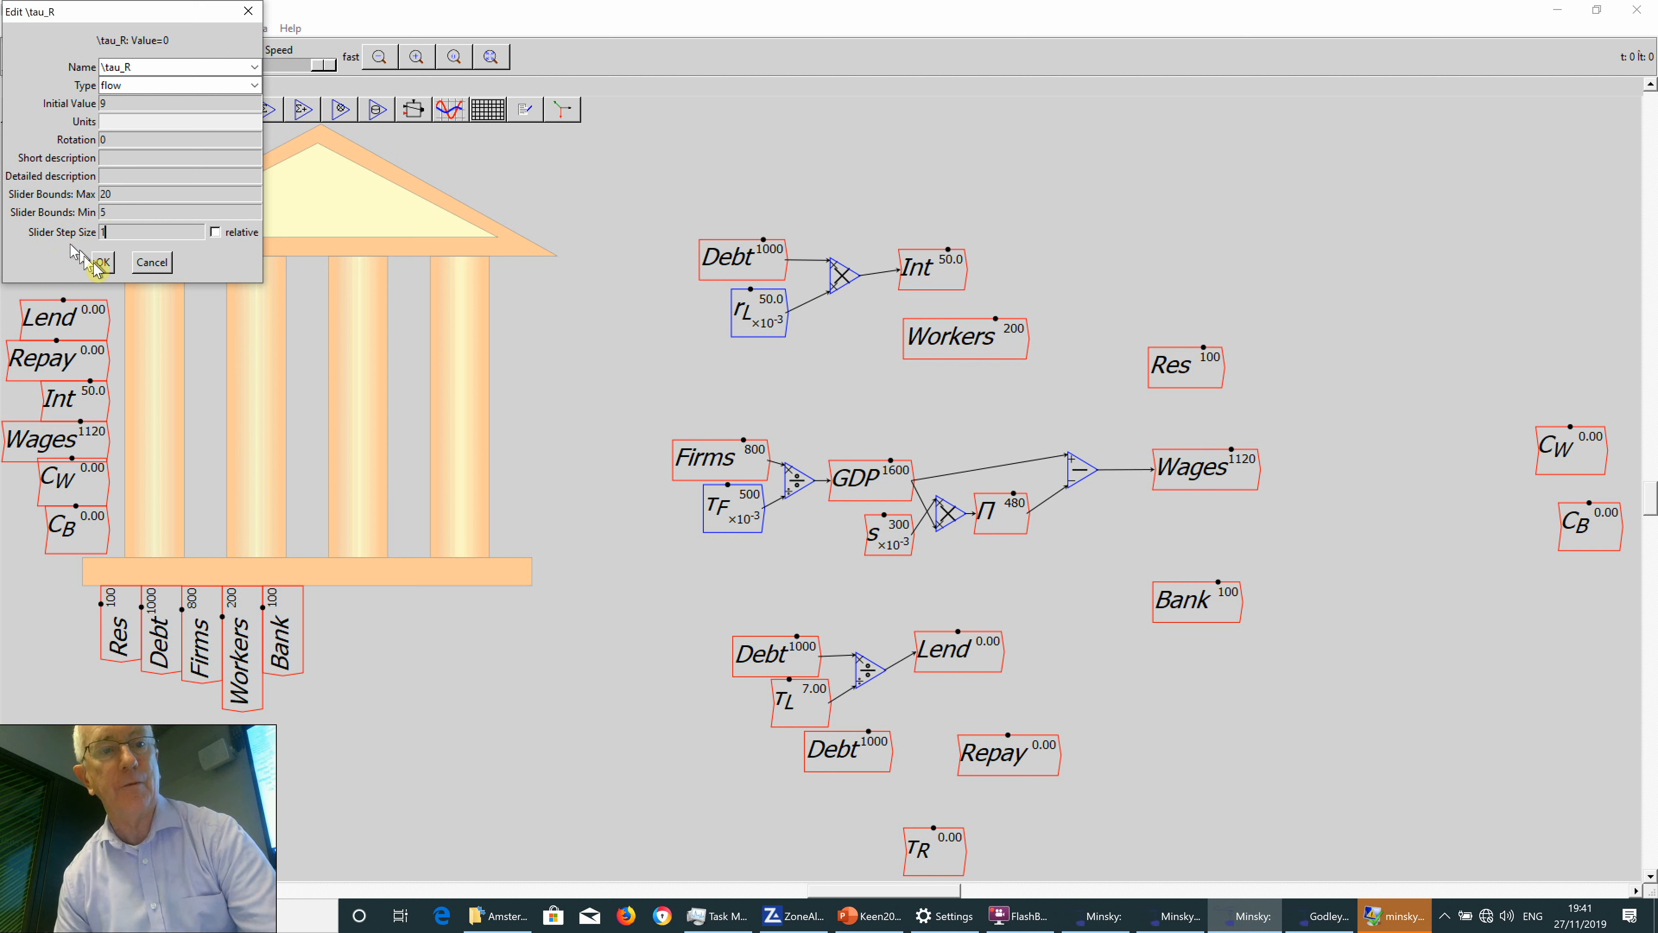
{"action": "left_click", "coordinate": [102, 262]}
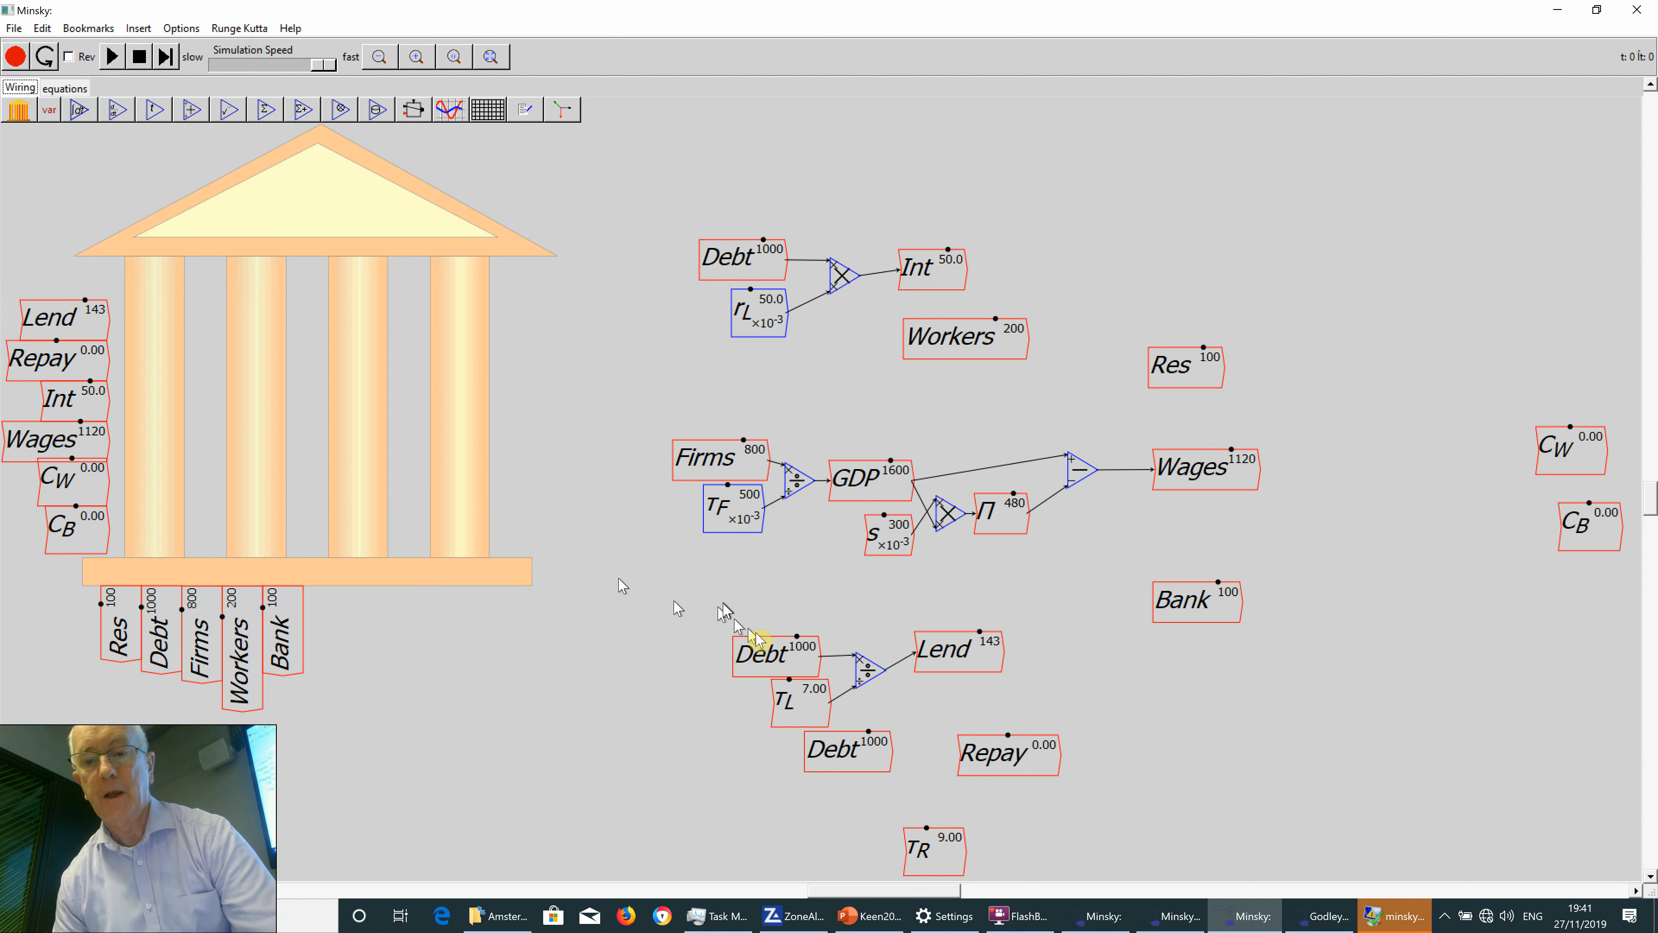
Place τ_R under the lower Debt copy and wire Debt divided by τ_R into Repay.
{"action": "left_click_drag", "start_coordinate": [948, 852], "coordinate": [882, 811]}
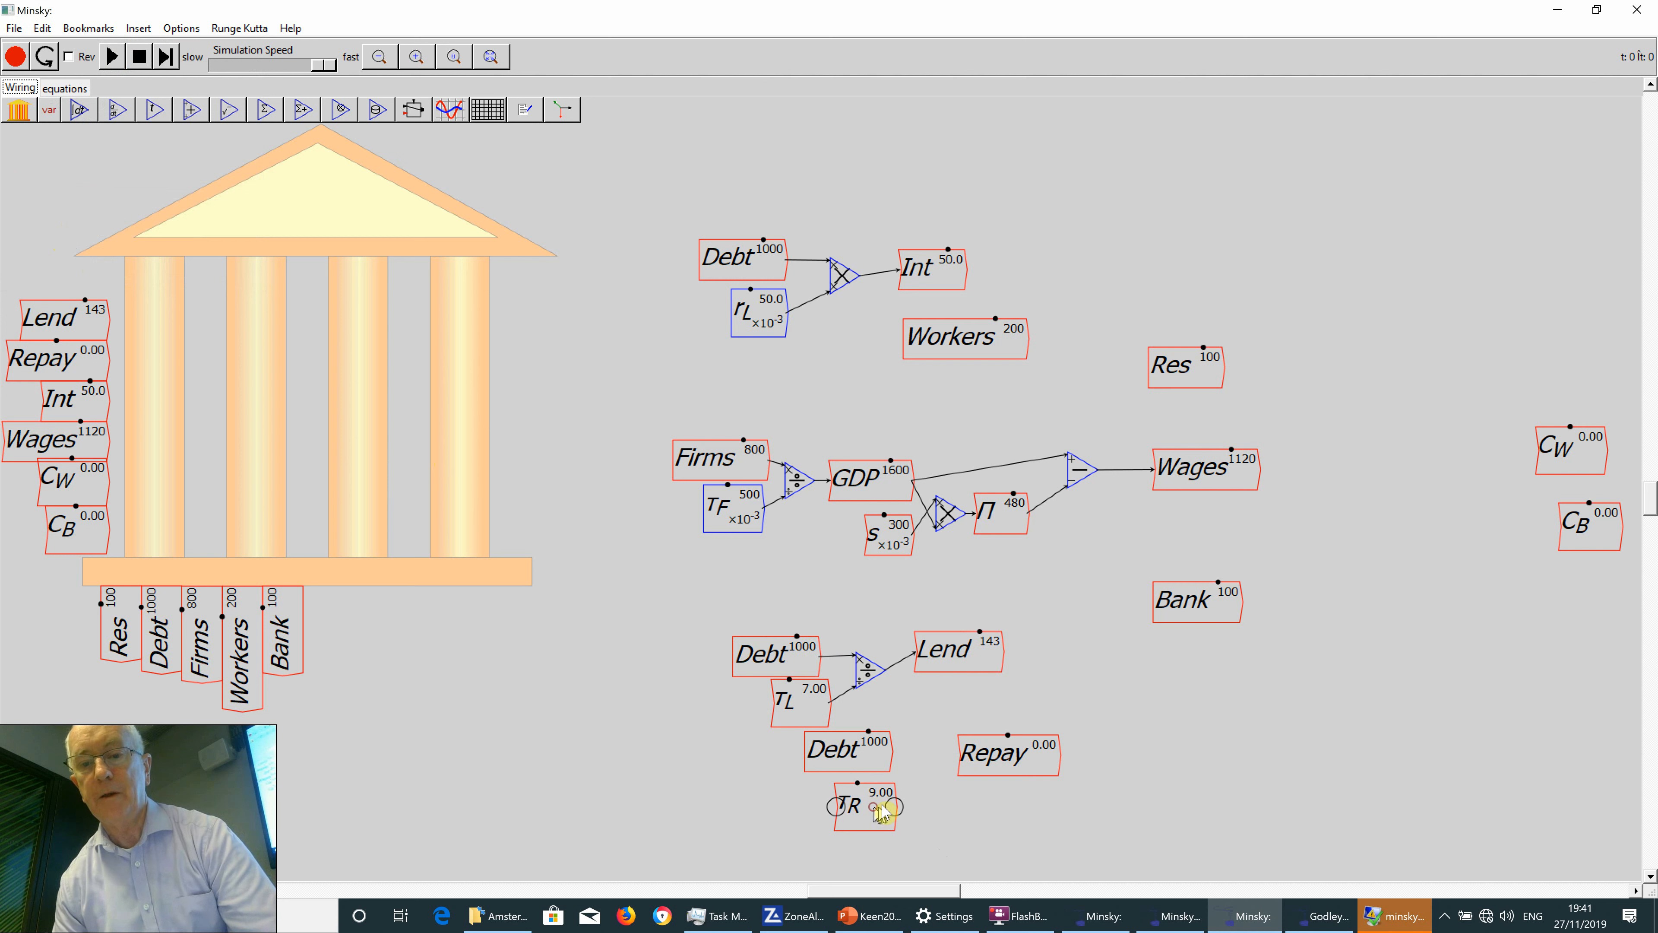
{"action": "key", "text": "/"}
{"action": "mouse_move", "coordinate": [881, 750]}
{"action": "left_mouse_down"}
{"action": "mouse_move", "coordinate": [849, 756]}
{"action": "mouse_move", "coordinate": [849, 800]}
{"action": "mouse_move", "coordinate": [891, 764]}
{"action": "mouse_move", "coordinate": [902, 792]}
{"action": "mouse_move", "coordinate": [960, 758]}
{"action": "left_mouse_up"}
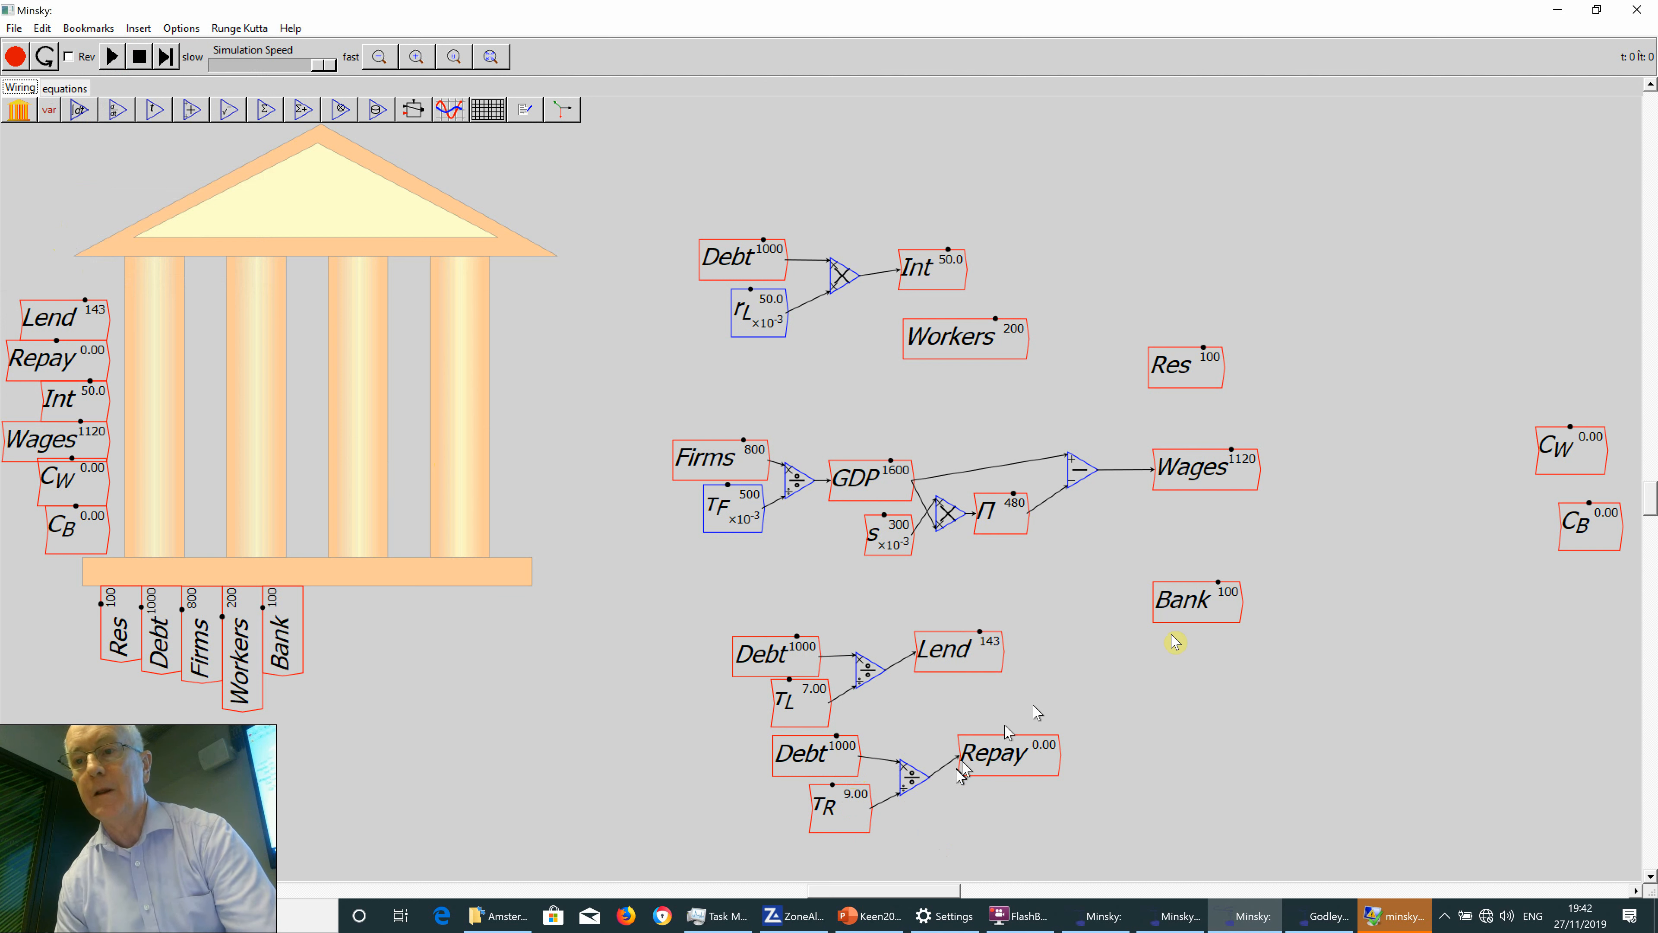
Pair Workers with C_W and Bank with C_B above Wages, moving Res out of the way.
{"action": "left_click_drag", "start_coordinate": [1542, 457], "coordinate": [1315, 257]}
{"action": "left_click_drag", "start_coordinate": [981, 341], "coordinate": [1195, 262]}
{"action": "left_click_drag", "start_coordinate": [1198, 365], "coordinate": [1038, 369]}
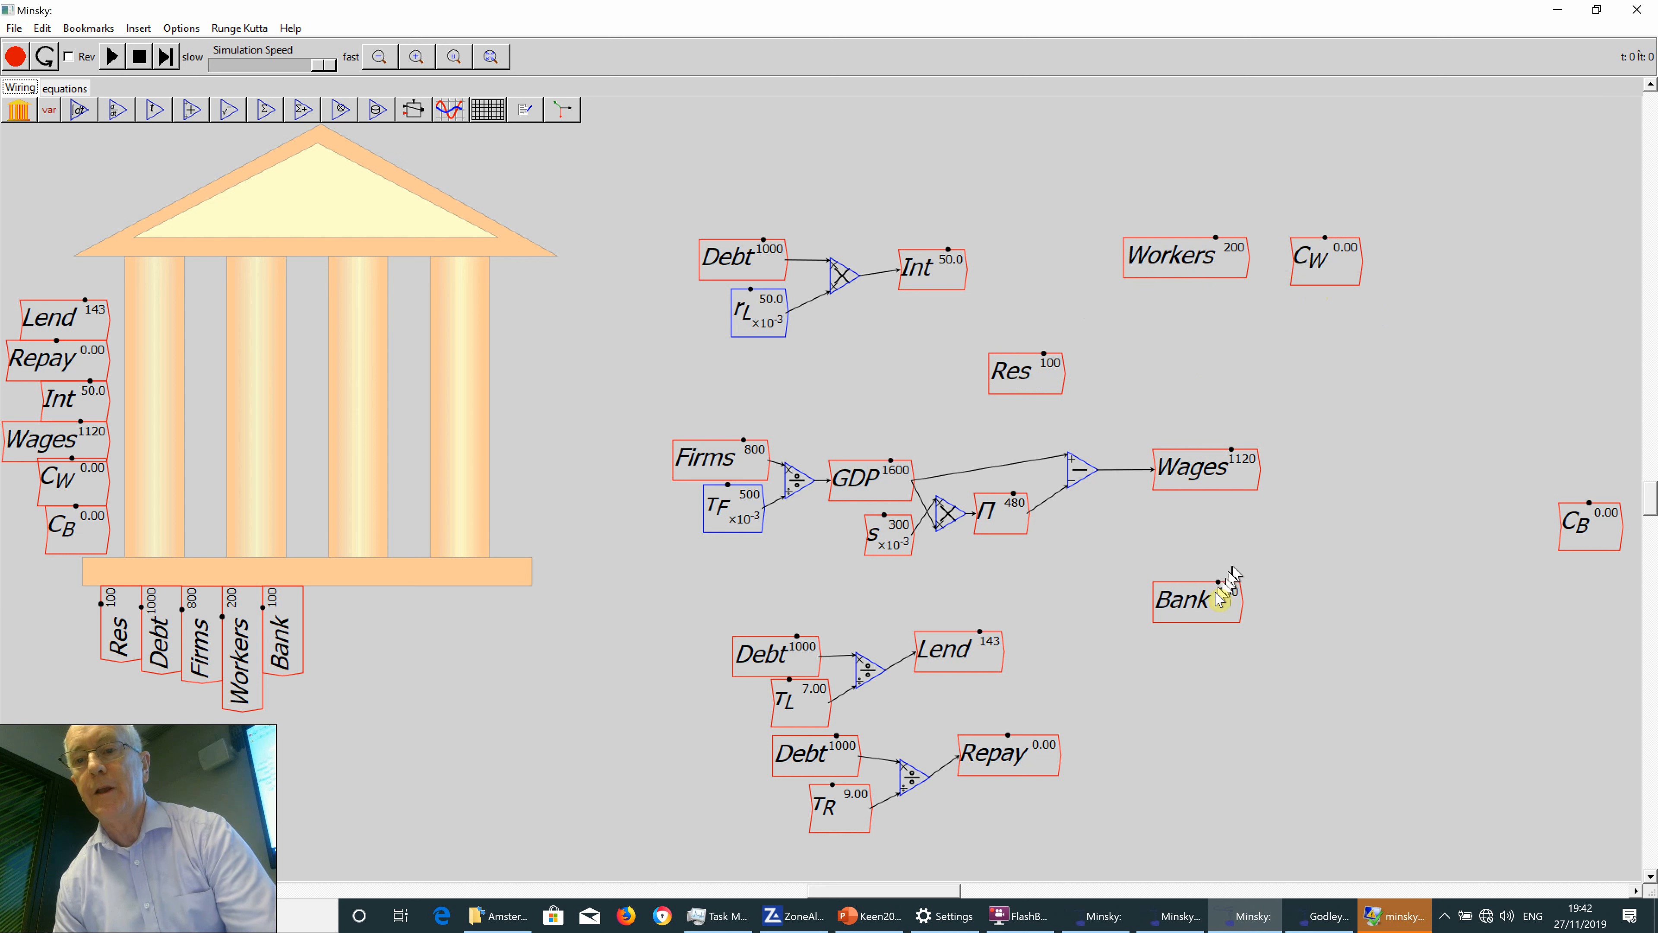
{"action": "left_click_drag", "start_coordinate": [1200, 575], "coordinate": [1208, 366]}
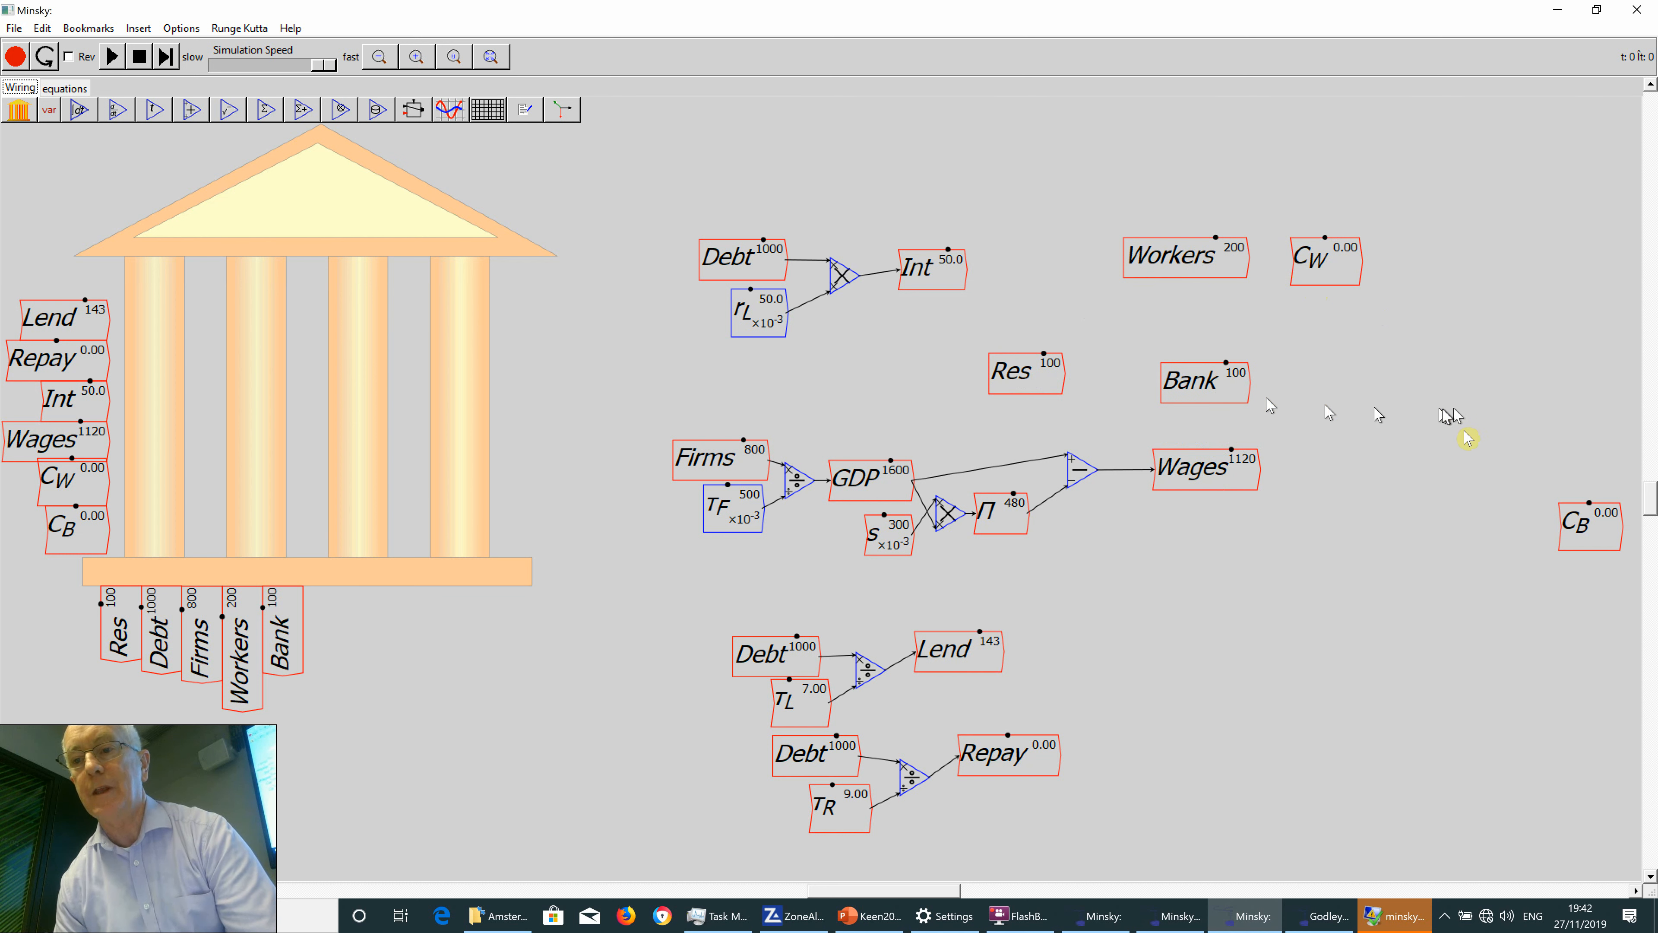
{"action": "left_click_drag", "start_coordinate": [1586, 528], "coordinate": [1312, 385]}
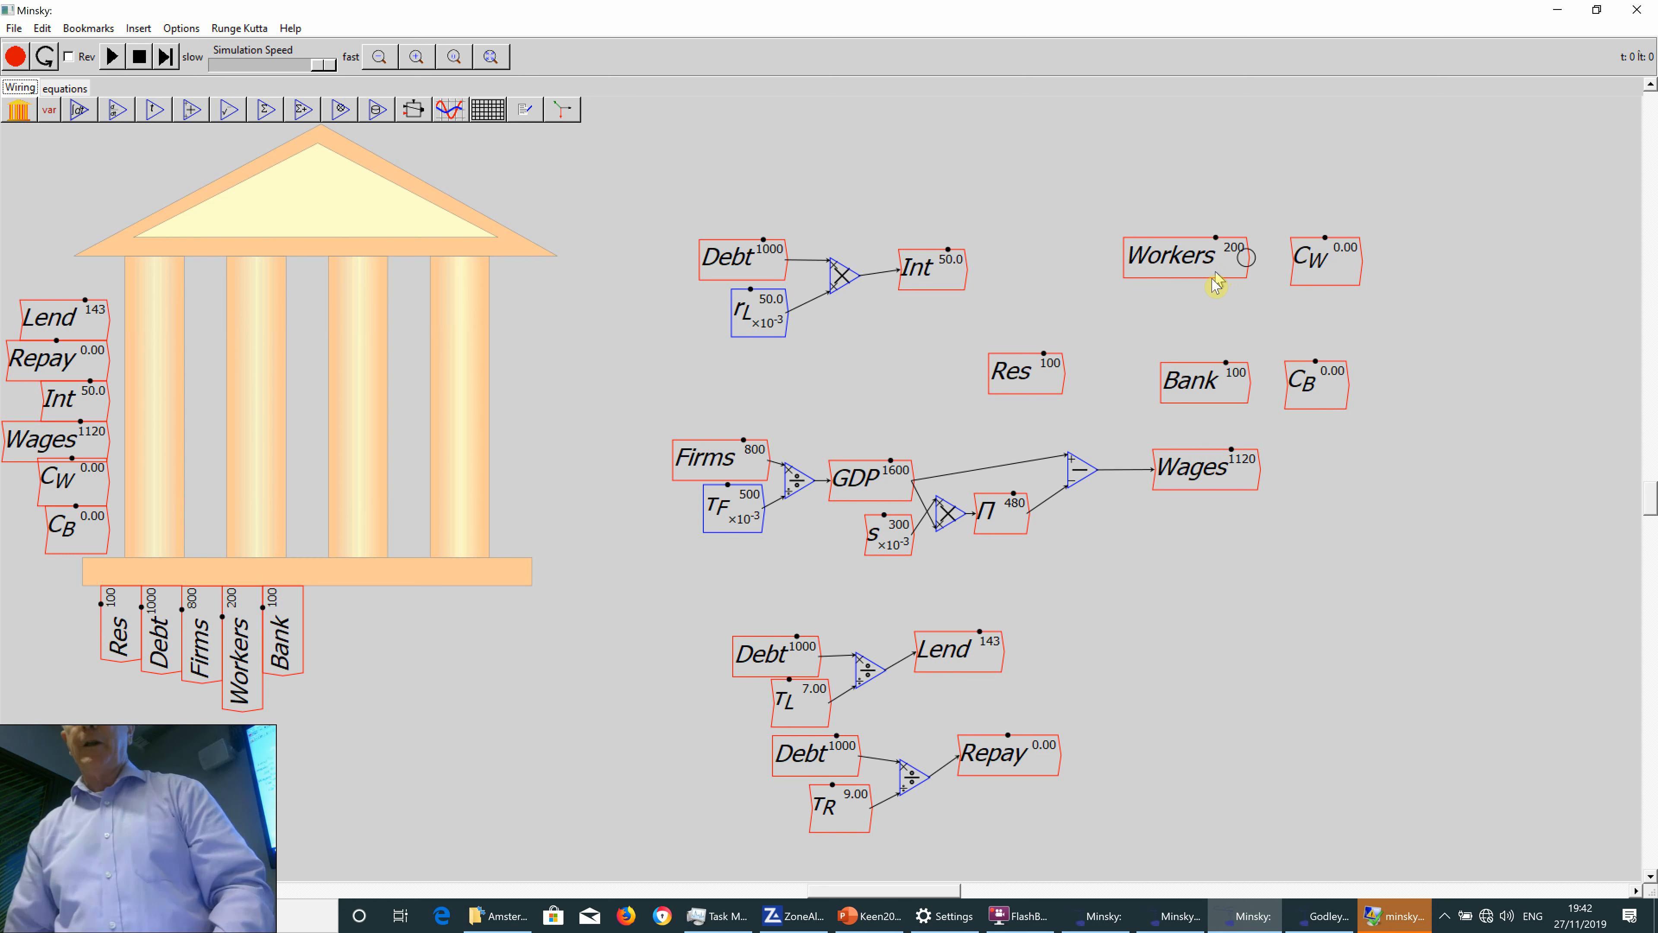
Create the flow variable \tau_W with initial value 0.02 and slider bounds 0.01 to 0.25.
{"action": "type", "text": "\\tau_W"}
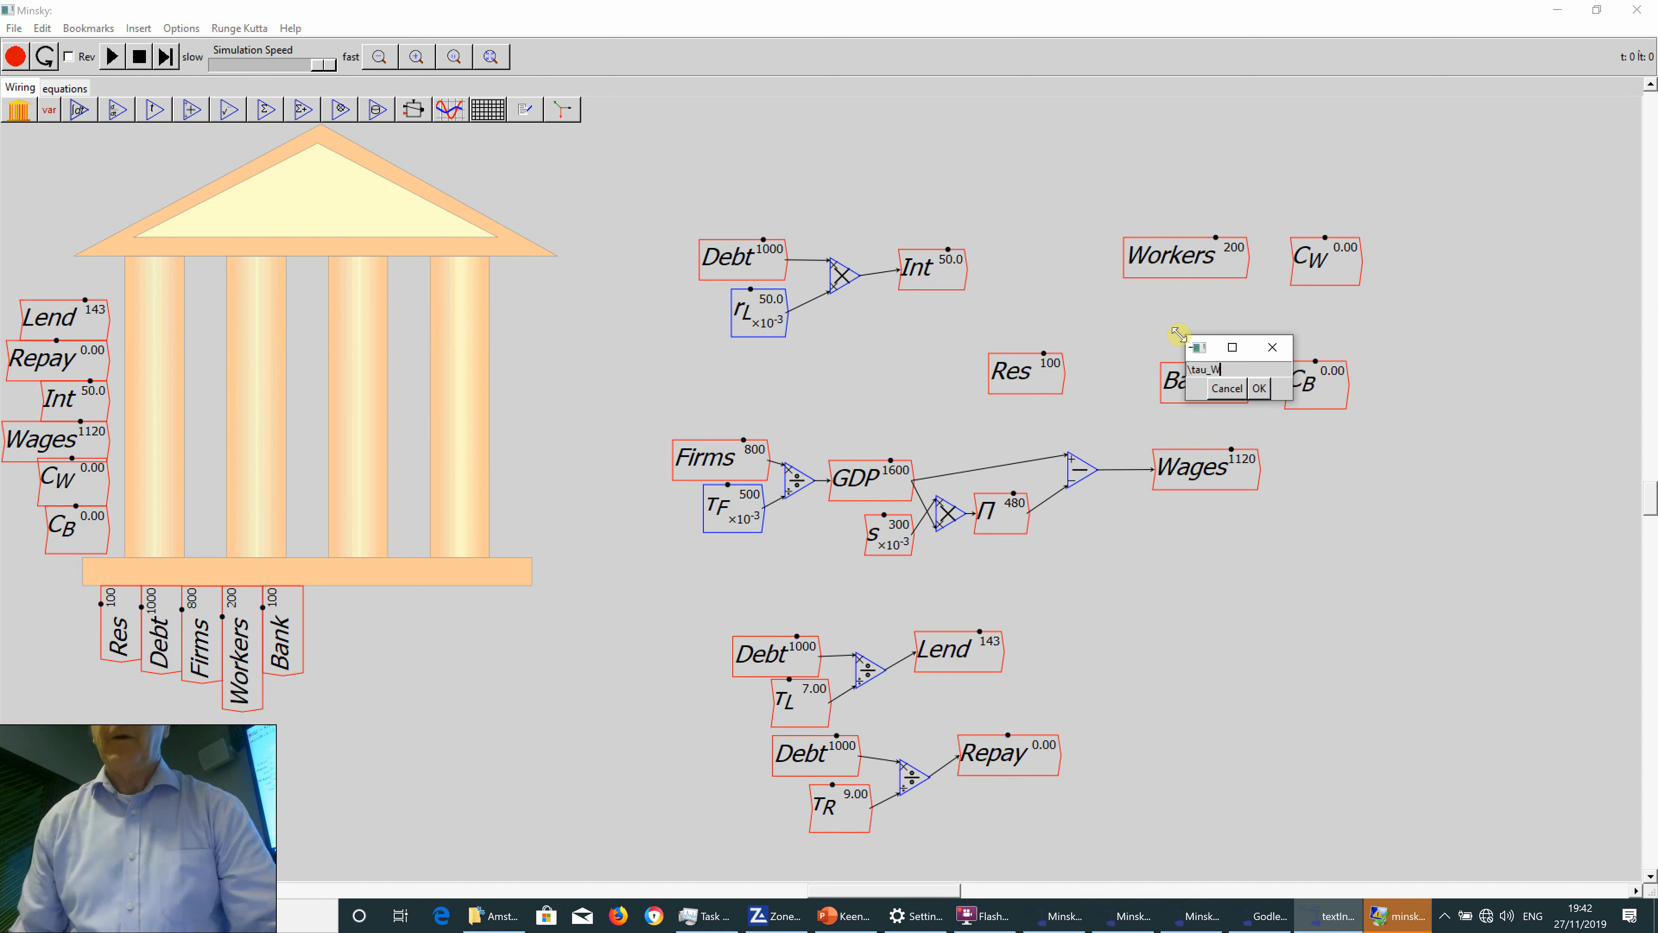
{"action": "left_click", "coordinate": [1261, 390]}
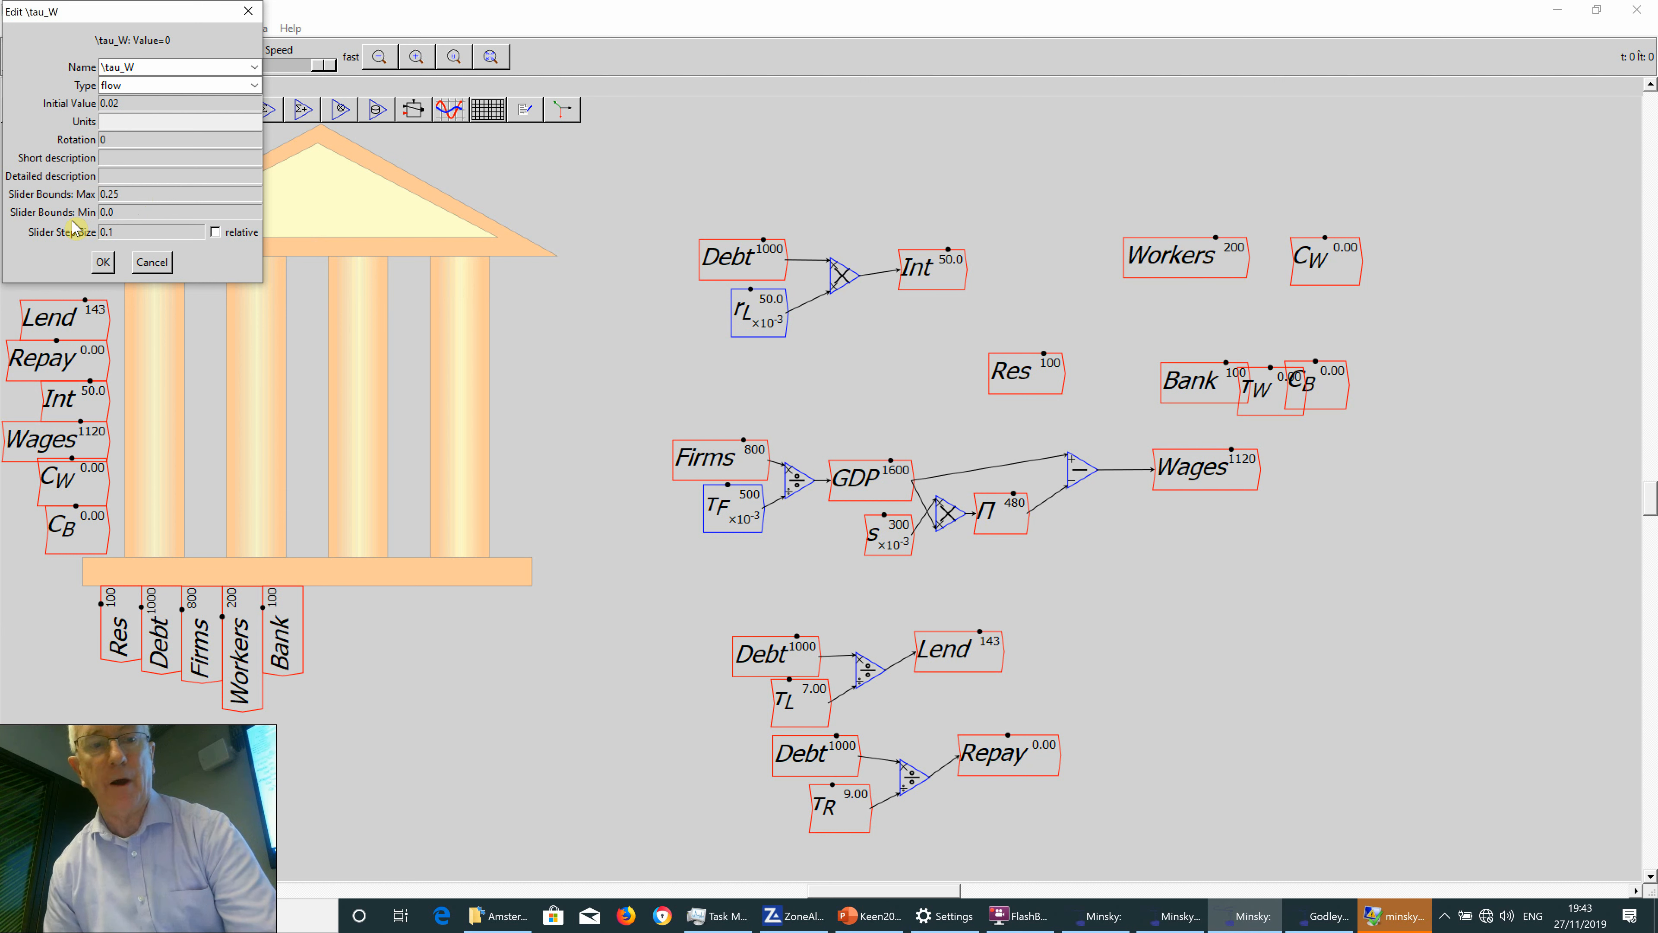
{"action": "left_click", "coordinate": [125, 235]}
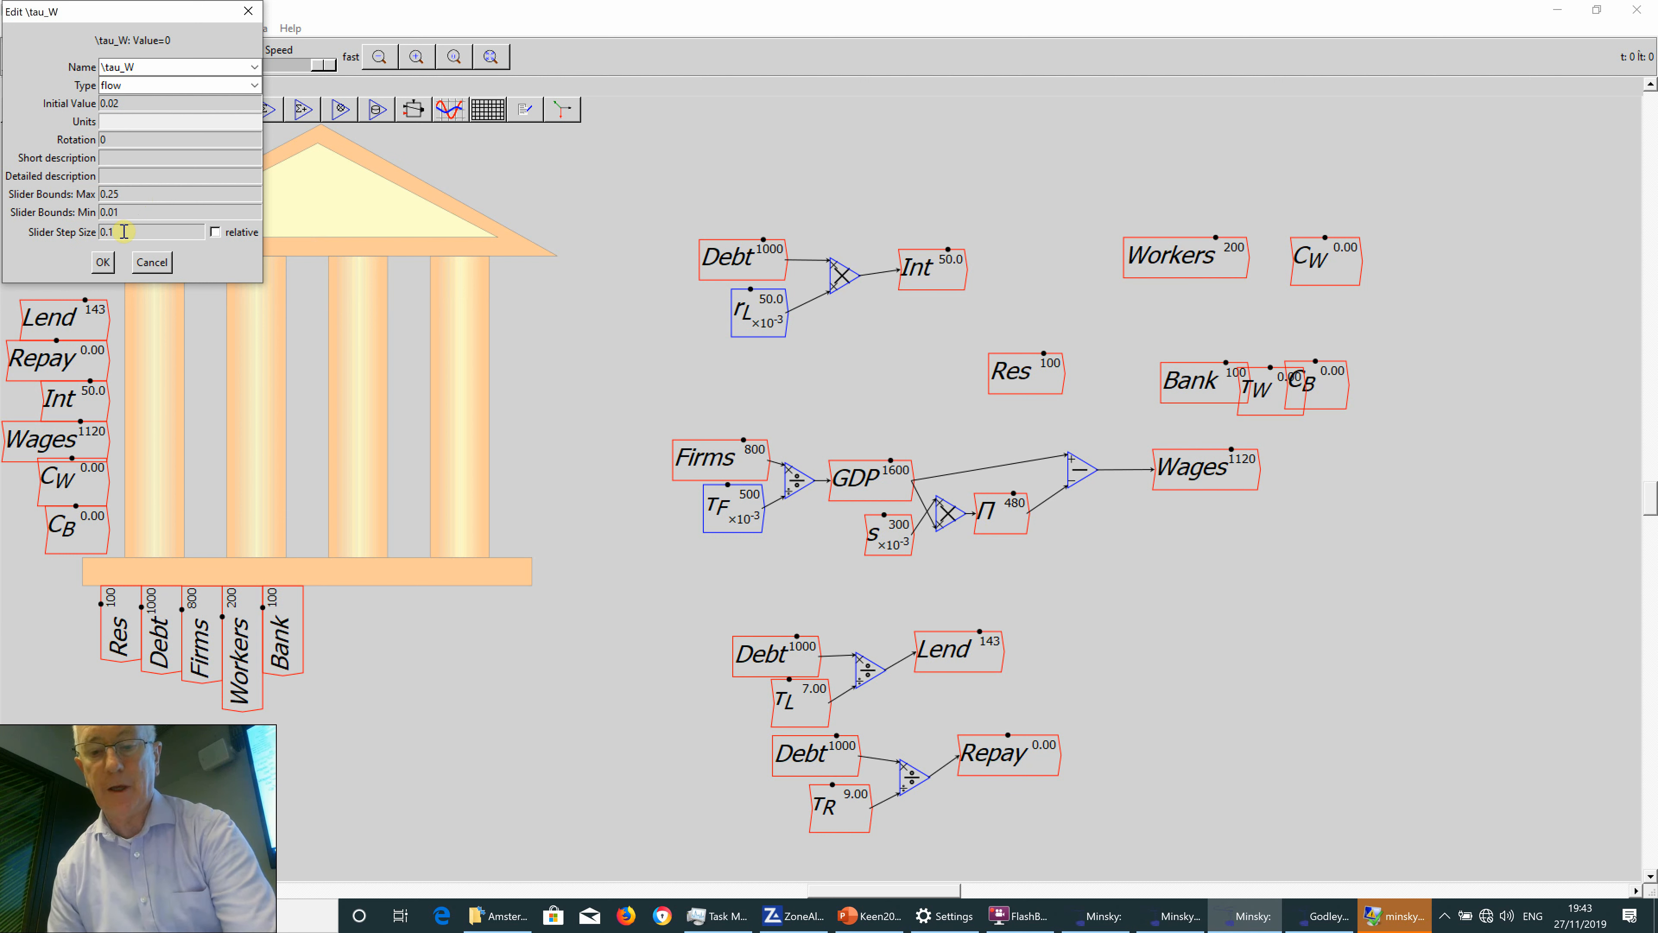
{"action": "left_click", "coordinate": [102, 262]}
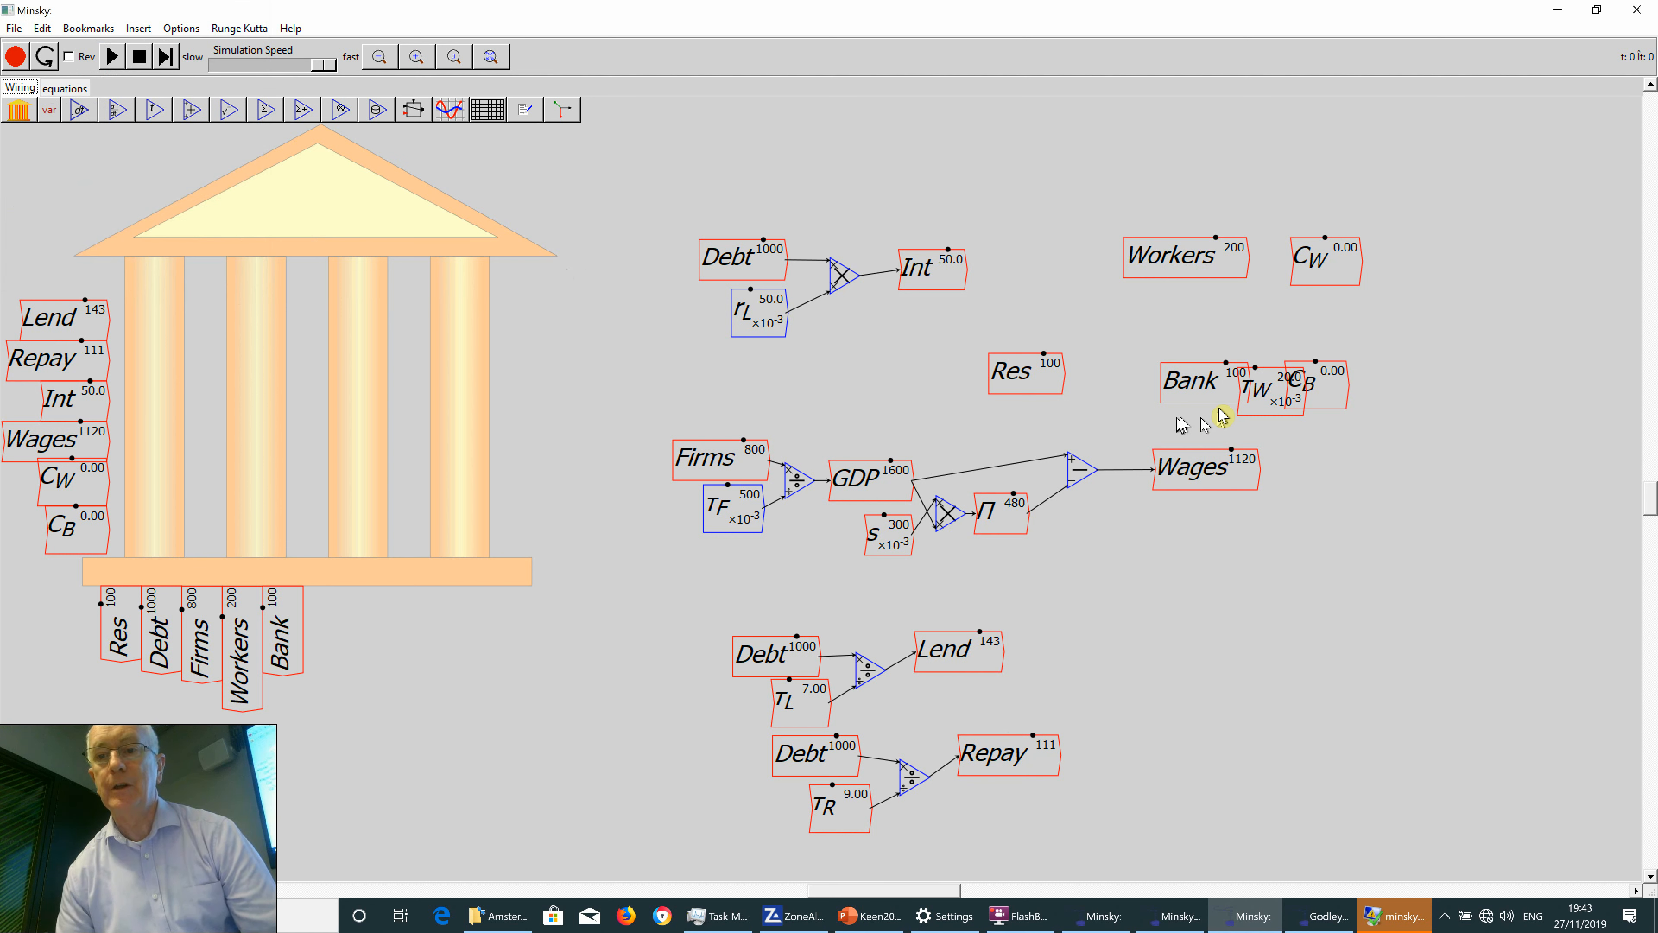
Place τ_W under Workers, make room beside C_W and wire Workers divided by τ_W into C_W.
{"action": "mouse_move", "coordinate": [1199, 352]}
{"action": "left_mouse_down"}
{"action": "mouse_move", "coordinate": [1252, 382]}
{"action": "mouse_move", "coordinate": [1184, 369]}
{"action": "mouse_move", "coordinate": [1230, 313]}
{"action": "left_mouse_up"}
{"action": "left_click_drag", "start_coordinate": [1304, 266], "coordinate": [1377, 248]}
{"action": "key", "text": "slash"}
{"action": "left_click_drag", "start_coordinate": [1245, 257], "coordinate": [1364, 245]}
Widen the gap between Bank and C_B and create the flow variable \tau_B with initial value 1 and slider bounds .5 to 5.
{"action": "left_click_drag", "start_coordinate": [1335, 382], "coordinate": [1384, 374]}
{"action": "left_click_drag", "start_coordinate": [1145, 373], "coordinate": [1228, 371]}
{"action": "type", "text": "\\tau_B"}
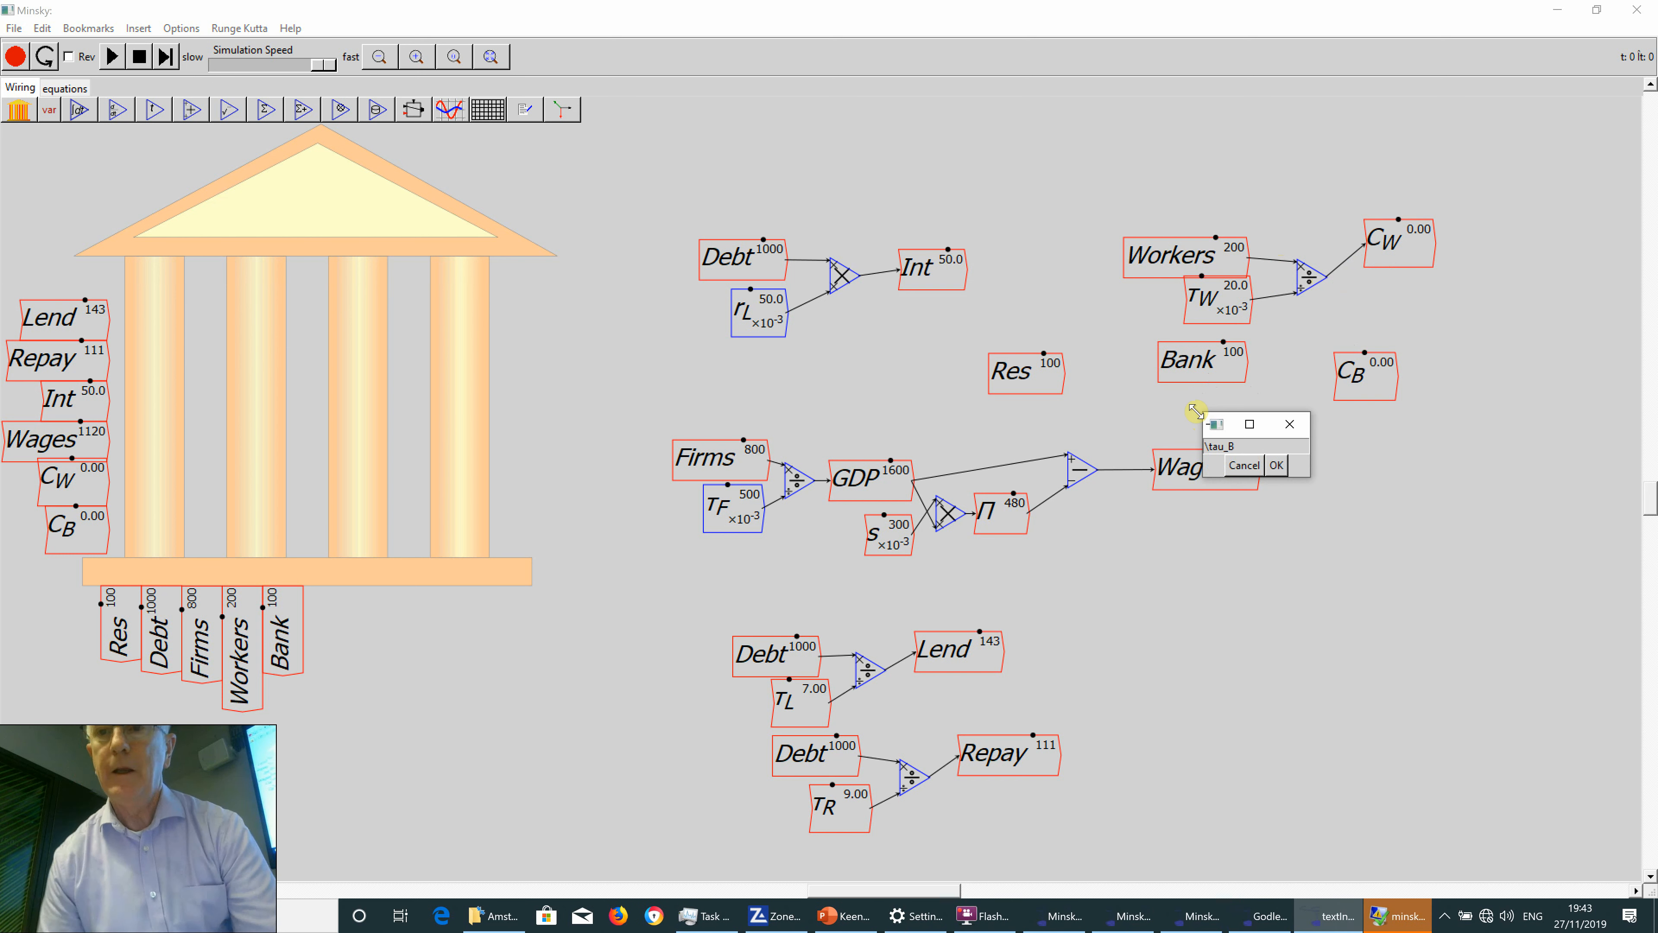
{"action": "left_click", "coordinate": [1274, 469]}
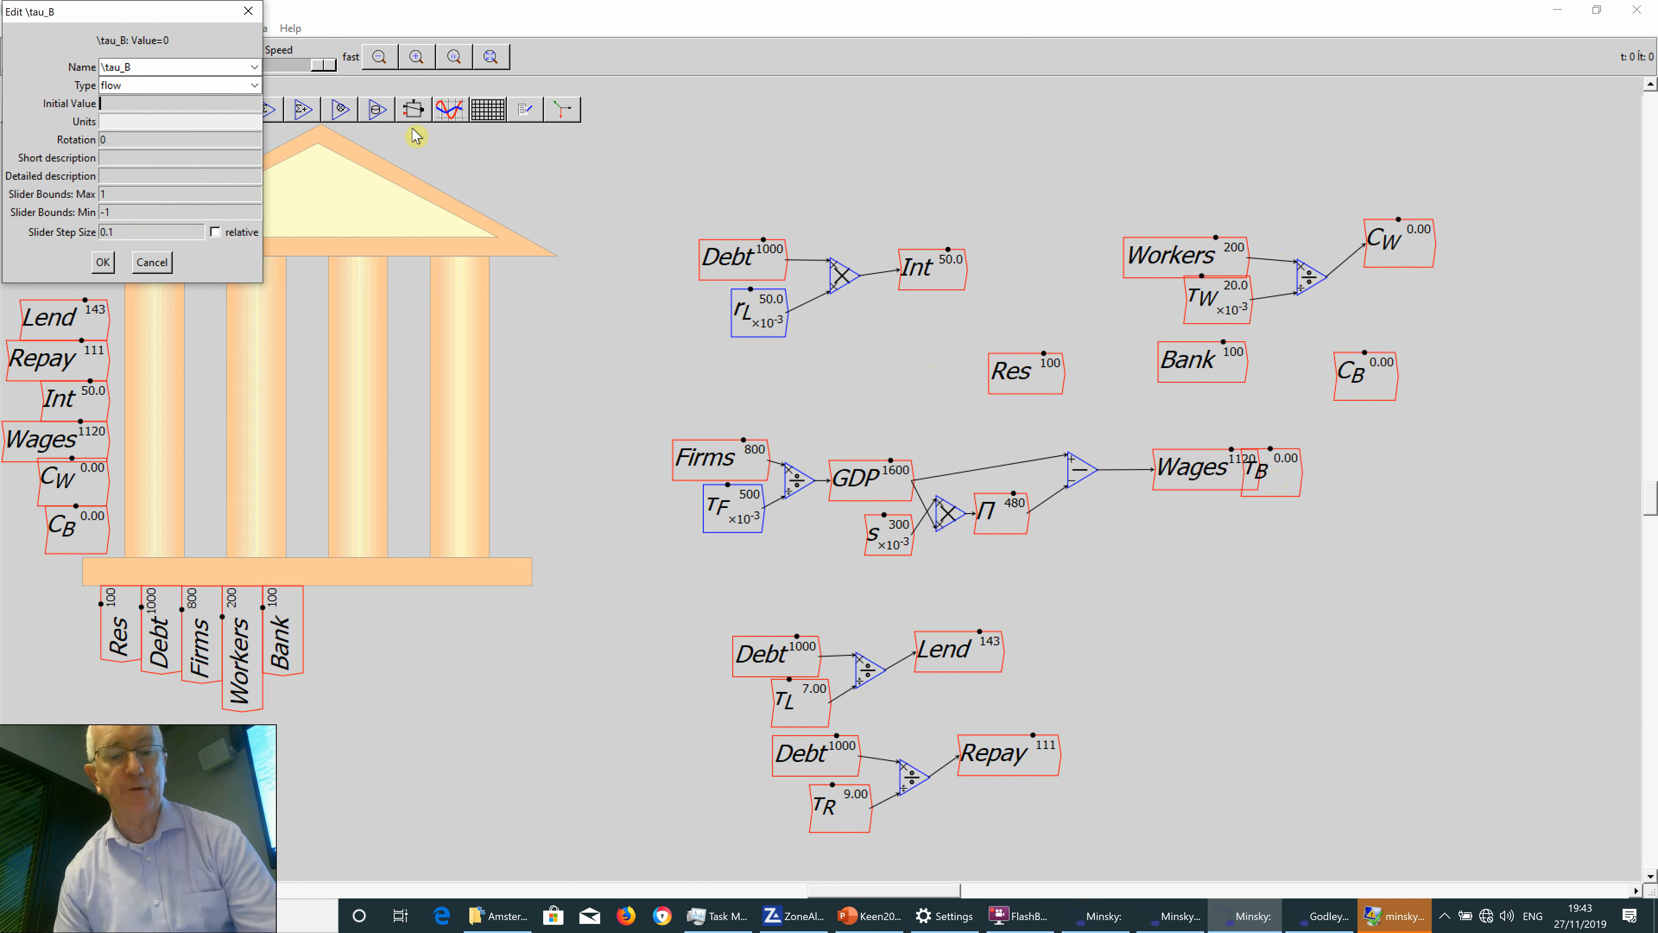
{"action": "type", "text": "1"}
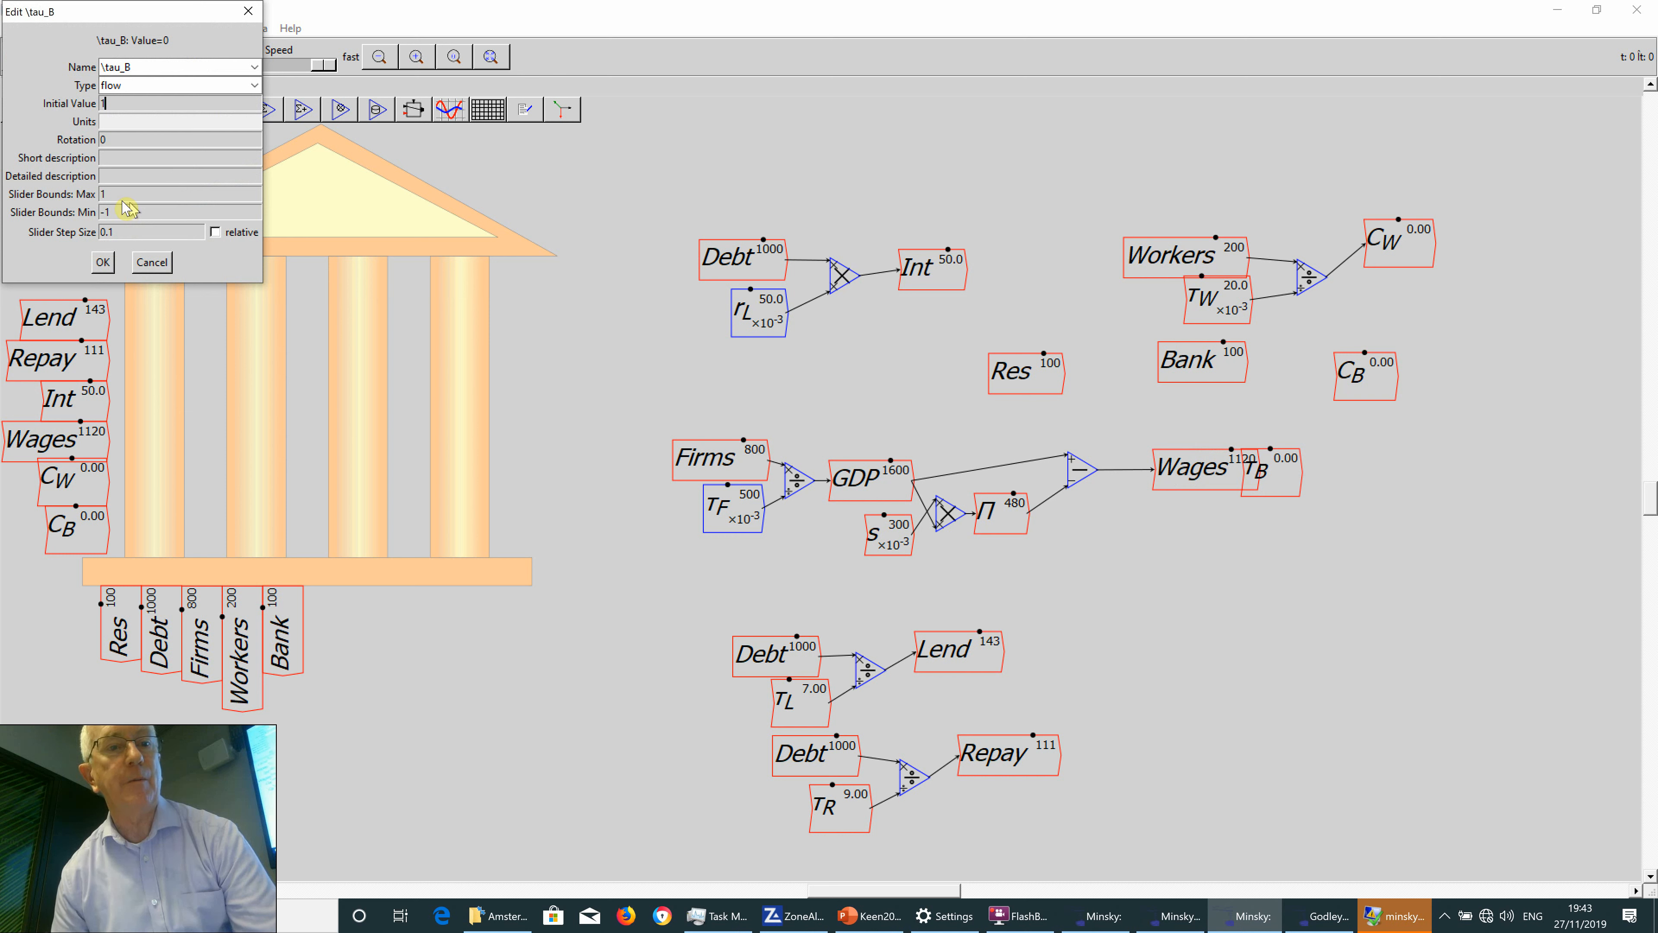
{"action": "left_click_drag", "start_coordinate": [117, 193], "coordinate": [62, 206]}
{"action": "type", "text": "5"}
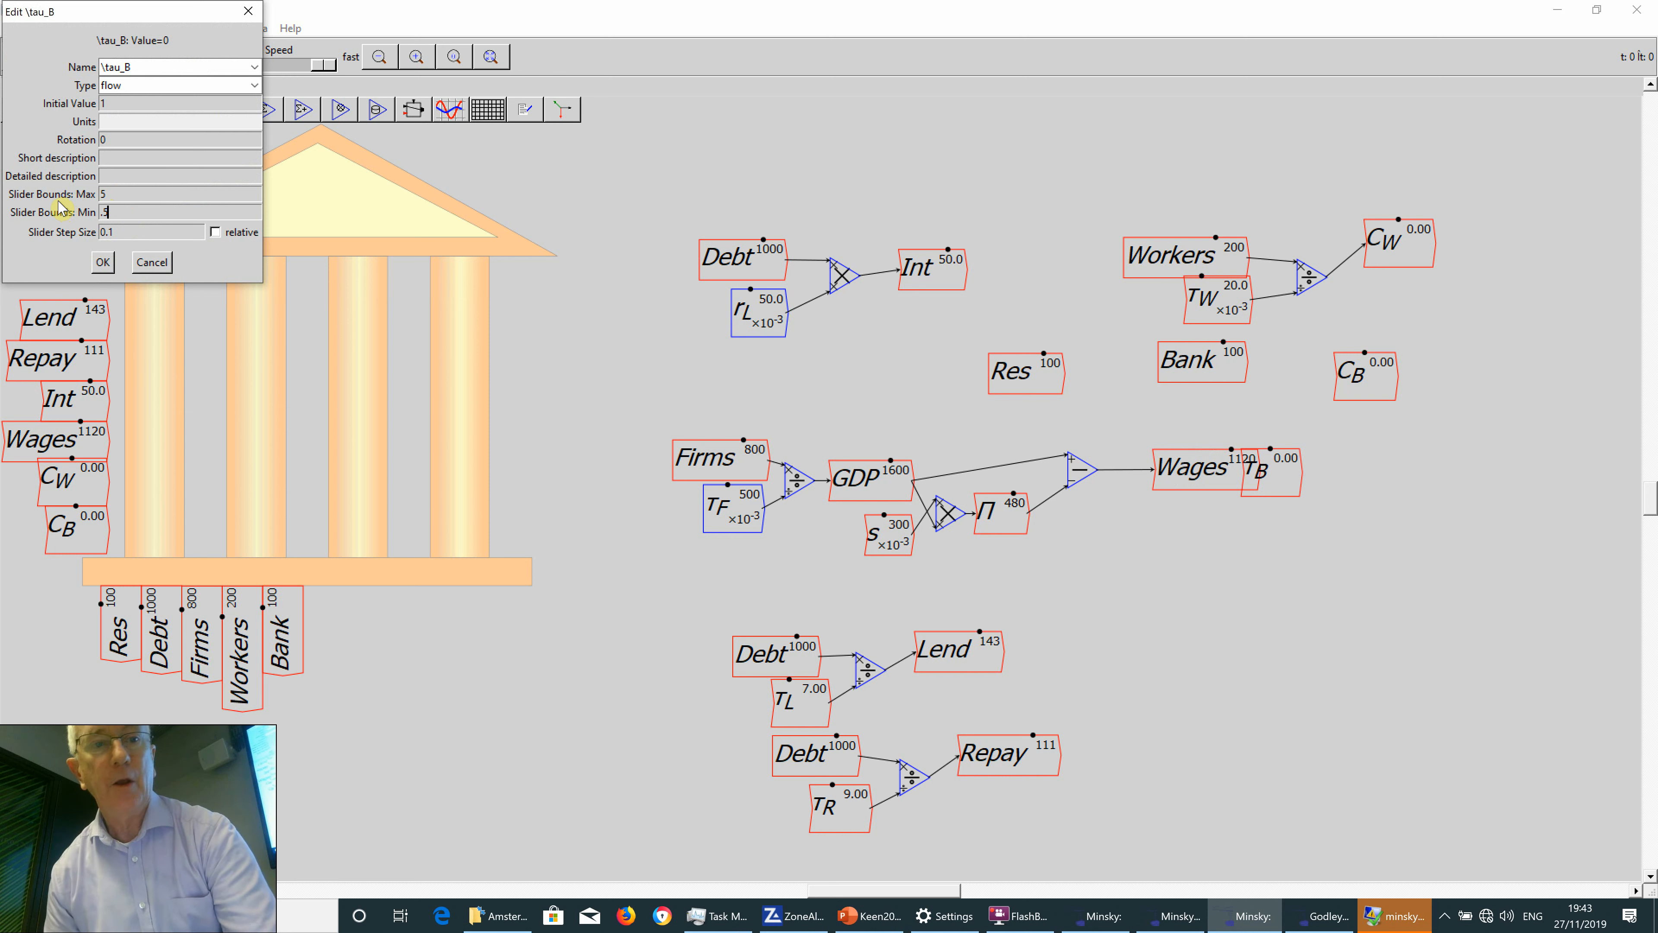
{"action": "left_click", "coordinate": [101, 260]}
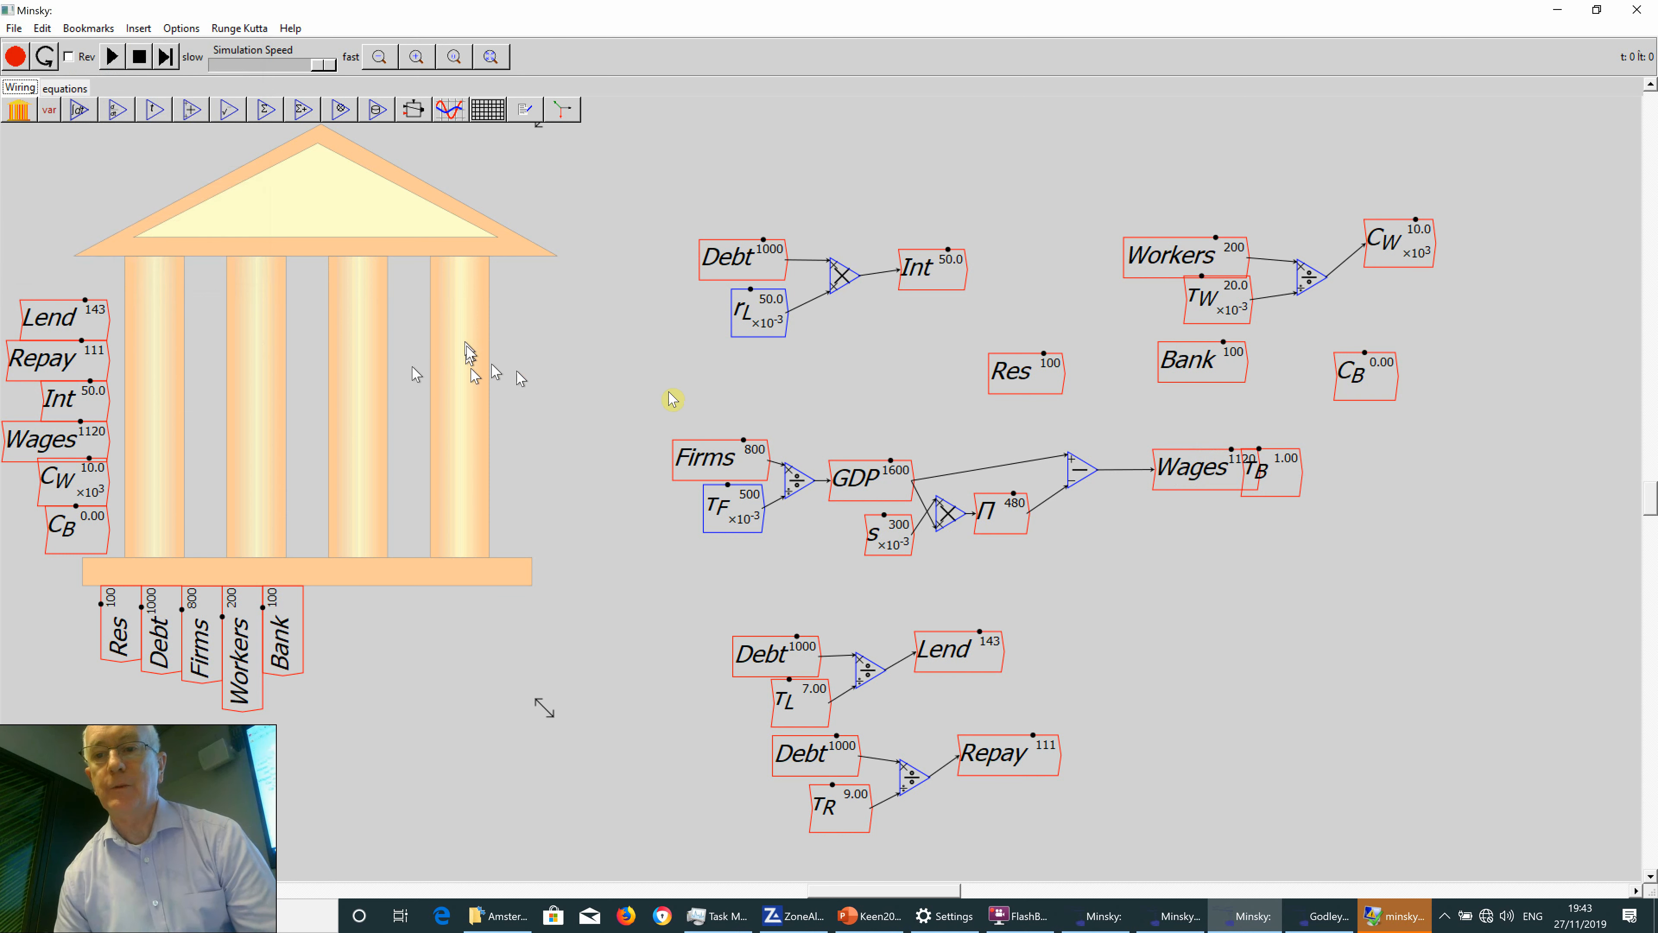
Place τ_B under Bank and wire Bank divided by τ_B into C_B.
{"action": "left_click_drag", "start_coordinate": [1282, 466], "coordinate": [1235, 407]}
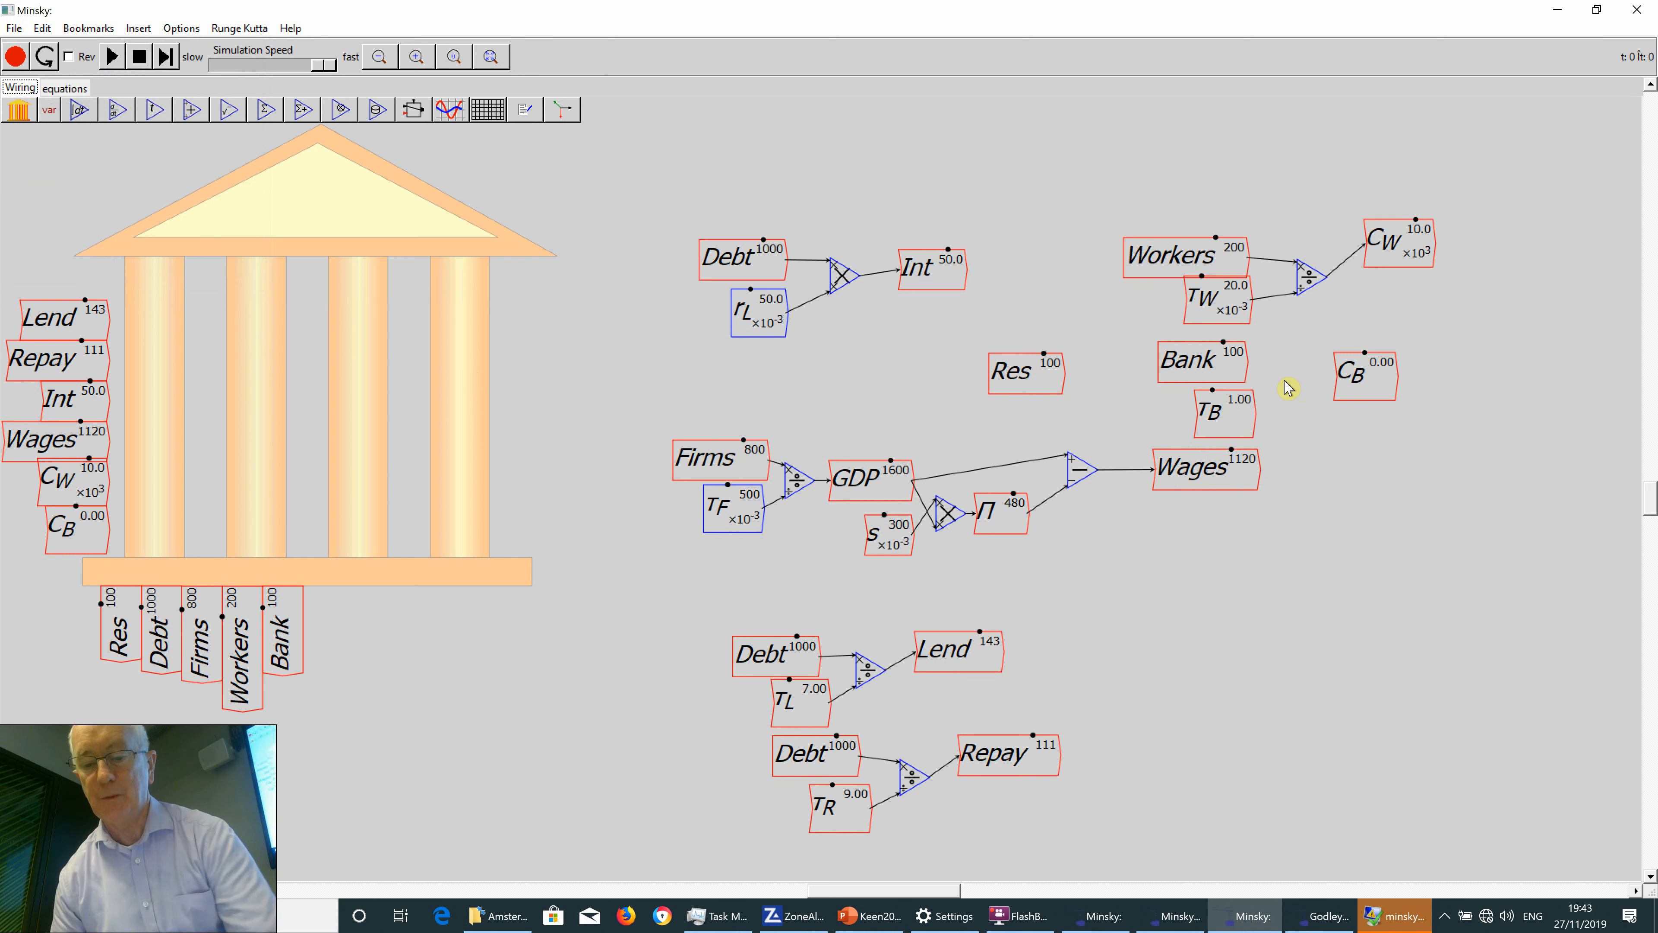
{"action": "key", "text": "slash"}
{"action": "left_click_drag", "start_coordinate": [1239, 364], "coordinate": [1329, 390]}
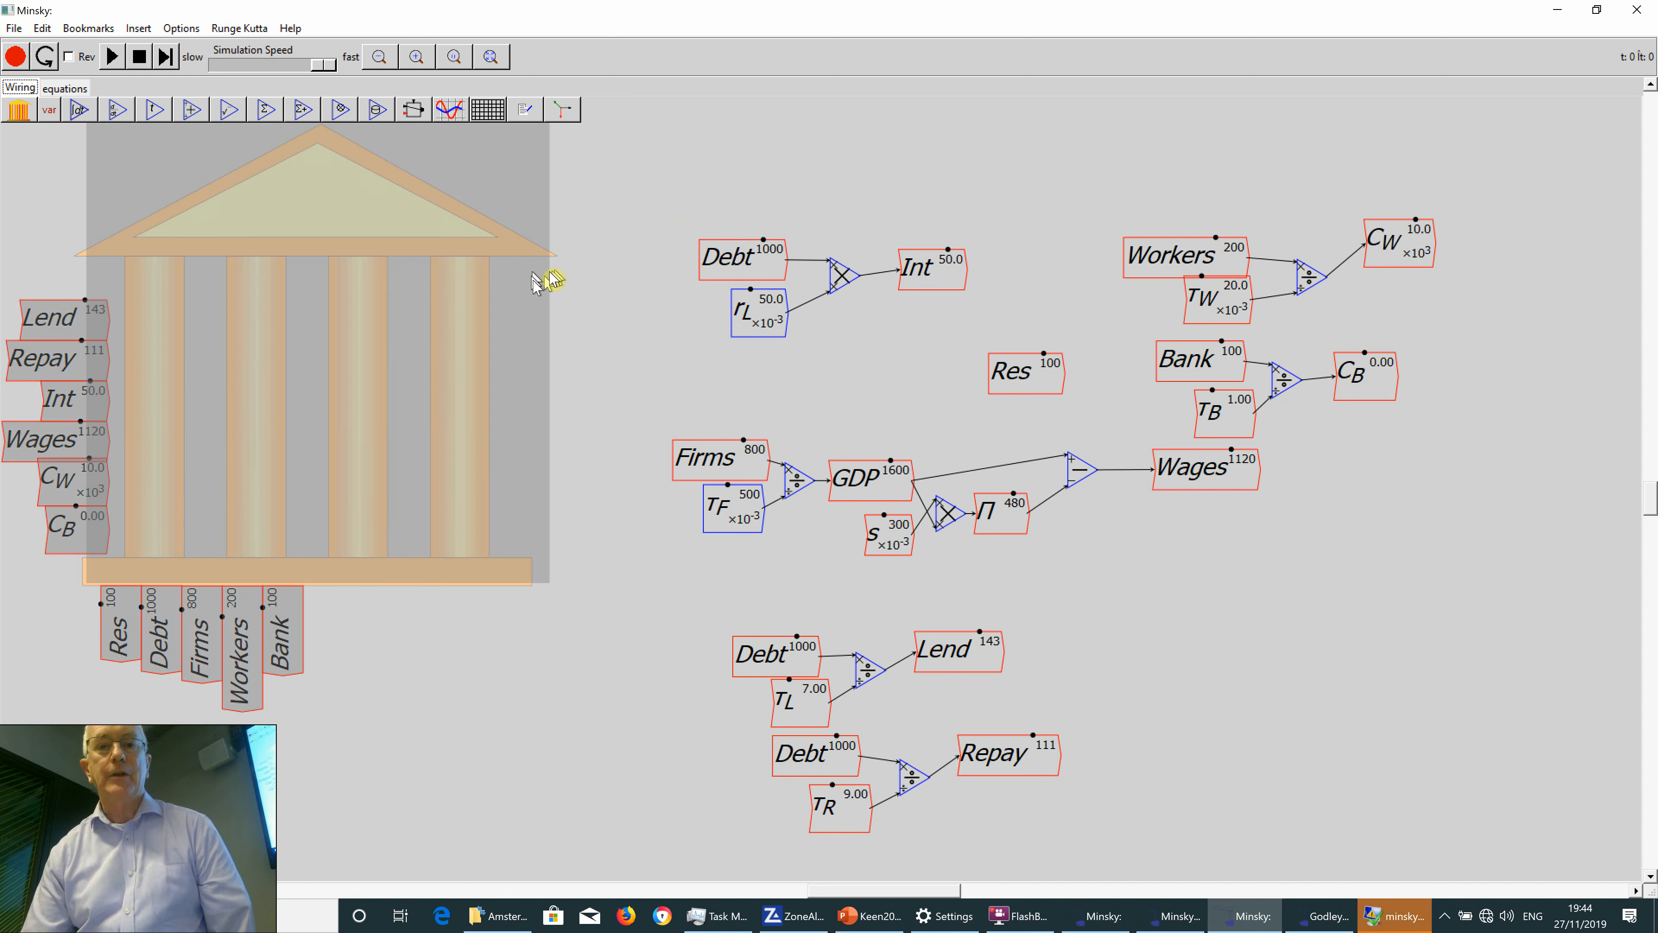
Move the Godley table icon toward the equations, then insert a plot on the empty canvas beside the model and enlarge it.
{"action": "left_click_drag", "start_coordinate": [518, 294], "coordinate": [623, 310]}
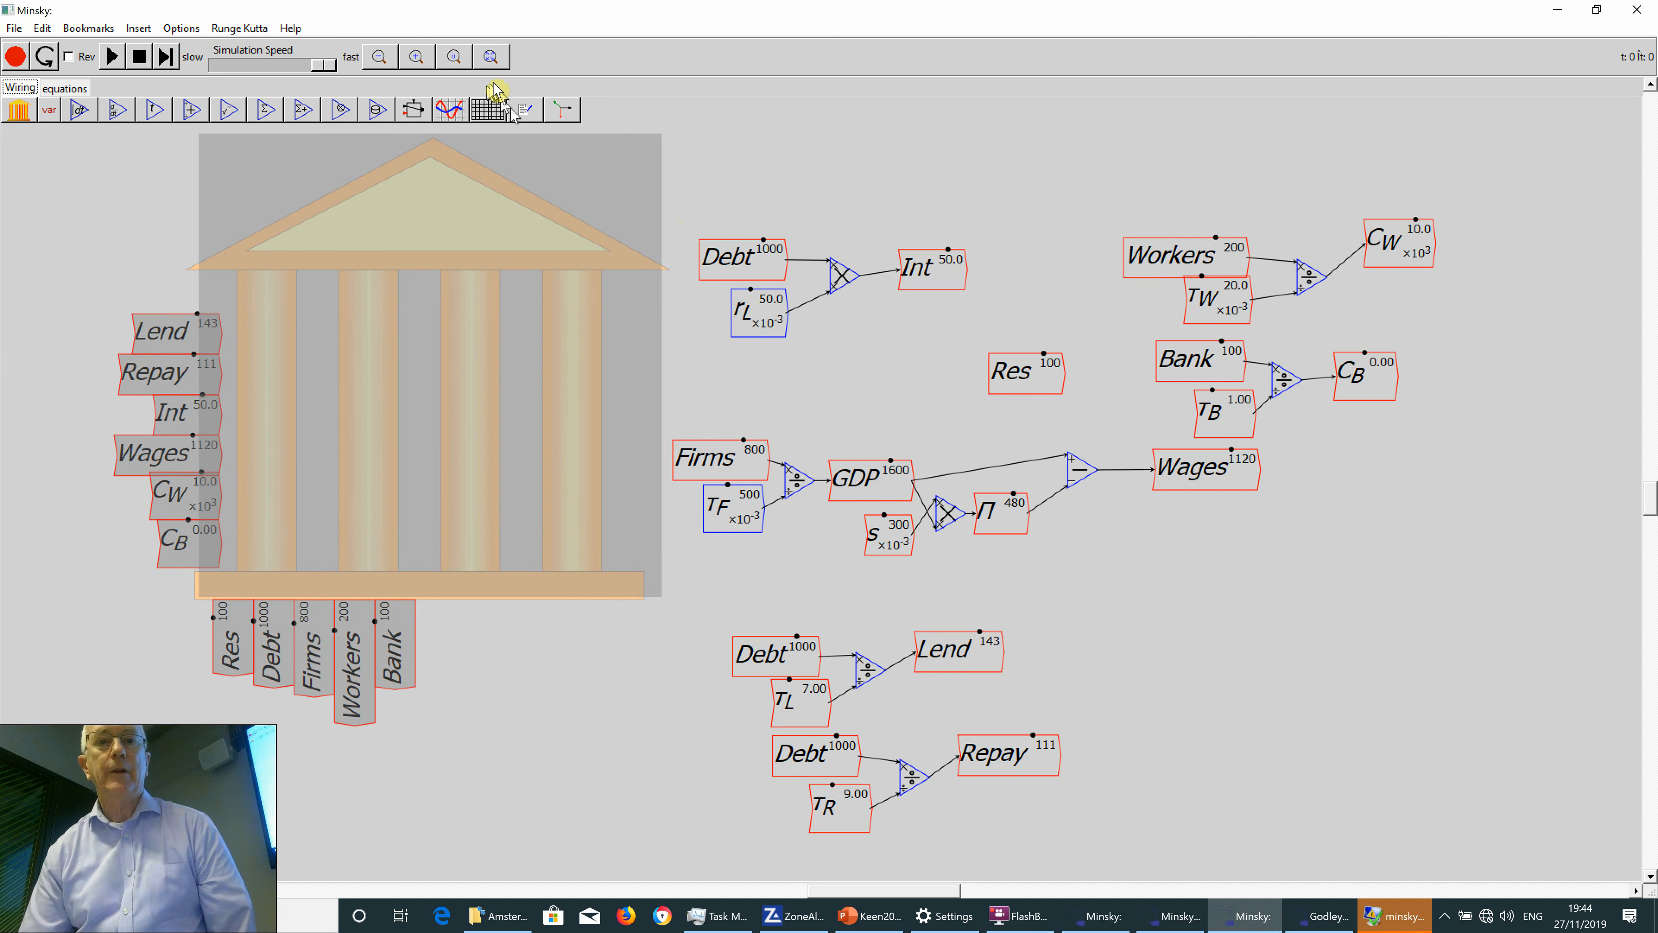
{"action": "left_click", "coordinate": [472, 59]}
{"action": "left_click", "coordinate": [449, 109]}
{"action": "left_click", "coordinate": [946, 279]}
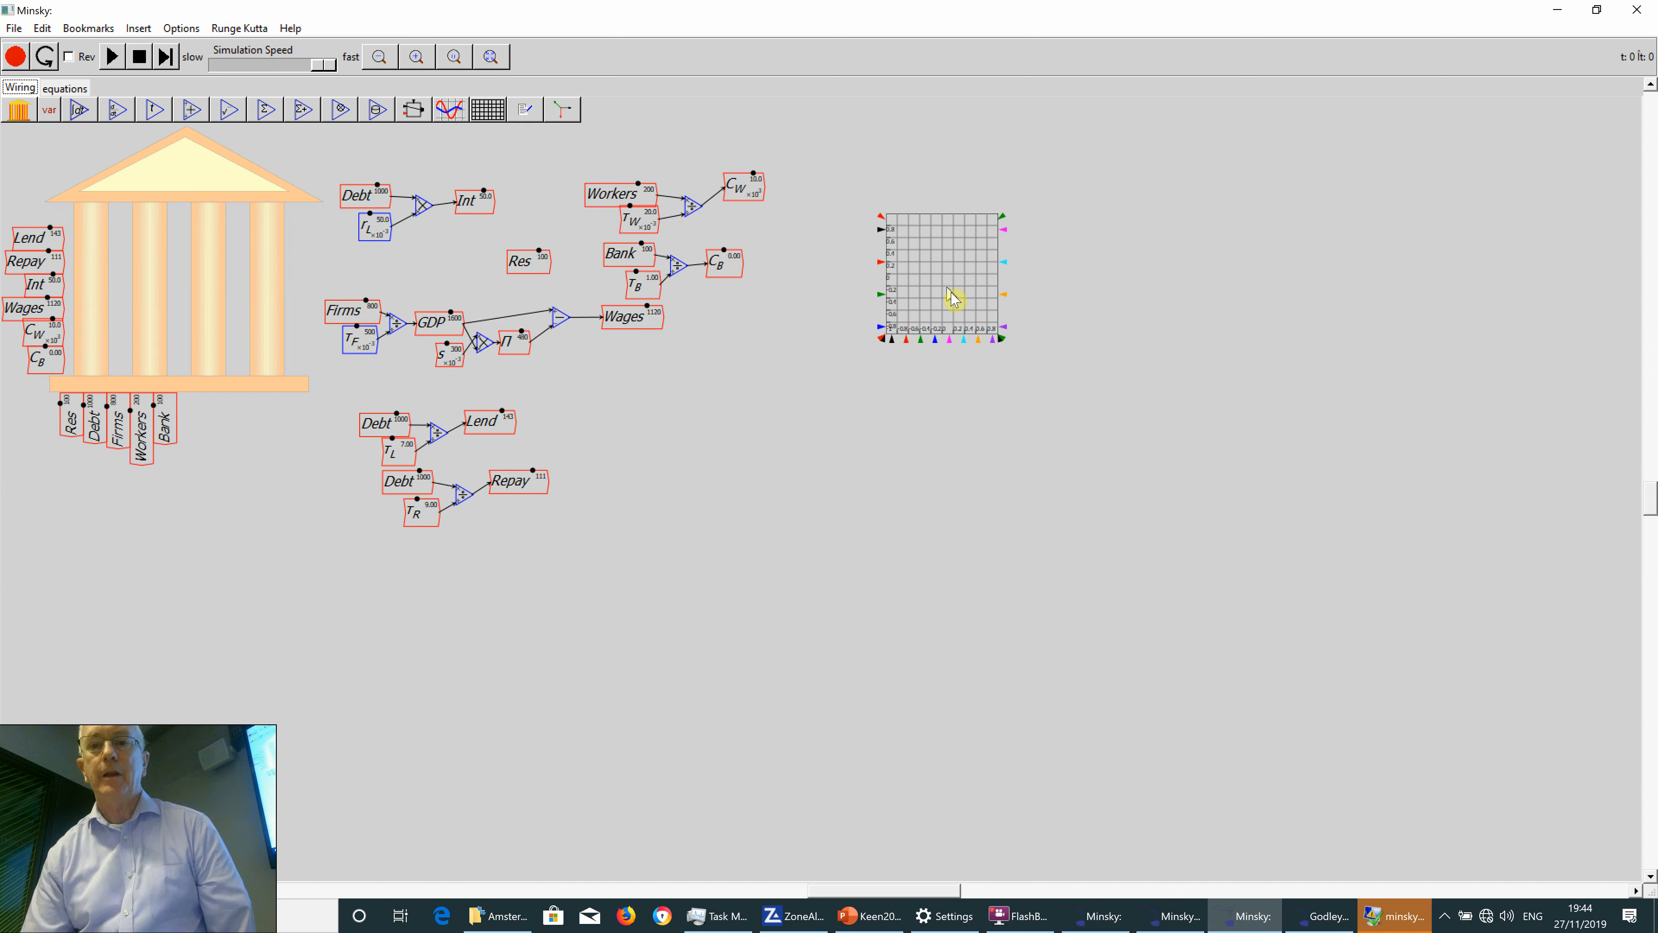
{"action": "left_click_drag", "start_coordinate": [1011, 353], "coordinate": [1243, 497]}
{"action": "left_click_drag", "start_coordinate": [1104, 397], "coordinate": [1175, 398]}
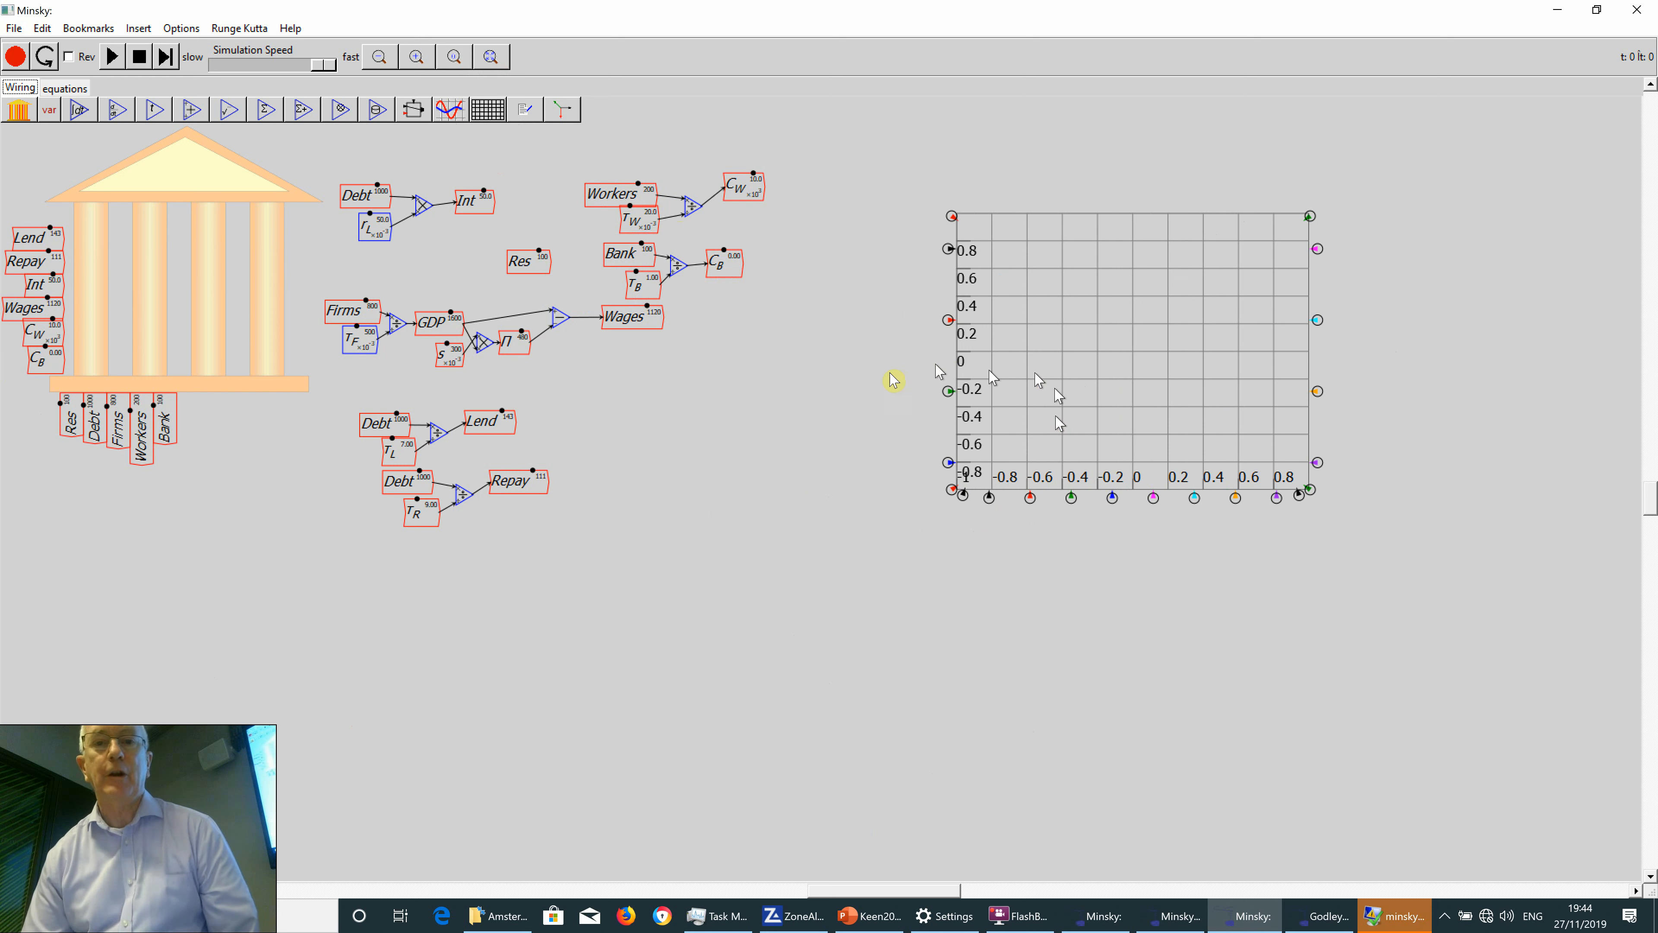
Copy the GDP variable, place the copy beside the plot and wire it to a vertical-axis input.
{"action": "right_click", "coordinate": [439, 325]}
{"action": "left_click", "coordinate": [486, 451]}
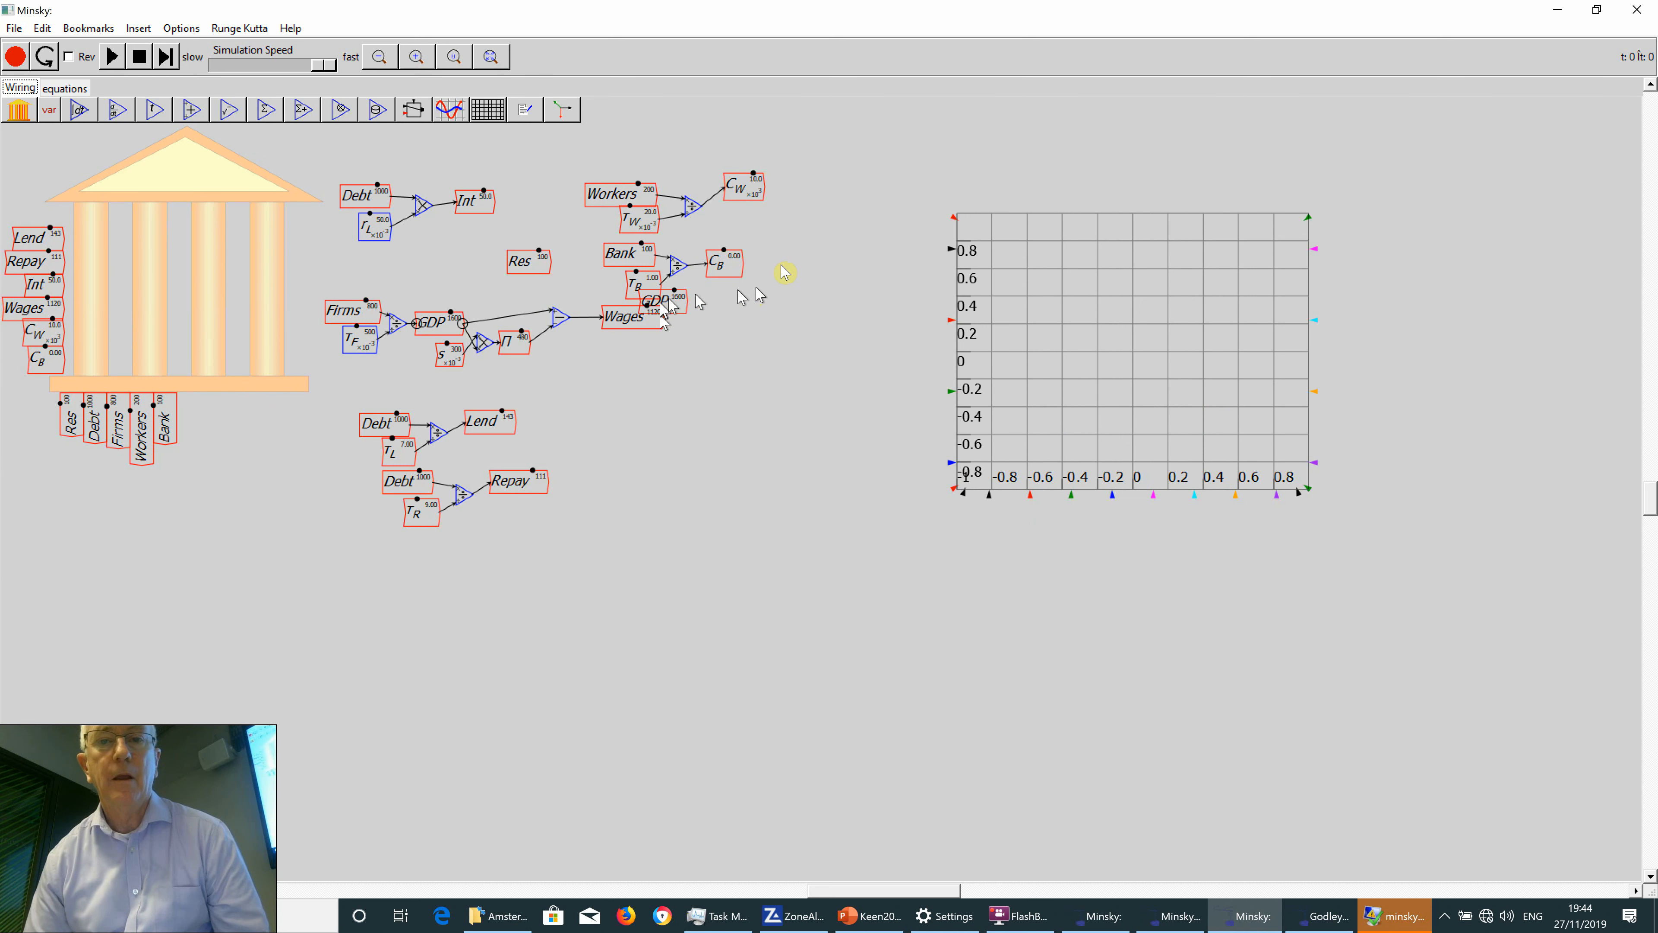
{"action": "left_click", "coordinate": [853, 294]}
{"action": "left_click_drag", "start_coordinate": [878, 295], "coordinate": [935, 317]}
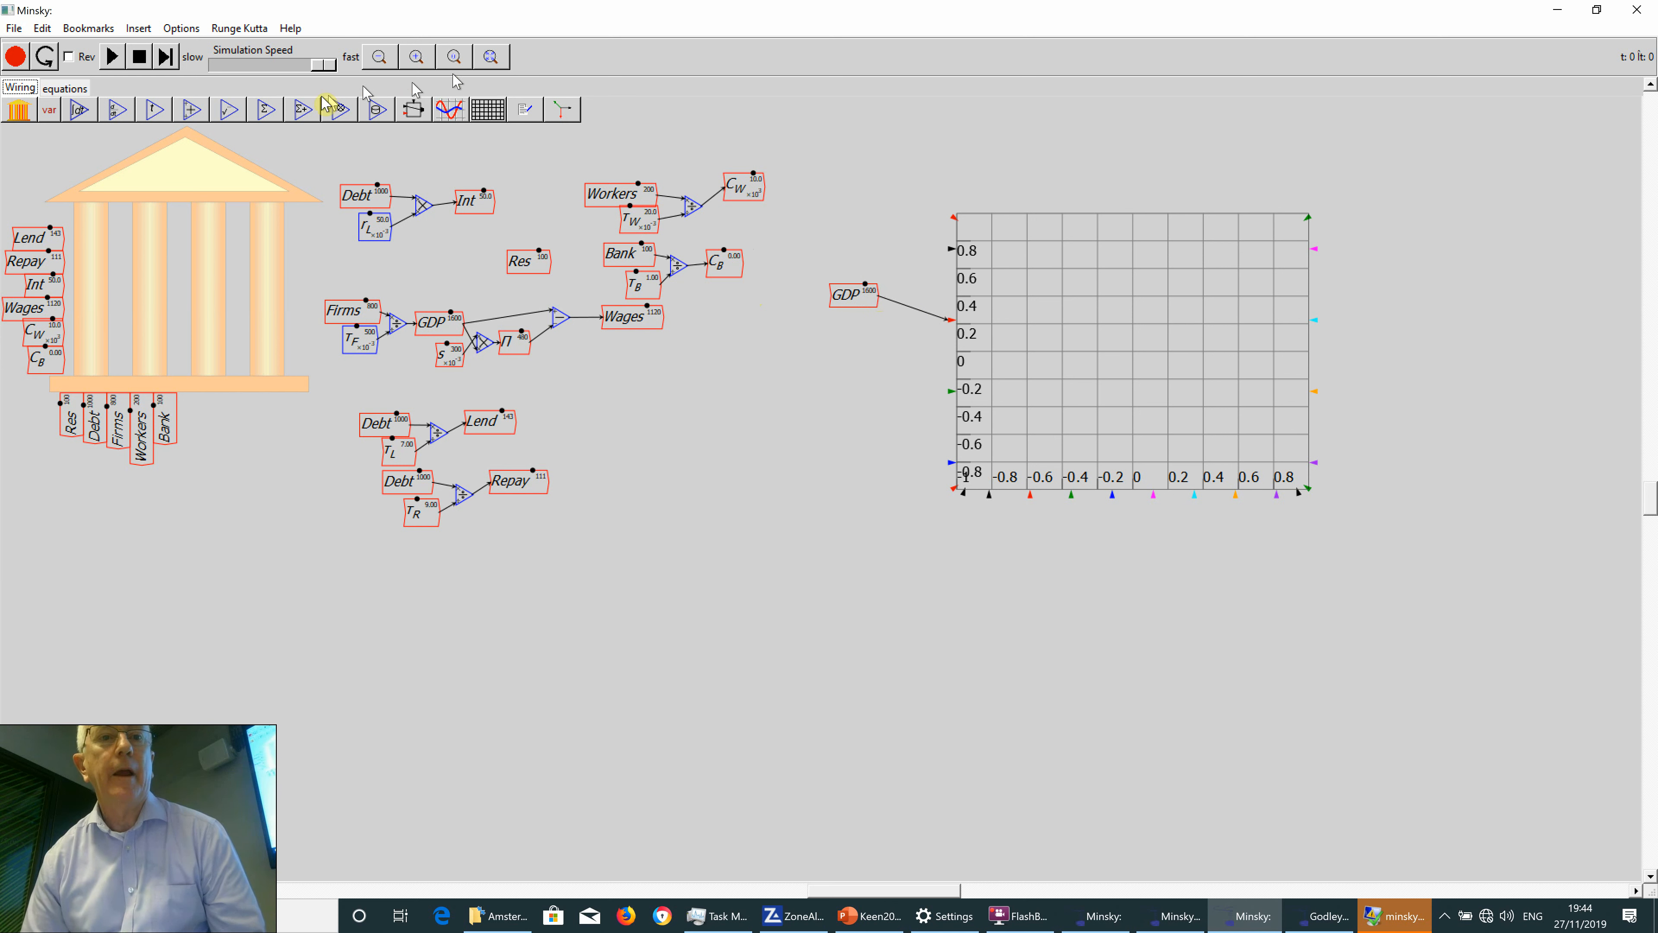
Run the simulation and pause it, then review the model's equations and return to the wiring view.
{"action": "left_click", "coordinate": [111, 59]}
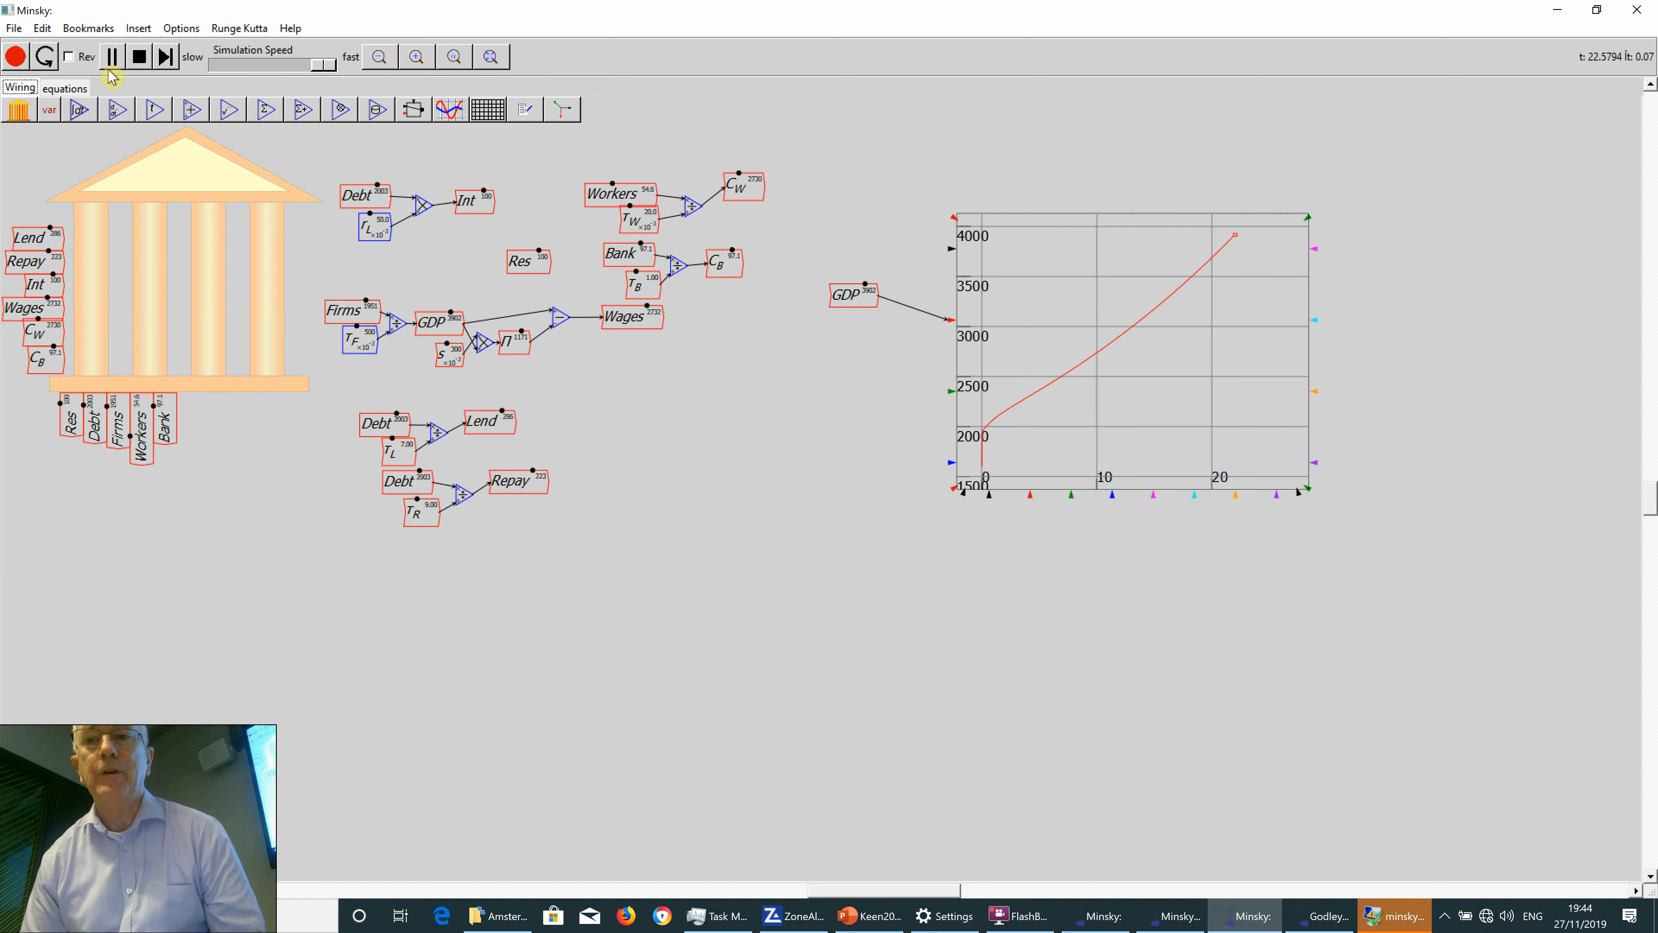
{"action": "left_click", "coordinate": [109, 67]}
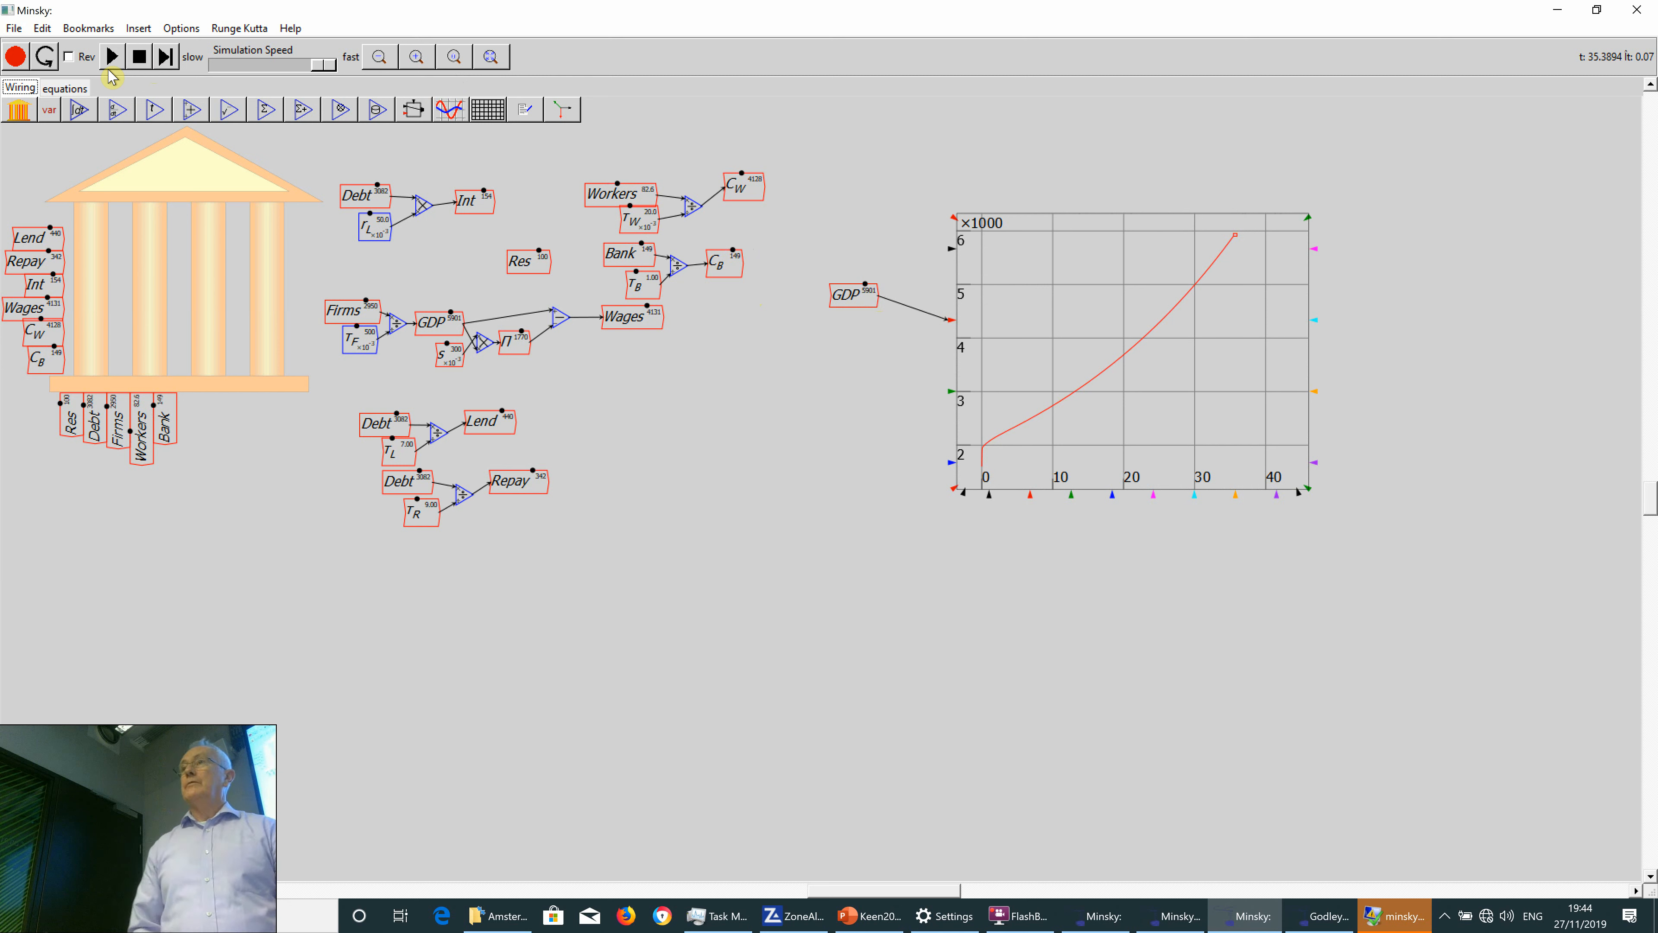
{"action": "left_click", "coordinate": [73, 87]}
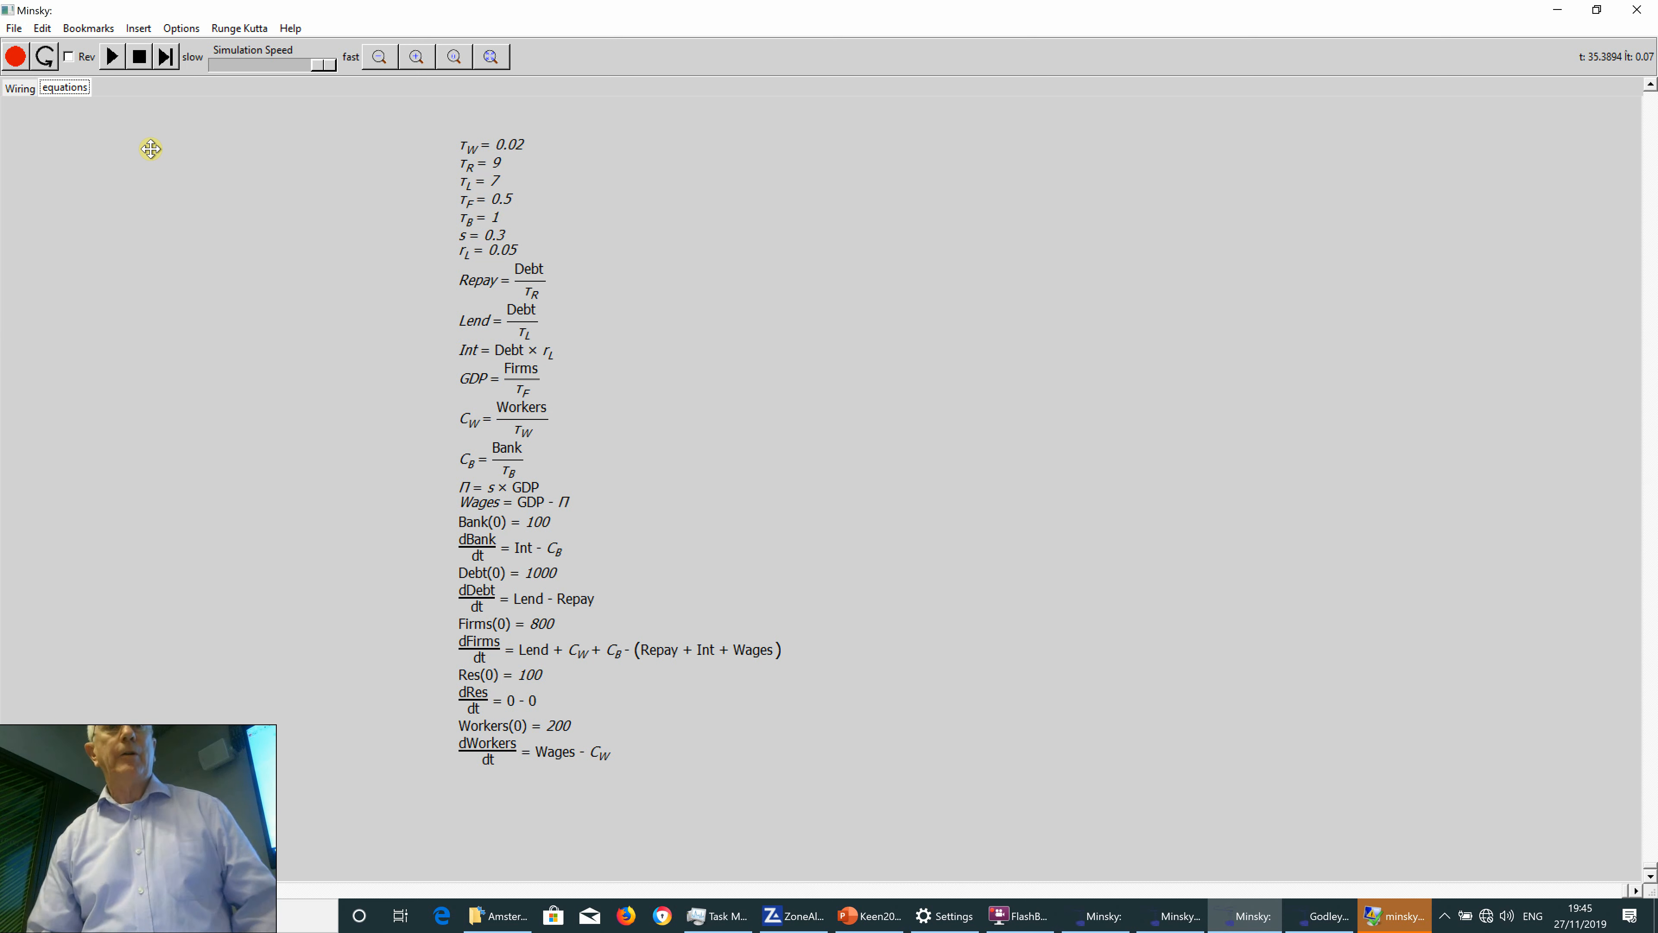
{"action": "left_click", "coordinate": [15, 87]}
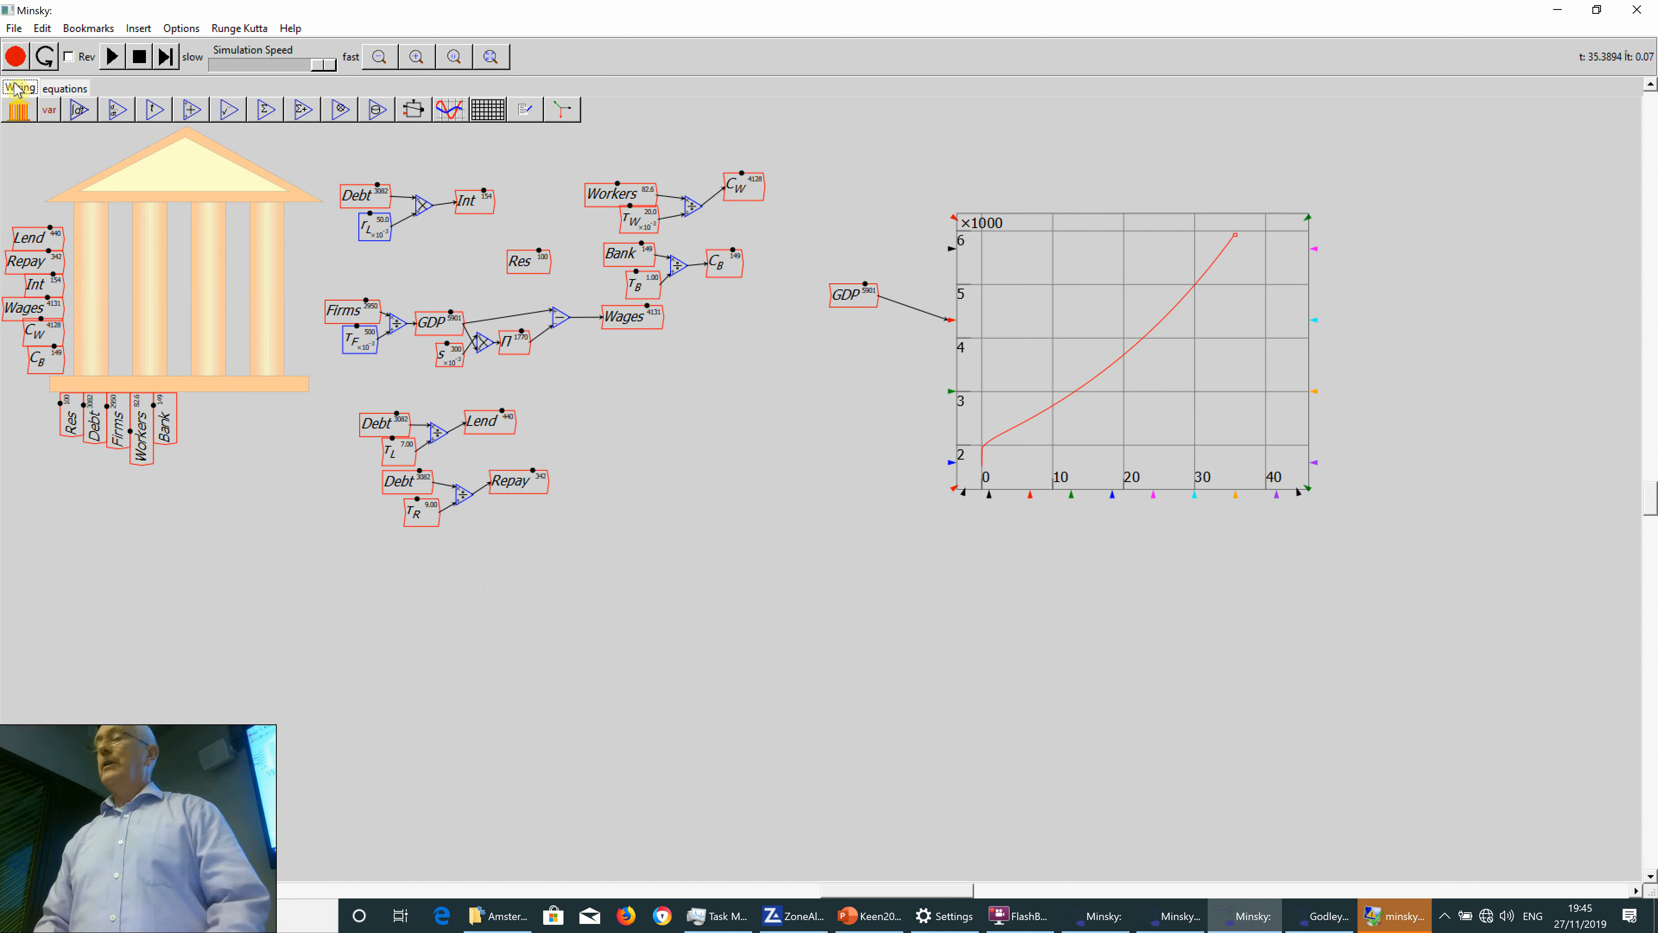
Launch another Minsky window and maximize it.
{"action": "key", "text": "super"}
{"action": "type", "text": "min"}
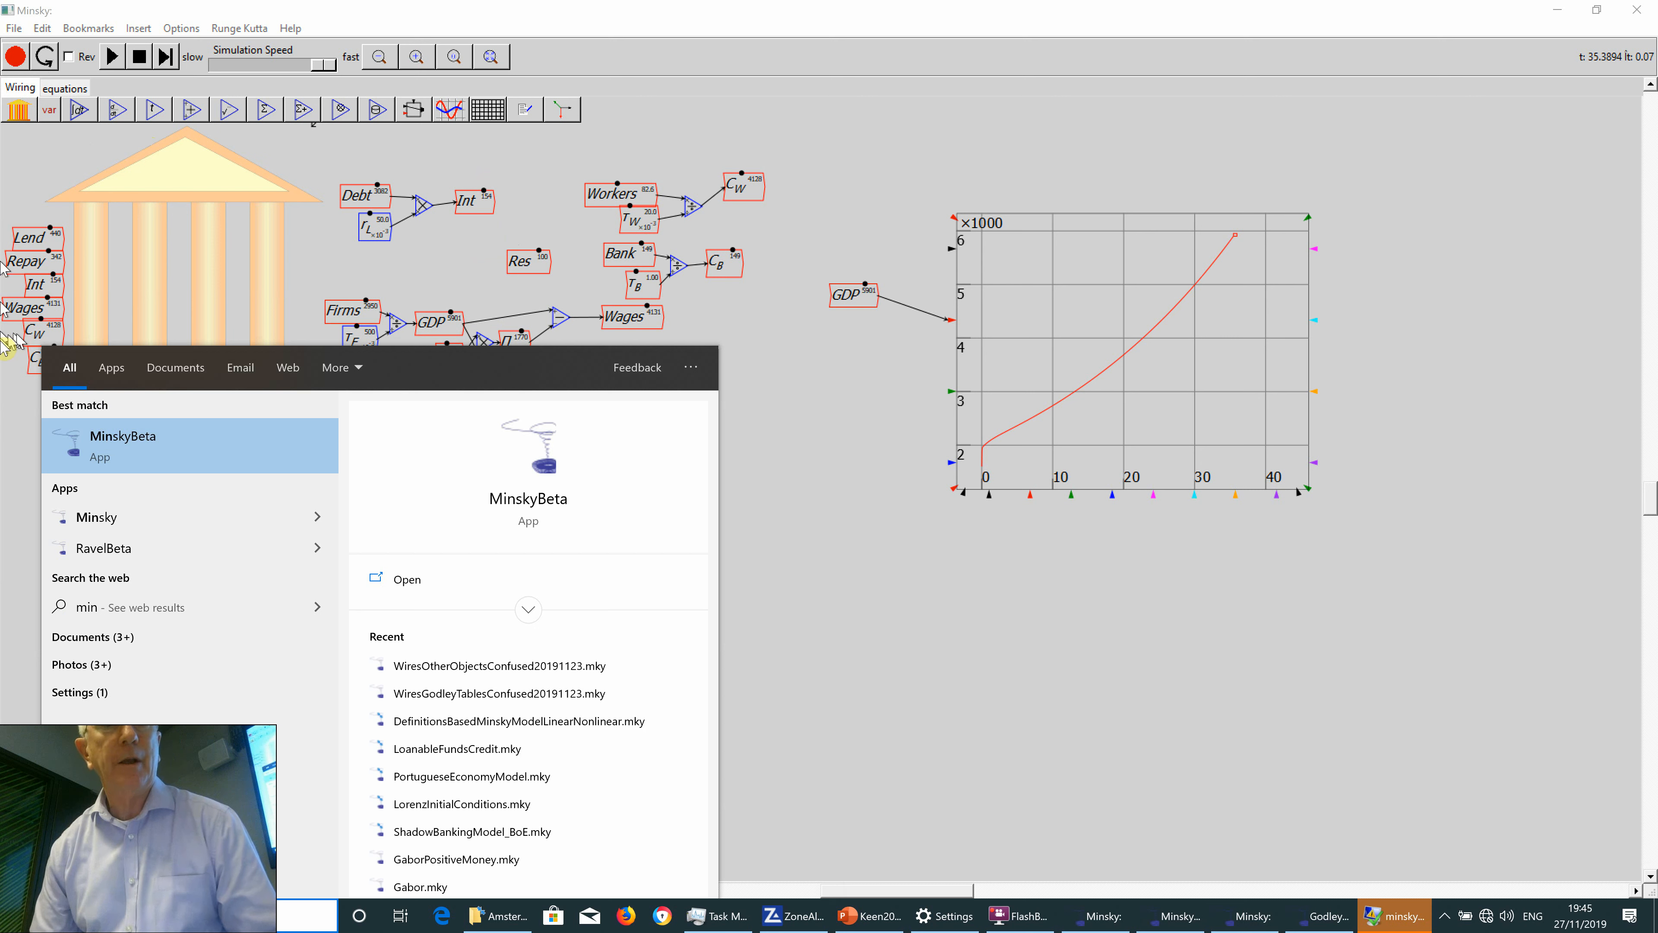
{"action": "left_click", "coordinate": [98, 520]}
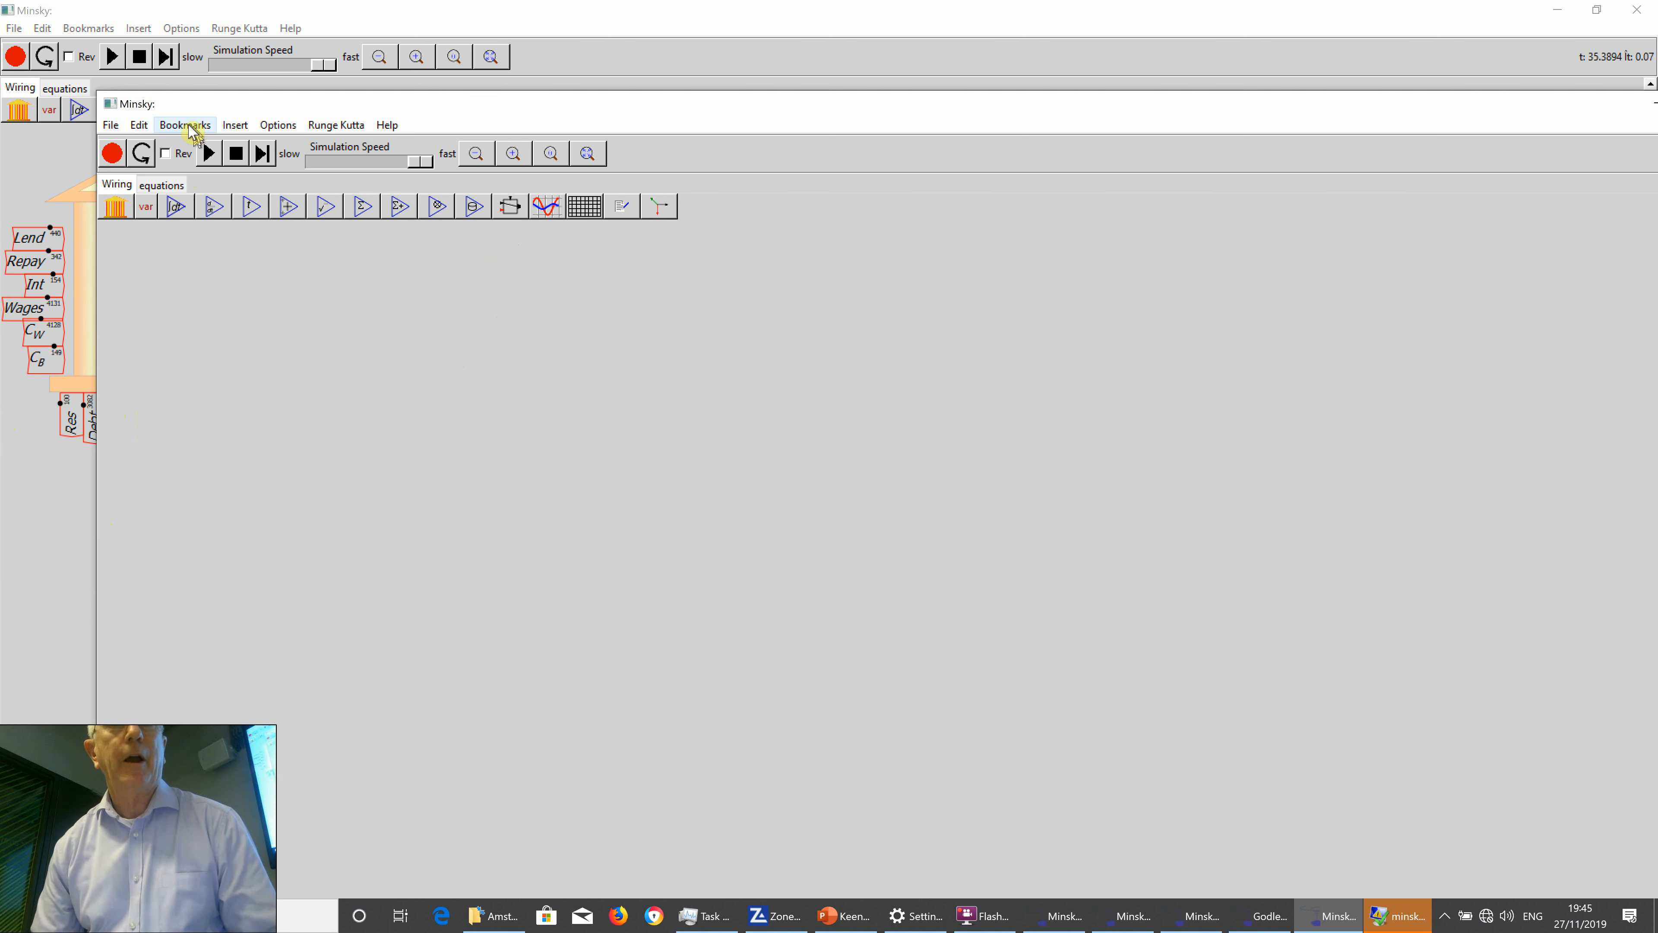
{"action": "double_click", "coordinate": [186, 104]}
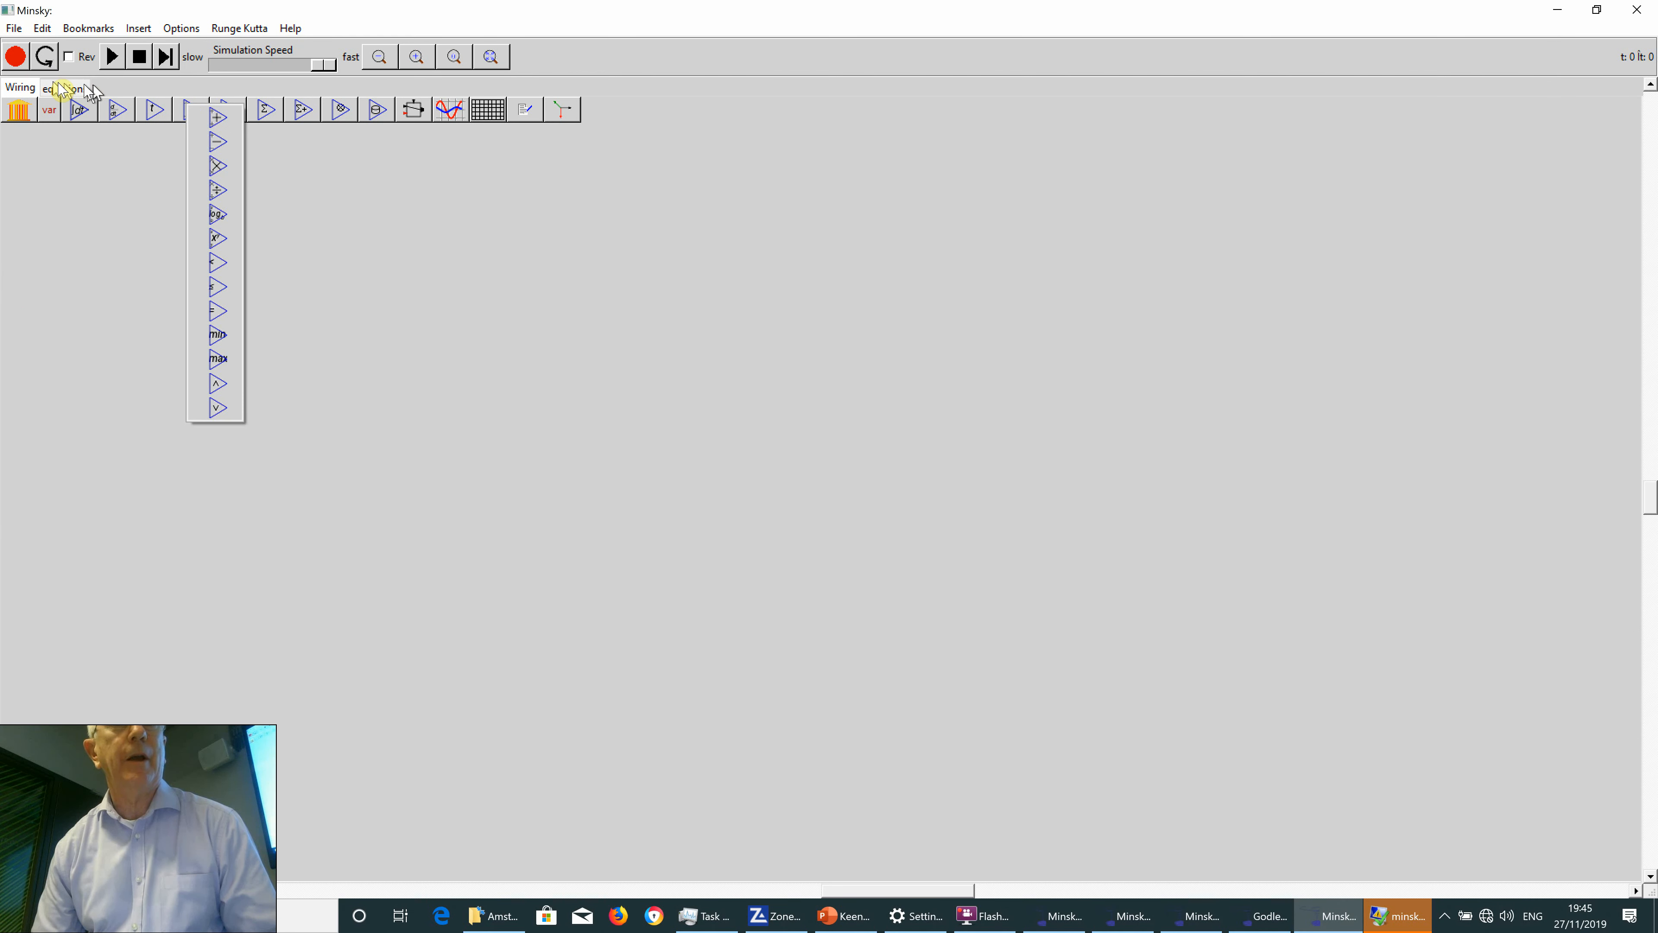
Open the recent file ShadowBankingModel_BoE.mky and fit the whole model in view.
{"action": "left_click", "coordinate": [14, 28]}
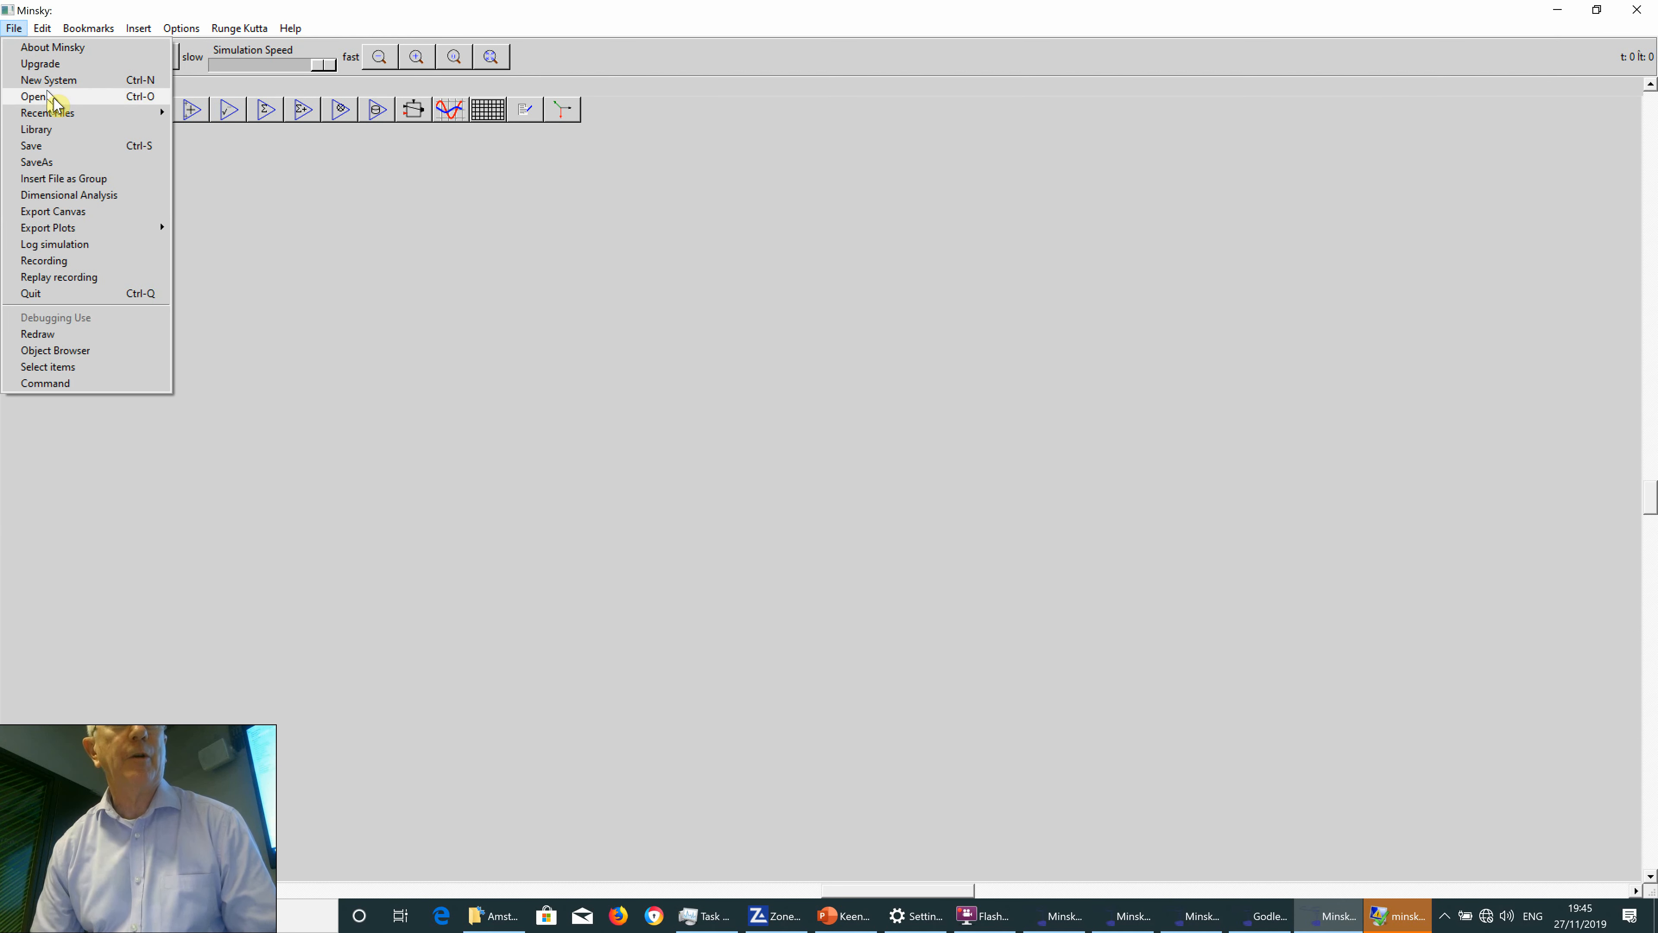
{"action": "mouse_move", "coordinate": [63, 112]}
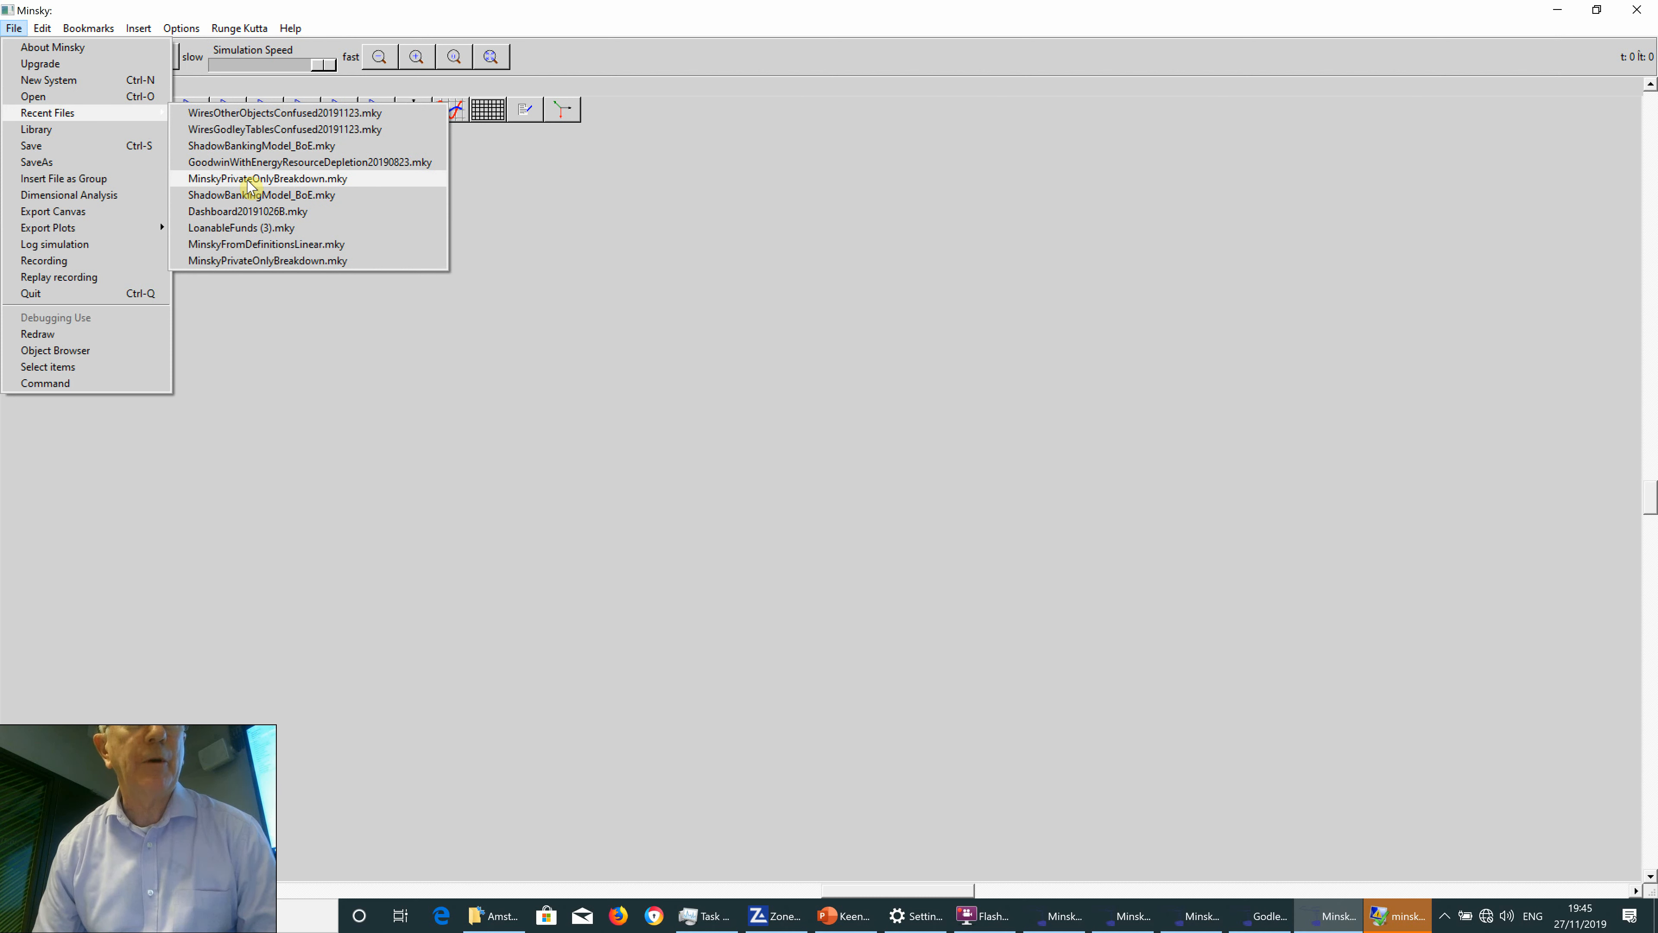
{"action": "left_click", "coordinate": [251, 194]}
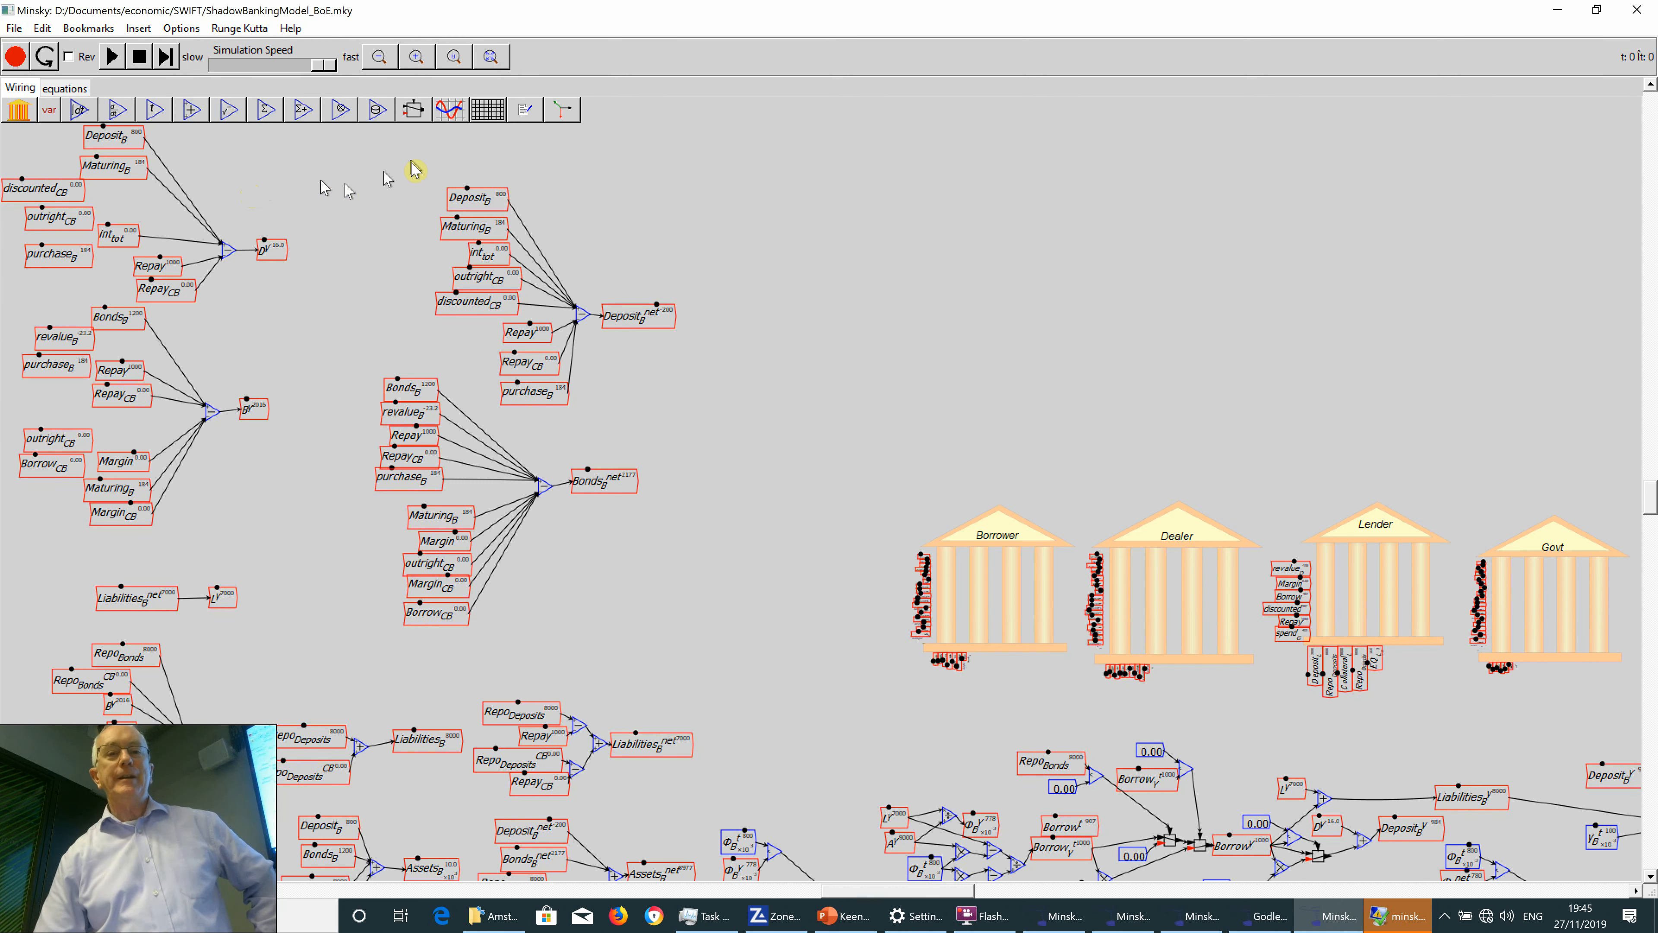
{"action": "left_click", "coordinate": [488, 65]}
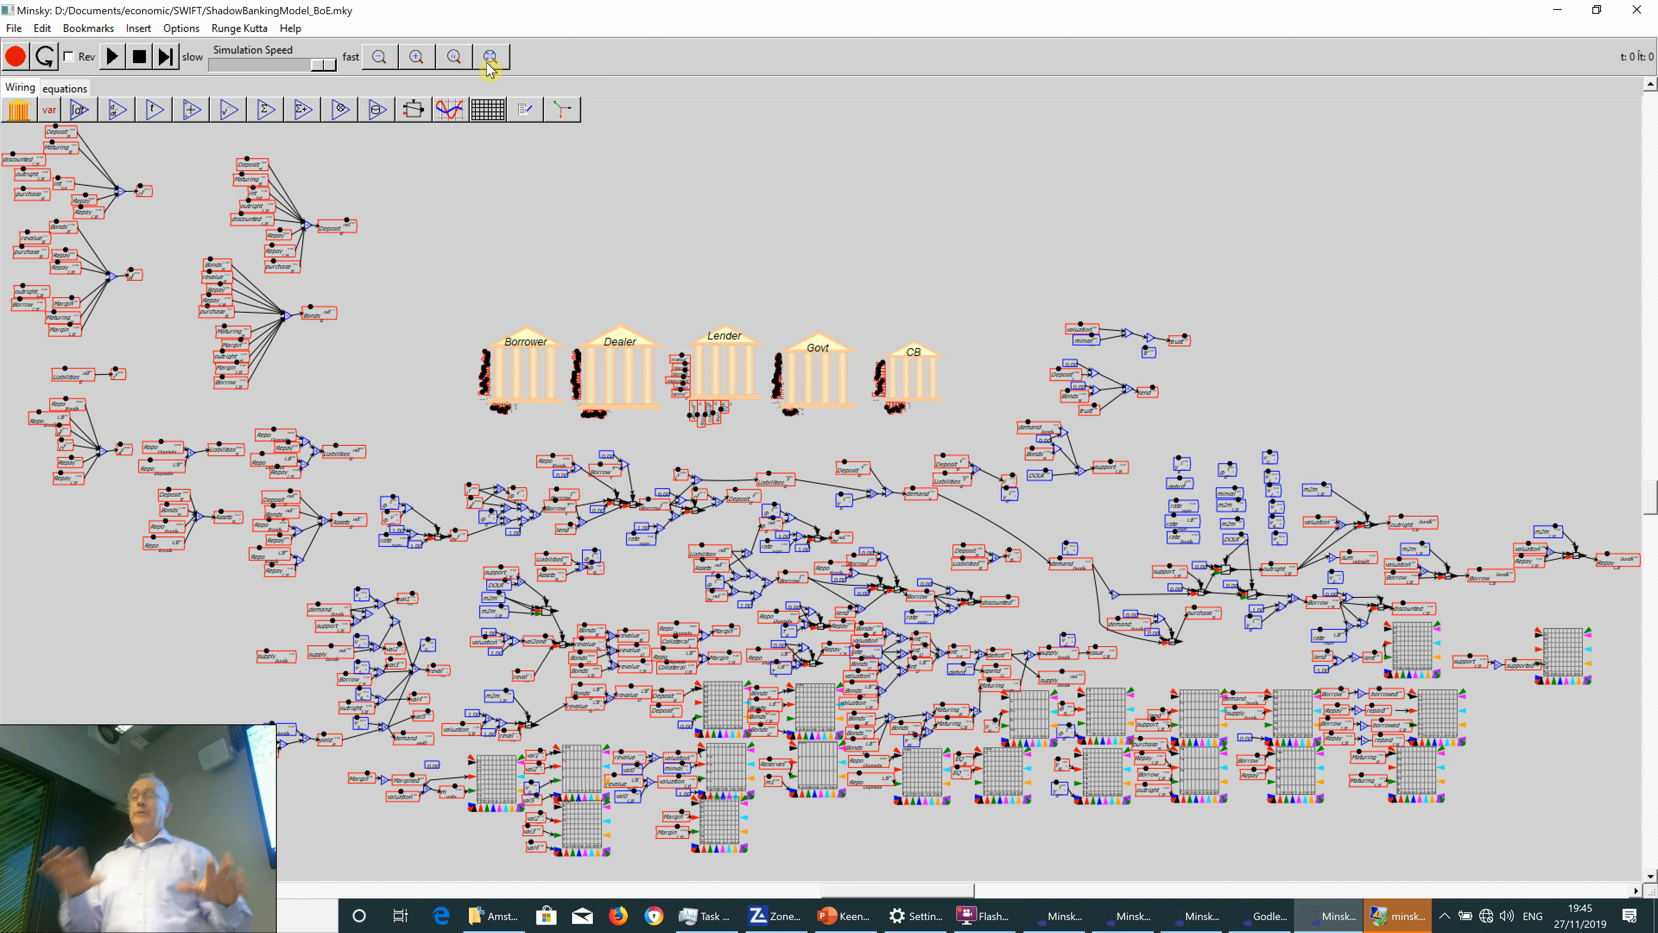
Compare the DoublePendulum.mky model, the new monetary model and ShadowBankingModel_BoE.mky across their open windows.
{"action": "key", "text": "alt+Tab"}
{"action": "key", "text": "alt+Tab"}
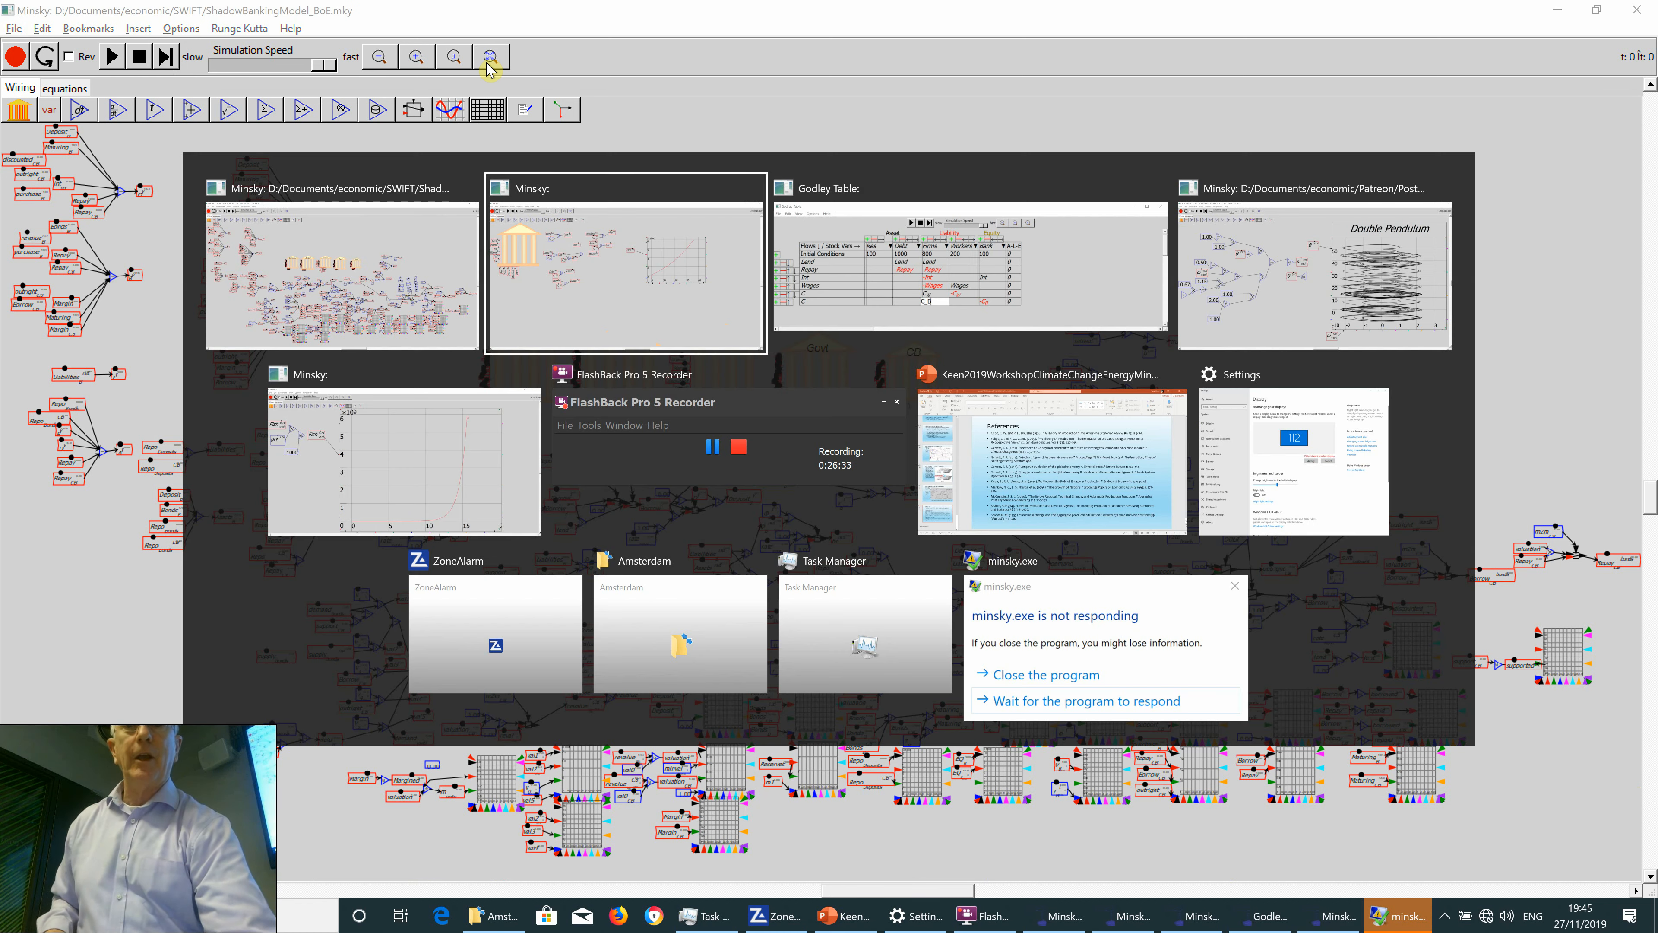
{"action": "key", "text": "alt+Tab"}
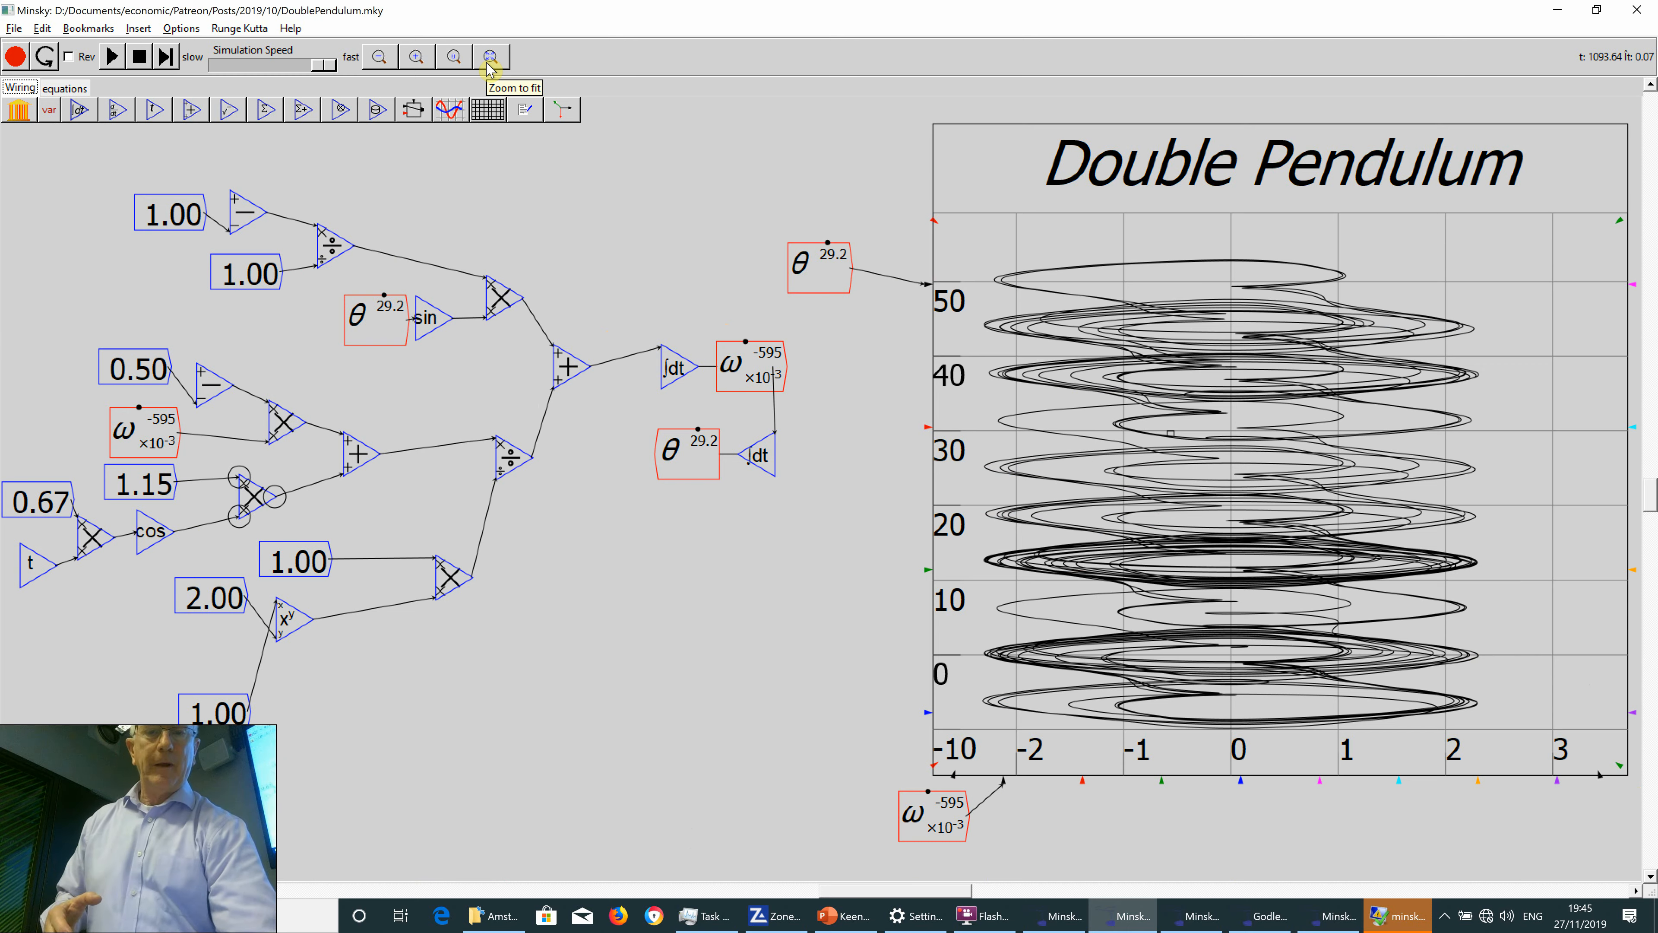
{"action": "key", "text": "alt+Tab"}
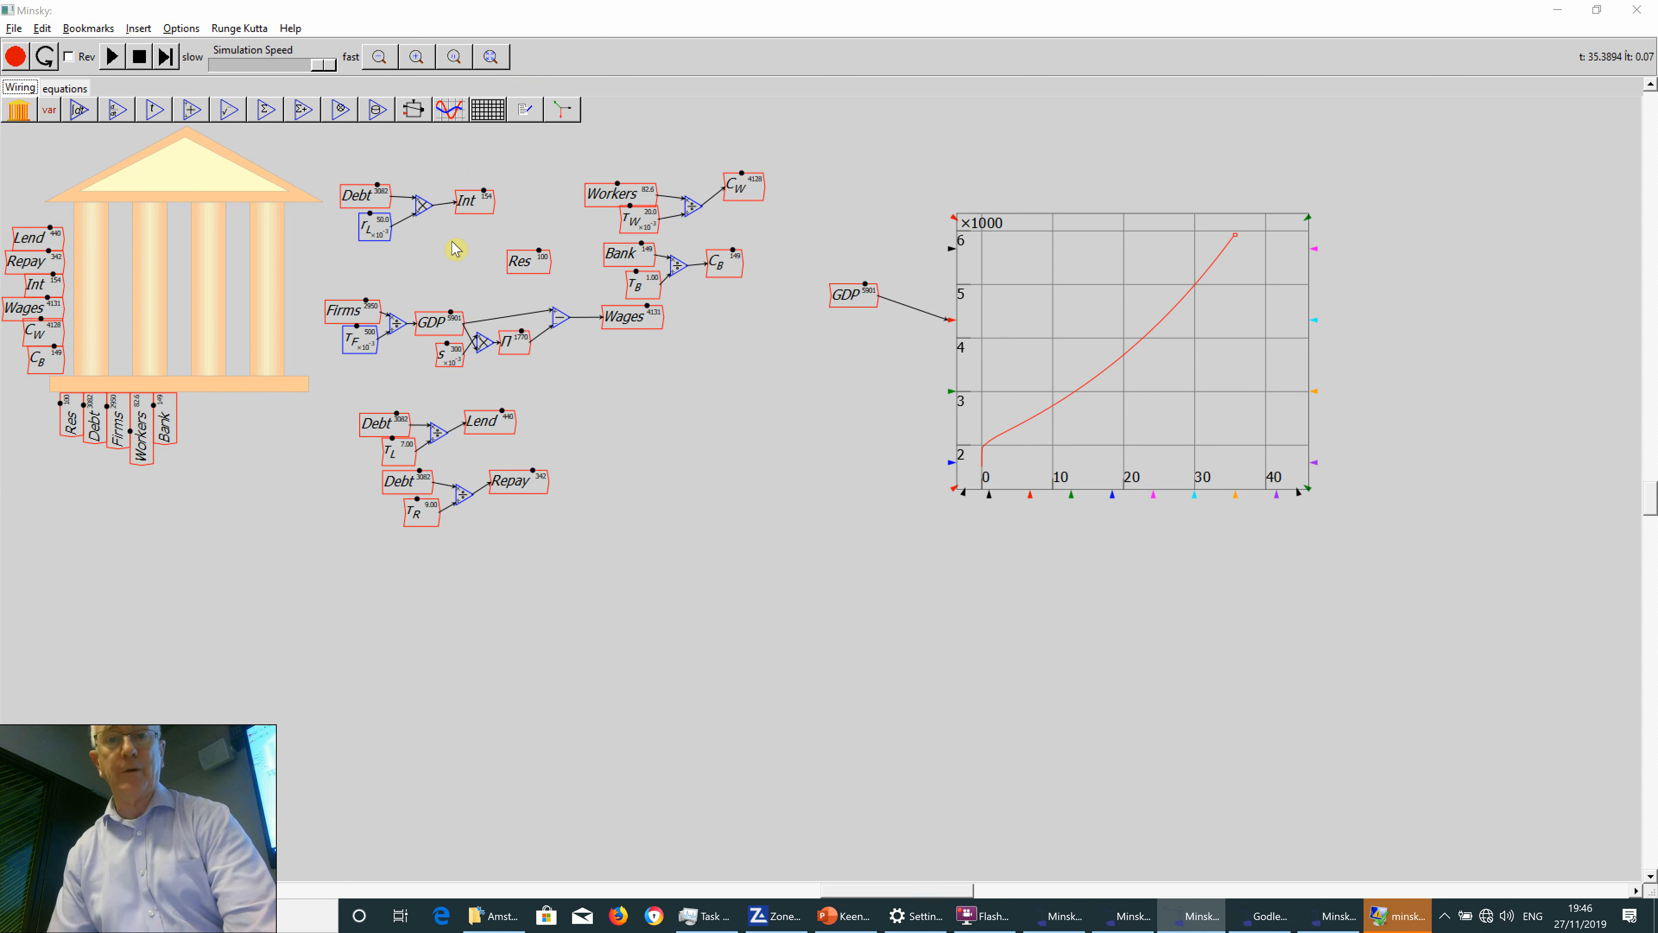
{"action": "key", "text": "alt+Tab"}
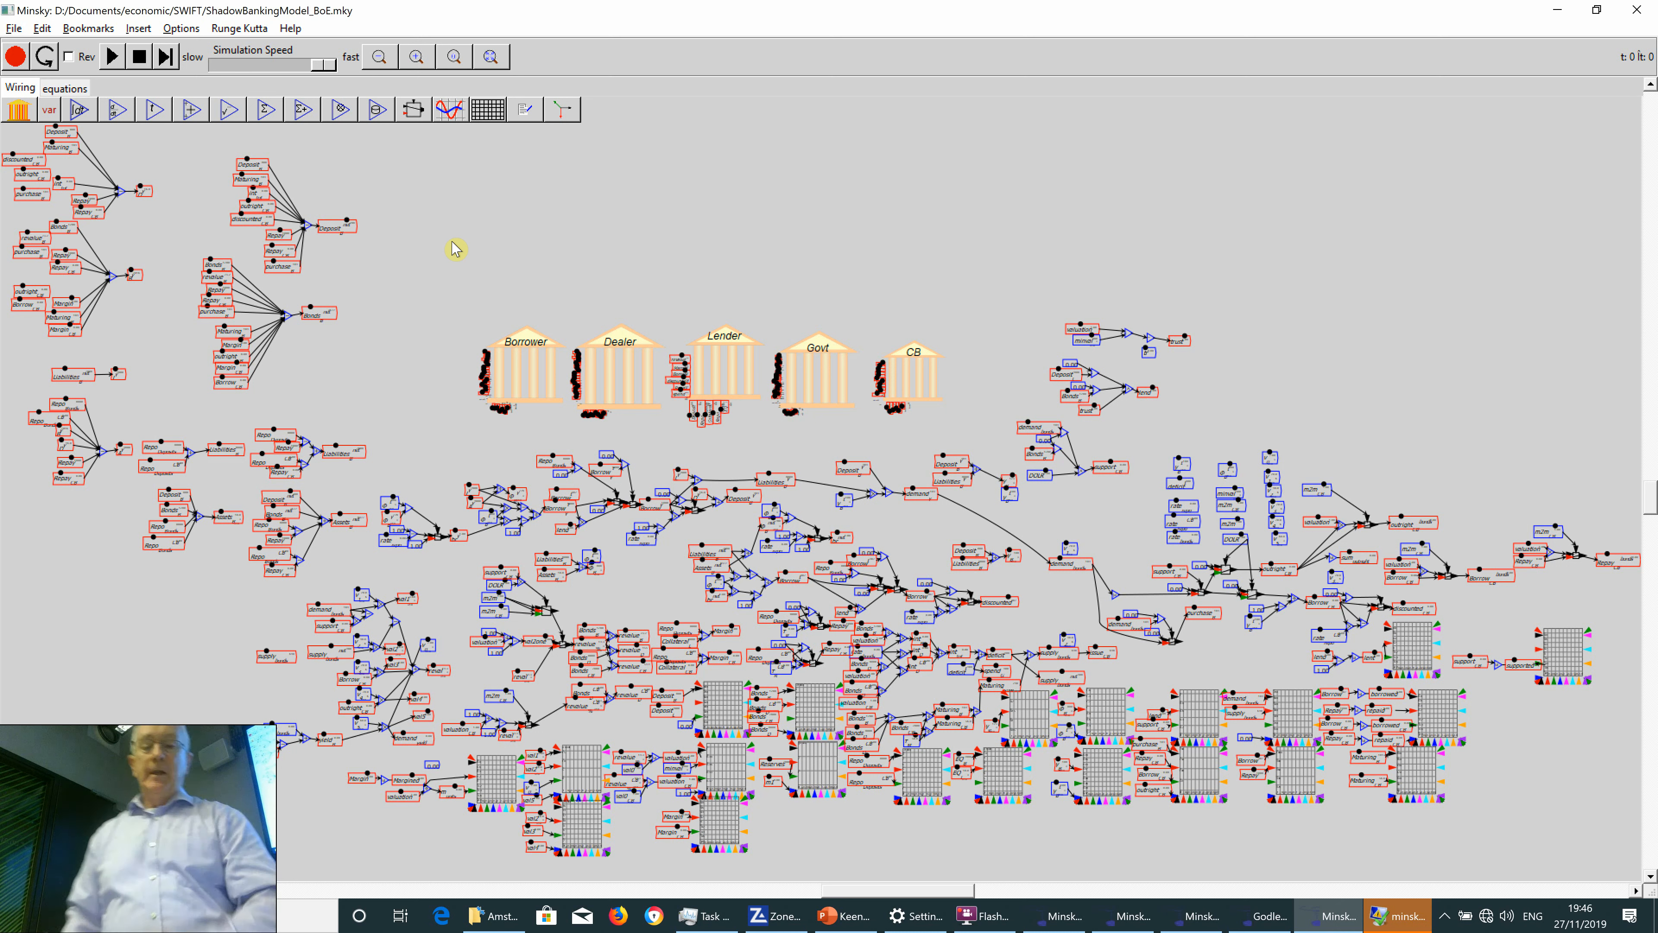
Open the recent file PratasModelPortugal.mky in a new Minsky window and maximize it.
{"action": "key", "text": "super"}
{"action": "type", "text": "m"}
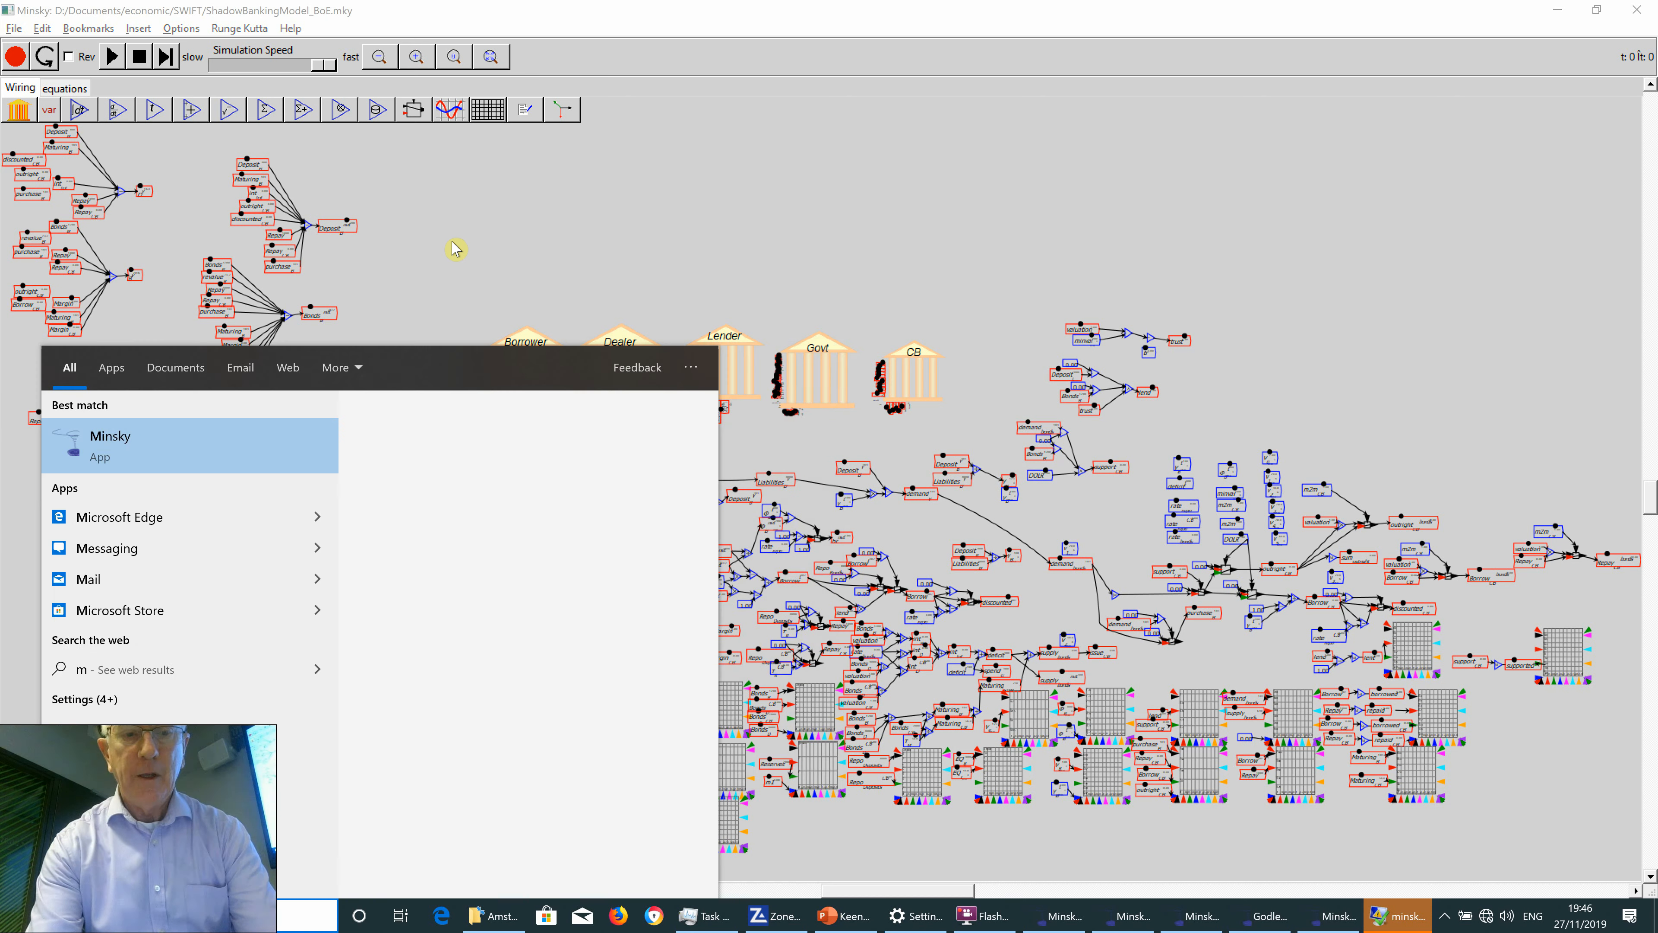
{"action": "type", "text": "in"}
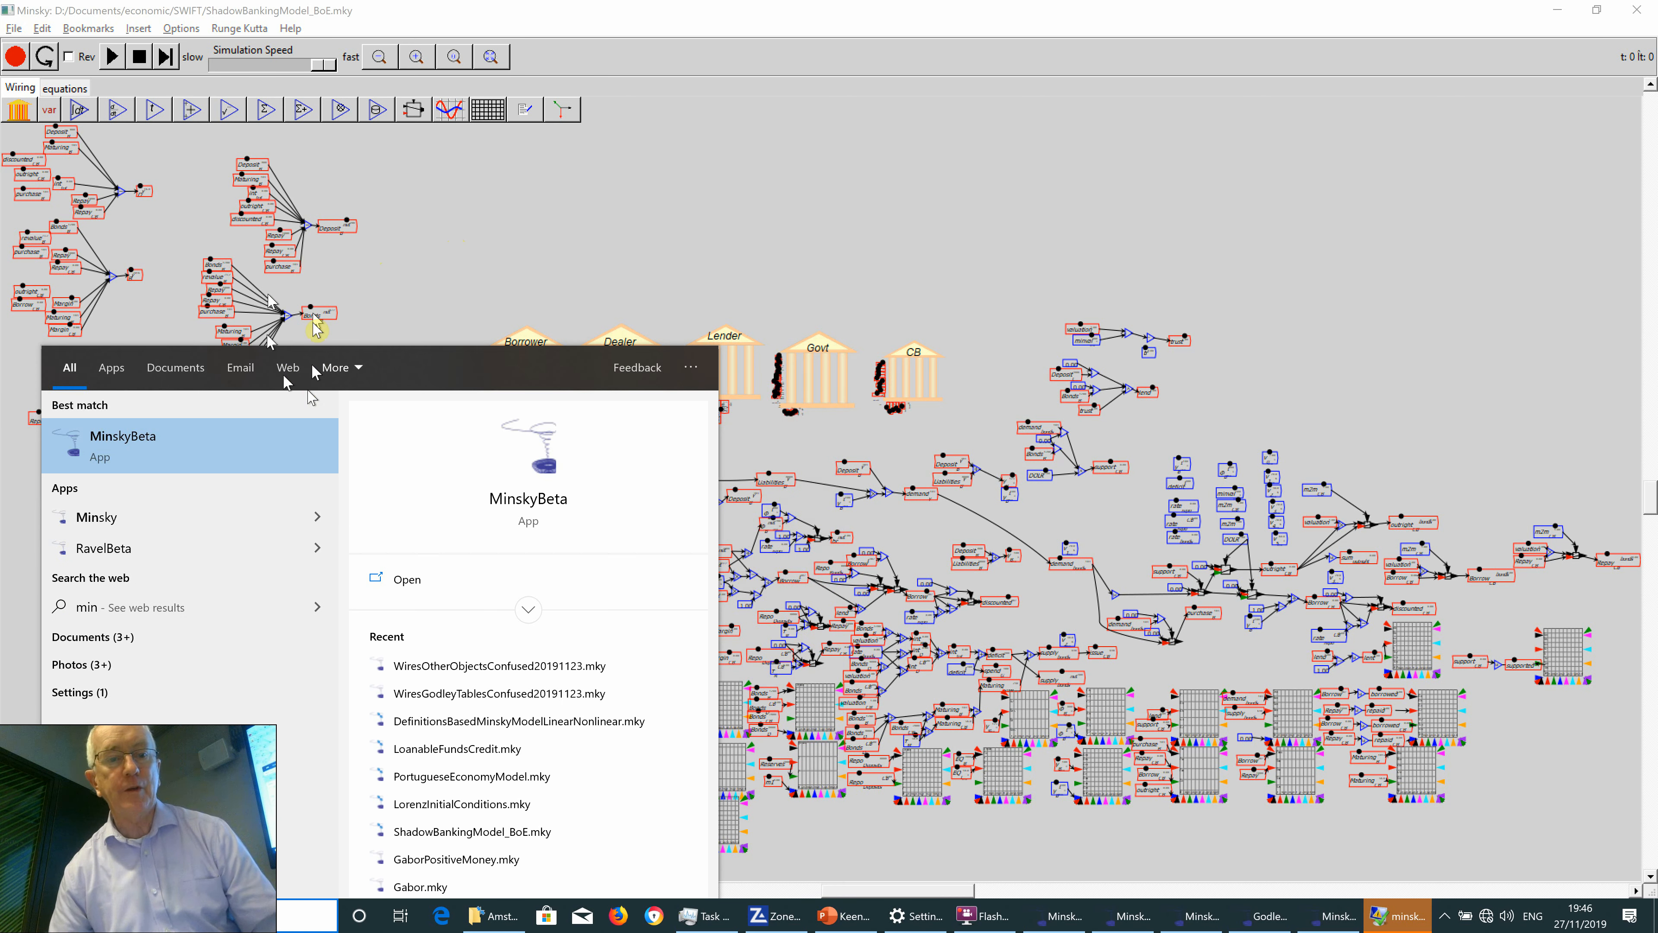
{"action": "left_click", "coordinate": [316, 517]}
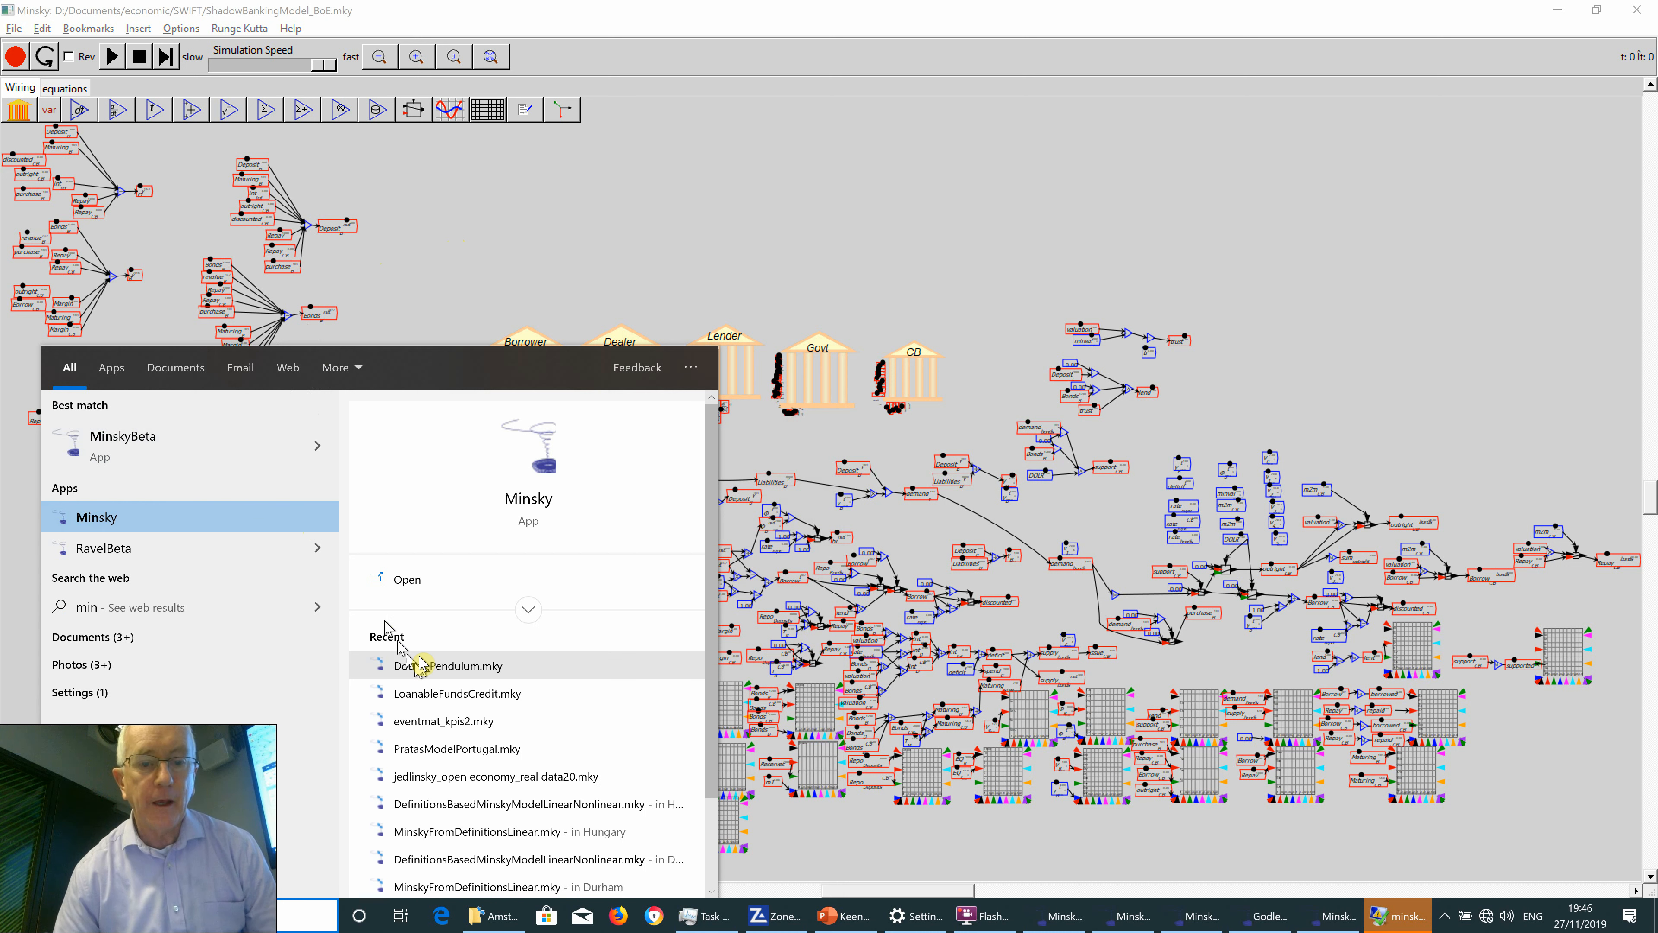
{"action": "left_click", "coordinate": [463, 745]}
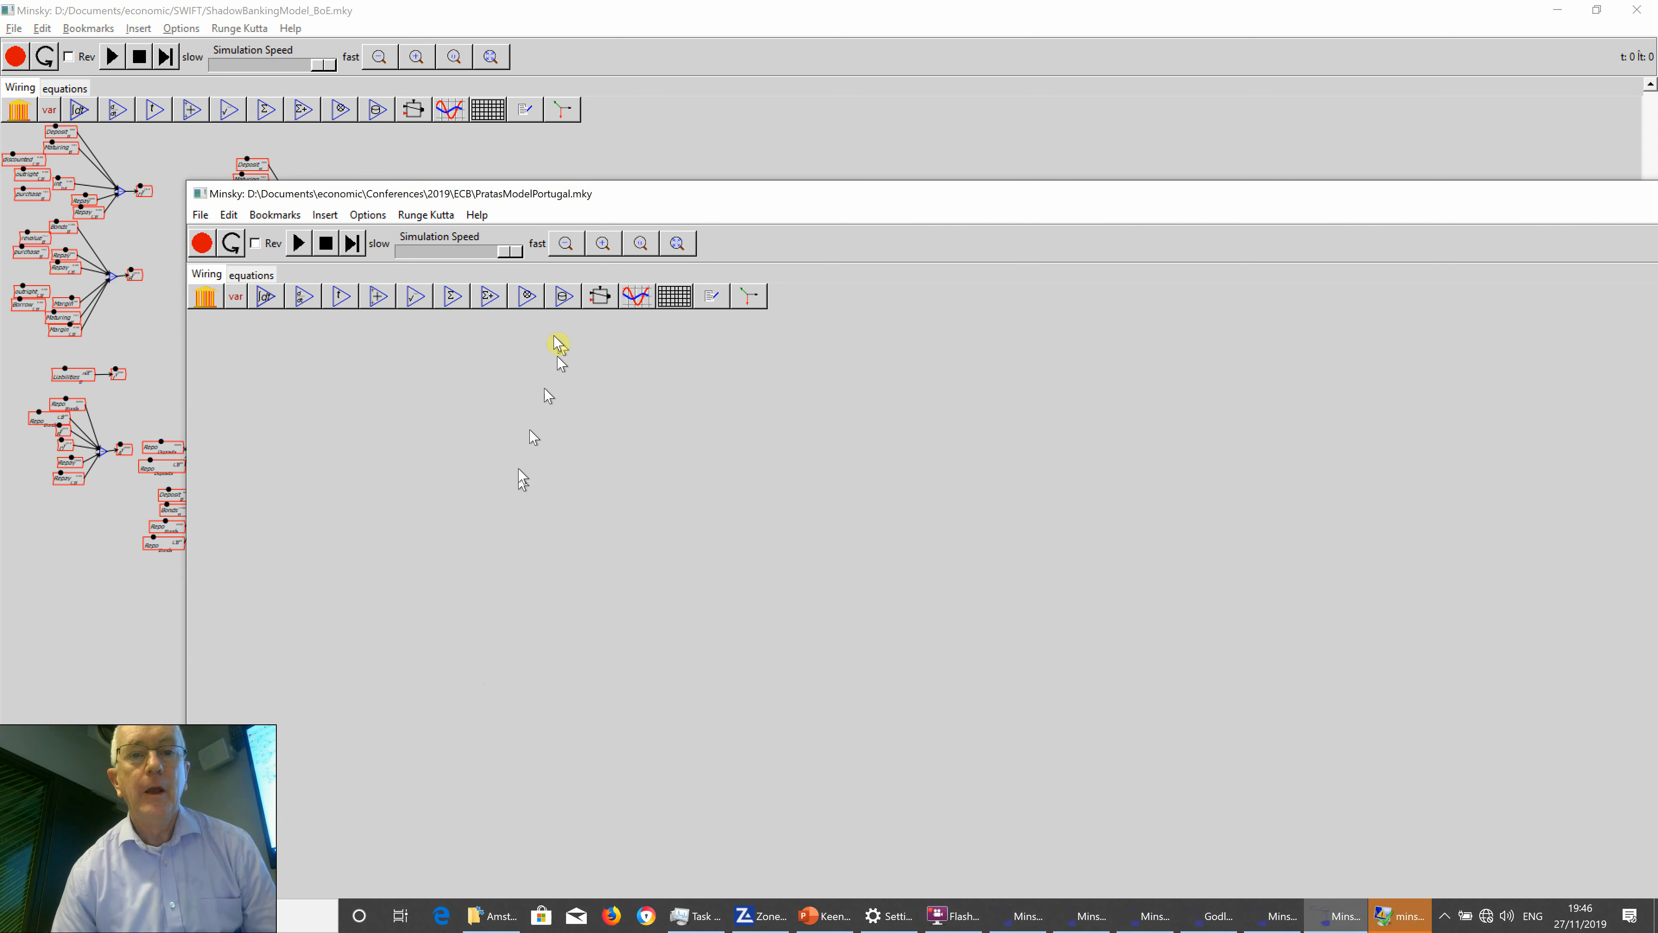
{"action": "double_click", "coordinate": [556, 204]}
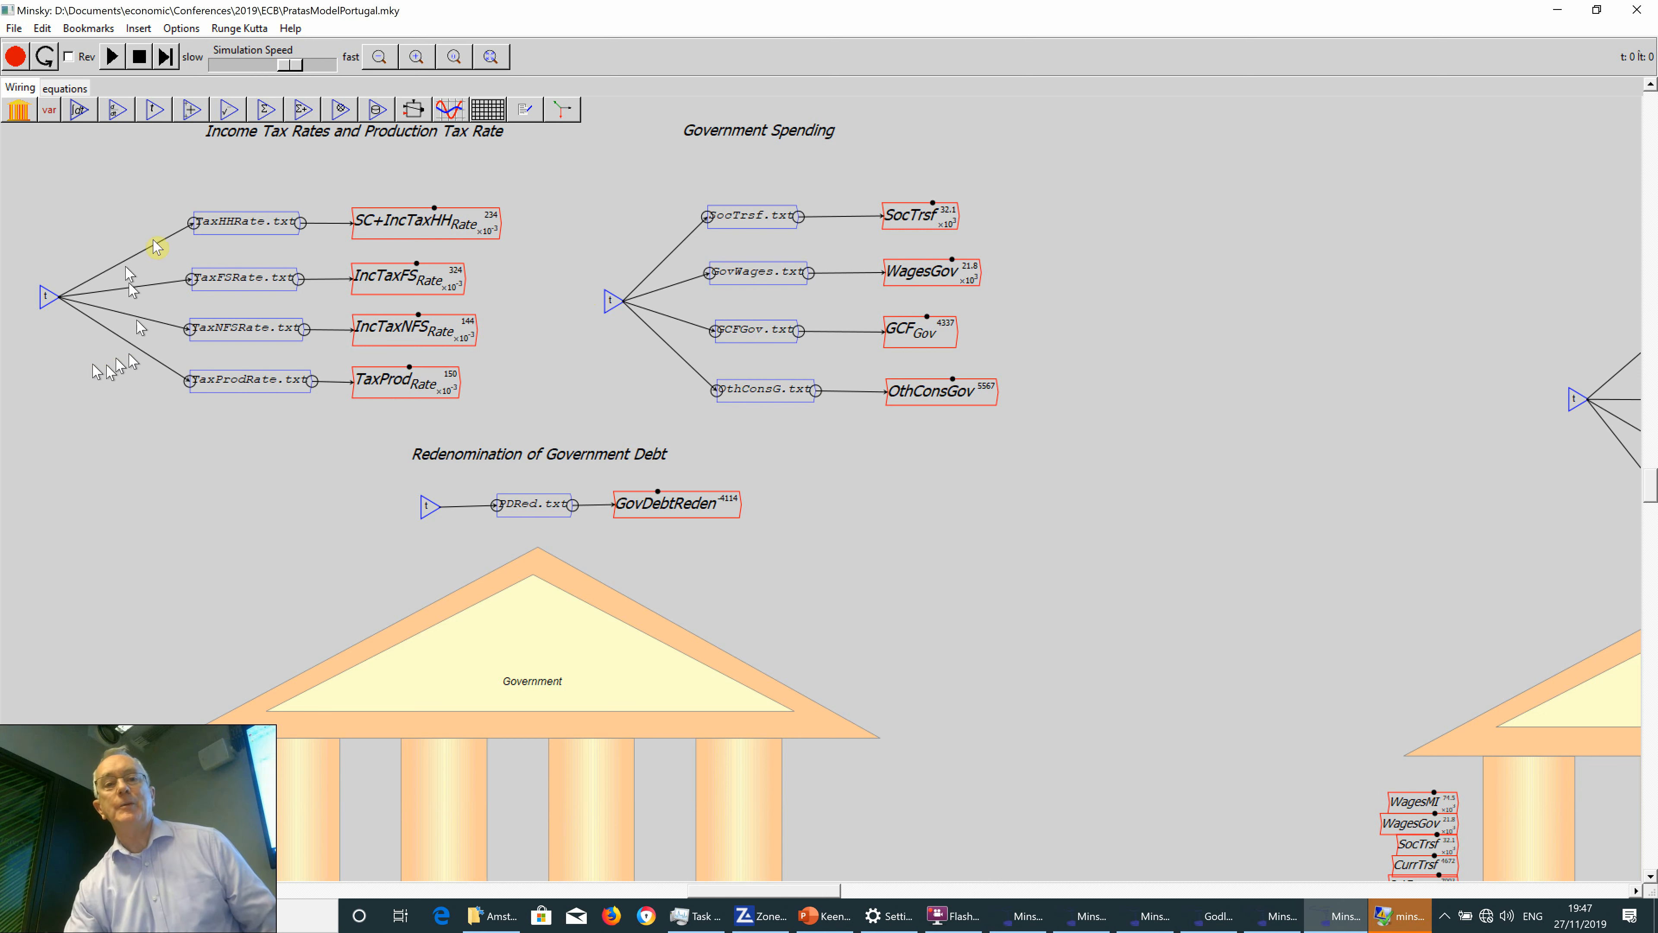
Examine the whole Portugal model and the Imports equation under the Non-Financial Sector, ending with the full model in view.
{"action": "left_click", "coordinate": [490, 57]}
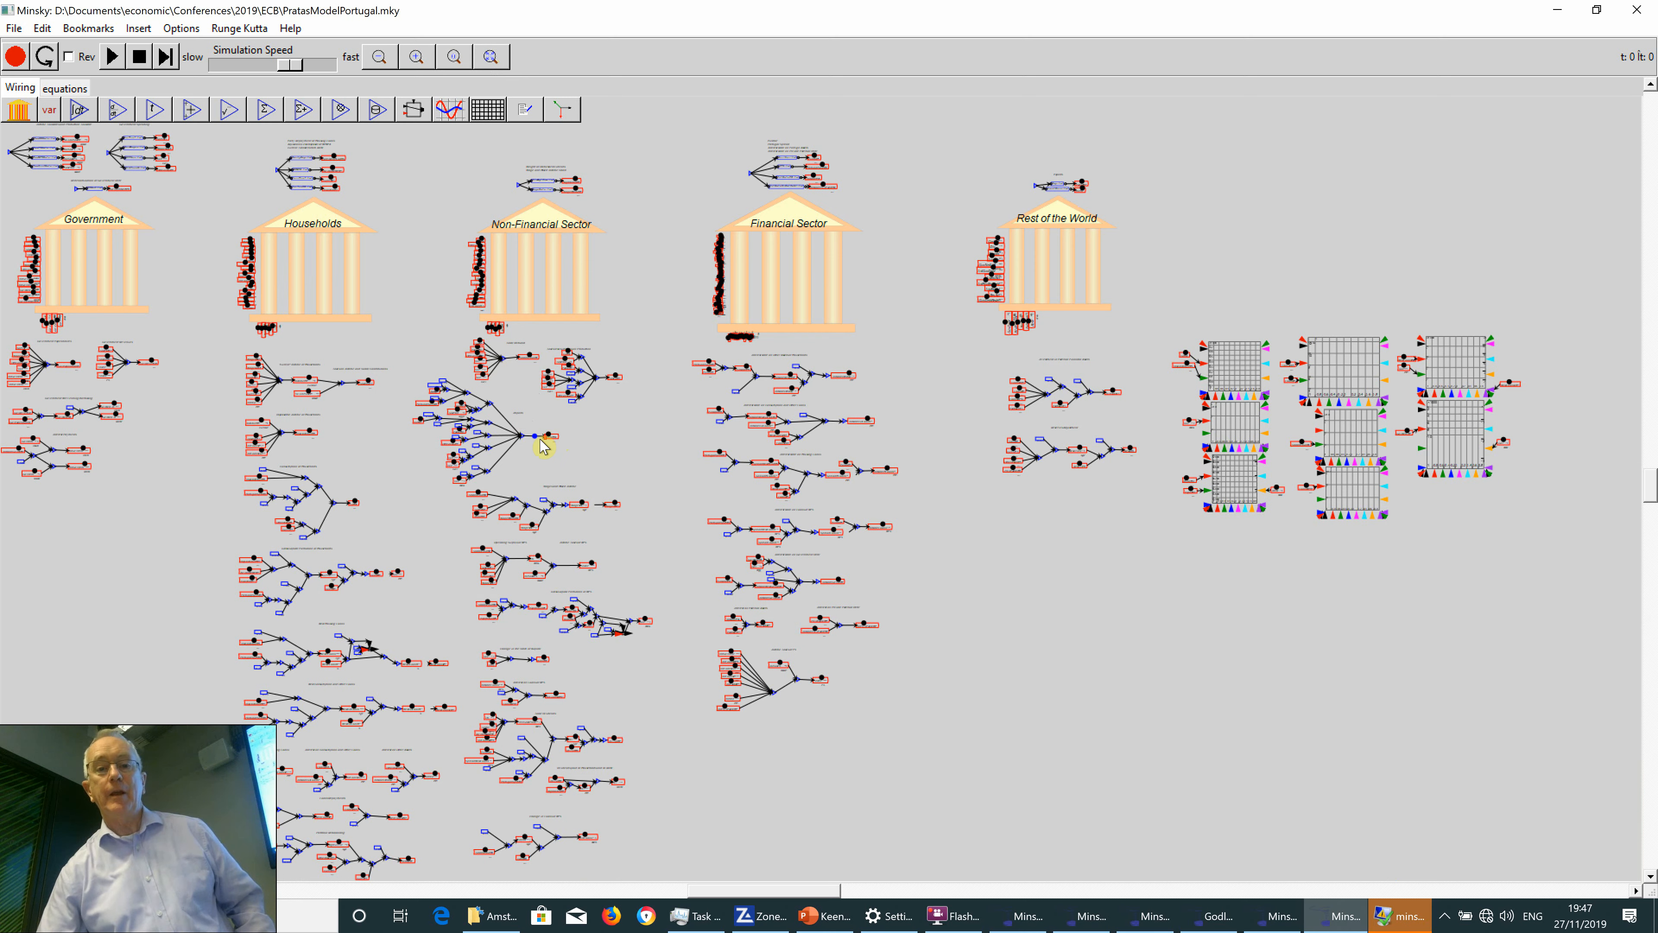
{"action": "scroll", "coordinate": [541, 447], "scroll_direction": "up", "scroll_amount": 4}
{"action": "scroll", "coordinate": [578, 438], "scroll_direction": "up", "scroll_amount": 10}
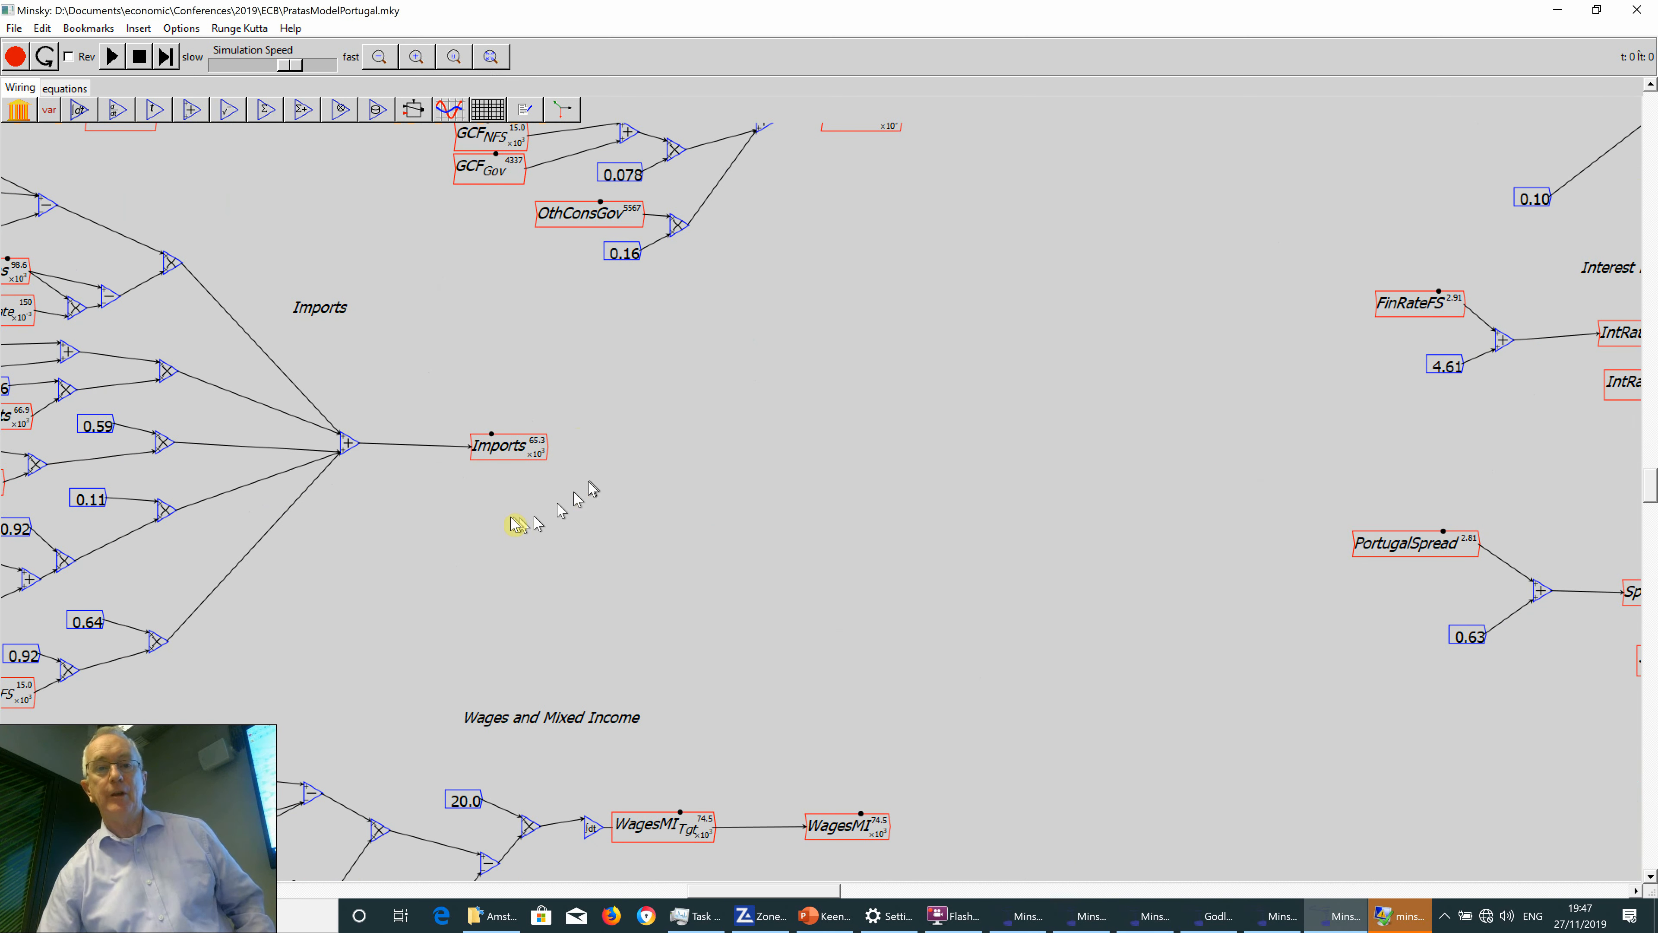
{"action": "left_click_drag", "start_coordinate": [495, 542], "coordinate": [992, 574]}
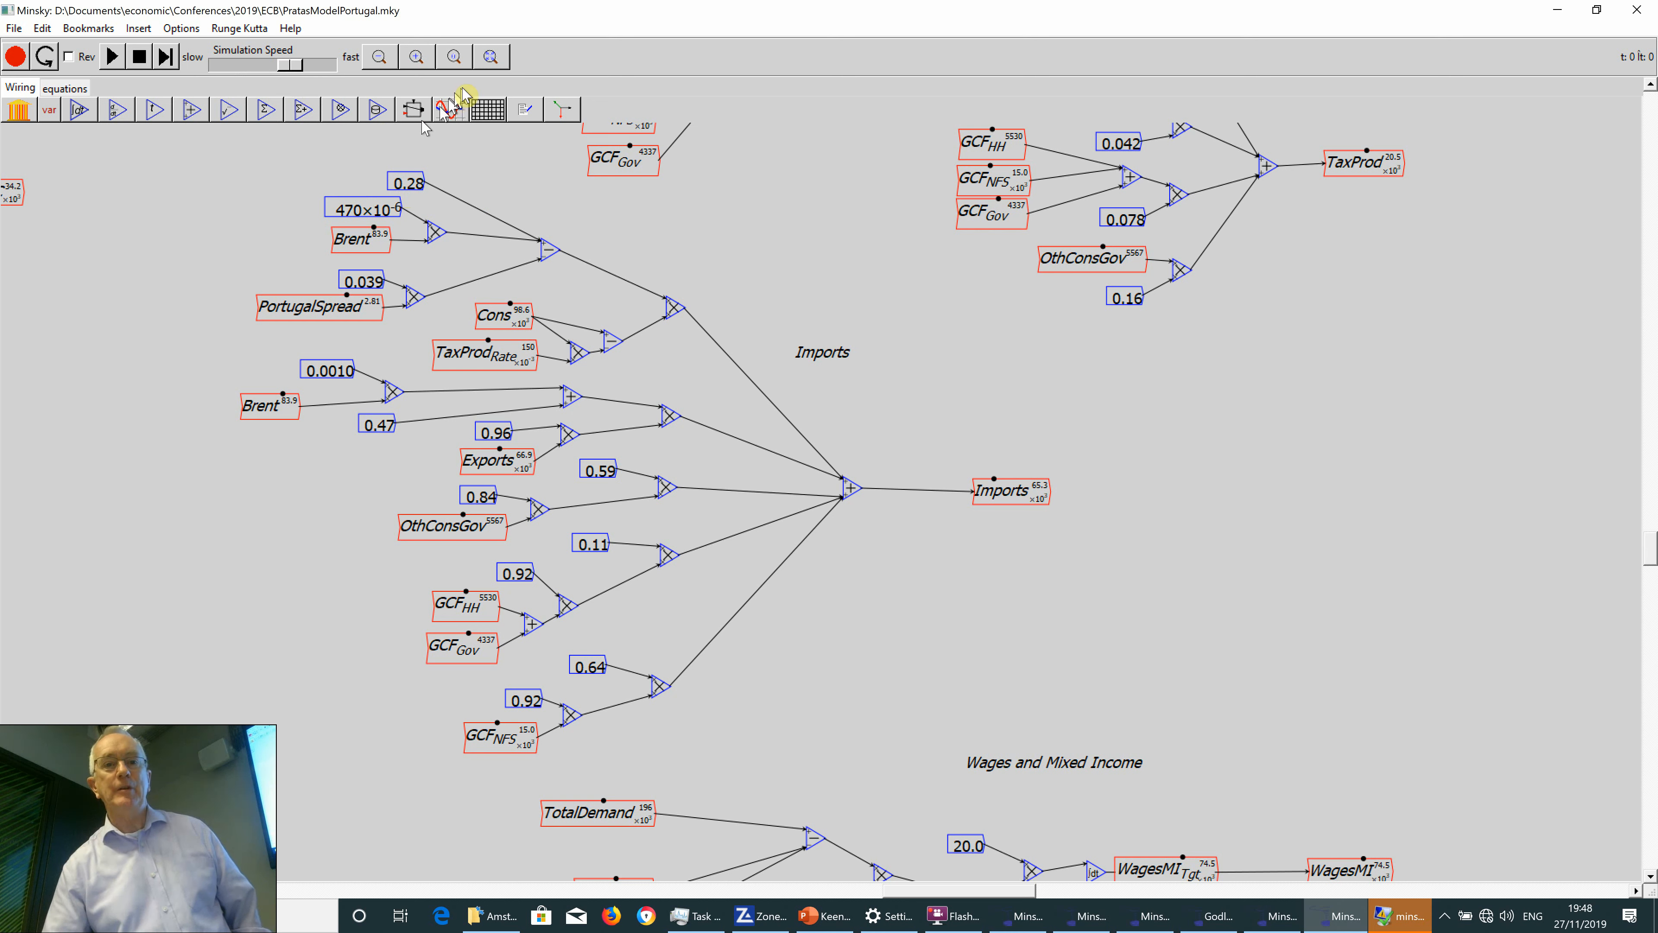
{"action": "left_click", "coordinate": [490, 58]}
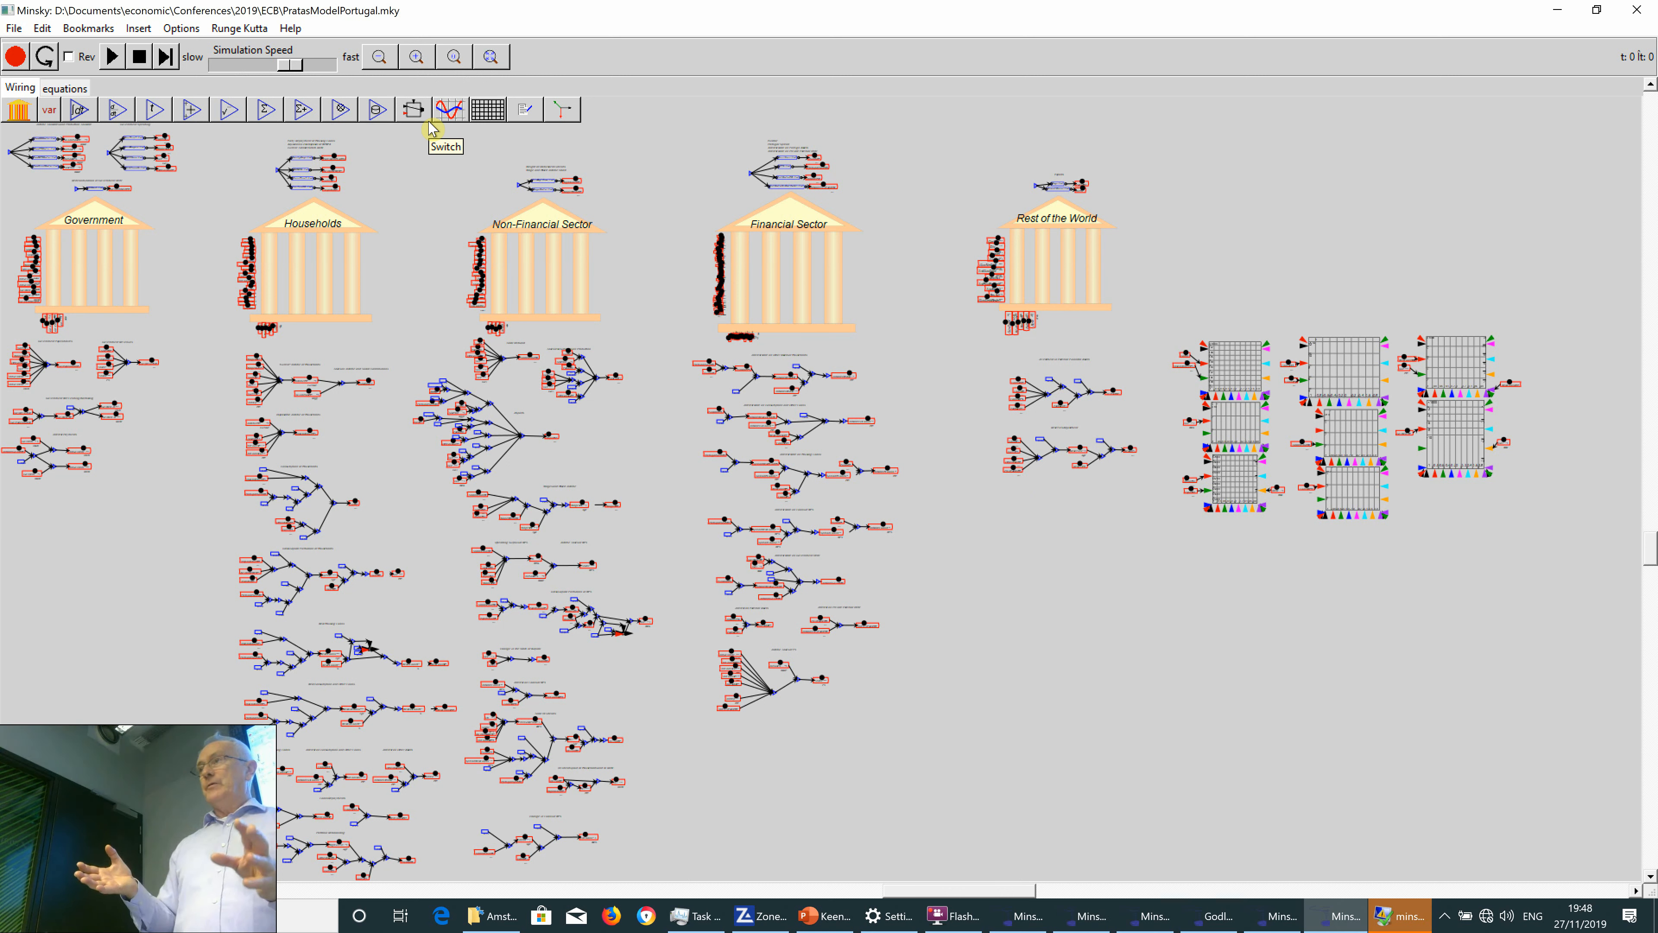
Check the open model windows, return to PratasModelPortugal.mky and go to its Imports bookmark.
{"action": "key", "text": "alt+Tab"}
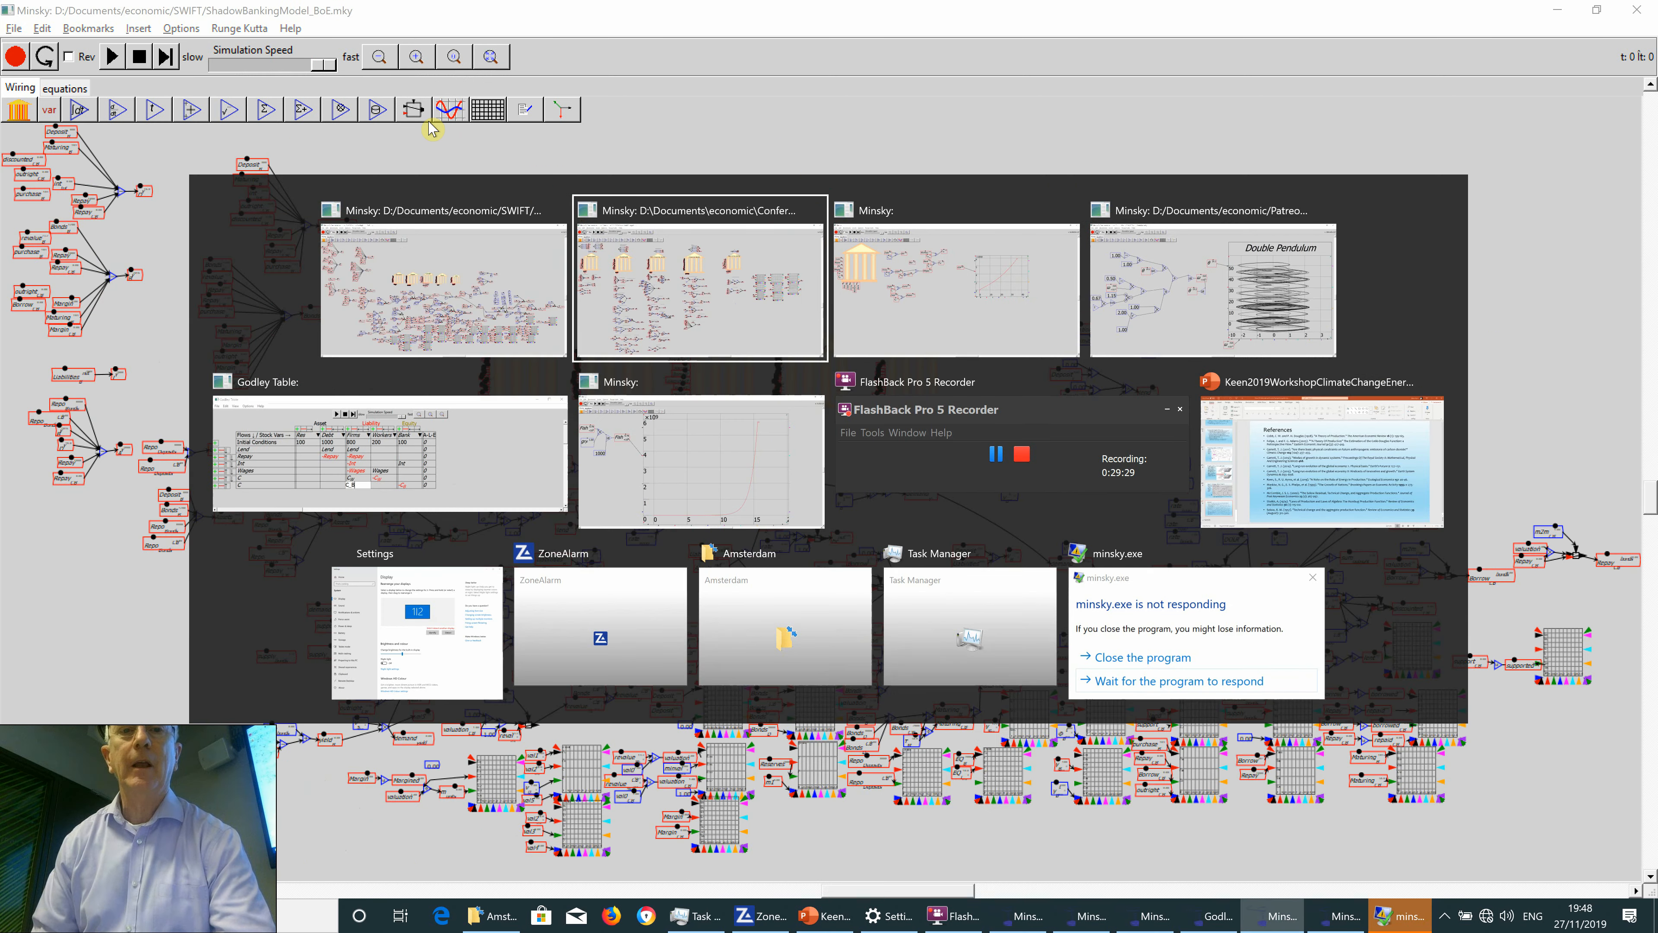
{"action": "key", "text": "alt+Tab"}
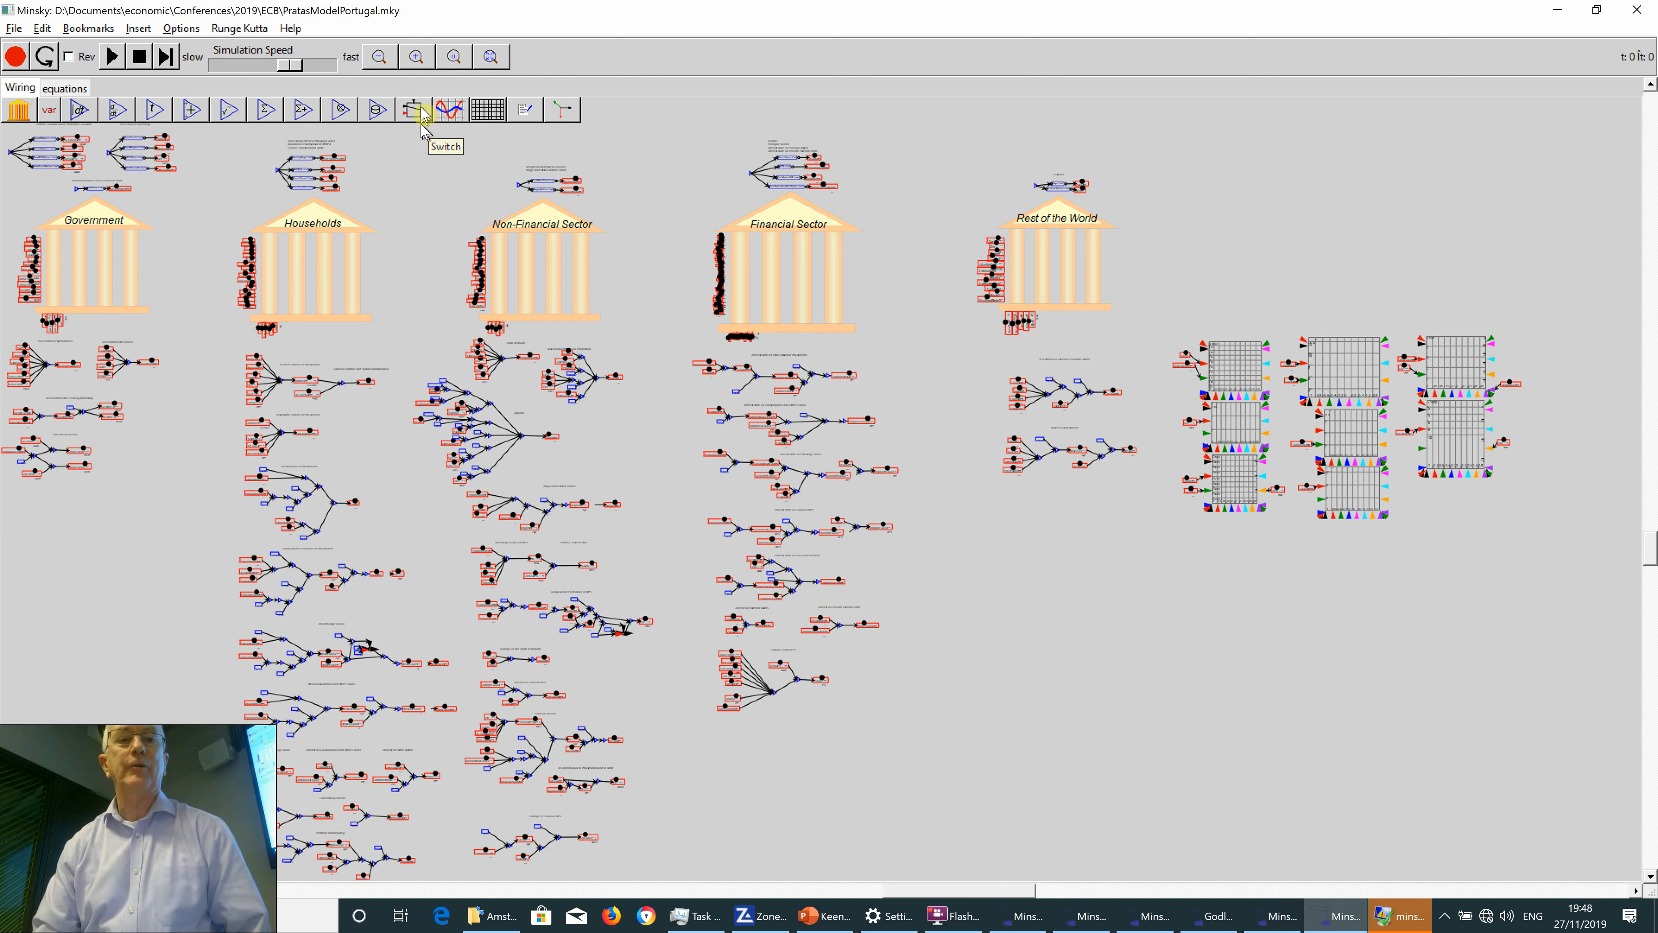
{"action": "left_click", "coordinate": [88, 28]}
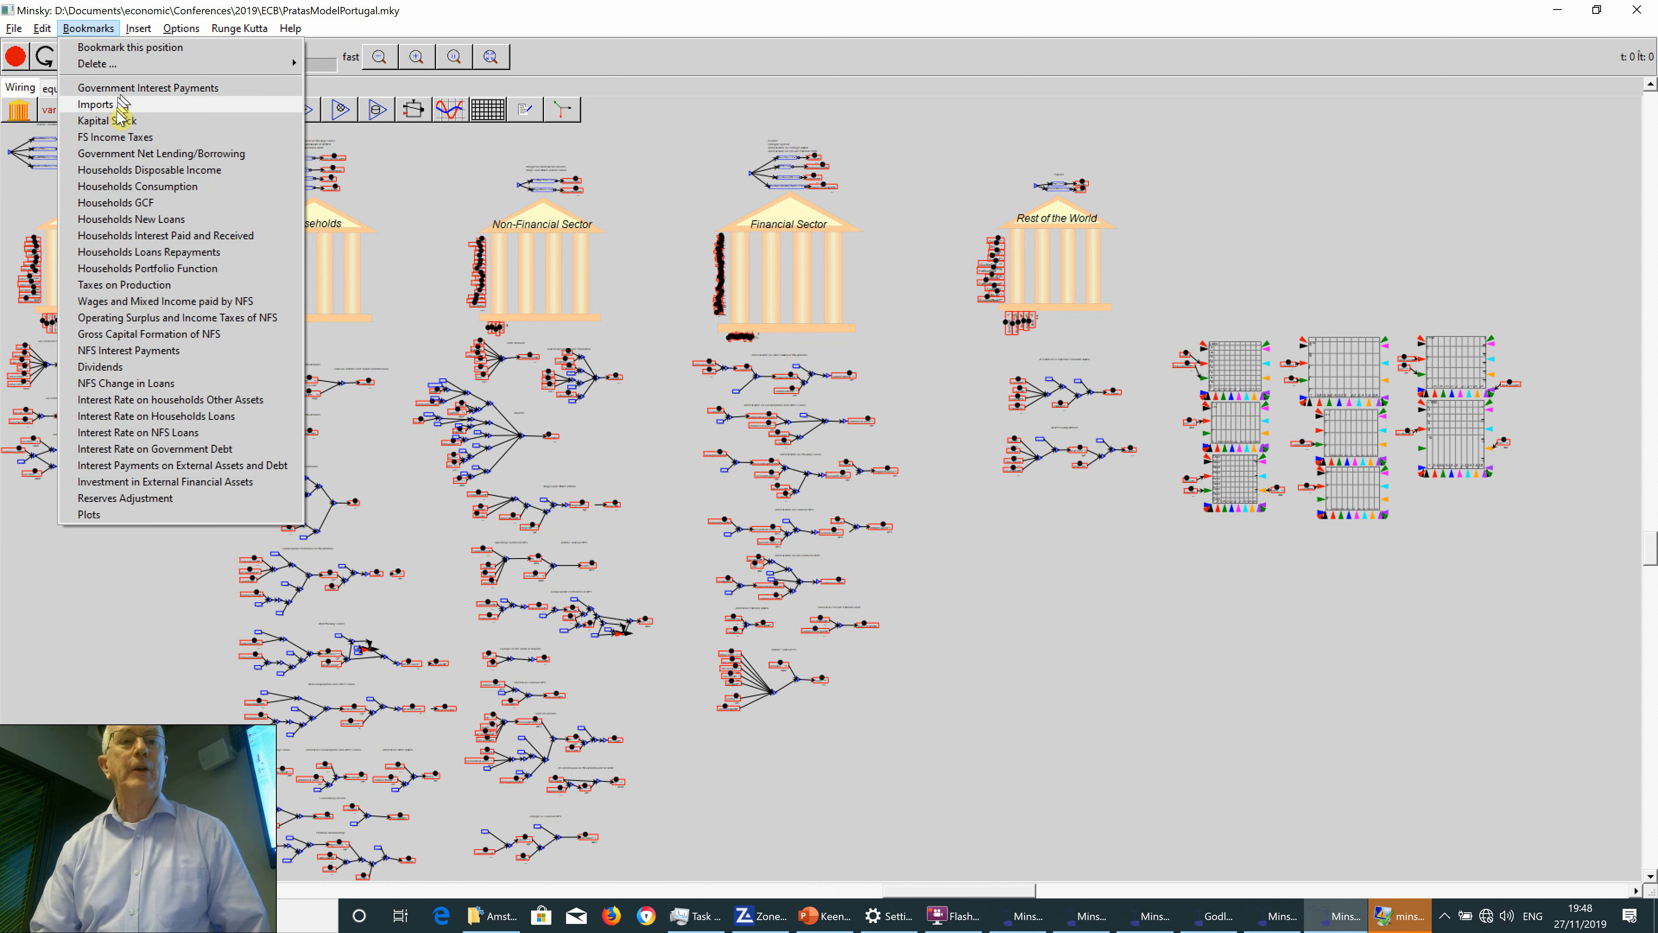
{"action": "left_click", "coordinate": [98, 104]}
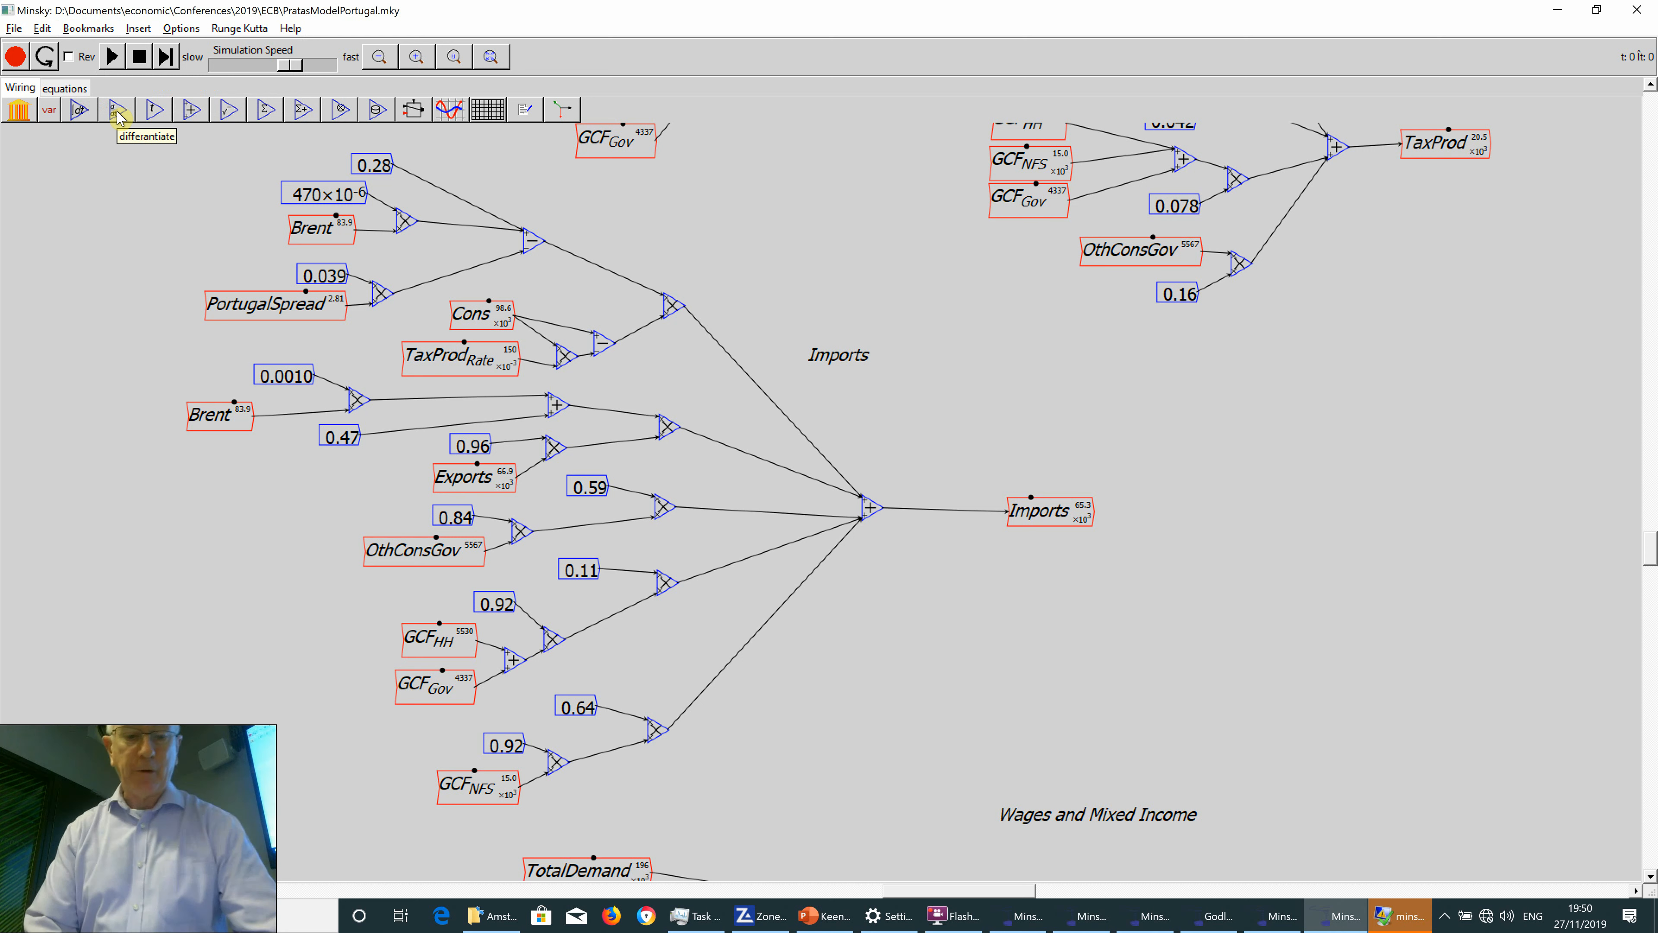
Launch a new, empty Minsky window and maximize it.
{"action": "key", "text": "super"}
{"action": "type", "text": "min"}
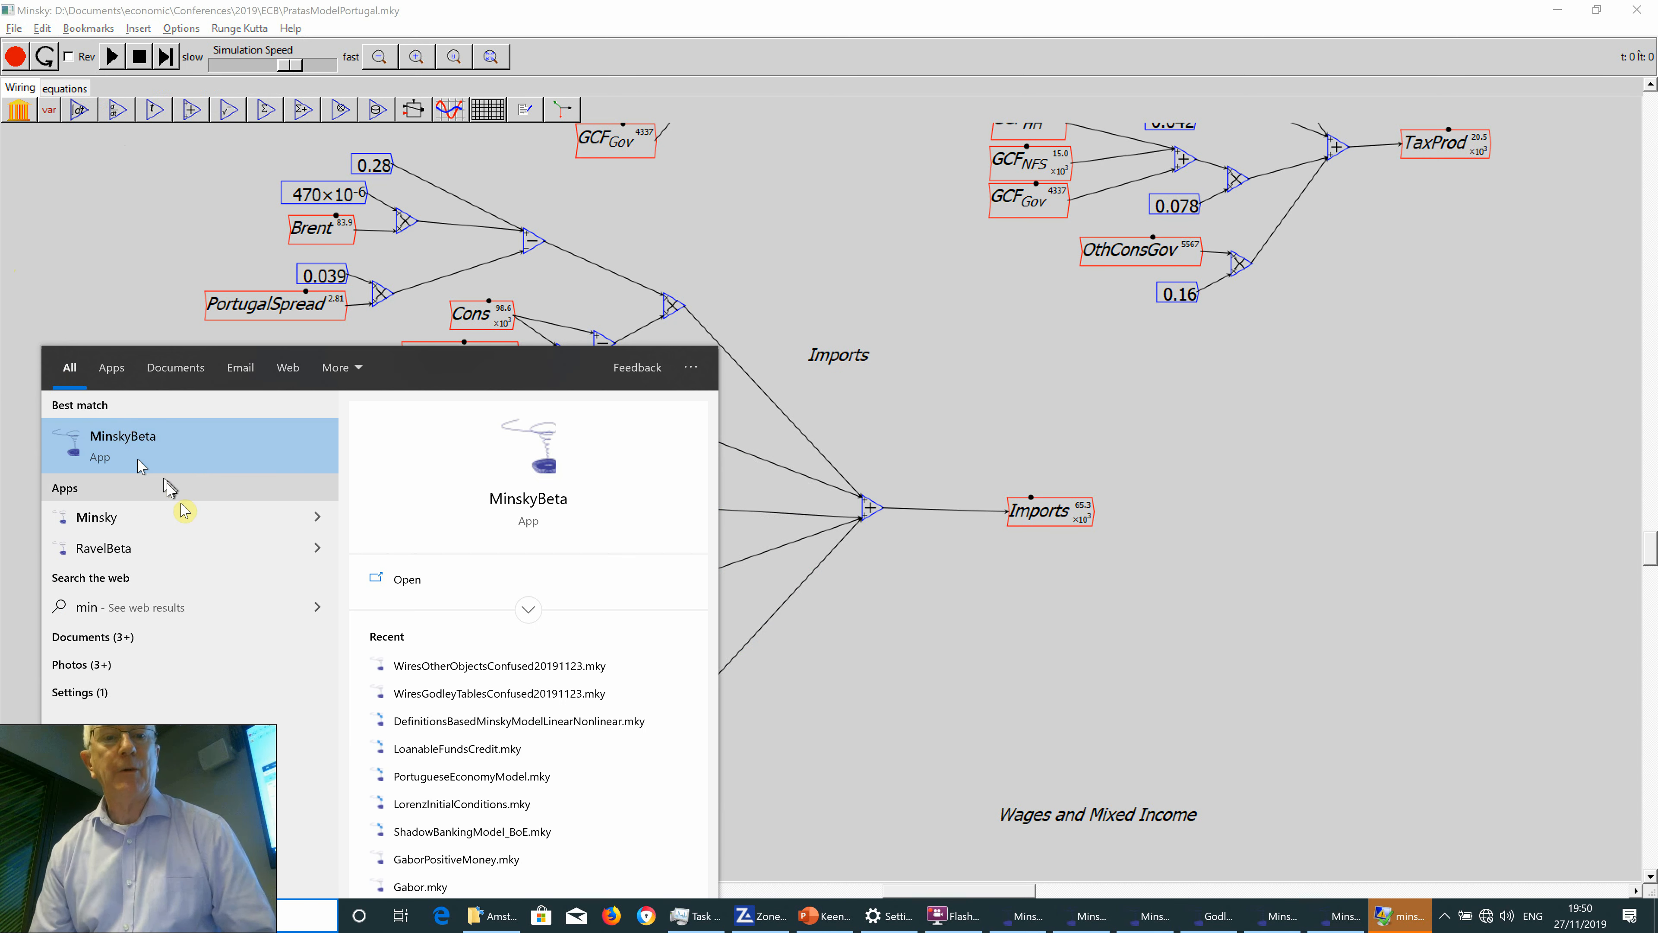
{"action": "left_click", "coordinate": [308, 518]}
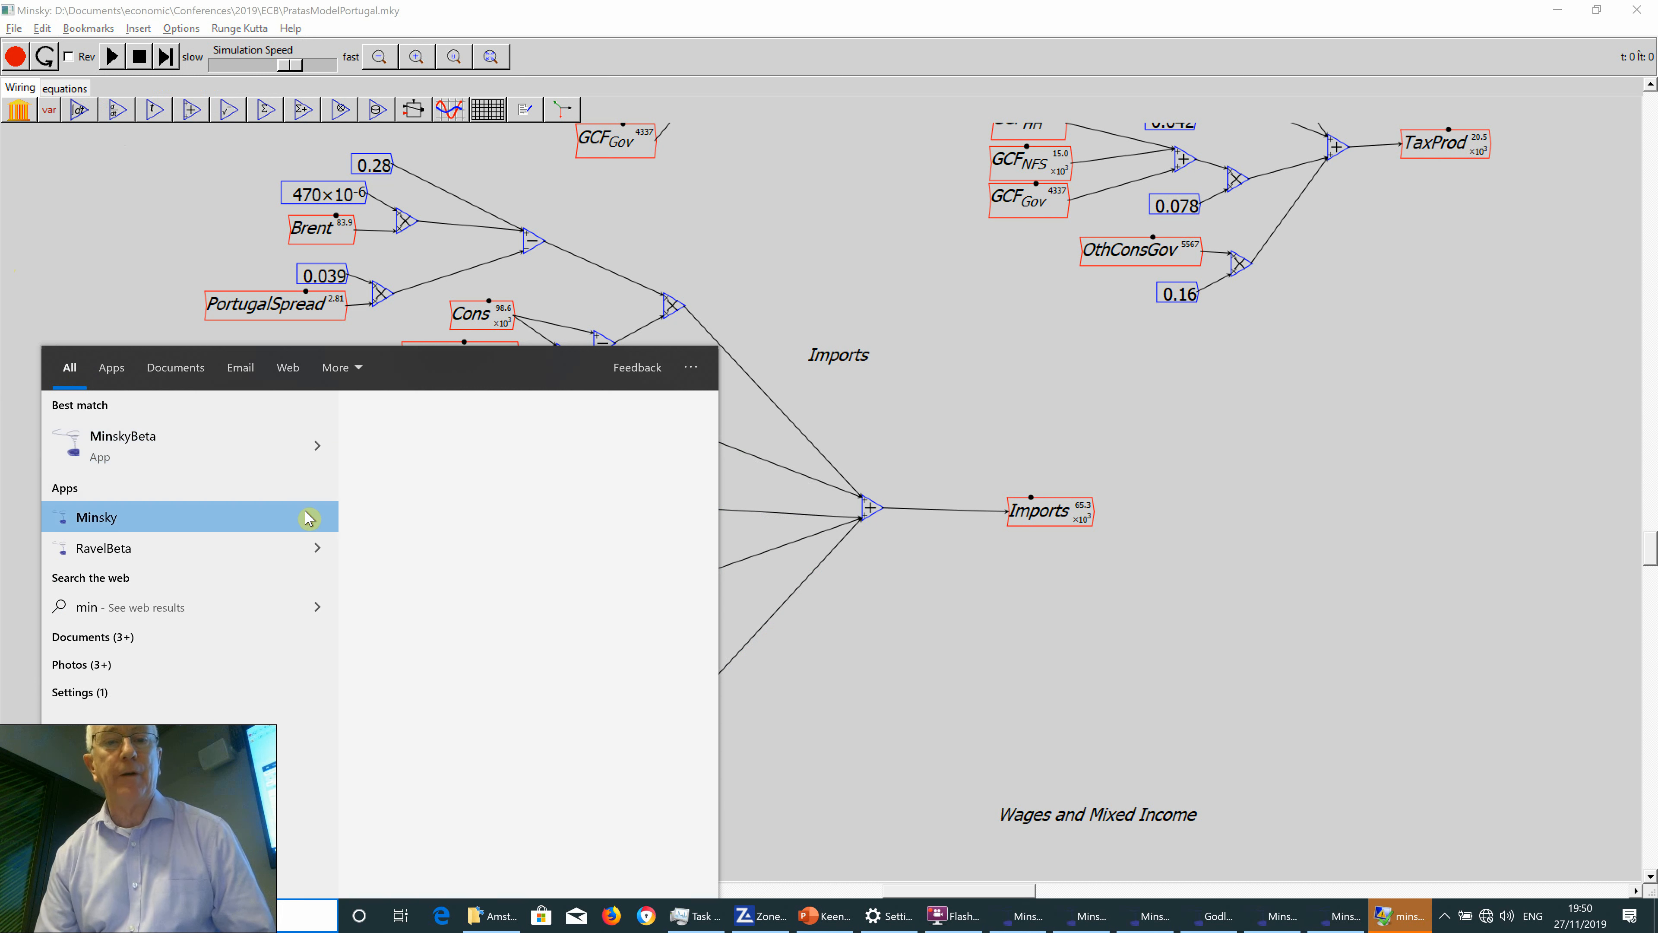
{"action": "scroll", "coordinate": [437, 683], "scroll_direction": "down", "scroll_amount": 2}
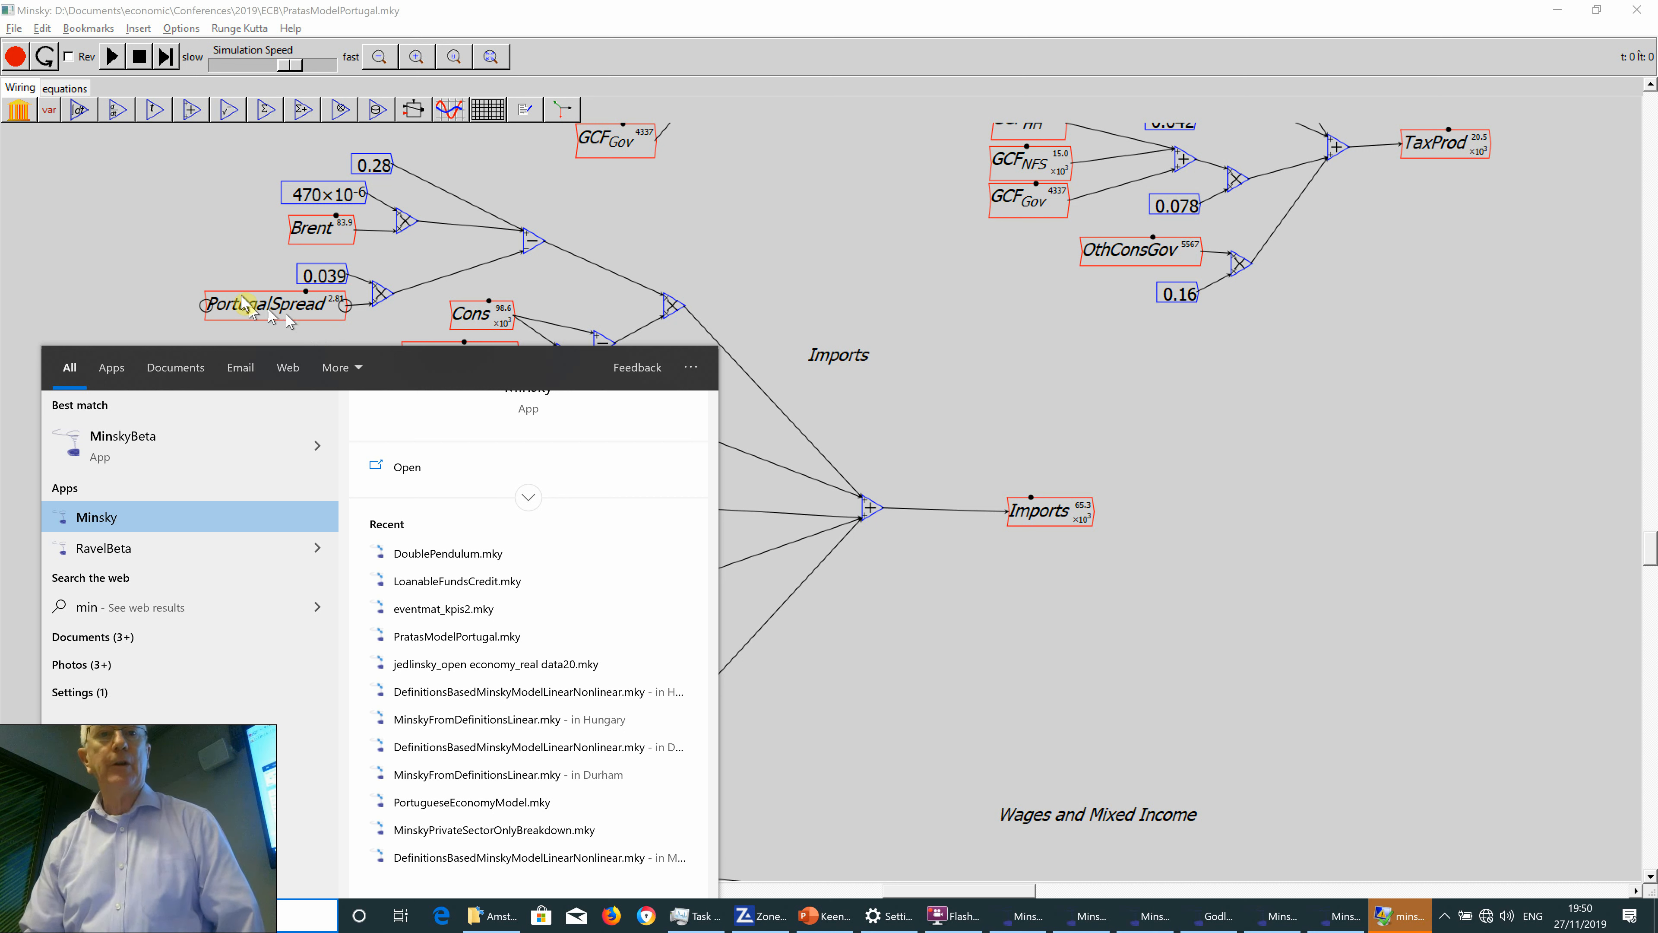
{"action": "left_click", "coordinate": [179, 524]}
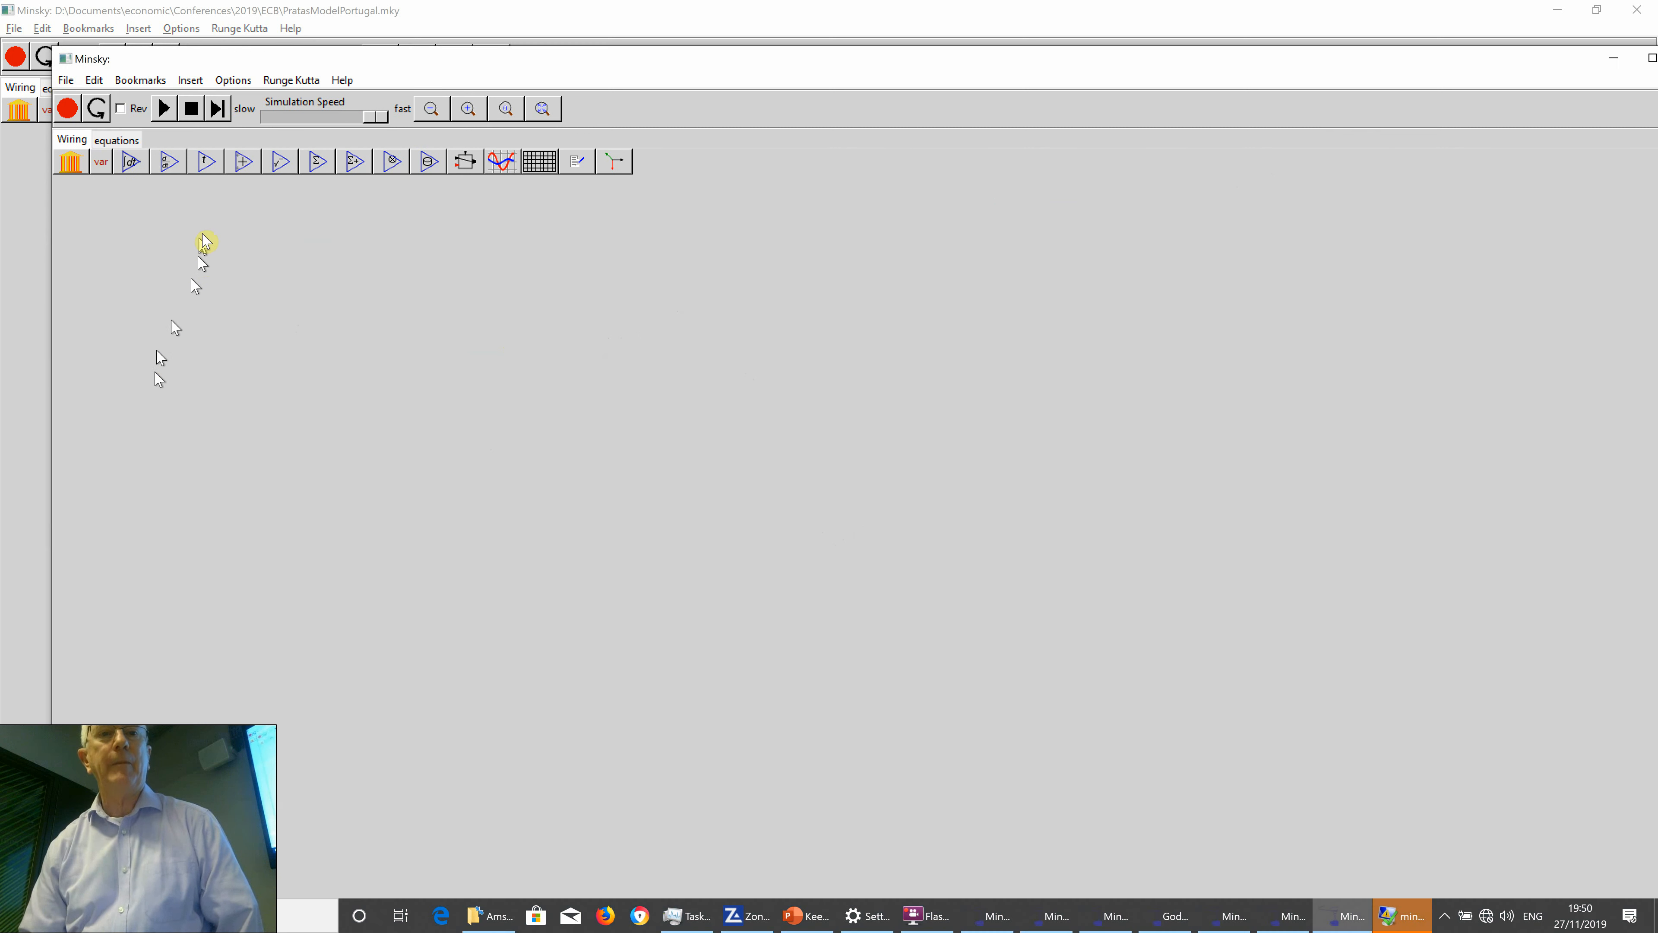
{"action": "double_click", "coordinate": [263, 60]}
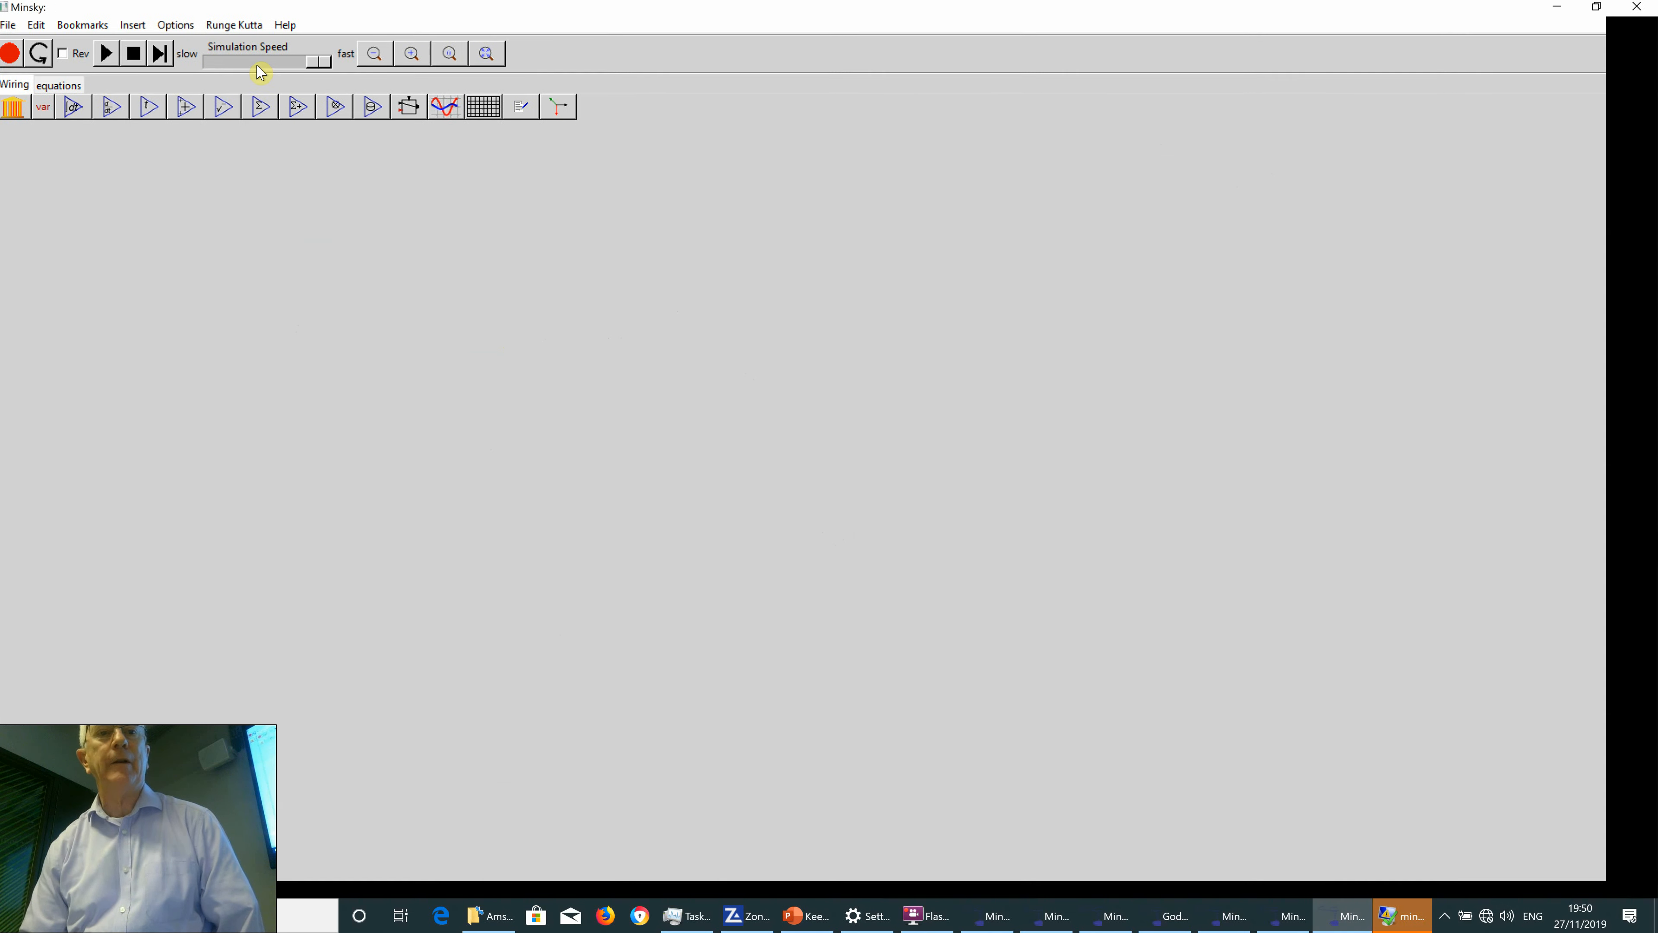
Search the Documents folder for lor*.mky and open the LorenzInitialConditions.mky file dated 12/08/2019.
{"action": "left_click", "coordinate": [13, 28]}
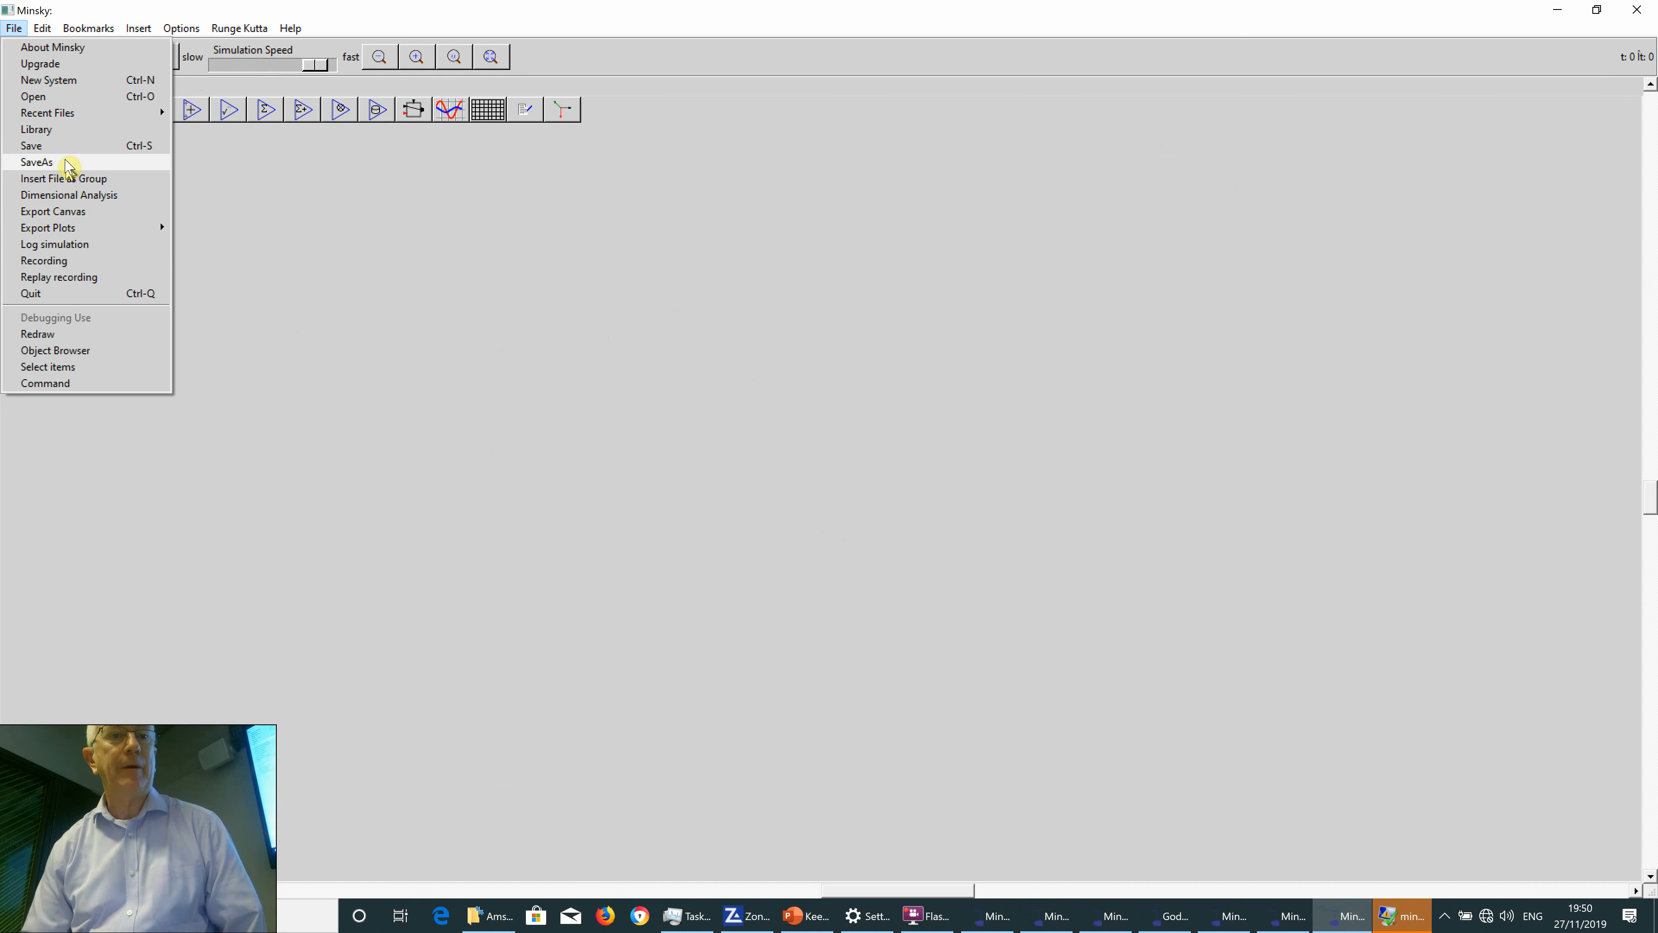
{"action": "left_click", "coordinate": [55, 99]}
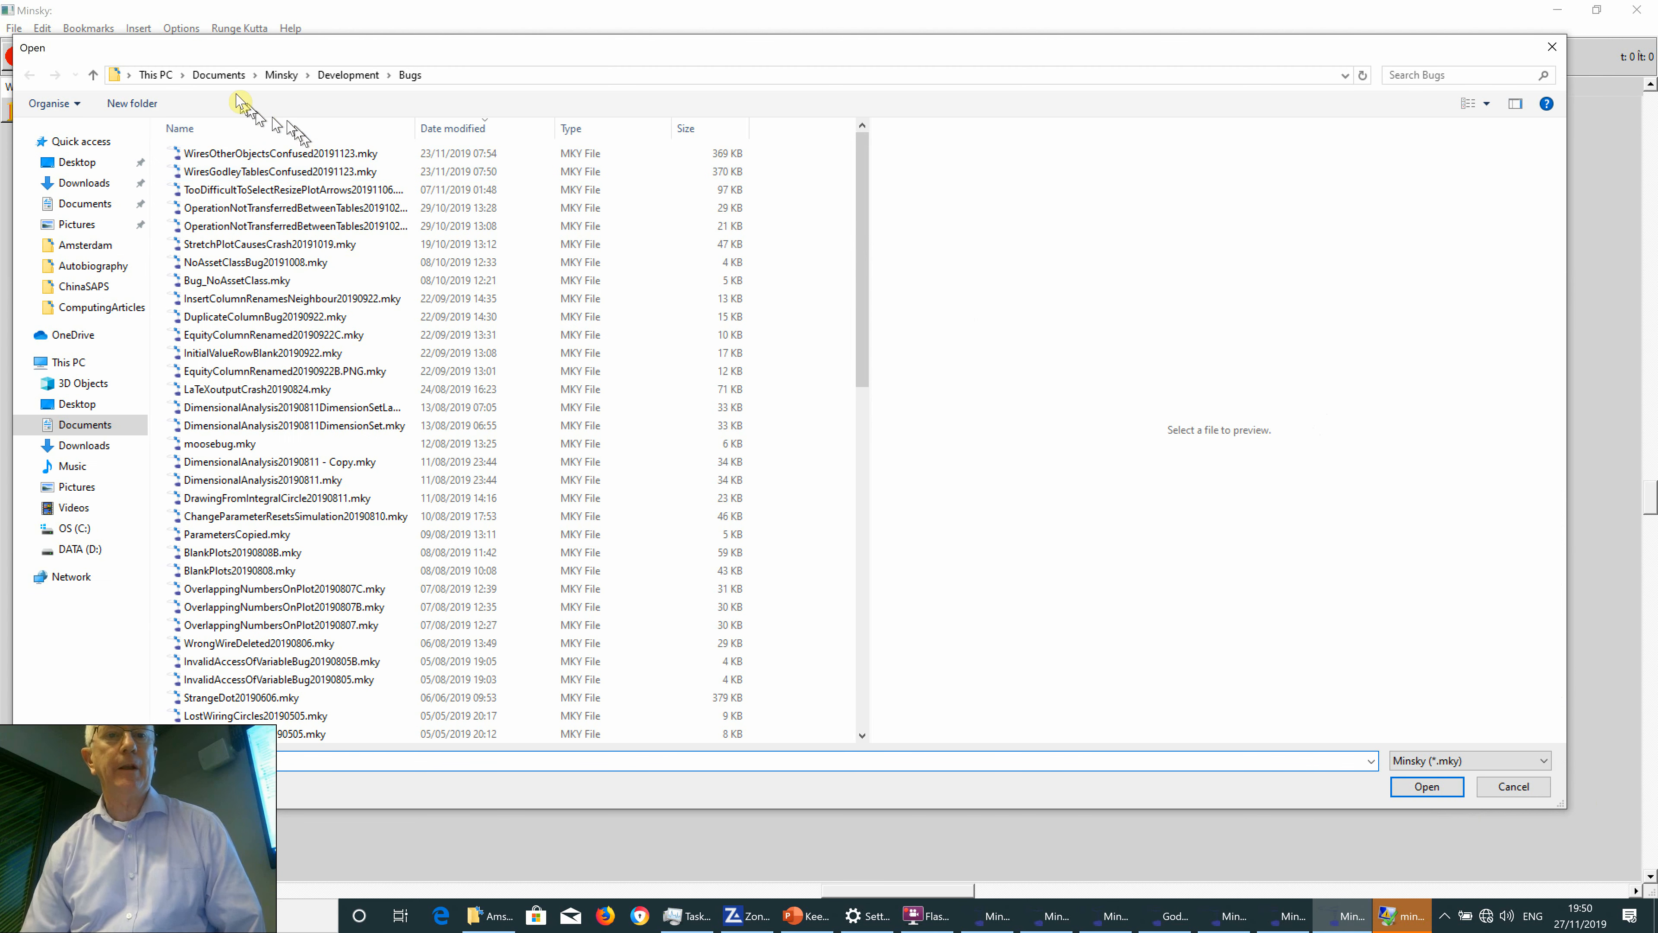
{"action": "left_click", "coordinate": [225, 82]}
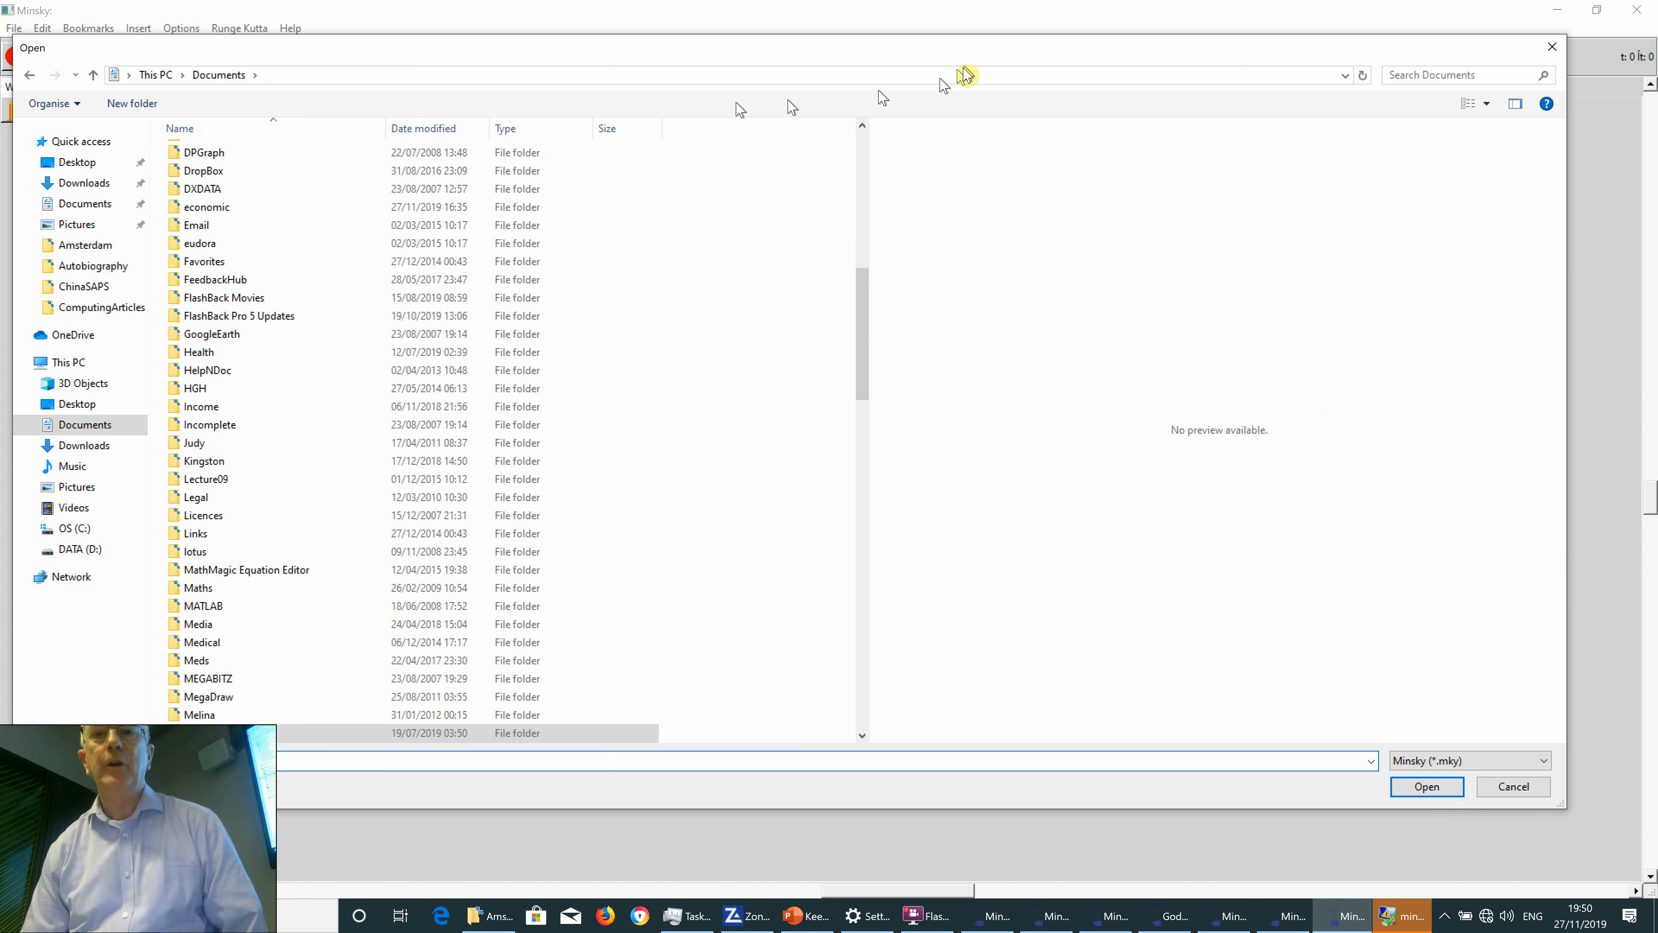
{"action": "left_click", "coordinate": [1395, 73]}
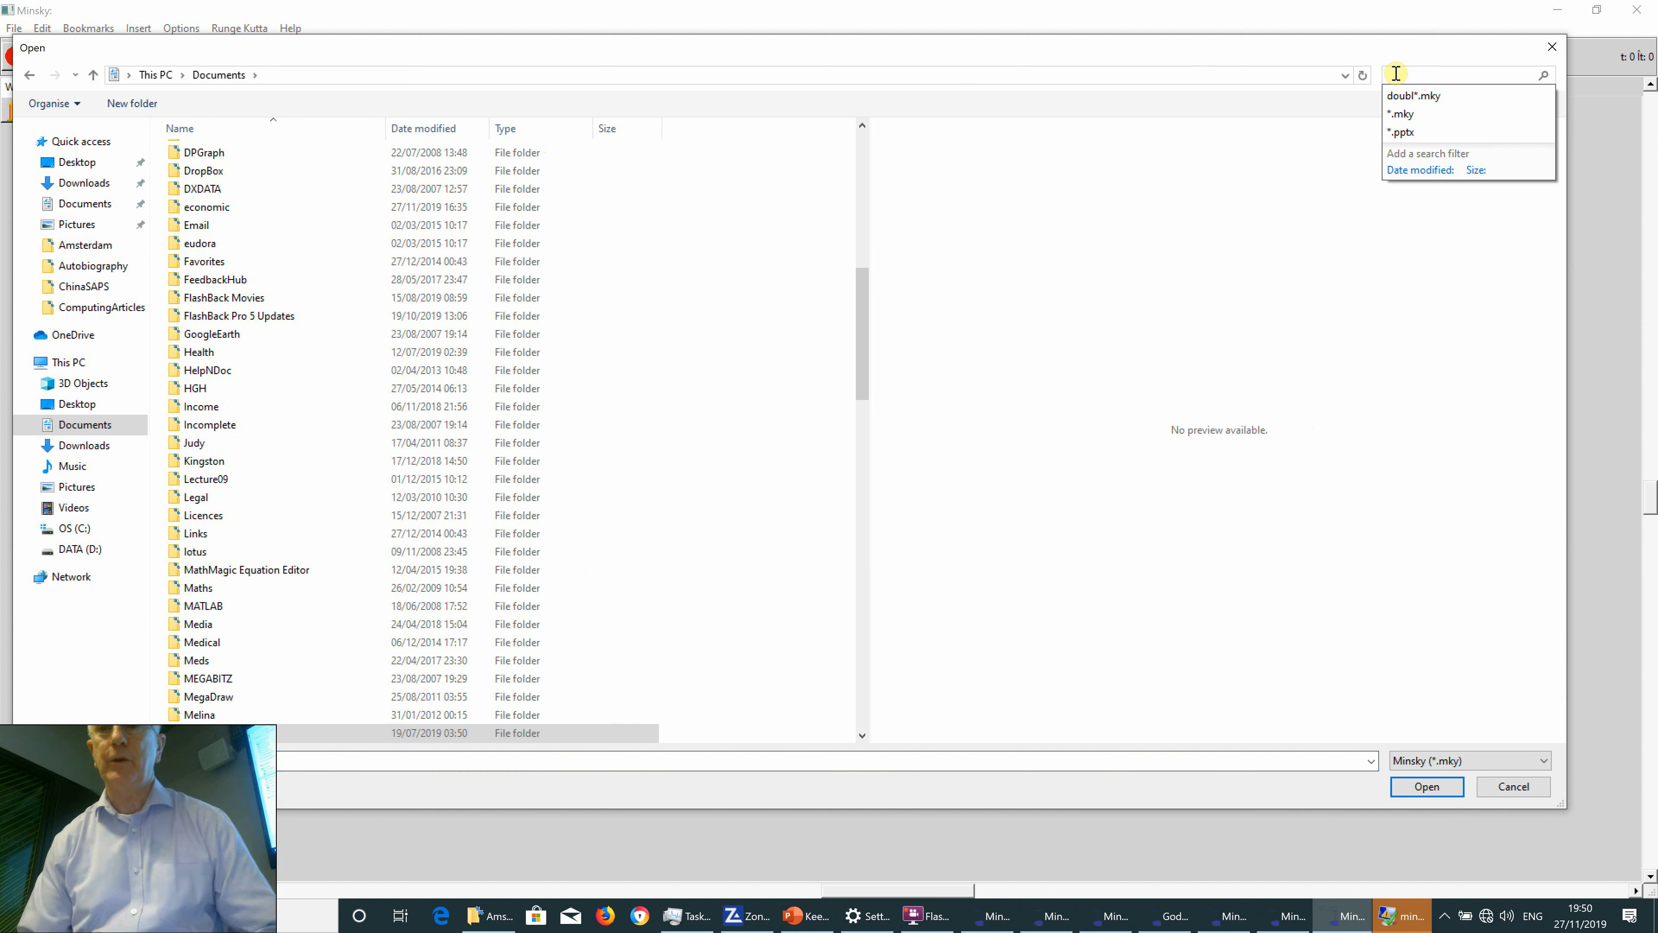
{"action": "type", "text": "lor*"}
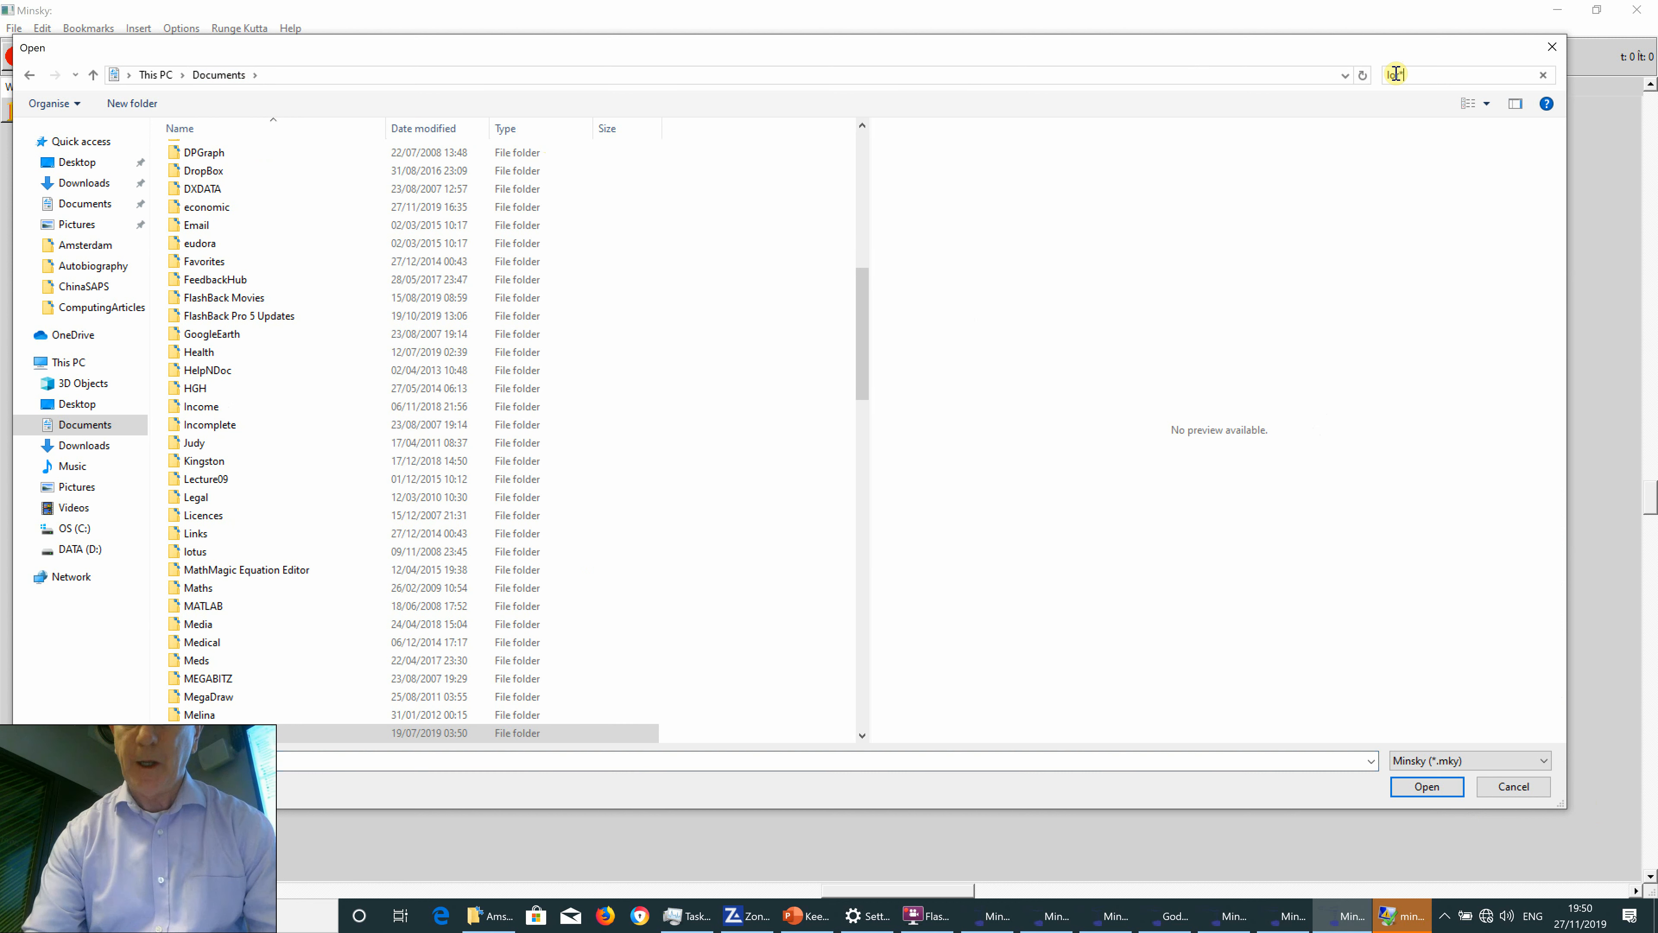
{"action": "type", "text": ".mky"}
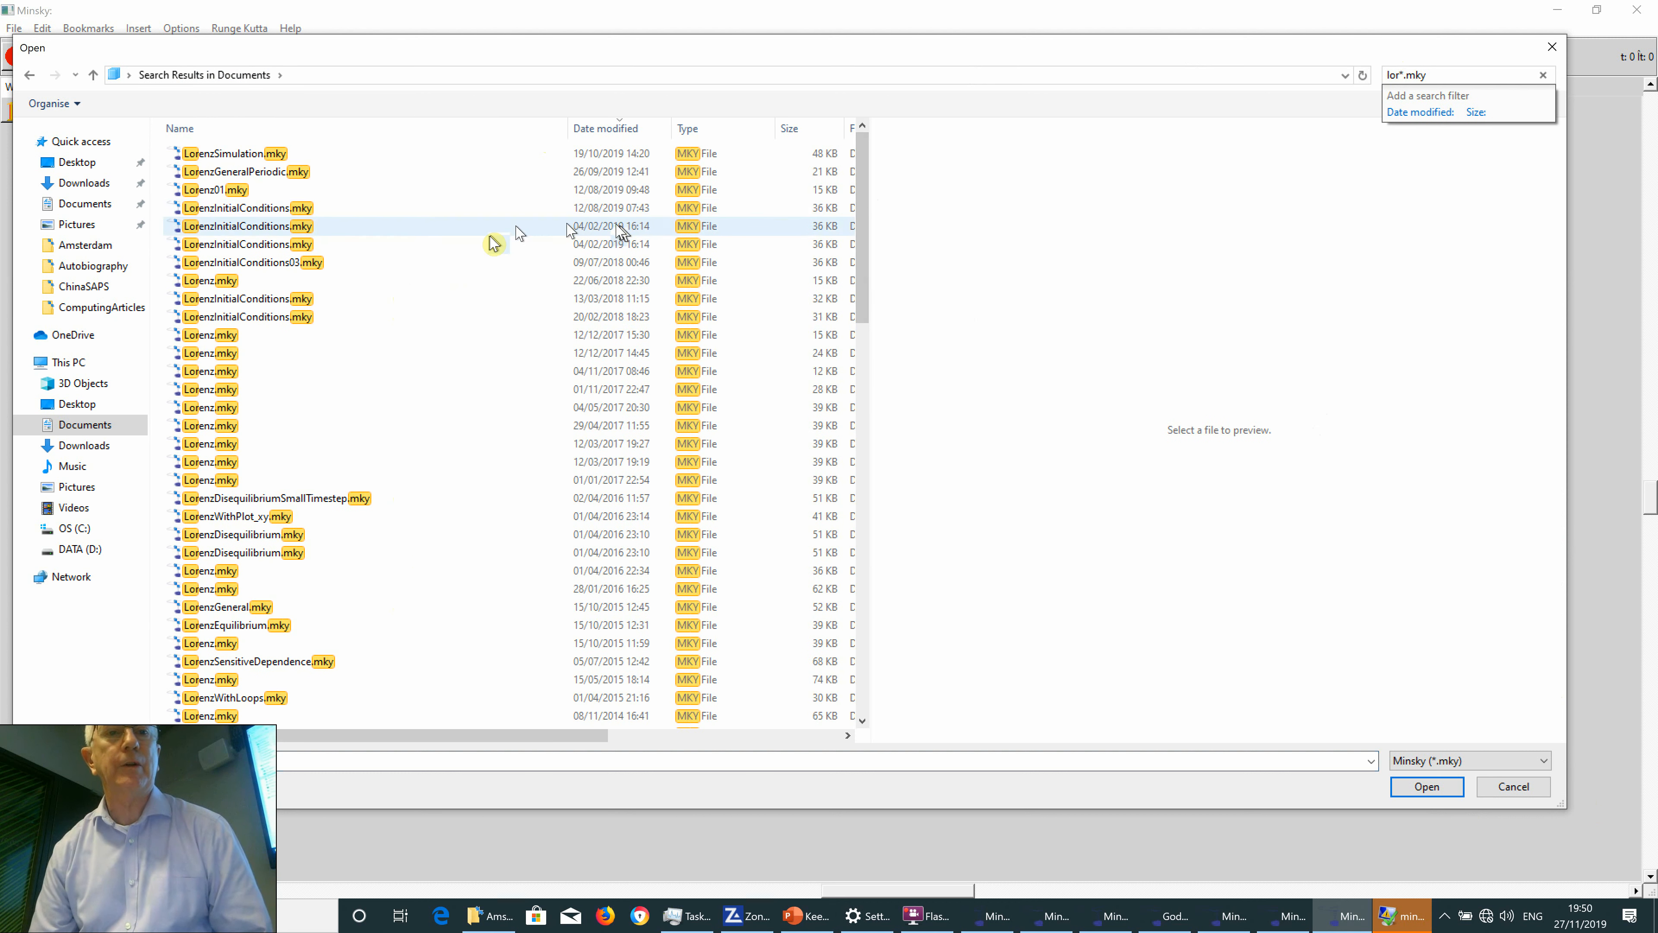
{"action": "left_click", "coordinate": [308, 212]}
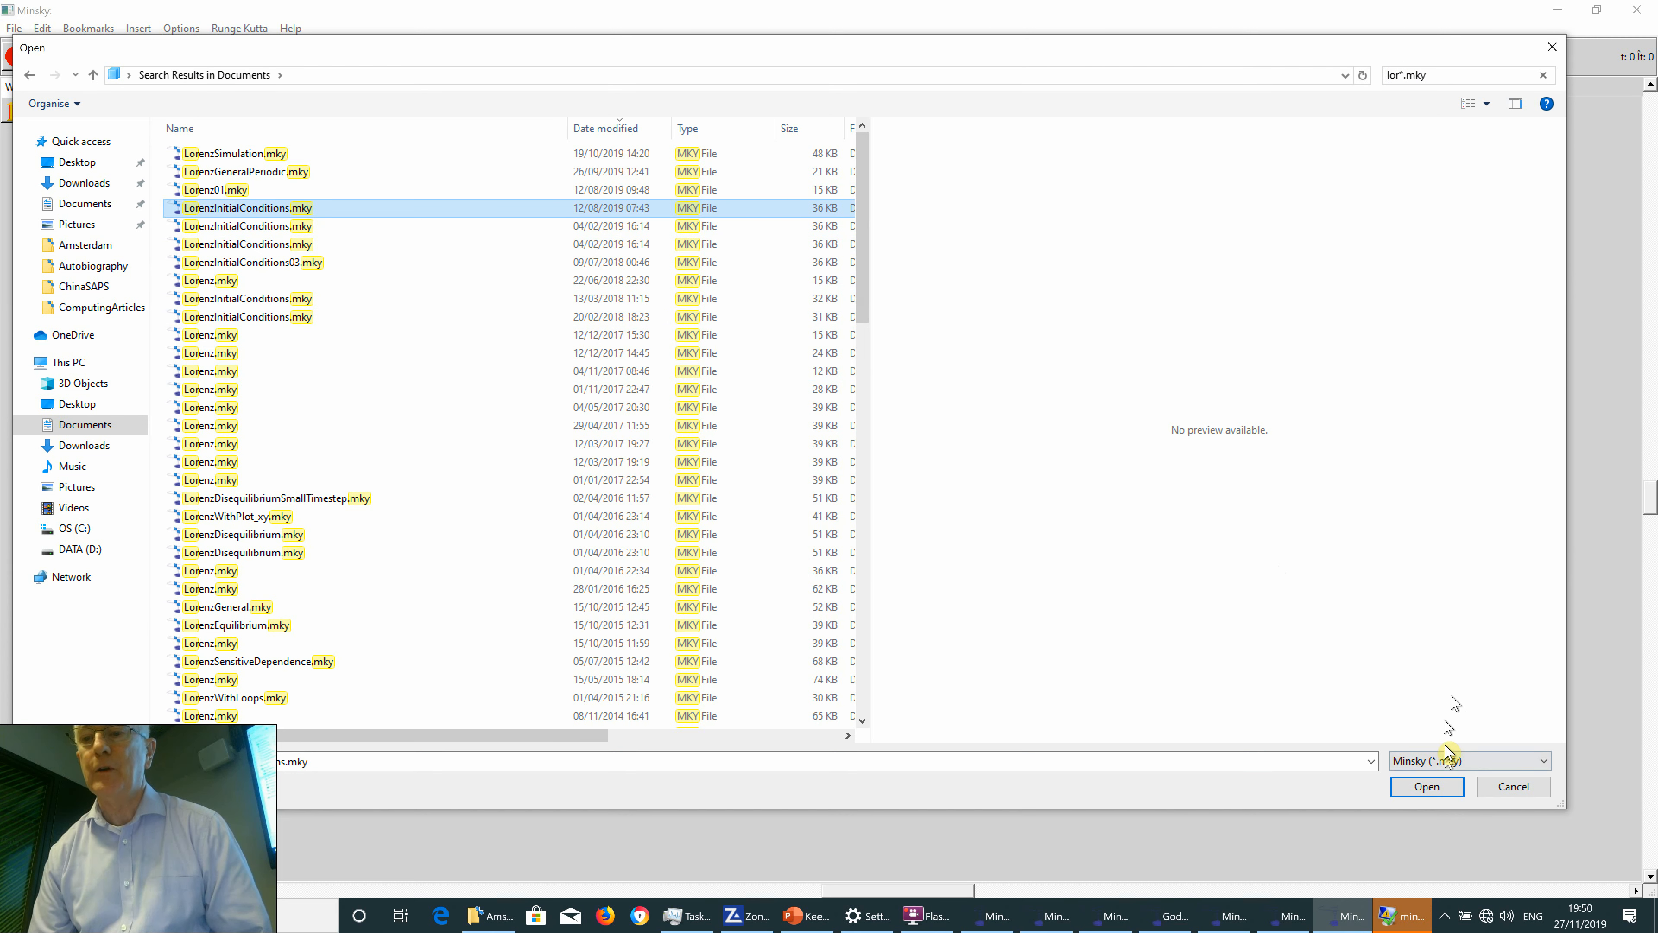
{"action": "left_click", "coordinate": [1427, 786]}
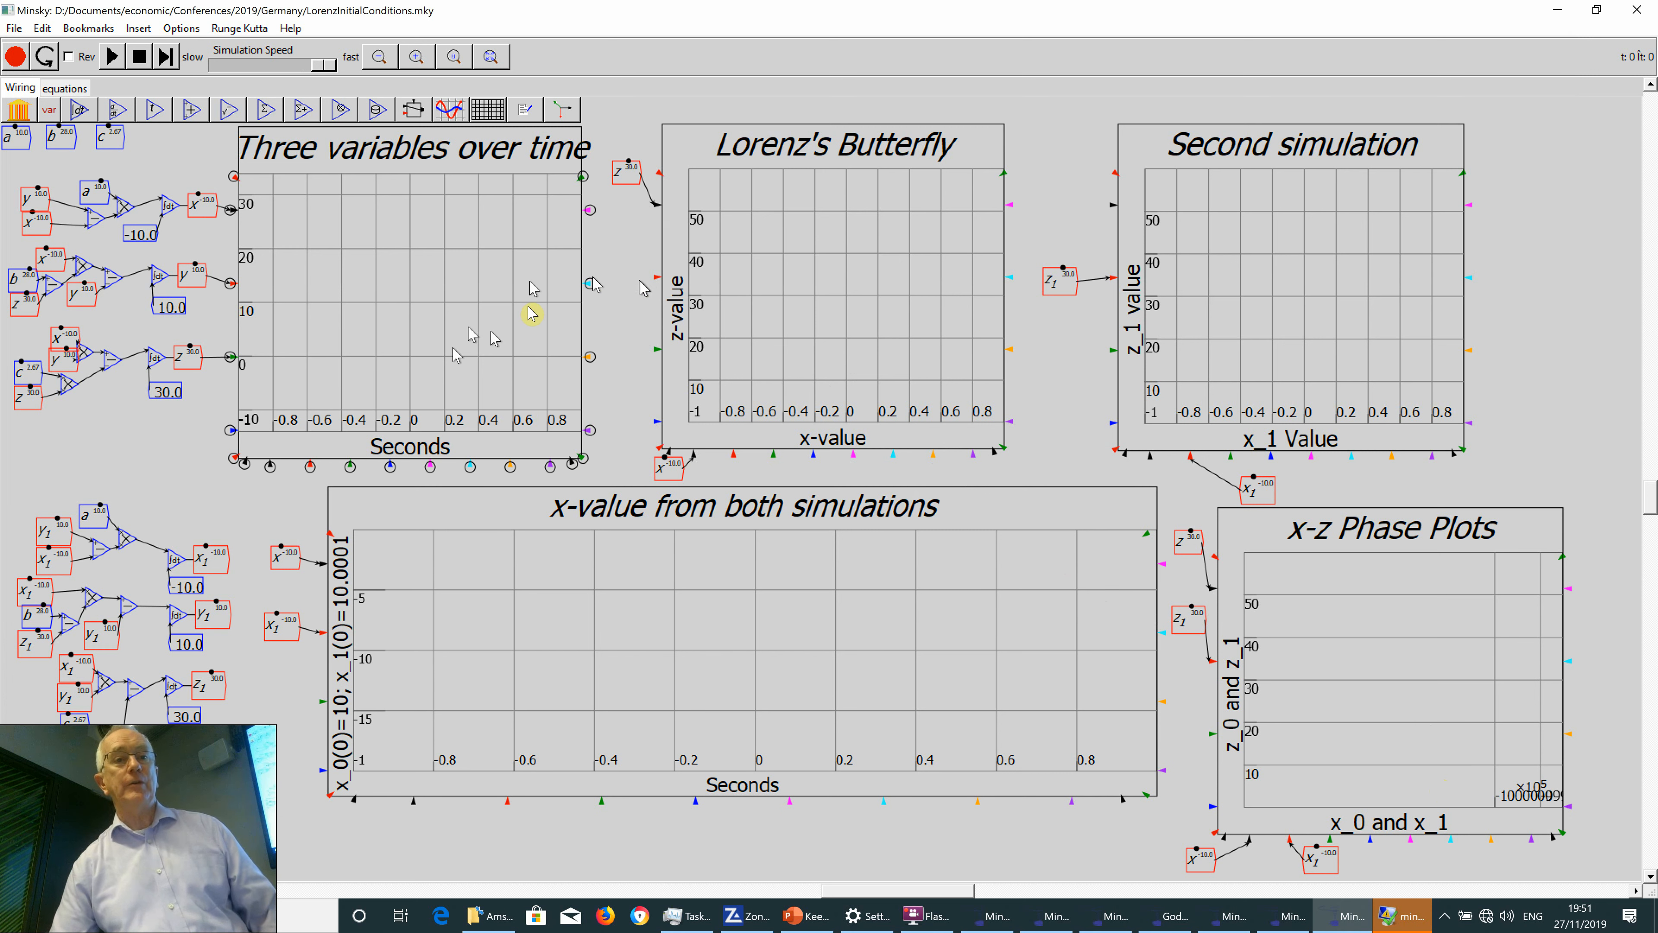
Review the Lorenz model's equations, return to the wiring view and run the simulation.
{"action": "left_click", "coordinate": [65, 88]}
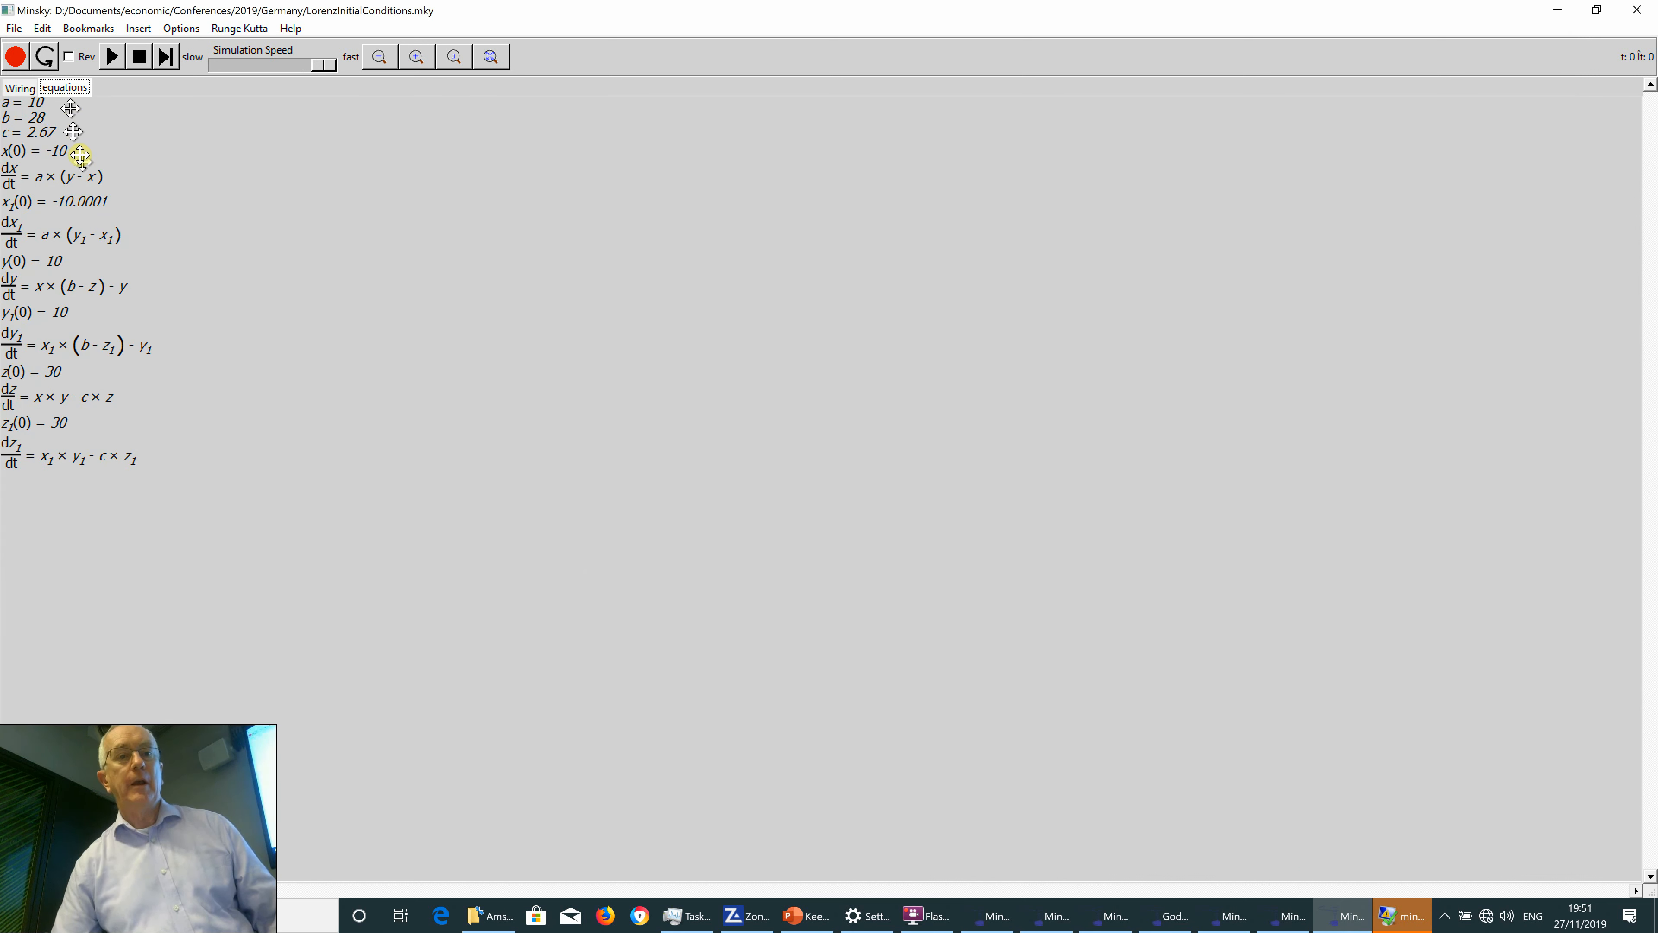
{"action": "left_click_drag", "start_coordinate": [72, 219], "coordinate": [317, 225]}
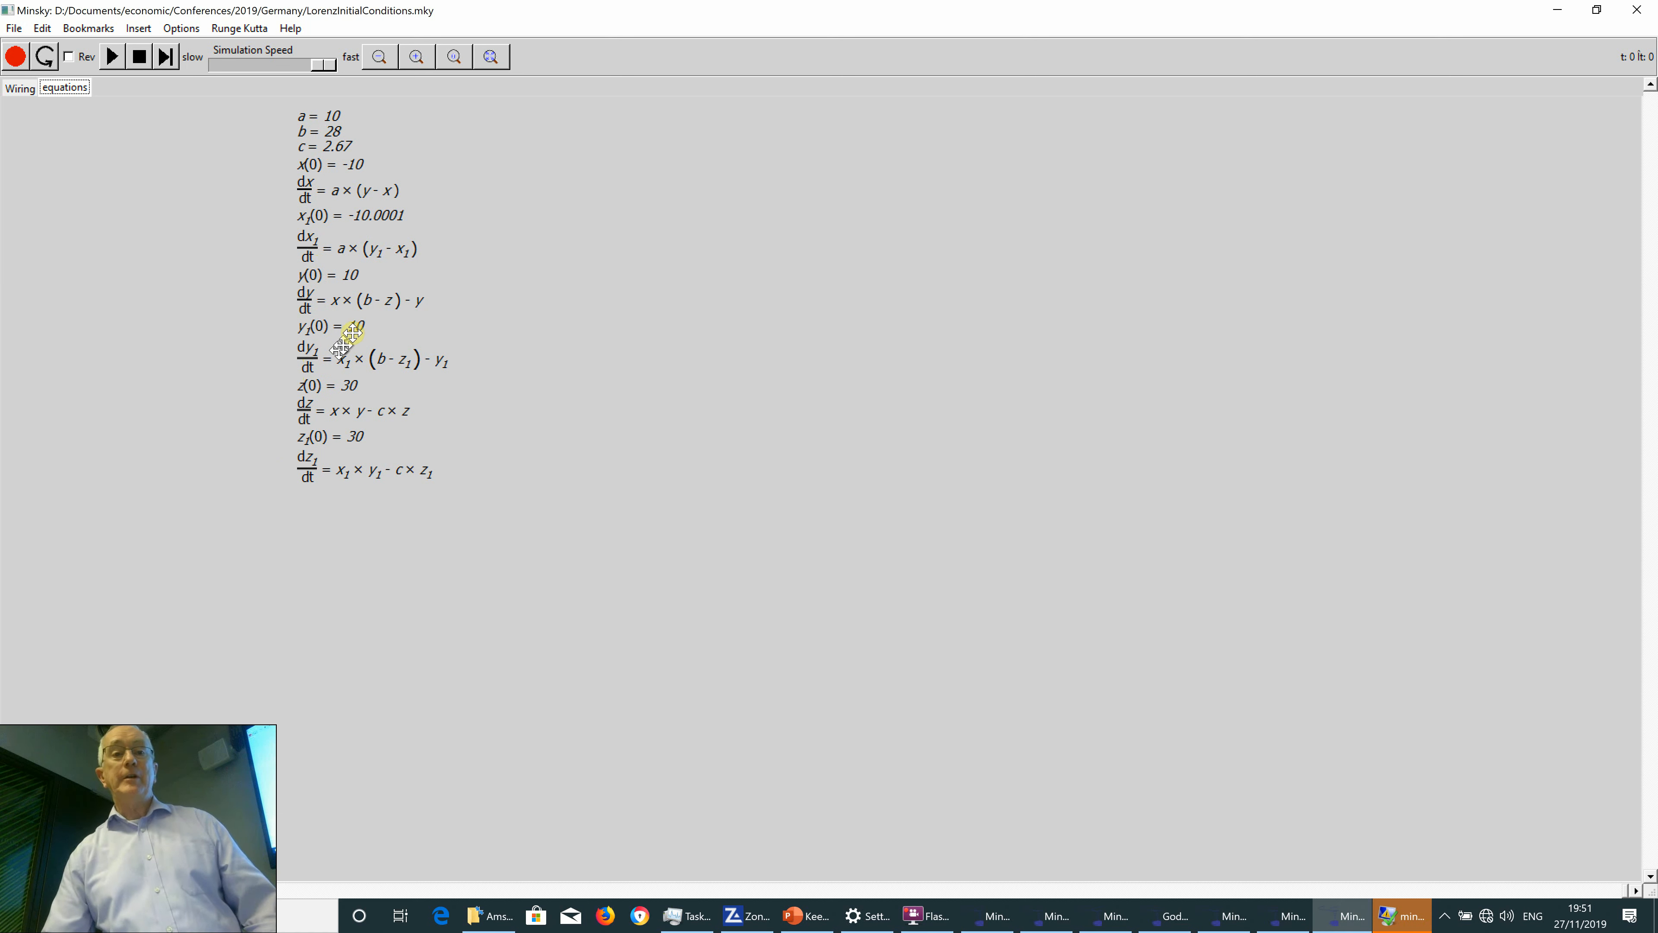
{"action": "left_click", "coordinate": [20, 89]}
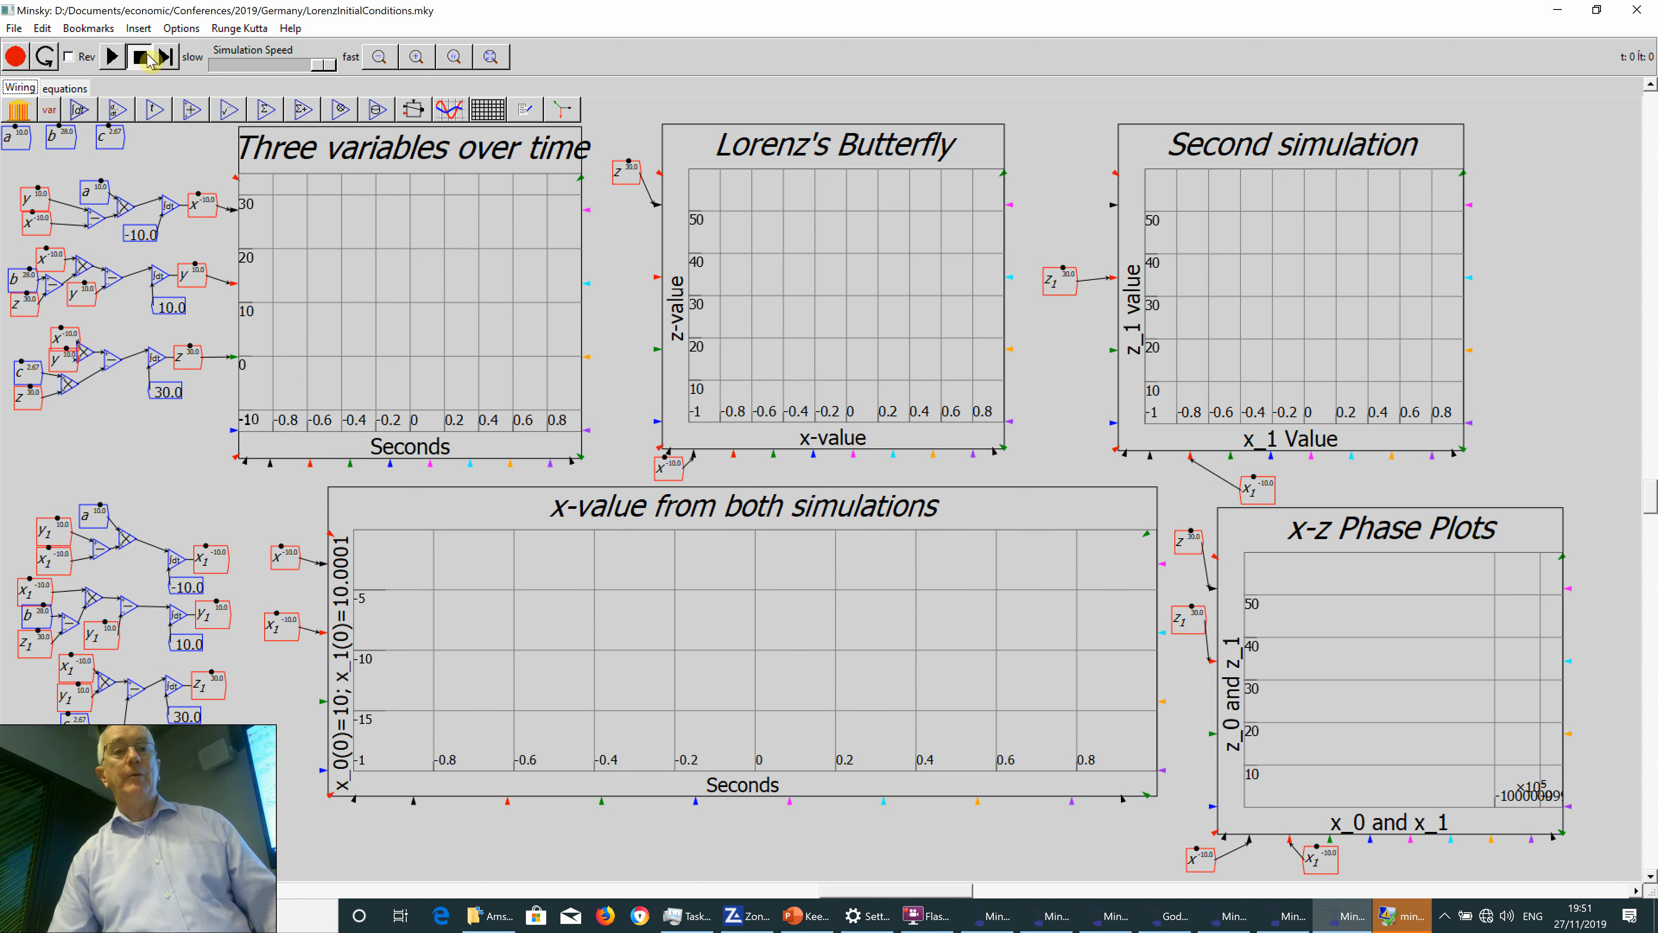
{"action": "left_click", "coordinate": [109, 64]}
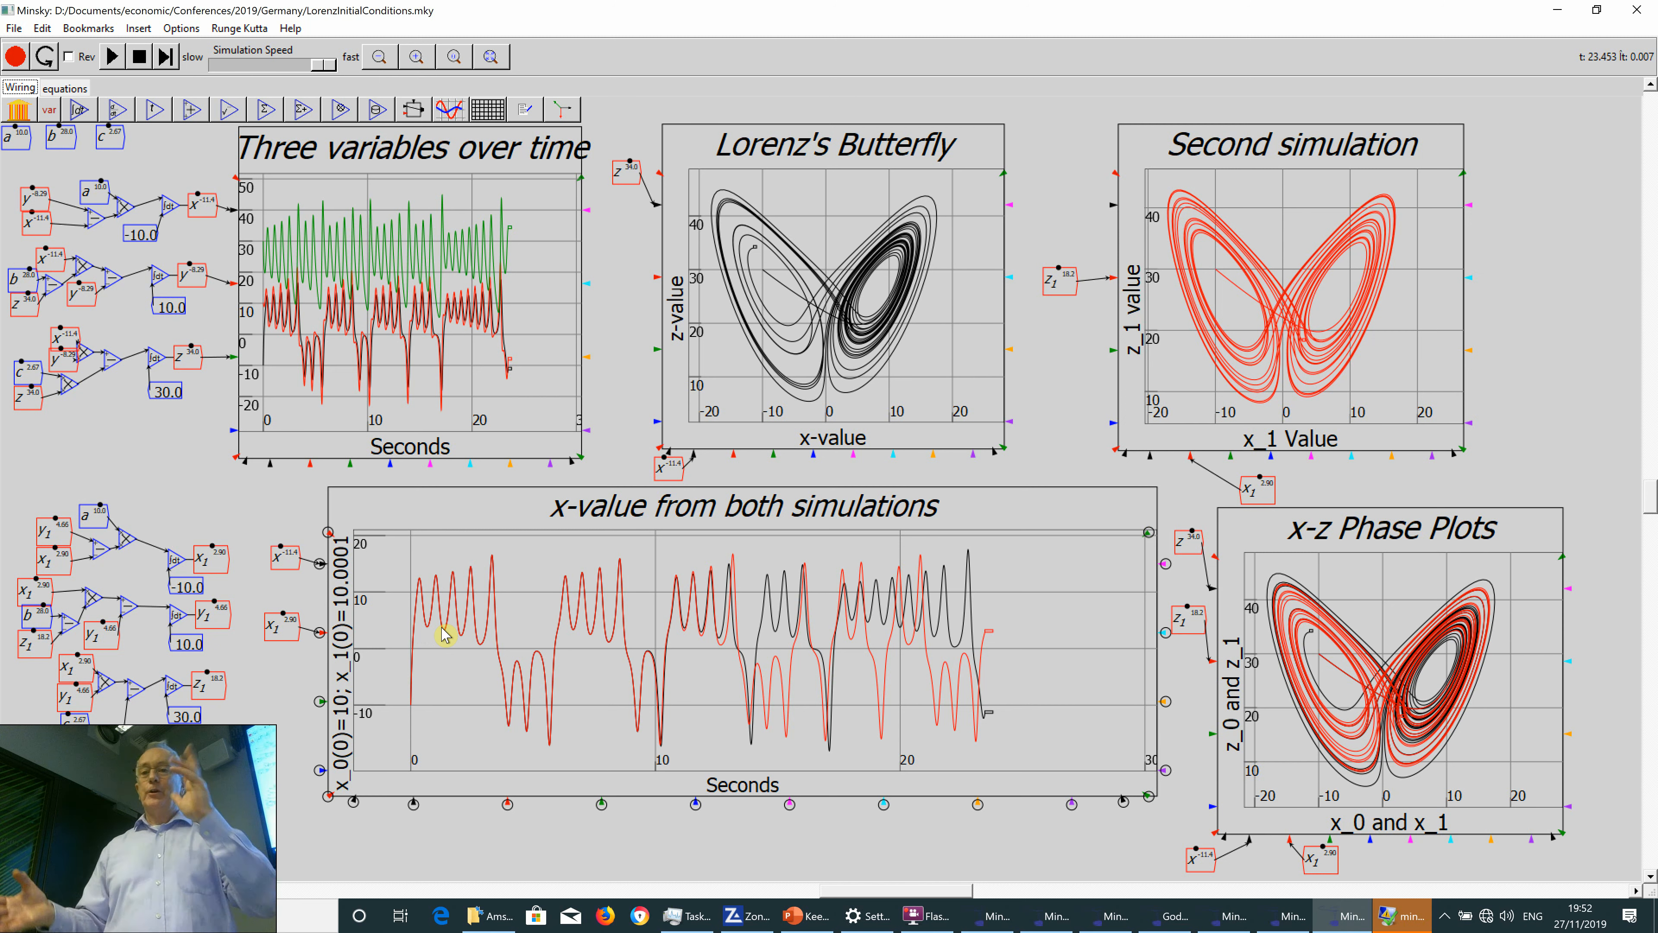
Open the recent file DefinitionsBasedMinskyModelLinearNonlinear.mky from the Hungary folder in a new Minsky window and maximize it.
{"action": "key", "text": "super"}
{"action": "type", "text": "min"}
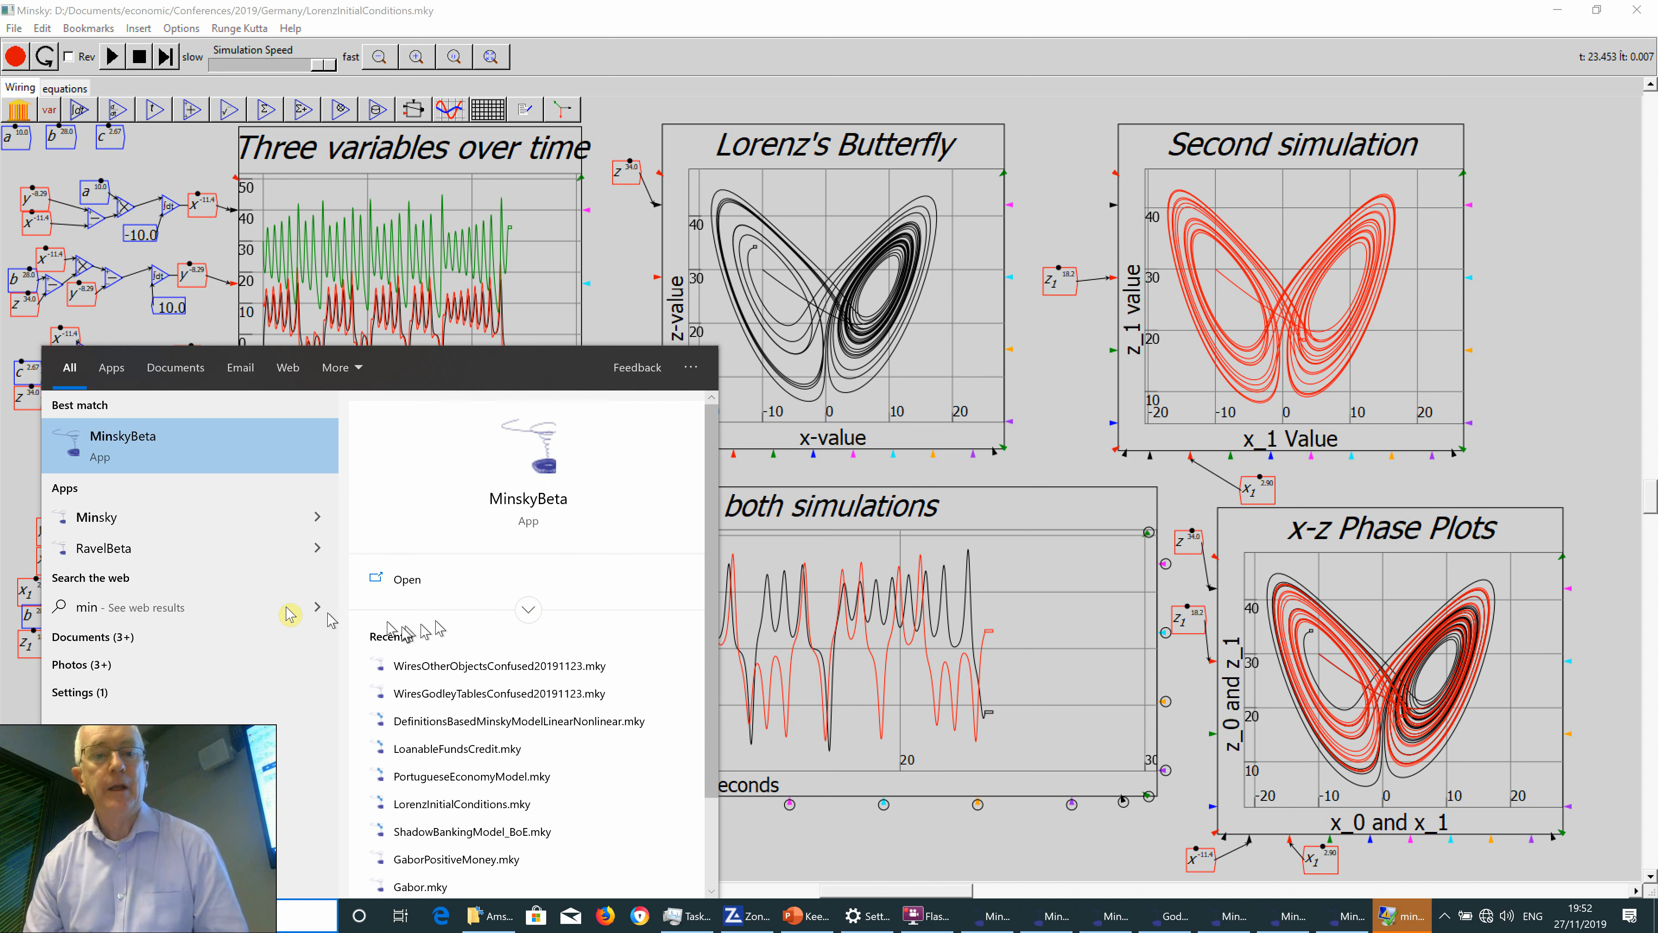
{"action": "left_click", "coordinate": [311, 519]}
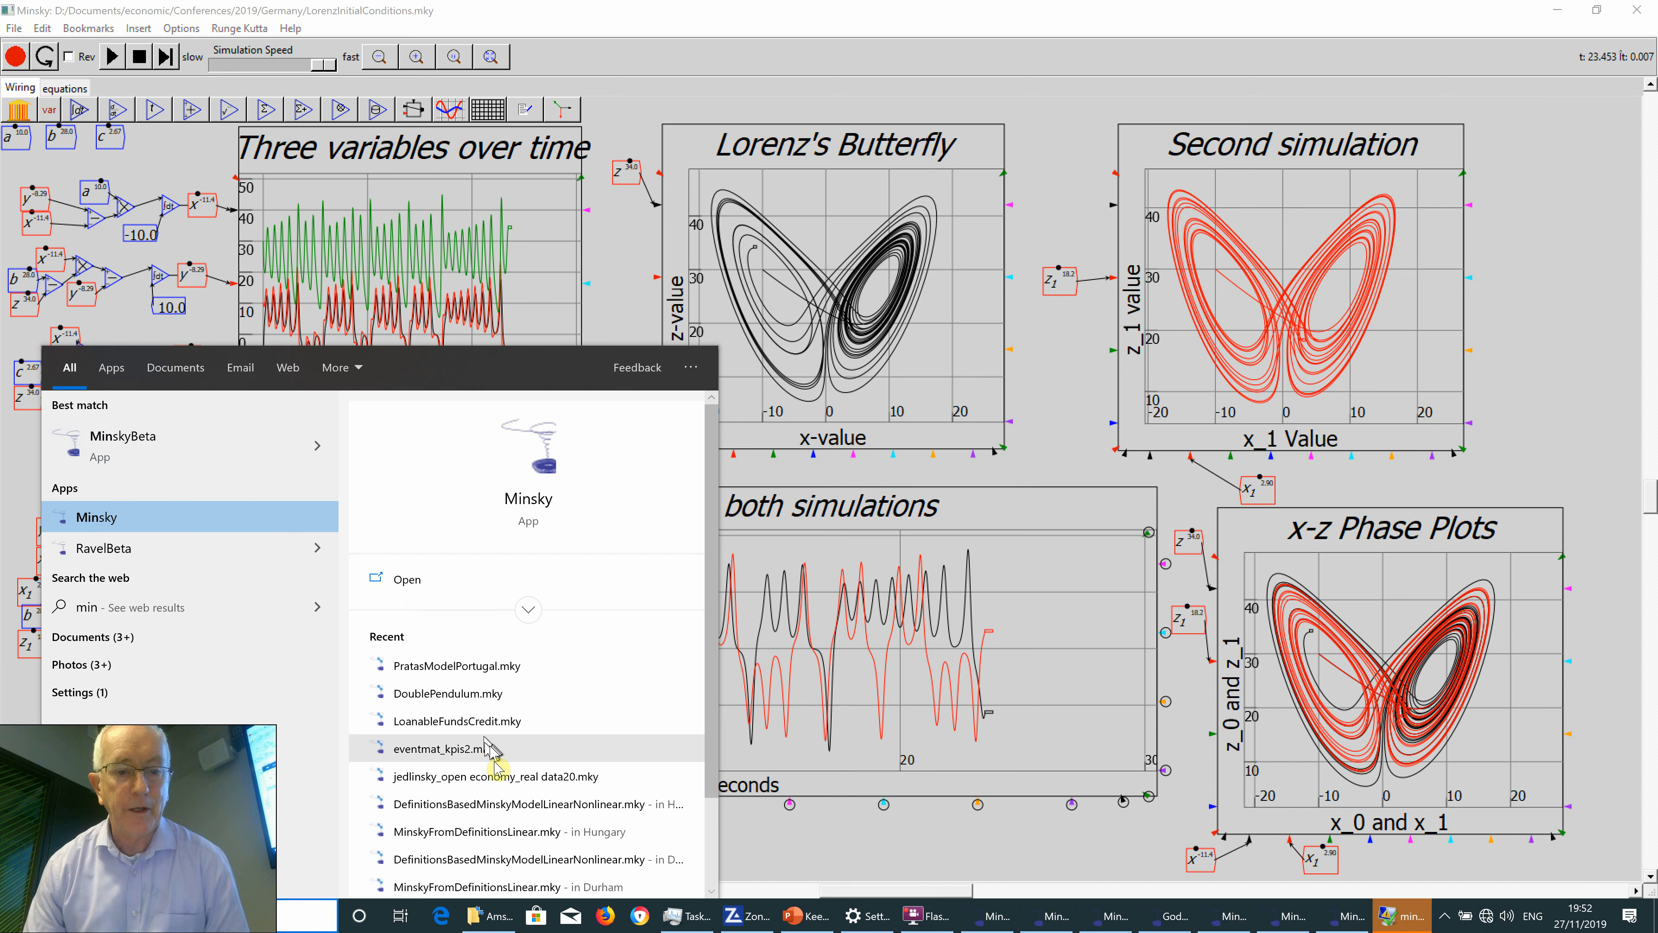
{"action": "left_click", "coordinate": [513, 805]}
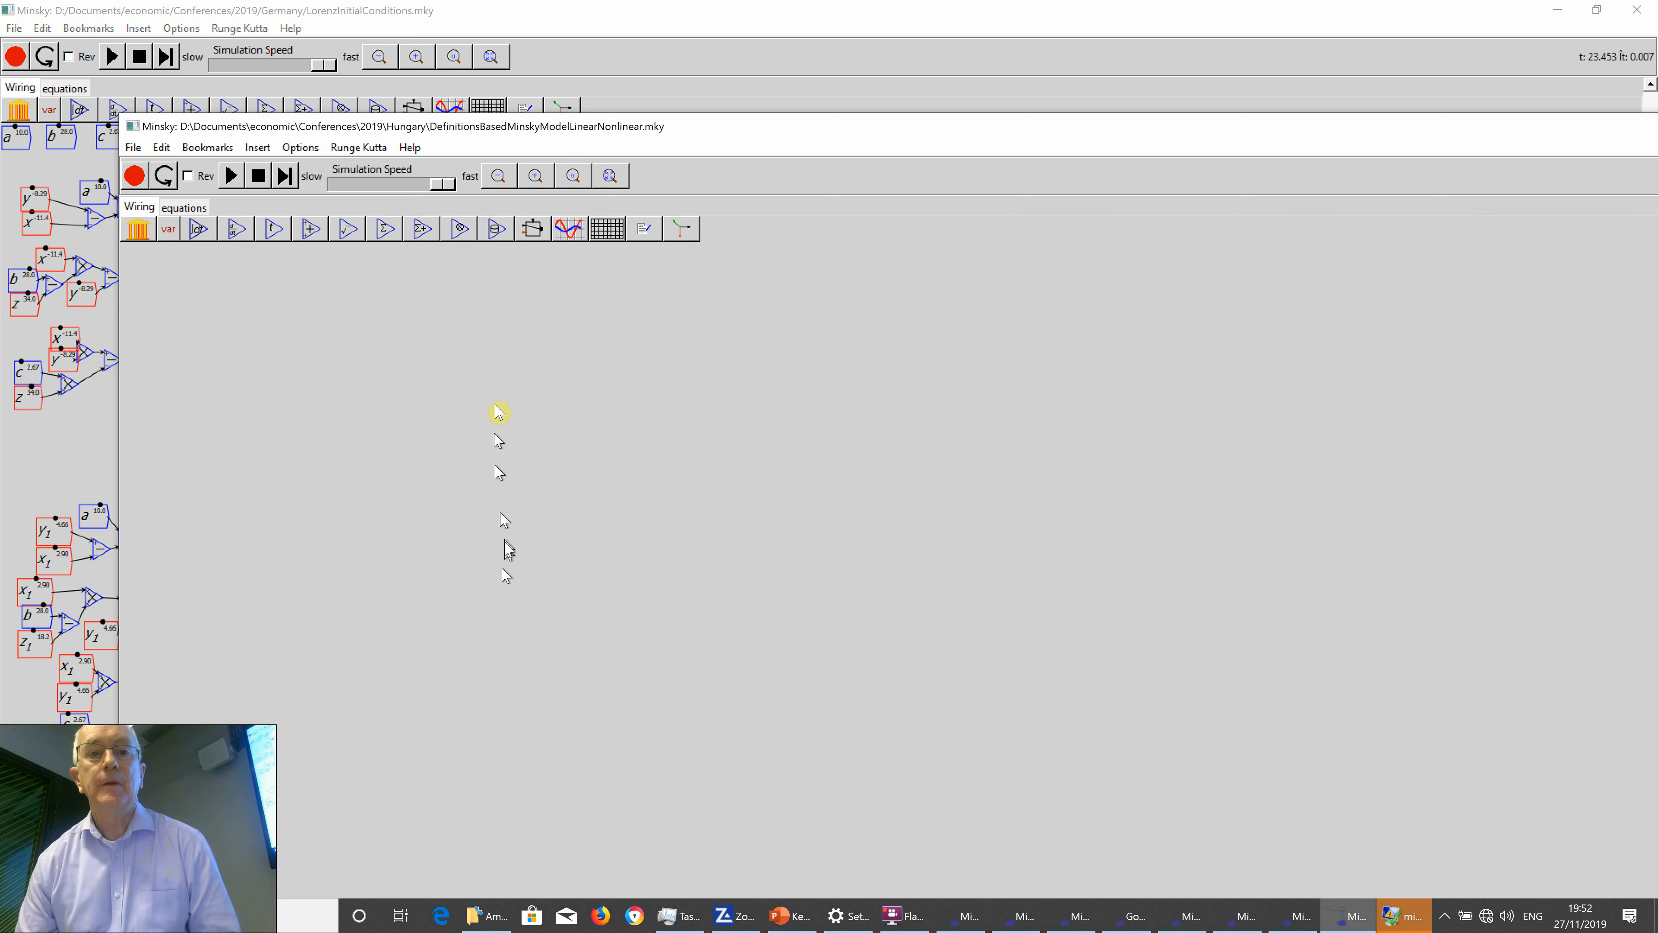
{"action": "double_click", "coordinate": [486, 127]}
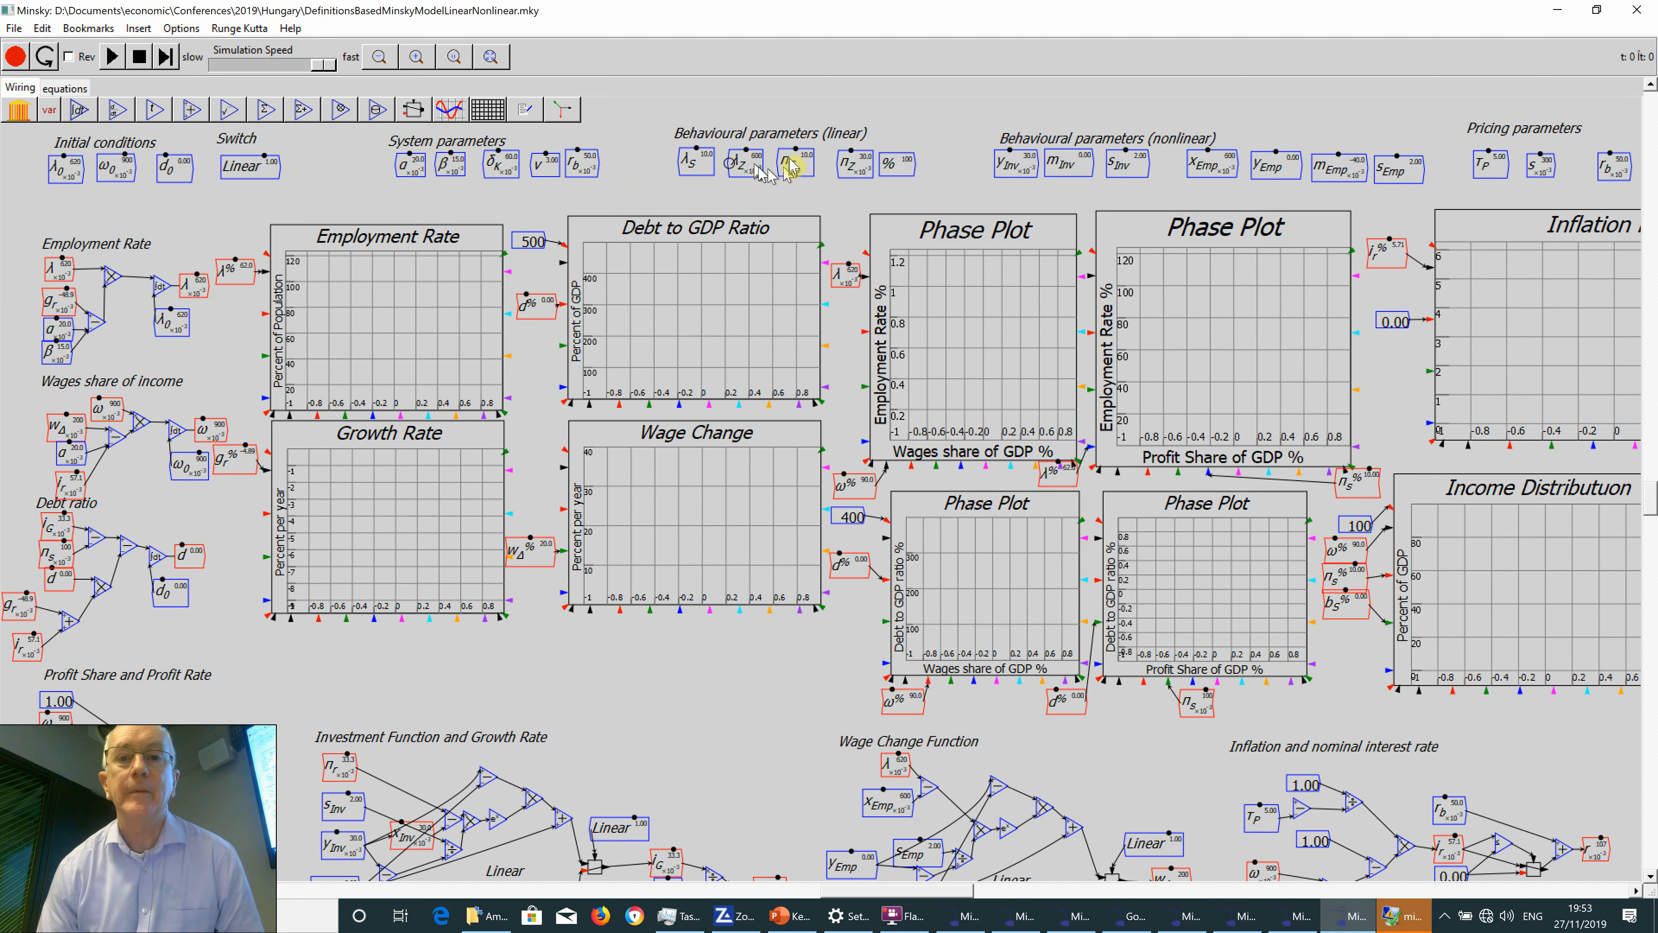
Lower the linear behavioural parameter π_S to 5, run the simulation to about t = 110 and pause it.
{"action": "key", "text": "Down"}
{"action": "key", "text": "Down"}
{"action": "key", "text": "Down"}
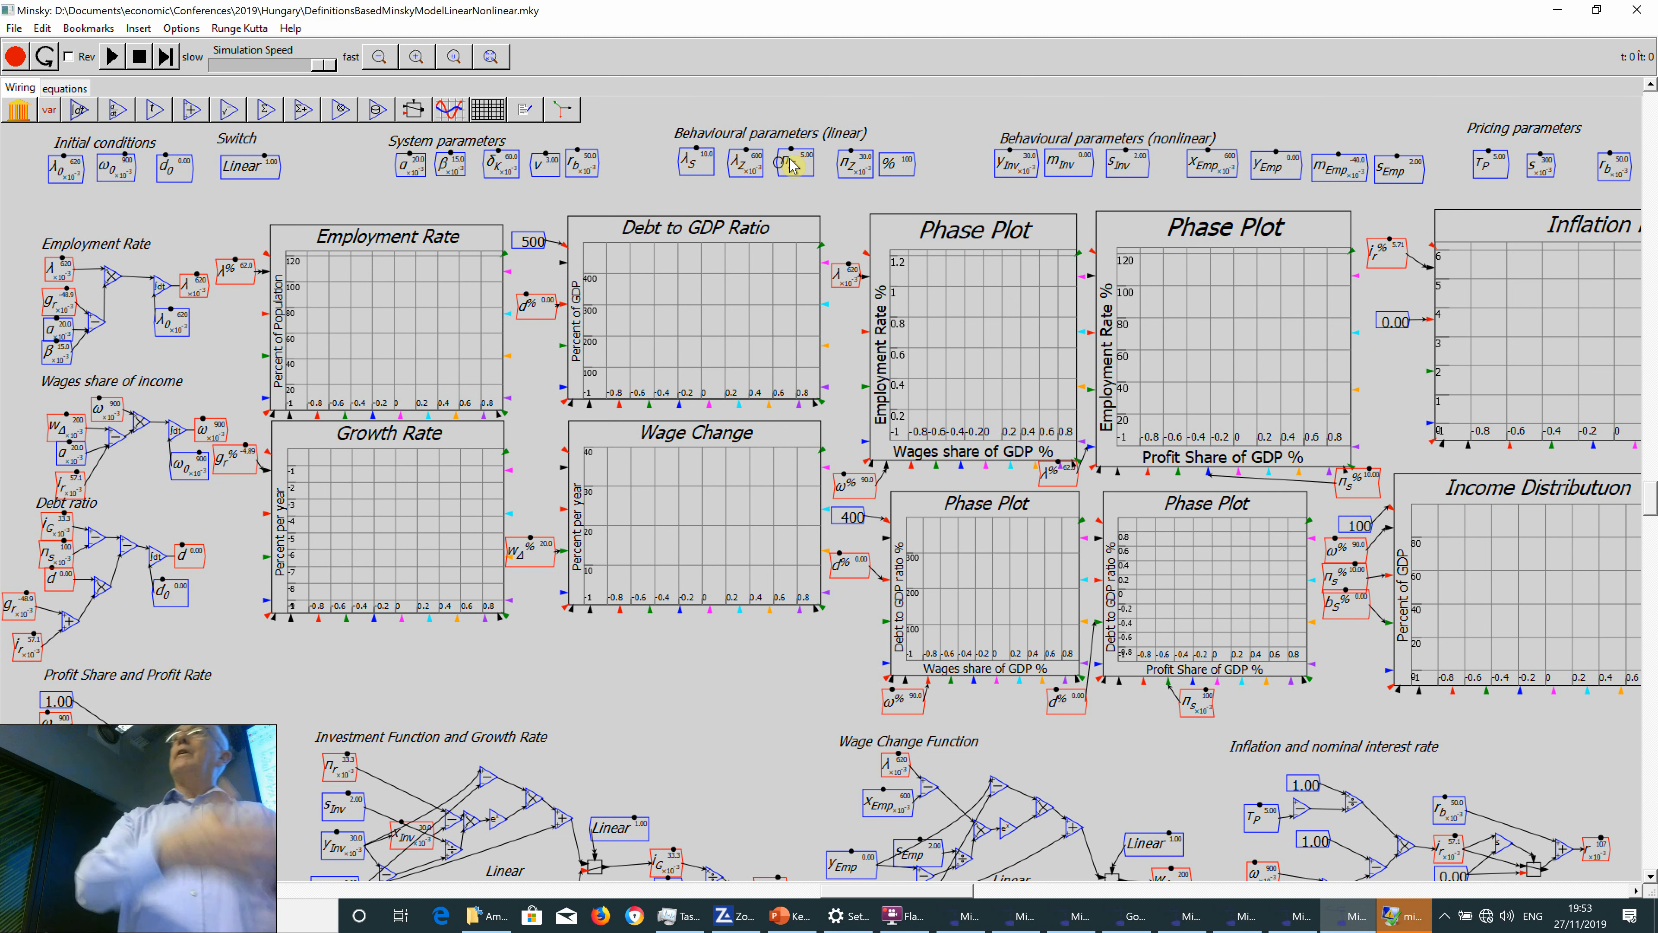
{"action": "left_click", "coordinate": [111, 58]}
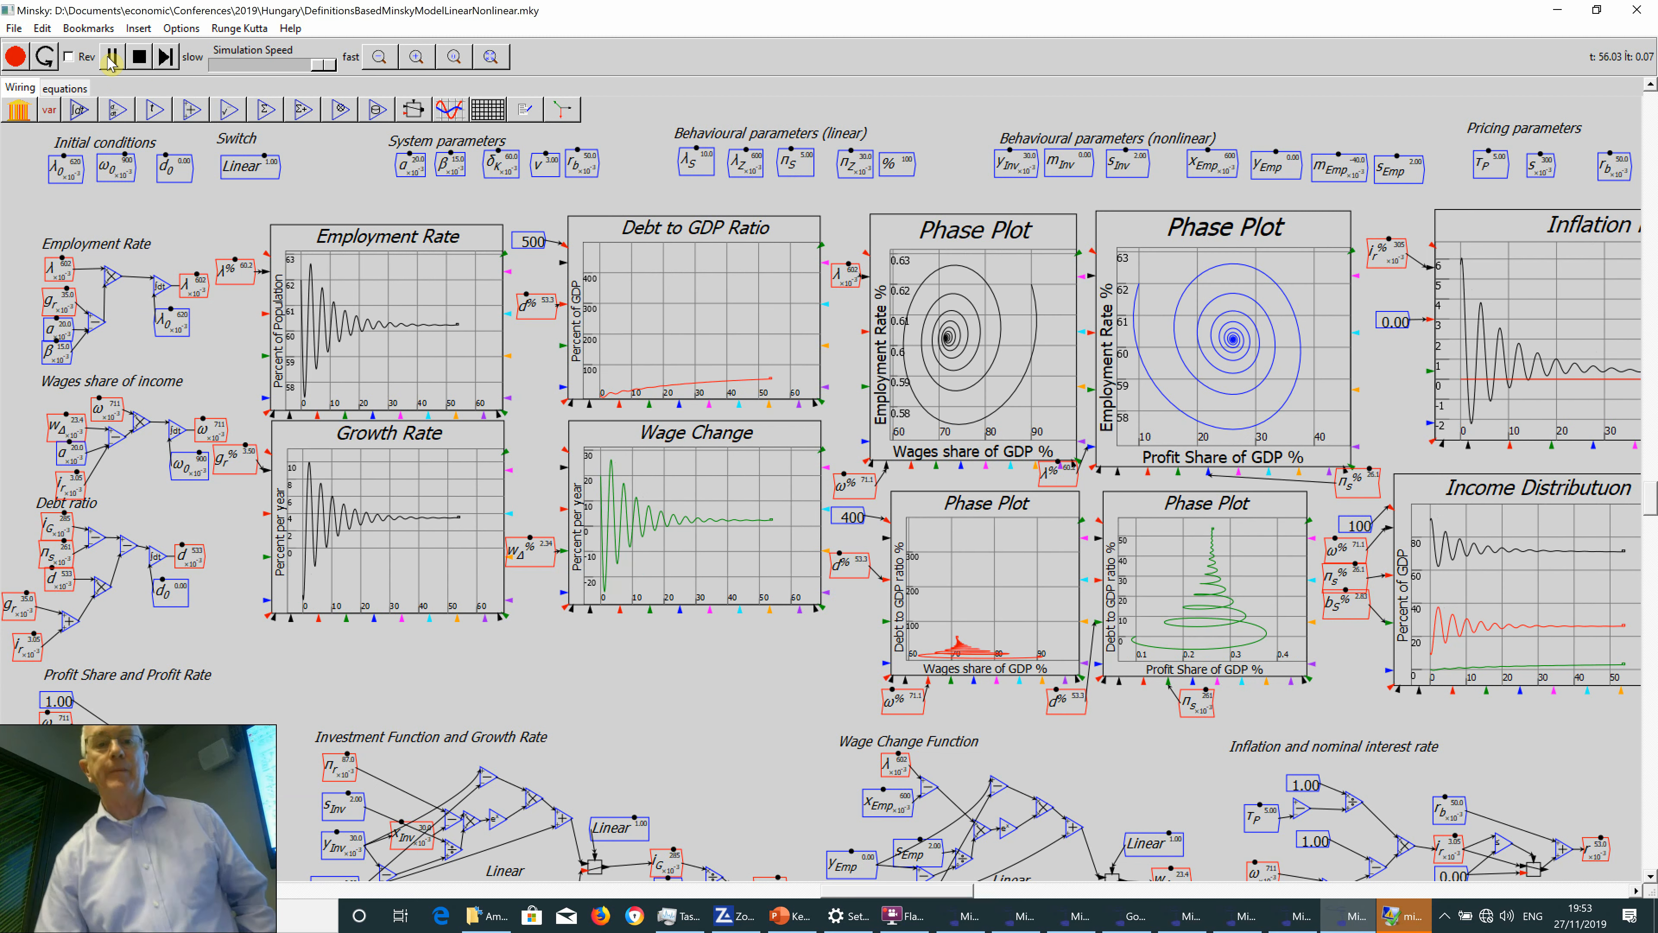
{"action": "left_click", "coordinate": [111, 59]}
{"action": "left_click", "coordinate": [111, 59]}
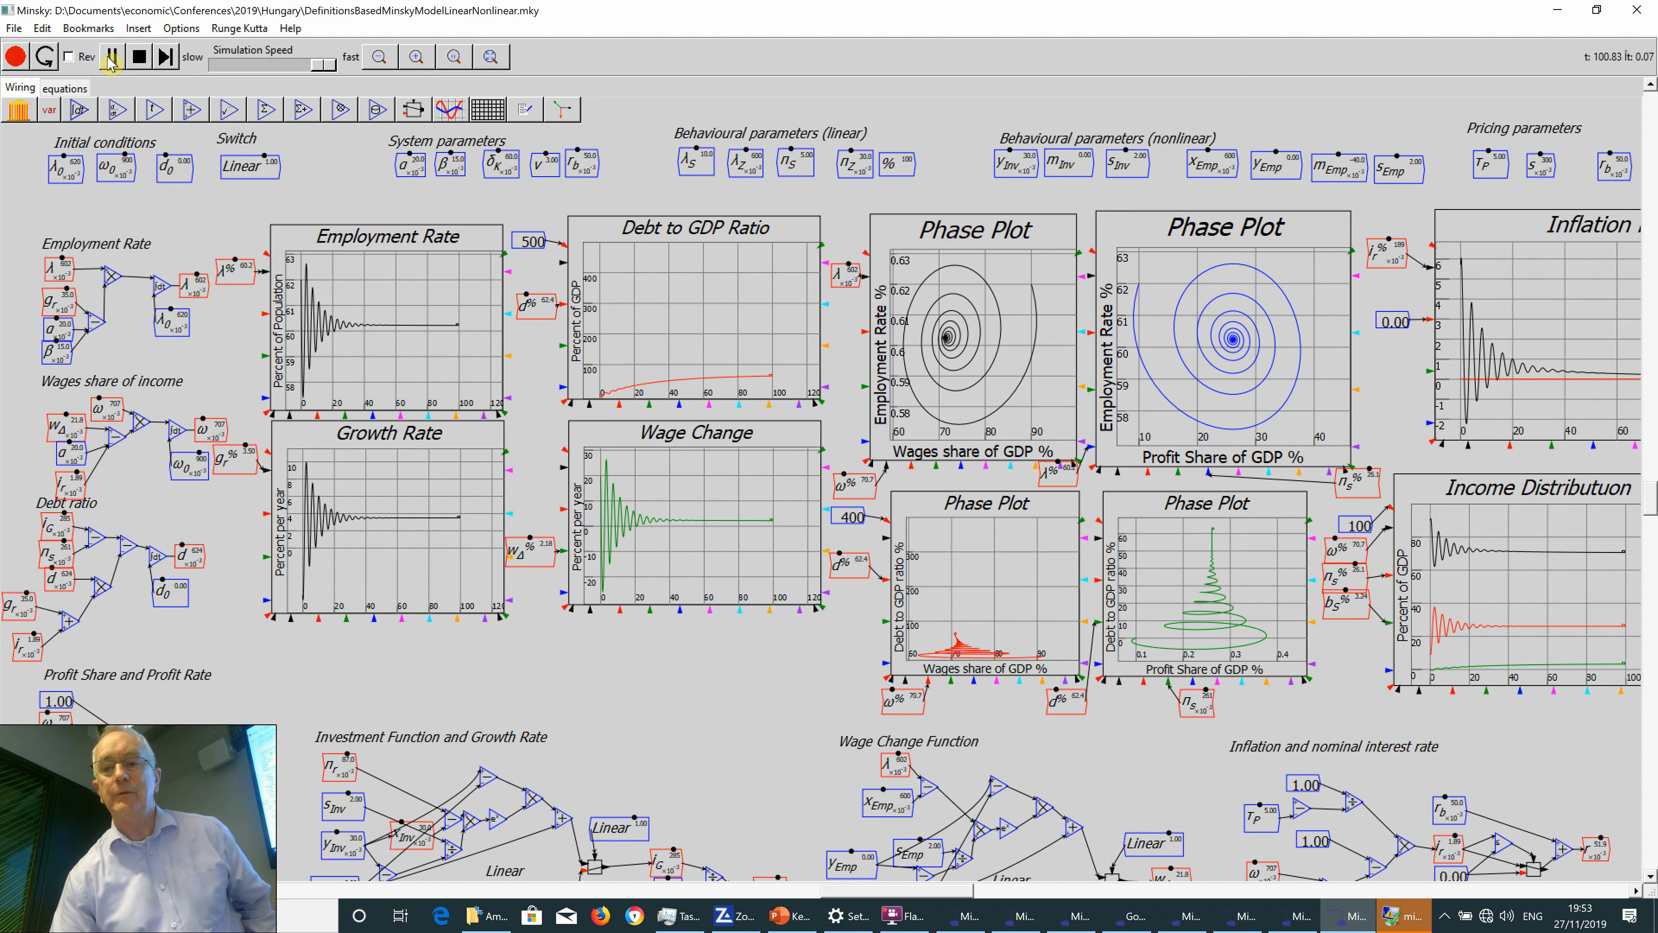
{"action": "left_click", "coordinate": [111, 59]}
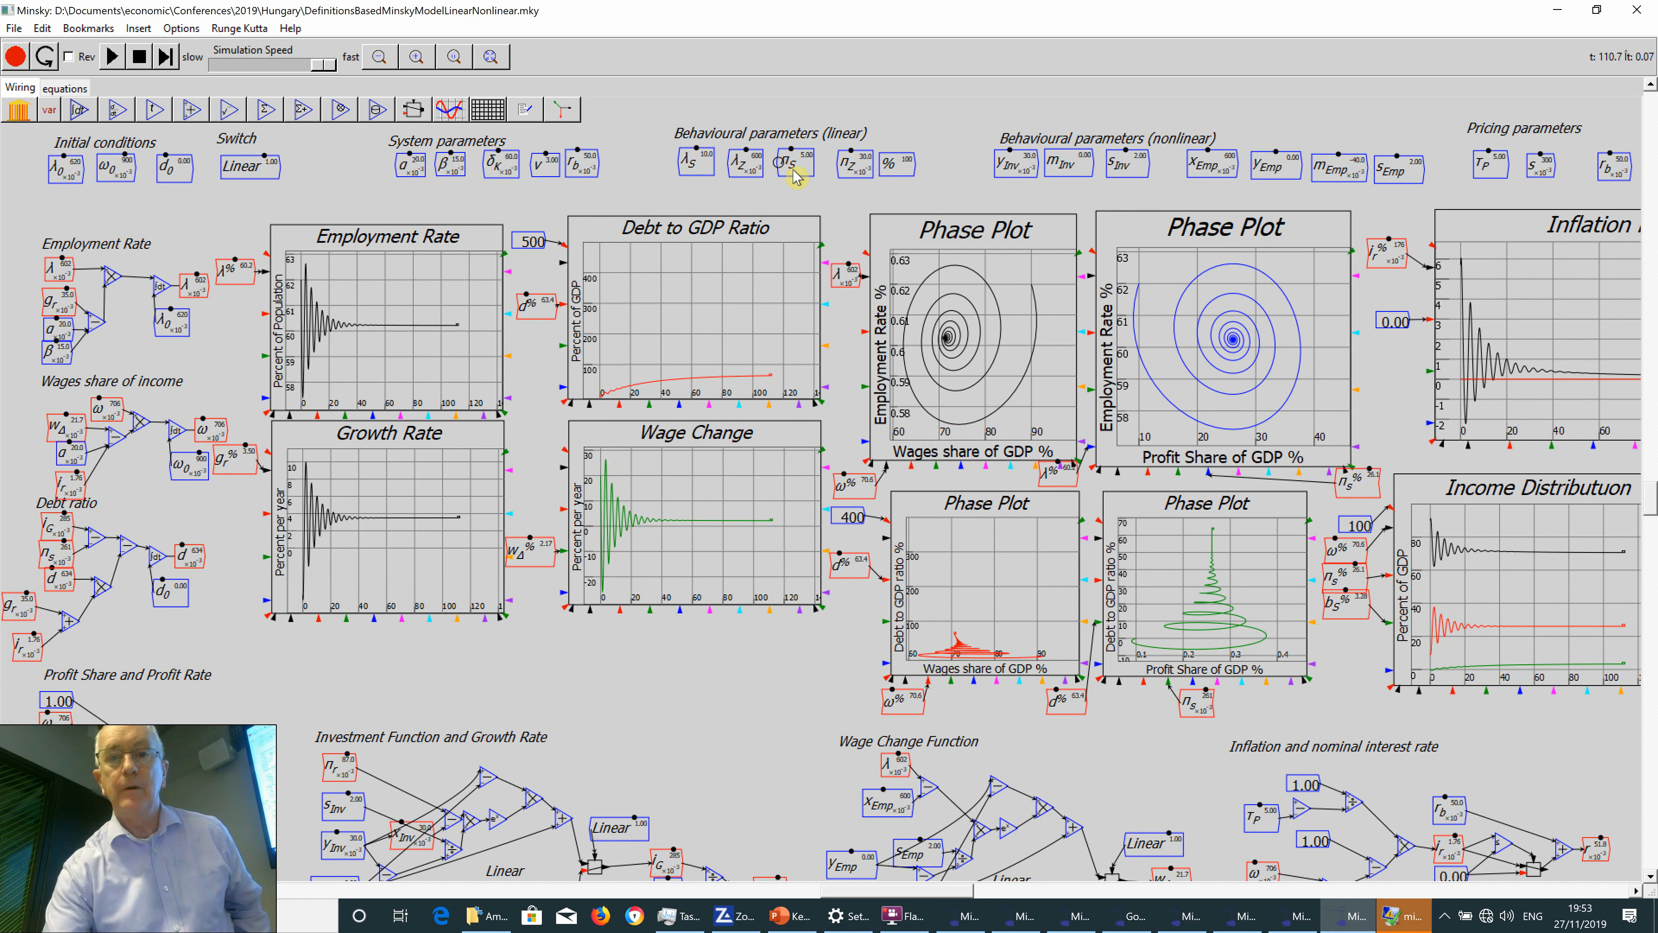
Raise π_S to 10, reset the simulation, run it to about t = 131 and pause it.
{"action": "key", "text": "Up"}
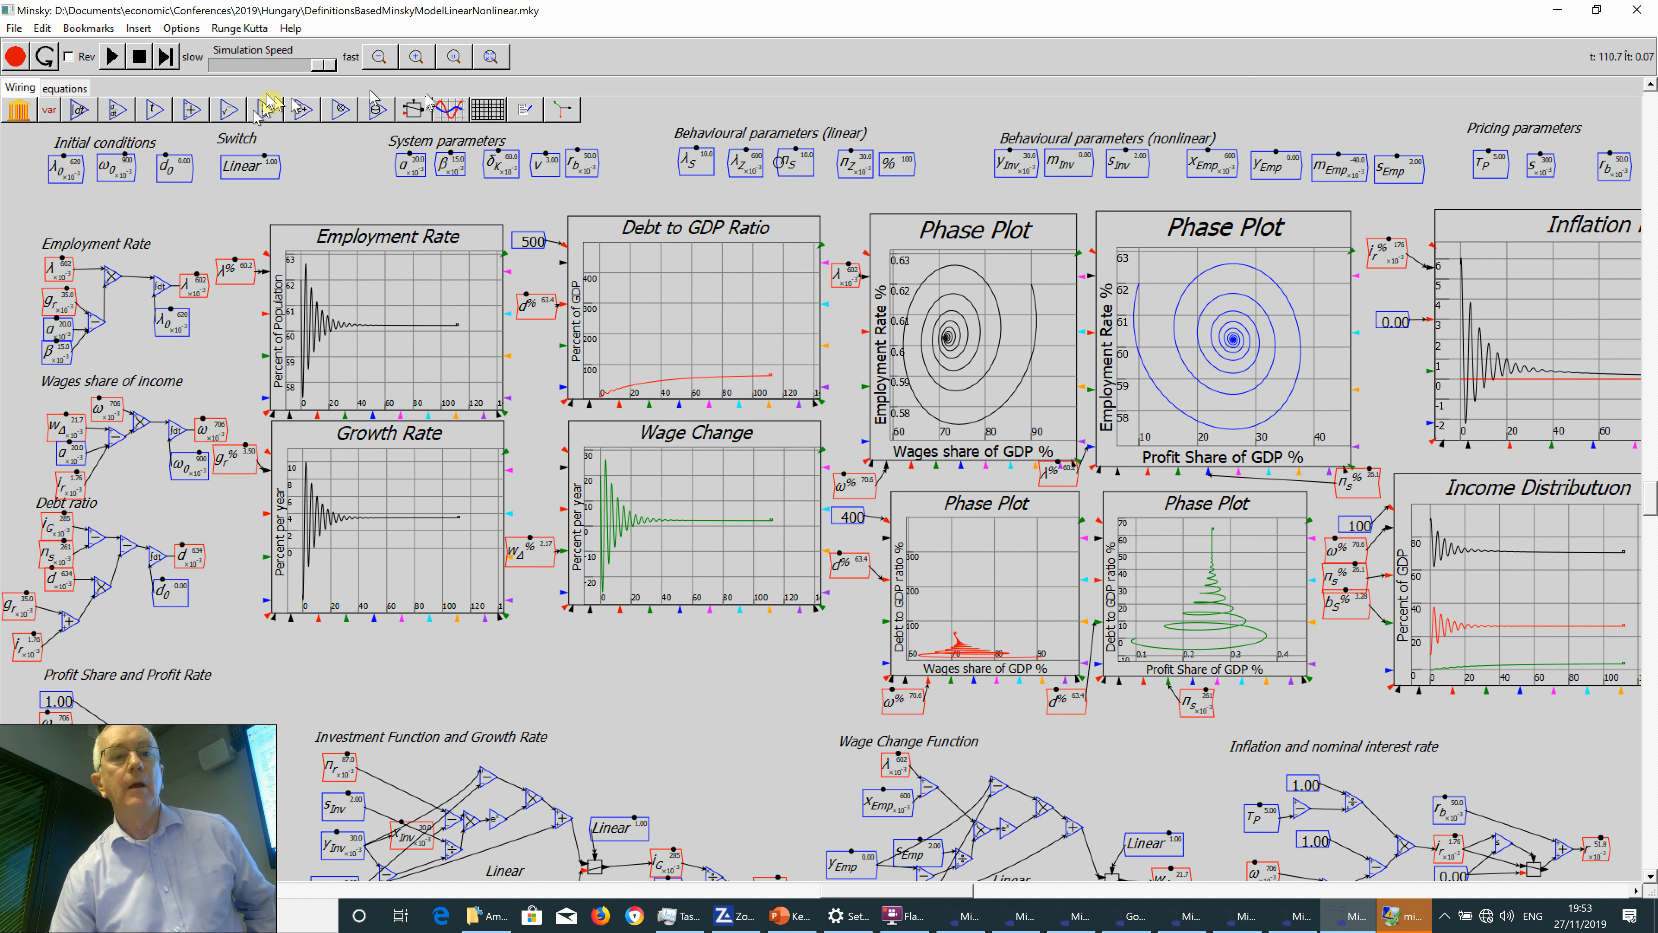
{"action": "left_click", "coordinate": [139, 58]}
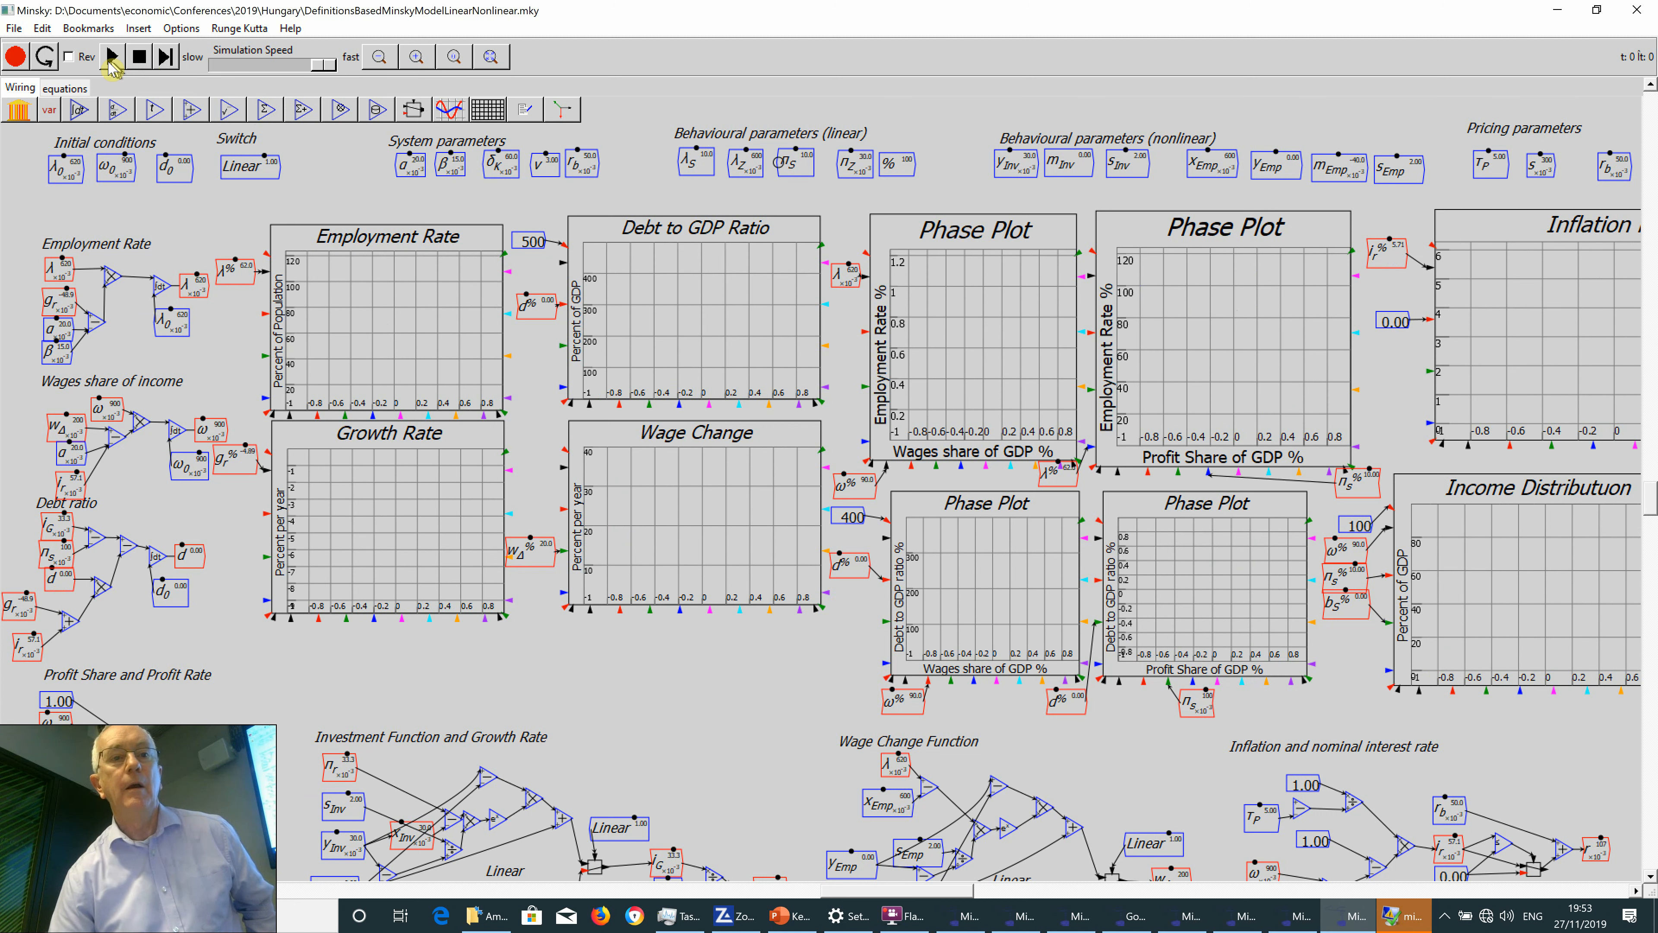
{"action": "left_click", "coordinate": [113, 59]}
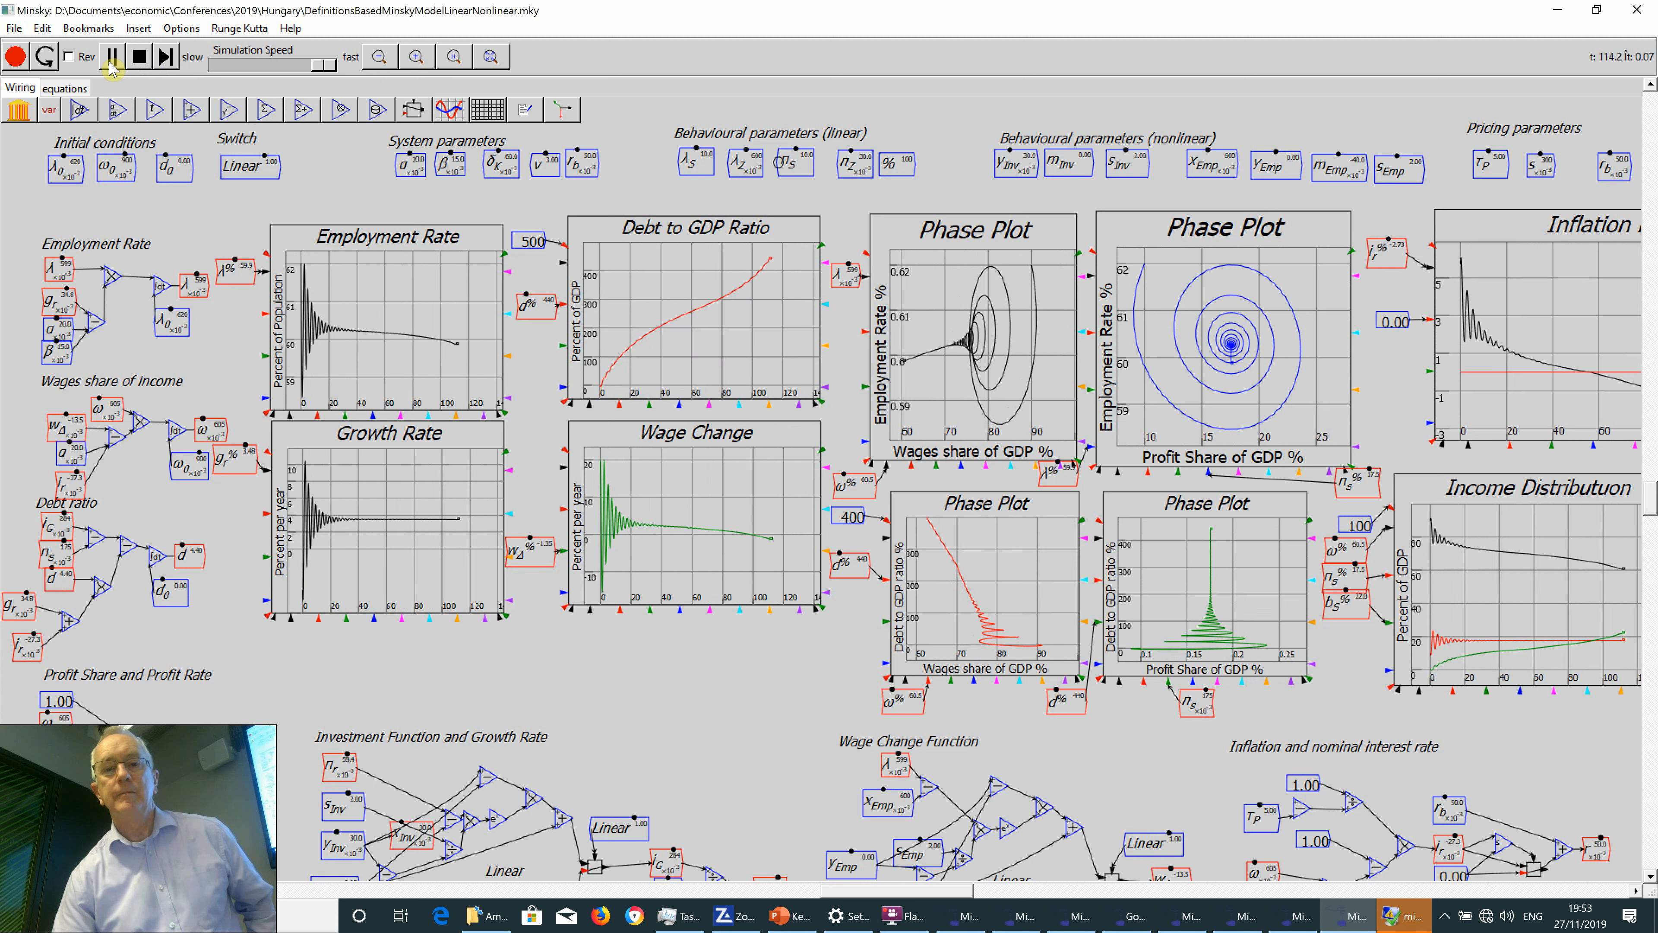
{"action": "left_click", "coordinate": [112, 65]}
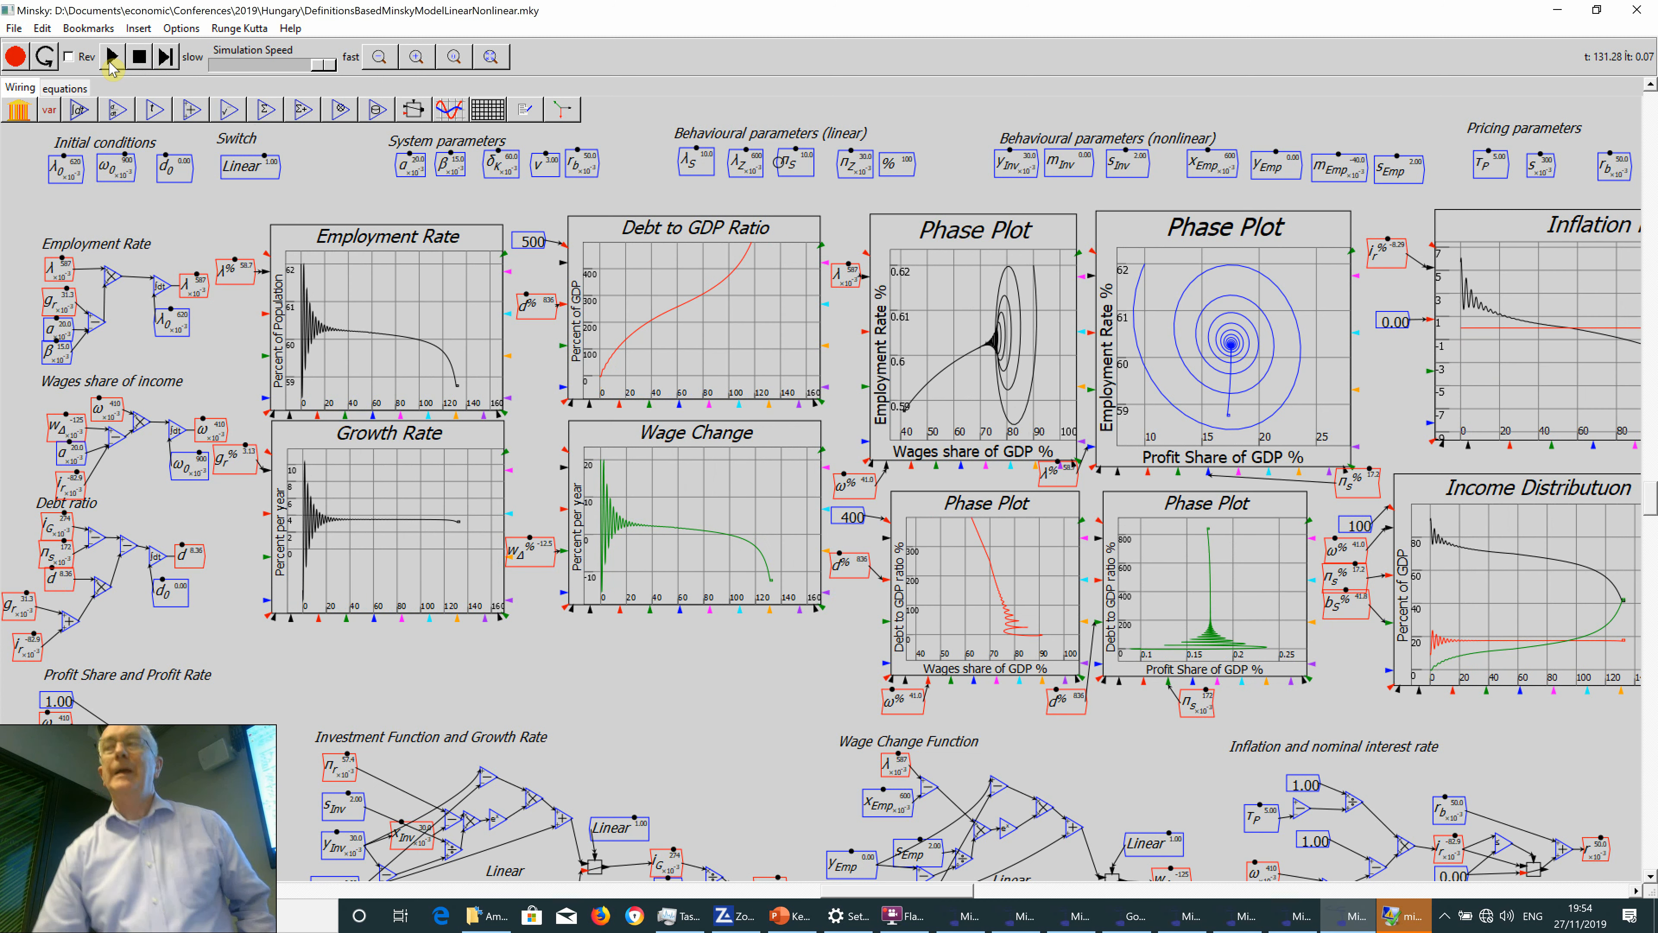